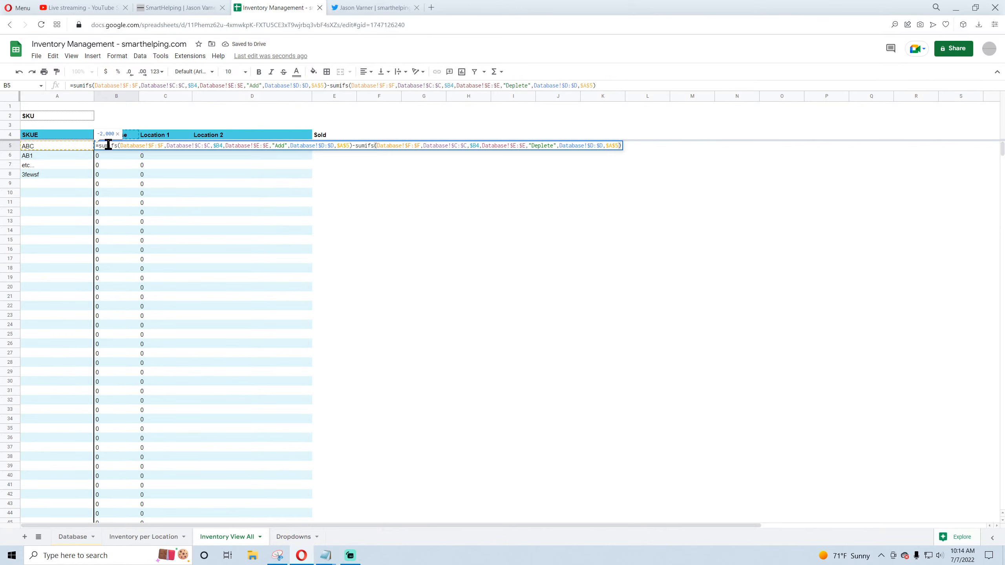
Step: Change the SKU reference to $A5 in both SUMIFS parts of the formula in B5
{"action": "left_click", "coordinate": [323, 85]}
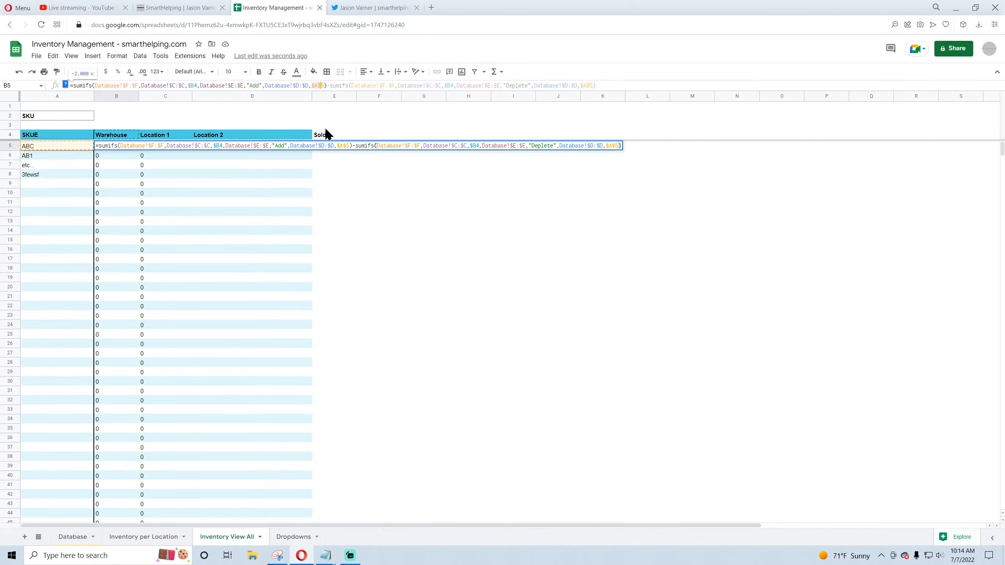
{"action": "key", "text": "BackSpace"}
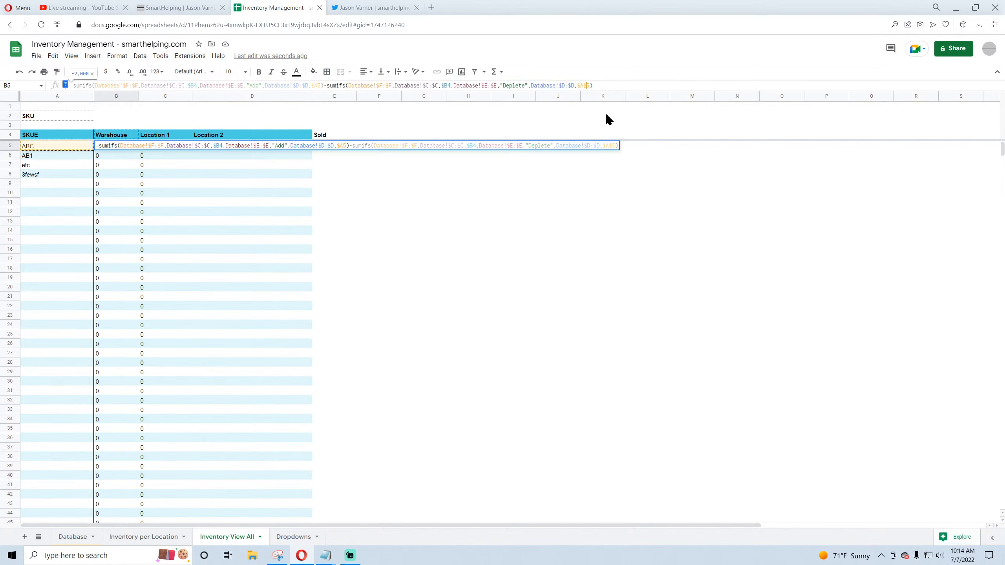
{"action": "key", "text": "Return"}
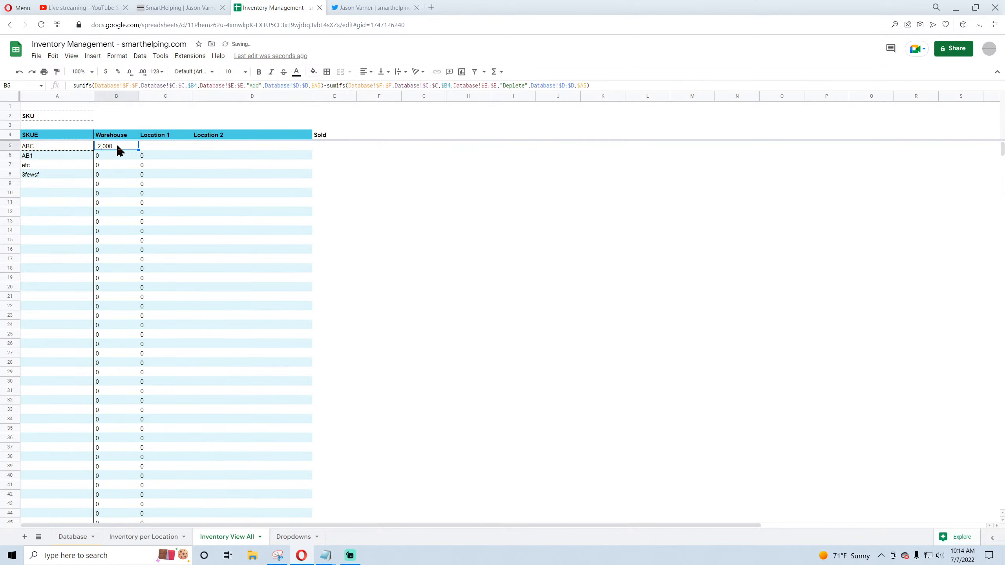
Step: Change the location reference to B$4 in both SUMIFS parts of B5 and fill the formula through D17
{"action": "double_click", "coordinate": [117, 146]}
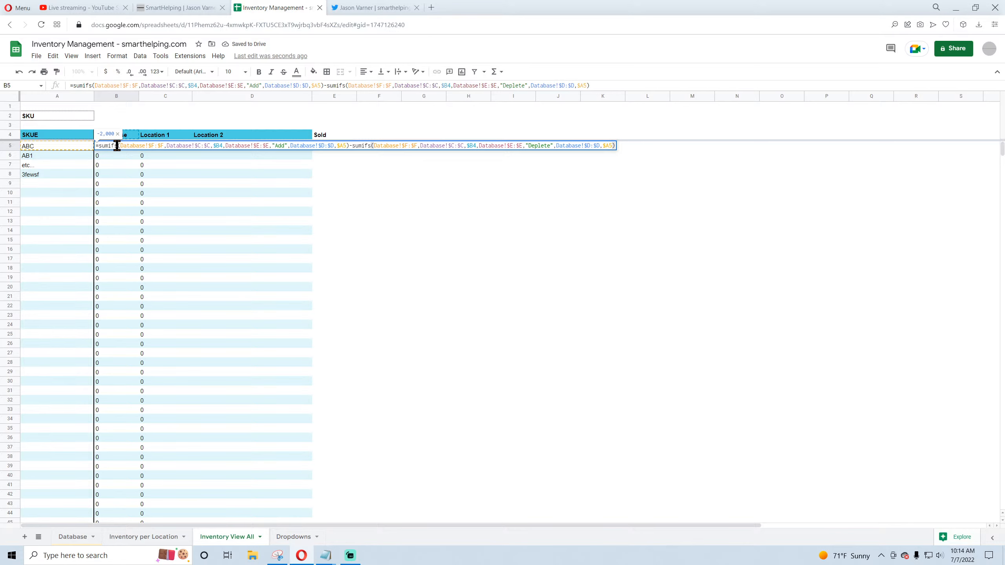
{"action": "left_click", "coordinate": [193, 86]}
{"action": "type", "text": "$"}
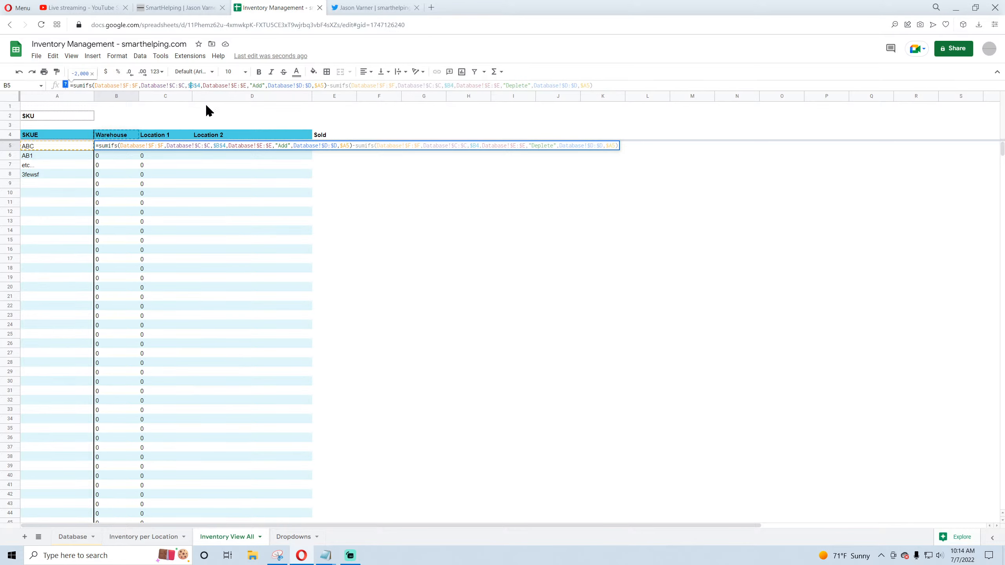
{"action": "key", "text": "BackSpace"}
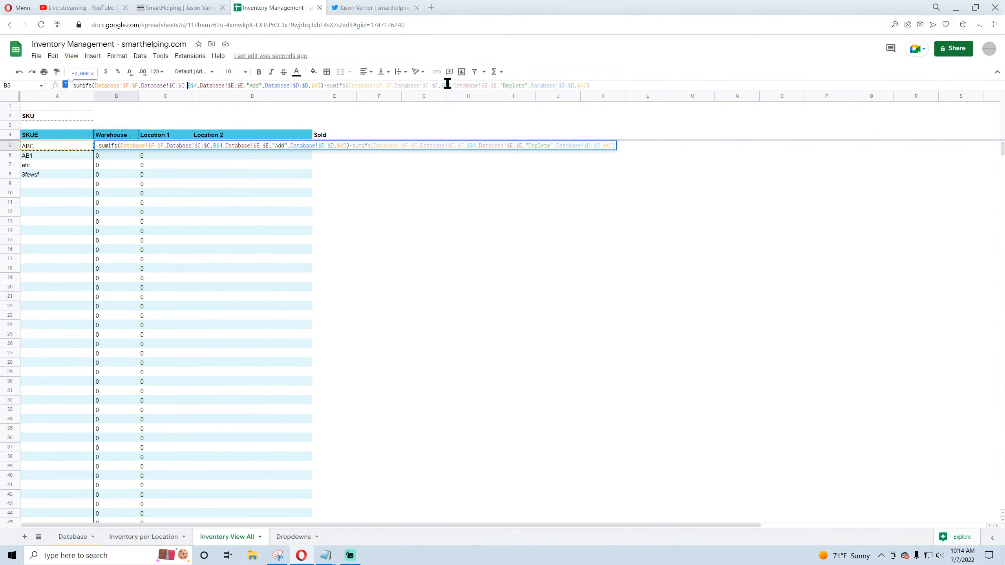
{"action": "left_click", "coordinate": [447, 86]}
{"action": "type", "text": "$"}
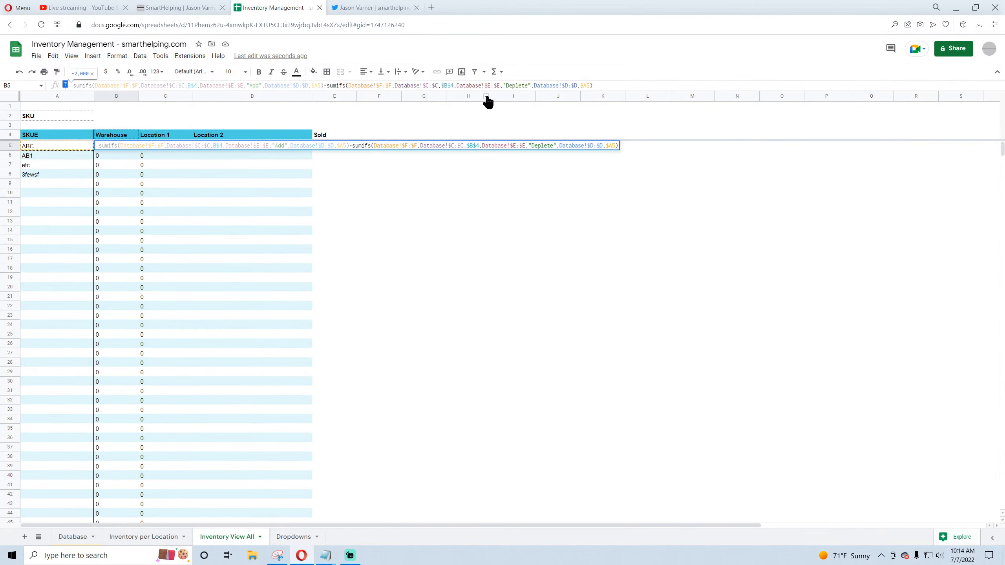
{"action": "key", "text": "Return"}
{"action": "left_click", "coordinate": [118, 147]}
{"action": "left_click_drag", "start_coordinate": [138, 150], "coordinate": [308, 259]}
Step: Replace the label in A2 with the title "Balance per SKU and Location"
{"action": "left_click", "coordinate": [27, 117]}
{"action": "type", "text": "Balanc"}
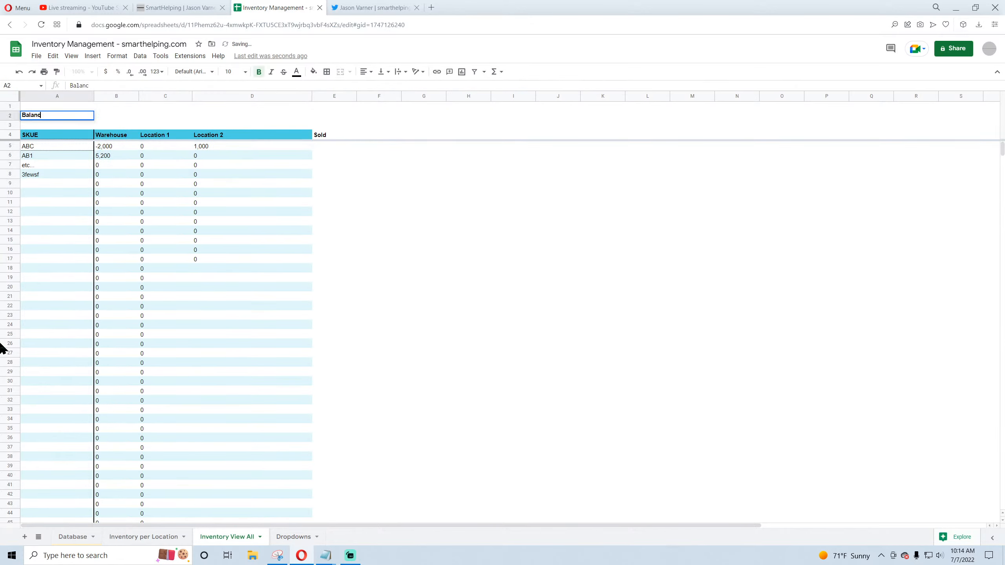
{"action": "type", "text": "e per SKU and Location"}
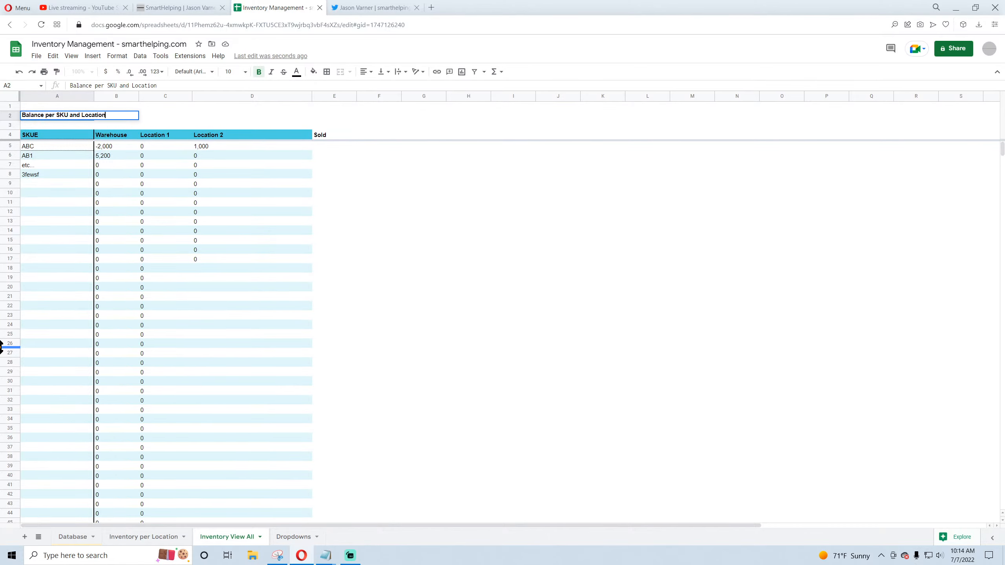
{"action": "key", "text": "Return"}
Step: Clear the borders around the title cell A2
{"action": "left_click", "coordinate": [50, 116]}
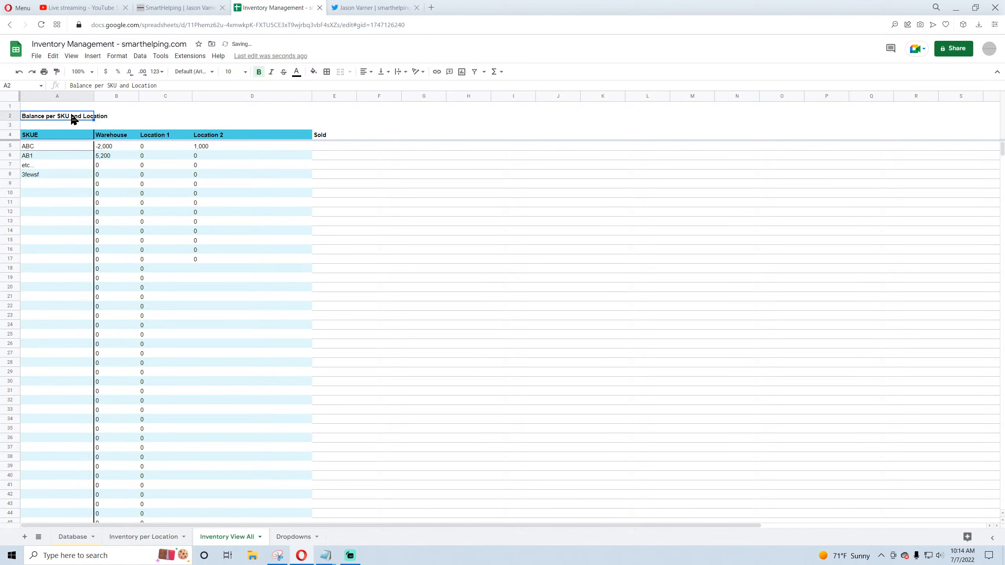
{"action": "left_click", "coordinate": [326, 72]}
{"action": "left_click", "coordinate": [381, 102]}
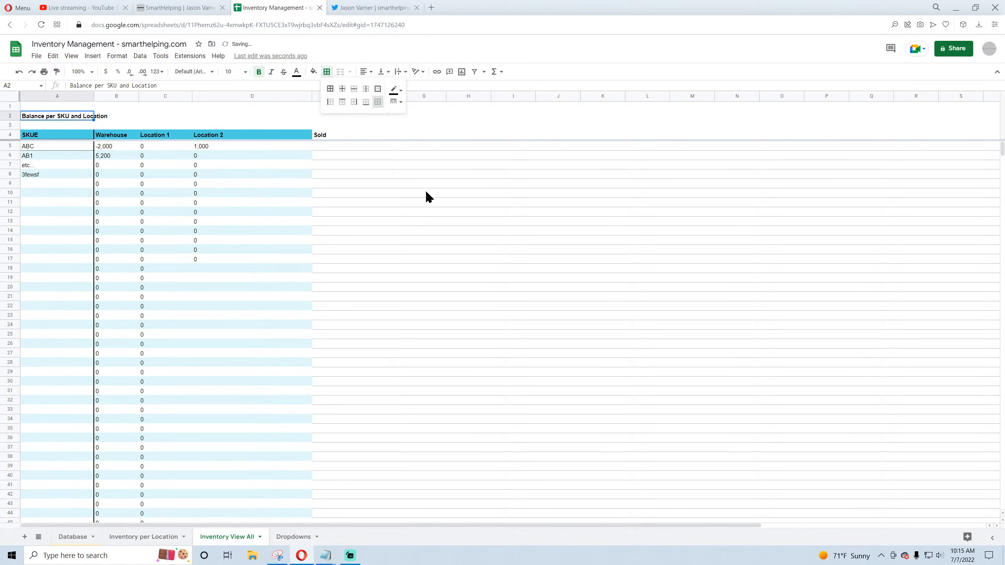
{"action": "left_click", "coordinate": [431, 212]}
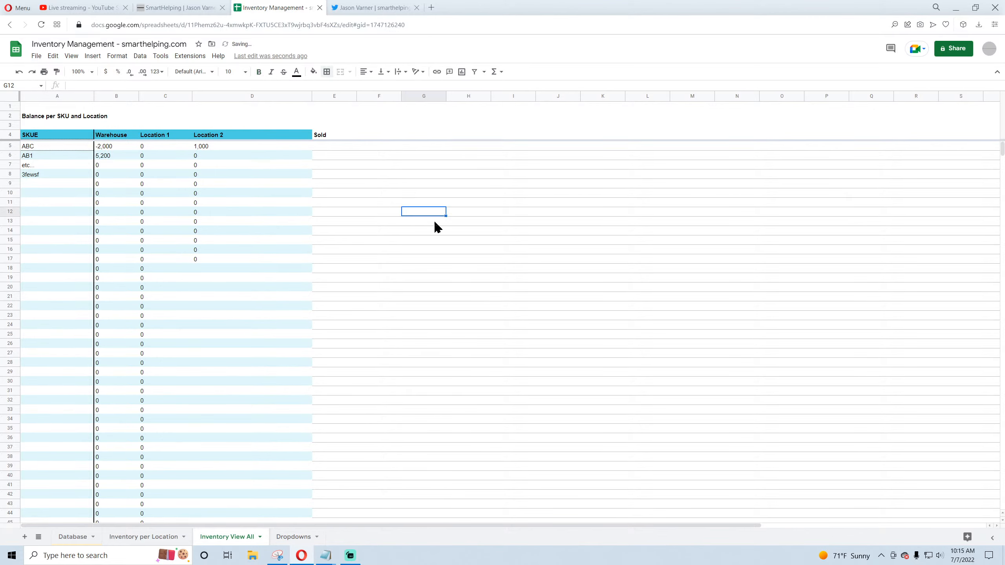
Step: Fill the B5 balance formula across to column H and down to row 21
{"action": "left_click", "coordinate": [113, 148]}
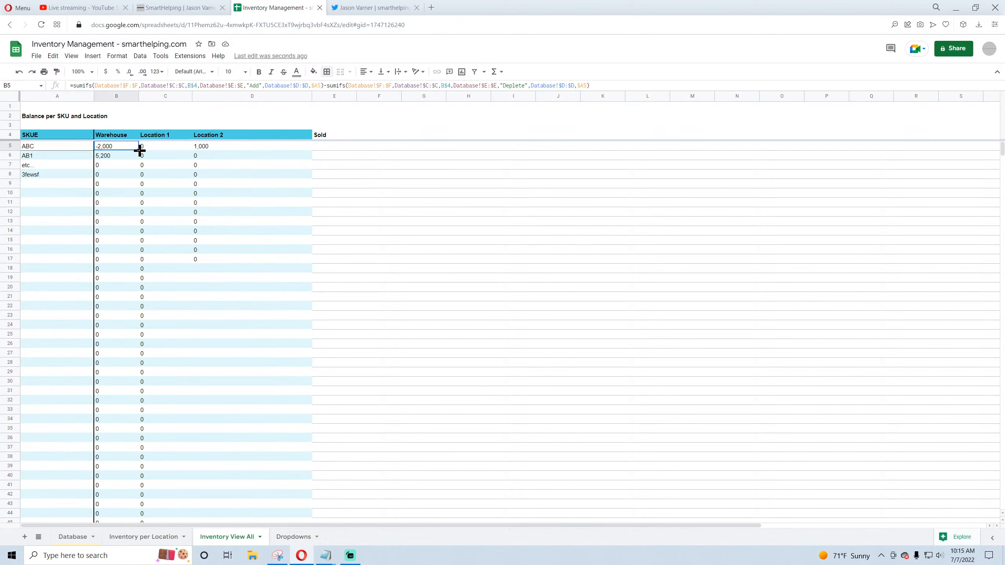
{"action": "left_click_drag", "start_coordinate": [139, 149], "coordinate": [478, 154]}
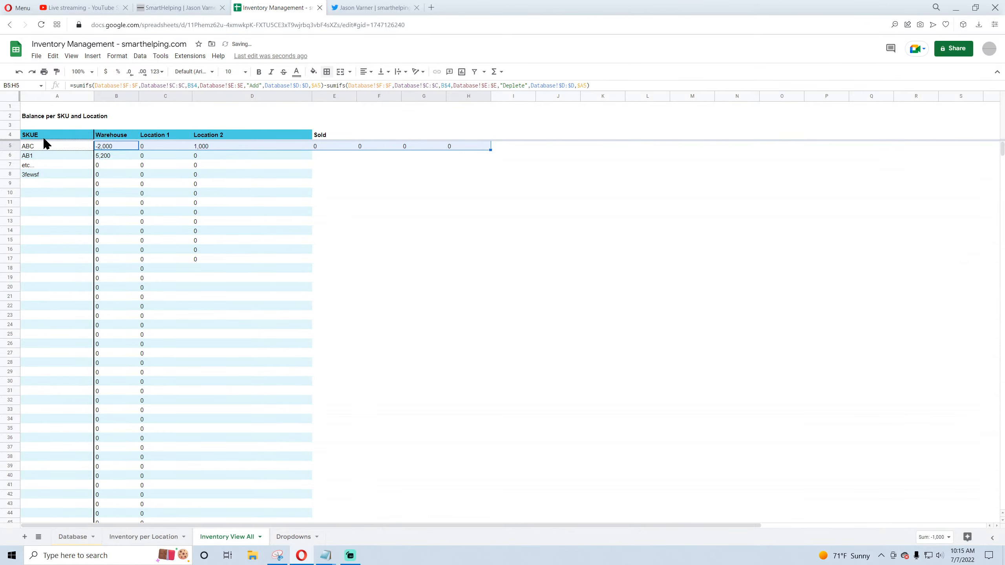
{"action": "left_click_drag", "start_coordinate": [489, 150], "coordinate": [495, 299]}
Step: Apply all borders to the table range A4:D1003 on the Inventory per Location sheet
{"action": "left_click", "coordinate": [159, 537]}
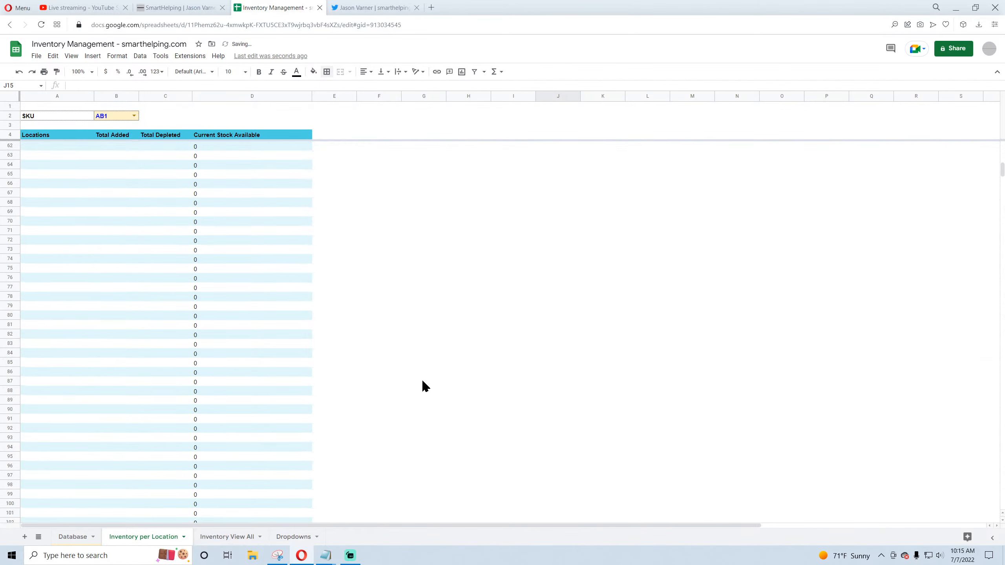
{"action": "left_click_drag", "start_coordinate": [61, 137], "coordinate": [253, 153]}
{"action": "key", "text": "ctrl+shift+Down"}
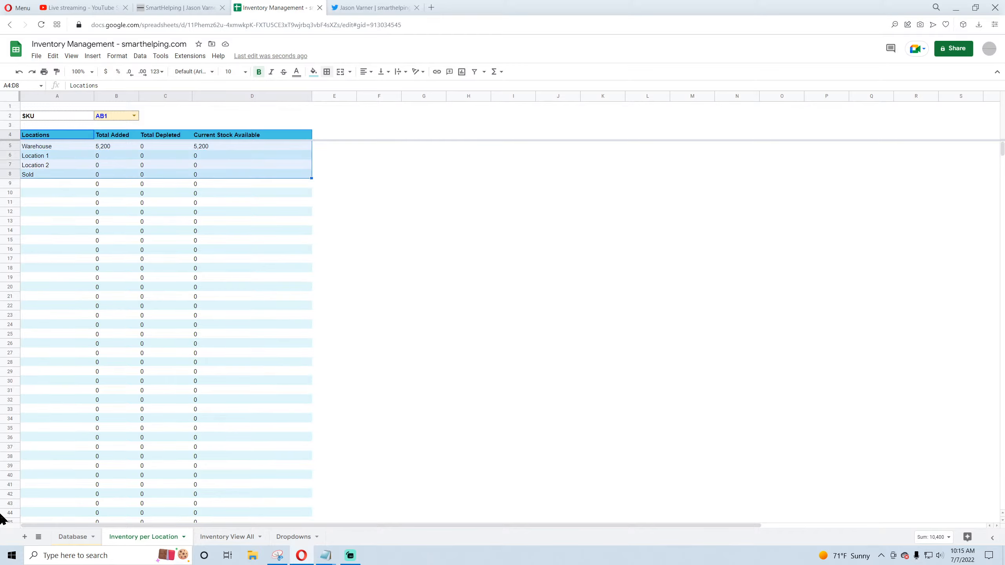
{"action": "key", "text": "ctrl+shift+Down"}
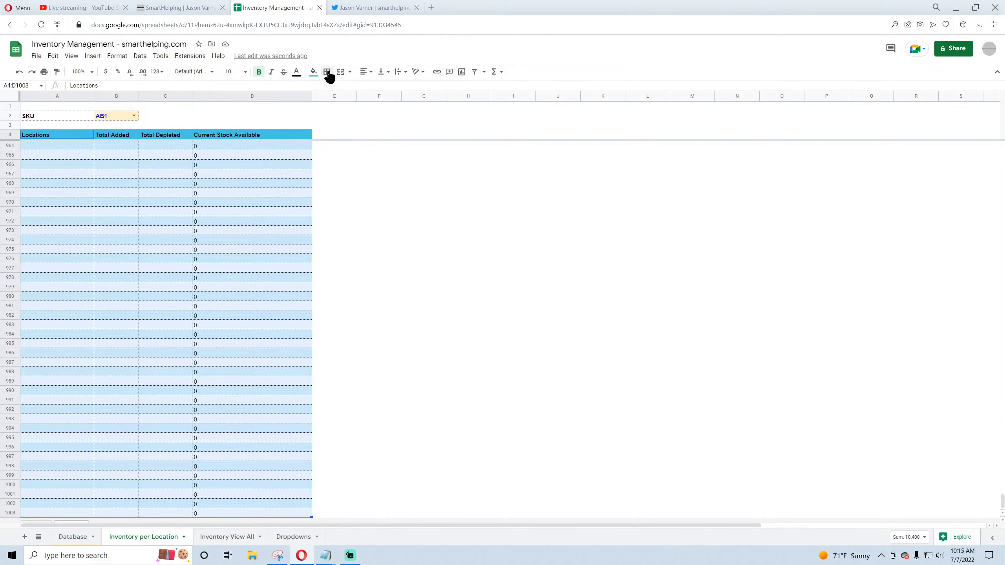
{"action": "left_click", "coordinate": [327, 73]}
{"action": "left_click", "coordinate": [331, 88]}
{"action": "left_click", "coordinate": [396, 104]}
{"action": "left_click", "coordinate": [415, 157]}
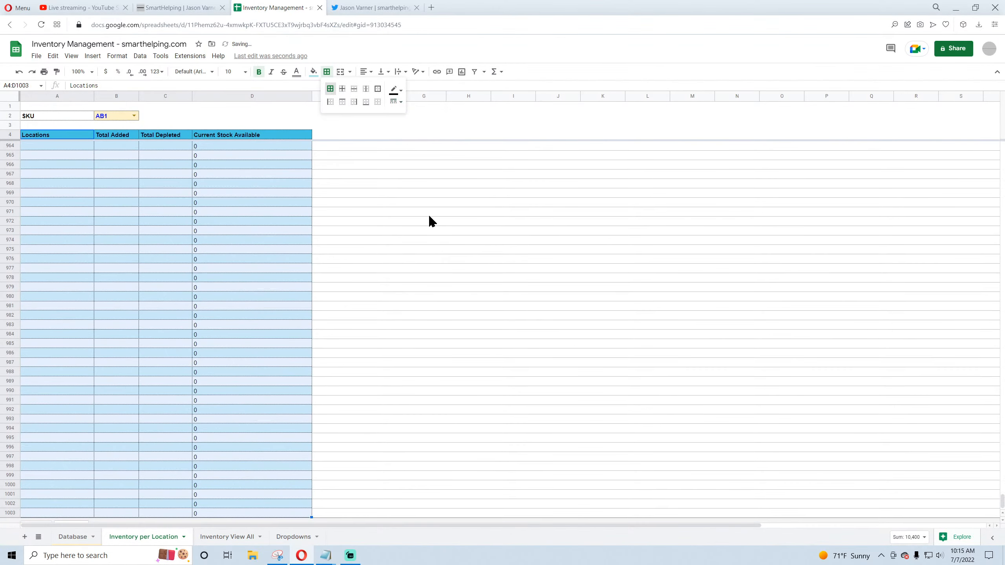
{"action": "left_click", "coordinate": [423, 240]}
{"action": "left_click_drag", "start_coordinate": [1003, 502], "coordinate": [1001, 143]}
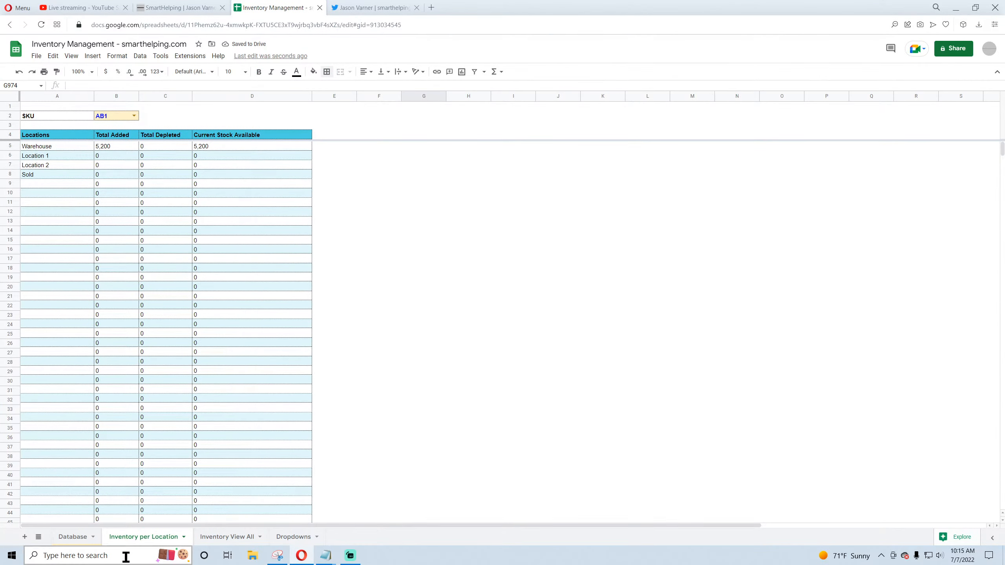
Step: Apply all borders to the range A4:Z1003 on the Inventory View All sheet
{"action": "left_click", "coordinate": [227, 537]}
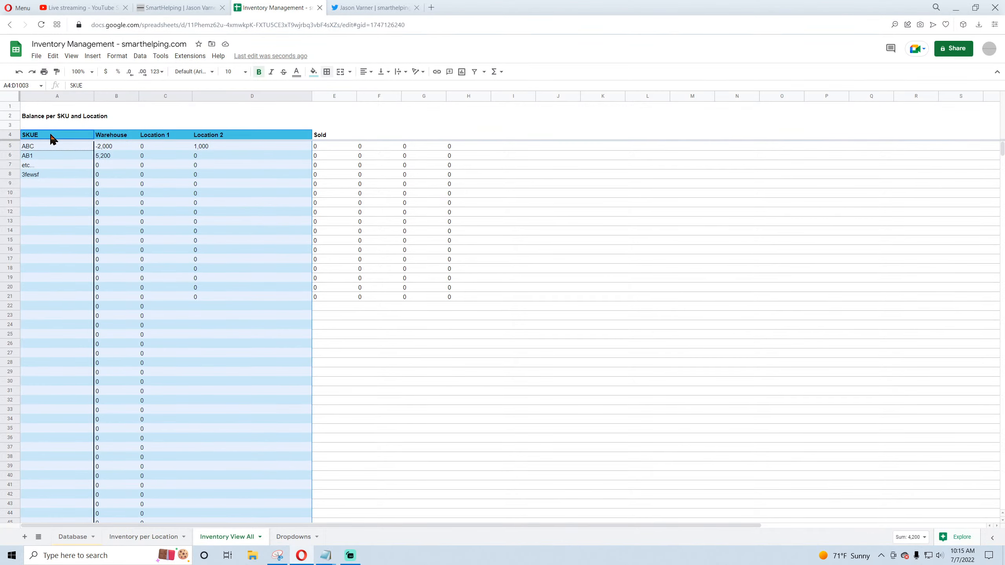
{"action": "left_click_drag", "start_coordinate": [52, 138], "coordinate": [1004, 261]}
{"action": "key", "text": "ctrl+shift+Down"}
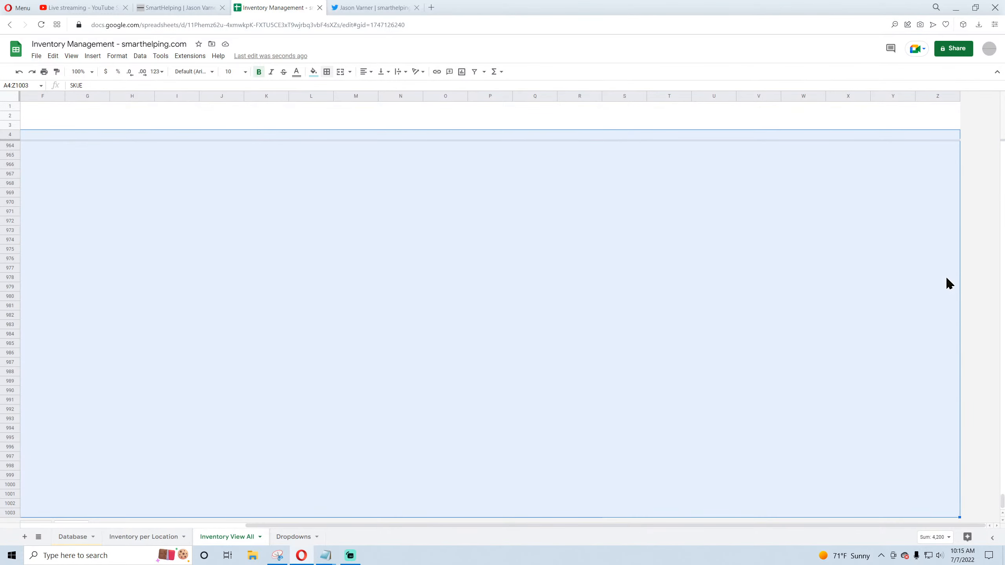
{"action": "left_click", "coordinate": [327, 73]}
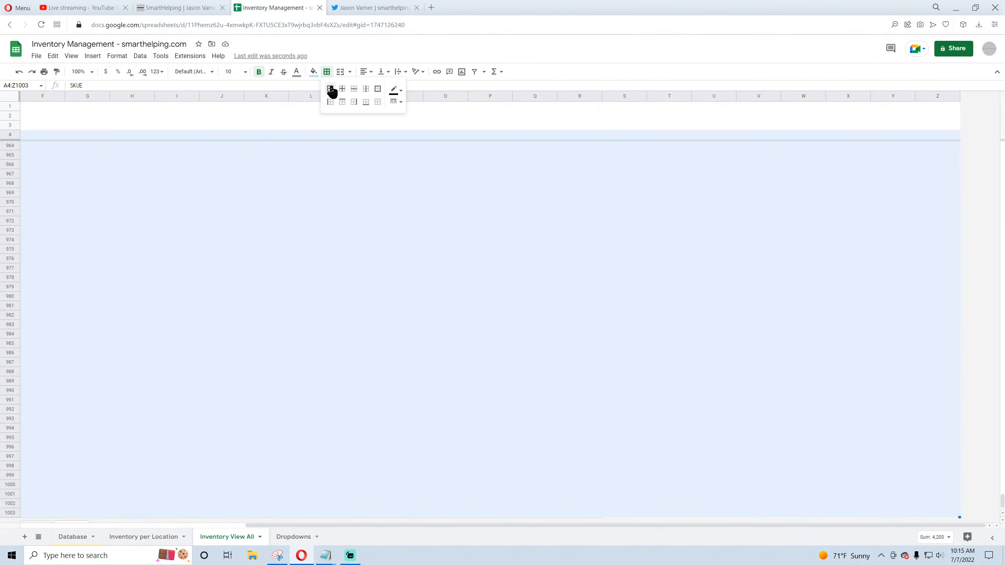
{"action": "left_click", "coordinate": [331, 89]}
{"action": "left_click", "coordinate": [445, 287]}
{"action": "left_click_drag", "start_coordinate": [879, 526], "coordinate": [555, 529]}
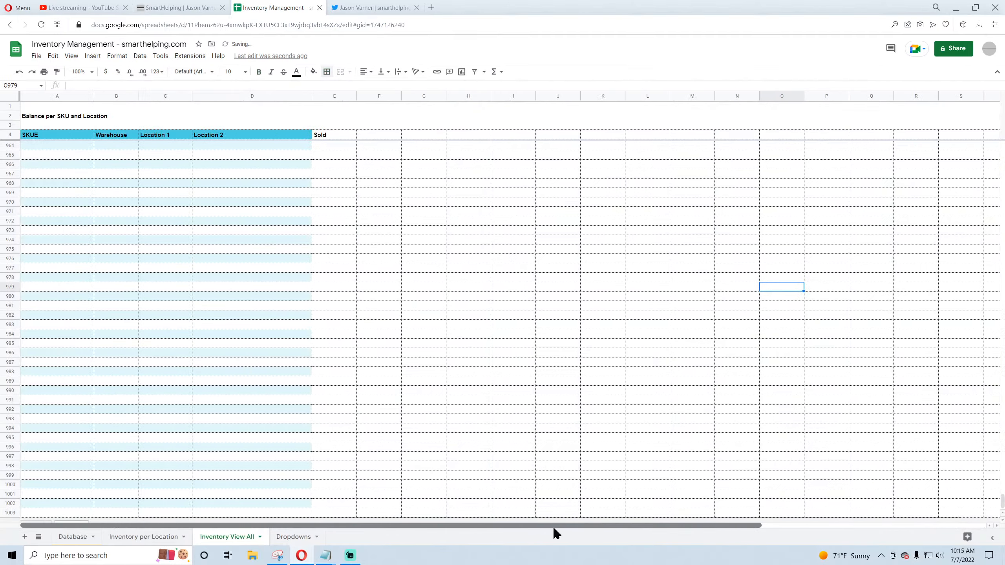
{"action": "left_click_drag", "start_coordinate": [1002, 502], "coordinate": [1002, 144]}
{"action": "left_click", "coordinate": [558, 287]}
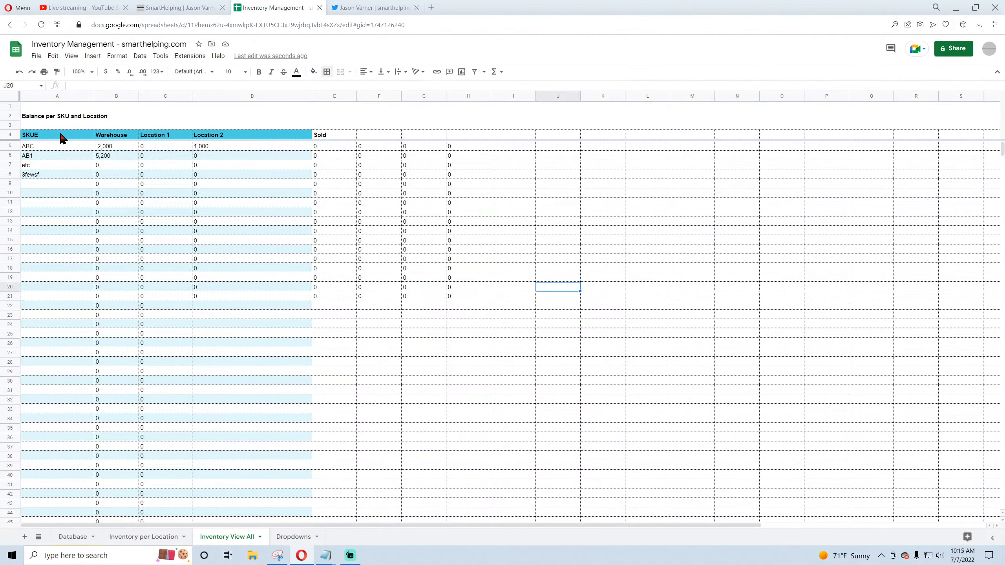
Step: Try to extend the alternating colors to the range A4:Z1003
{"action": "left_click_drag", "start_coordinate": [60, 137], "coordinate": [921, 150]}
{"action": "key", "text": "ctrl+shift+Down"}
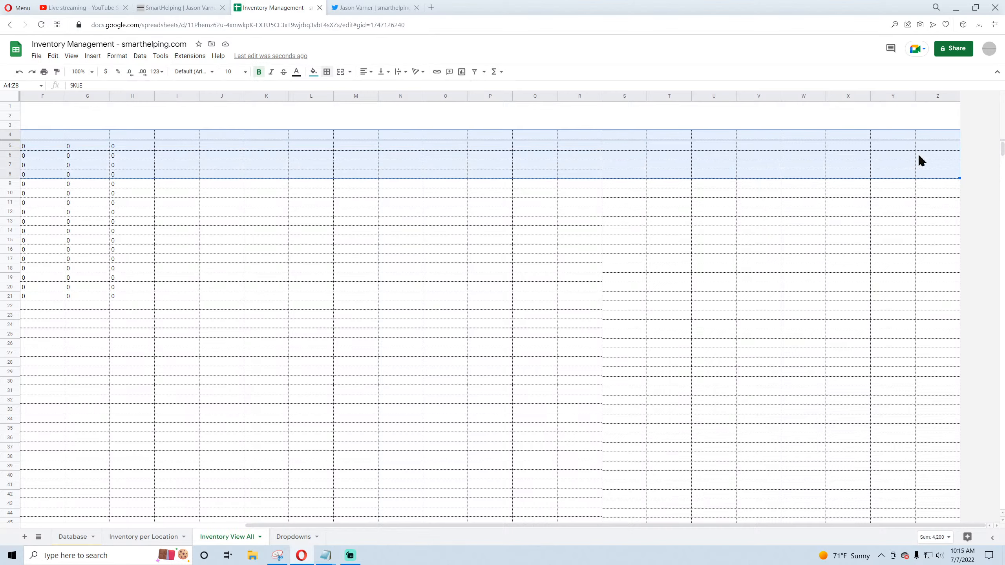
{"action": "key", "text": "ctrl+shift+Down"}
{"action": "left_click", "coordinate": [117, 56]}
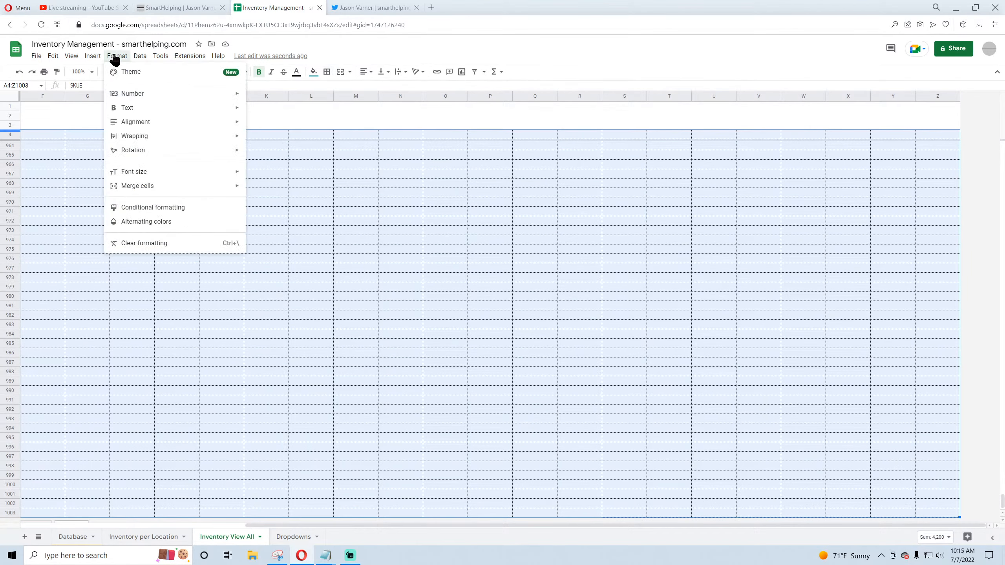
{"action": "left_click", "coordinate": [150, 221]}
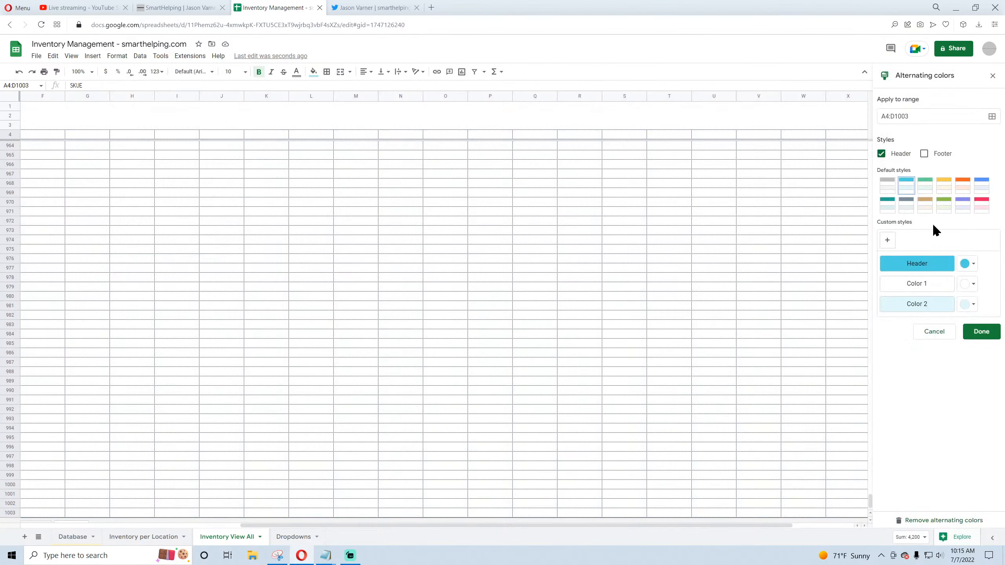
{"action": "left_click", "coordinate": [982, 331]}
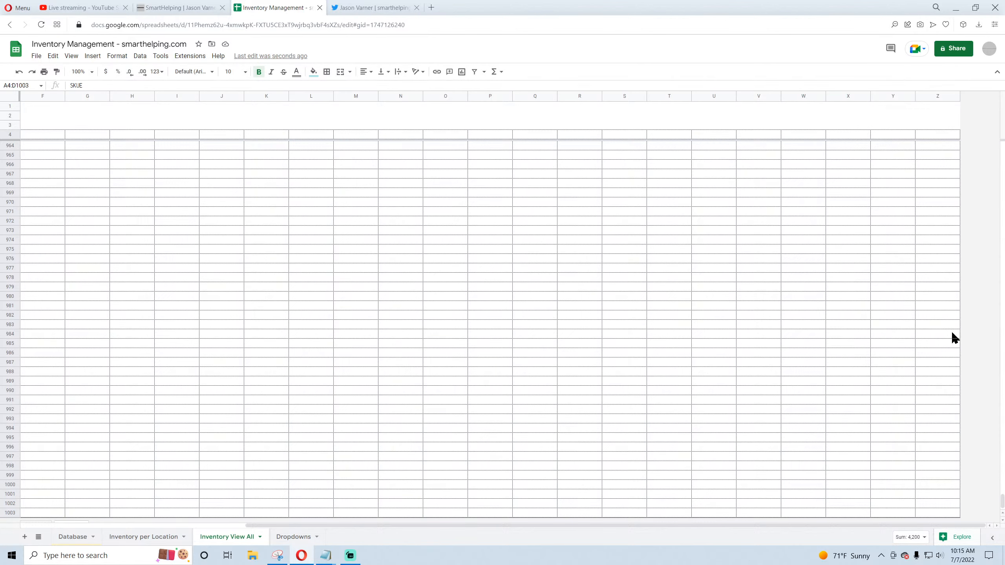
{"action": "left_click", "coordinate": [893, 343]}
Step: Remove the existing alternating colors from the range A4:D1003
{"action": "left_click_drag", "start_coordinate": [934, 511], "coordinate": [164, 86]}
{"action": "left_click", "coordinate": [117, 56]}
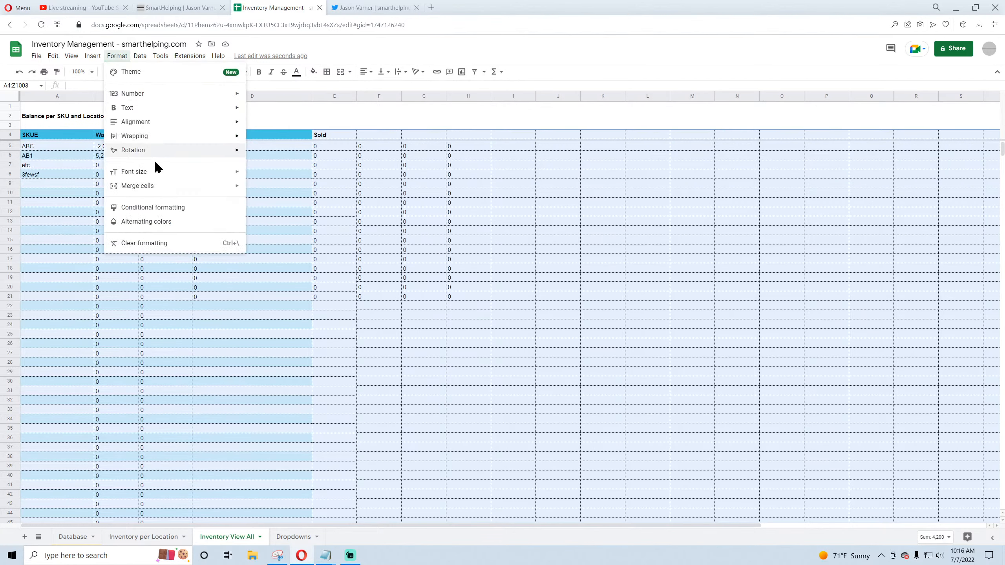
{"action": "left_click", "coordinate": [143, 223]}
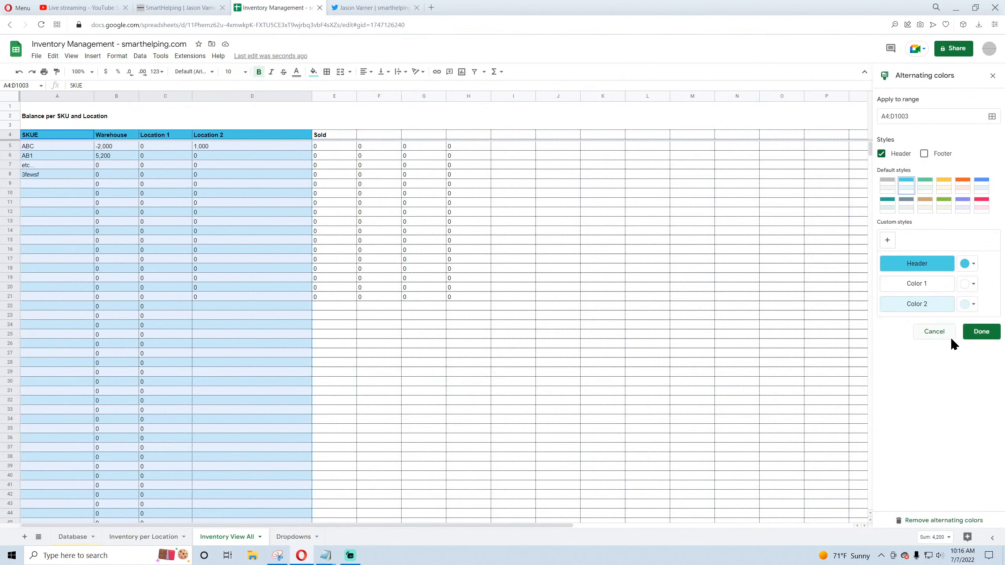
{"action": "left_click", "coordinate": [936, 521]}
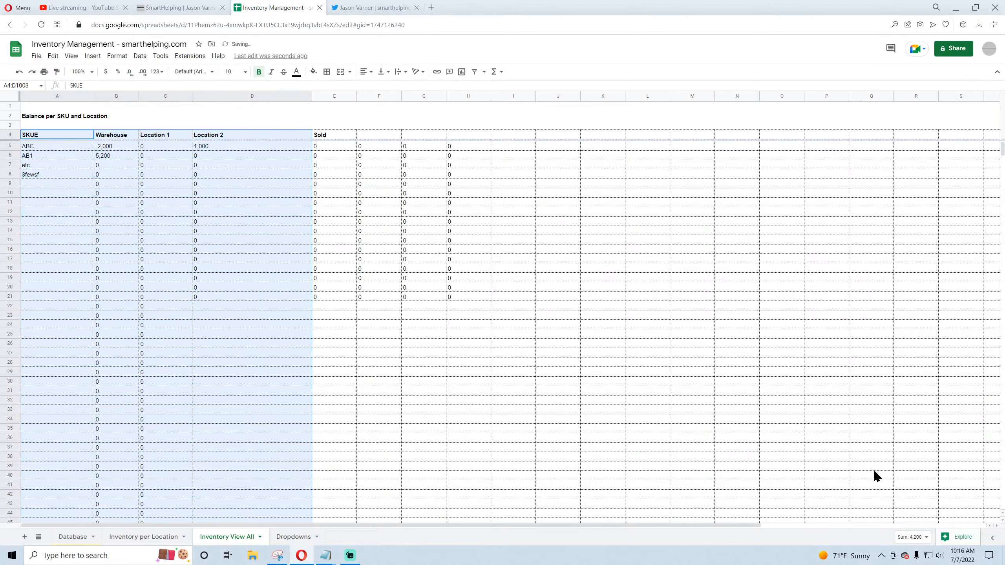
Step: Apply alternating colors in the cyan default style with a header to the range A4:Z1003 on the Inventory View All sheet
{"action": "left_click_drag", "start_coordinate": [46, 141], "coordinate": [971, 183]}
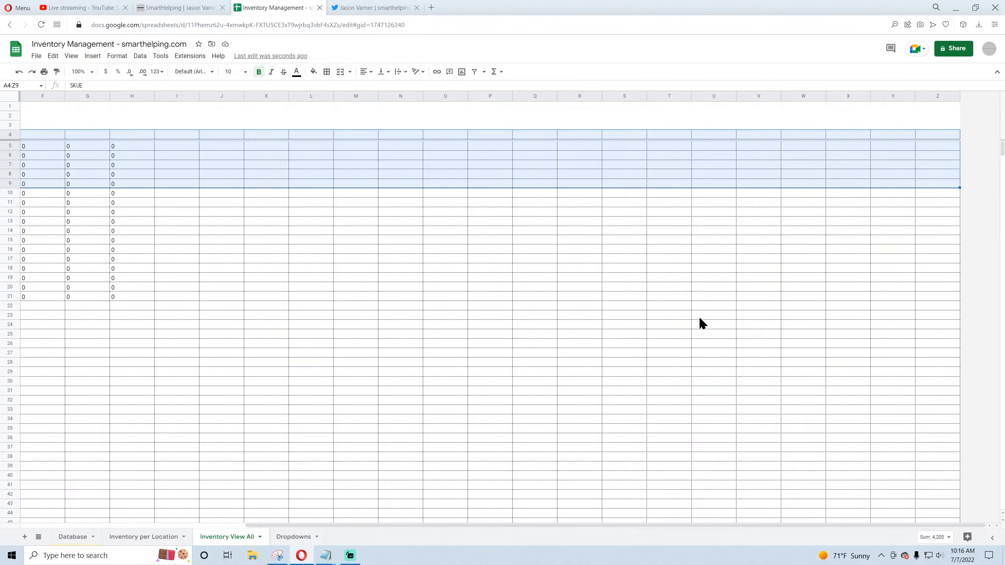
{"action": "key", "text": "ctrl+shift+Down"}
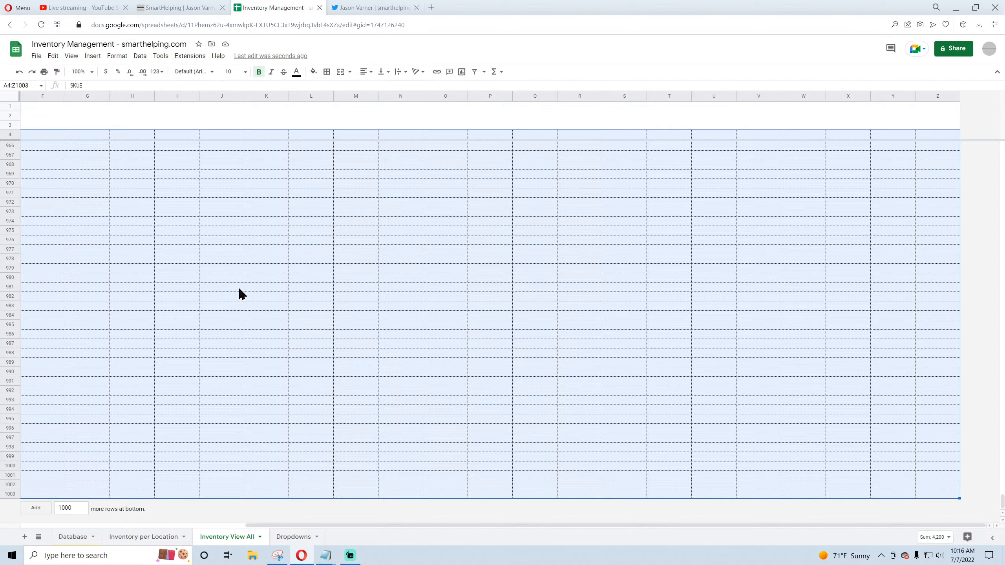
{"action": "left_click", "coordinate": [118, 58]}
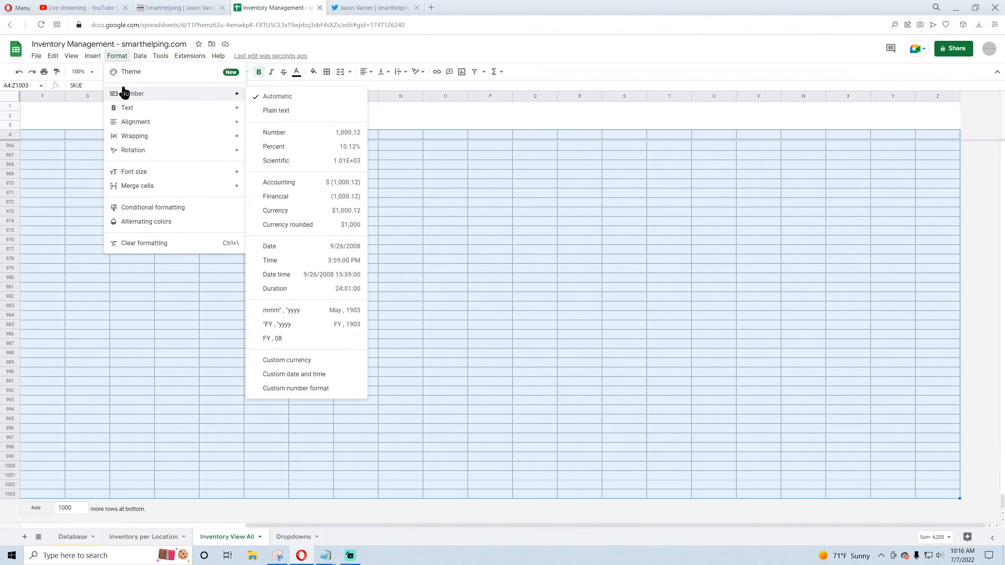
{"action": "left_click", "coordinate": [157, 222]}
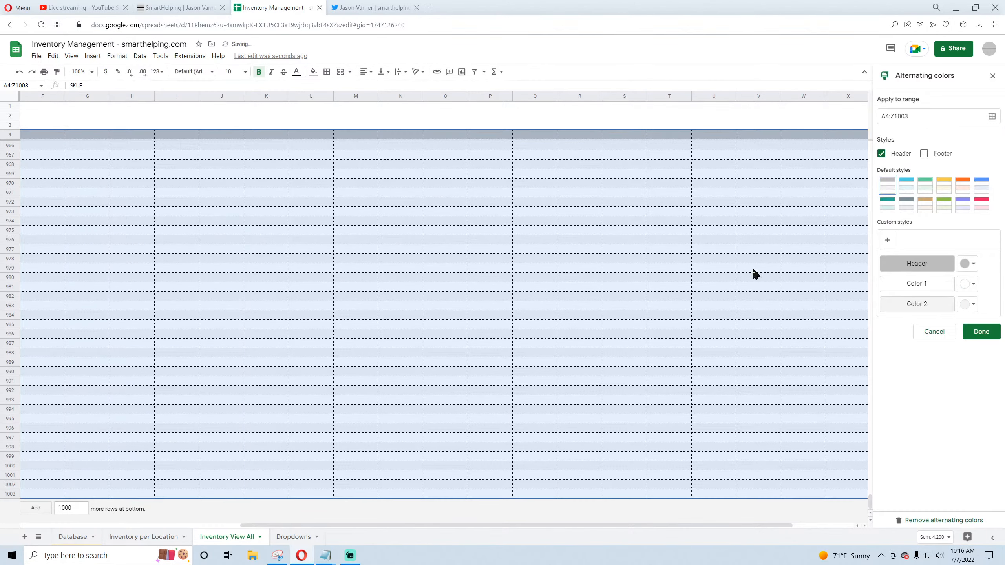
{"action": "left_click", "coordinate": [906, 185]}
{"action": "left_click", "coordinate": [981, 332]}
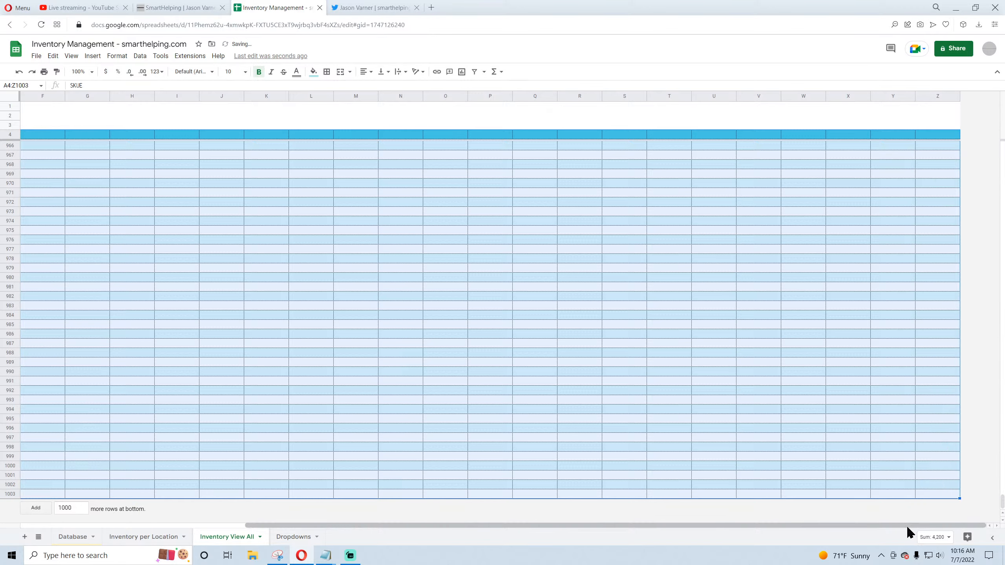
{"action": "left_click_drag", "start_coordinate": [906, 526], "coordinate": [669, 528]}
{"action": "scroll", "coordinate": [343, 372], "scroll_direction": "up", "scroll_amount": 20}
{"action": "scroll", "coordinate": [336, 370], "scroll_direction": "up", "scroll_amount": 20}
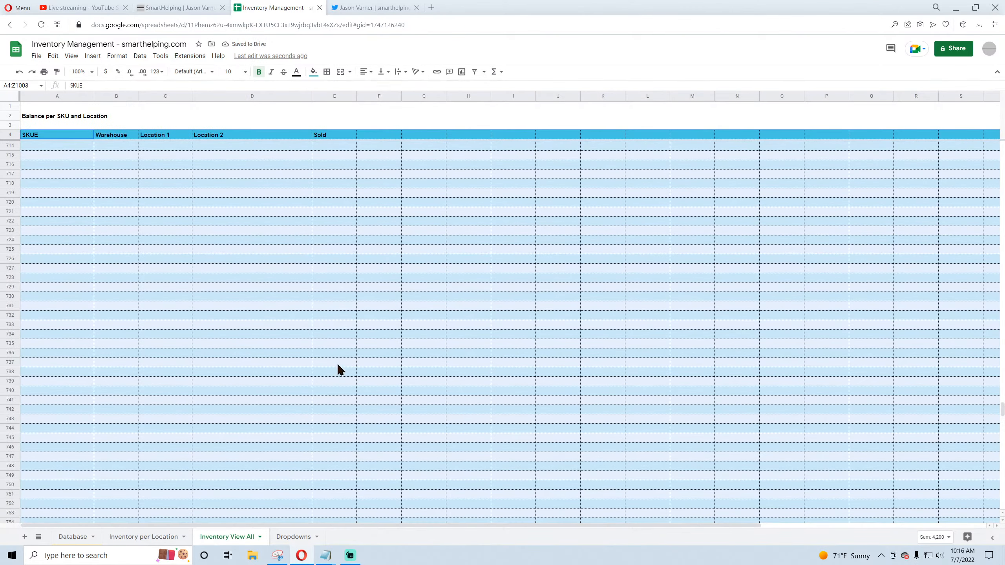
{"action": "scroll", "coordinate": [336, 370], "scroll_direction": "up", "scroll_amount": 20}
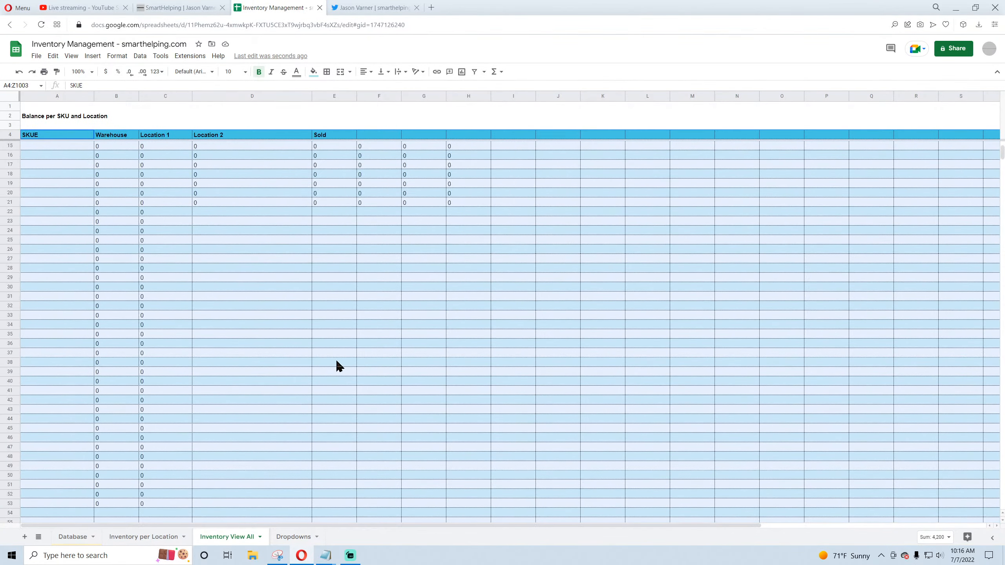
{"action": "left_click", "coordinate": [583, 260]}
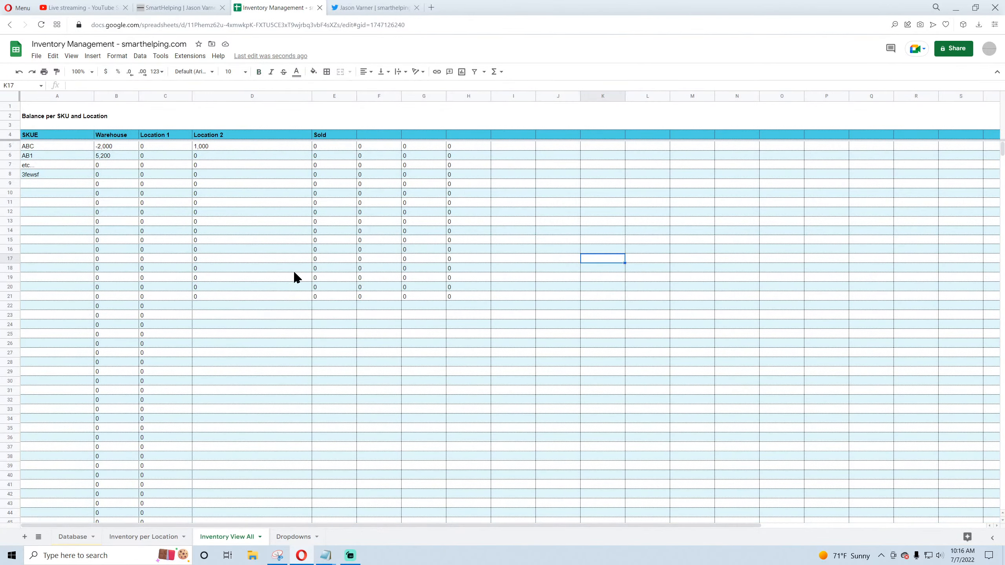
Step: Narrow column D to about the width of column C and freeze the sheet up to column A
{"action": "left_click_drag", "start_coordinate": [312, 96], "coordinate": [245, 96]}
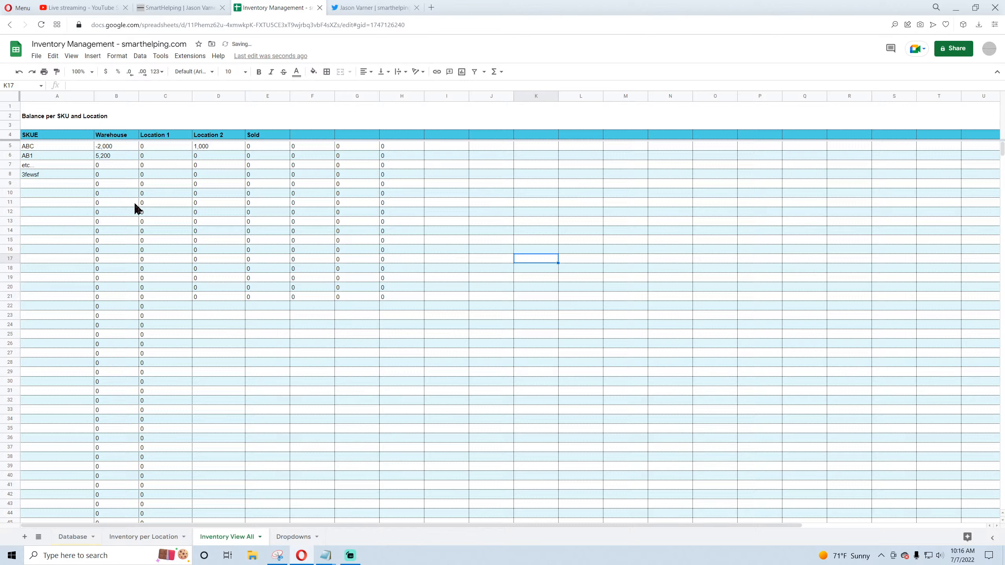
{"action": "left_click", "coordinate": [57, 96]}
{"action": "left_click", "coordinate": [117, 56]}
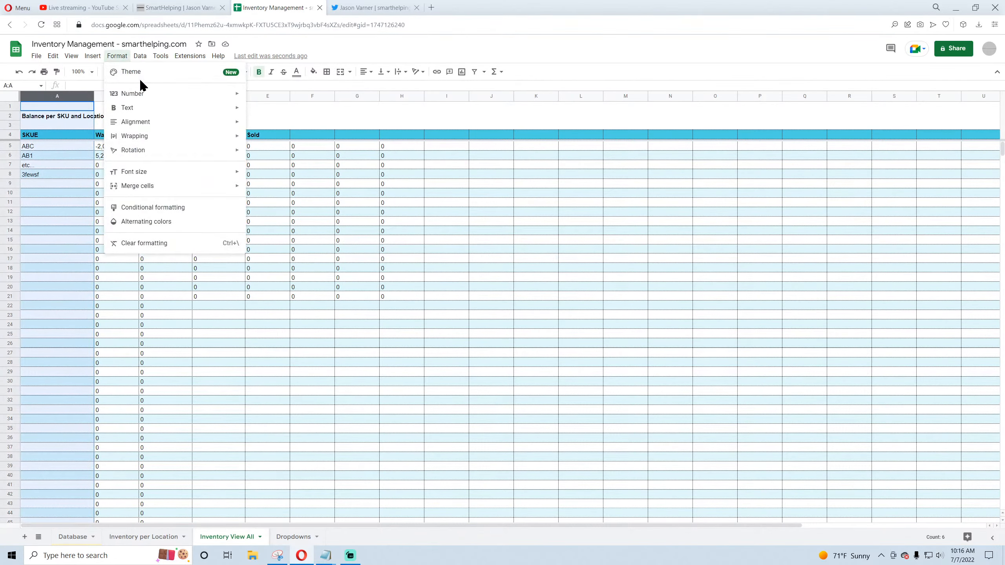
{"action": "mouse_move", "coordinate": [153, 59]}
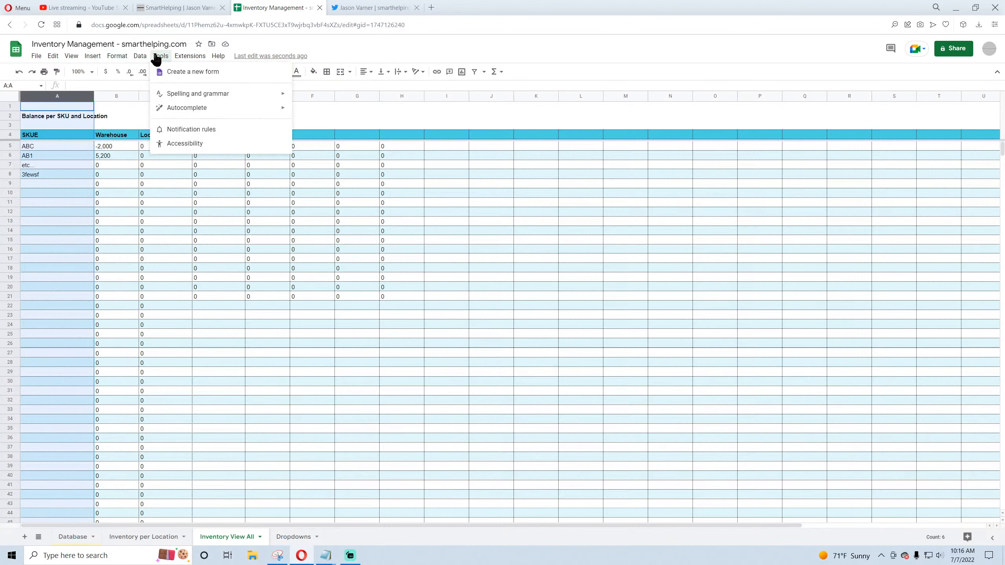
{"action": "mouse_move", "coordinate": [112, 62]}
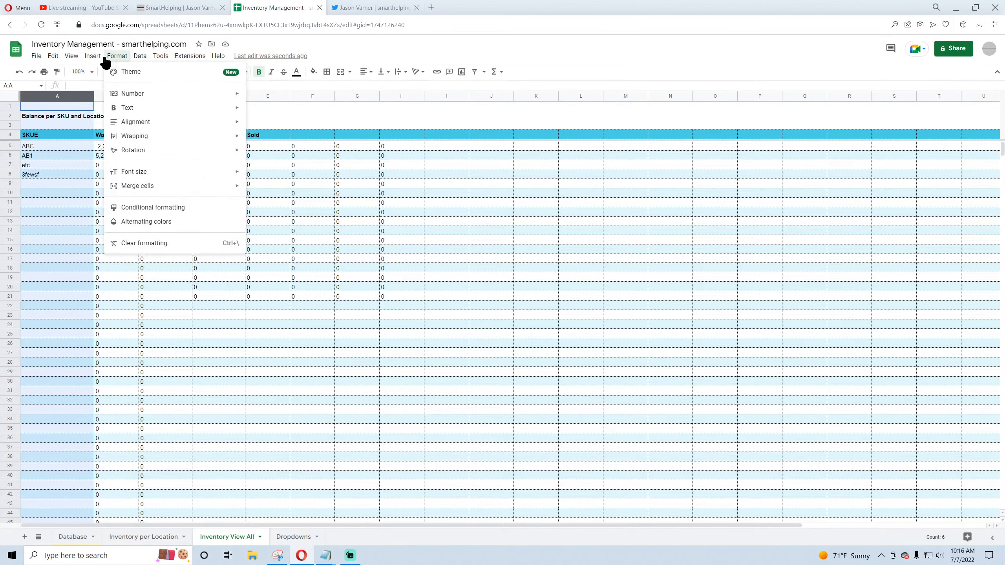
{"action": "mouse_move", "coordinate": [72, 58]}
{"action": "mouse_move", "coordinate": [96, 88]}
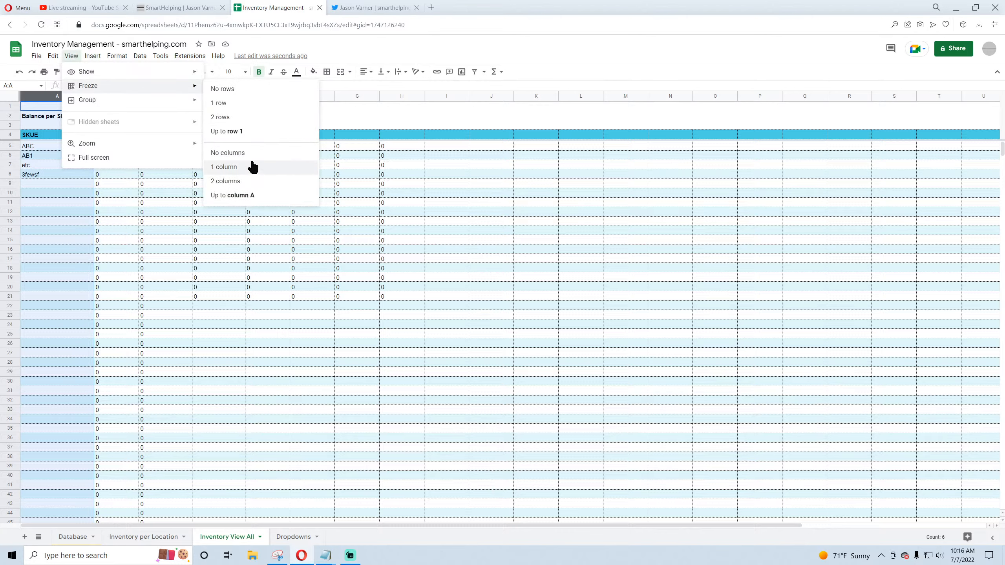
{"action": "left_click", "coordinate": [238, 195]}
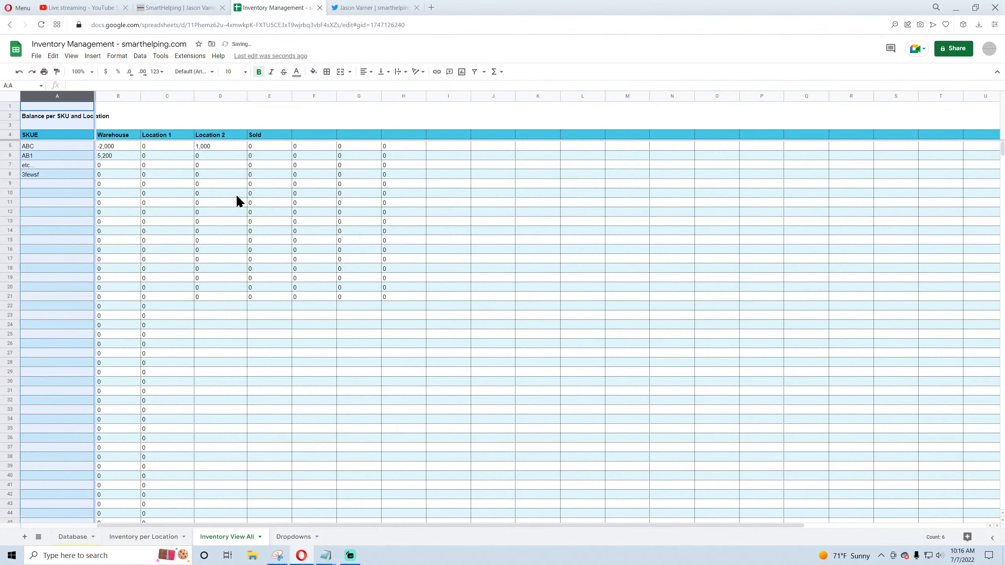
Step: Correct the header in cell A4 to SKU
{"action": "double_click", "coordinate": [52, 134]}
{"action": "key", "text": "BackSpace"}
{"action": "key", "text": "Return"}
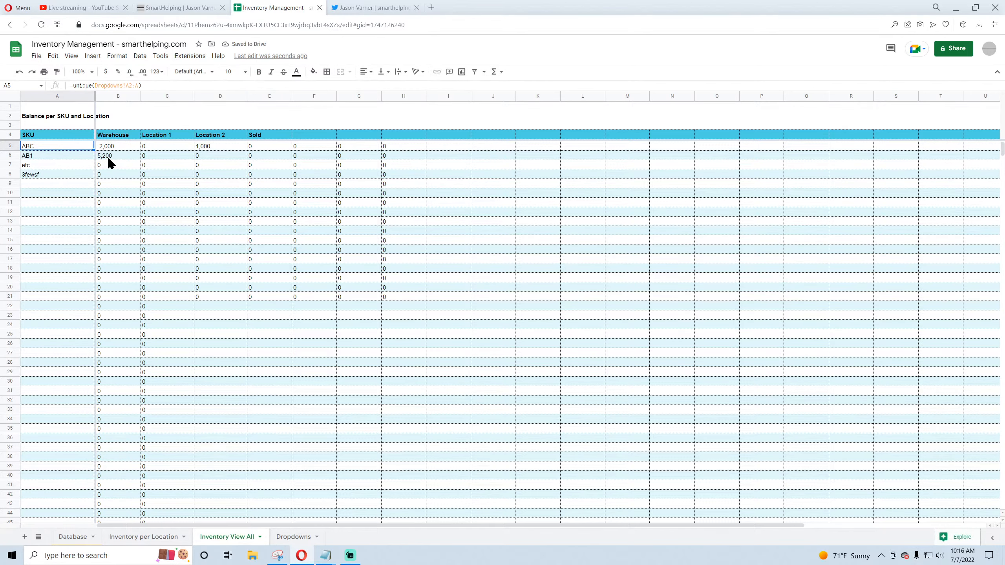
Step: Change the SKU of the first entry, cell D3 on the Database sheet, to ABC
{"action": "left_click", "coordinate": [117, 148]}
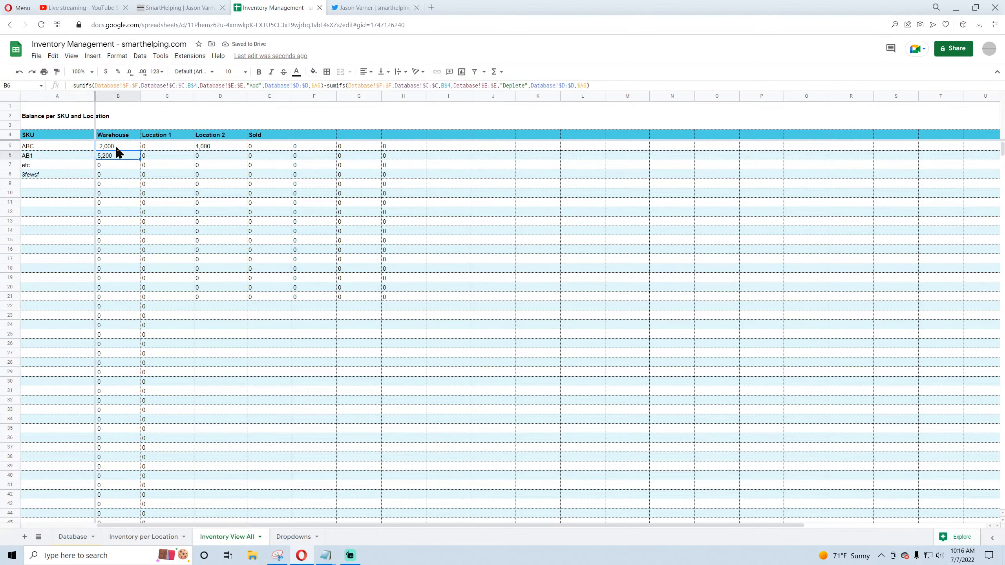
{"action": "left_click", "coordinate": [73, 536]}
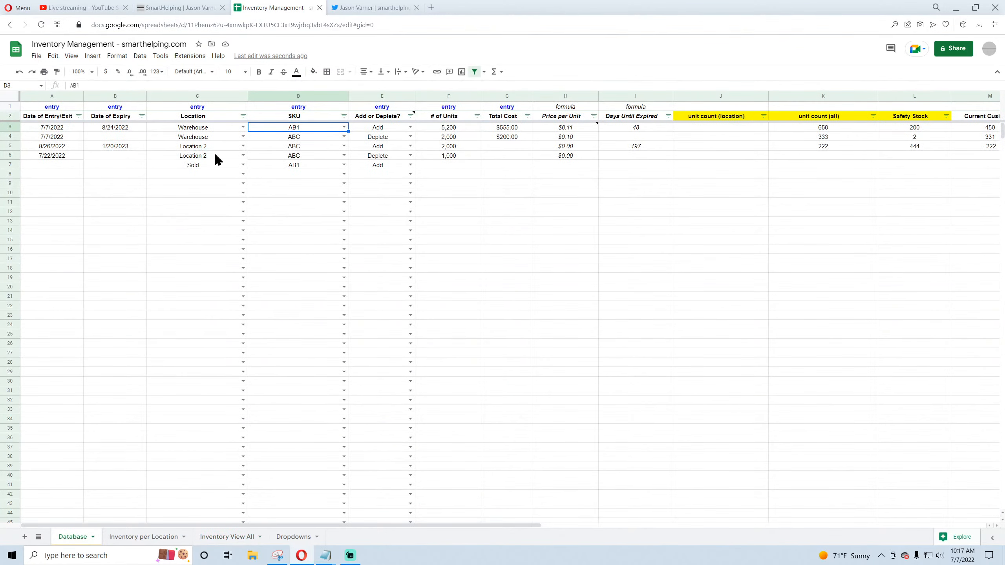
{"action": "left_click", "coordinate": [300, 139]}
{"action": "left_click", "coordinate": [343, 127]}
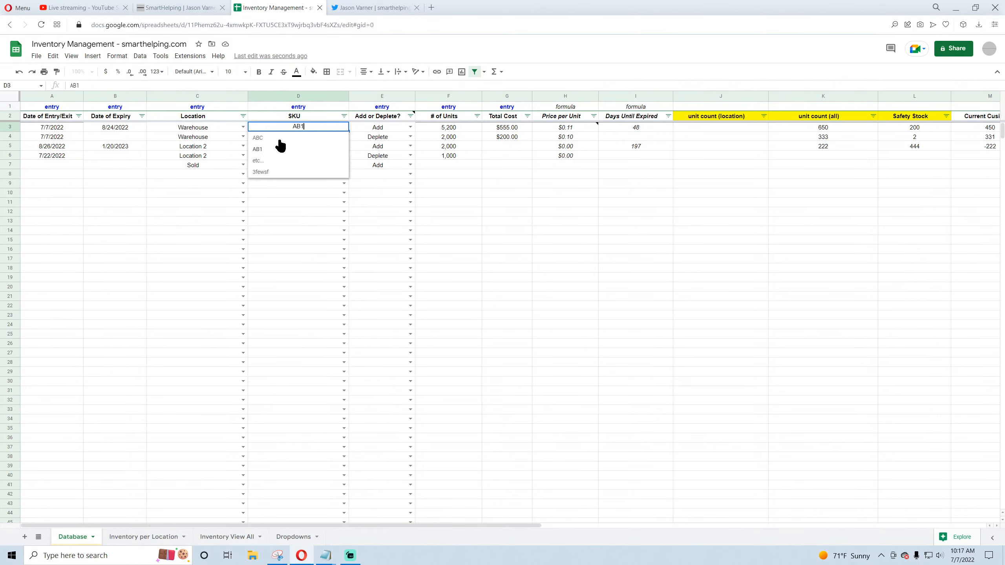
{"action": "left_click", "coordinate": [277, 141]}
{"action": "left_click", "coordinate": [299, 222]}
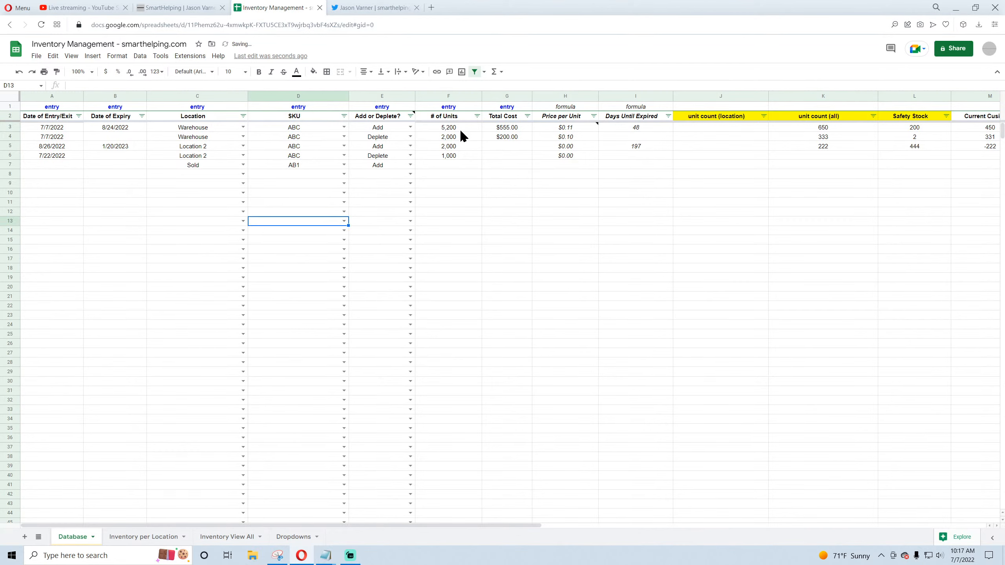
Step: Choose ABC as the SKU in cell B2 on the Inventory per Location sheet
{"action": "left_click", "coordinate": [143, 537]}
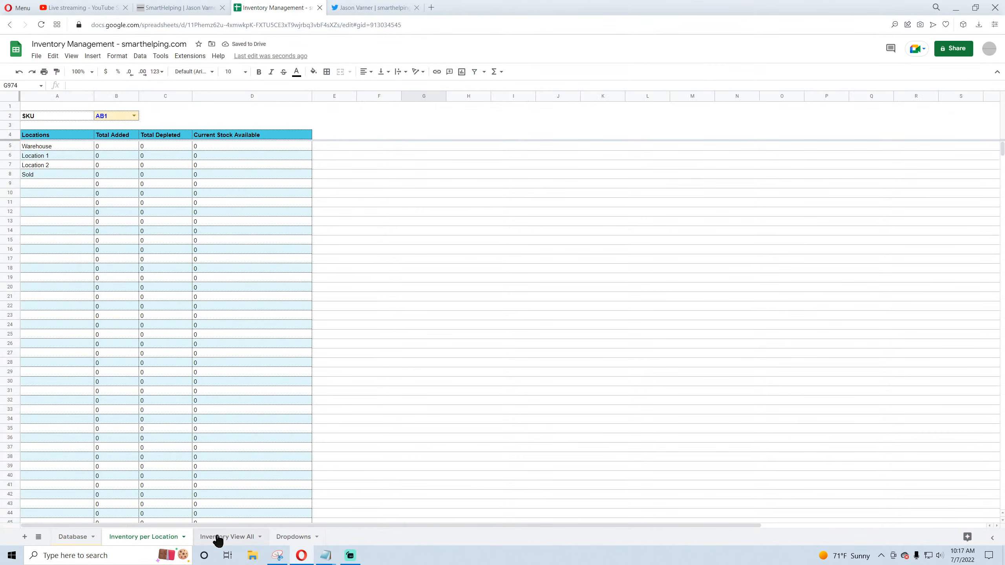
{"action": "left_click", "coordinate": [125, 117]}
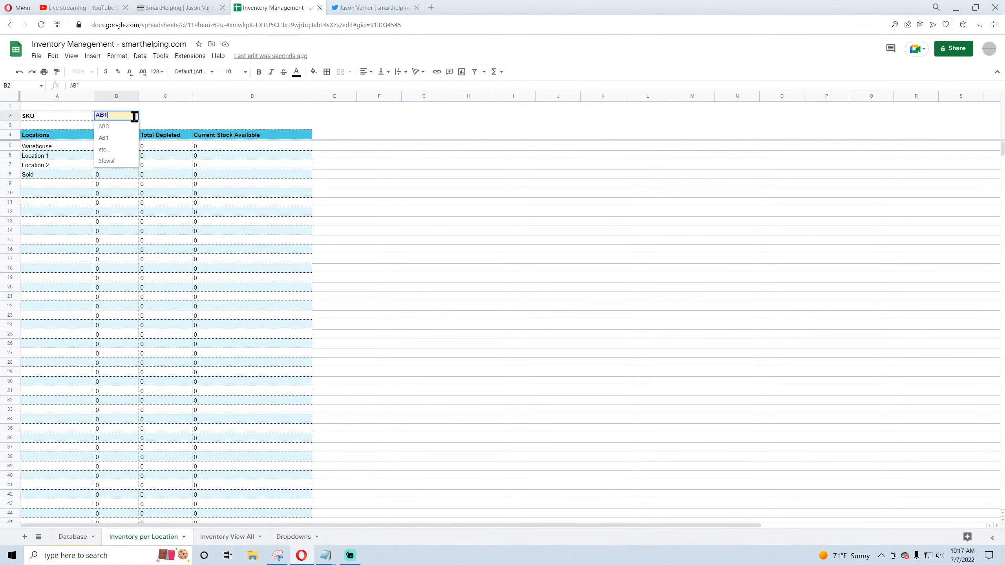
{"action": "left_click", "coordinate": [114, 131]}
{"action": "left_click", "coordinate": [114, 148]}
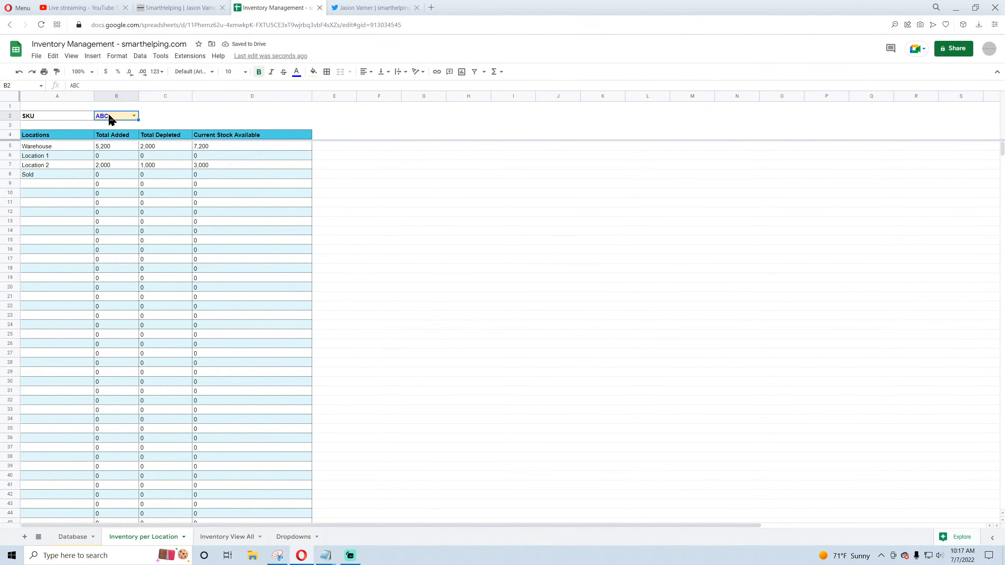
Step: Compare ABC's current stock on the Inventory per Location sheet with its Warehouse balance on the Inventory View All sheet
{"action": "left_click", "coordinate": [217, 150]}
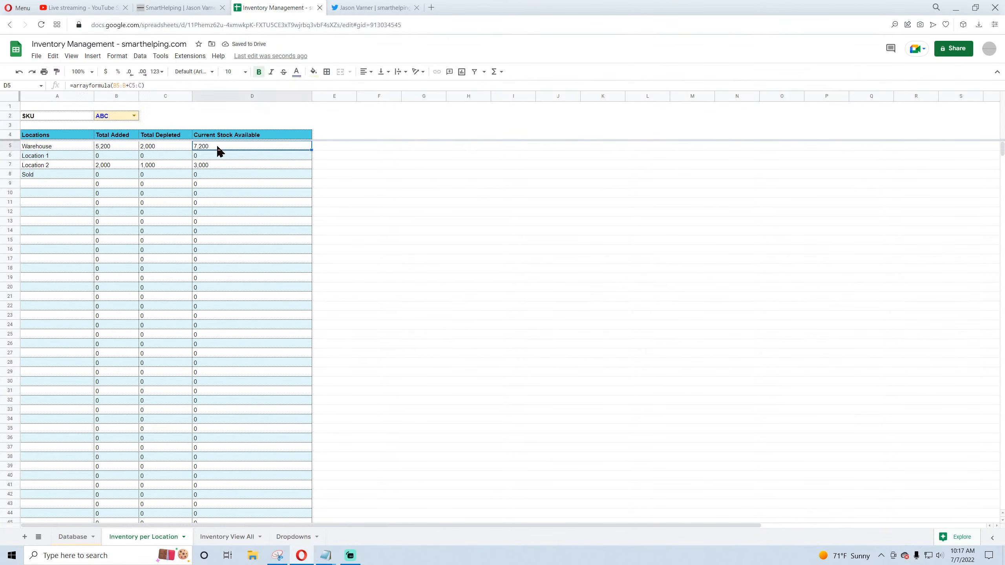
{"action": "left_click", "coordinate": [215, 168]}
{"action": "left_click", "coordinate": [229, 539]}
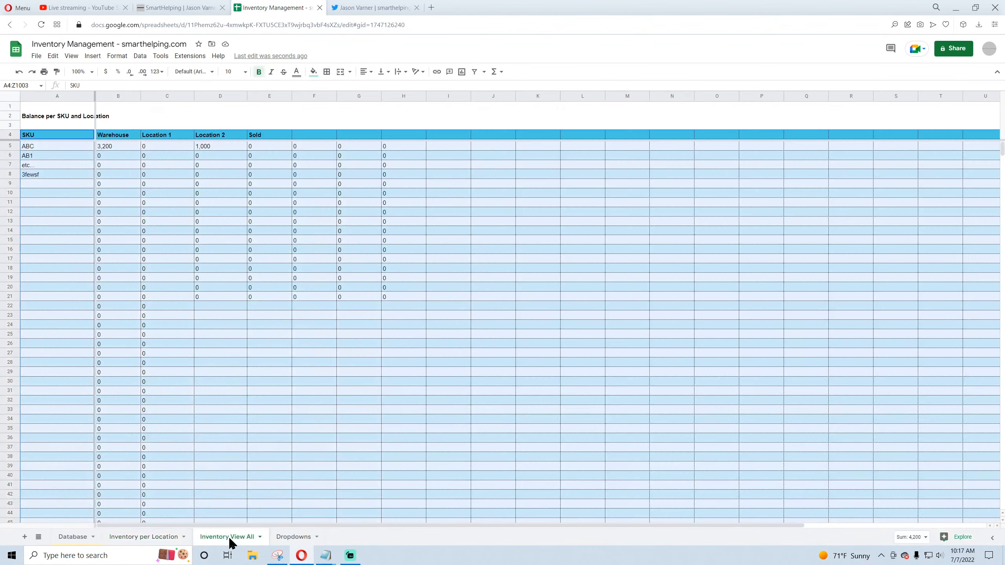
{"action": "left_click", "coordinate": [115, 148]}
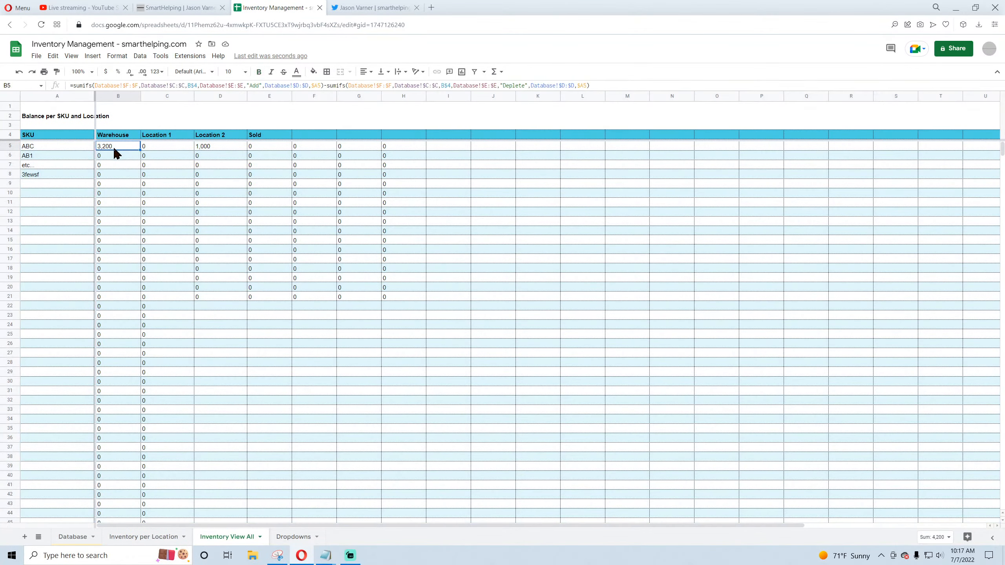
{"action": "left_click", "coordinate": [138, 538]}
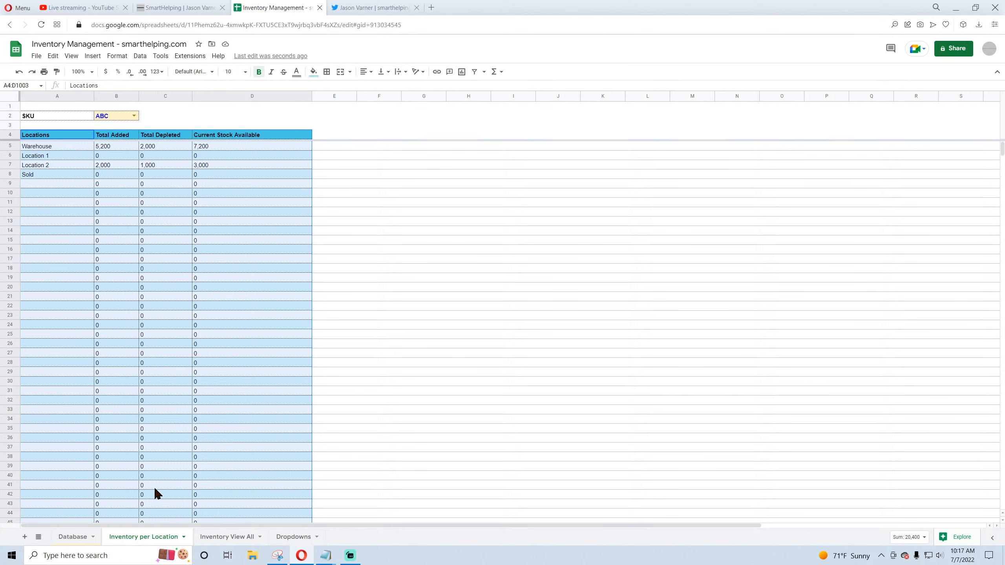
{"action": "left_click", "coordinate": [215, 151]}
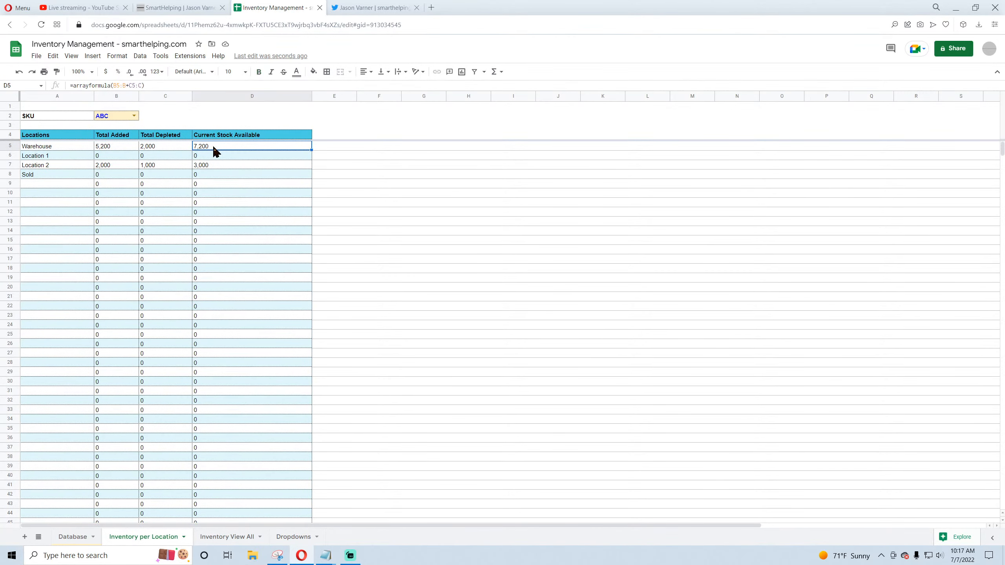
Step: Negate the SUMIFS formula for Total Depleted in cell C5 by adding a minus sign before it
{"action": "left_click", "coordinate": [164, 150]}
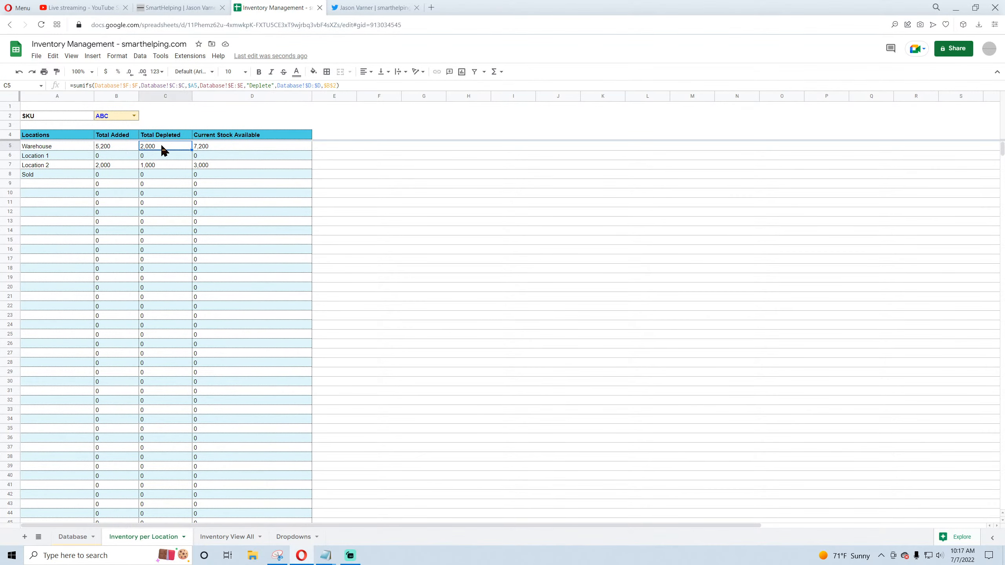
{"action": "left_click", "coordinate": [73, 85]}
{"action": "type", "text": "-"}
{"action": "key", "text": "Return"}
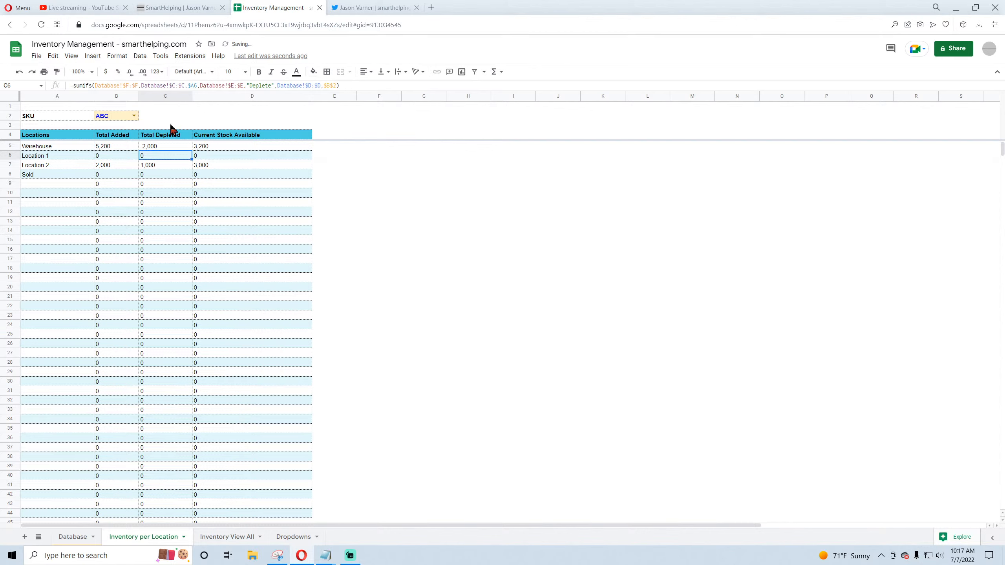
Step: Fill the negated Total Depleted formula from C5 down through C53
{"action": "left_click", "coordinate": [174, 147]}
{"action": "scroll", "coordinate": [175, 312], "scroll_direction": "down", "scroll_amount": 9}
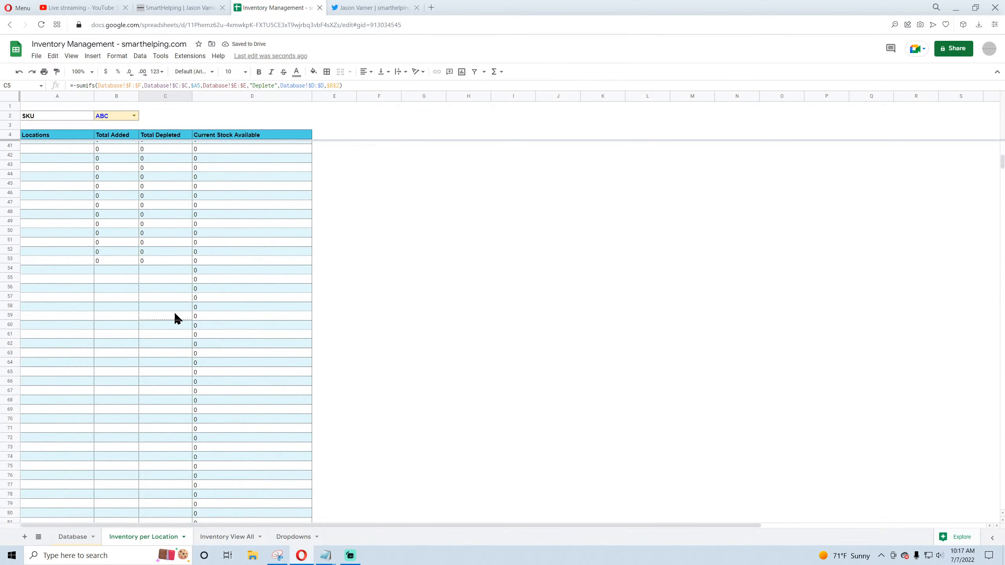
{"action": "left_click", "coordinate": [171, 261], "text": "shift"}
{"action": "key", "text": "ctrl+d"}
{"action": "scroll", "coordinate": [174, 312], "scroll_direction": "up", "scroll_amount": 9}
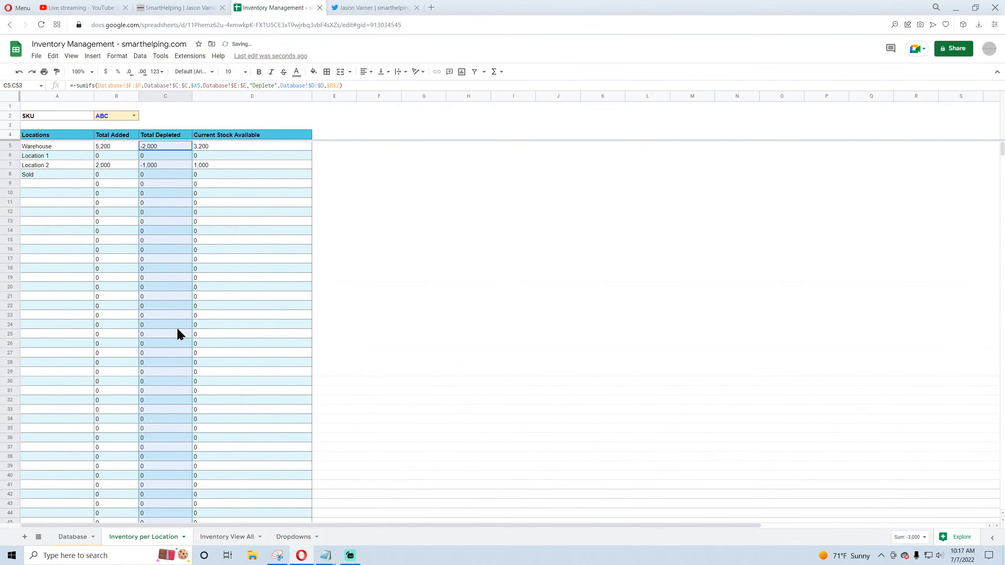
{"action": "left_click", "coordinate": [423, 222]}
Step: Check ABC's Warehouse and Location 2 stock on the Inventory per Location sheet against the balances on the Inventory View All sheet
{"action": "left_click", "coordinate": [216, 147]}
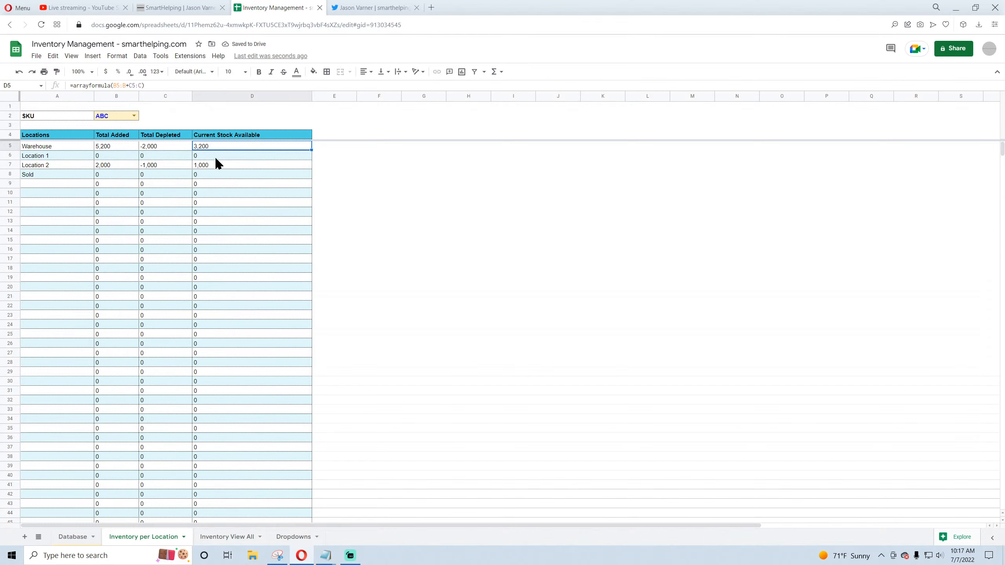
{"action": "left_click", "coordinate": [217, 164]}
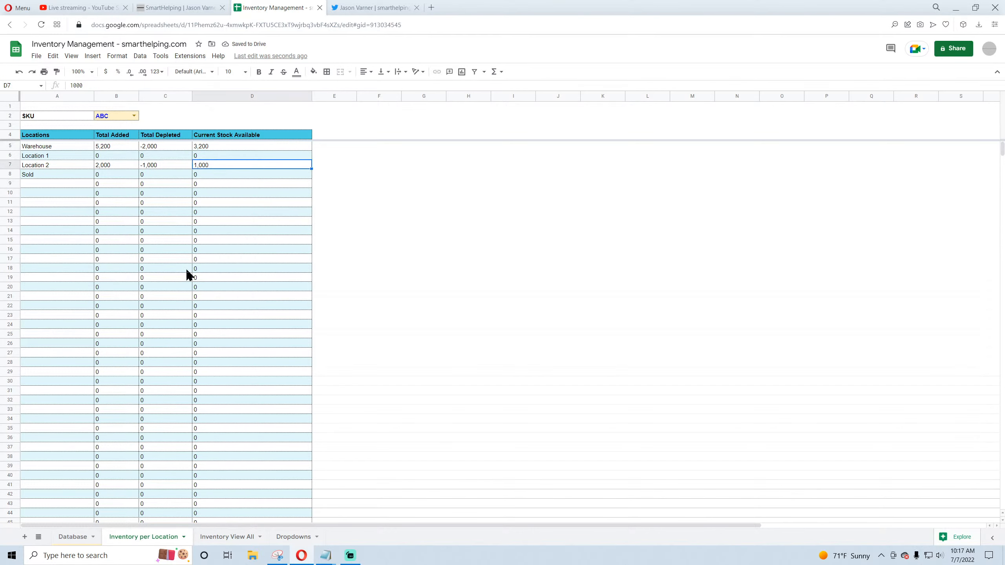
{"action": "left_click", "coordinate": [221, 543]}
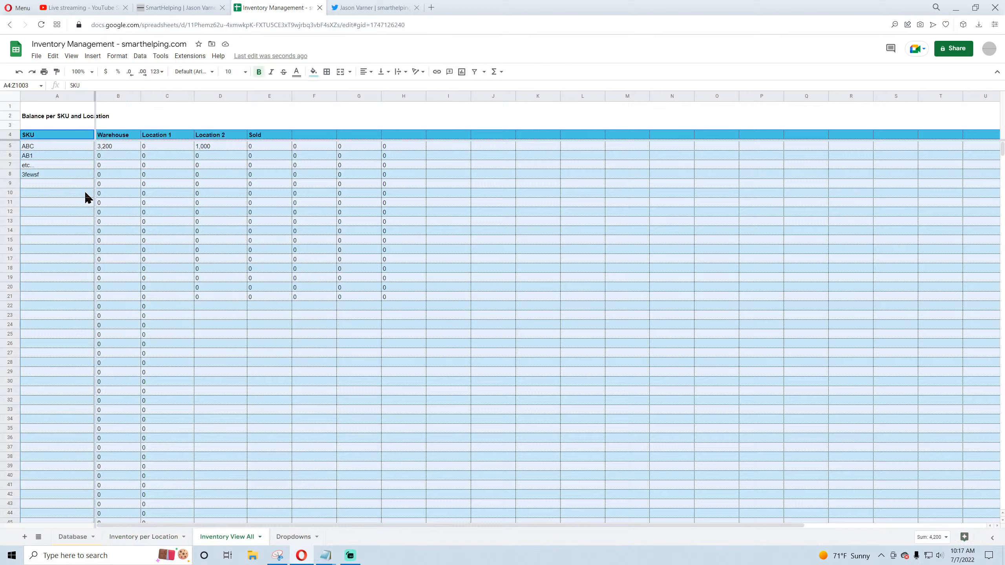
{"action": "left_click", "coordinate": [58, 147]}
{"action": "left_click", "coordinate": [108, 147]}
{"action": "left_click", "coordinate": [204, 147]}
{"action": "left_click", "coordinate": [128, 537]}
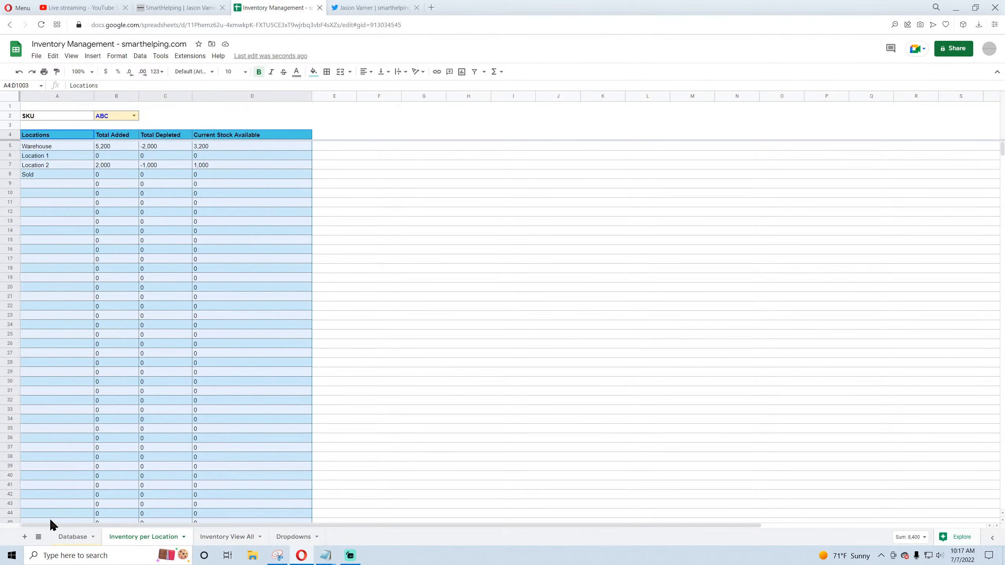
Step: Enter 7/29/2022 as the date of entry/exit for the Sold record in row 7 of the Database sheet
{"action": "left_click", "coordinate": [69, 537]}
{"action": "left_click", "coordinate": [53, 163]}
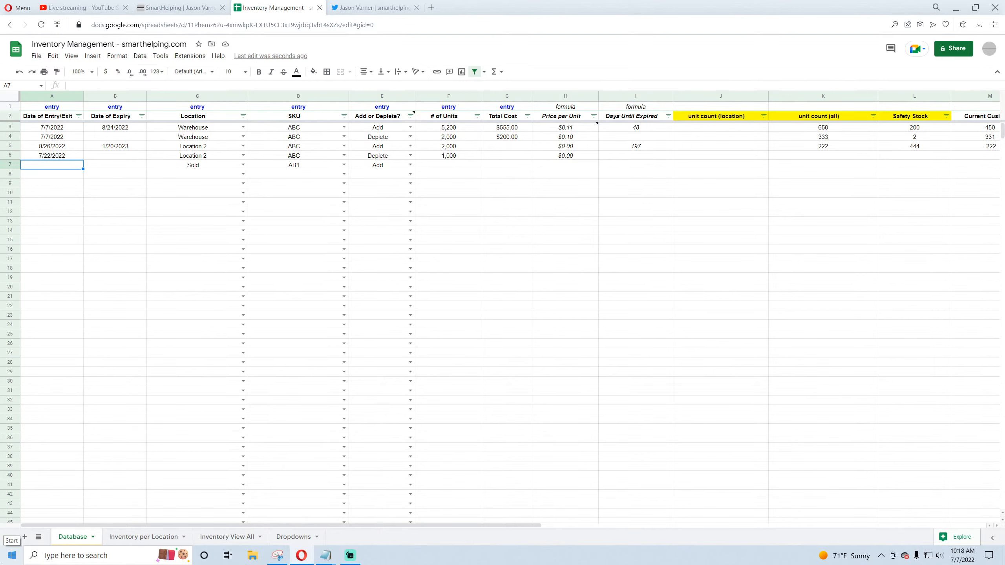
{"action": "double_click", "coordinate": [63, 166]}
{"action": "left_click", "coordinate": [73, 219]}
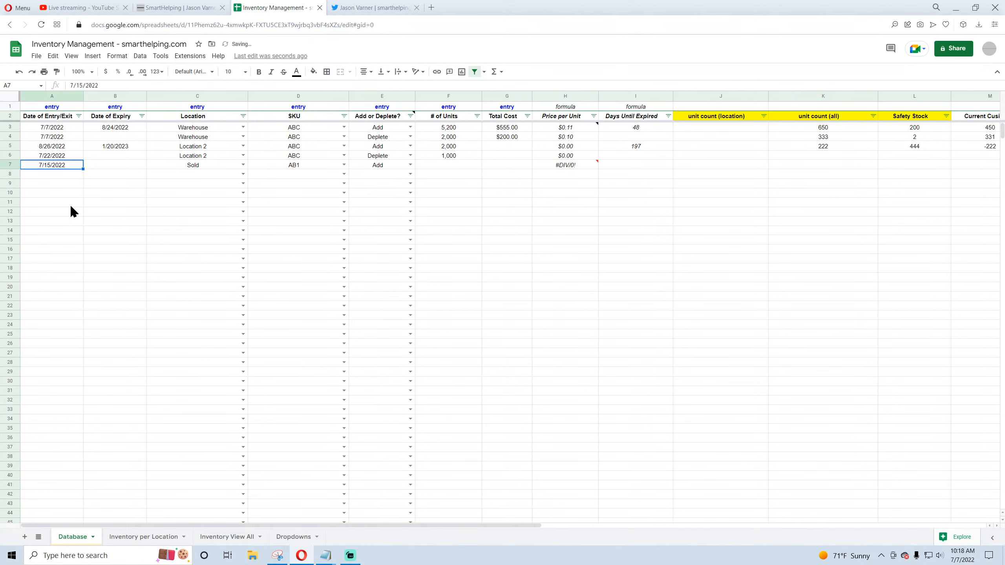
{"action": "double_click", "coordinate": [62, 165]}
{"action": "left_click", "coordinate": [72, 237]}
{"action": "left_click", "coordinate": [201, 165]}
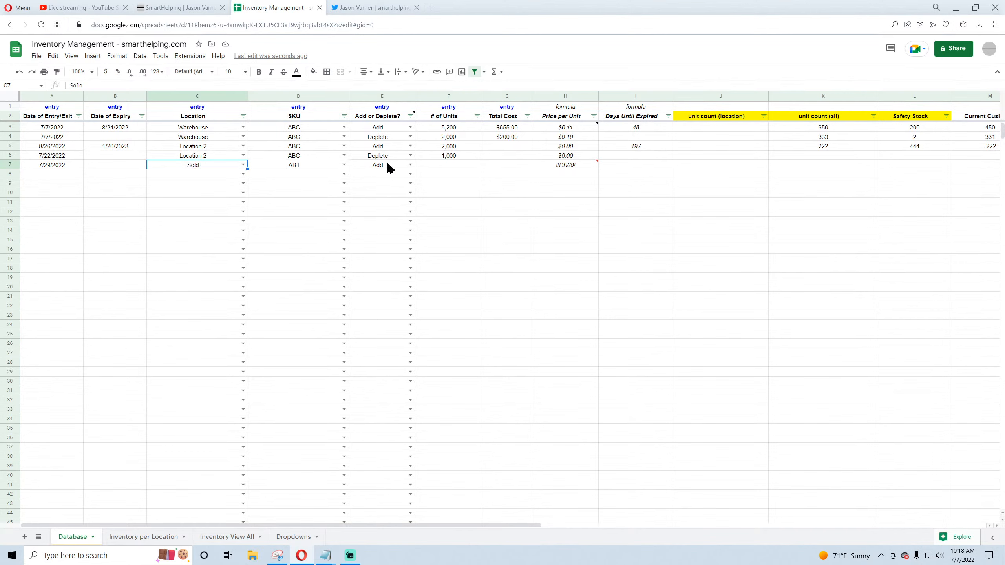
Step: Complete the Sold record in Database row 7 with SKU ABC and 1000 units
{"action": "left_click", "coordinate": [456, 158]}
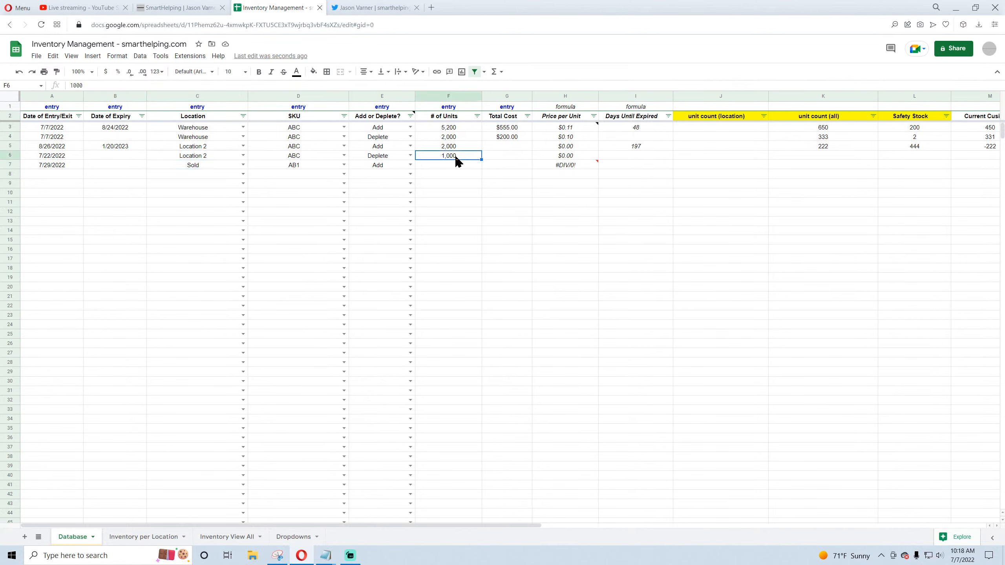
{"action": "left_click", "coordinate": [344, 164]}
{"action": "left_click", "coordinate": [272, 177]}
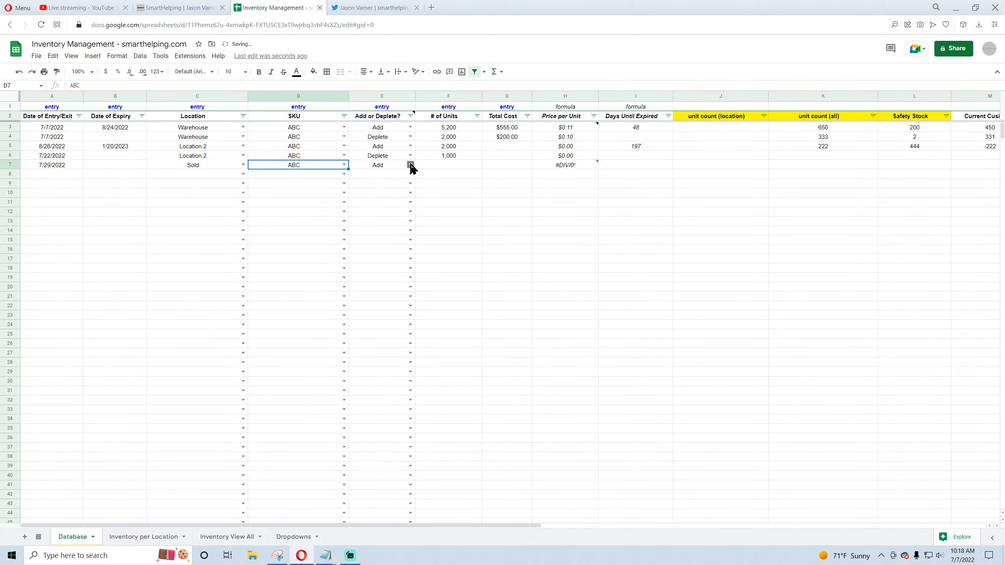
{"action": "left_click", "coordinate": [440, 166]}
{"action": "type", "text": "1000"}
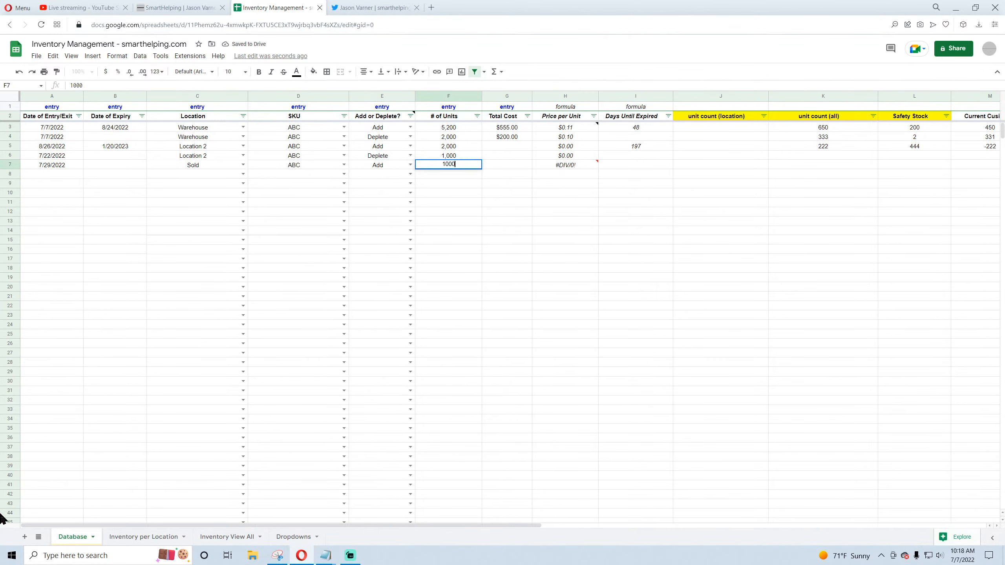
{"action": "key", "text": "Return"}
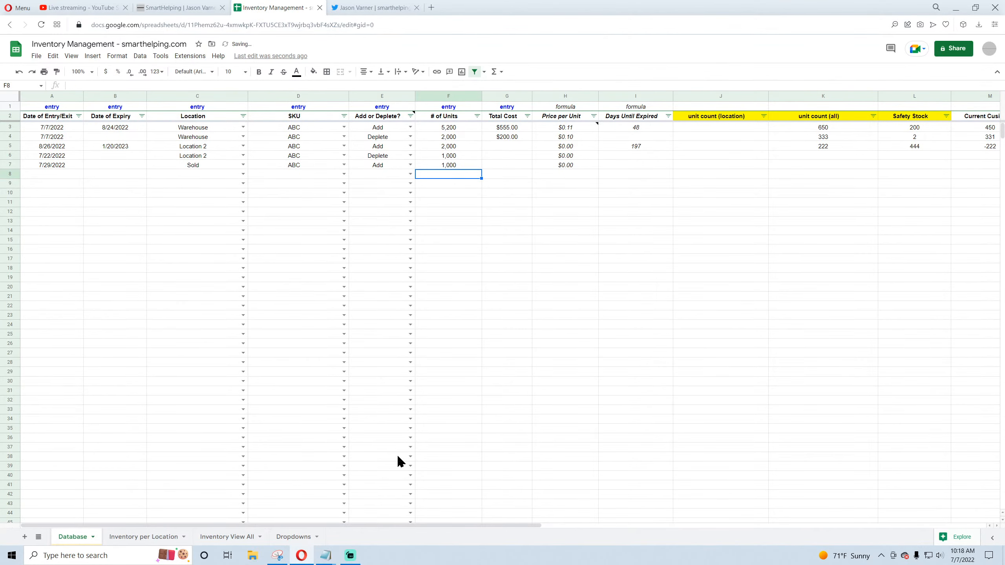
Step: Check ABC's Sold, Location 2 and Warehouse balances on the Inventory View All sheet
{"action": "left_click", "coordinate": [215, 536]}
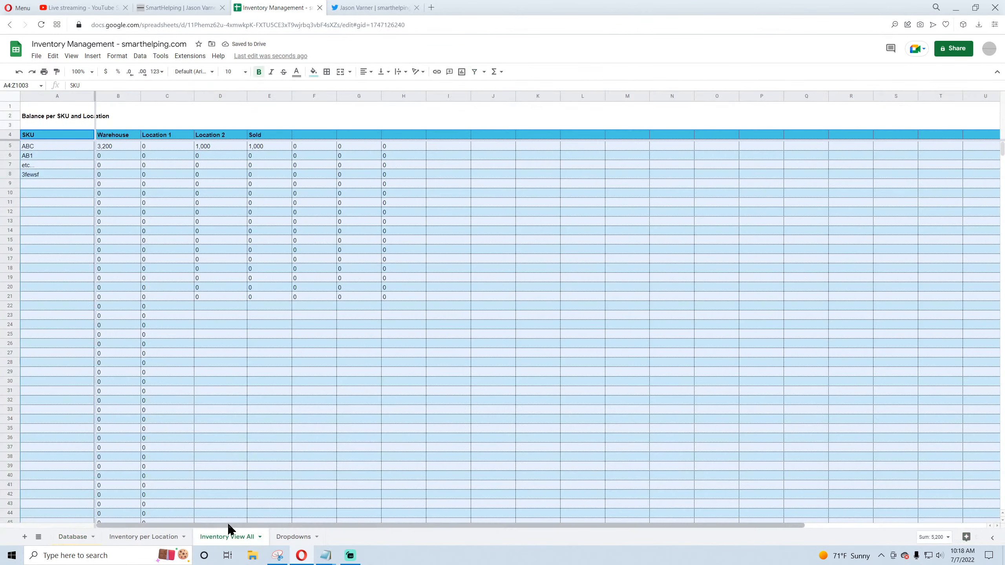
{"action": "left_click", "coordinate": [315, 383]}
{"action": "left_click", "coordinate": [267, 137]}
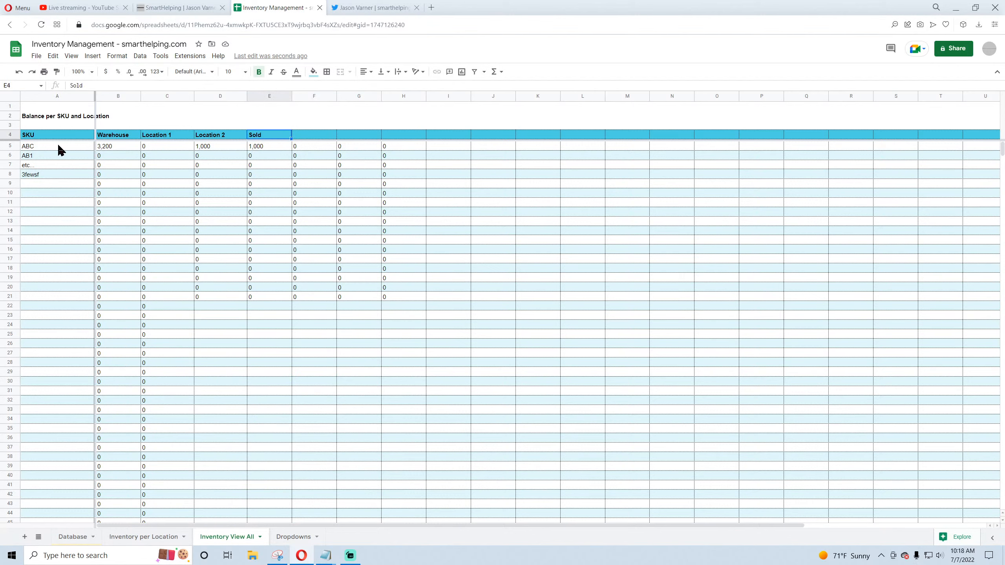
{"action": "left_click", "coordinate": [58, 148]}
{"action": "left_click", "coordinate": [271, 149]}
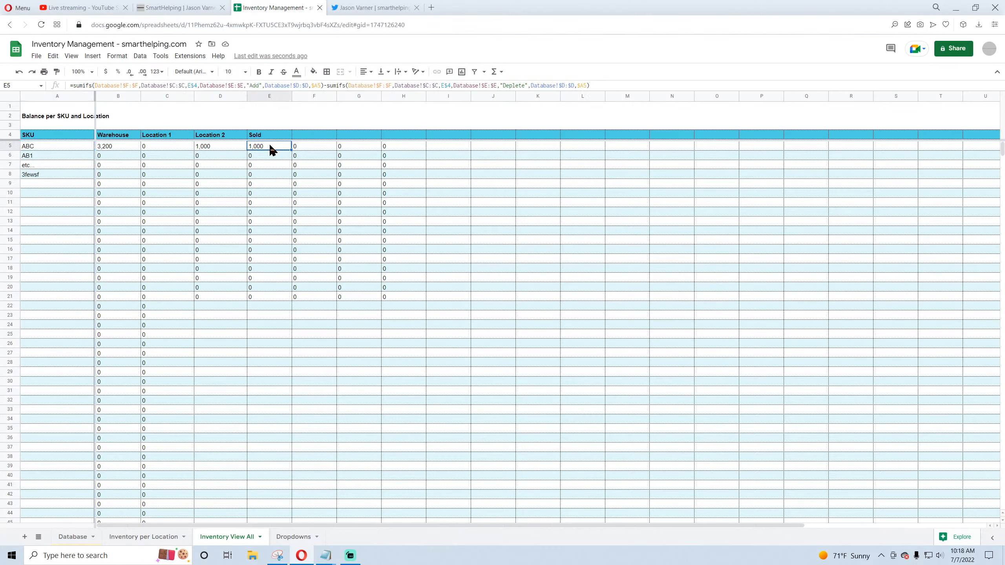
{"action": "left_click", "coordinate": [209, 147]}
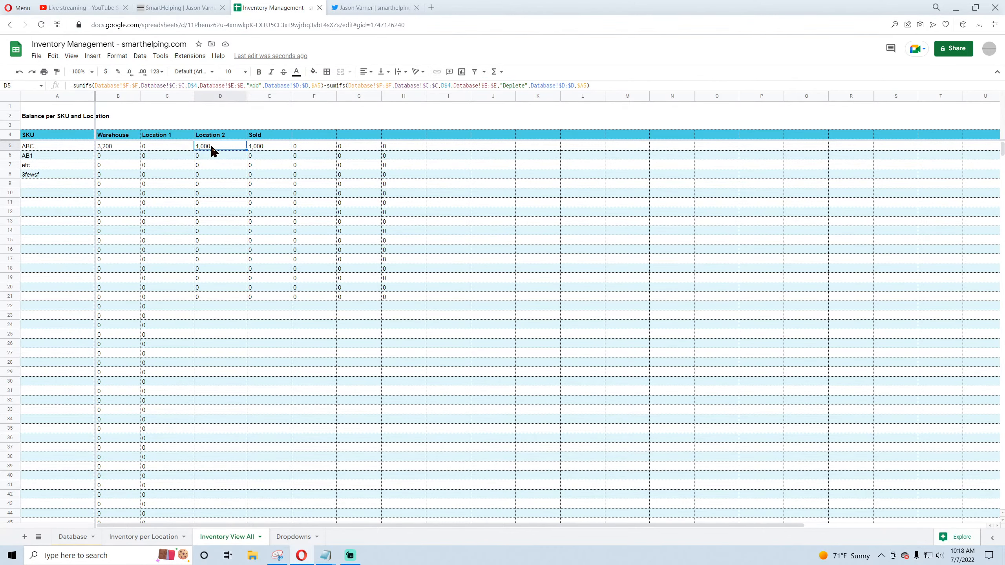
{"action": "left_click", "coordinate": [112, 148]}
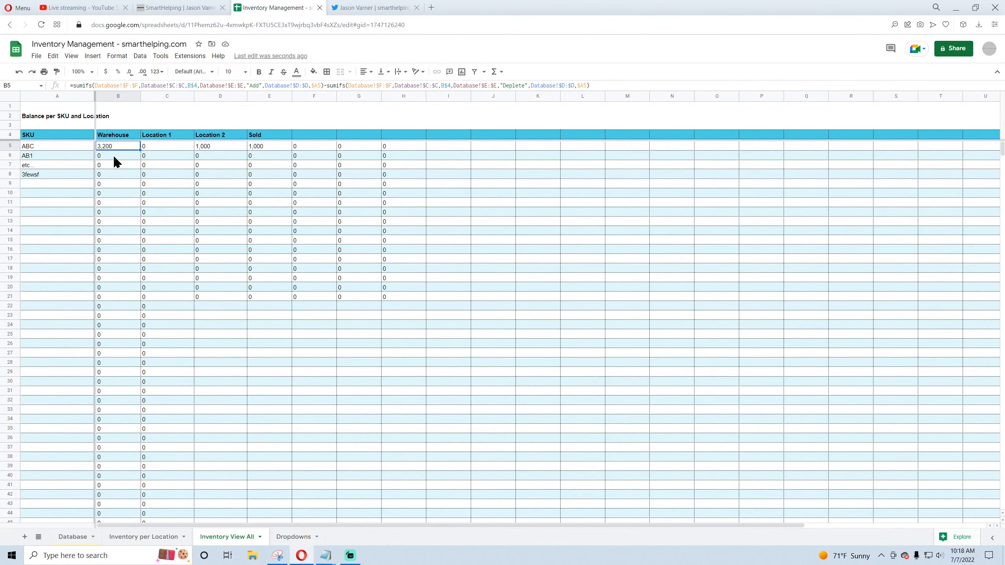
Step: Enlarge the "Balance per SKU and Location" title to font size 14 and widen column A to fit it
{"action": "left_click_drag", "start_coordinate": [94, 96], "coordinate": [129, 95]}
{"action": "left_click", "coordinate": [62, 120]}
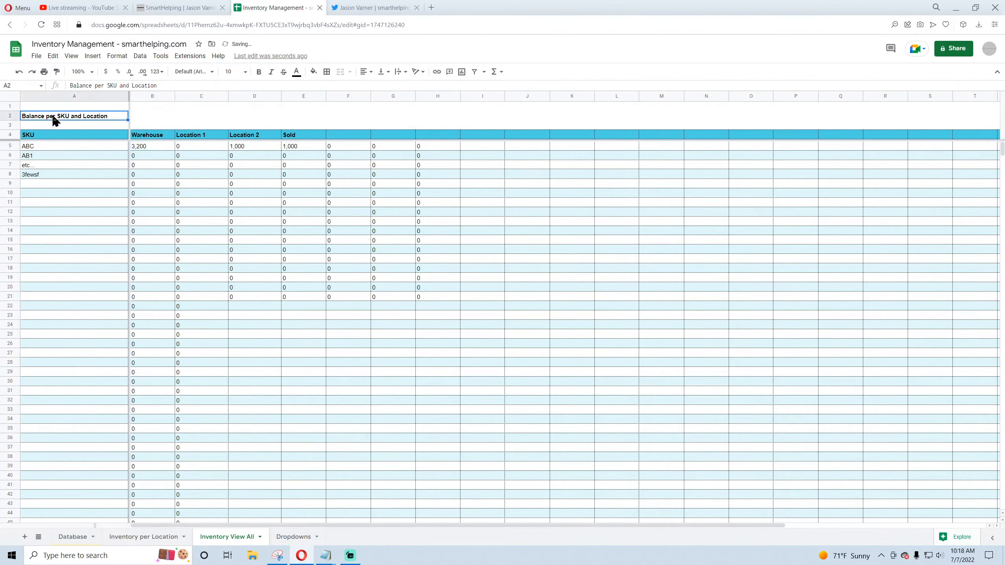
{"action": "left_click", "coordinate": [245, 75]}
{"action": "left_click", "coordinate": [234, 188]}
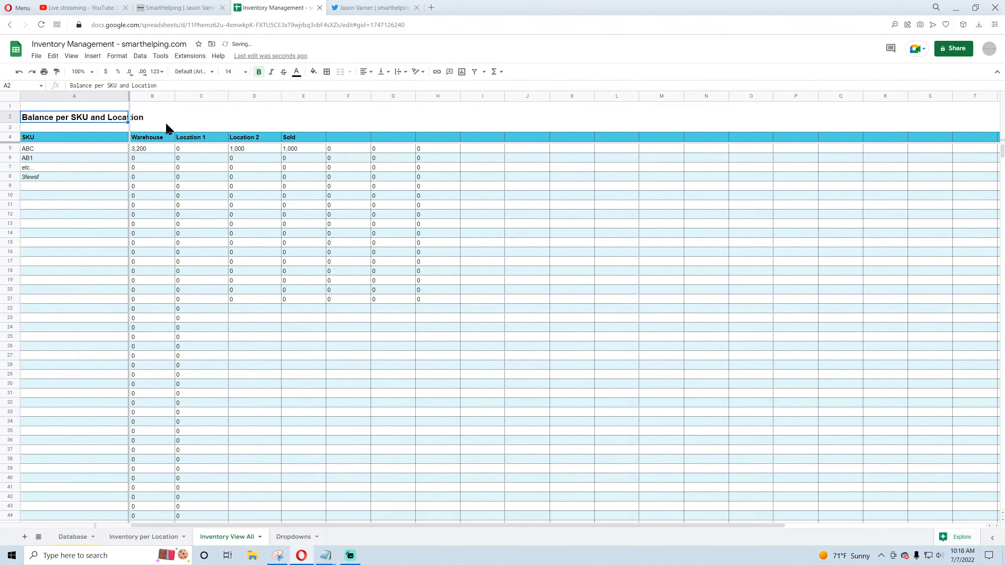
{"action": "left_click_drag", "start_coordinate": [127, 93], "coordinate": [156, 95]}
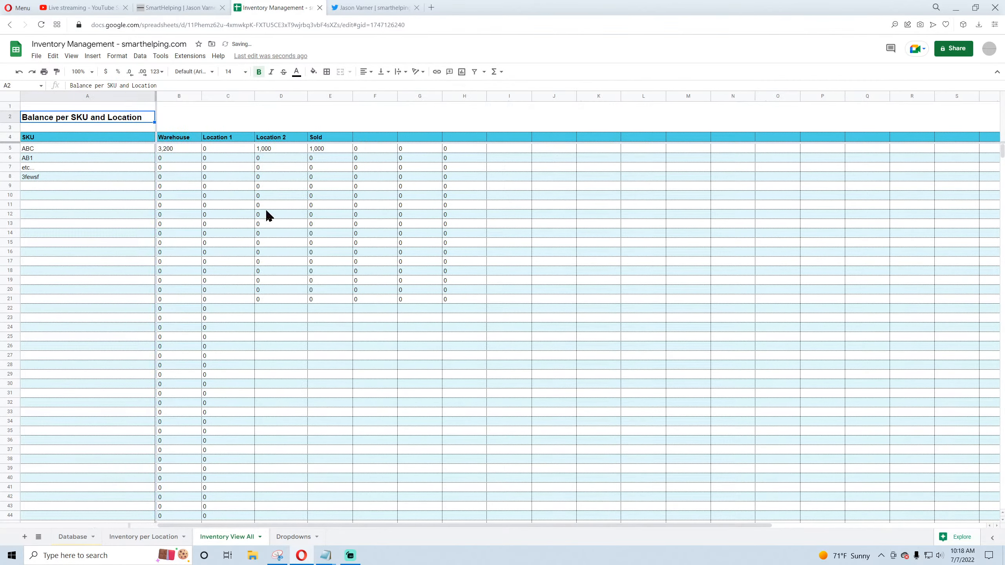
{"action": "left_click", "coordinate": [263, 214]}
Step: Check the live stream's analytics in YouTube Studio and return to the inventory spreadsheet
{"action": "left_click", "coordinate": [99, 8]}
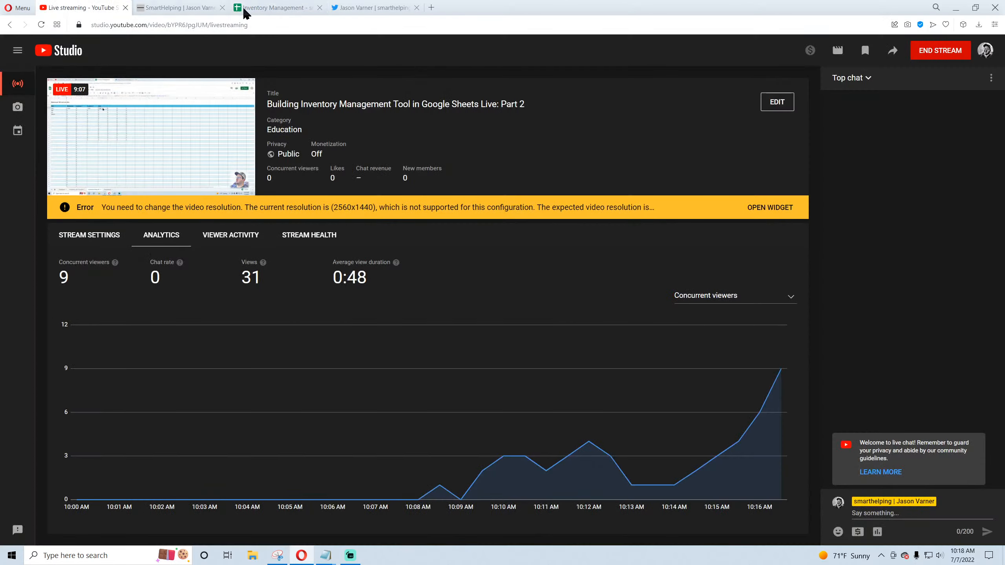
{"action": "left_click", "coordinate": [284, 12]}
{"action": "left_click", "coordinate": [552, 282]}
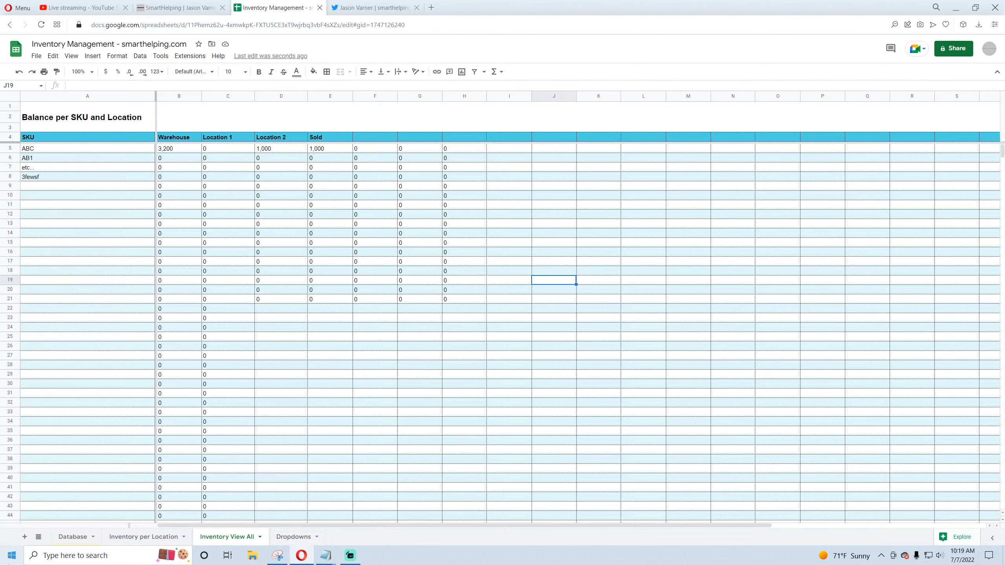
{"action": "left_click", "coordinate": [107, 142]}
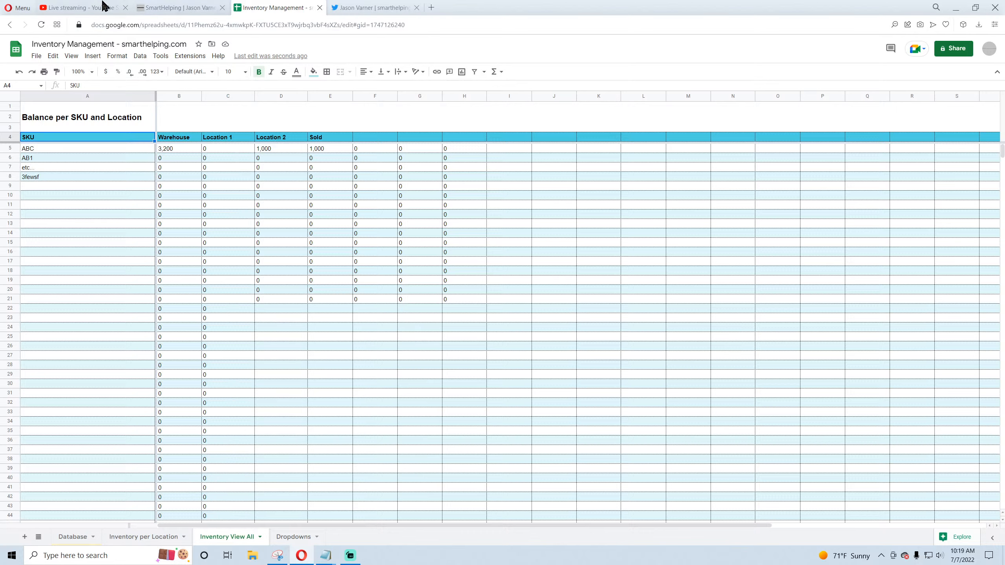
{"action": "left_click", "coordinate": [87, 11]}
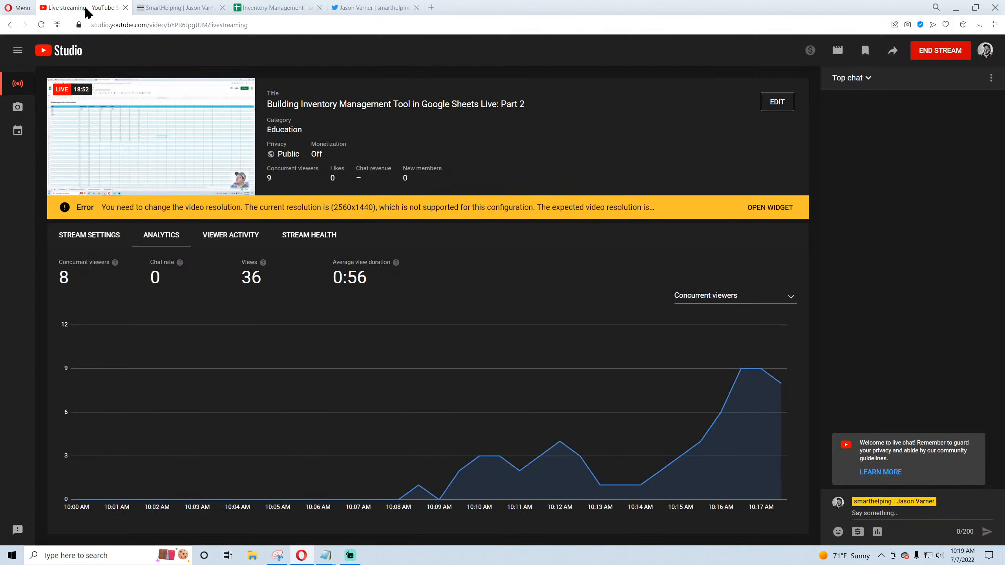
{"action": "left_click", "coordinate": [275, 12]}
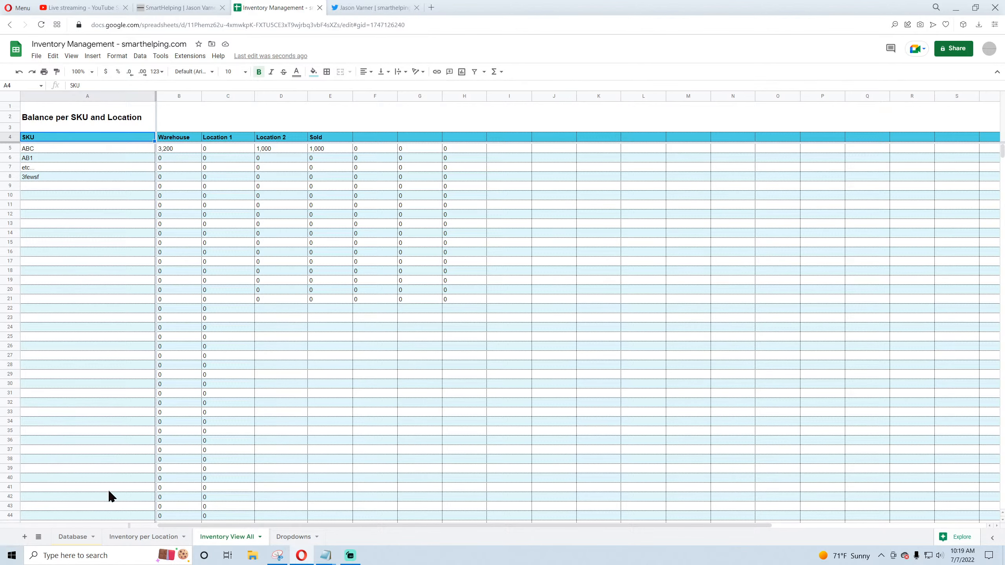
Step: Examine ABC's Warehouse and Sold totals on the Inventory per Location sheet
{"action": "left_click", "coordinate": [138, 539]}
{"action": "left_click", "coordinate": [219, 319]}
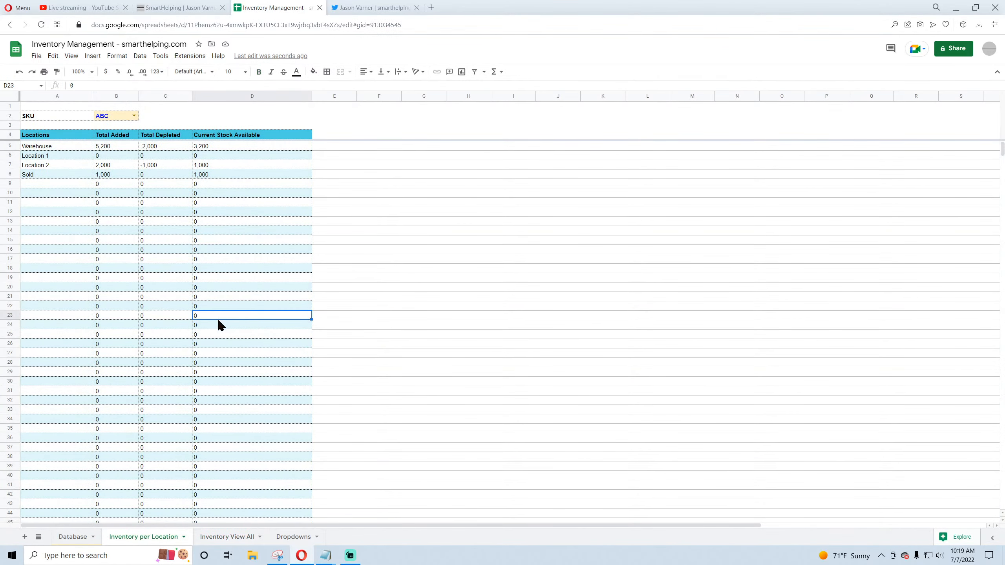
{"action": "left_click", "coordinate": [72, 147]}
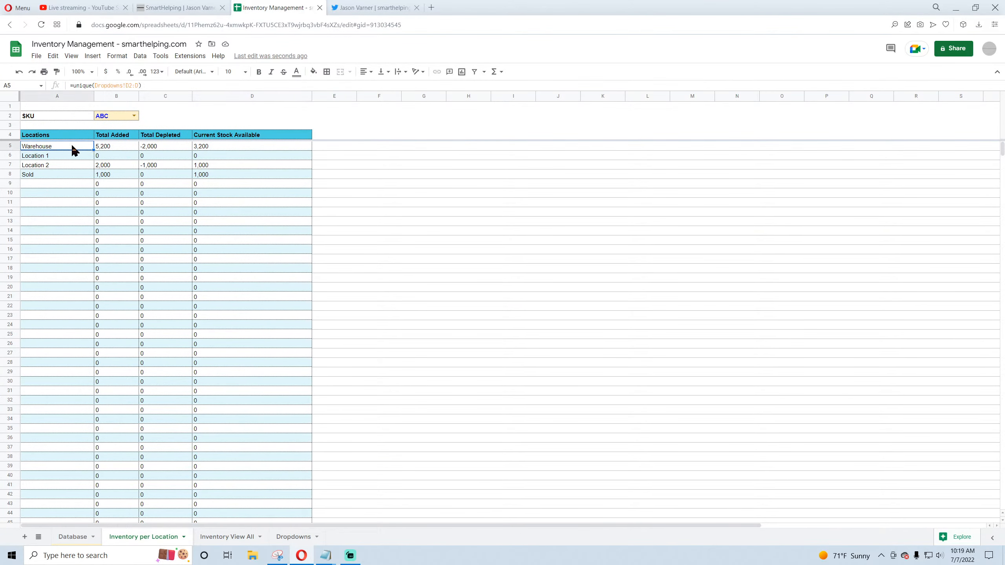
{"action": "left_click", "coordinate": [120, 146]}
{"action": "left_click", "coordinate": [126, 175]}
{"action": "left_click", "coordinate": [120, 115]}
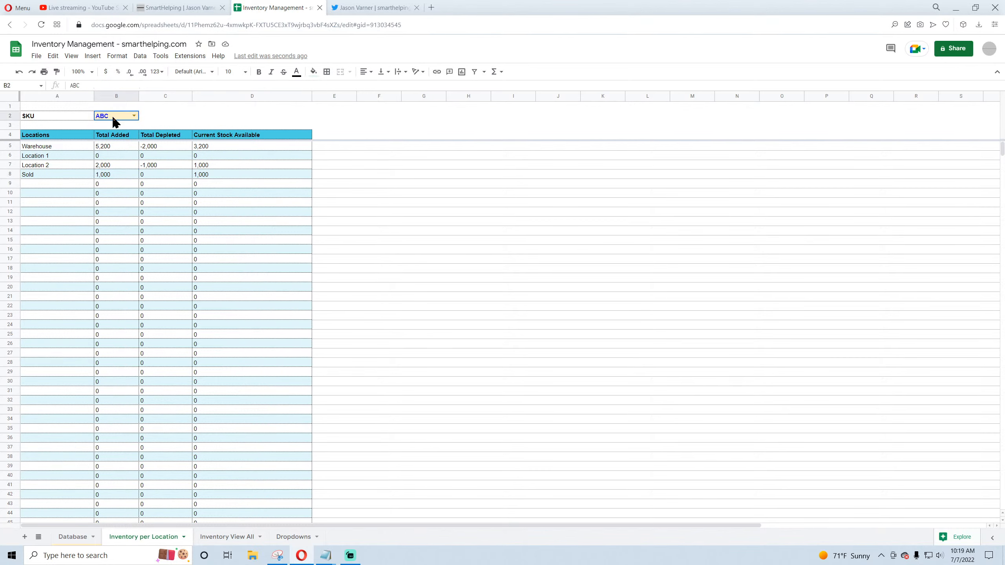
Step: Cycle the SKU selector in B2 through AB1, etc... and 3fewsf and back to ABC to compare the location figures
{"action": "left_click", "coordinate": [134, 116]}
{"action": "left_click", "coordinate": [119, 143]}
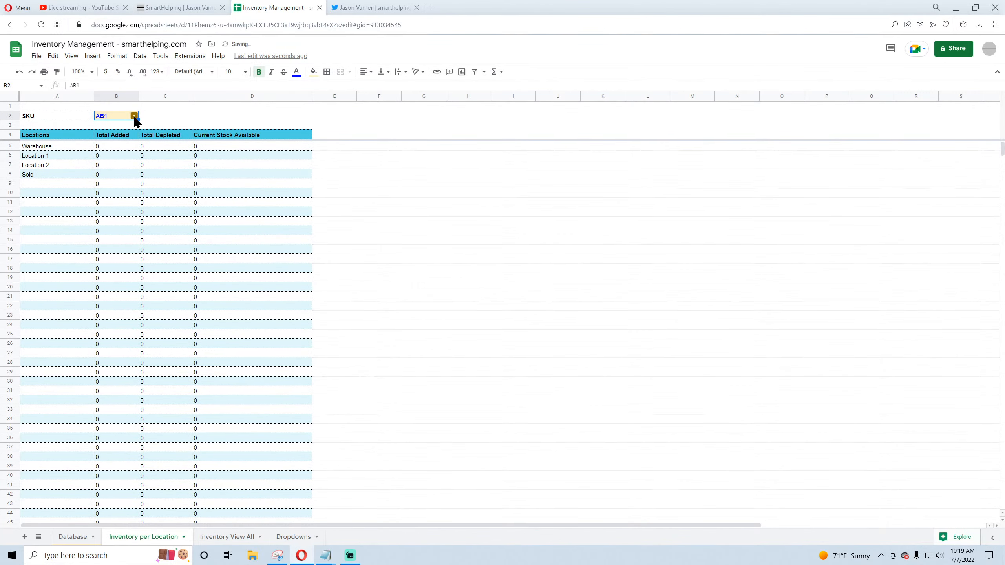
{"action": "left_click", "coordinate": [134, 115]}
{"action": "left_click", "coordinate": [114, 150]}
{"action": "left_click", "coordinate": [134, 117]}
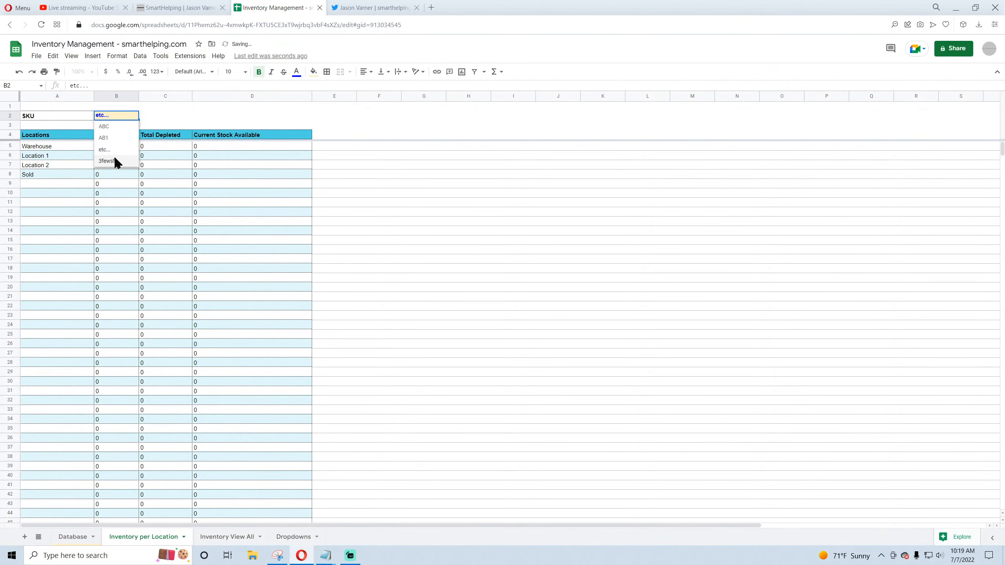
{"action": "left_click", "coordinate": [107, 160]}
{"action": "left_click", "coordinate": [135, 116]}
{"action": "left_click", "coordinate": [121, 127]}
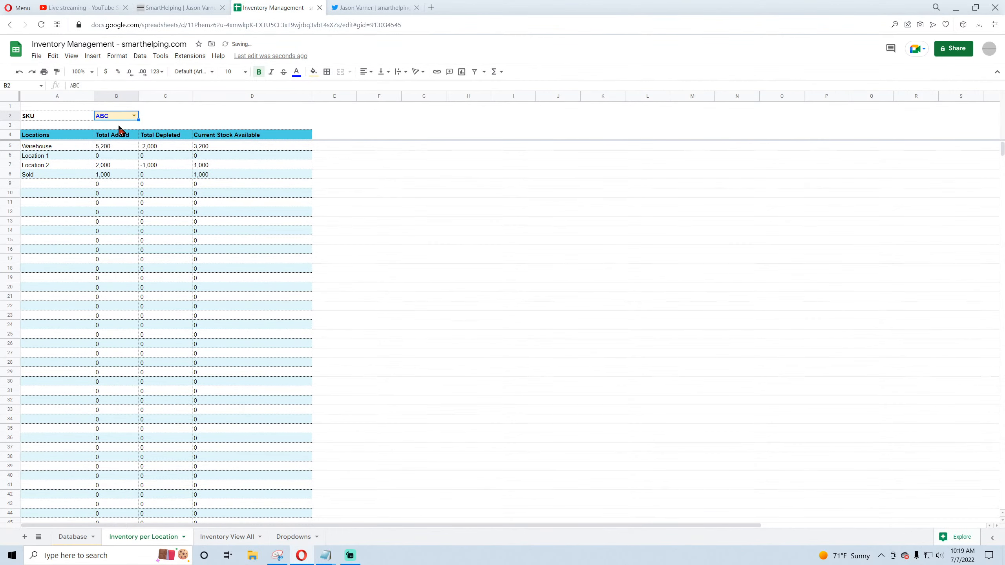
{"action": "left_click", "coordinate": [286, 539]}
{"action": "left_click", "coordinate": [68, 165]}
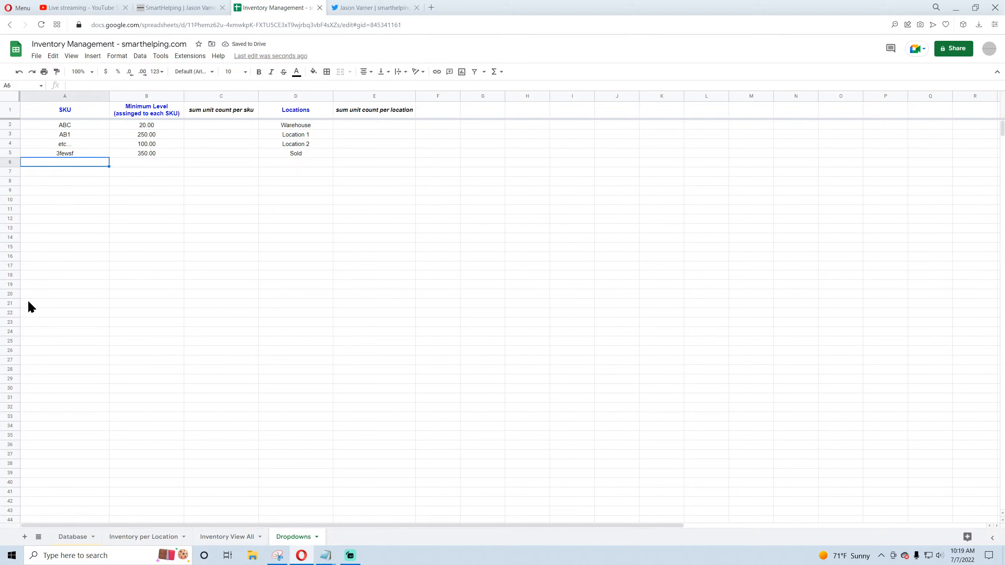
{"action": "type", "text": "Sold"}
{"action": "key", "text": "Return"}
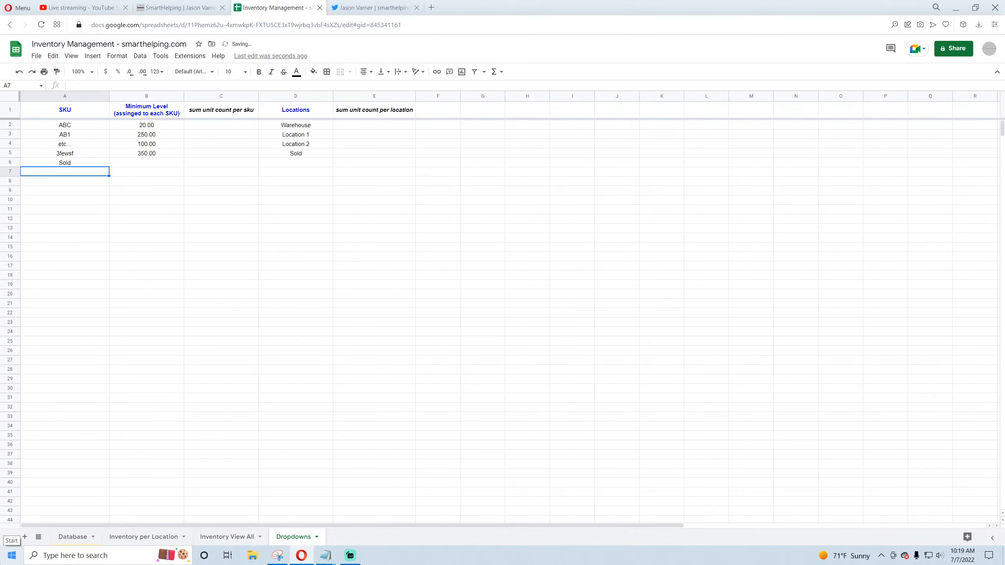
{"action": "key", "text": "Up"}
{"action": "key", "text": "Delete"}
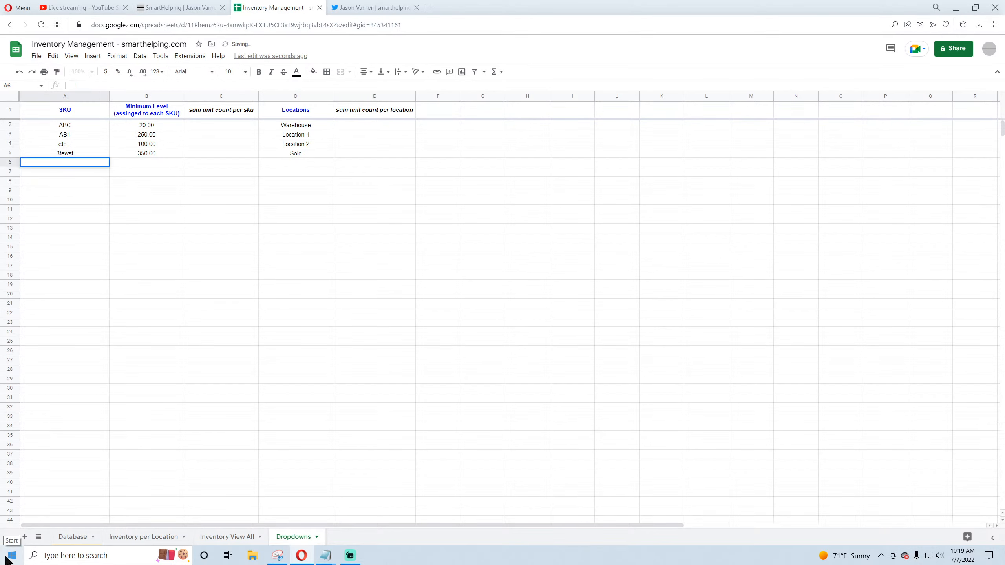
{"action": "left_click", "coordinate": [372, 351]}
{"action": "left_click", "coordinate": [308, 153]}
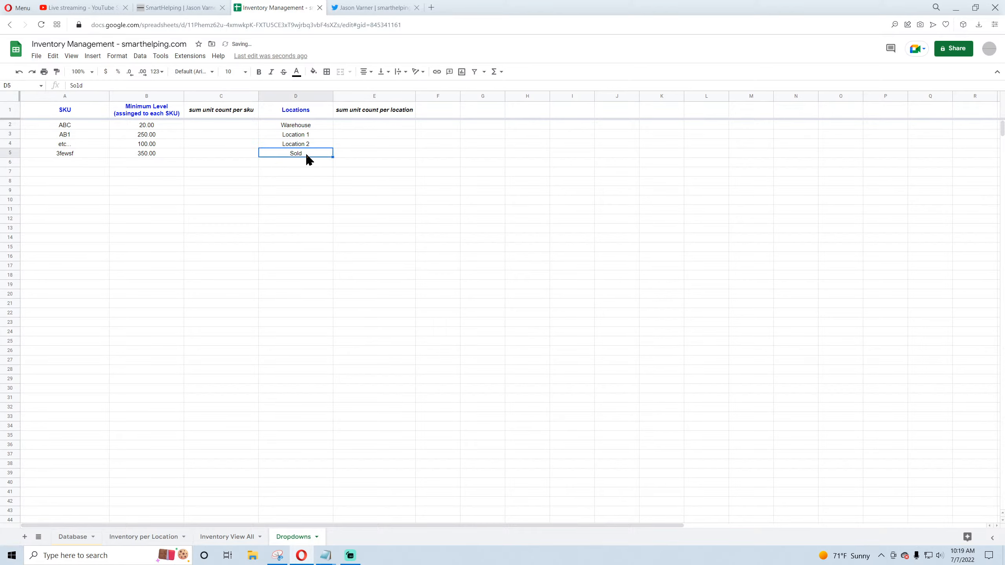
Step: Review the SKU choices and ABC's locations, Total Added, Total Depleted and Current Stock Available on the Inventory per Location sheet
{"action": "left_click", "coordinate": [136, 537]}
{"action": "left_click", "coordinate": [134, 115]}
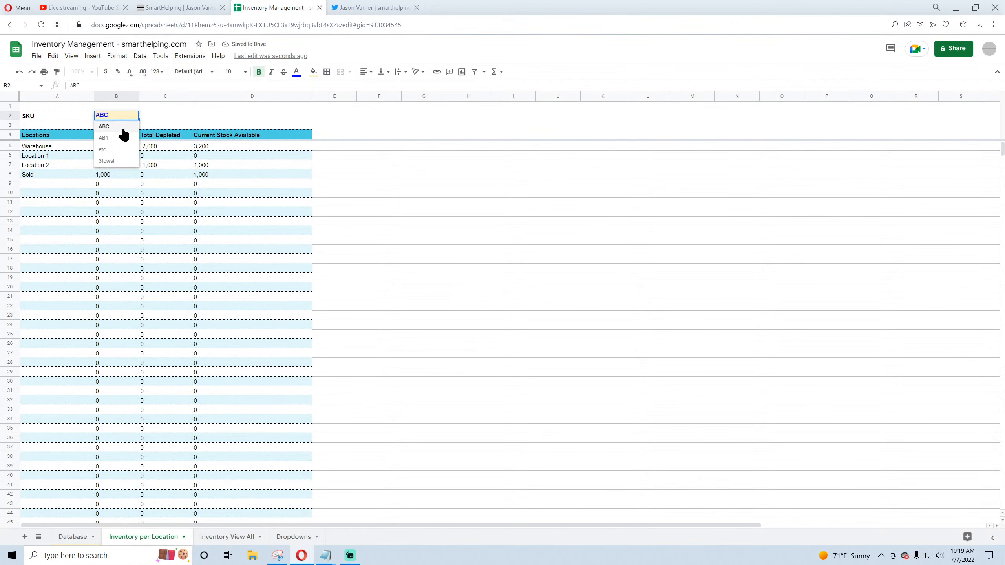
{"action": "left_click", "coordinate": [67, 148]}
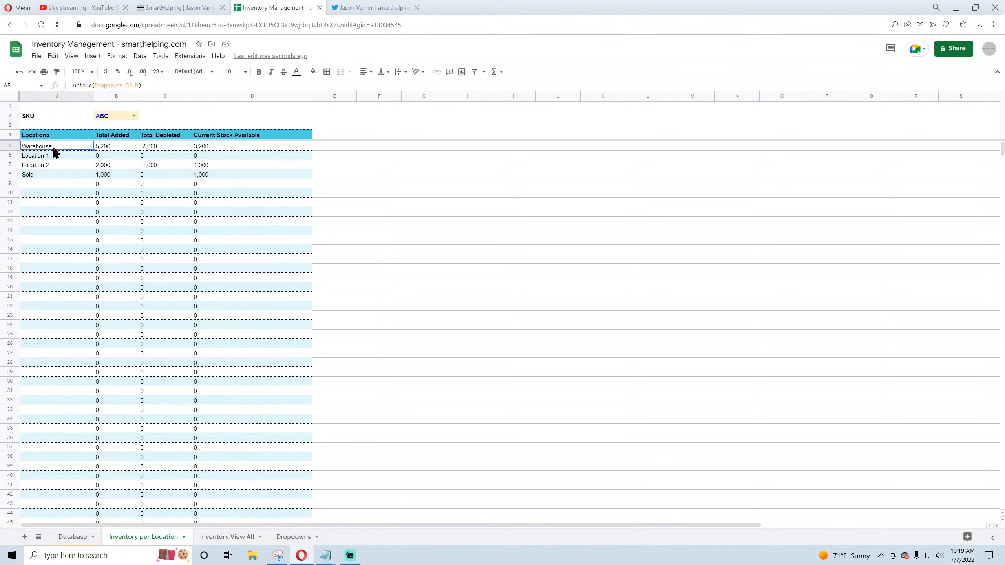
{"action": "left_click", "coordinate": [42, 213], "text": "shift"}
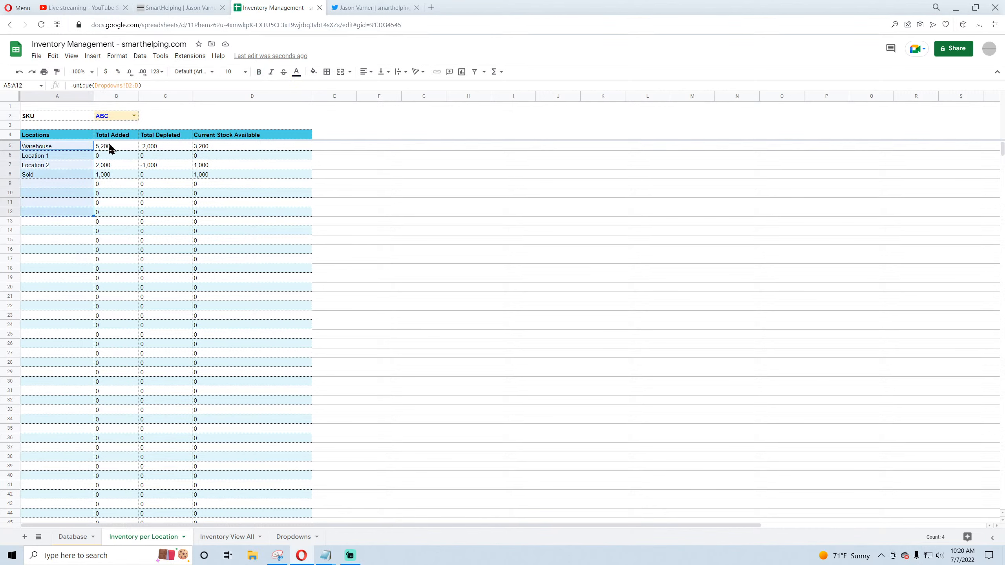
{"action": "left_click_drag", "start_coordinate": [109, 144], "coordinate": [107, 176]}
{"action": "left_click_drag", "start_coordinate": [160, 147], "coordinate": [168, 183]}
{"action": "left_click_drag", "start_coordinate": [225, 144], "coordinate": [222, 339]}
{"action": "left_click_drag", "start_coordinate": [24, 147], "coordinate": [36, 251]}
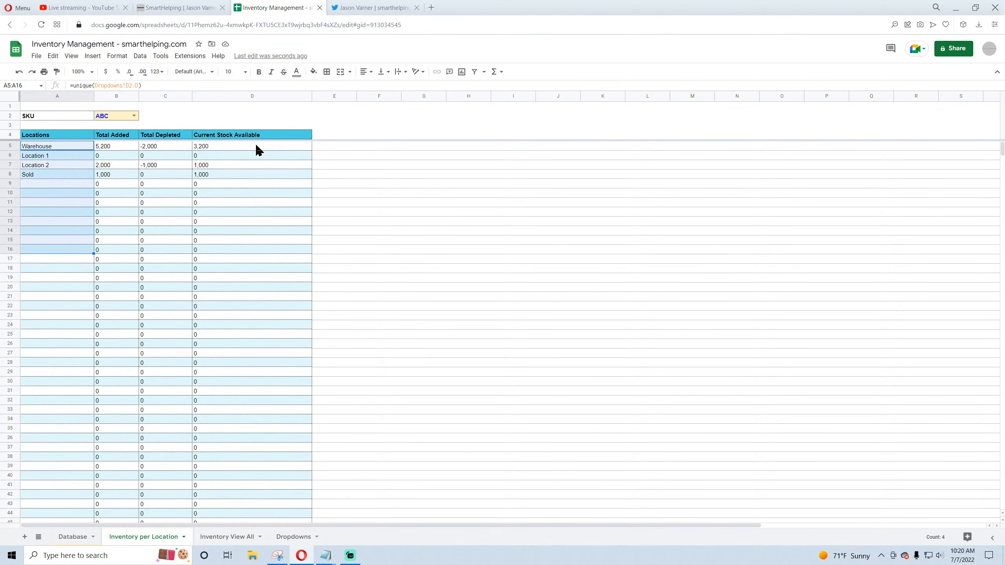
{"action": "left_click", "coordinate": [45, 156]}
{"action": "left_click", "coordinate": [48, 165]}
{"action": "left_click", "coordinate": [49, 175]}
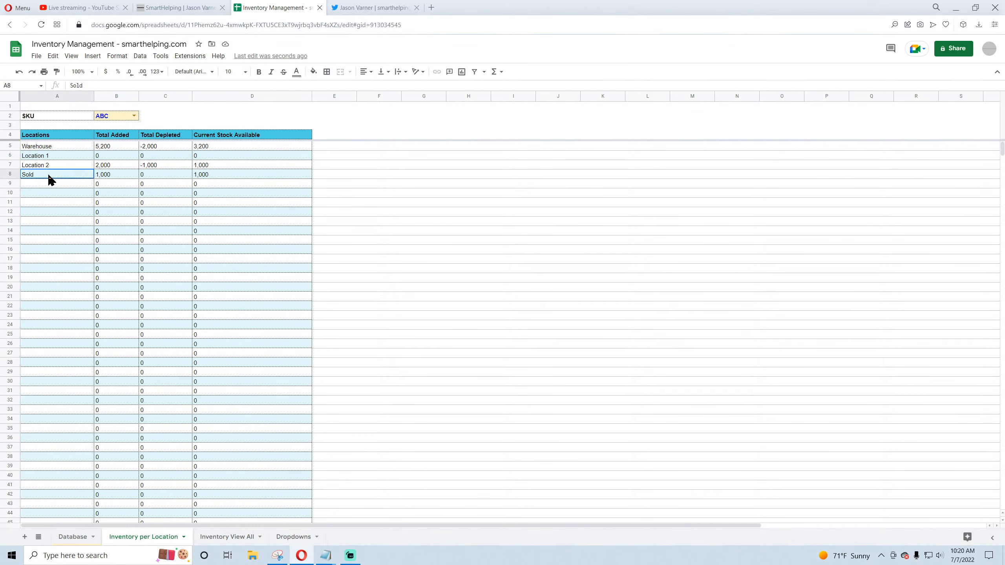
Step: Compare the Inventory View All balances with ABC's Current Stock Available on the Inventory per Location sheet
{"action": "left_click", "coordinate": [222, 536]}
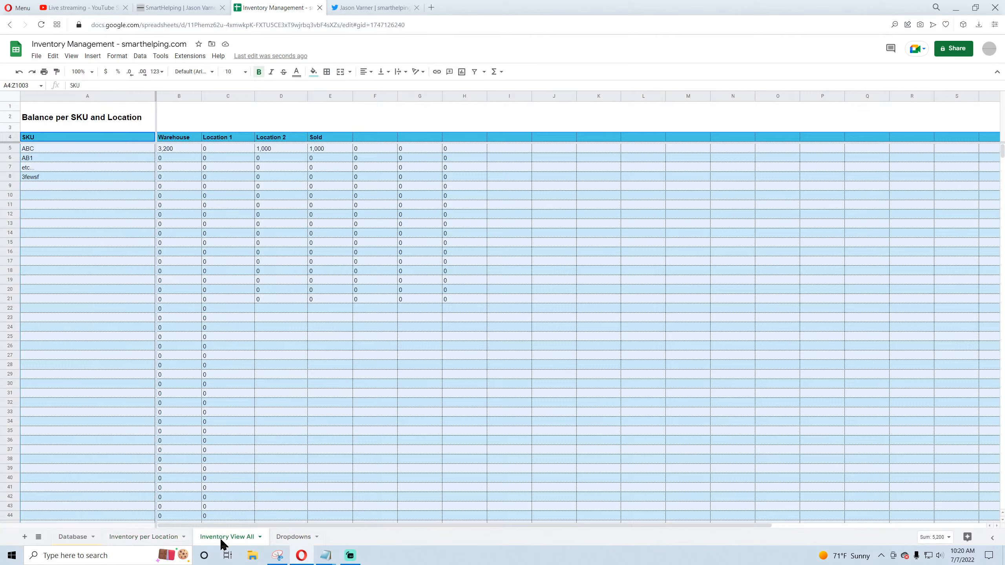
{"action": "left_click", "coordinate": [260, 316]}
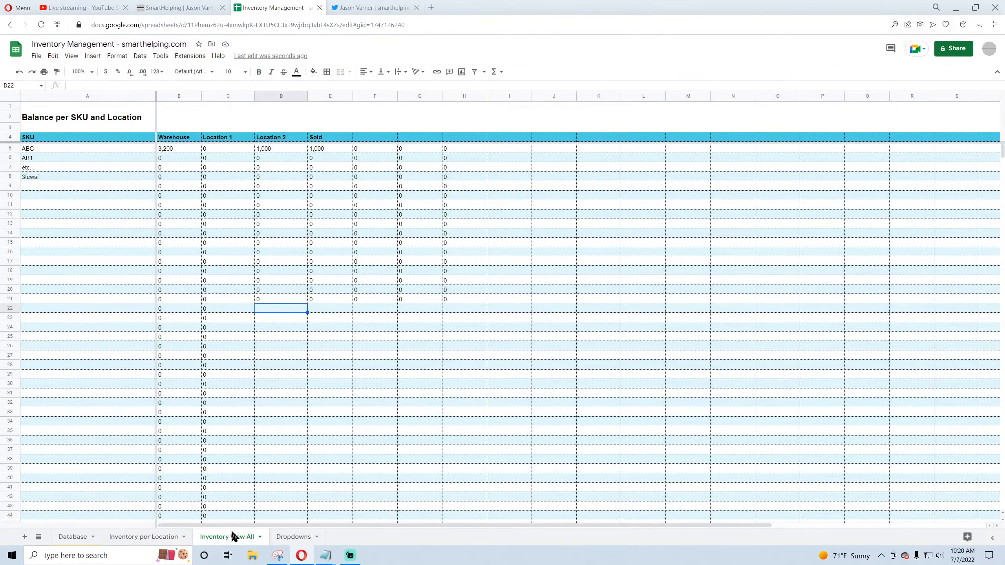
{"action": "left_click", "coordinate": [158, 538]}
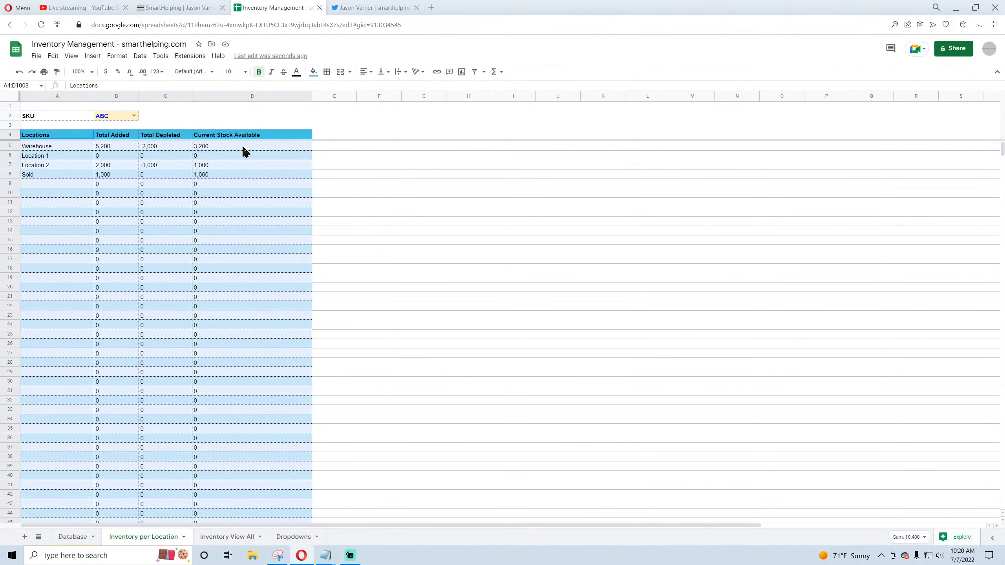
{"action": "left_click_drag", "start_coordinate": [245, 151], "coordinate": [244, 312]}
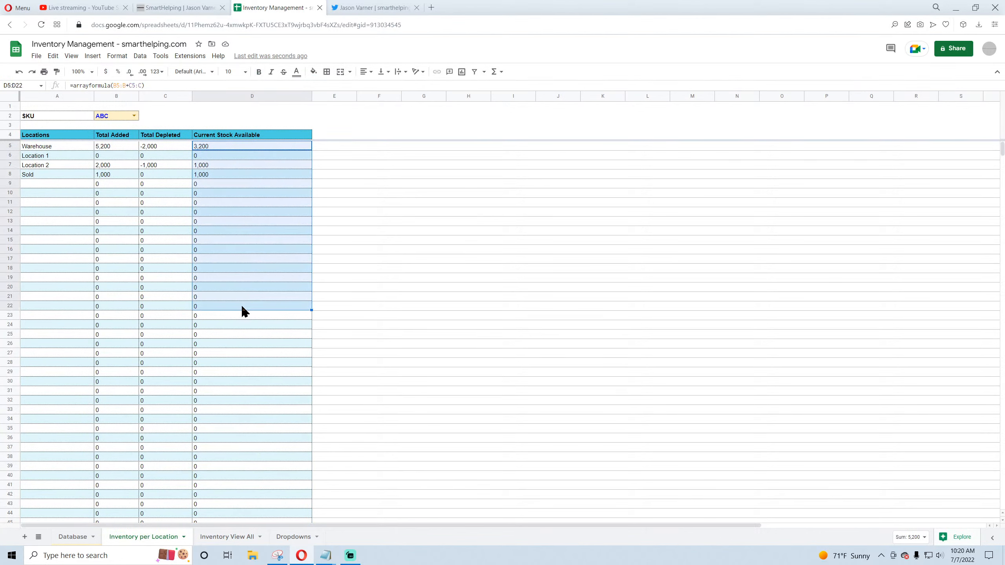
{"action": "left_click", "coordinate": [114, 119]}
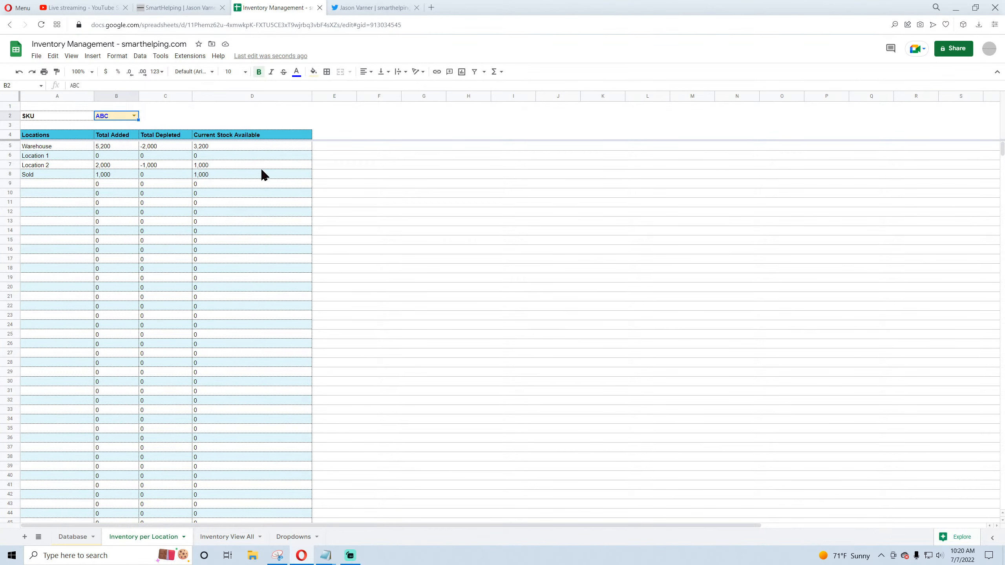
Step: Examine the balance and location header formulas on Inventory View All and how far they extend across the columns
{"action": "left_click", "coordinate": [228, 538]}
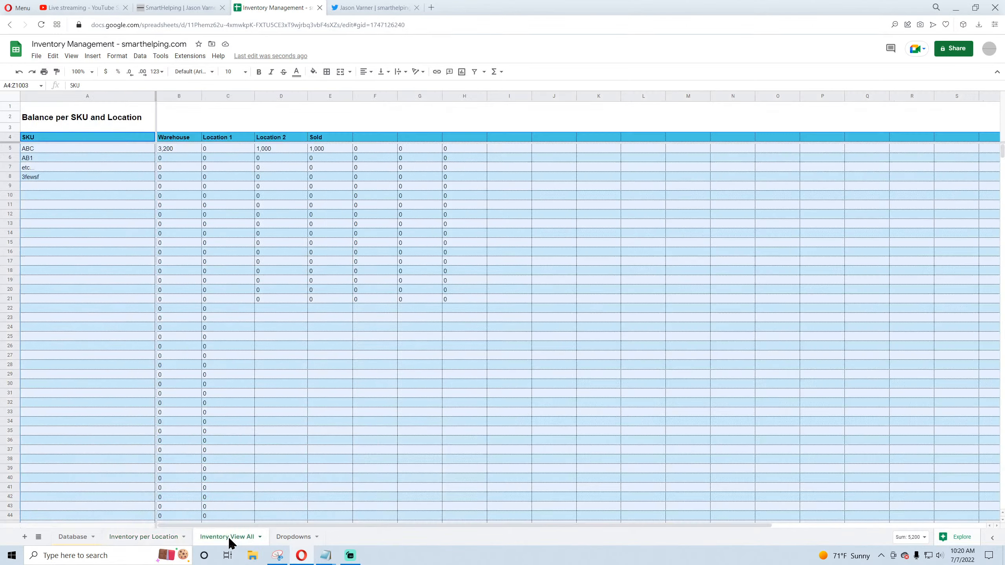
{"action": "left_click", "coordinate": [182, 154]}
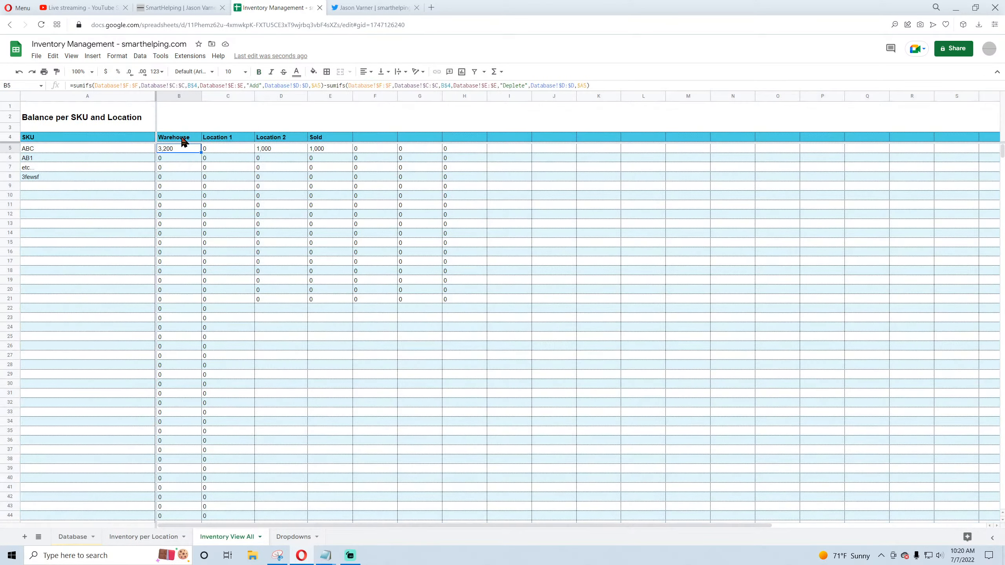
{"action": "left_click", "coordinate": [183, 141]}
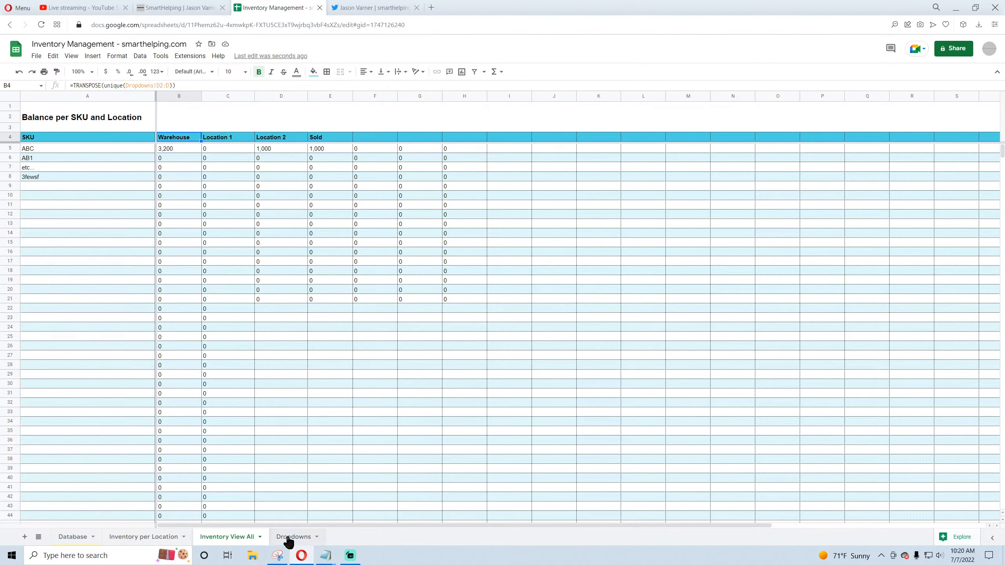
{"action": "left_click_drag", "start_coordinate": [180, 139], "coordinate": [544, 141]}
{"action": "left_click_drag", "start_coordinate": [421, 526], "coordinate": [534, 167]}
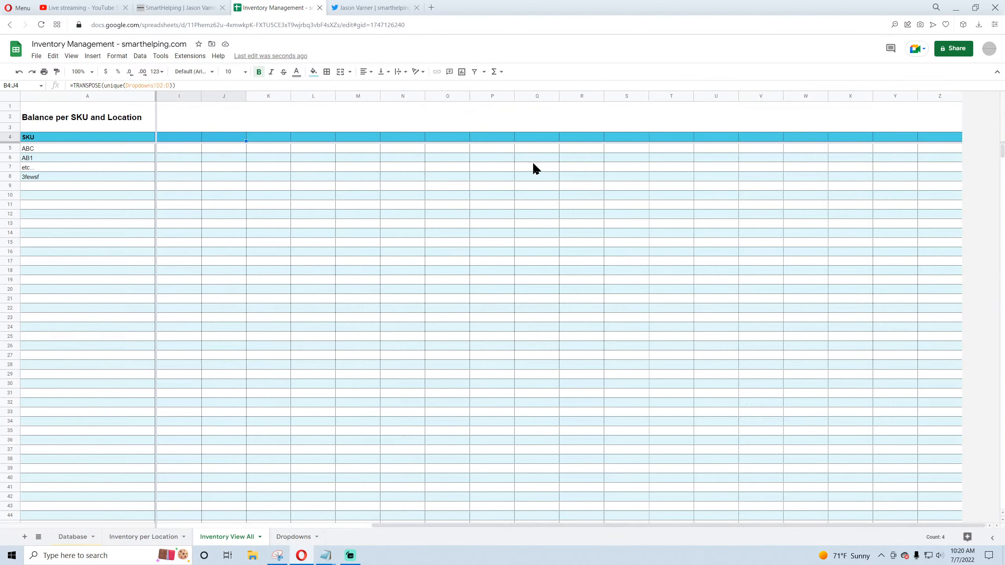
{"action": "left_click", "coordinate": [696, 197]}
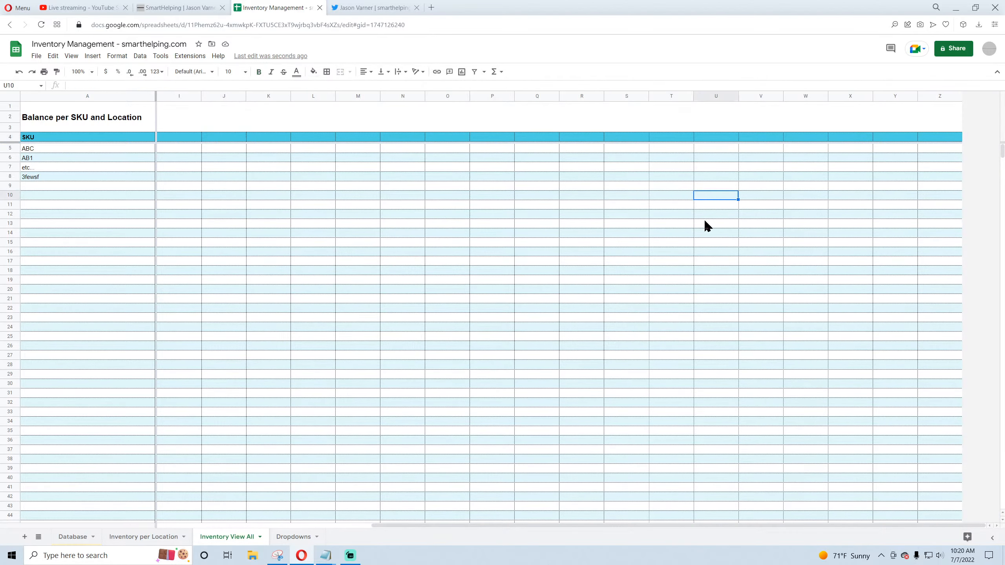
{"action": "left_click_drag", "start_coordinate": [783, 528], "coordinate": [478, 269]}
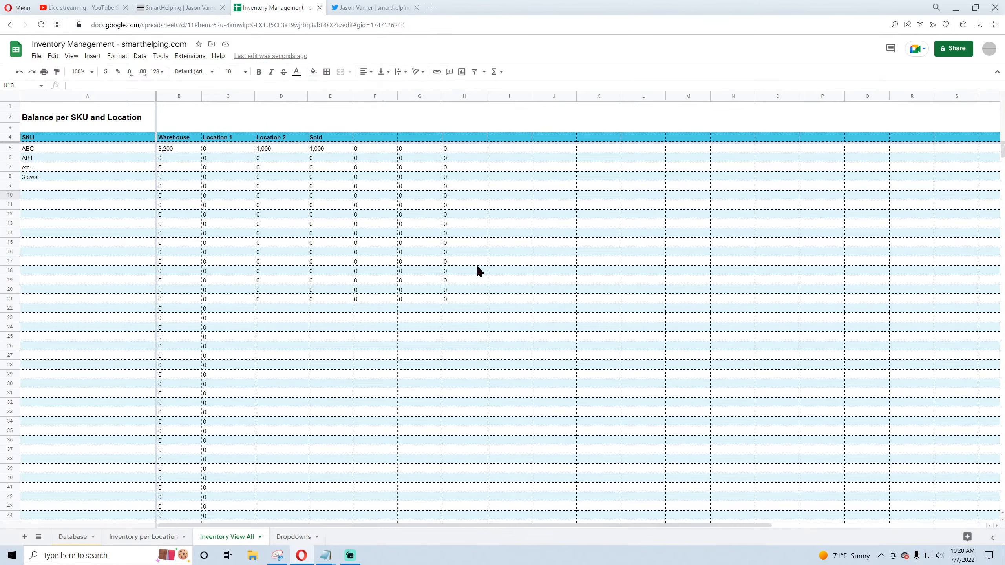
{"action": "left_click", "coordinate": [453, 146]}
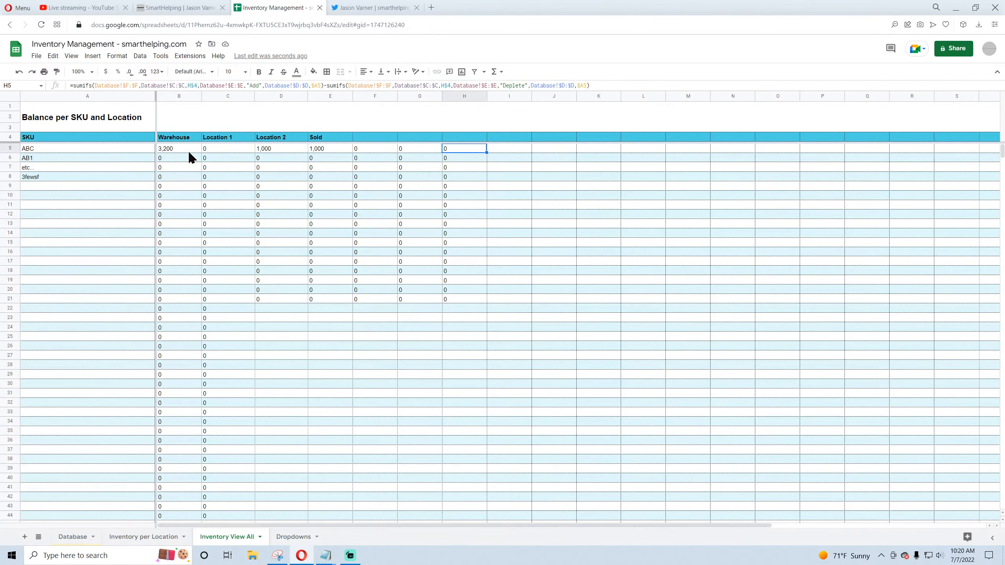
Step: Fill the Warehouse balance formula in B5 across row 5 through column Z on the Inventory View All sheet
{"action": "left_click", "coordinate": [197, 150]}
{"action": "scroll", "coordinate": [448, 166], "scroll_direction": "right", "scroll_amount": 2}
{"action": "scroll", "coordinate": [1004, 214], "scroll_direction": "right", "scroll_amount": 5}
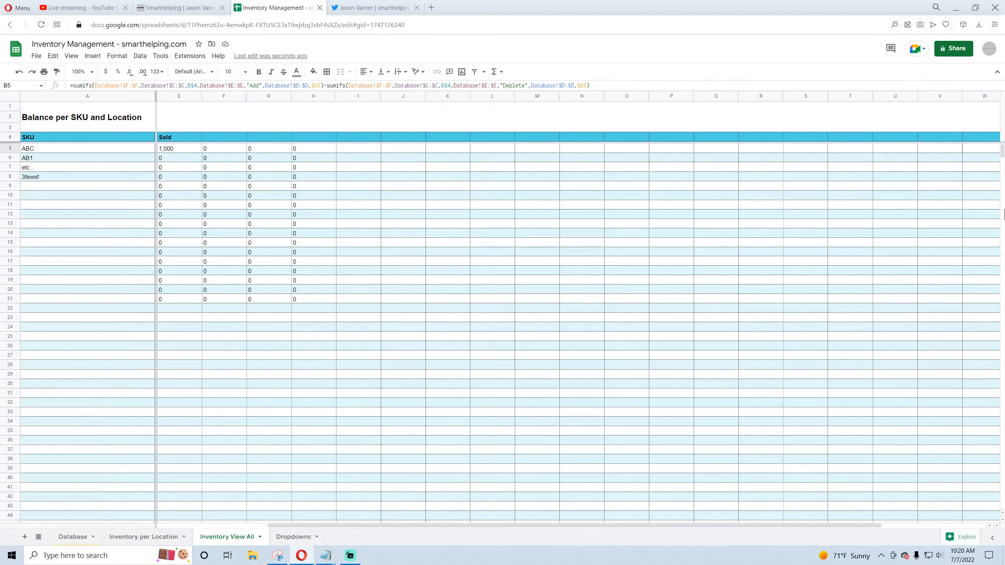
{"action": "left_click", "coordinate": [948, 150], "text": "shift"}
{"action": "key", "text": "ctrl+r"}
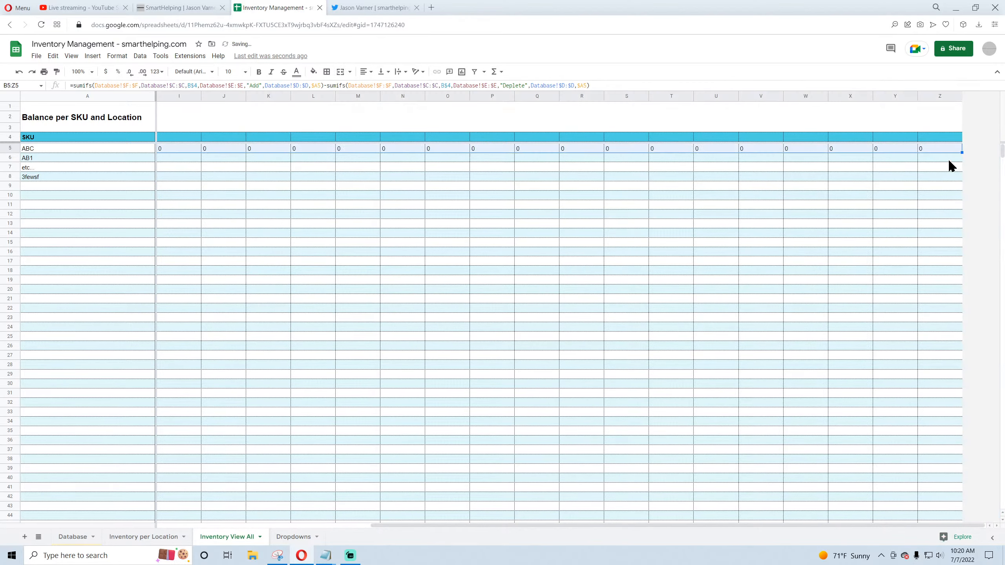
Step: Copy the row 5 balance formulas down through row 1003 for columns B to Z, and return to the title in A2
{"action": "scroll", "coordinate": [950, 475], "scroll_direction": "down", "scroll_amount": 20}
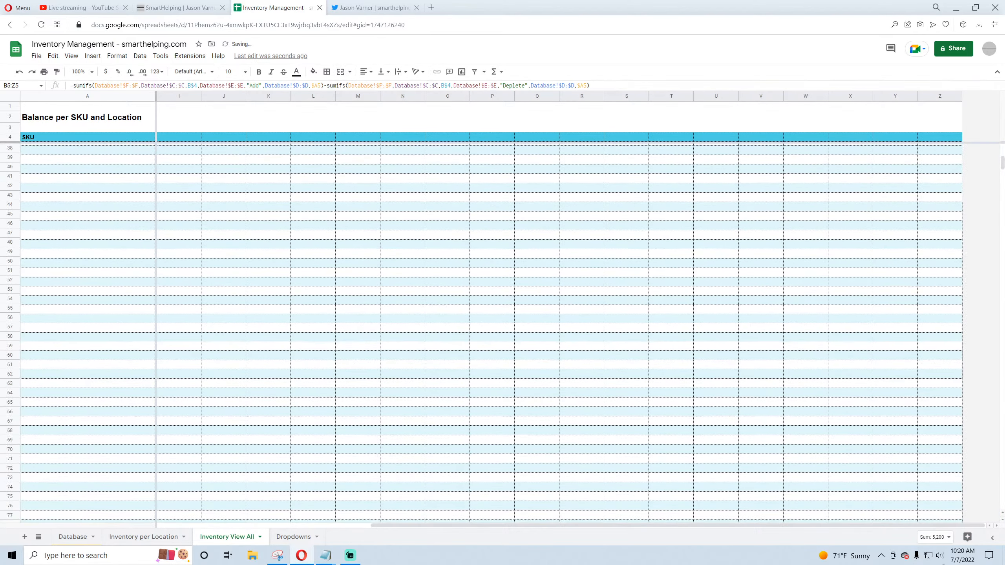
{"action": "scroll", "coordinate": [490, 332], "scroll_direction": "down", "scroll_amount": 20}
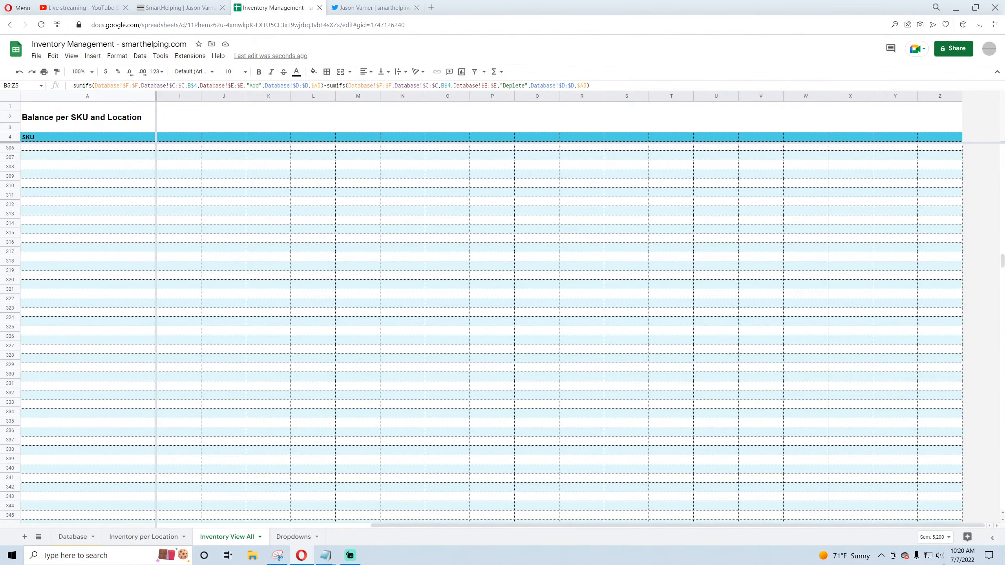
{"action": "scroll", "coordinate": [491, 333], "scroll_direction": "down", "scroll_amount": 20}
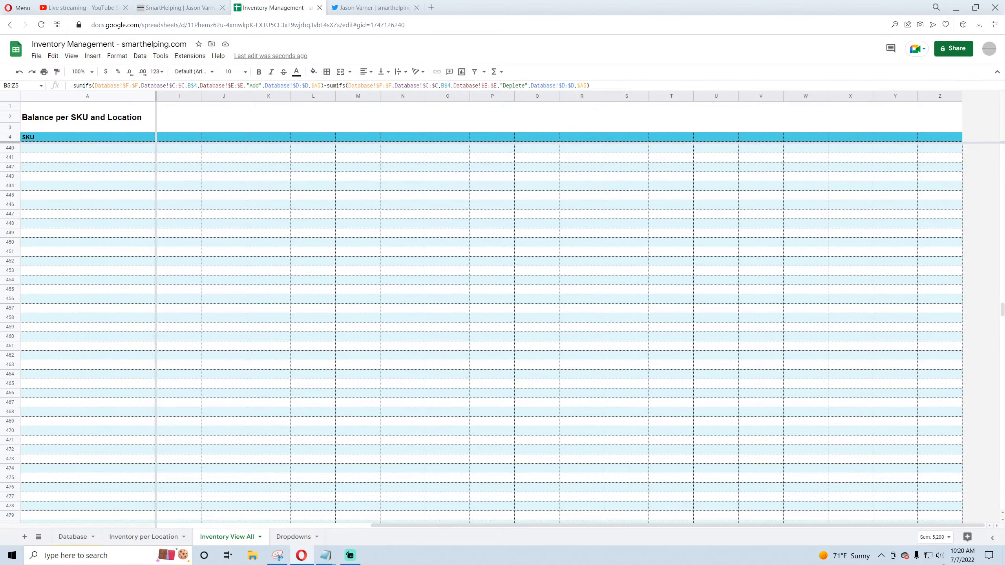
{"action": "scroll", "coordinate": [491, 333], "scroll_direction": "down", "scroll_amount": 8}
{"action": "scroll", "coordinate": [491, 332], "scroll_direction": "down", "scroll_amount": 20}
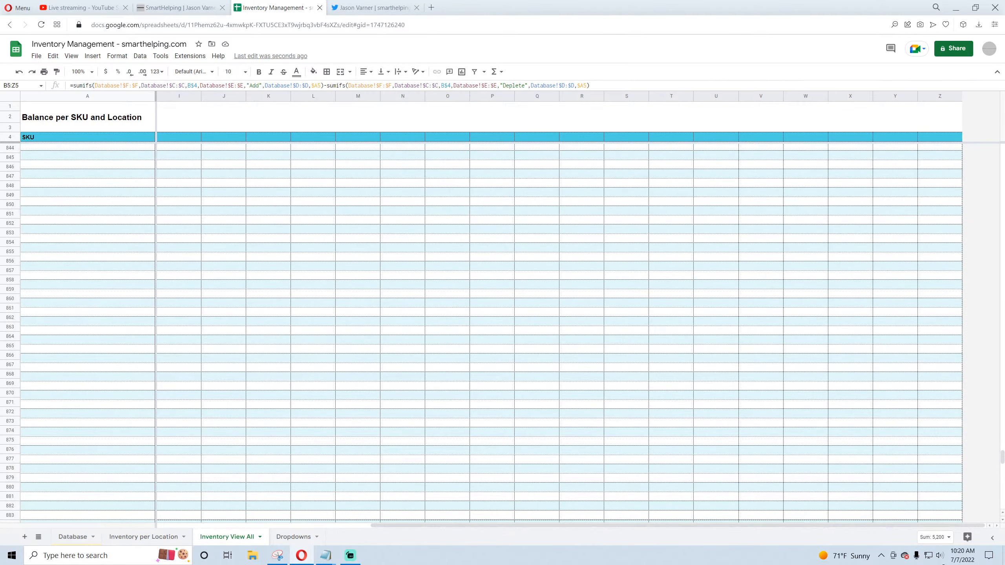
{"action": "scroll", "coordinate": [490, 332], "scroll_direction": "down", "scroll_amount": 5}
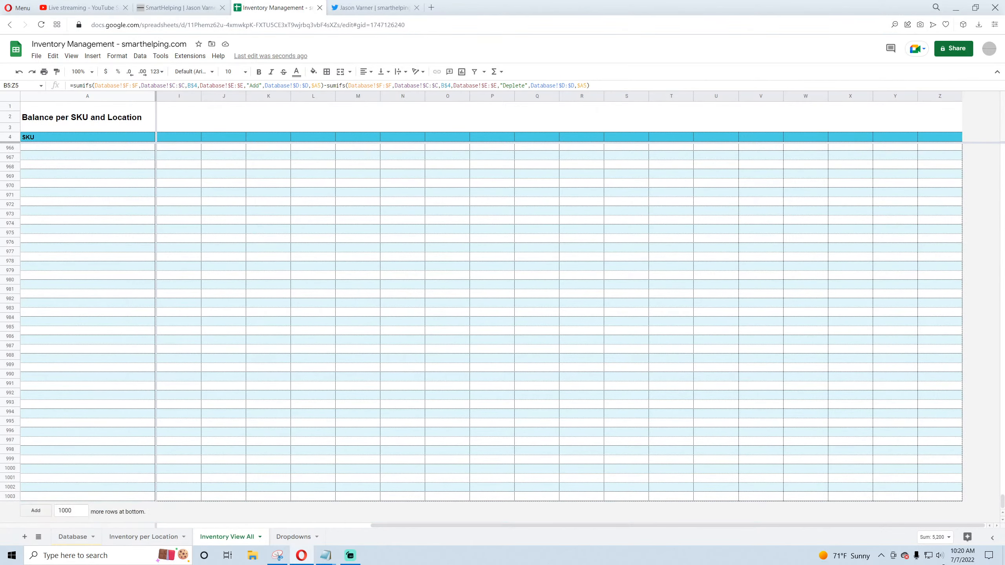
{"action": "left_click", "coordinate": [946, 495], "text": "shift"}
{"action": "key", "text": "ctrl+v"}
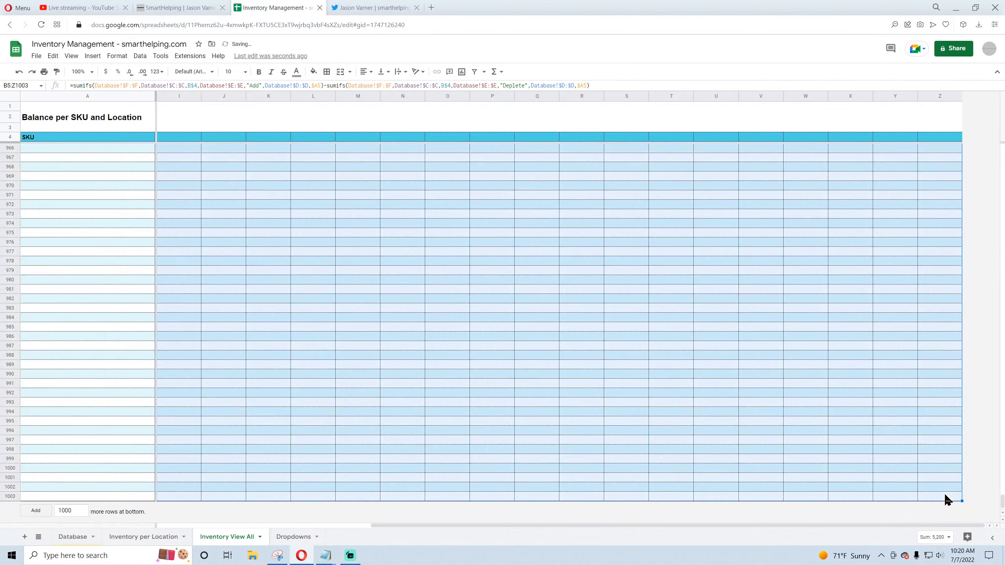
{"action": "left_click", "coordinate": [705, 252]}
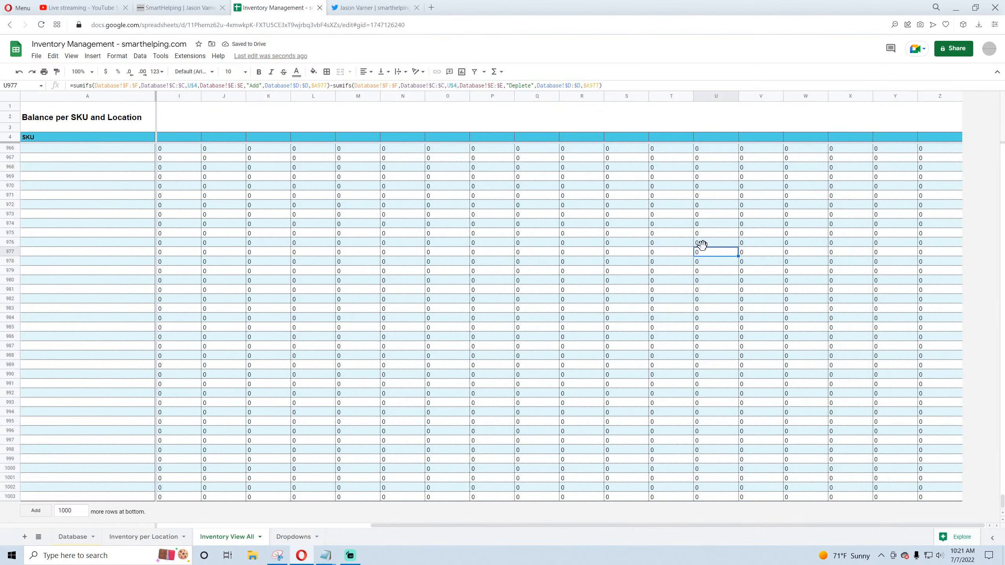
{"action": "left_click_drag", "start_coordinate": [806, 525], "coordinate": [467, 528]}
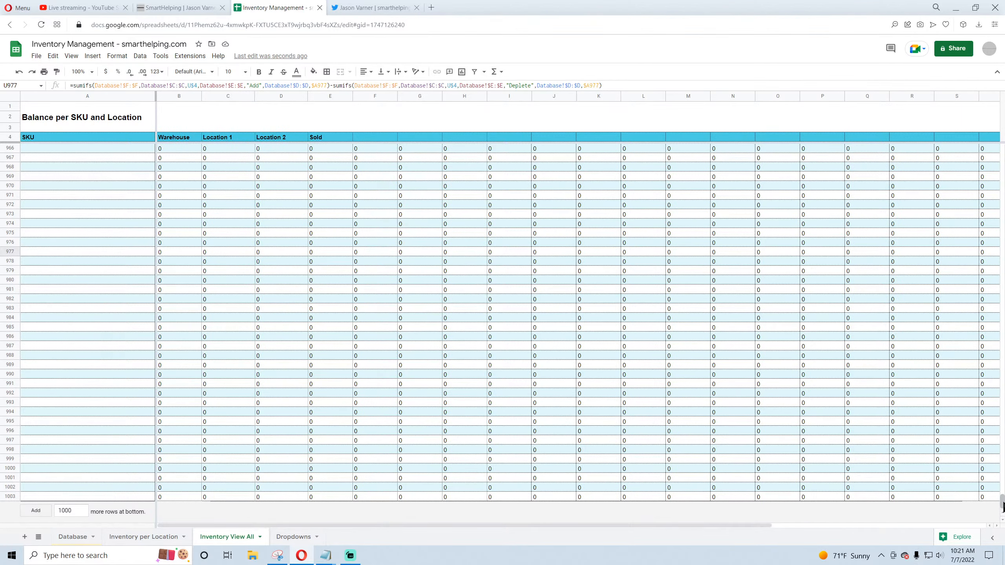
{"action": "left_click_drag", "start_coordinate": [1003, 507], "coordinate": [1001, 148]}
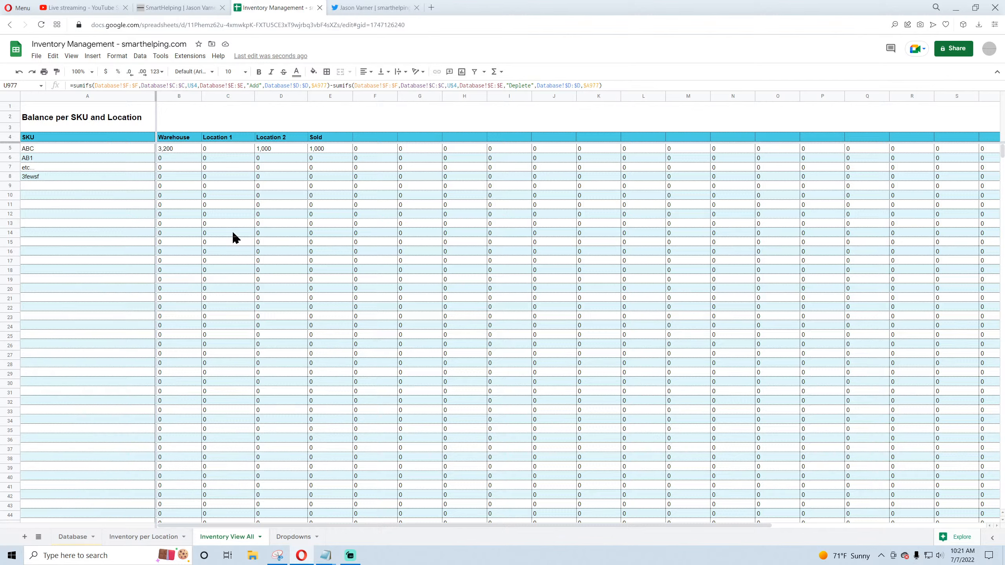
{"action": "left_click", "coordinate": [40, 123]}
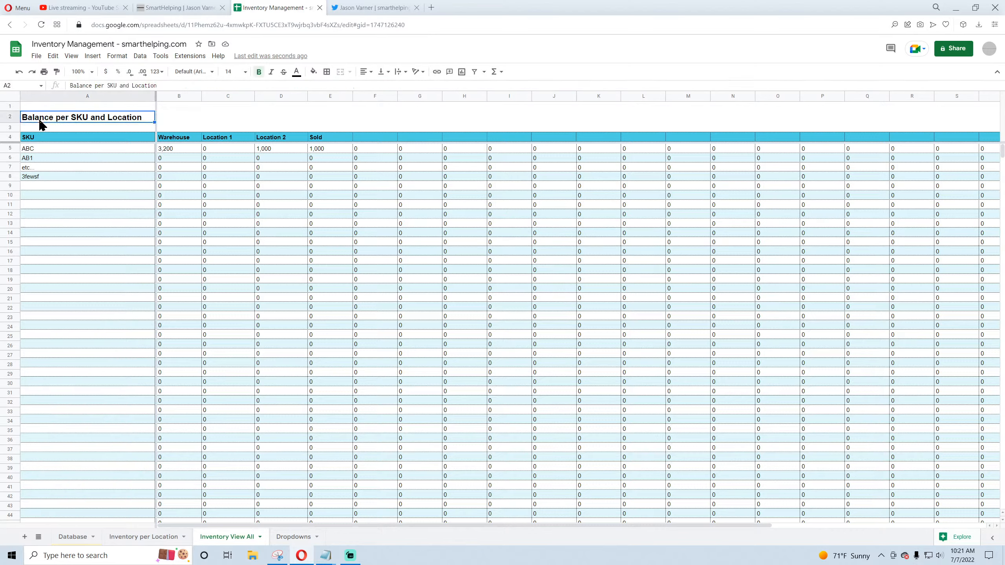
Step: Review the Location, Date of Entry/Exit and Date of Expiry entries on the Database sheet
{"action": "left_click", "coordinate": [83, 535]}
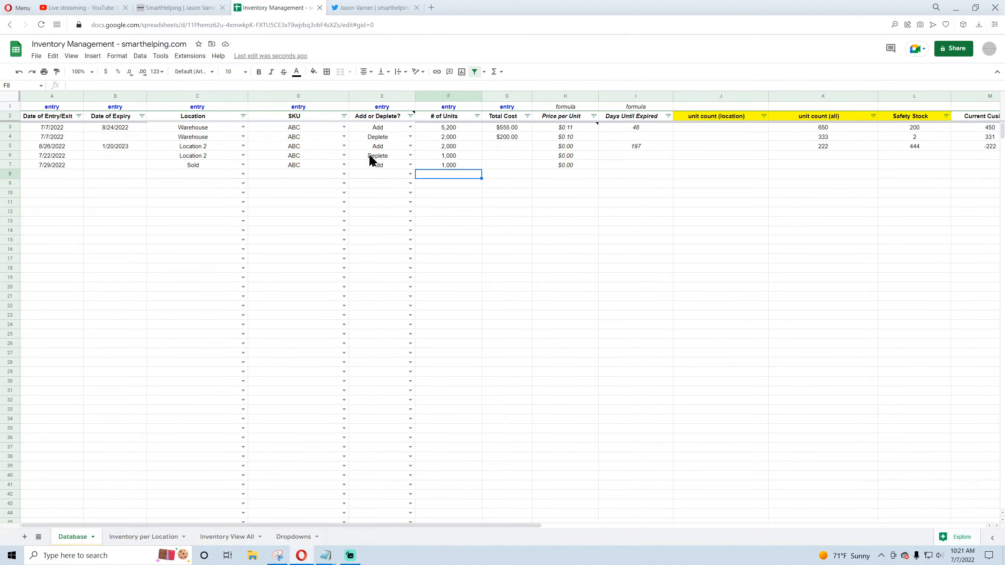
{"action": "left_click", "coordinate": [201, 129]}
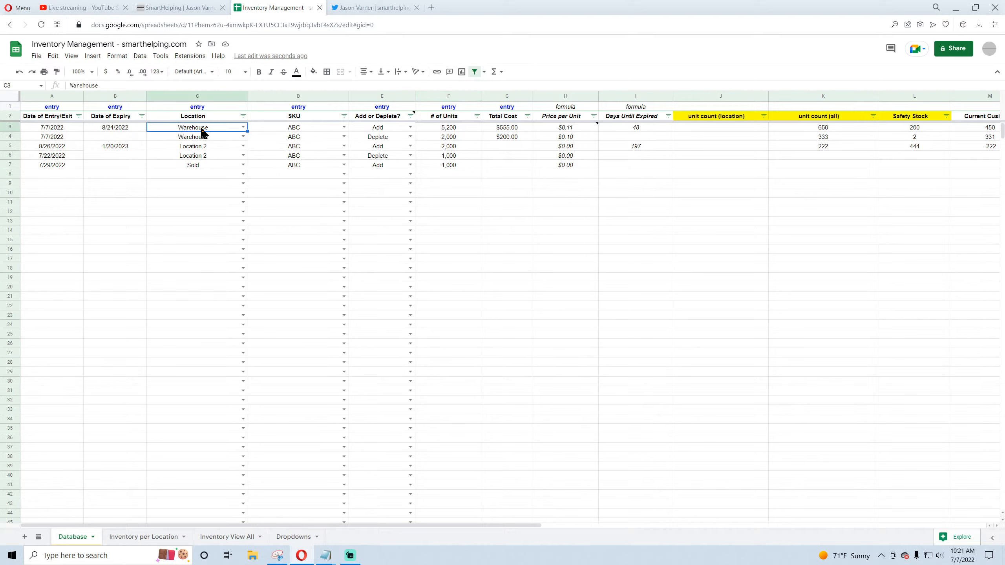
{"action": "left_click", "coordinate": [200, 172]}
{"action": "left_click", "coordinate": [55, 147]}
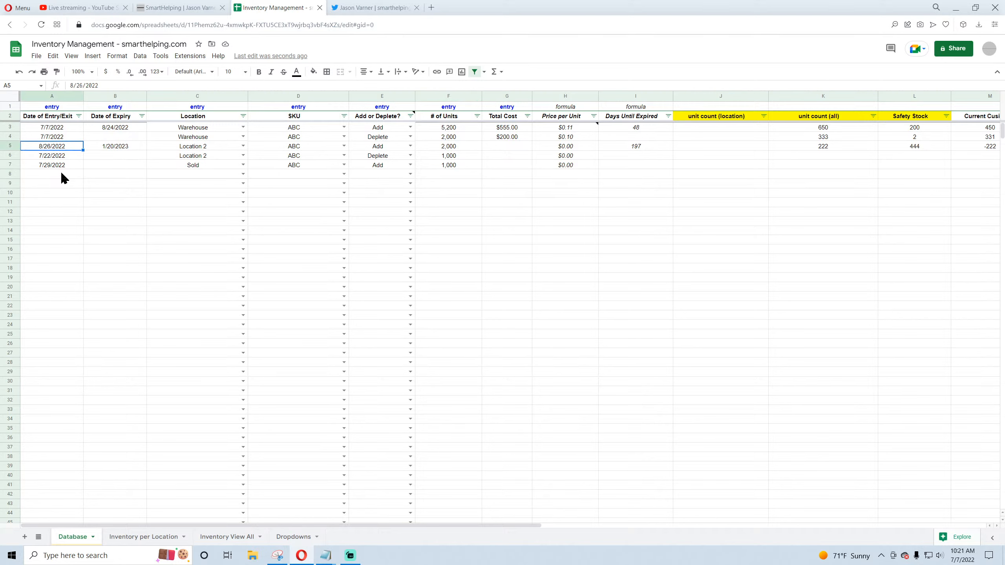
{"action": "left_click", "coordinate": [114, 128]}
{"action": "left_click", "coordinate": [115, 137]}
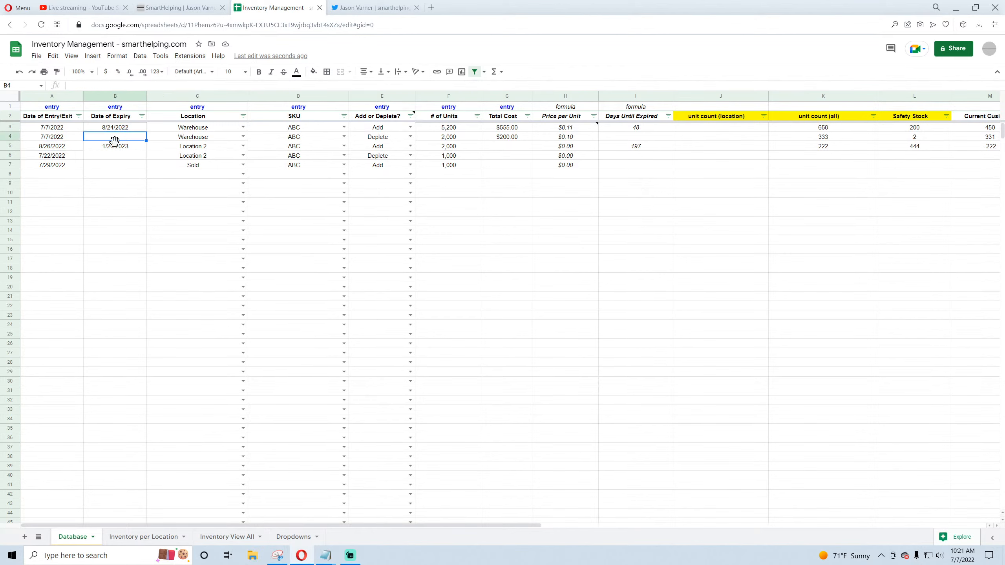
{"action": "left_click", "coordinate": [115, 145]}
{"action": "left_click", "coordinate": [120, 128]}
{"action": "left_click", "coordinate": [118, 137]}
{"action": "left_click", "coordinate": [119, 147]}
{"action": "left_click", "coordinate": [117, 127]}
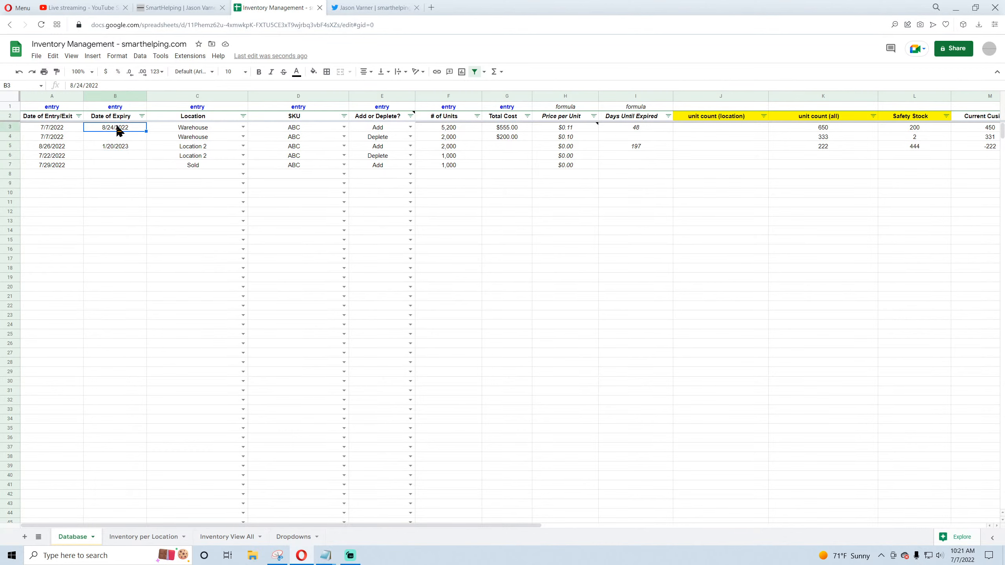
{"action": "left_click", "coordinate": [53, 129]}
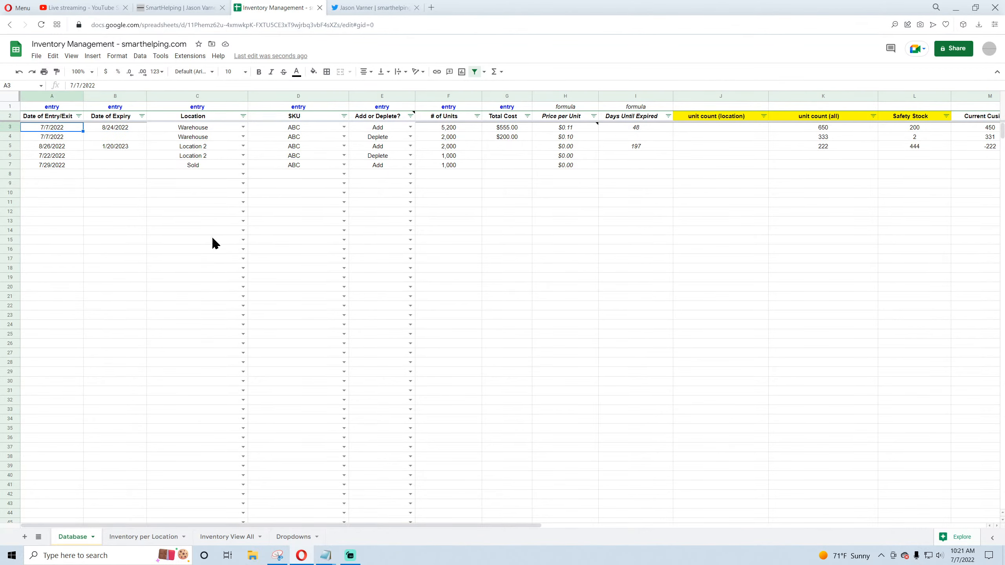
Step: Review the Inventory View All balances and ABC's Total Added, Total Depleted and Current Stock Available on Inventory per Location
{"action": "left_click", "coordinate": [141, 537]}
{"action": "left_click", "coordinate": [451, 344]}
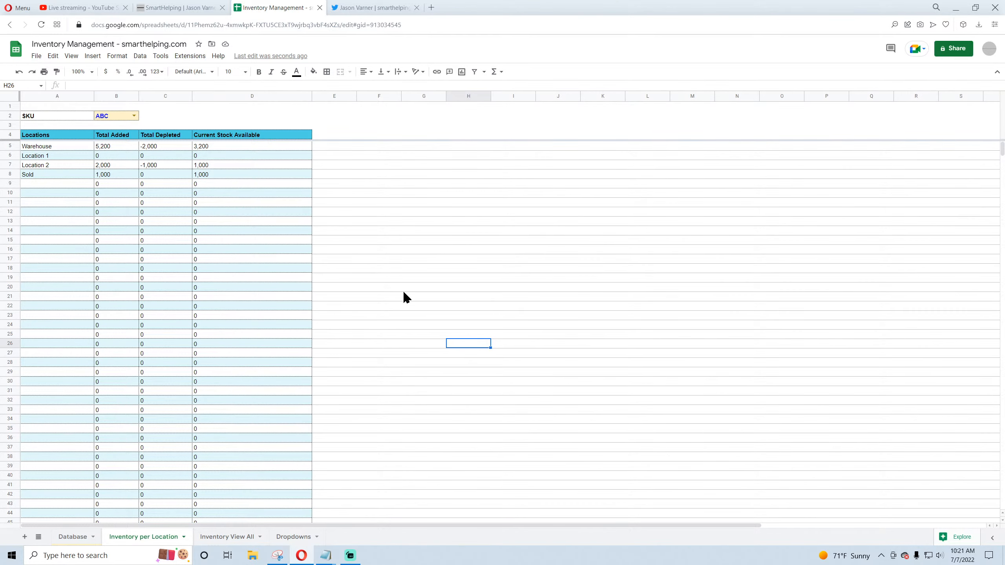
{"action": "left_click", "coordinate": [220, 538]}
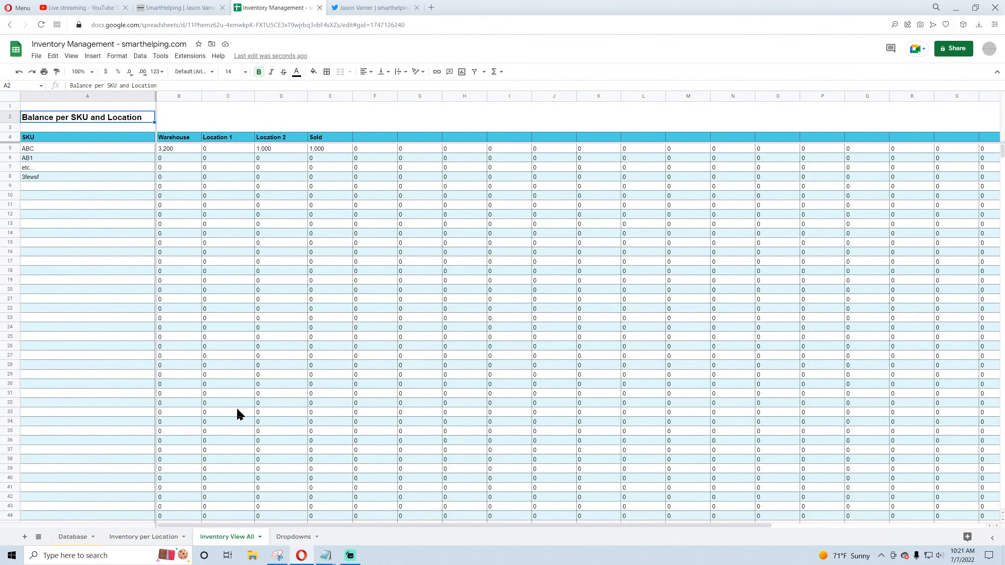
{"action": "left_click", "coordinate": [146, 539]}
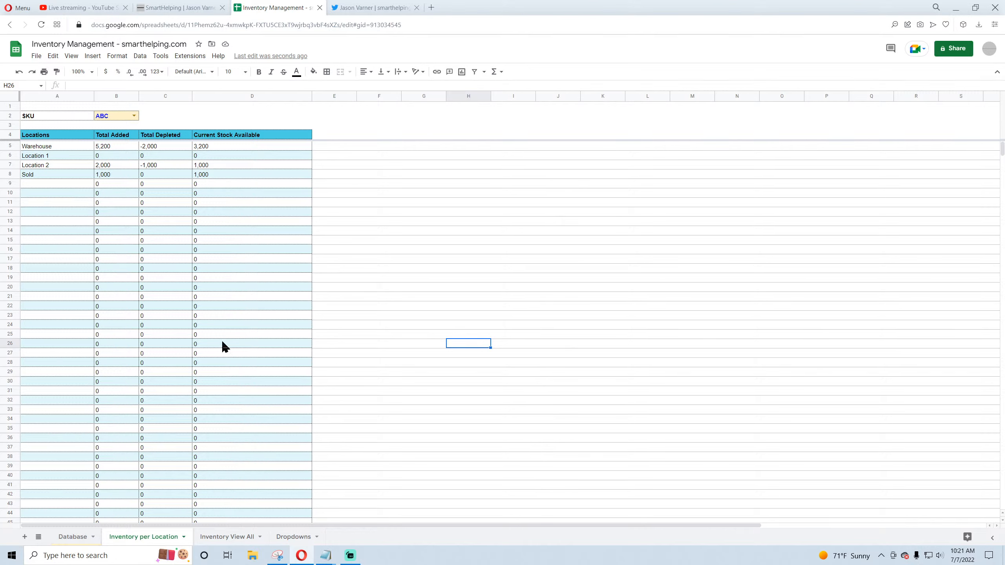
{"action": "left_click", "coordinate": [115, 147]}
{"action": "left_click", "coordinate": [151, 148]}
{"action": "left_click", "coordinate": [151, 155]}
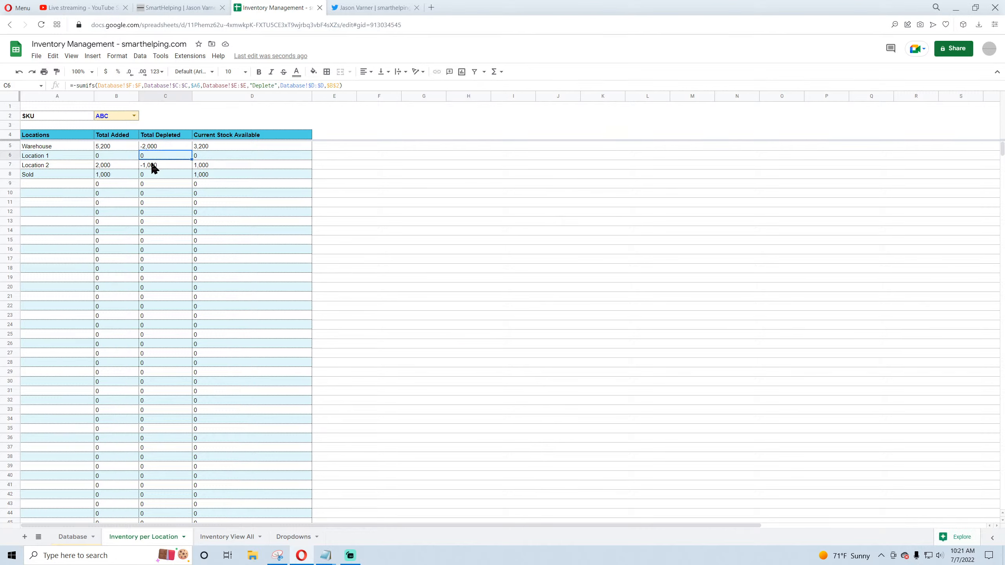
{"action": "left_click", "coordinate": [151, 165]}
{"action": "left_click", "coordinate": [218, 149]}
{"action": "left_click", "coordinate": [215, 166]}
{"action": "left_click", "coordinate": [213, 175]}
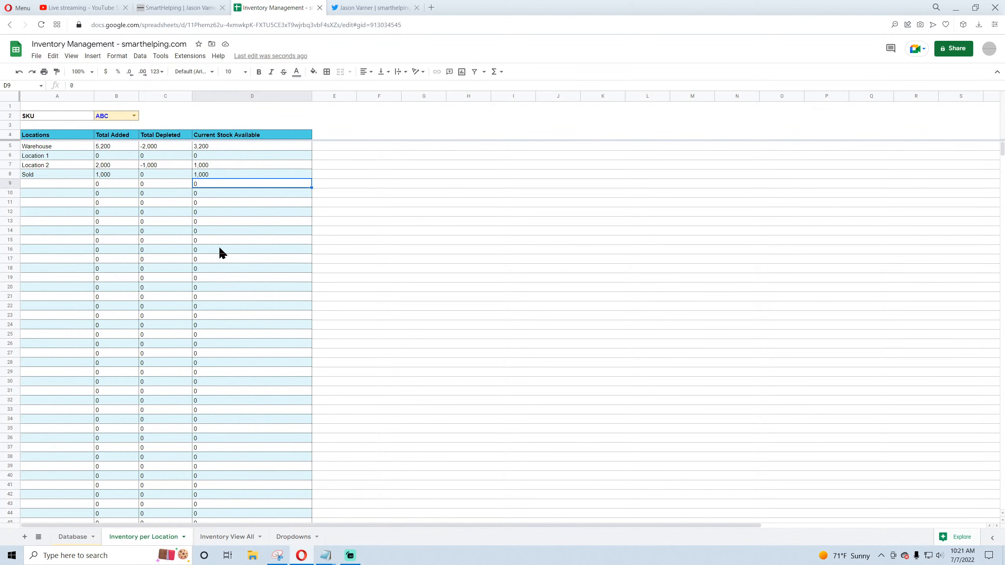
Step: Examine the Current Stock Available and Total Depleted columns on Inventory per Location and the balances down the Inventory View All sheet
{"action": "left_click", "coordinate": [219, 250]}
{"action": "left_click", "coordinate": [222, 149]}
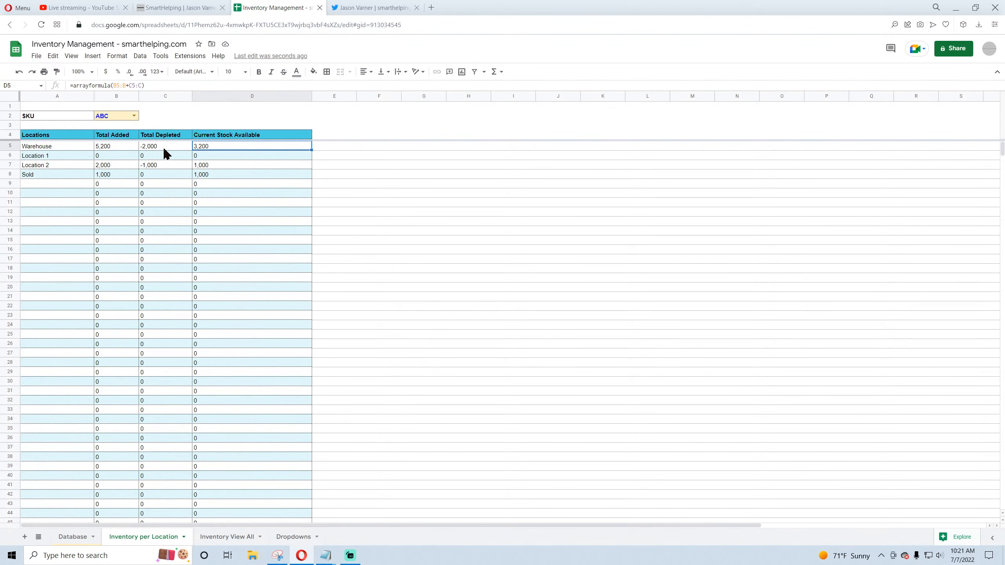
{"action": "left_click", "coordinate": [162, 149]}
{"action": "left_click", "coordinate": [147, 193]}
{"action": "left_click", "coordinate": [224, 536]}
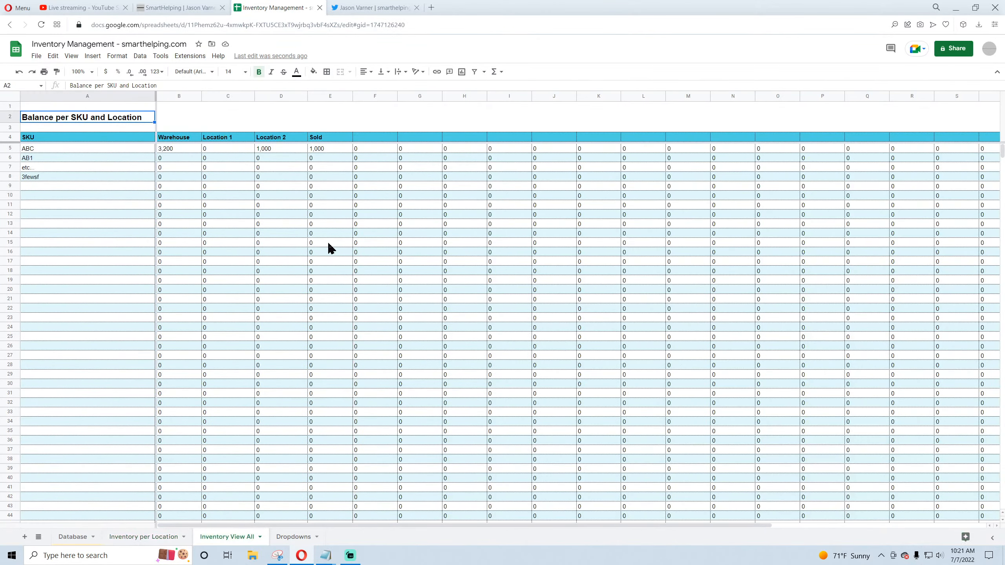
{"action": "scroll", "coordinate": [313, 257], "scroll_direction": "down", "scroll_amount": 1}
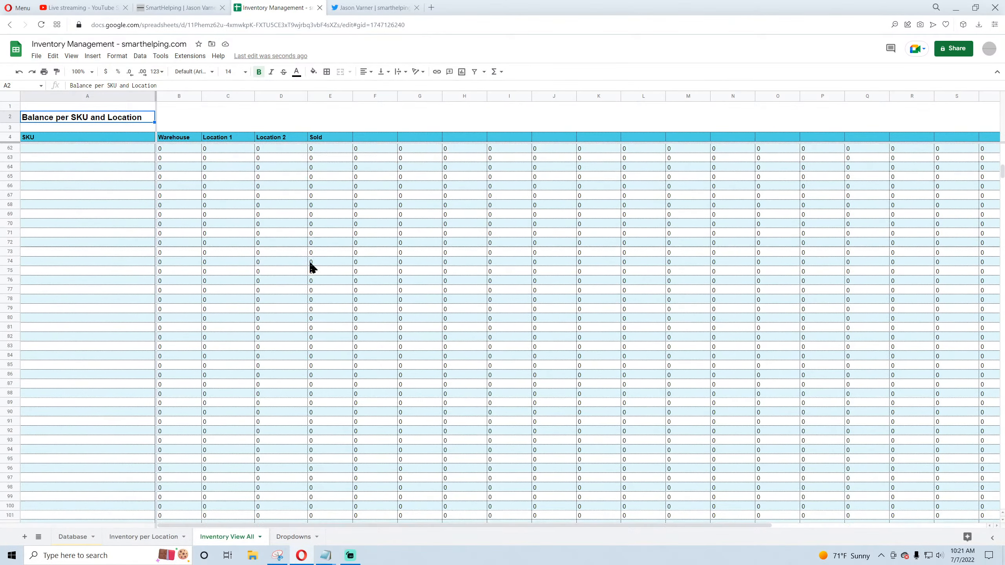
{"action": "scroll", "coordinate": [302, 277], "scroll_direction": "up", "scroll_amount": 1}
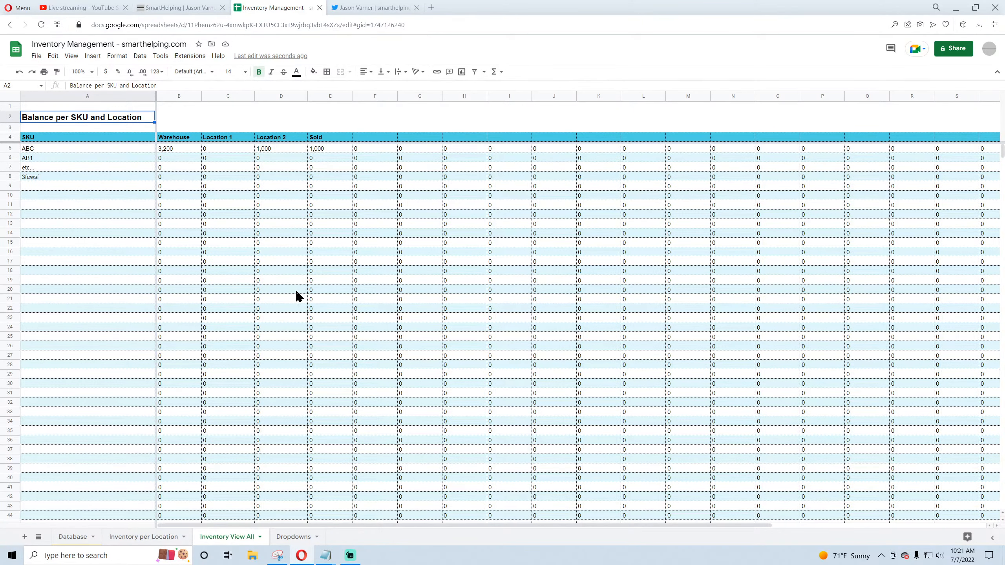
Step: Start a new entry in row 8 of the Database sheet with entry date 8/3/2022 and location Location 1
{"action": "left_click", "coordinate": [75, 536]}
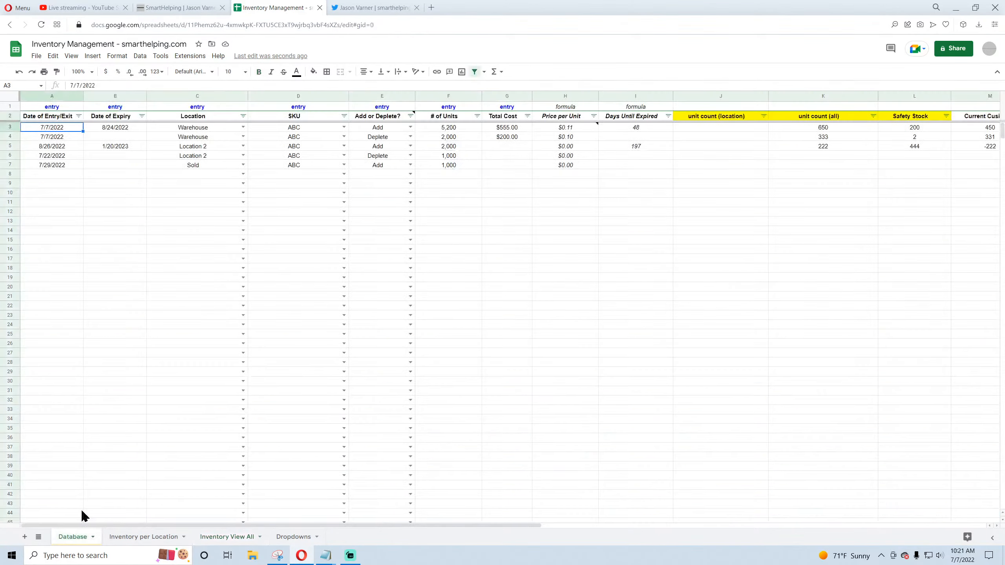
{"action": "left_click", "coordinate": [56, 175]}
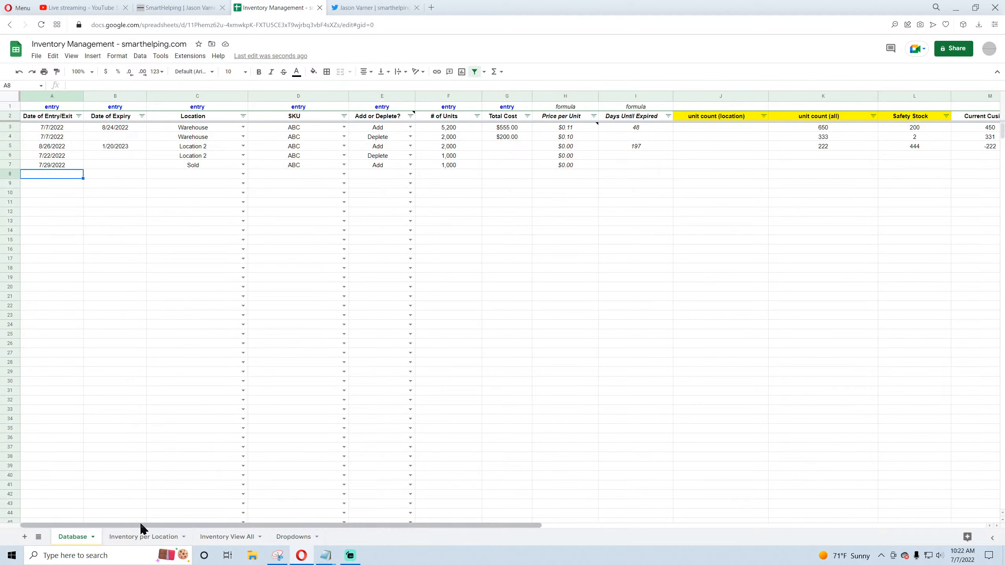
{"action": "double_click", "coordinate": [53, 175]}
{"action": "left_click", "coordinate": [84, 188]}
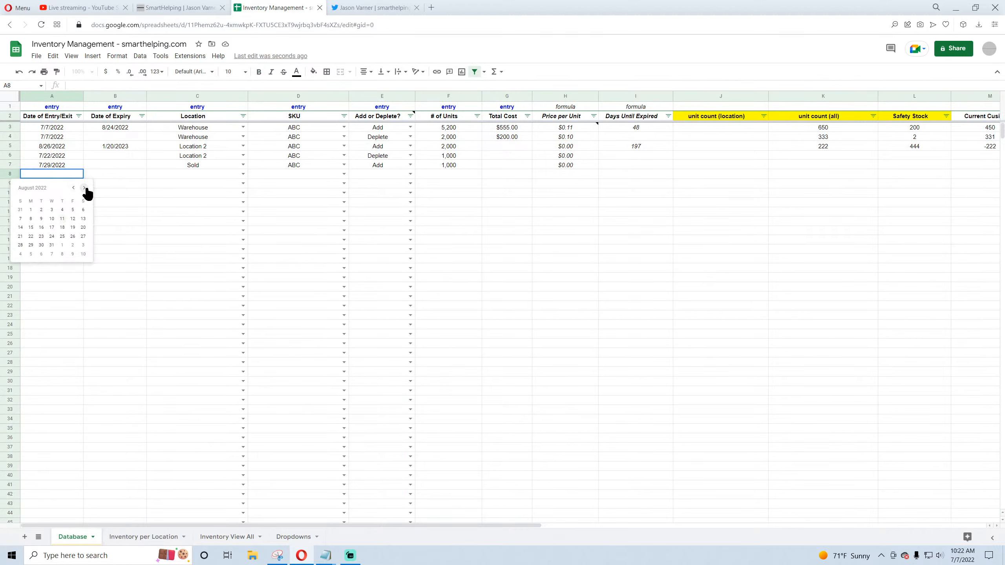
{"action": "left_click", "coordinate": [51, 209]}
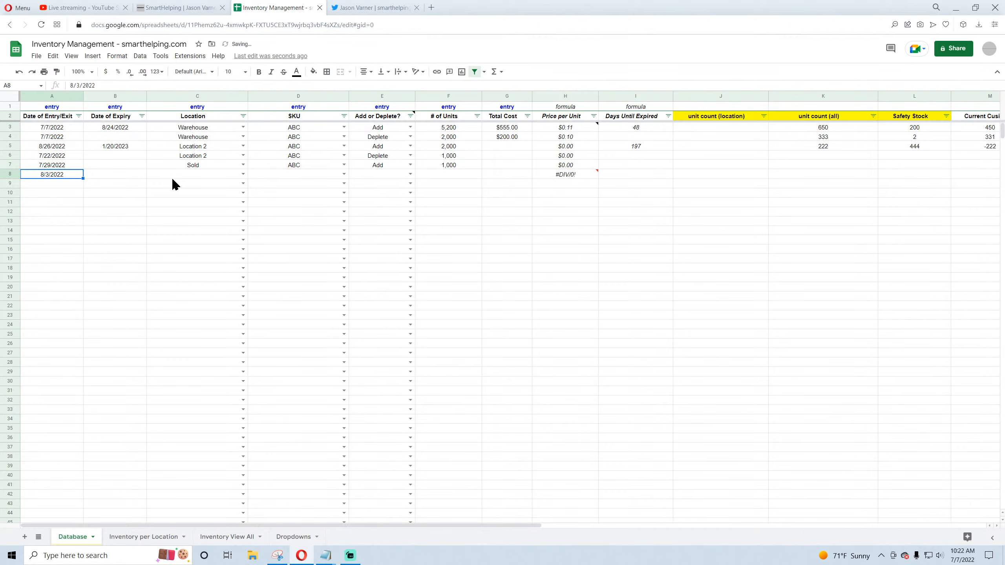
{"action": "left_click", "coordinate": [242, 174]}
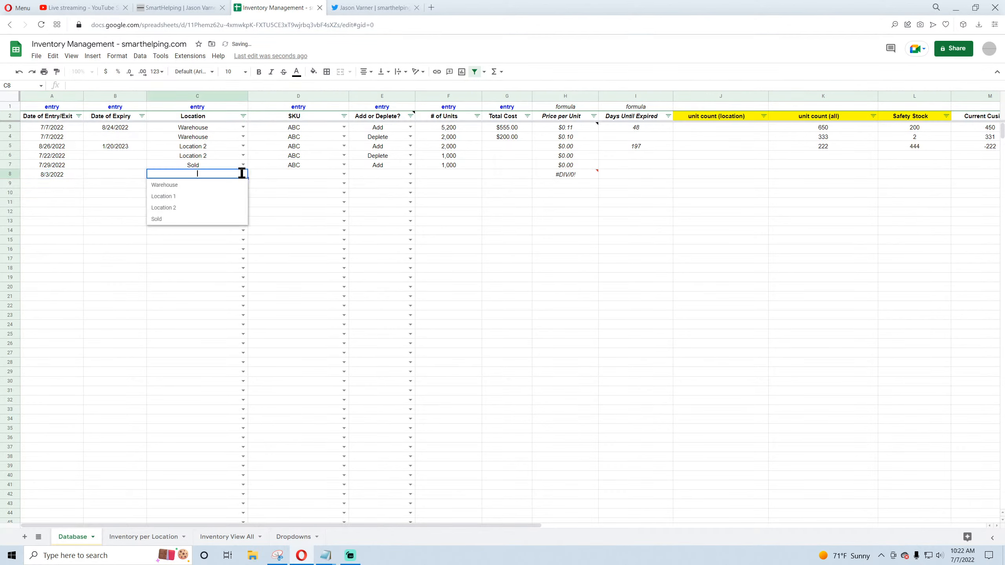
{"action": "left_click", "coordinate": [176, 198]}
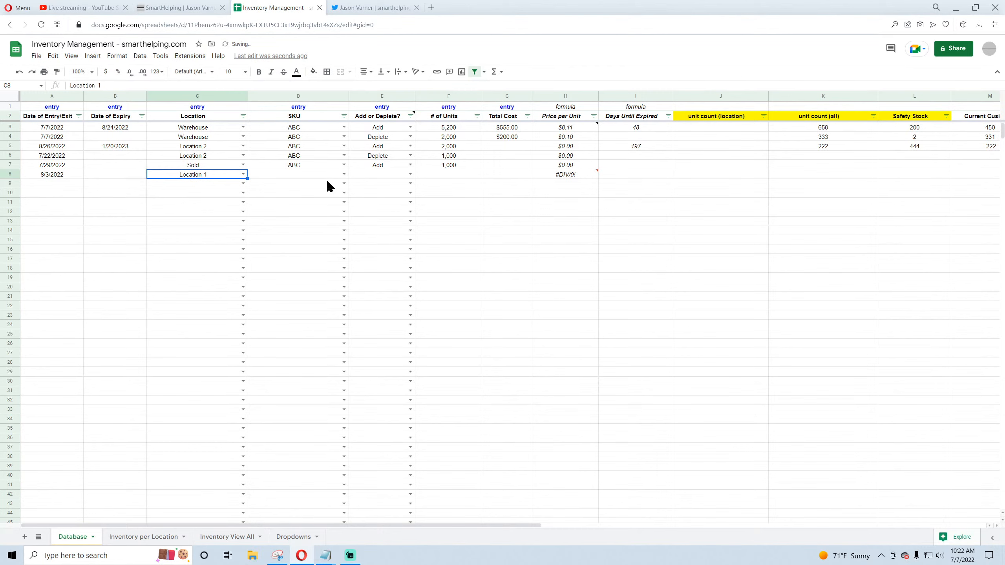
Step: Complete the row 8 stock movement with SKU 3fewsf, movement type Add and 5000 units
{"action": "left_click", "coordinate": [344, 174]}
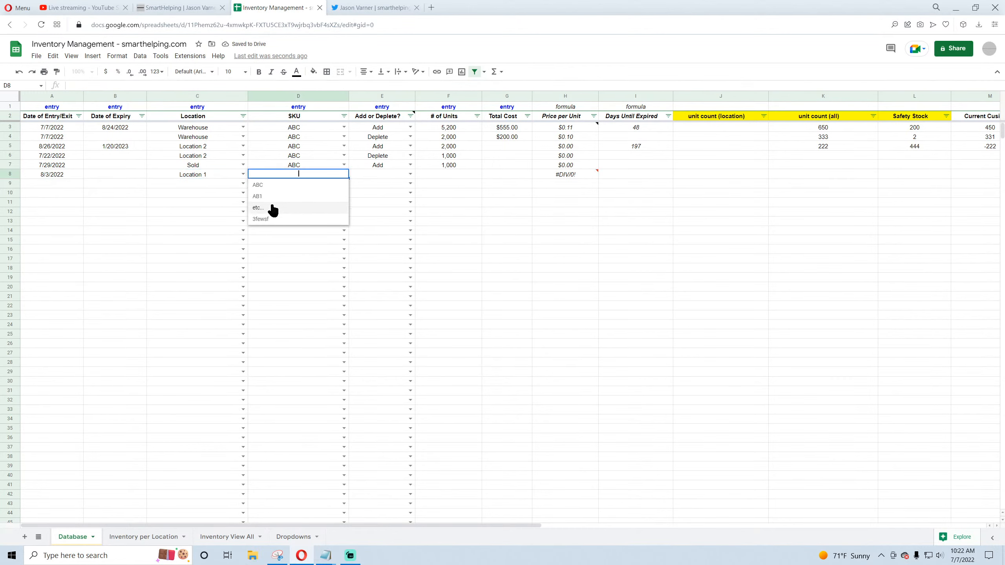
{"action": "left_click", "coordinate": [262, 220]}
{"action": "left_click", "coordinate": [411, 174]}
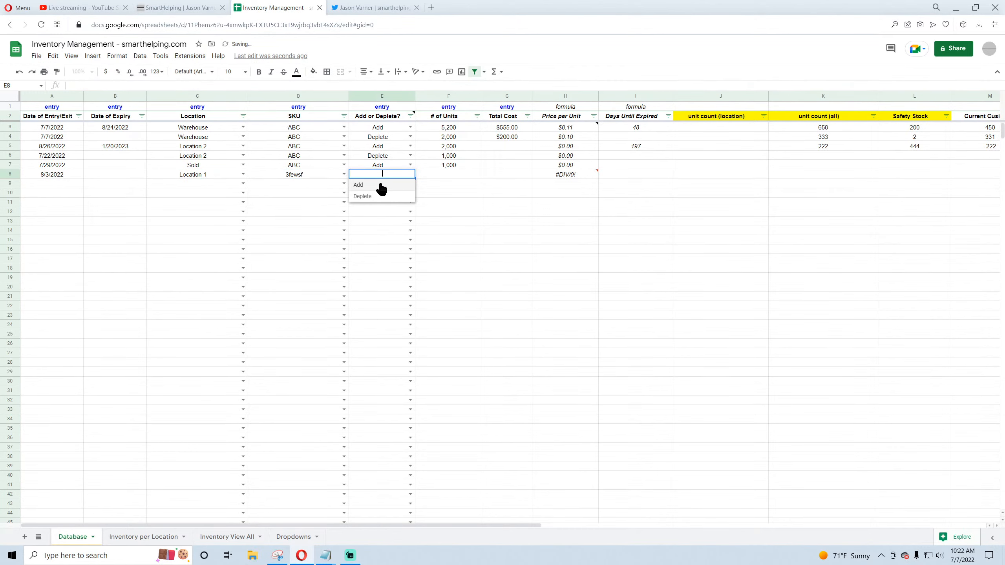
{"action": "left_click", "coordinate": [381, 185]}
{"action": "left_click", "coordinate": [446, 173]}
{"action": "type", "text": "5000"}
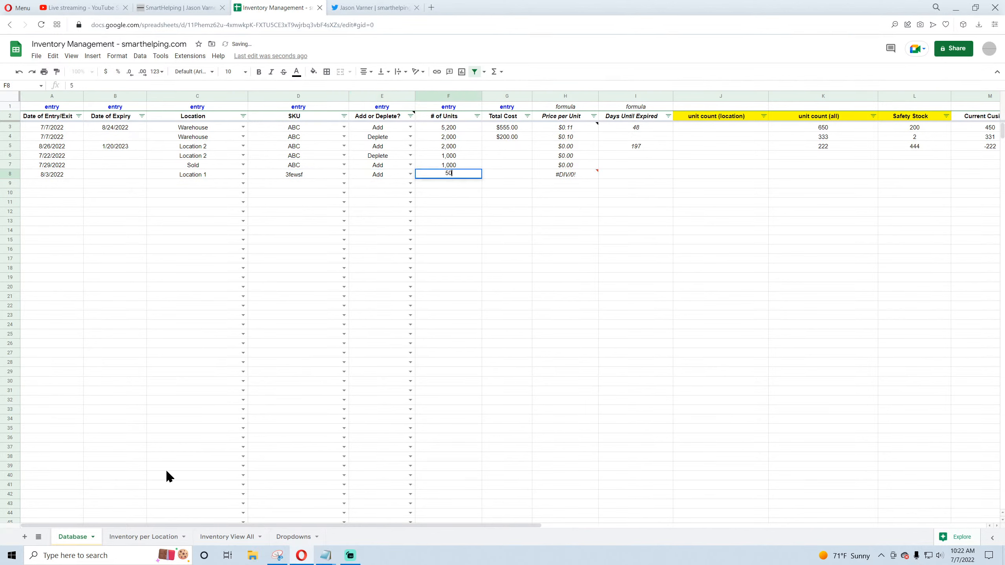
{"action": "key", "text": "Return"}
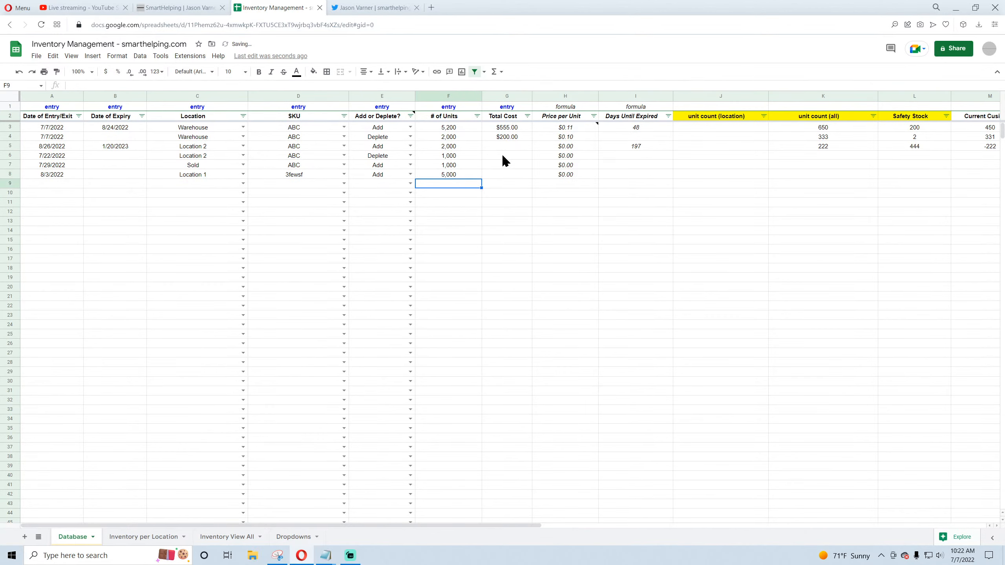
Step: Enter a Total Cost of 10,000 for the 3fewsf entry in row 8
{"action": "left_click", "coordinate": [509, 174]}
{"action": "type", "text": "10,00"}
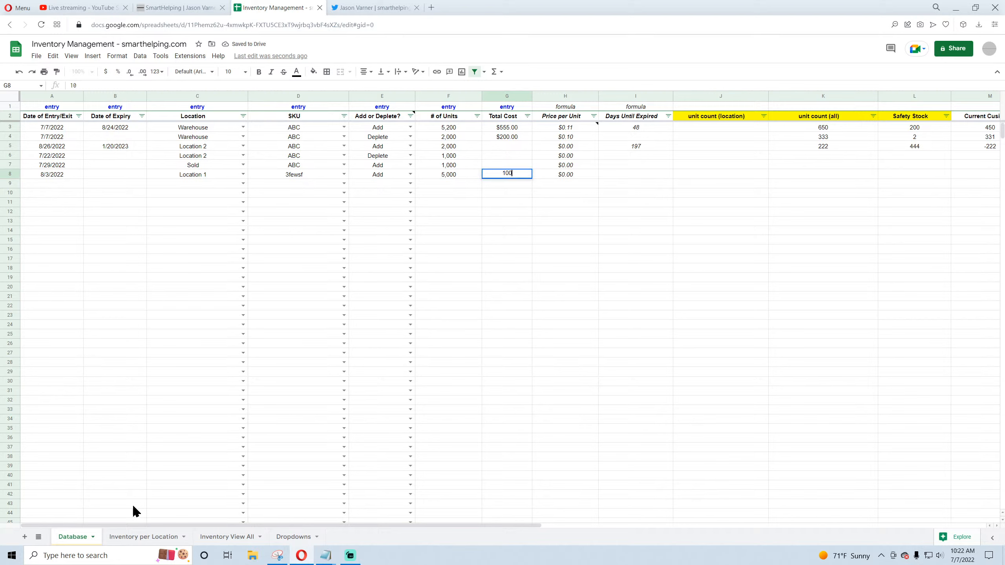
{"action": "type", "text": "0"}
{"action": "key", "text": "Return"}
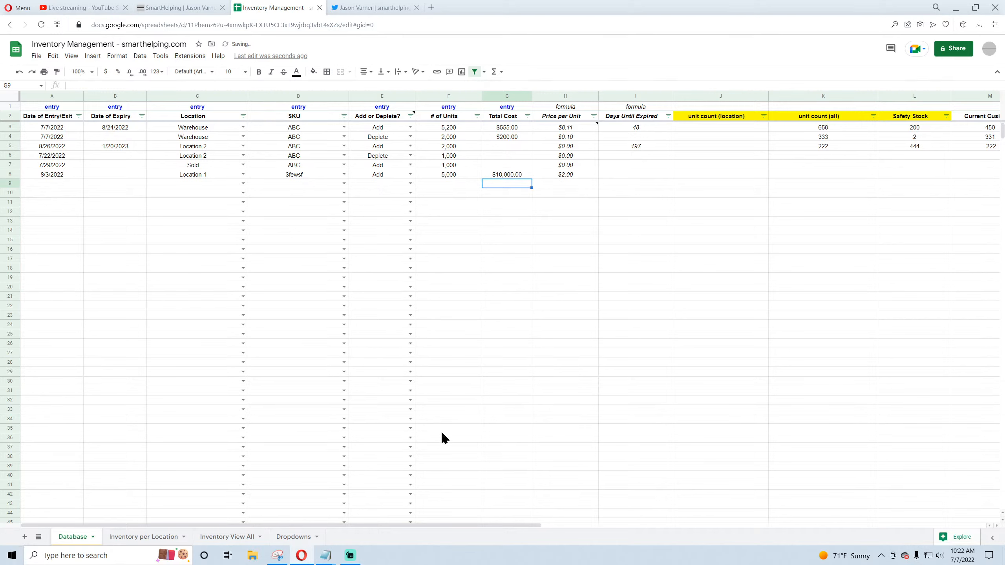
{"action": "left_click", "coordinate": [503, 165]}
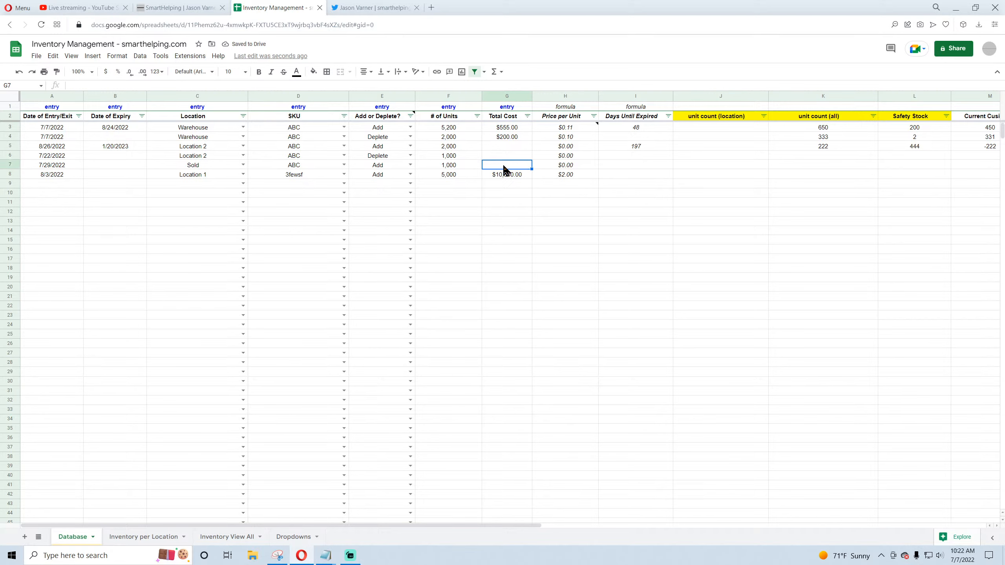
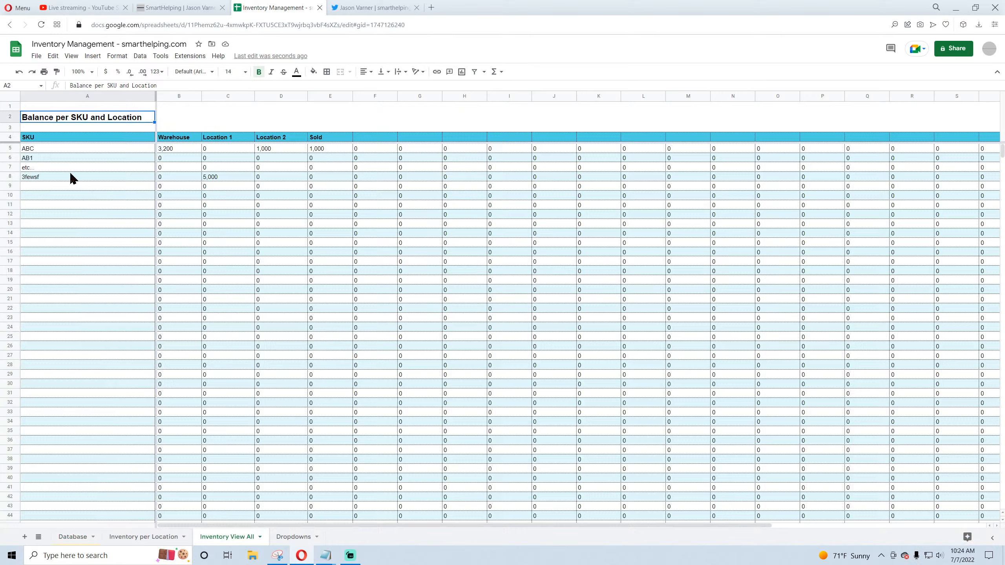
Step: Check 3fewsf's Location 1 balance on Inventory View All, and set the SKU selector on Inventory per Location to 3fewsf
{"action": "left_click", "coordinate": [70, 177]}
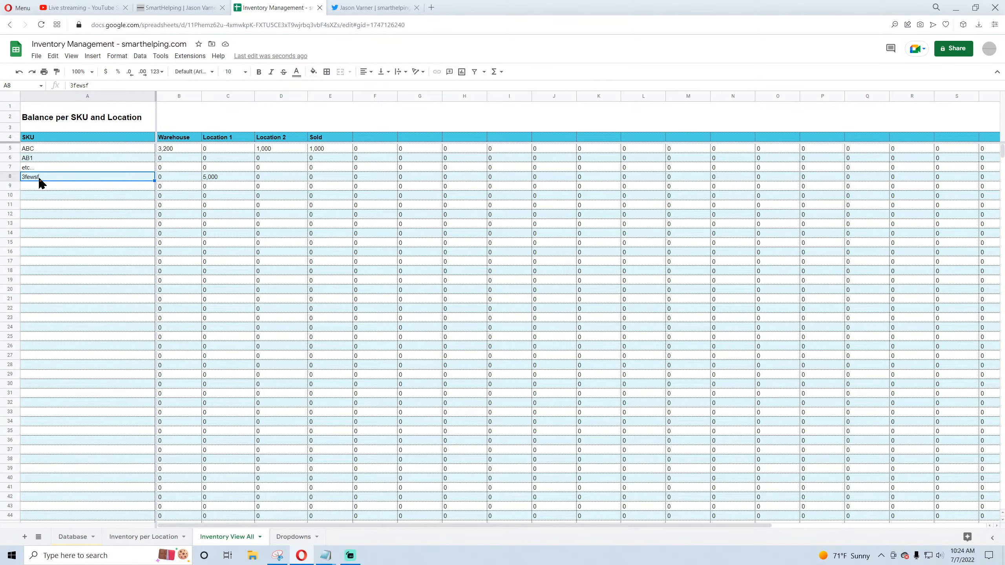
{"action": "left_click", "coordinate": [222, 181]}
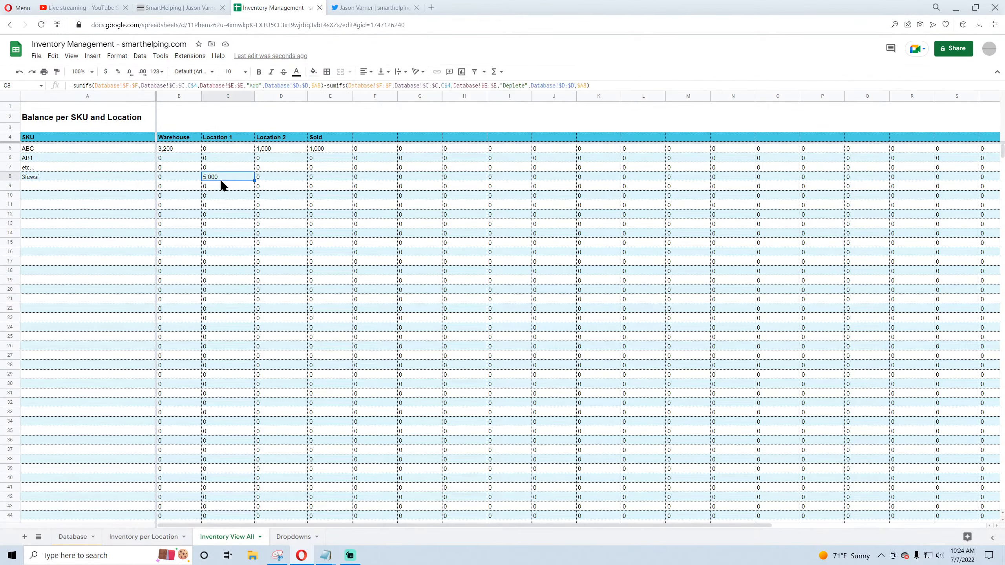
{"action": "left_click", "coordinate": [143, 538]}
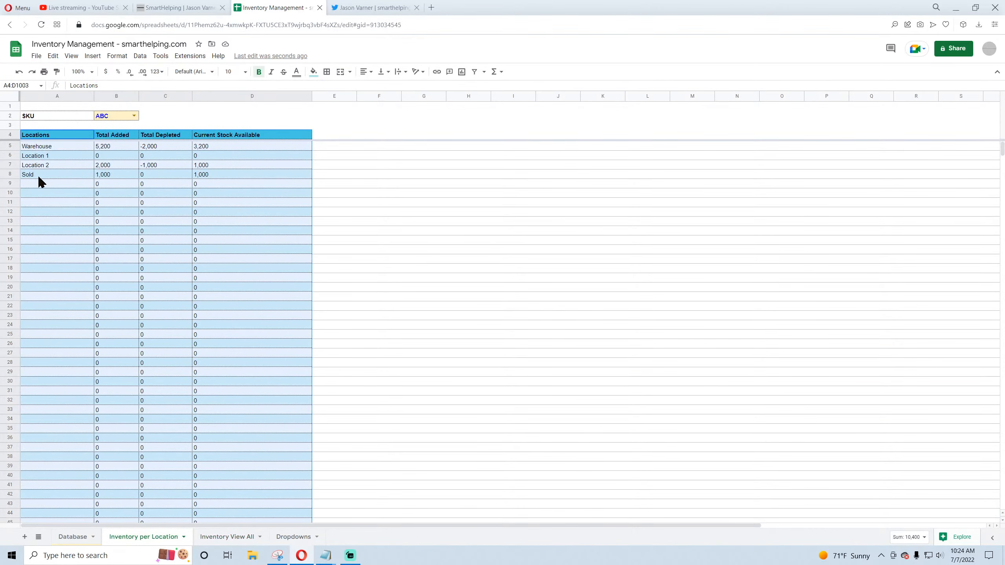
{"action": "left_click", "coordinate": [134, 115]}
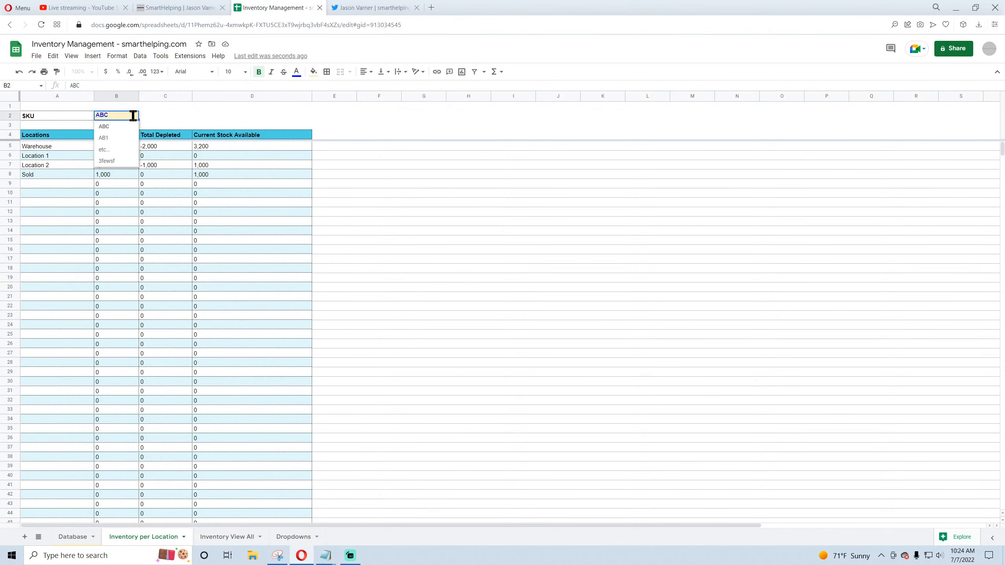
{"action": "left_click", "coordinate": [521, 236]}
{"action": "left_click", "coordinate": [134, 116]}
{"action": "left_click", "coordinate": [110, 163]}
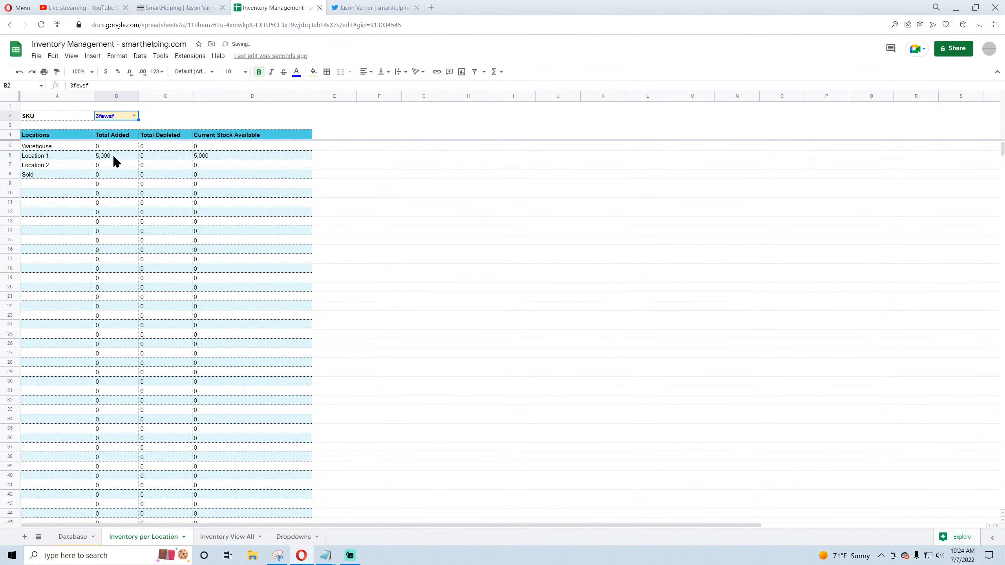
Step: Check Location 1's Total Added formula and Current Stock Available for SKU 3fewsf
{"action": "left_click", "coordinate": [71, 157]}
{"action": "left_click", "coordinate": [114, 158]}
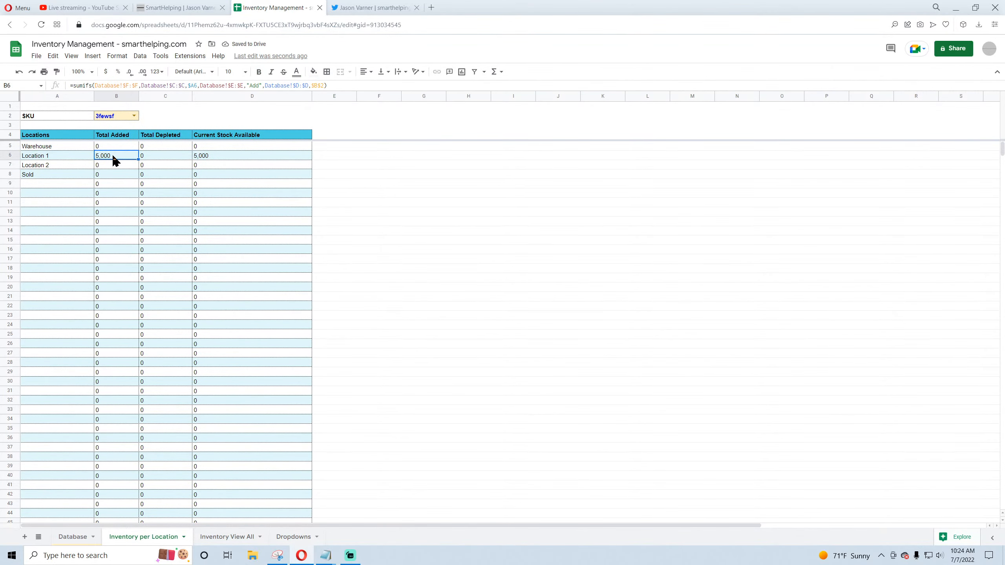
{"action": "left_click", "coordinate": [216, 158]}
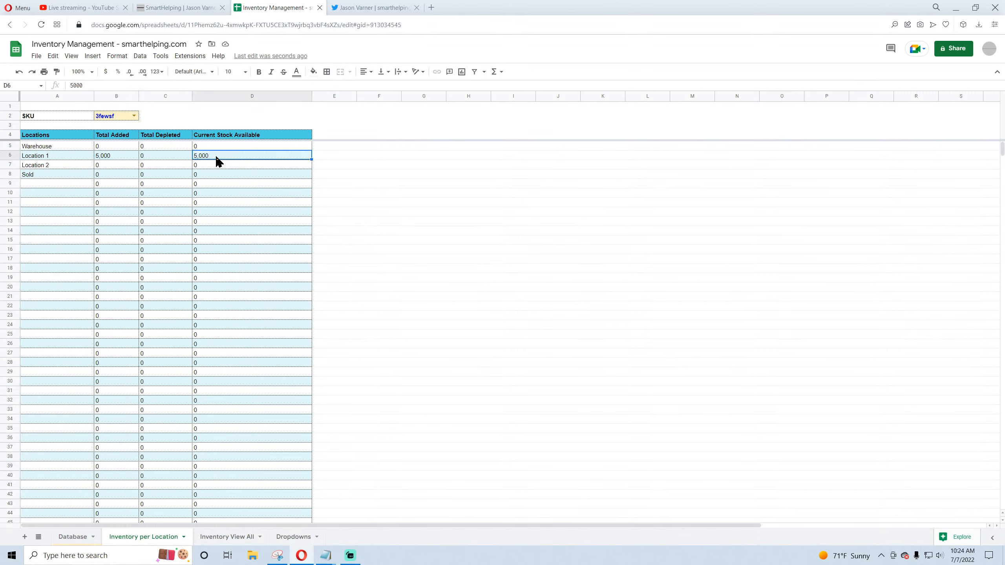
{"action": "left_click", "coordinate": [432, 224]}
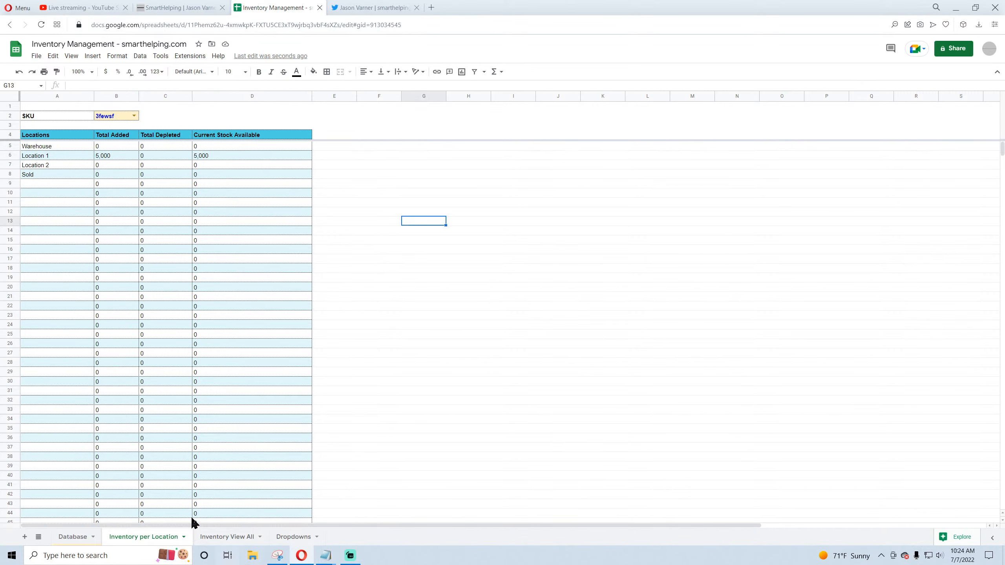
Step: Review the Total Cost entries in G3:G9 on Database against the stock shown on Inventory per Location and Inventory View All
{"action": "left_click", "coordinate": [65, 538]}
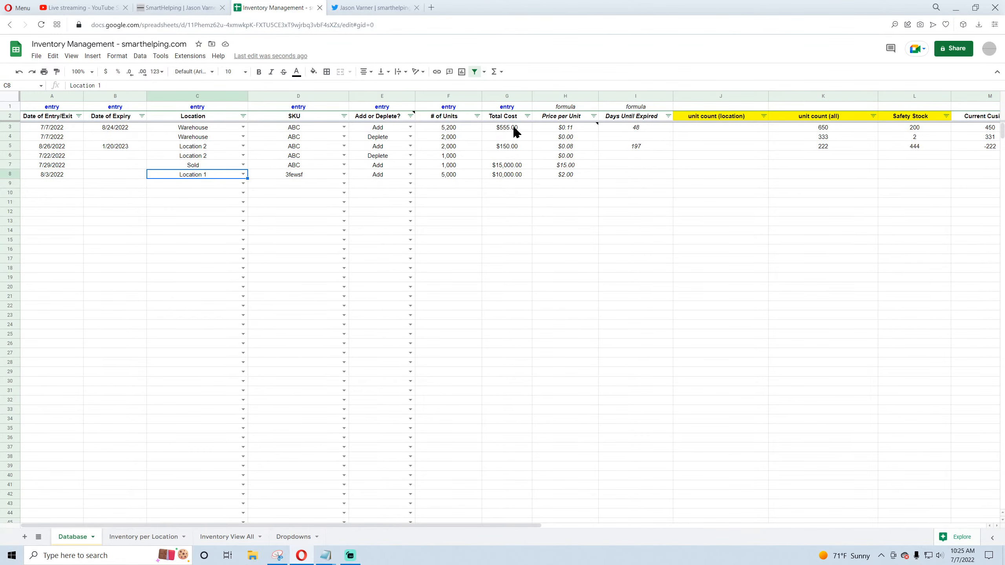
{"action": "left_click_drag", "start_coordinate": [515, 133], "coordinate": [513, 187]}
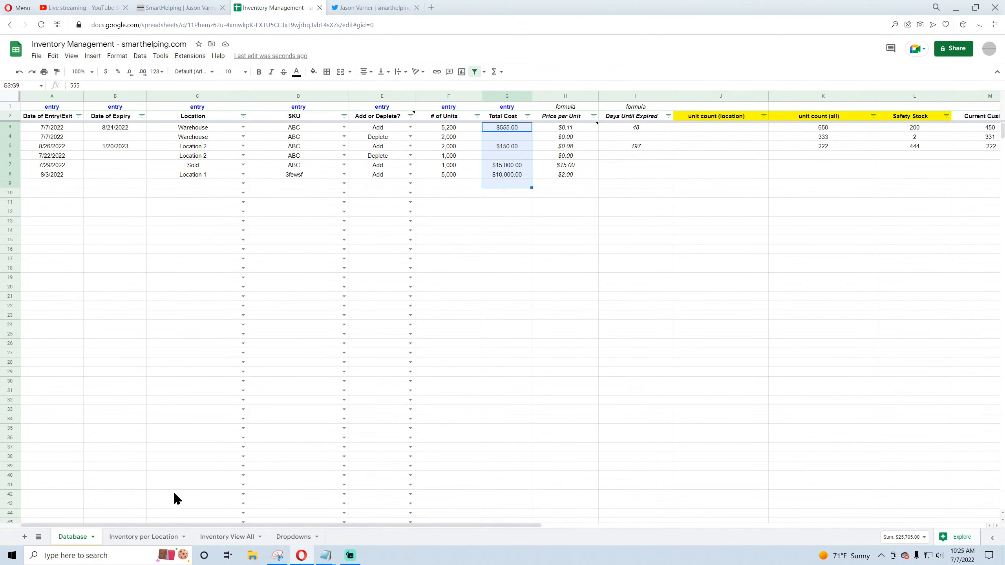
{"action": "left_click", "coordinate": [141, 537]}
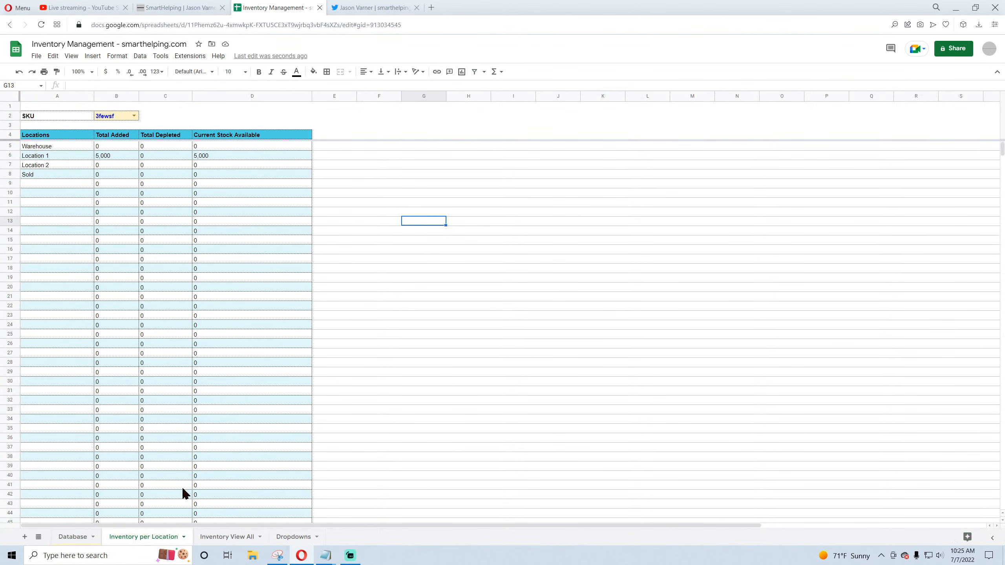
{"action": "left_click", "coordinate": [220, 147]}
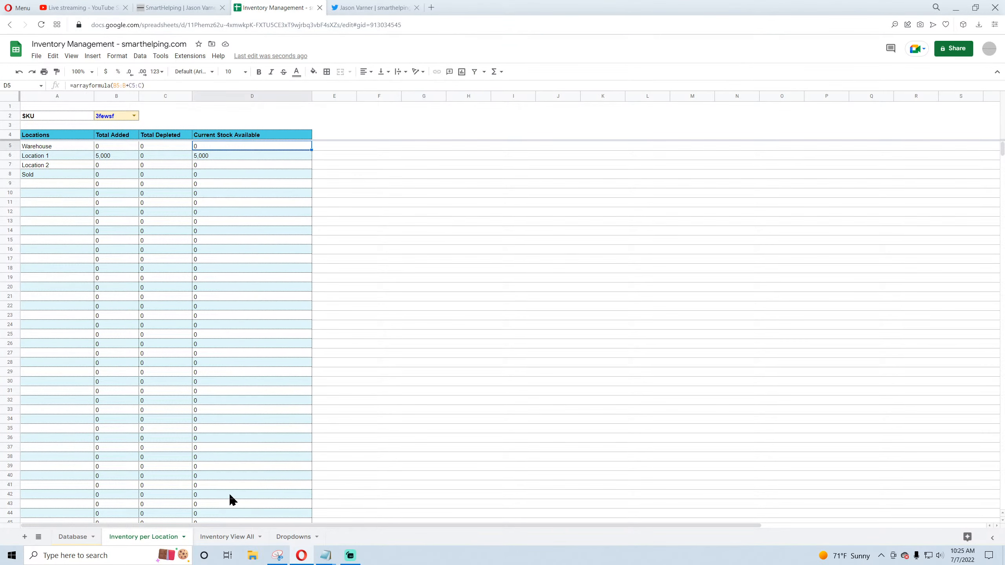
{"action": "left_click", "coordinate": [226, 538]}
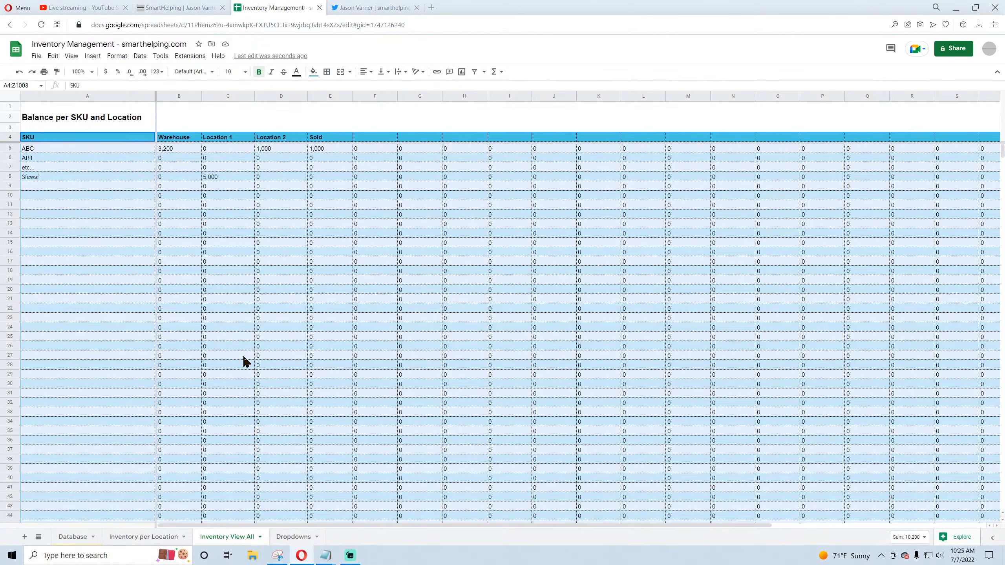
{"action": "left_click", "coordinate": [79, 541]}
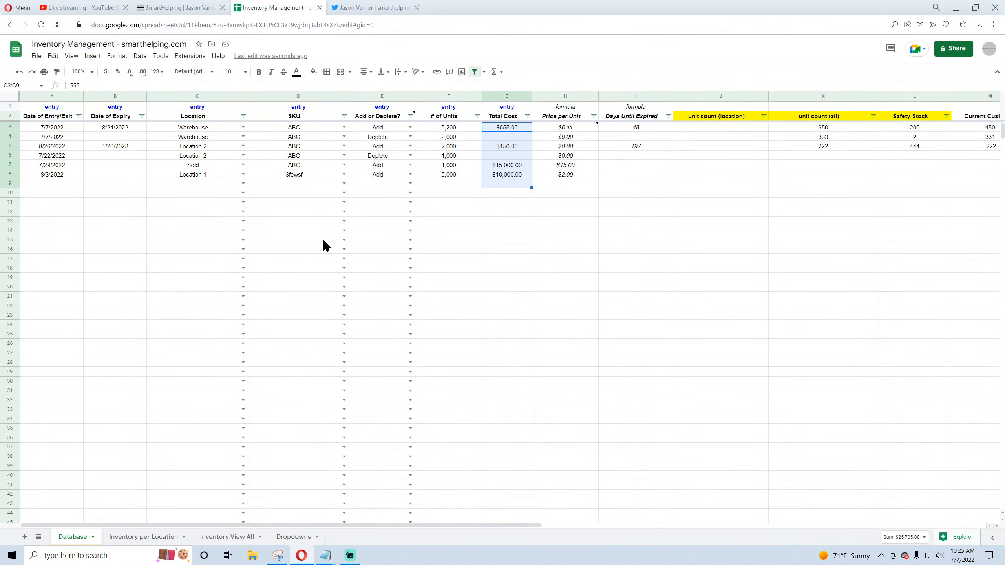
Step: Check the live stream's concurrent viewers chart in YouTube Studio, and switch to the SmartHelping Financial Models page
{"action": "left_click", "coordinate": [85, 8]}
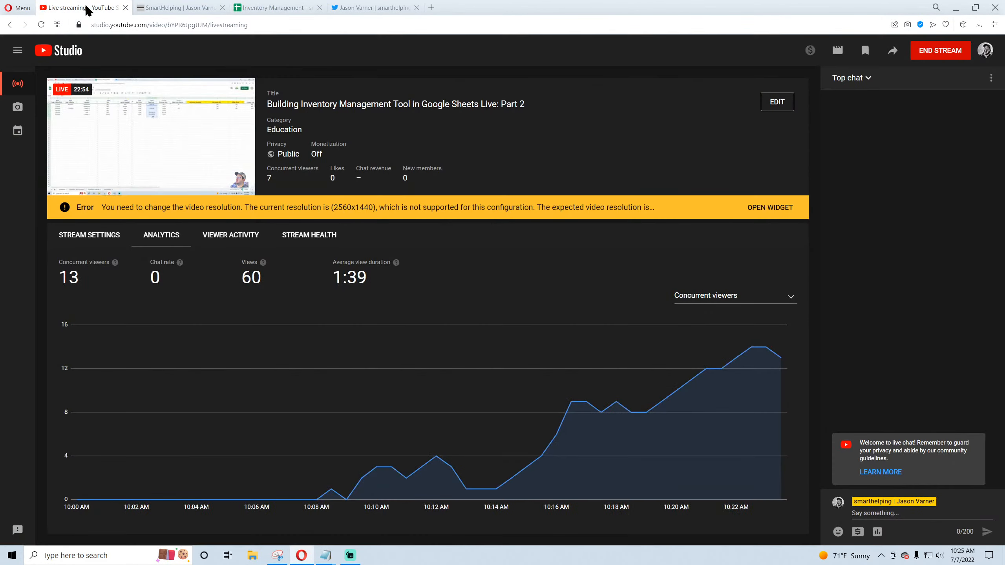
{"action": "mouse_move", "coordinate": [751, 352]}
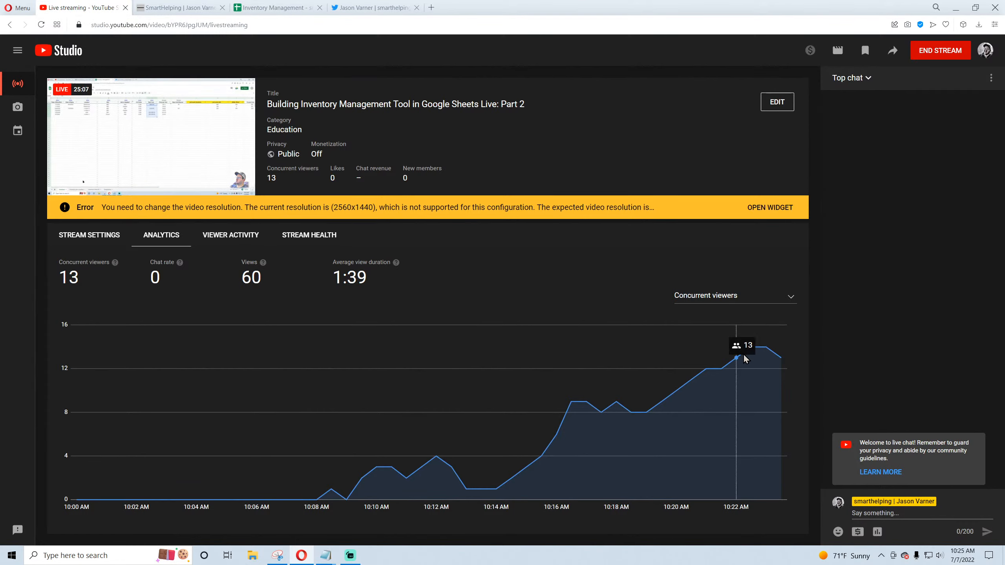
{"action": "left_click", "coordinate": [182, 8]}
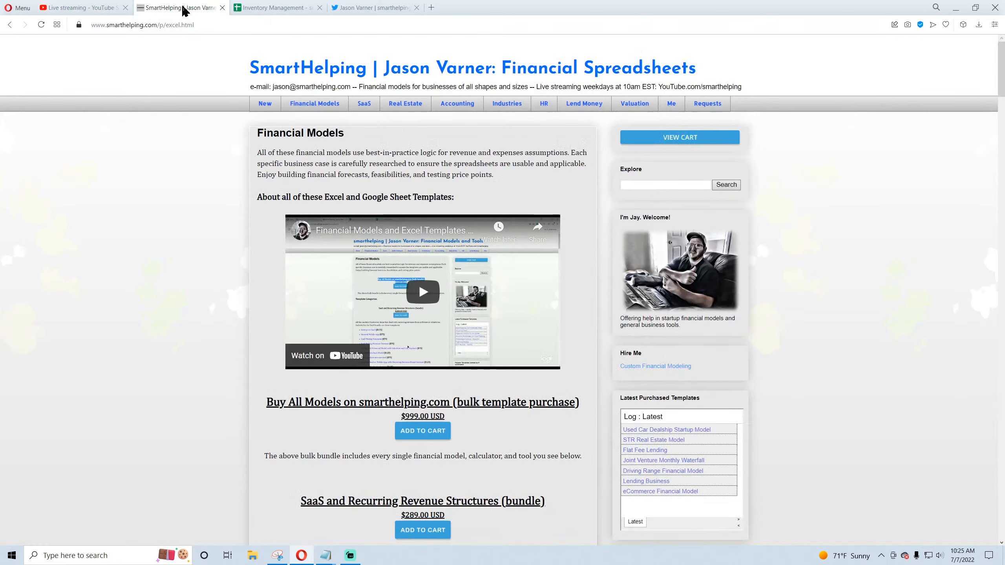
Step: Review the bulk template purchase offer on the SmartHelping Financial Models page, and return to the Inventory Management spreadsheet
{"action": "left_click", "coordinate": [277, 7]}
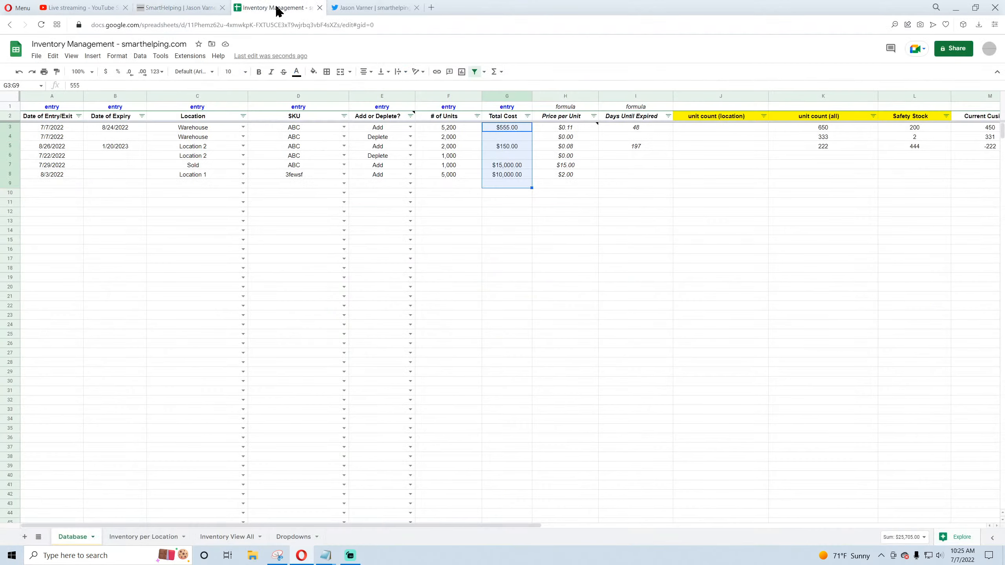
{"action": "left_click", "coordinate": [183, 8]}
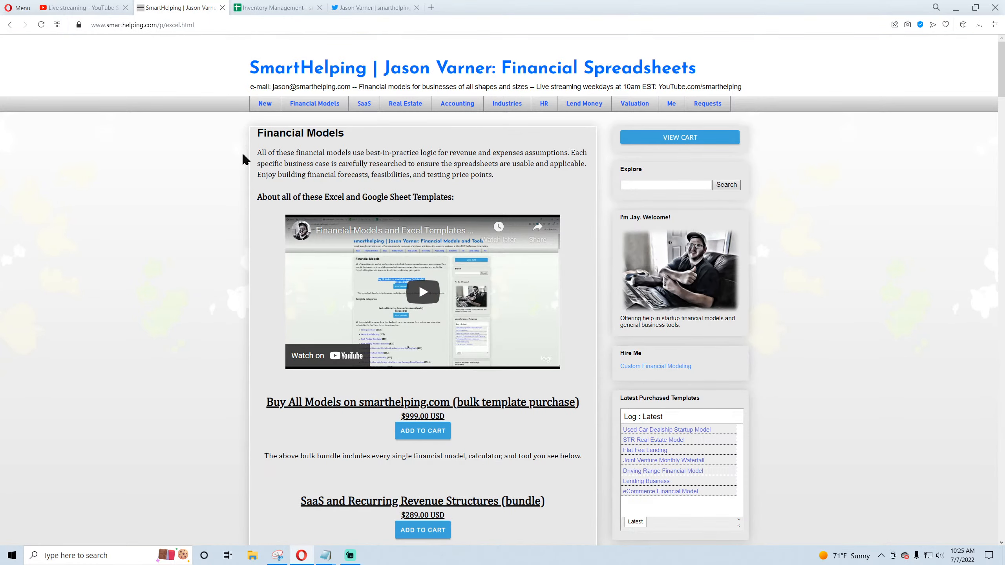
{"action": "left_click_drag", "start_coordinate": [281, 401], "coordinate": [499, 413]}
{"action": "left_click", "coordinate": [431, 411]}
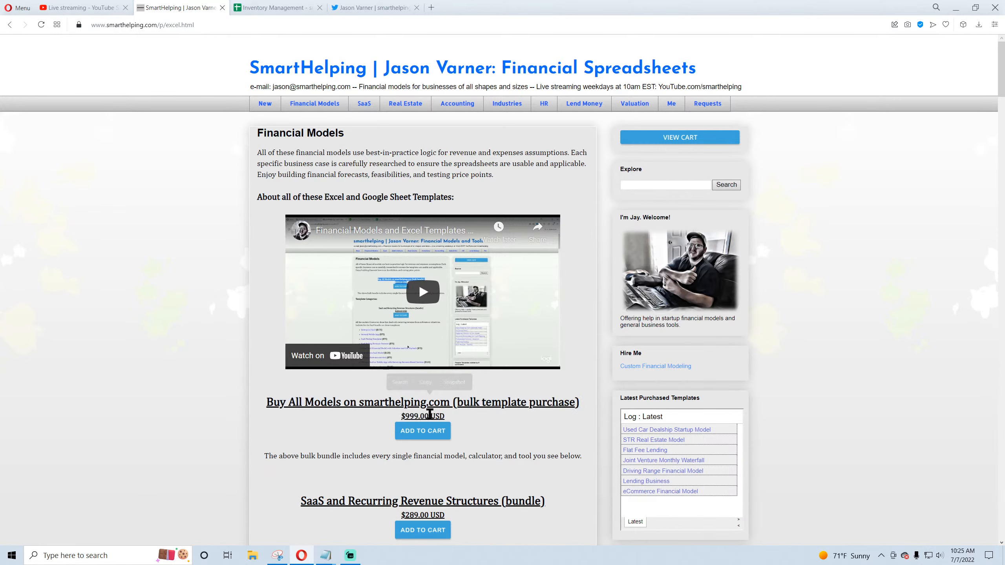
{"action": "left_click", "coordinate": [276, 10]}
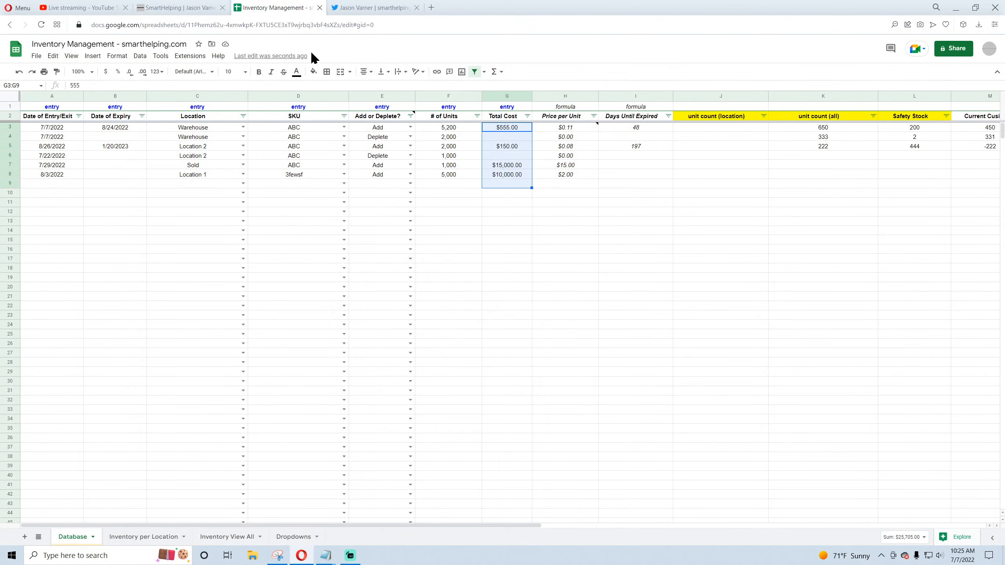
Step: Review the Database entries across columns A to I, including the first row's fields and the Days Until Expired formula
{"action": "left_click", "coordinate": [584, 240]}
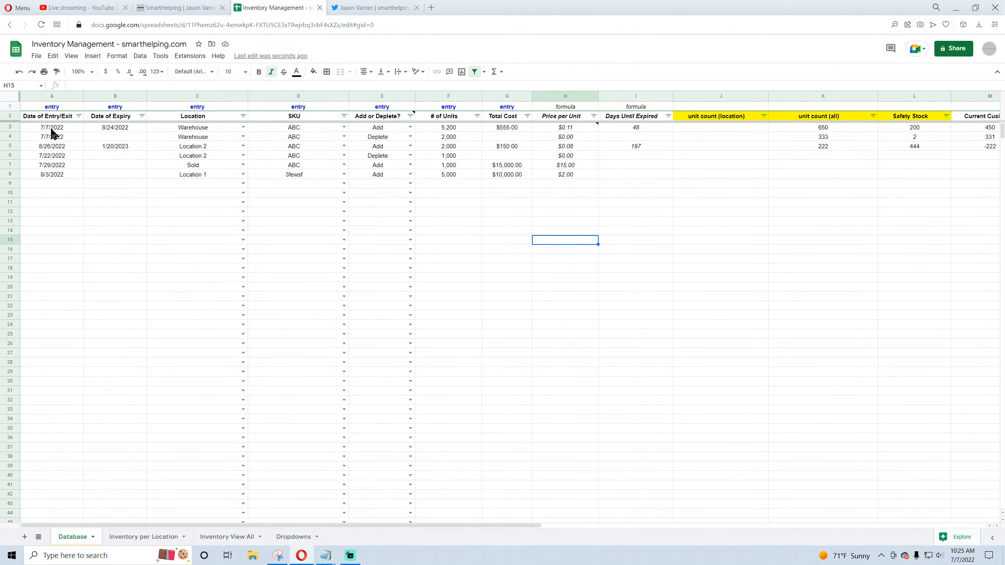
{"action": "left_click_drag", "start_coordinate": [53, 132], "coordinate": [657, 251]}
{"action": "left_click", "coordinate": [686, 356]}
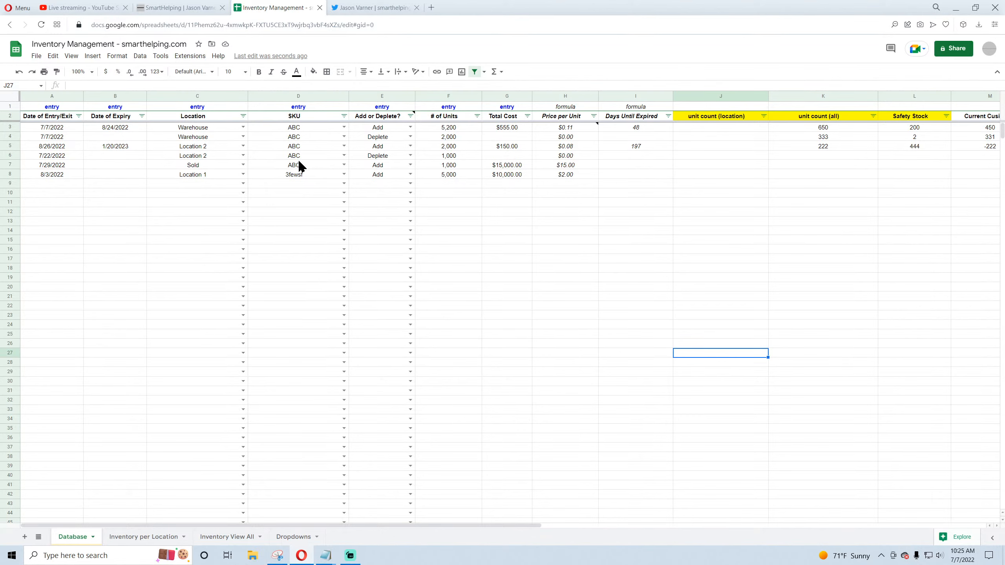
{"action": "left_click", "coordinate": [60, 131]}
{"action": "left_click", "coordinate": [116, 130]}
{"action": "left_click", "coordinate": [209, 131]}
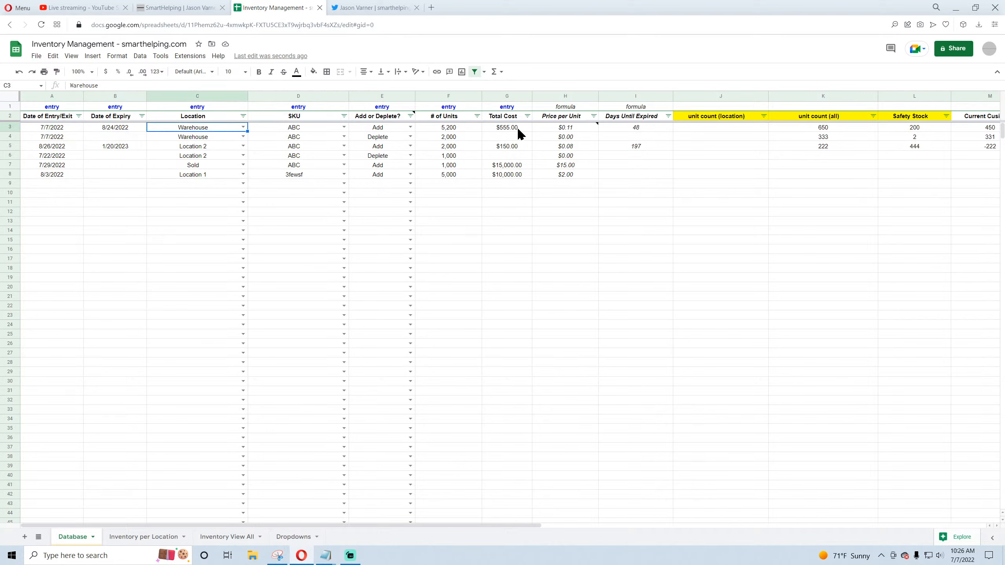
{"action": "left_click", "coordinate": [770, 228]}
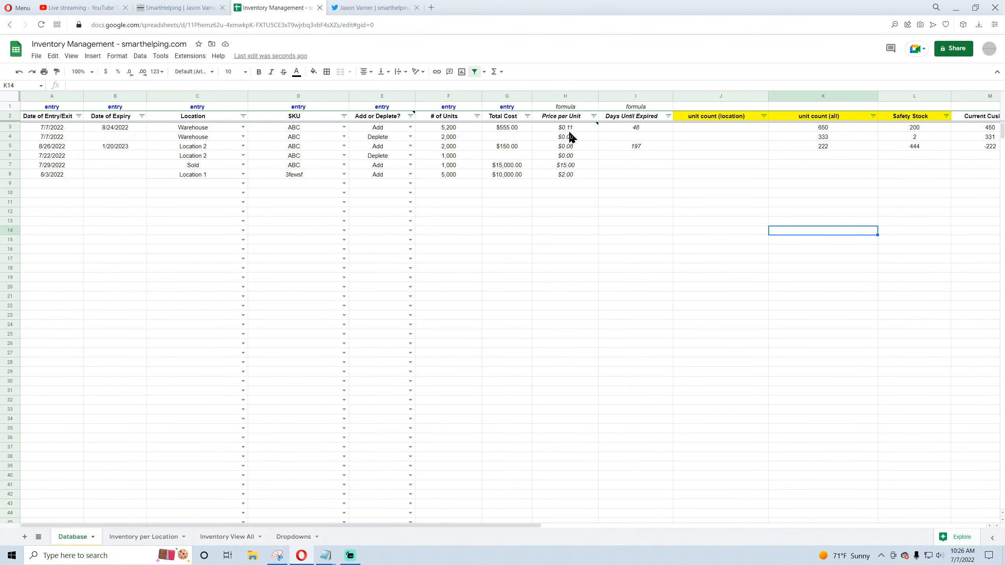
{"action": "left_click", "coordinate": [643, 128]}
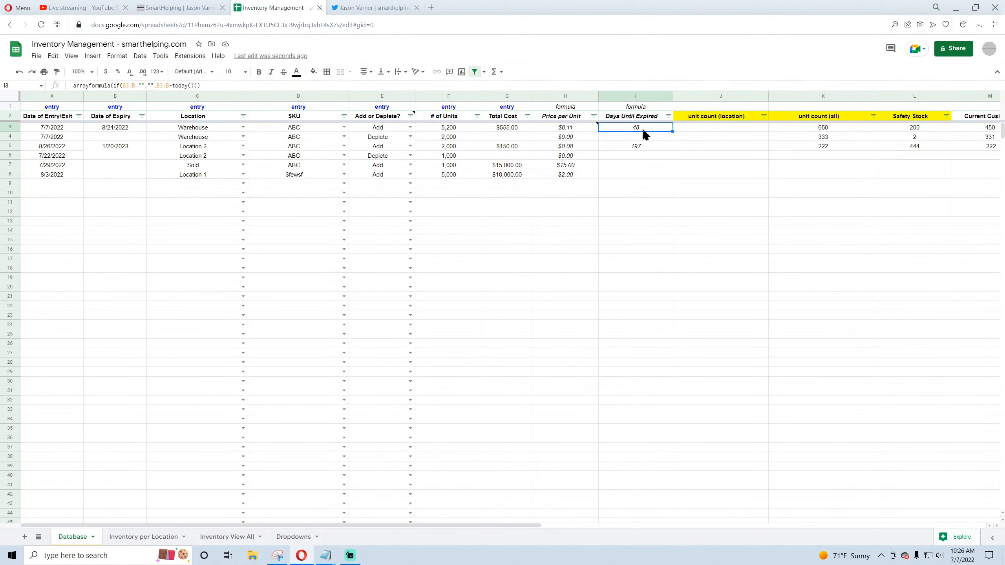
Step: Add the header "Value of Inventory" in E4 on Inventory per Location and widen column E to fit it
{"action": "left_click", "coordinate": [145, 537]}
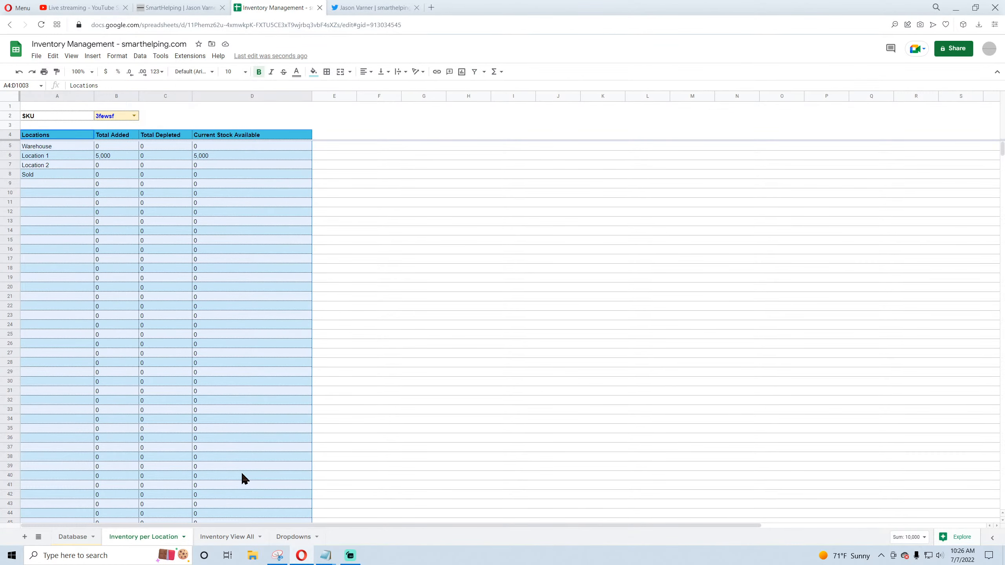
{"action": "left_click", "coordinate": [345, 147]}
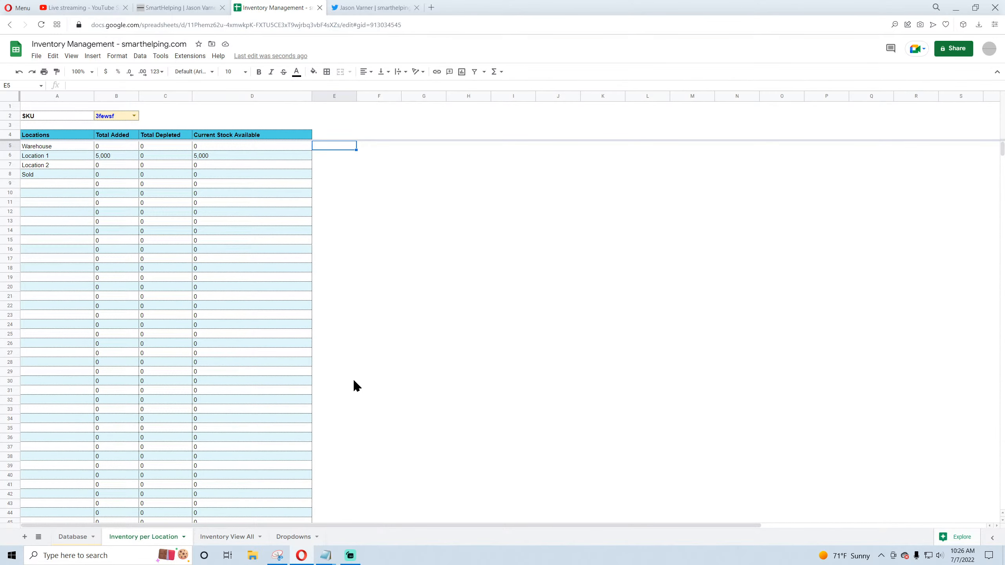
{"action": "left_click", "coordinate": [337, 136]}
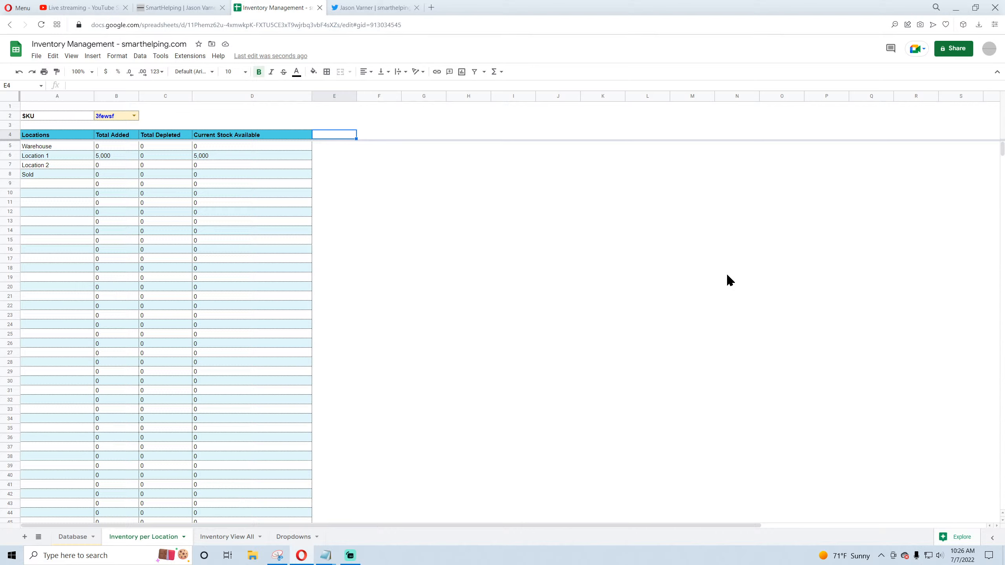
{"action": "type", "text": "Va"}
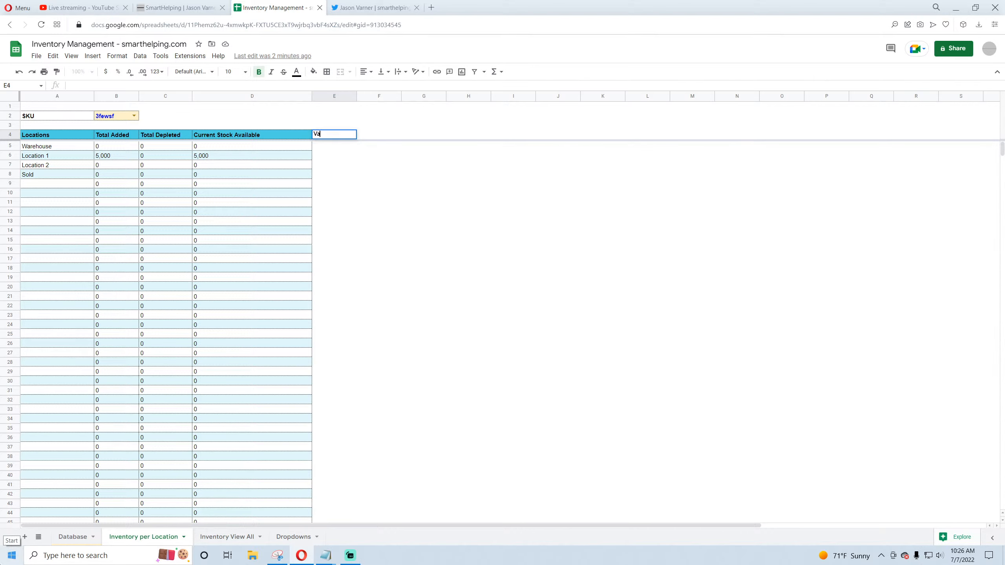
{"action": "type", "text": "lue of Inventory"}
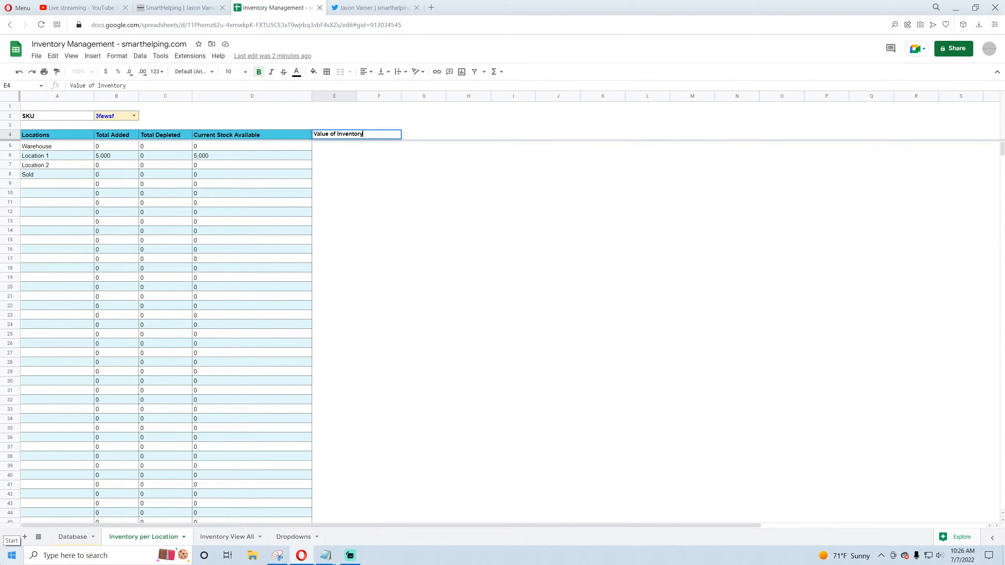
{"action": "key", "text": "Return"}
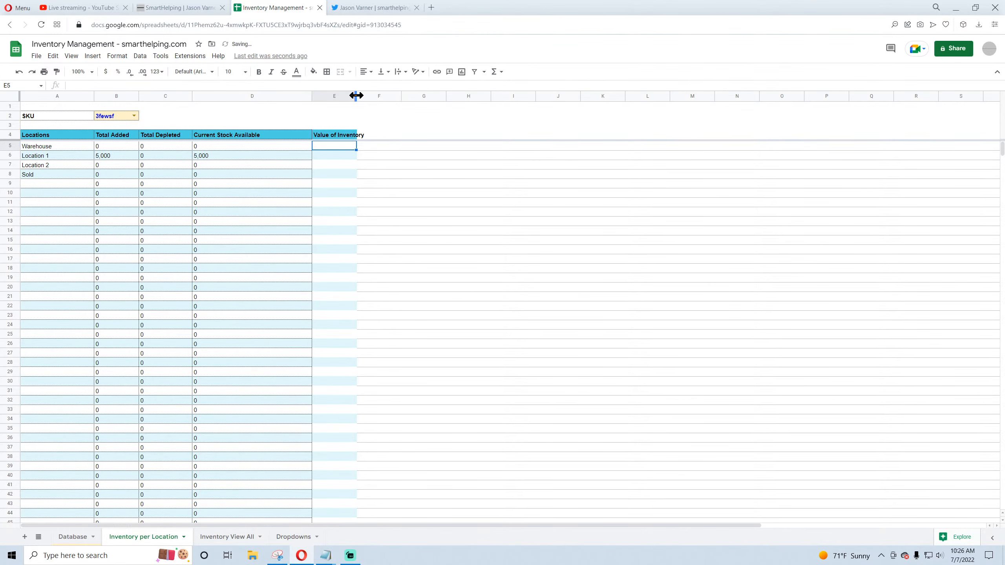
{"action": "left_click_drag", "start_coordinate": [356, 96], "coordinate": [420, 97]}
{"action": "left_click", "coordinate": [540, 205]}
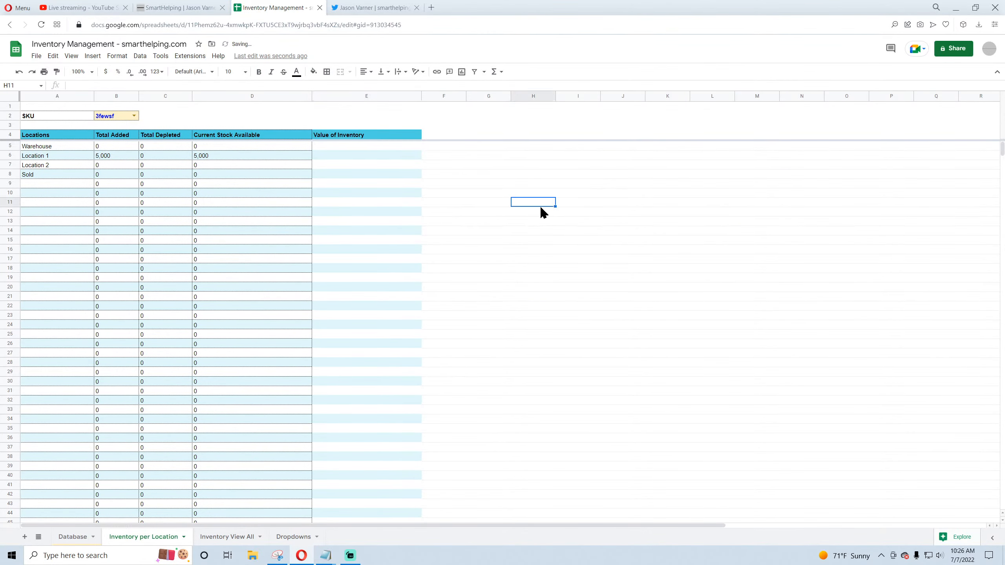
Step: Apply all borders to the Value of Inventory column, E4:E1003
{"action": "left_click", "coordinate": [347, 136]}
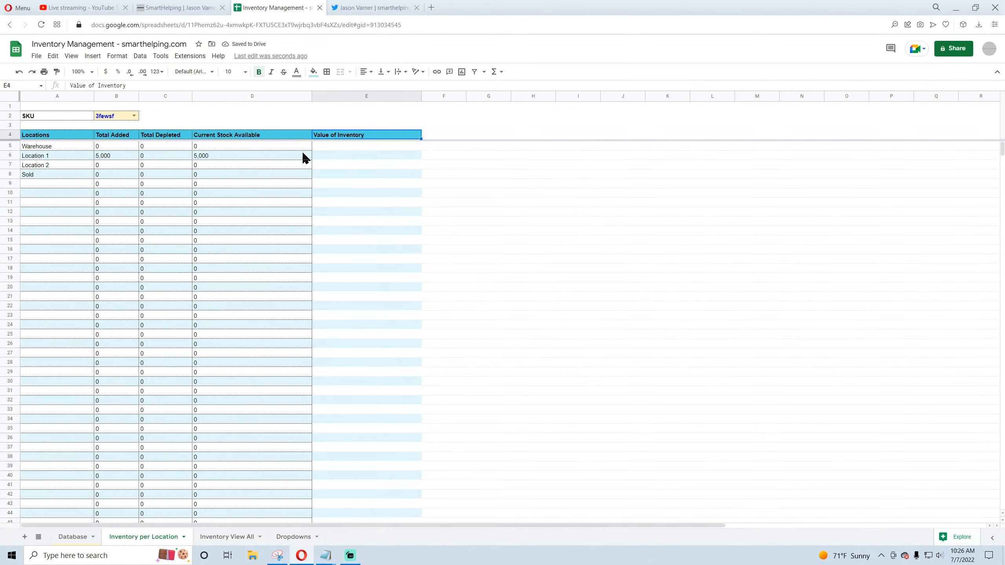
{"action": "key", "text": "ctrl+shift+Down"}
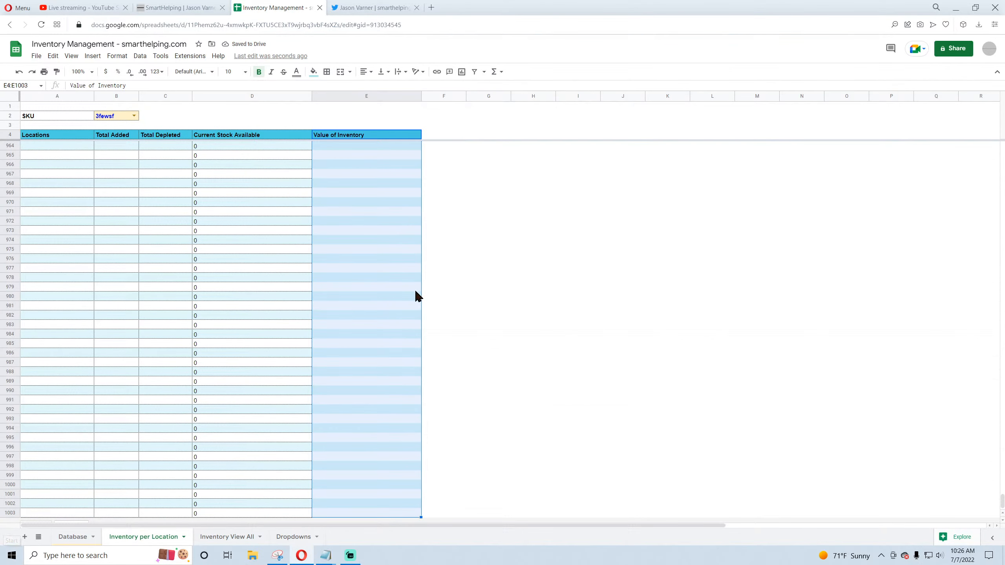
{"action": "left_click", "coordinate": [327, 72]}
{"action": "left_click", "coordinate": [331, 89]}
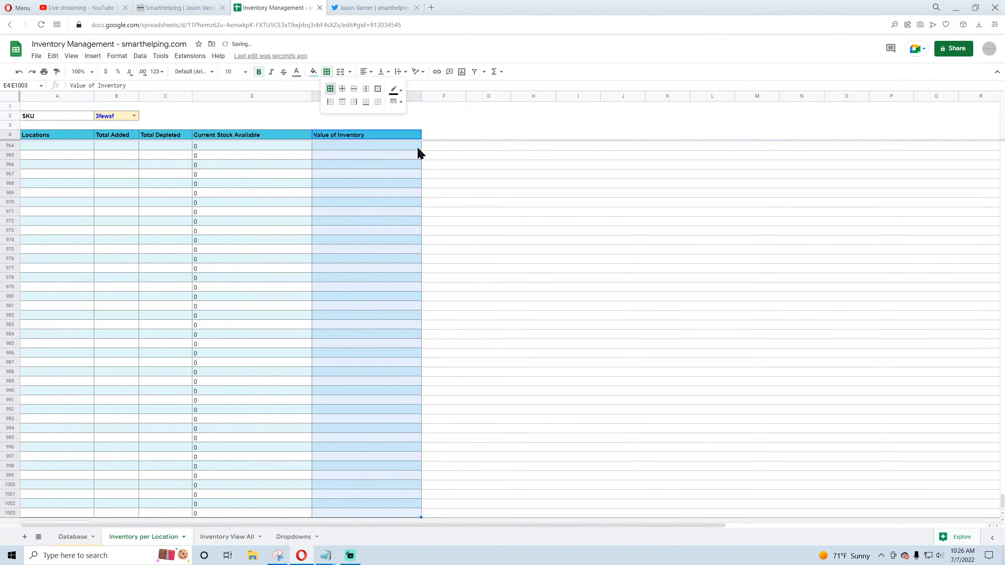
{"action": "left_click", "coordinate": [563, 225]}
{"action": "scroll", "coordinate": [557, 246], "scroll_direction": "up", "scroll_amount": 10}
{"action": "scroll", "coordinate": [558, 246], "scroll_direction": "up", "scroll_amount": 20}
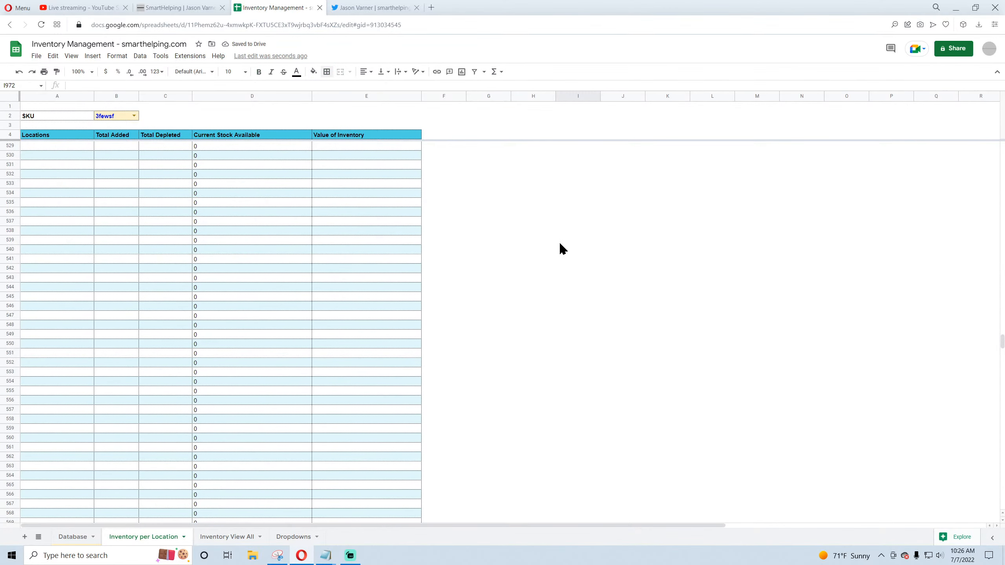
{"action": "scroll", "coordinate": [560, 241], "scroll_direction": "up", "scroll_amount": 8}
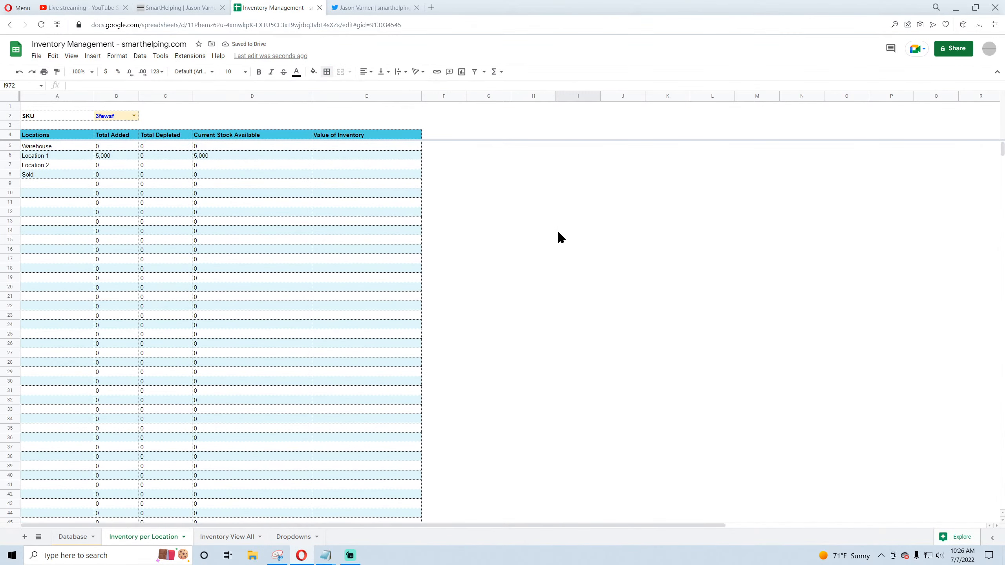
Step: Enter the label "Date Range for Inventory Value" above the Value of Inventory column and place it in E1
{"action": "left_click", "coordinate": [343, 147]}
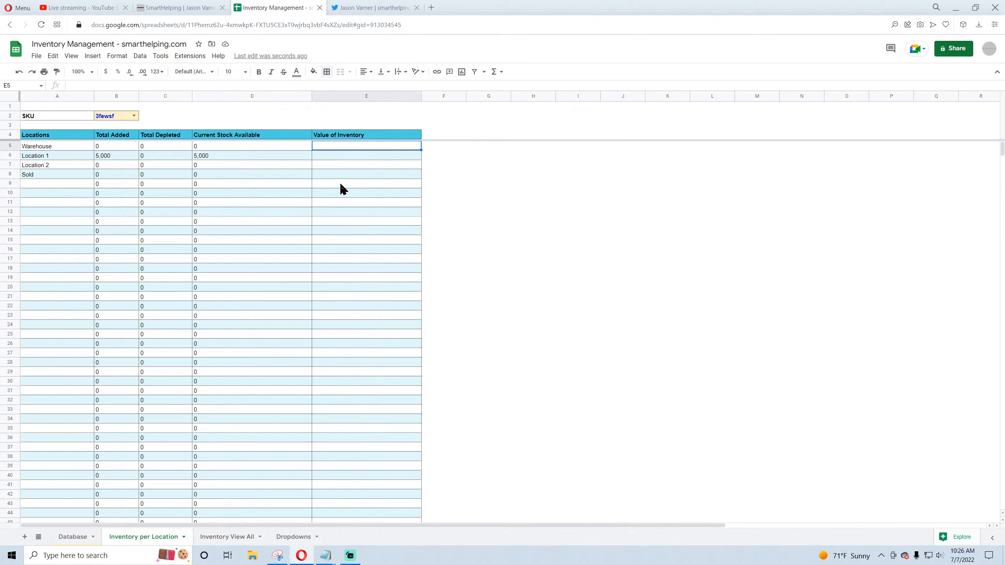
{"action": "left_click", "coordinate": [365, 109]}
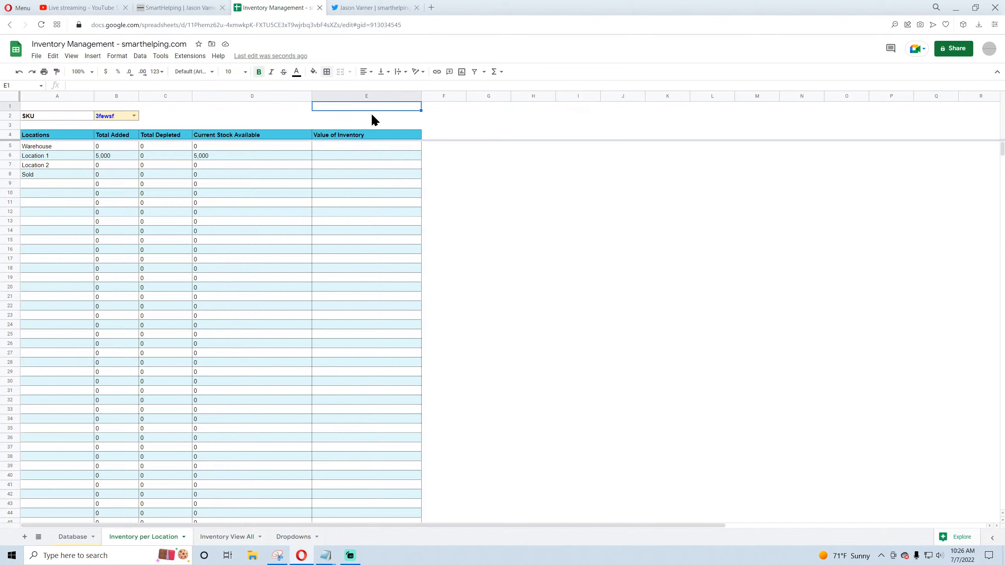
{"action": "left_click", "coordinate": [372, 115]}
{"action": "type", "text": "Dat"}
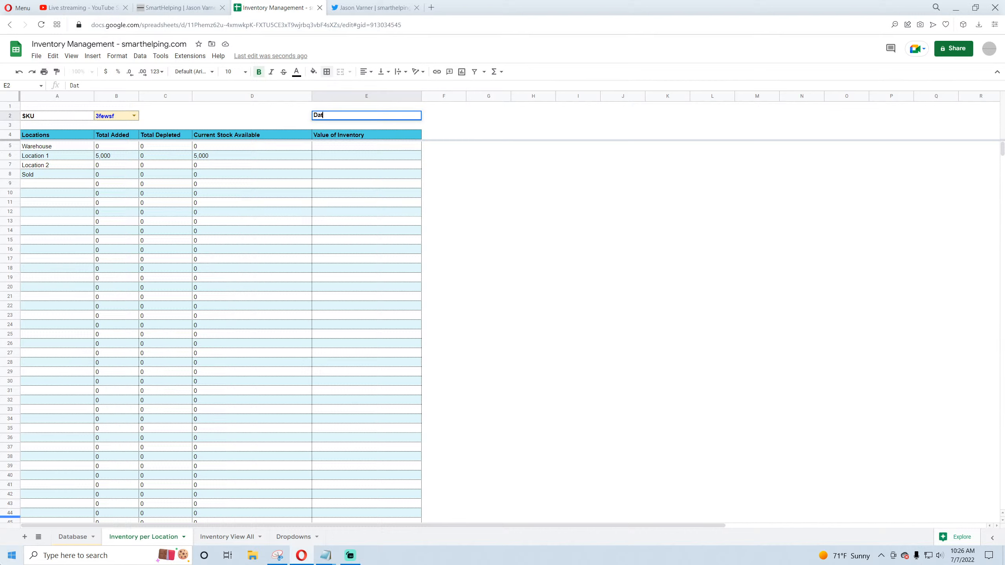
{"action": "type", "text": "e Range for Inventory"}
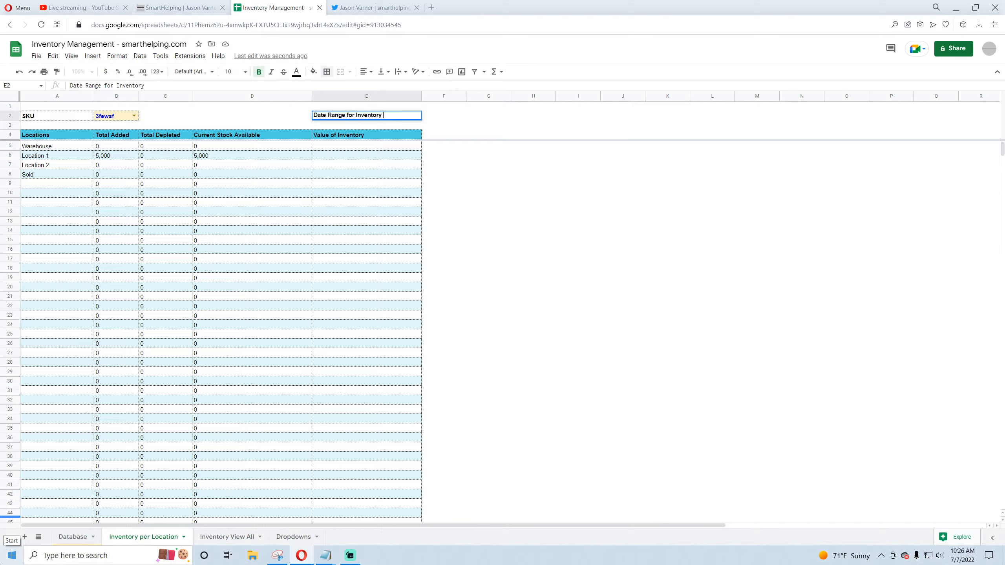
{"action": "type", "text": " Value"}
{"action": "key", "text": "Return"}
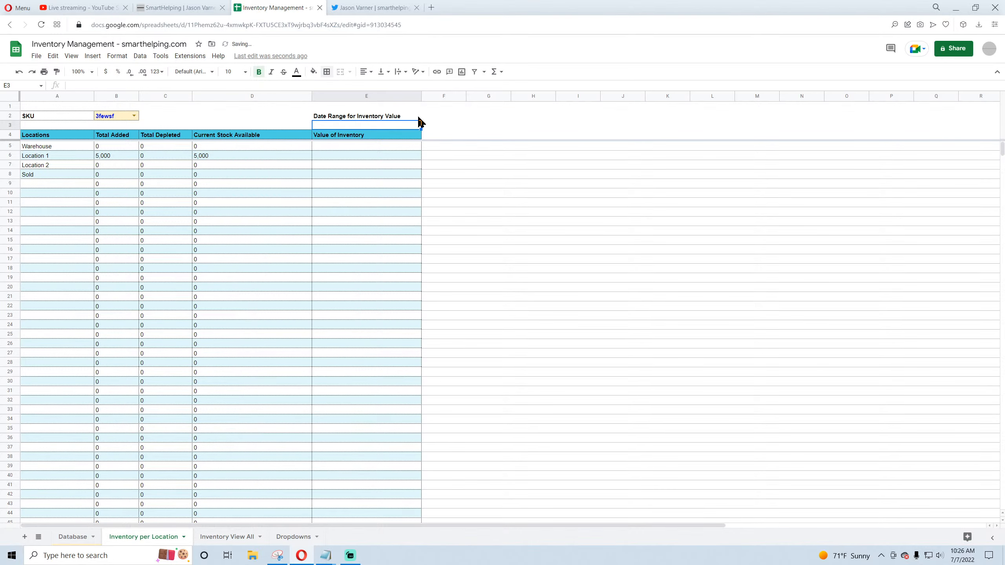
{"action": "left_click", "coordinate": [395, 115]}
{"action": "left_click_drag", "start_coordinate": [394, 111], "coordinate": [393, 106]}
{"action": "left_click", "coordinate": [382, 118]}
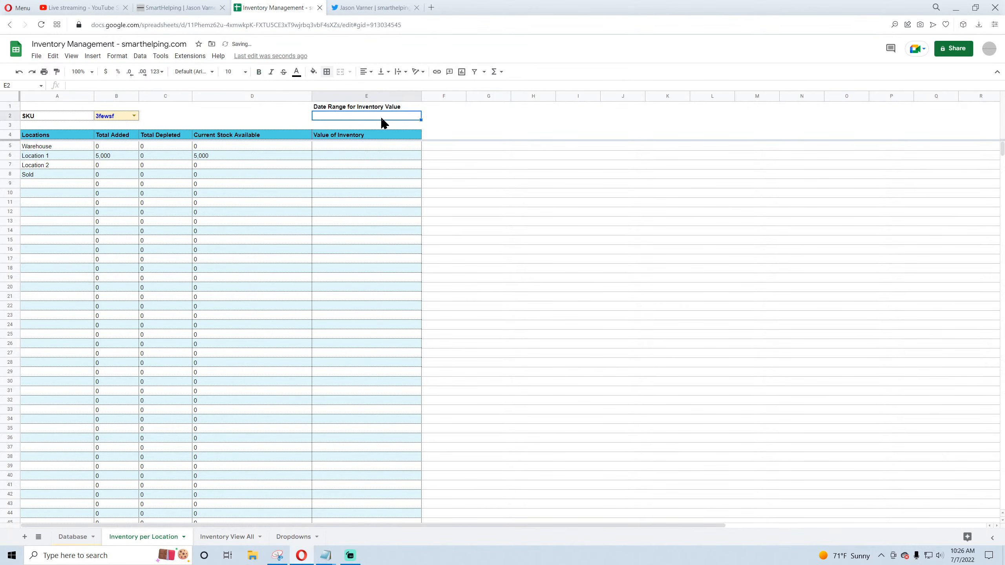
{"action": "left_click_drag", "start_coordinate": [336, 118], "coordinate": [335, 127]}
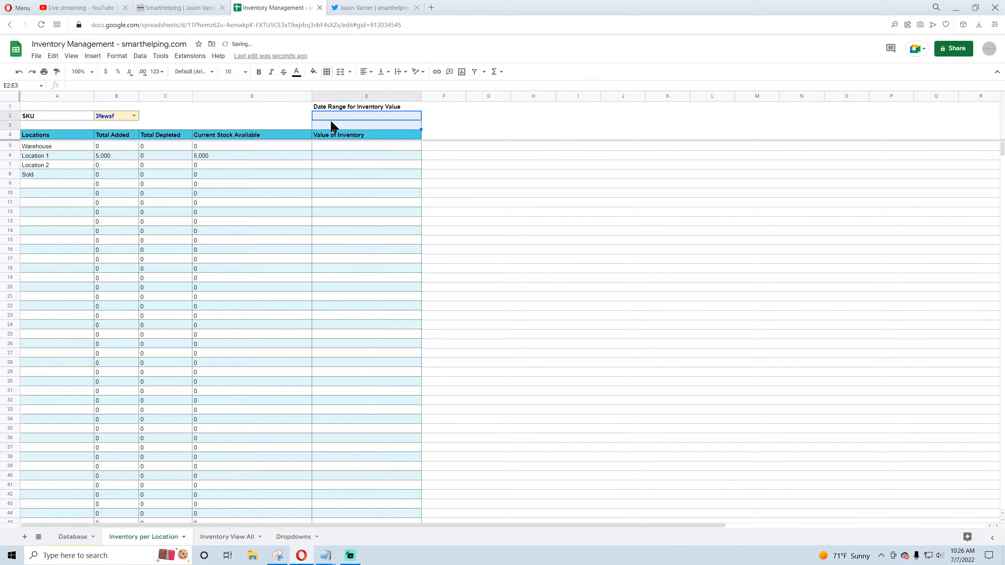
{"action": "left_click", "coordinate": [141, 56]}
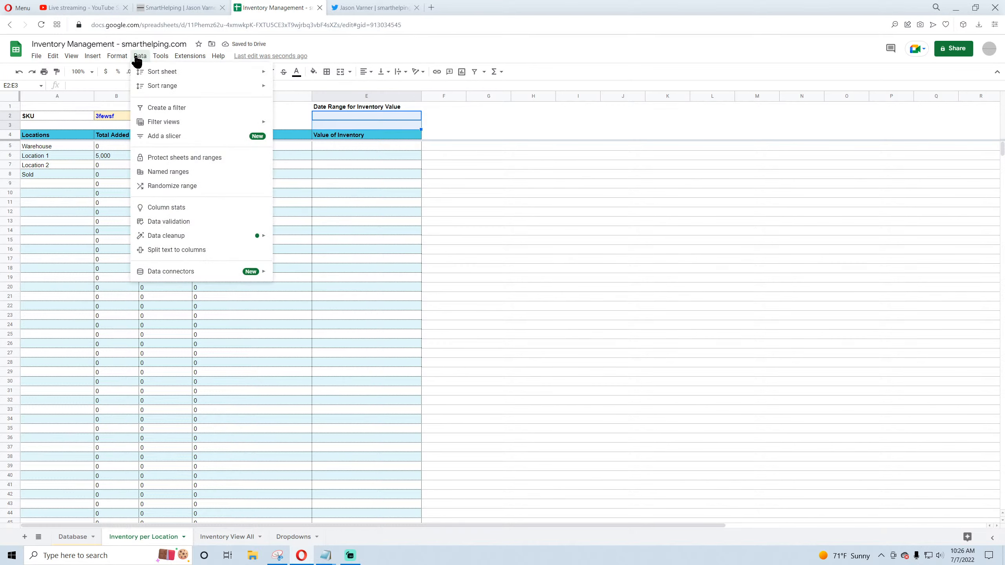
{"action": "mouse_move", "coordinate": [116, 57]}
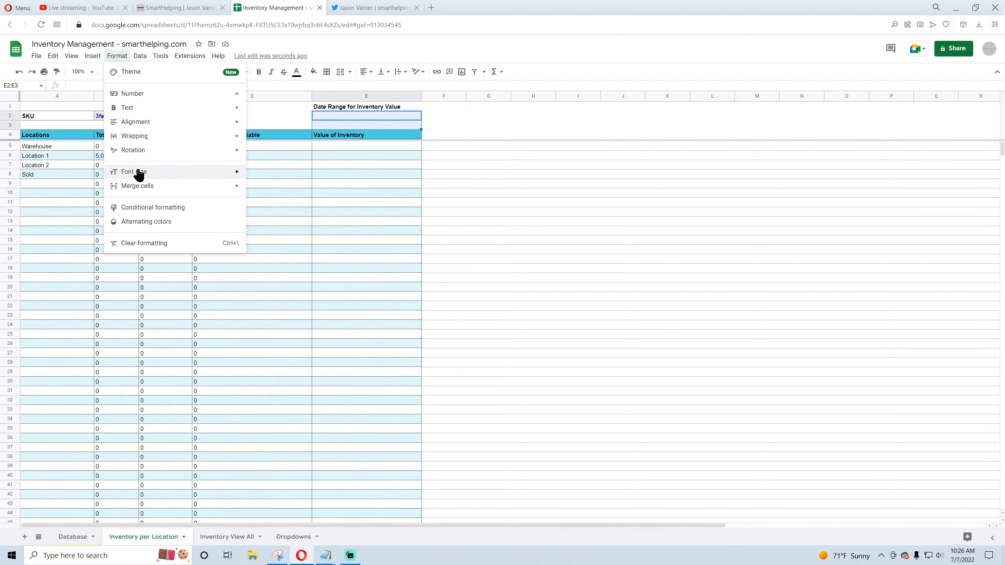
{"action": "mouse_move", "coordinate": [147, 101]}
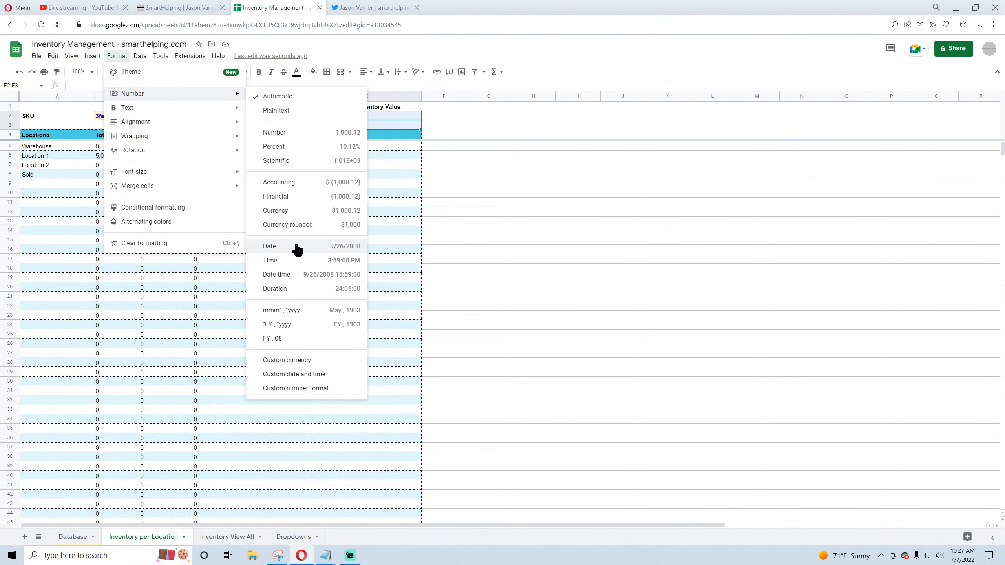
{"action": "left_click", "coordinate": [566, 242]}
Step: Add data validation with the Date criterion to cells E2:E3 and save it
{"action": "left_click_drag", "start_coordinate": [360, 119], "coordinate": [355, 126]}
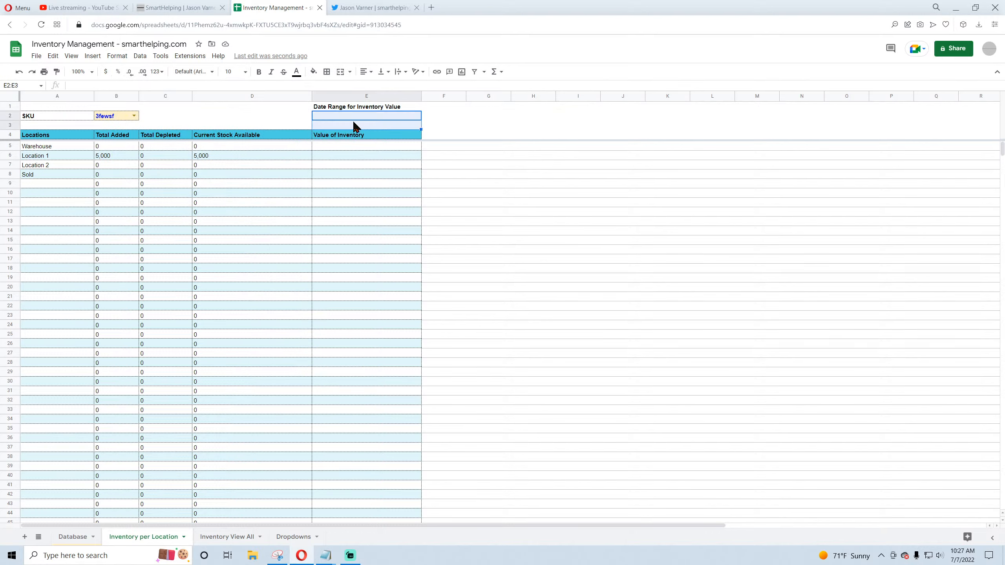
{"action": "left_click", "coordinate": [144, 59]}
{"action": "mouse_move", "coordinate": [180, 272]}
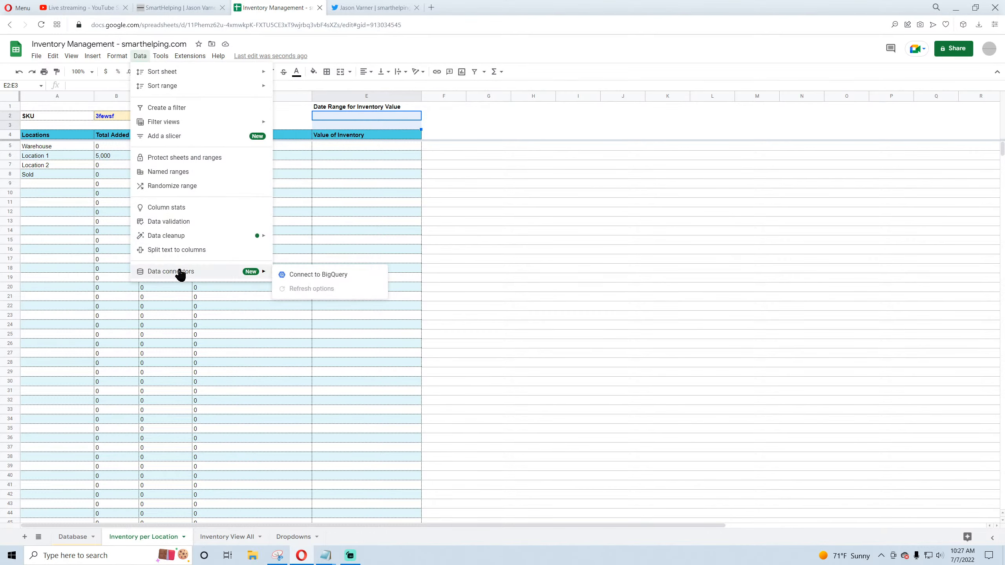
{"action": "left_click", "coordinate": [192, 223]}
{"action": "left_click", "coordinate": [459, 264]}
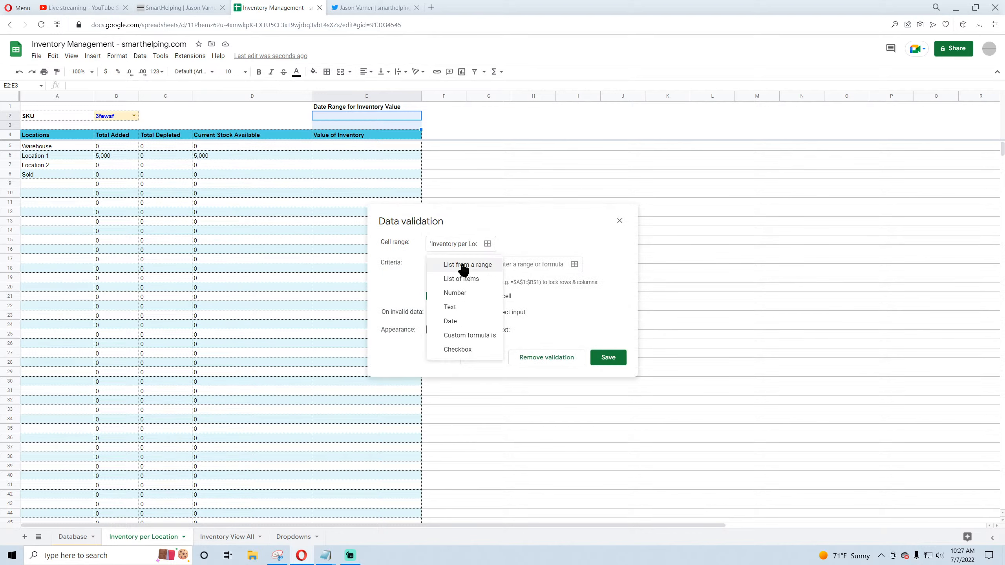
{"action": "left_click", "coordinate": [455, 316]}
{"action": "left_click", "coordinate": [607, 329]}
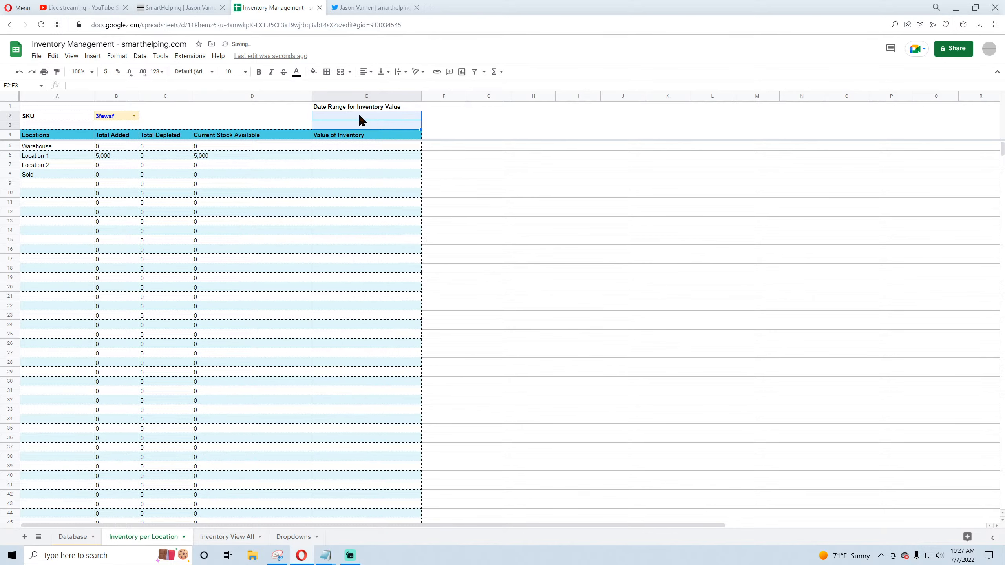
Step: Enter the start date 2022-07-01 in E2 and left-align cells E1:E3
{"action": "double_click", "coordinate": [360, 116]}
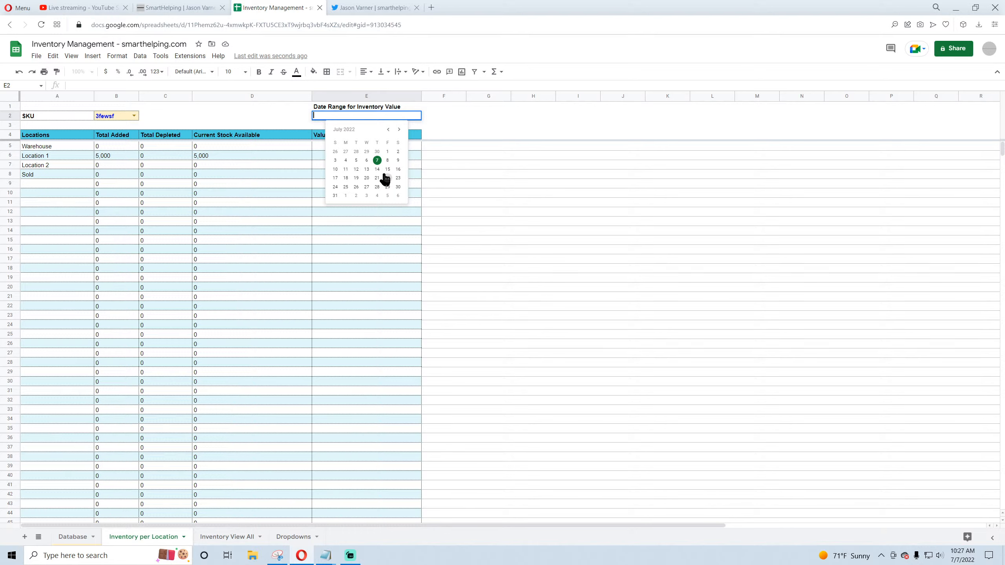
{"action": "left_click", "coordinate": [388, 151]}
{"action": "left_click_drag", "start_coordinate": [388, 110], "coordinate": [381, 126]}
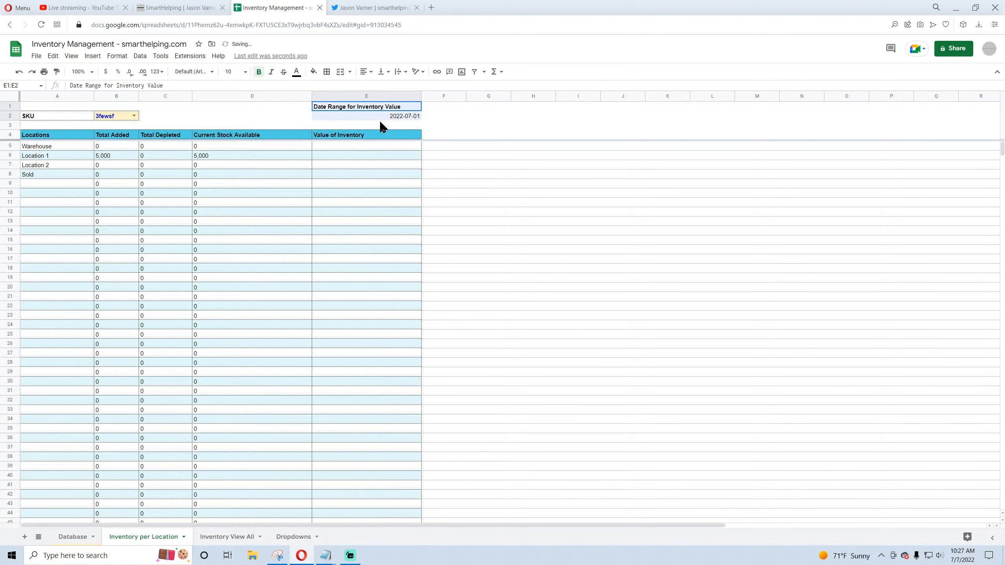
{"action": "left_click", "coordinate": [365, 72]}
{"action": "left_click", "coordinate": [365, 87]}
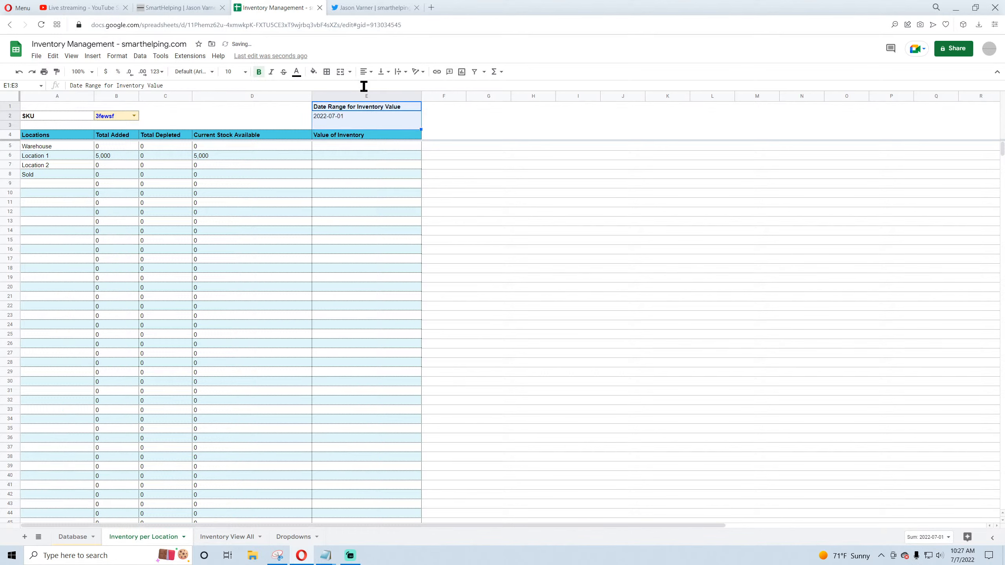
{"action": "left_click", "coordinate": [115, 117]}
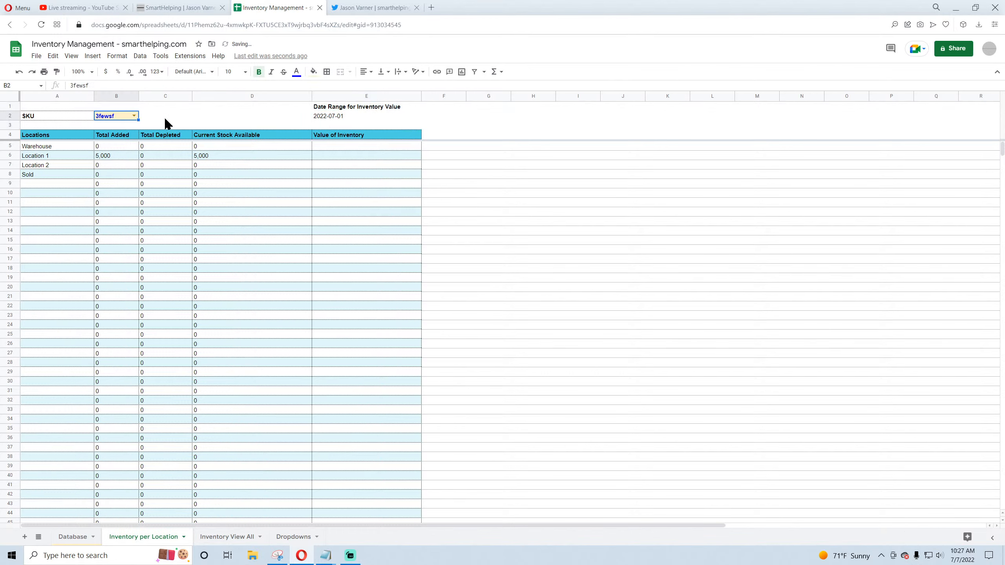
{"action": "left_click", "coordinate": [352, 117]}
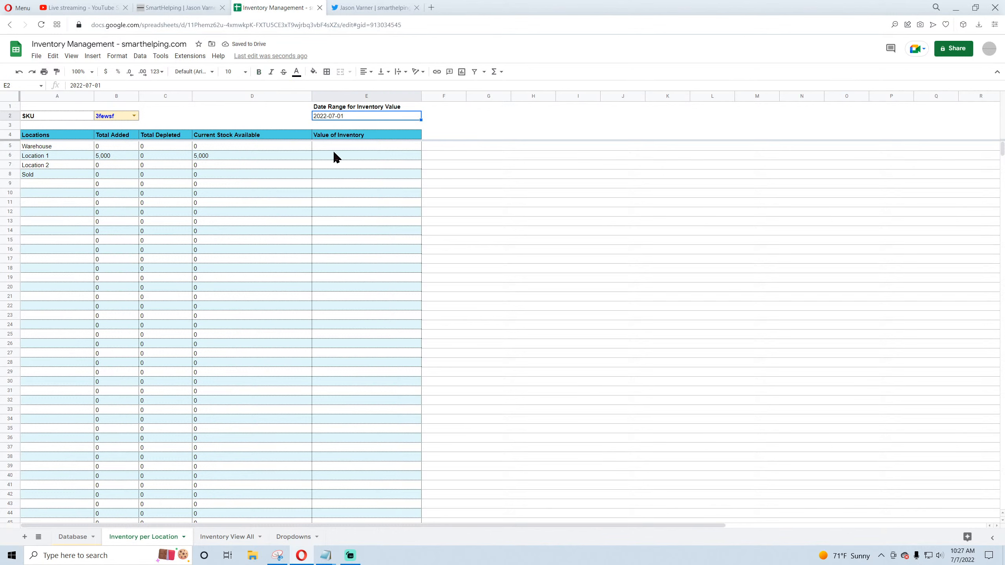
{"action": "left_click", "coordinate": [212, 148]}
{"action": "left_click", "coordinate": [218, 185]}
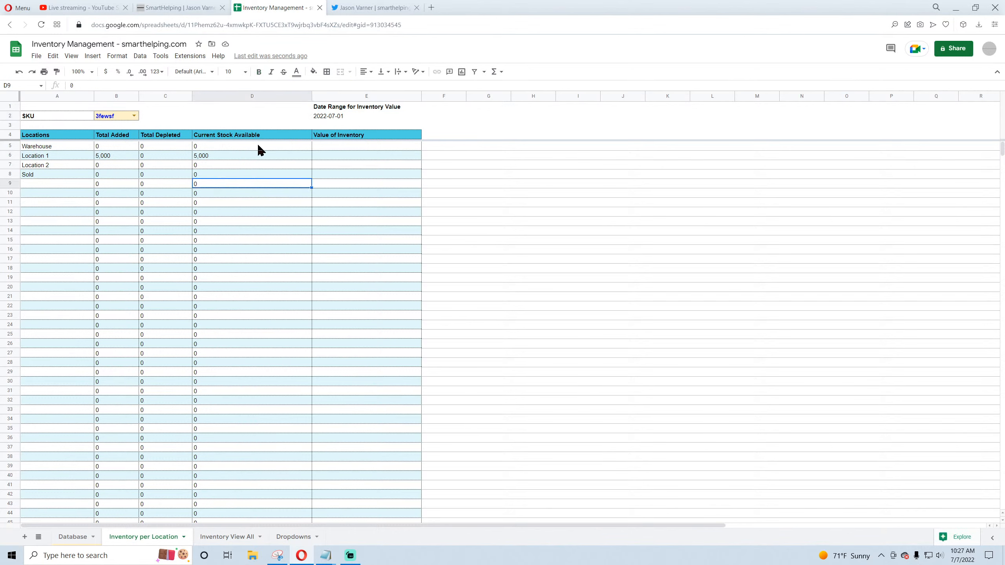
{"action": "left_click_drag", "start_coordinate": [349, 146], "coordinate": [349, 216]}
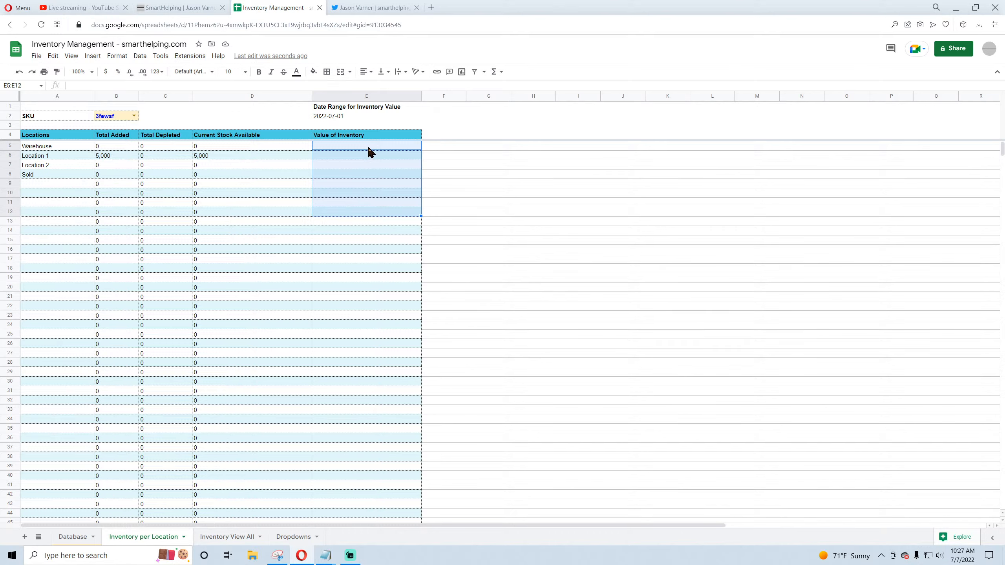
Step: Remove the row freeze and insert a blank row directly beneath the header row, above Warehouse
{"action": "right_click", "coordinate": [6, 133]}
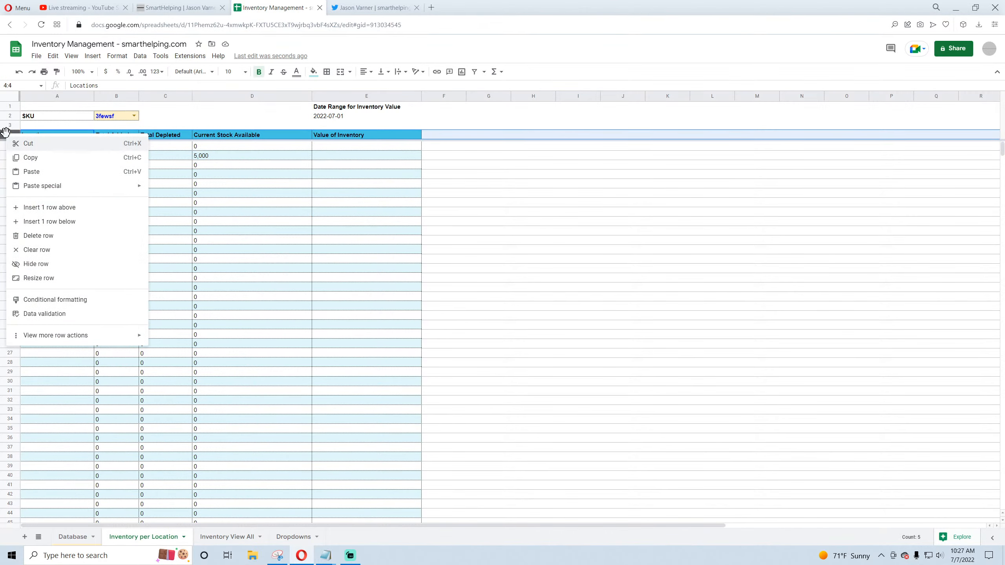
{"action": "left_click", "coordinate": [252, 212]}
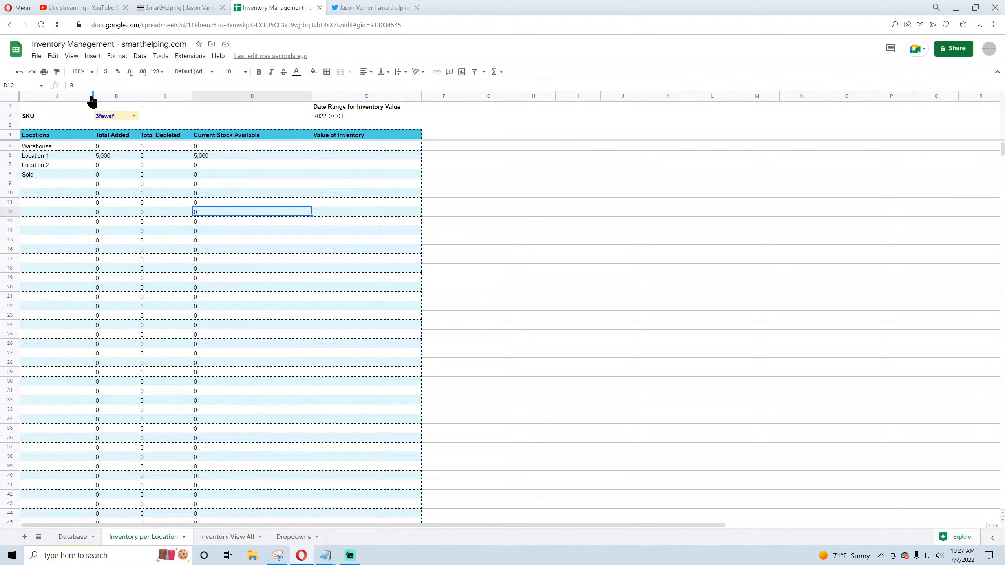
{"action": "left_click", "coordinate": [71, 55]}
{"action": "mouse_move", "coordinate": [88, 86]}
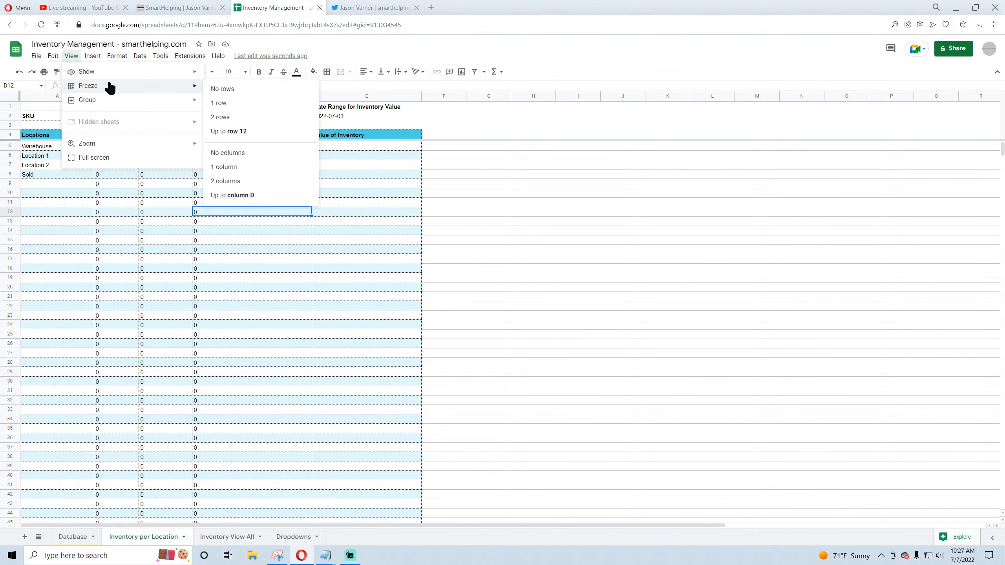
{"action": "left_click", "coordinate": [222, 89]}
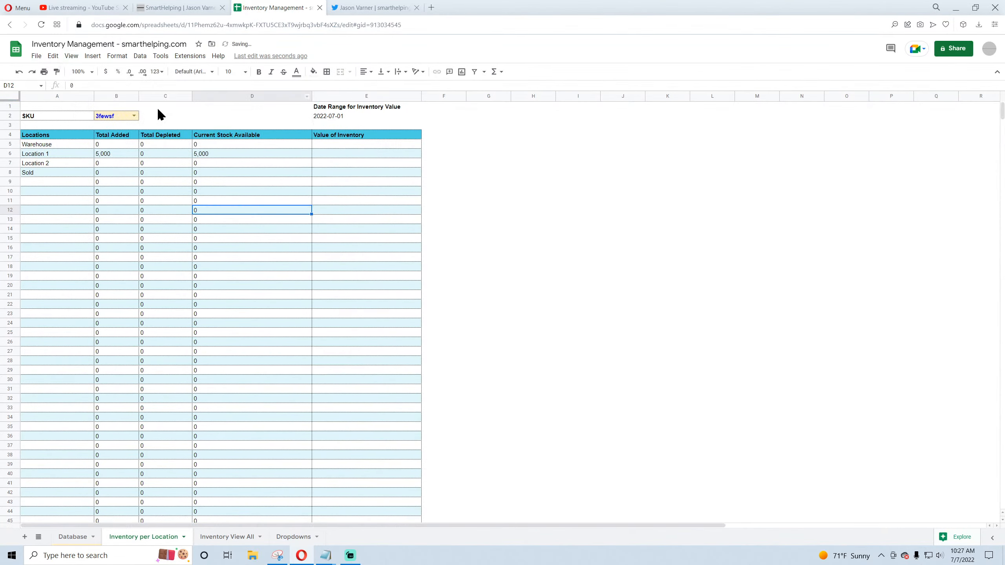
{"action": "right_click", "coordinate": [10, 150]}
{"action": "left_click", "coordinate": [40, 219]}
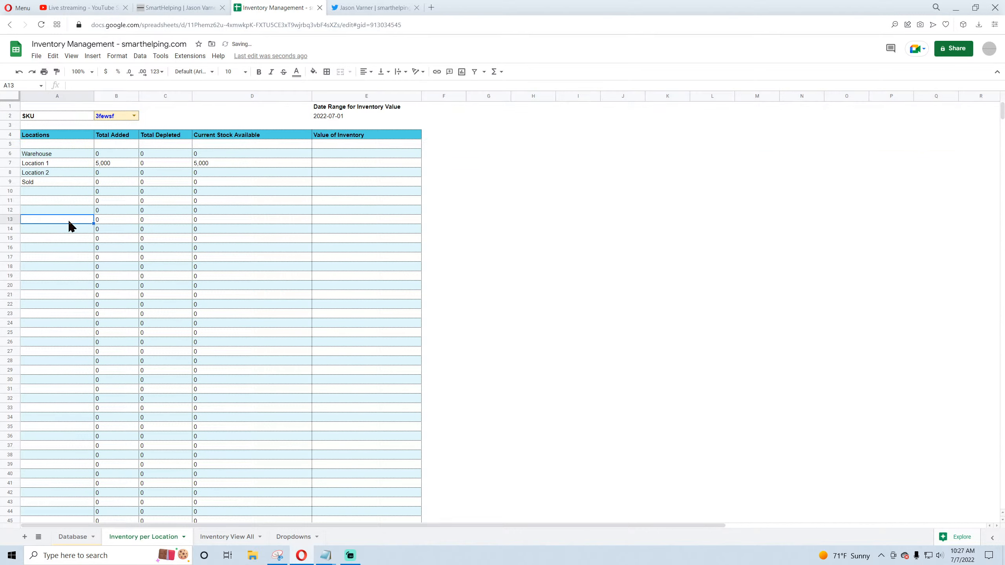
Step: Try to freeze the sheet's rows up to row 6
{"action": "left_click", "coordinate": [10, 154]}
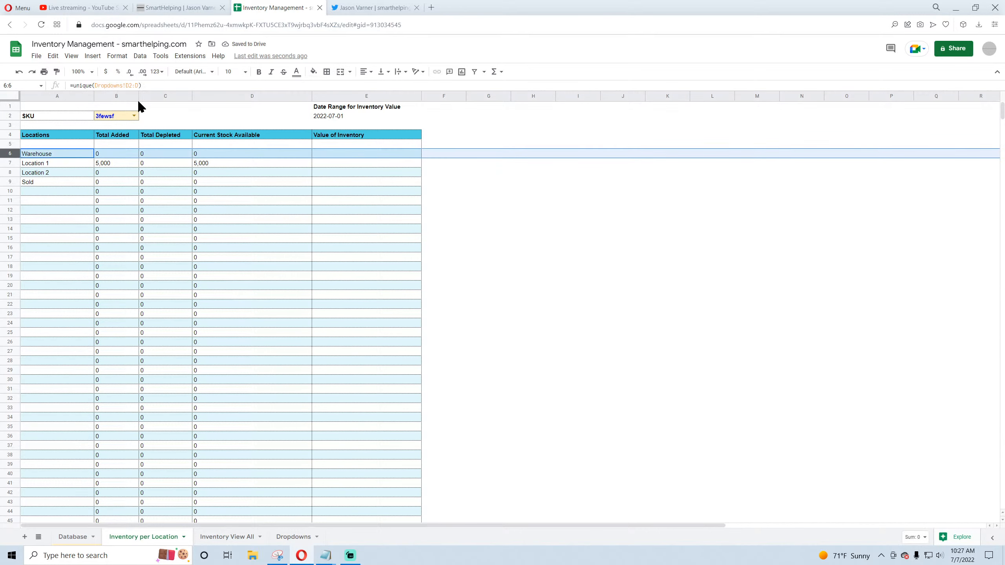
{"action": "left_click", "coordinate": [71, 56]}
{"action": "mouse_move", "coordinate": [97, 85]}
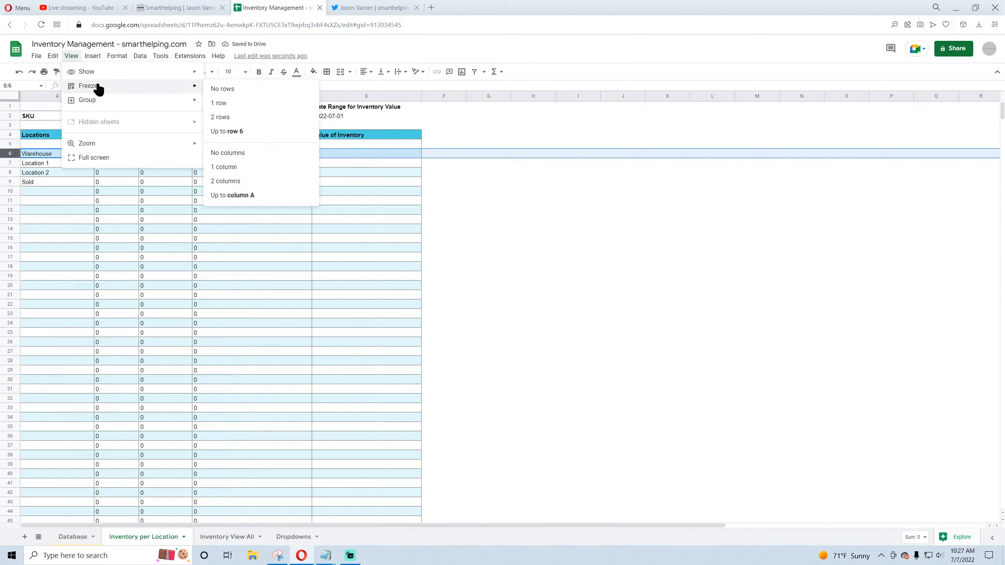
{"action": "left_click", "coordinate": [241, 133]}
{"action": "left_click", "coordinate": [71, 56]}
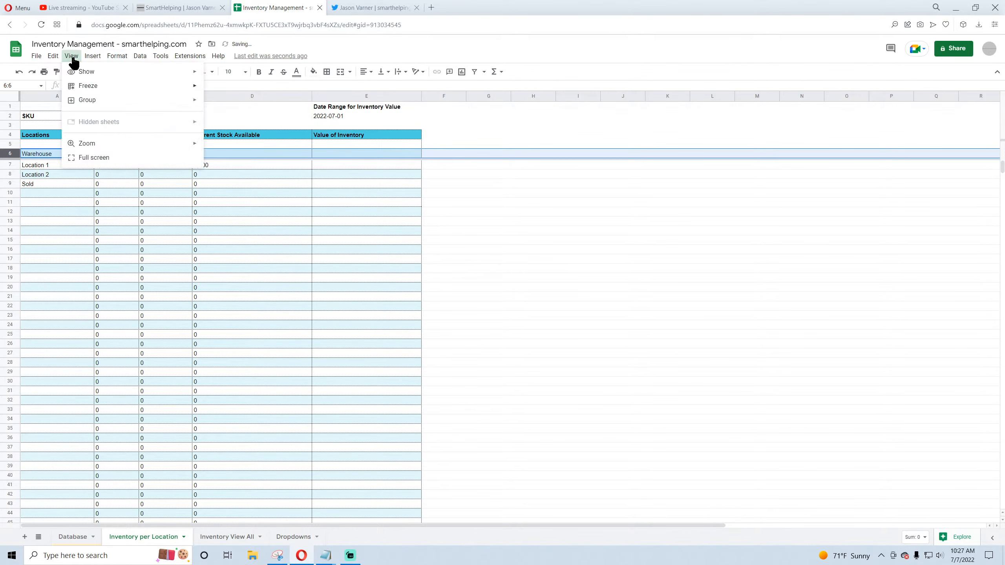
{"action": "mouse_move", "coordinate": [96, 86]}
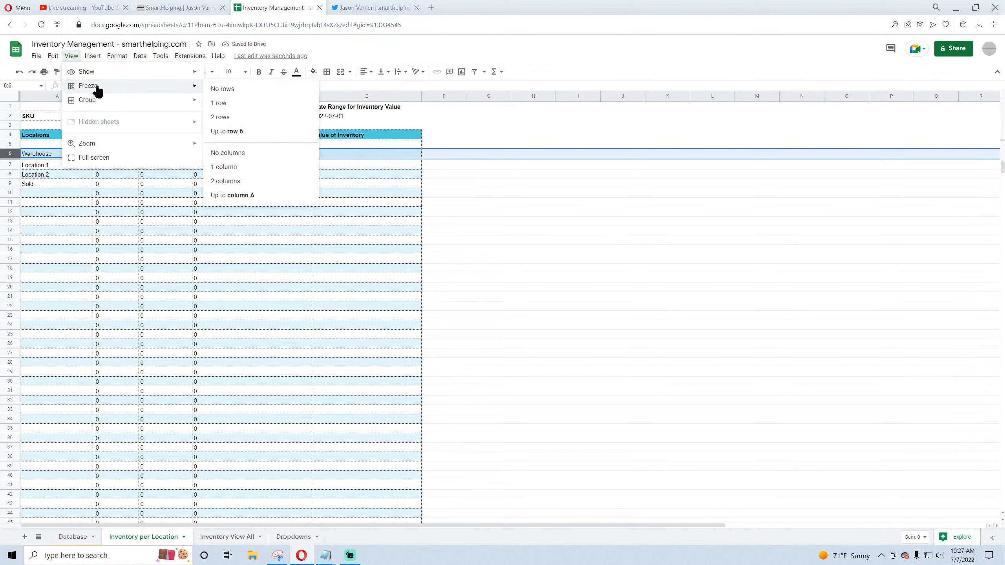
{"action": "left_click", "coordinate": [236, 133]}
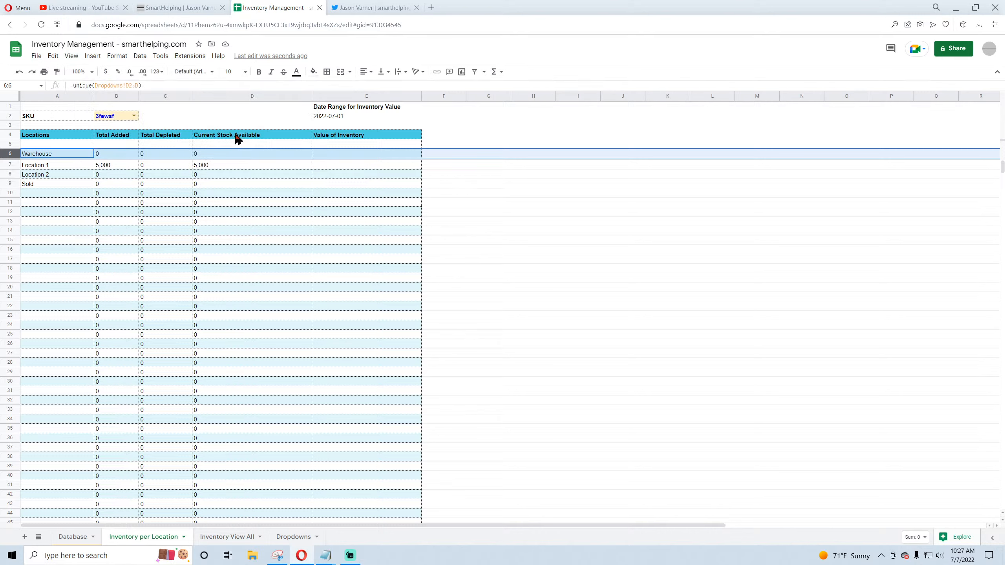
Step: Remove the freeze that extends to row 6 by setting the sheet to no frozen rows
{"action": "left_click", "coordinate": [117, 56]}
{"action": "mouse_move", "coordinate": [71, 58]}
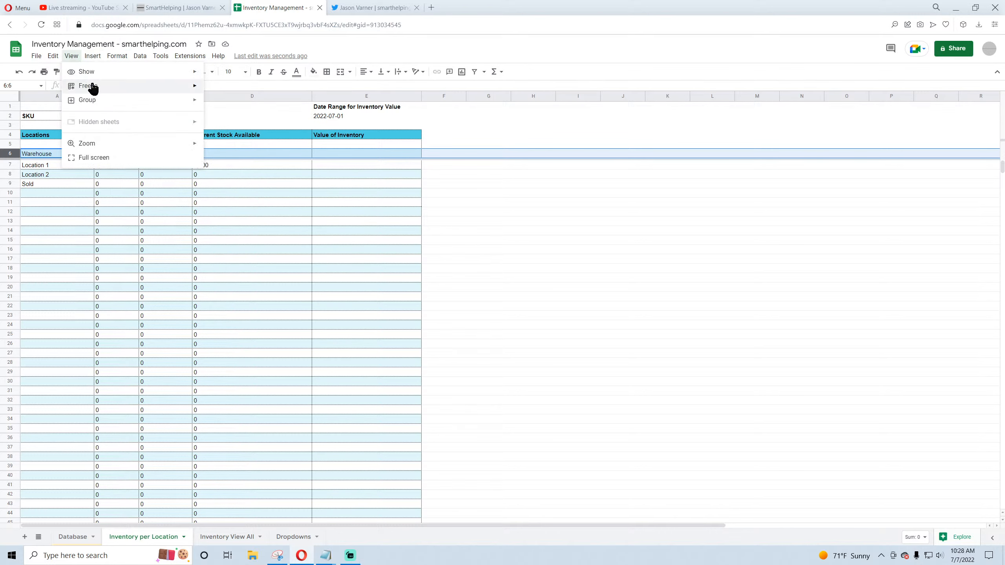
{"action": "mouse_move", "coordinate": [90, 85]}
{"action": "left_click", "coordinate": [236, 88]}
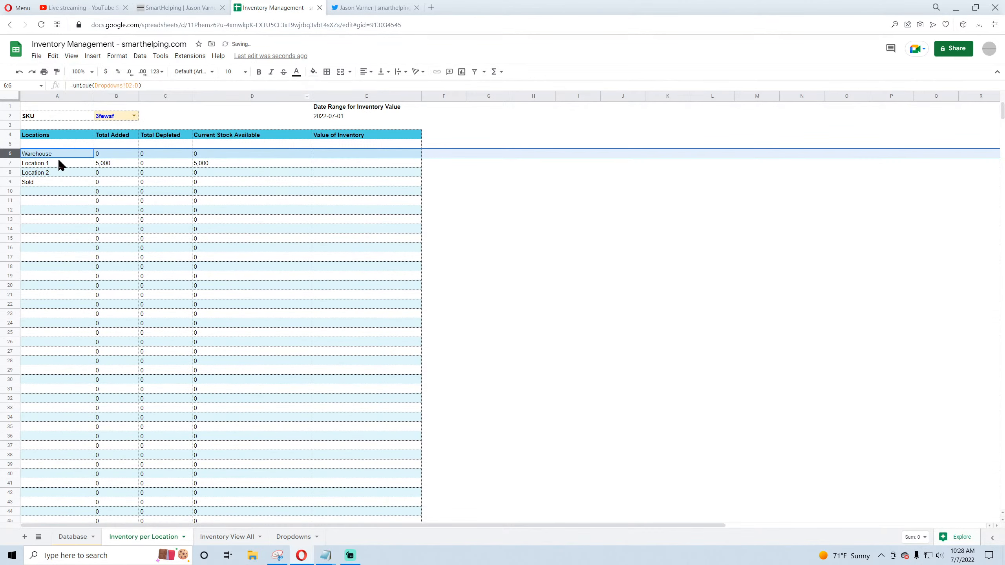
Step: Freeze the rows up to the new blank row 5
{"action": "left_click", "coordinate": [10, 144]}
{"action": "left_click", "coordinate": [71, 57]}
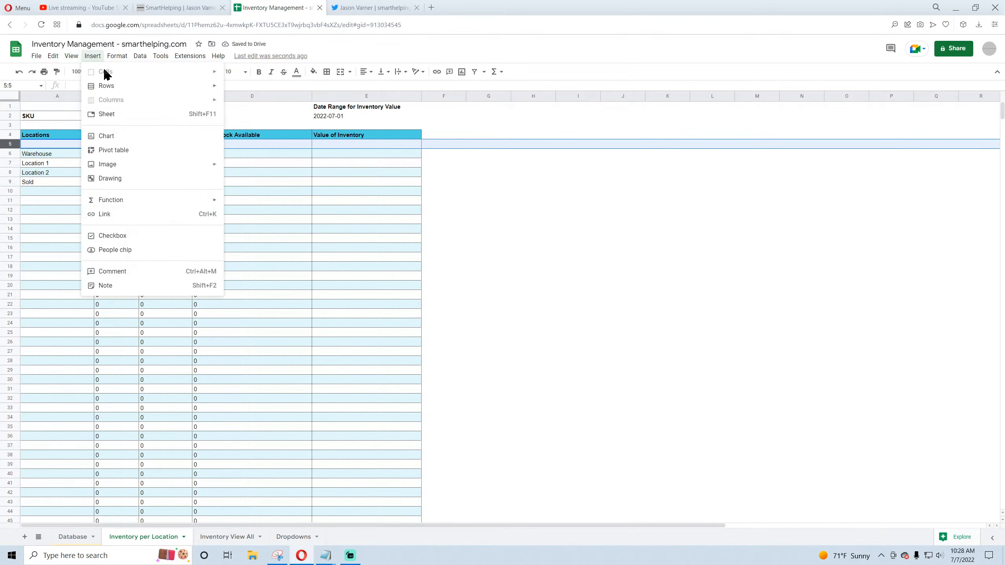
{"action": "mouse_move", "coordinate": [83, 85]}
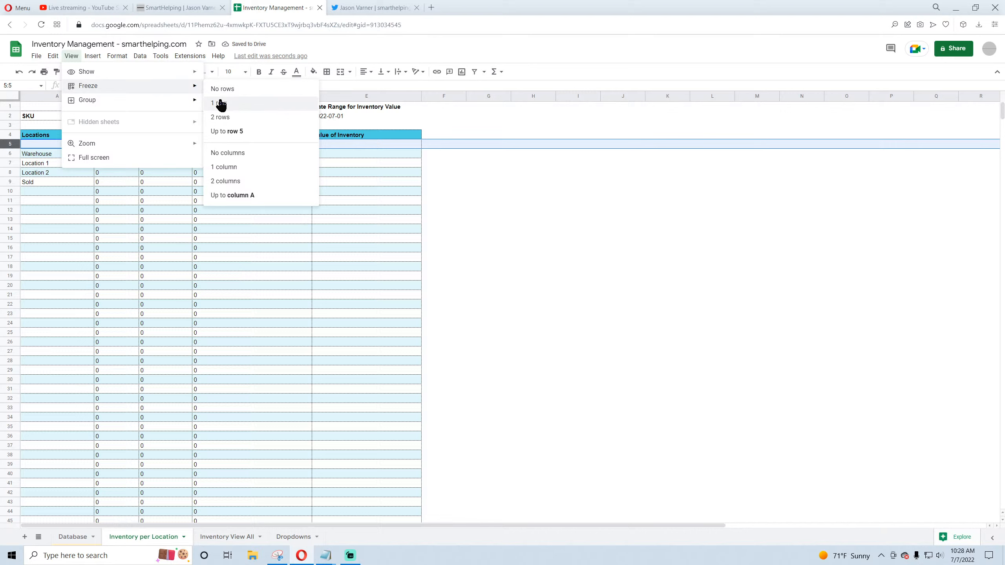
{"action": "left_click", "coordinate": [239, 131]}
{"action": "left_click", "coordinate": [531, 240]}
Step: Label A5 "TOTALS" and total the Total Added column in B5 with =SUM(B6:B)
{"action": "left_click", "coordinate": [48, 145]}
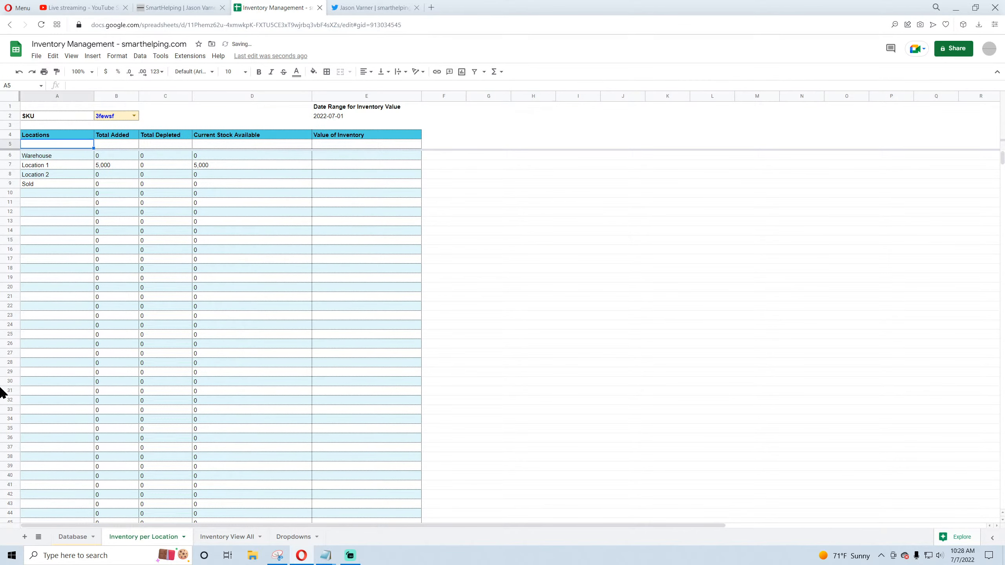
{"action": "type", "text": "TOTALS"}
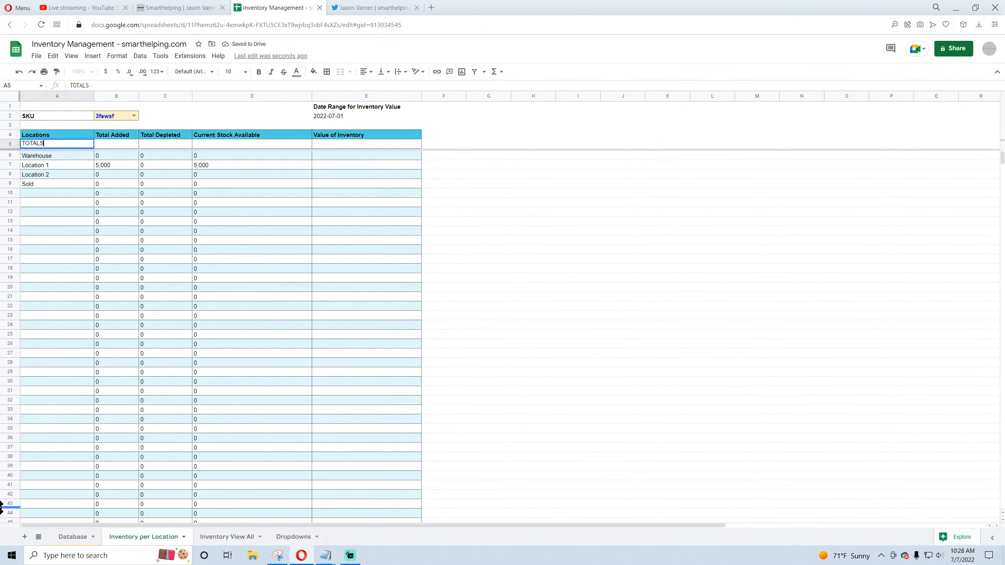
{"action": "key", "text": "Tab"}
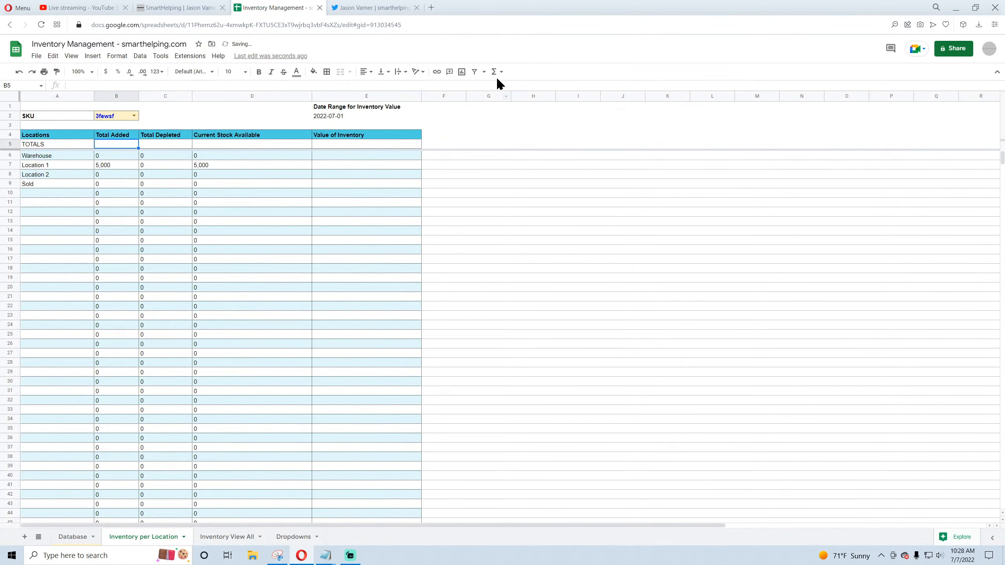
{"action": "left_click", "coordinate": [495, 73]}
{"action": "left_click", "coordinate": [507, 88]}
{"action": "left_click_drag", "start_coordinate": [117, 156], "coordinate": [117, 166]}
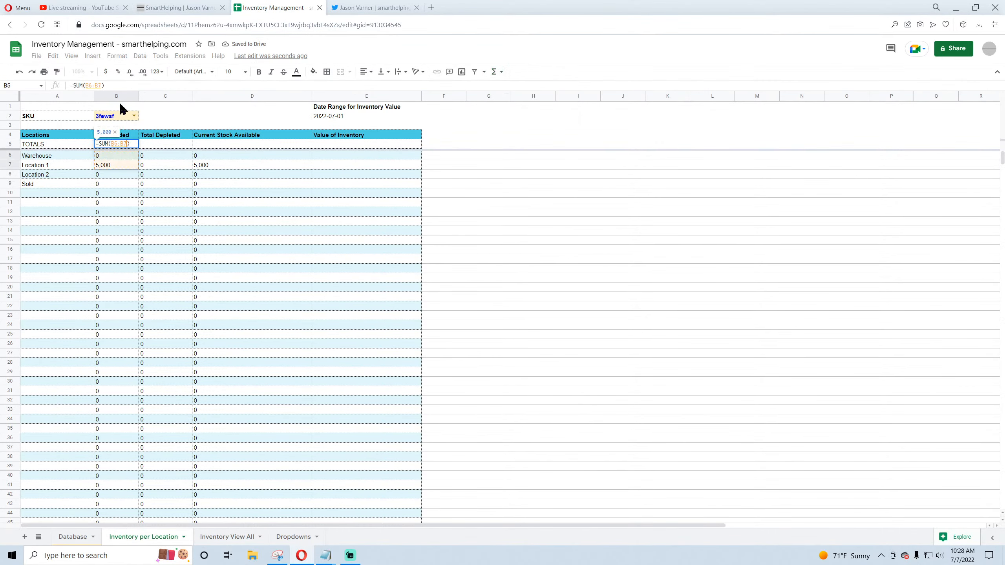
{"action": "key", "text": "Return"}
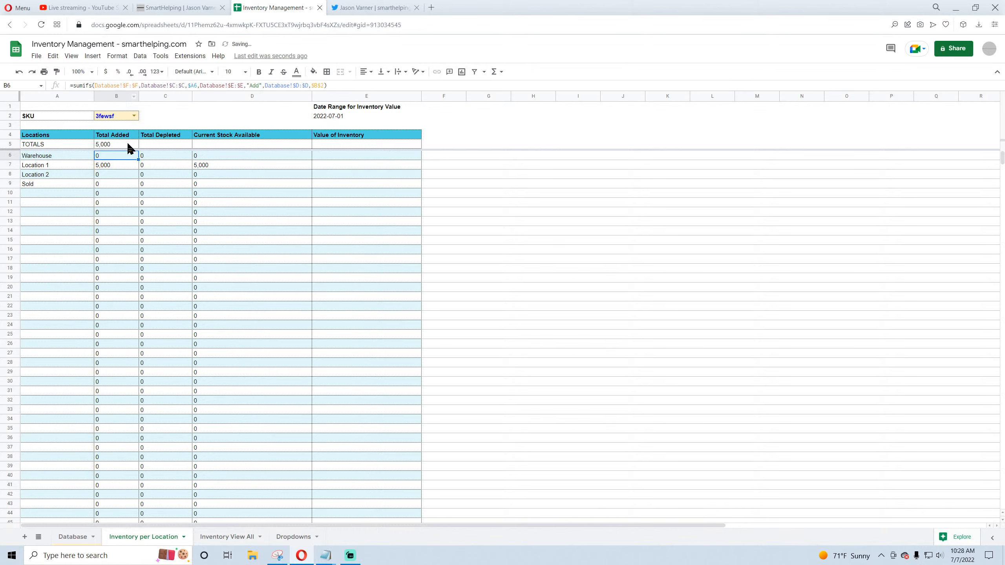
Step: Fill the B5 total formula across to C5:D5 for Total Depleted and Current Stock Available
{"action": "left_click", "coordinate": [128, 144]}
{"action": "left_click_drag", "start_coordinate": [138, 149], "coordinate": [234, 148]}
{"action": "left_click", "coordinate": [171, 147]}
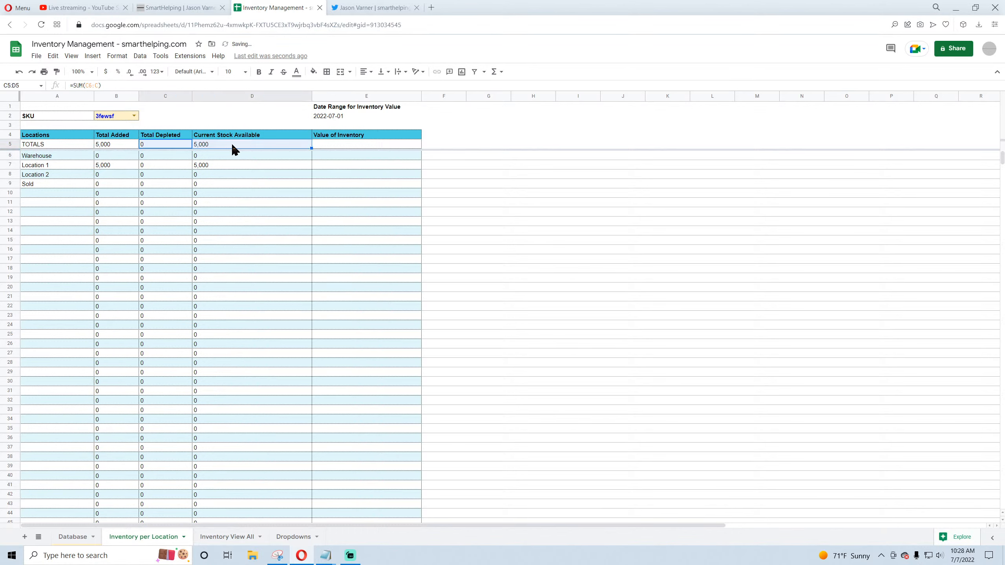
{"action": "left_click", "coordinate": [233, 147]}
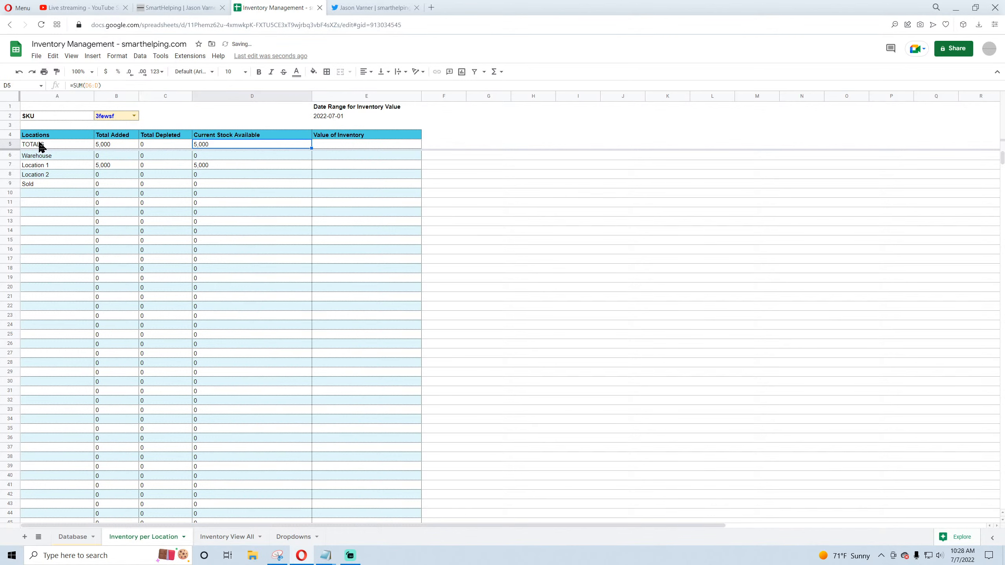
Step: Make the TOTALS row bold across A5:E5
{"action": "left_click_drag", "start_coordinate": [41, 146], "coordinate": [343, 147]}
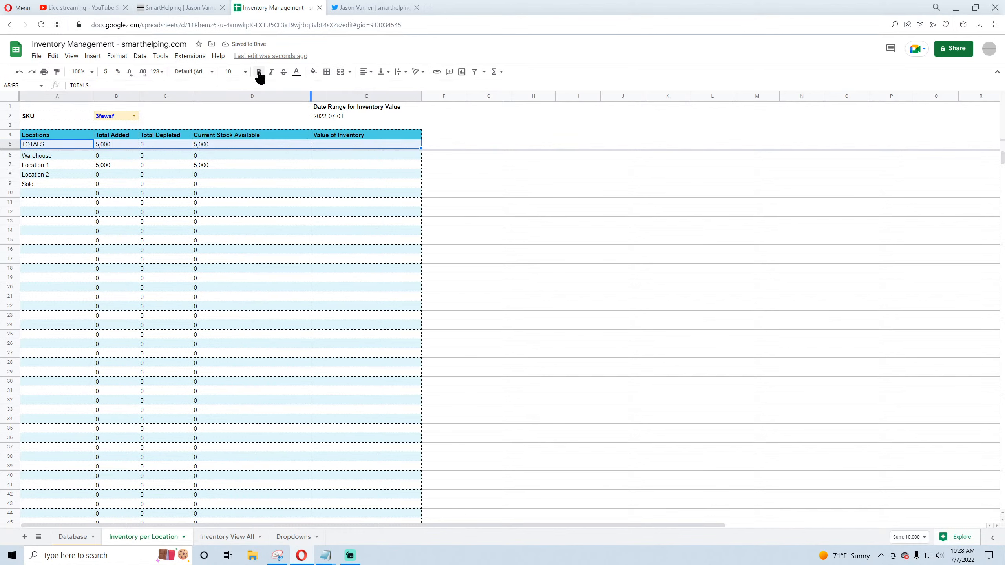
{"action": "left_click", "coordinate": [259, 72]}
{"action": "left_click", "coordinate": [343, 147]}
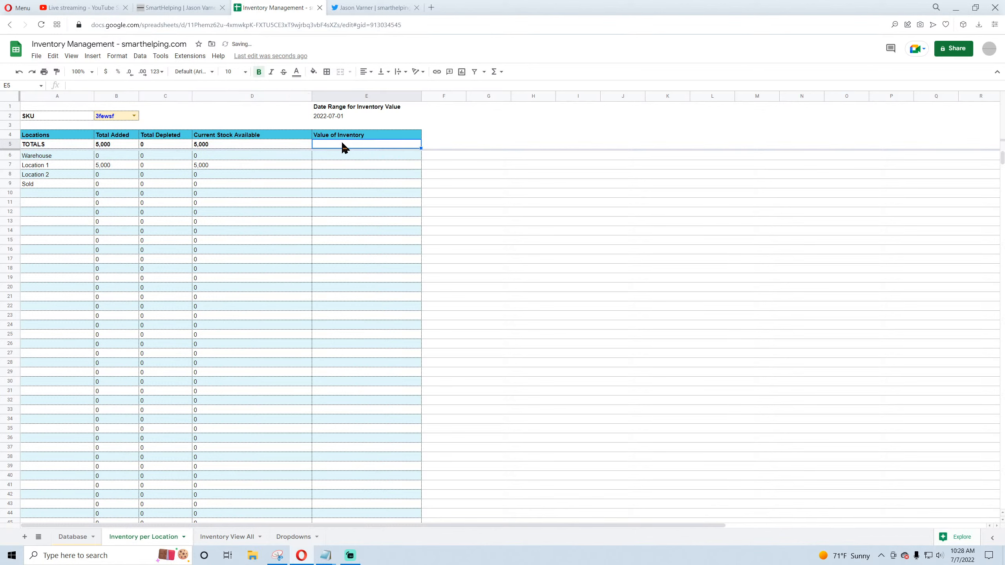
Step: Set the text color of the date cells E2:E3 to blue
{"action": "left_click", "coordinate": [340, 117]}
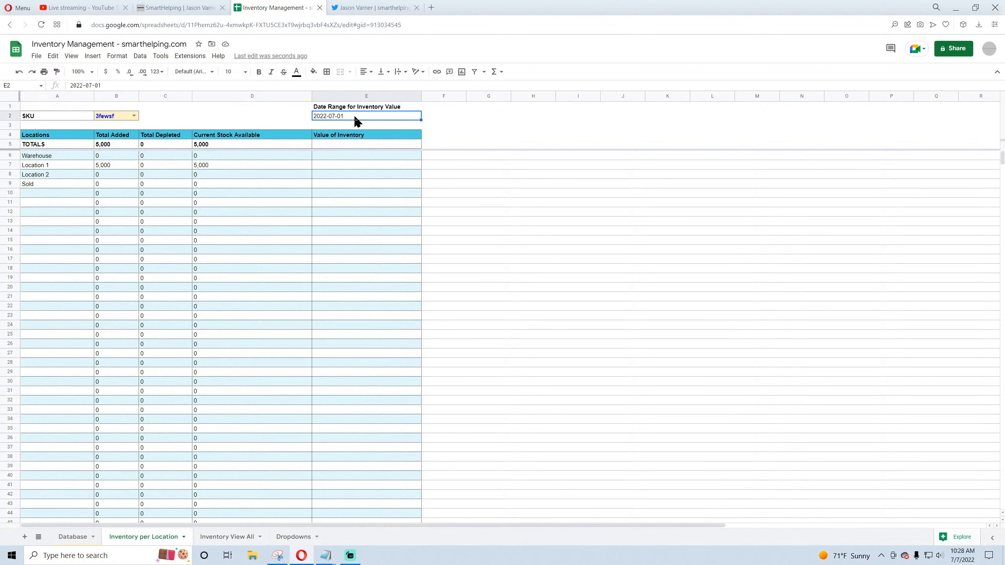
{"action": "left_click_drag", "start_coordinate": [353, 117], "coordinate": [353, 126]}
{"action": "left_click", "coordinate": [297, 72]}
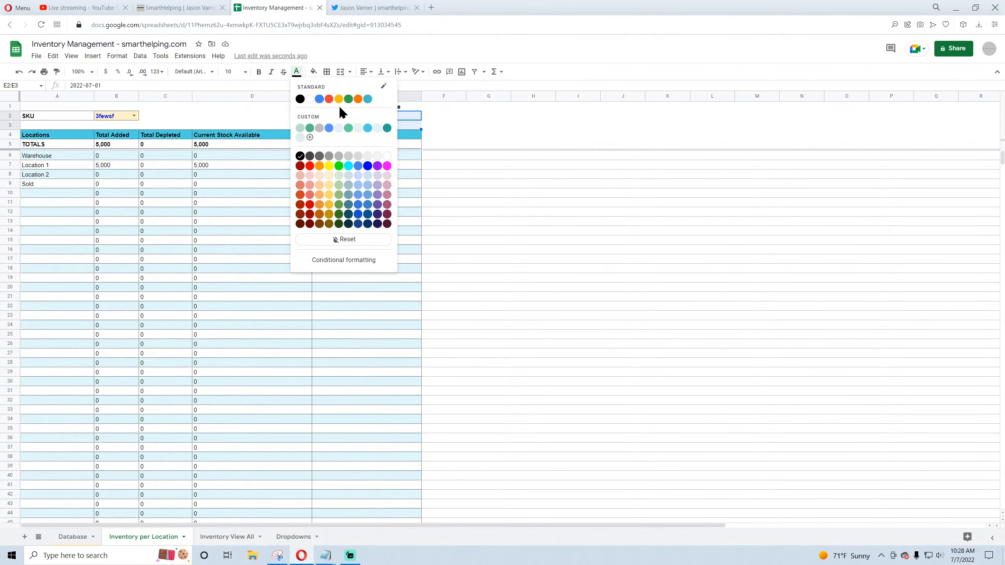
{"action": "left_click", "coordinate": [367, 167]}
{"action": "left_click", "coordinate": [518, 195]}
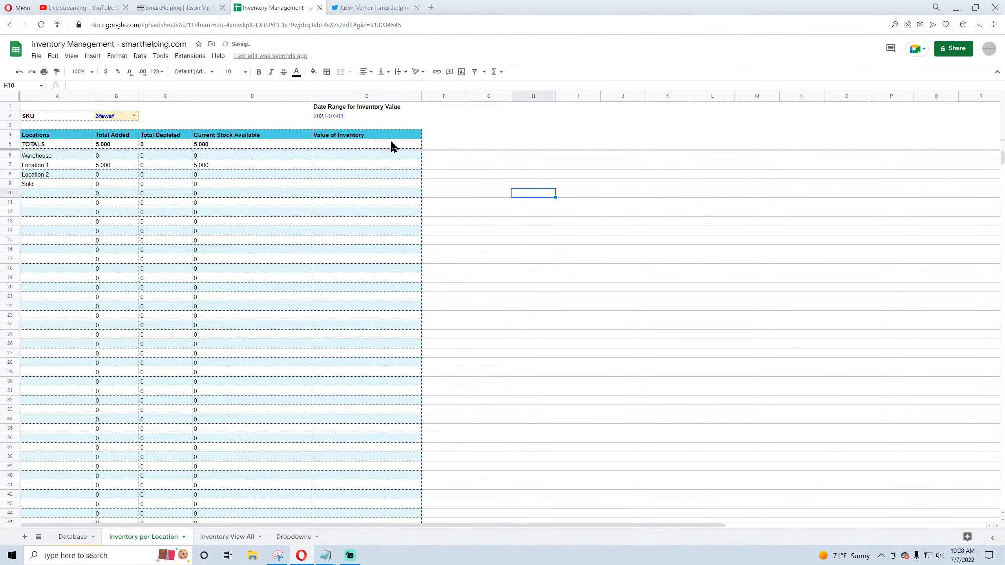
Step: Pick July 31, 2022 as the end date of the inventory value range in E3
{"action": "left_click", "coordinate": [346, 116]}
{"action": "double_click", "coordinate": [343, 126]}
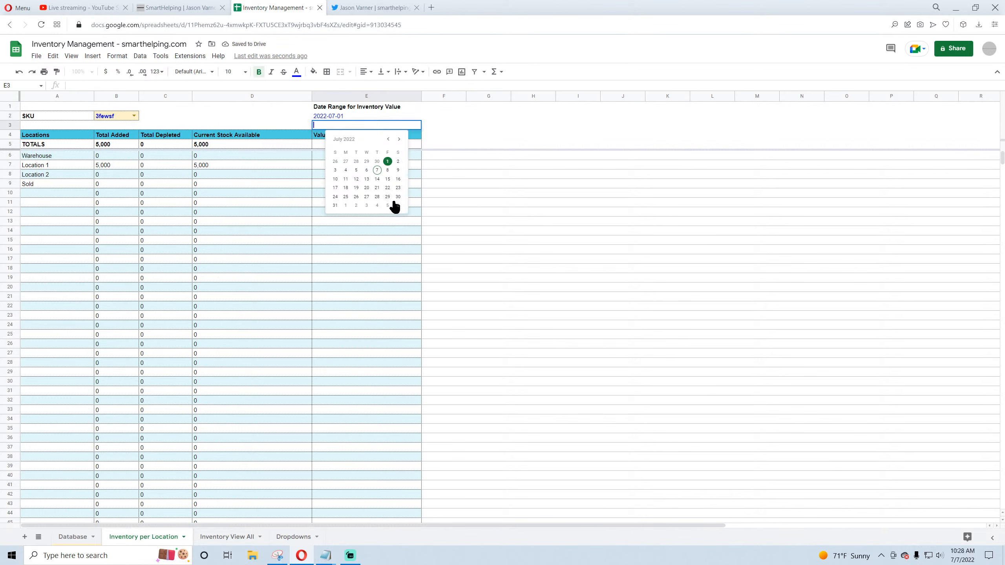
{"action": "left_click", "coordinate": [334, 205]}
{"action": "left_click", "coordinate": [339, 114]}
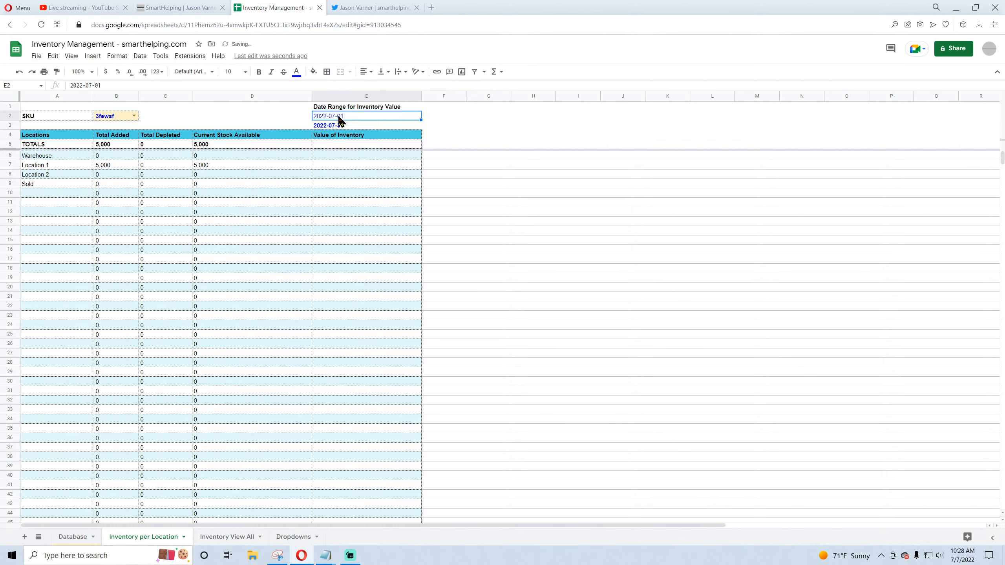
Step: Remove the bold formatting from the end date in E3
{"action": "left_click", "coordinate": [337, 125]}
{"action": "left_click", "coordinate": [258, 73]}
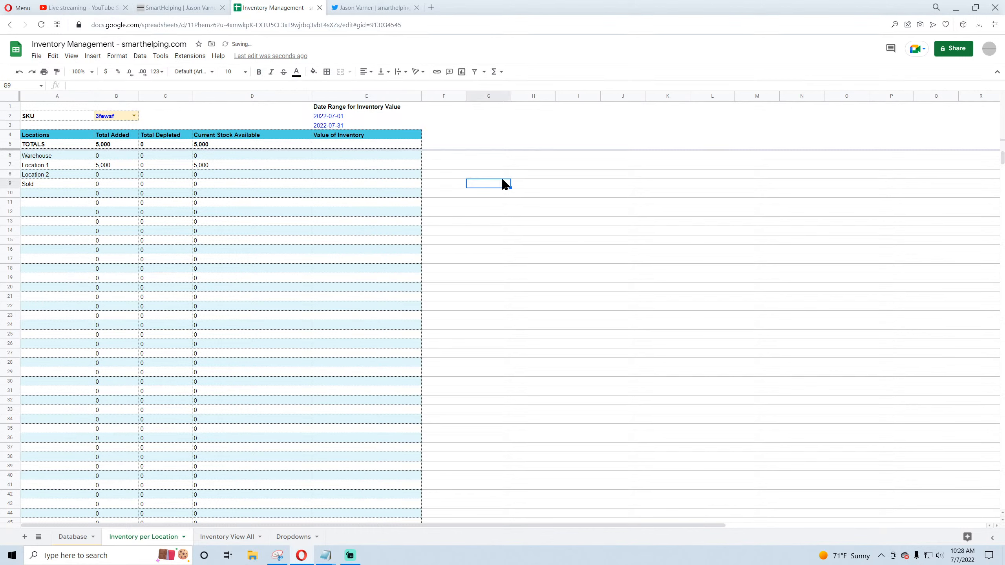
{"action": "left_click", "coordinate": [347, 115]}
{"action": "left_click", "coordinate": [344, 145]}
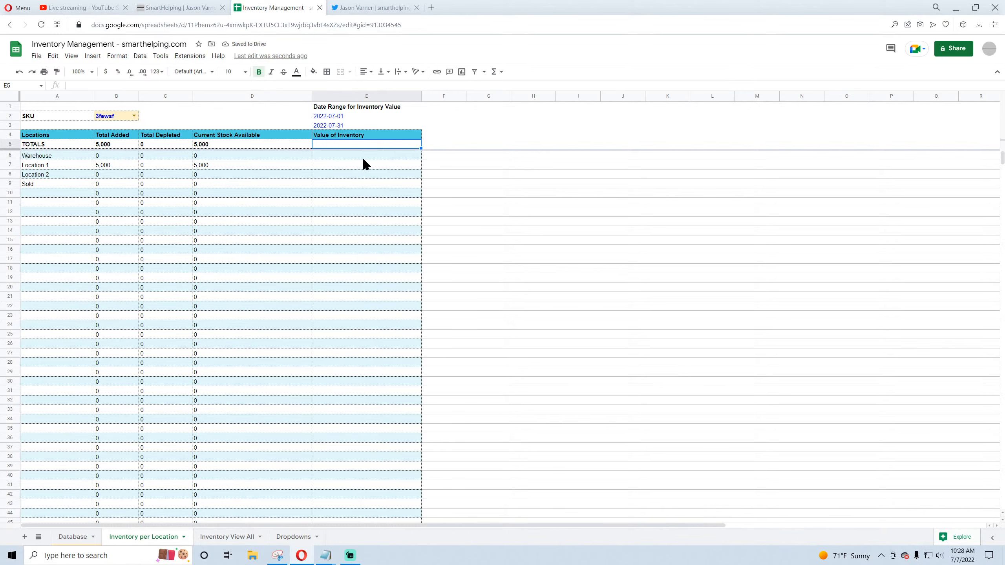
{"action": "left_click", "coordinate": [346, 158]}
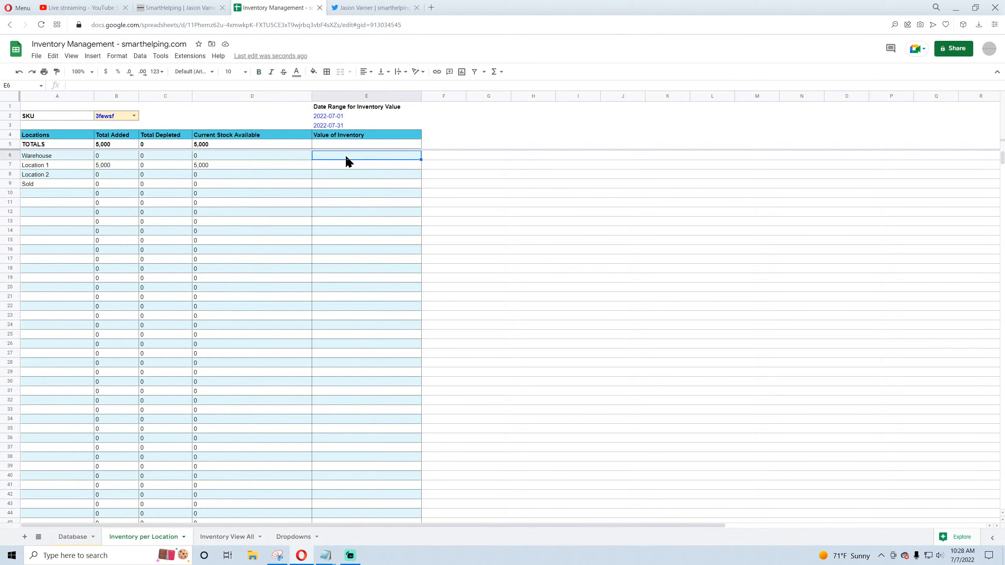
Step: Enter the heading "Weighted Average Cost per Unit" in F1, beside the date range heading
{"action": "left_click", "coordinate": [433, 114]}
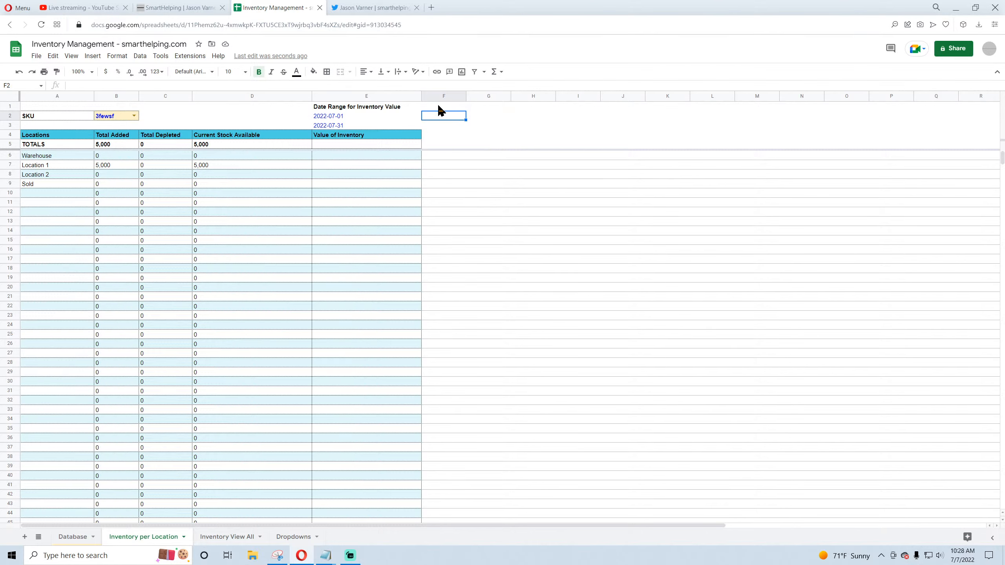
{"action": "left_click", "coordinate": [437, 106]}
{"action": "type", "text": "Weighte"}
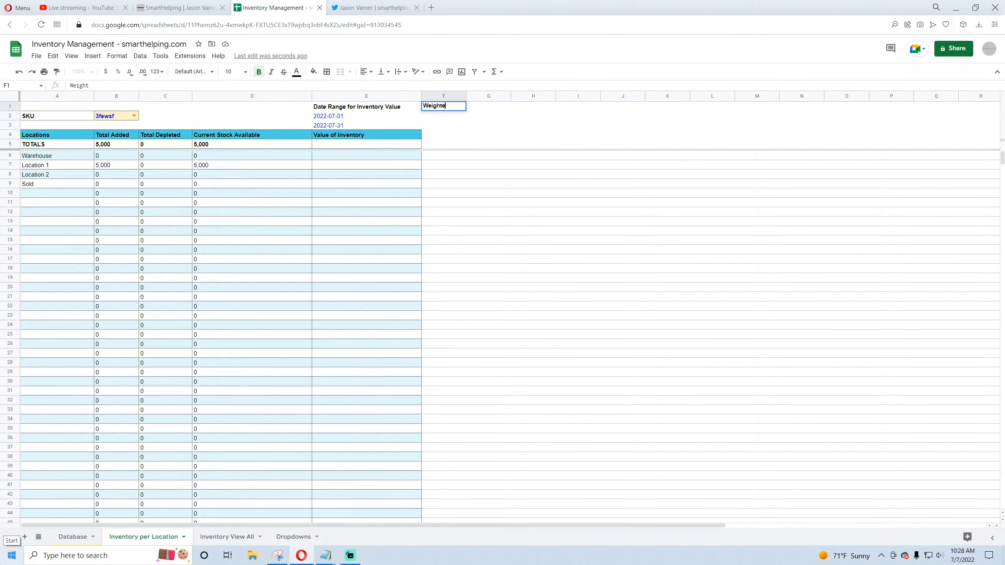
{"action": "type", "text": "d Average Cost per Unit"}
{"action": "key", "text": "Return"}
Step: Start a SUMIFS formula in F2 with the Total Cost column, Database!G:G, as the sum range
{"action": "type", "text": "=su"}
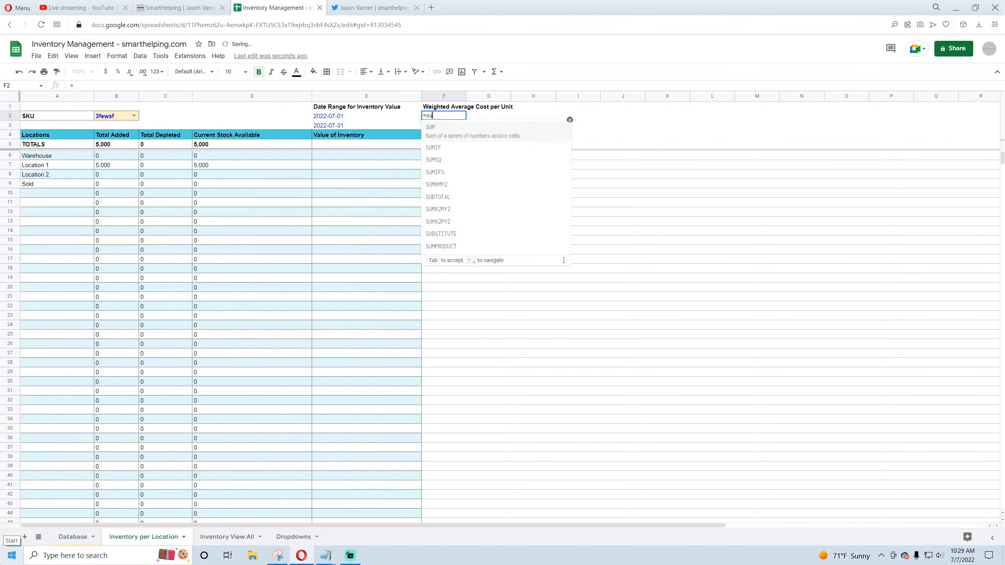
{"action": "type", "text": "mifs("}
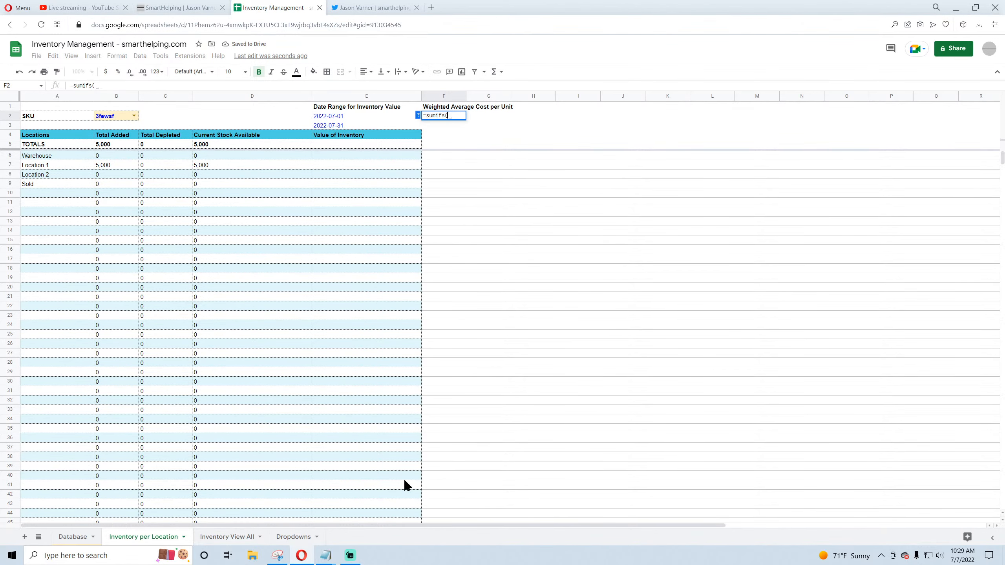
{"action": "left_click", "coordinate": [73, 537]}
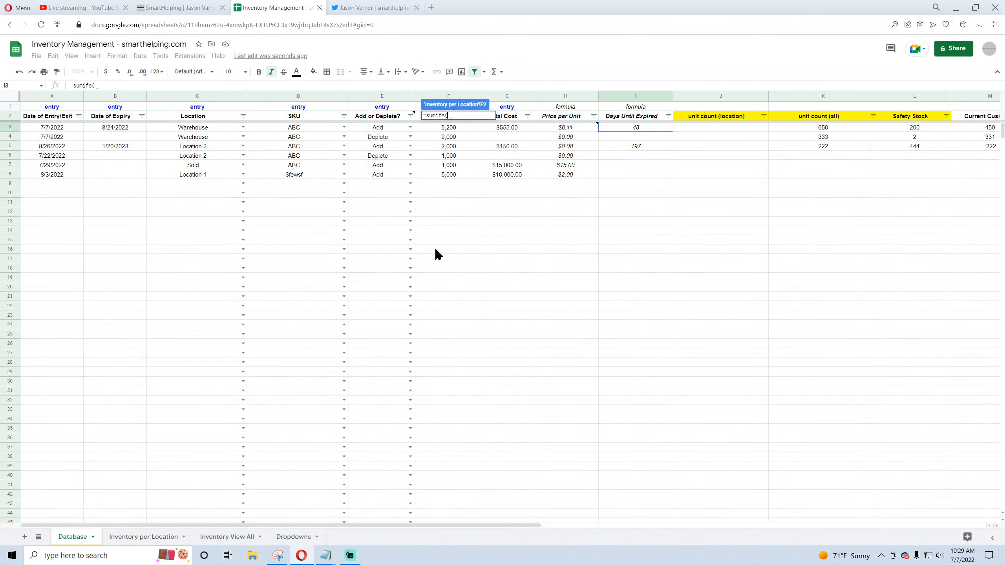
{"action": "left_click", "coordinate": [510, 97]}
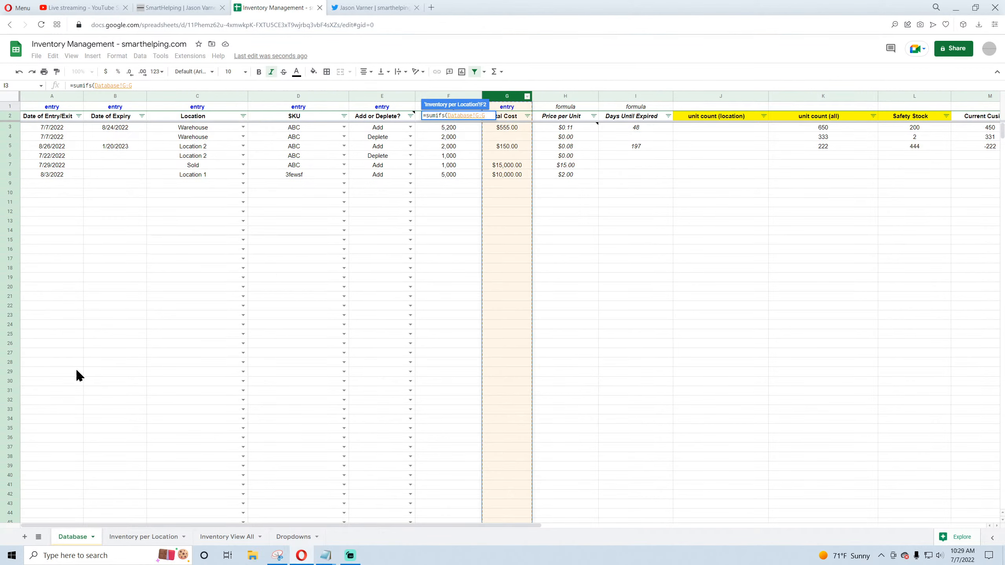
{"action": "type", "text": ","}
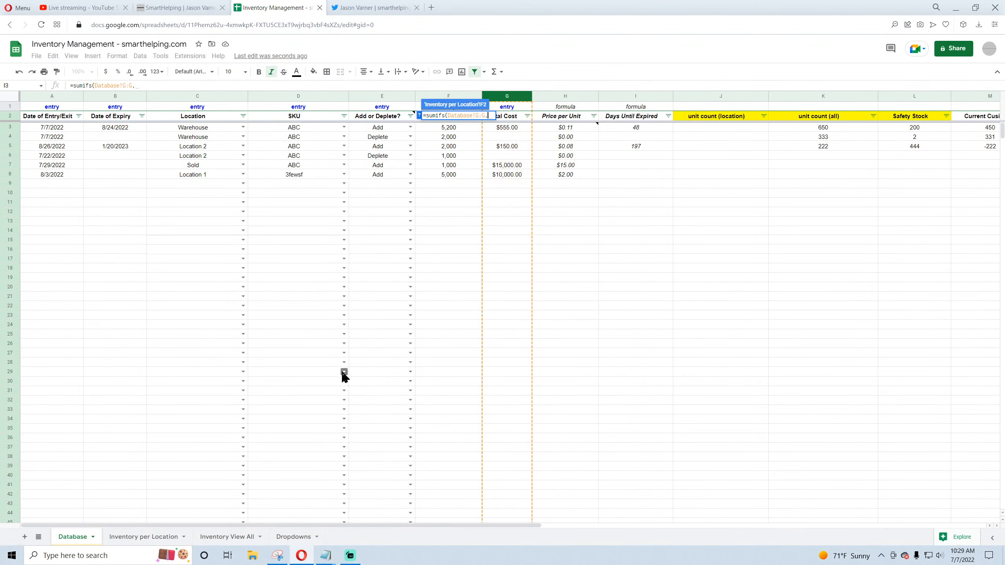
Step: Add the SKU criterion to the F2 formula, matching Database!D:D to the selected SKU in B2
{"action": "left_click", "coordinate": [298, 98]}
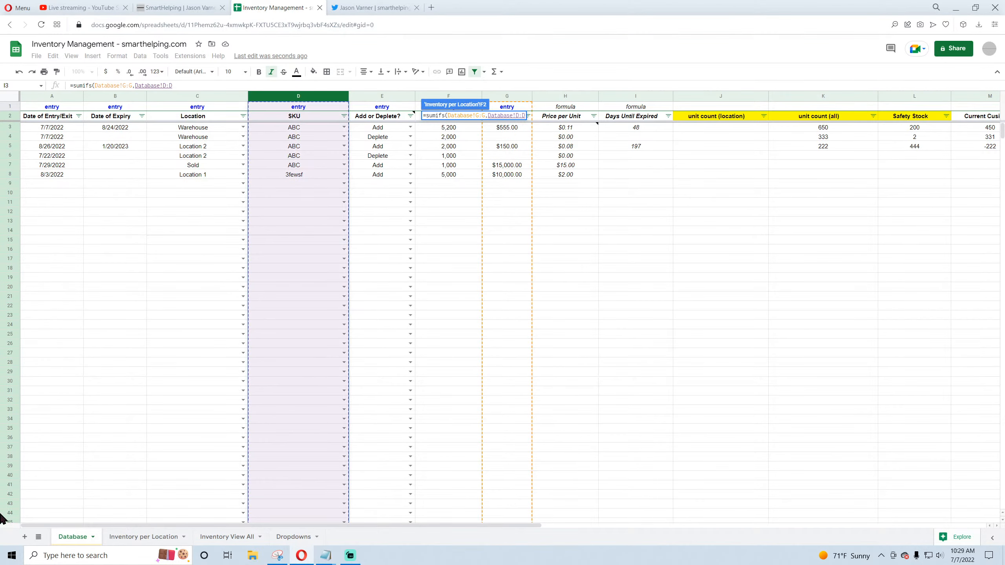
{"action": "type", "text": ","}
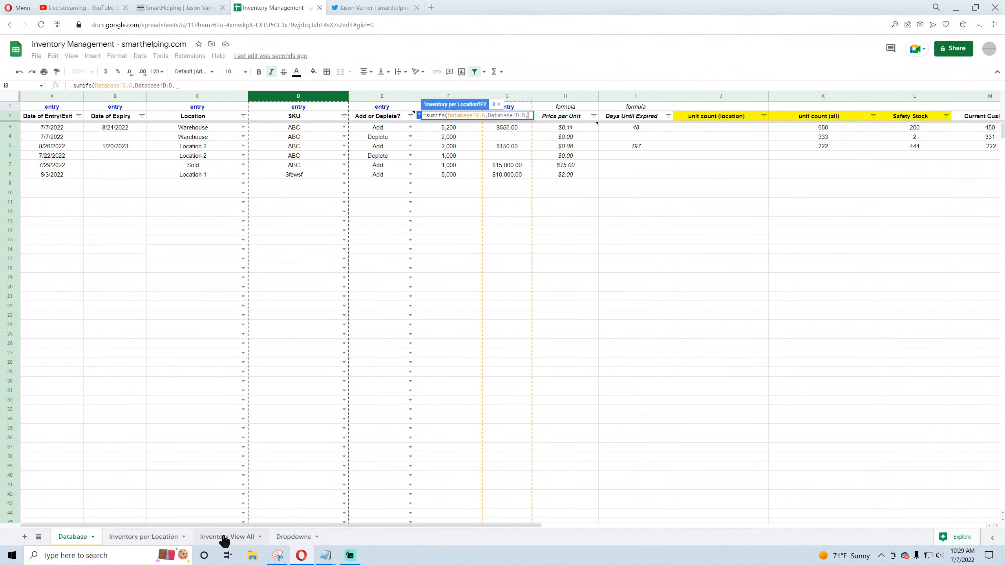
{"action": "left_click", "coordinate": [158, 537]}
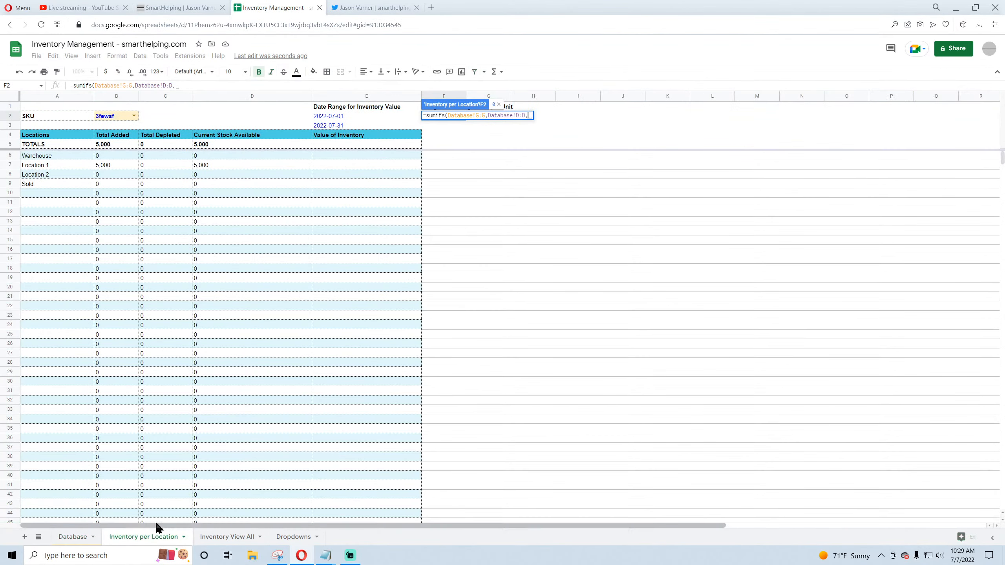
{"action": "left_click", "coordinate": [119, 115]}
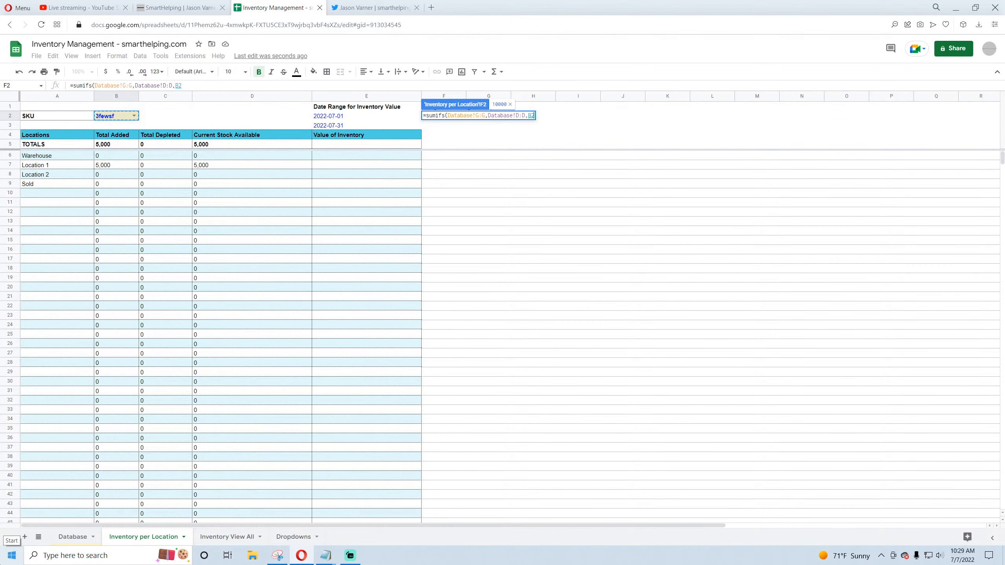
{"action": "type", "text": ","}
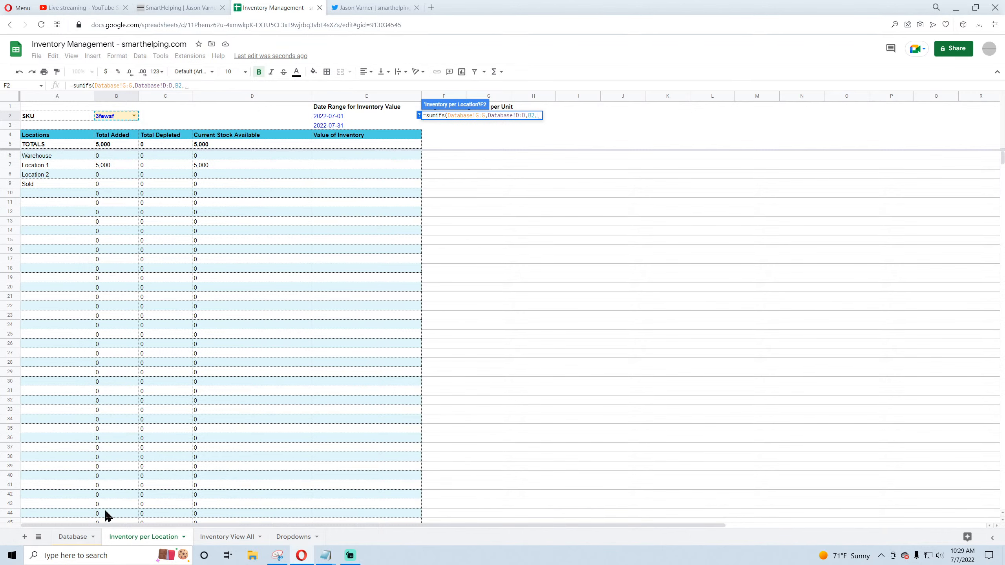
{"action": "left_click", "coordinate": [75, 538]}
{"action": "key", "text": "Return"}
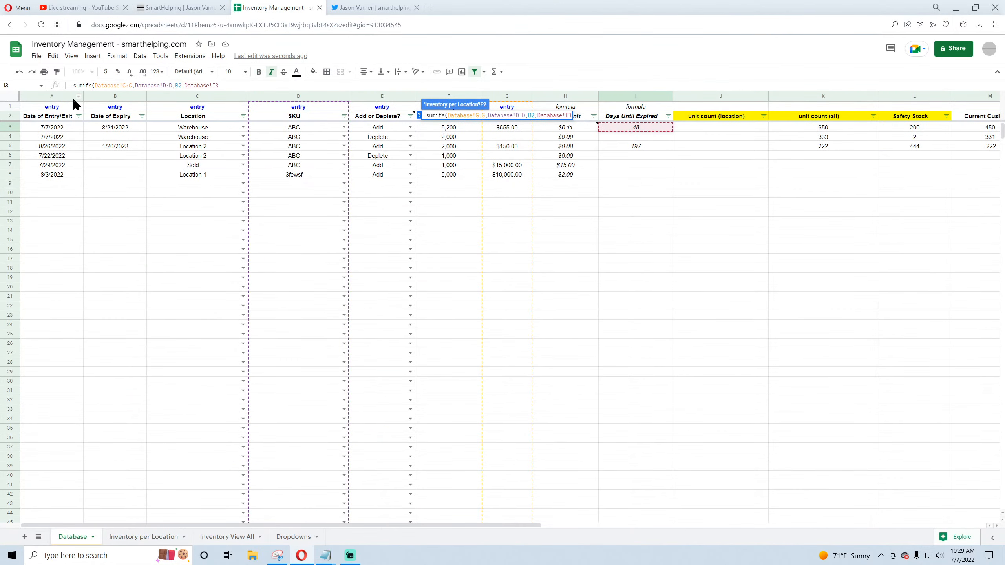
{"action": "left_click", "coordinate": [235, 88]}
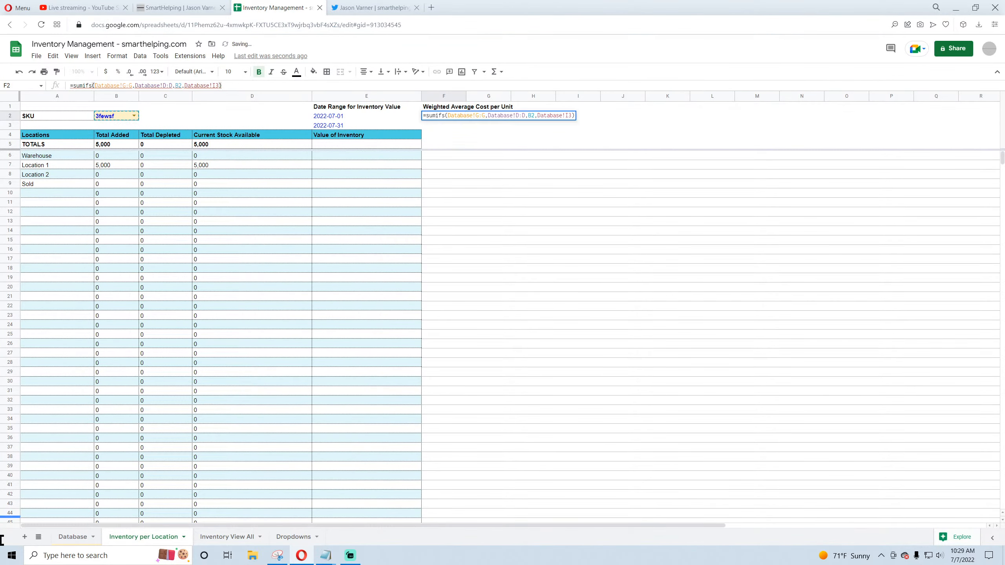
{"action": "key", "text": "BackSpace"}
{"action": "key", "text": "BackSpace"}
{"action": "key", "text": "BackSpace"}
{"action": "key", "text": "BackSpace"}
{"action": "key", "text": "BackSpace"}
{"action": "key", "text": "BackSpace"}
{"action": "key", "text": "BackSpace"}
{"action": "key", "text": "BackSpace"}
{"action": "key", "text": "BackSpace"}
{"action": "key", "text": "BackSpace"}
{"action": "key", "text": "BackSpace"}
{"action": "key", "text": "BackSpace"}
{"action": "key", "text": "BackSpace"}
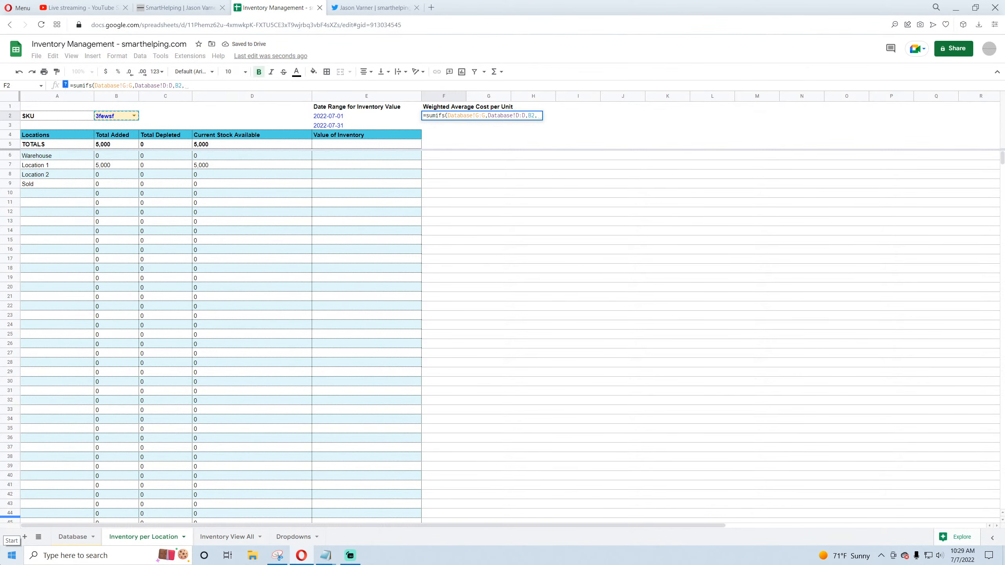
Step: Add the start date criterion to the F2 formula: Database!A:A with ">="&E2
{"action": "left_click", "coordinate": [74, 536]}
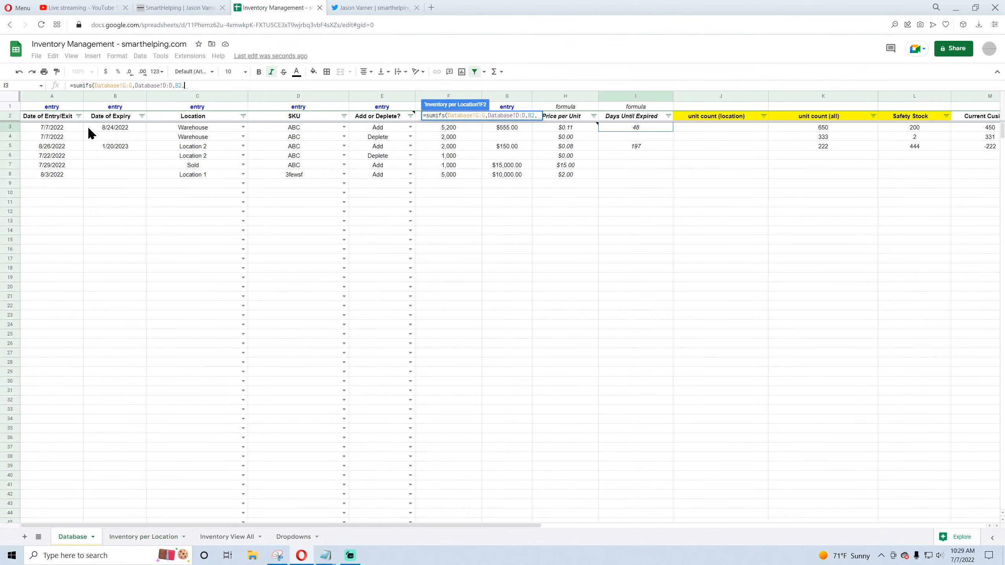
{"action": "left_click", "coordinate": [62, 100]}
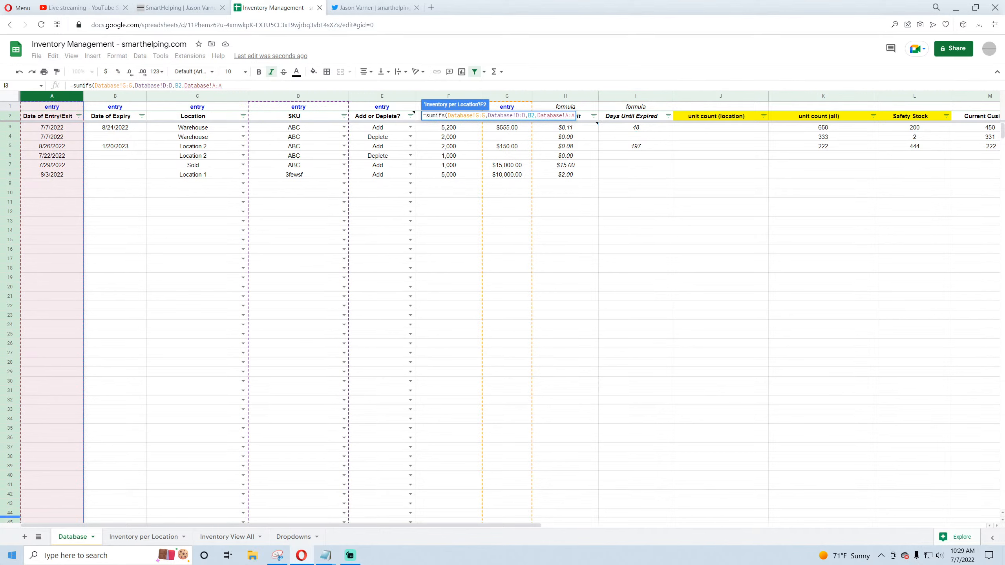
{"action": "type", "text": ","}
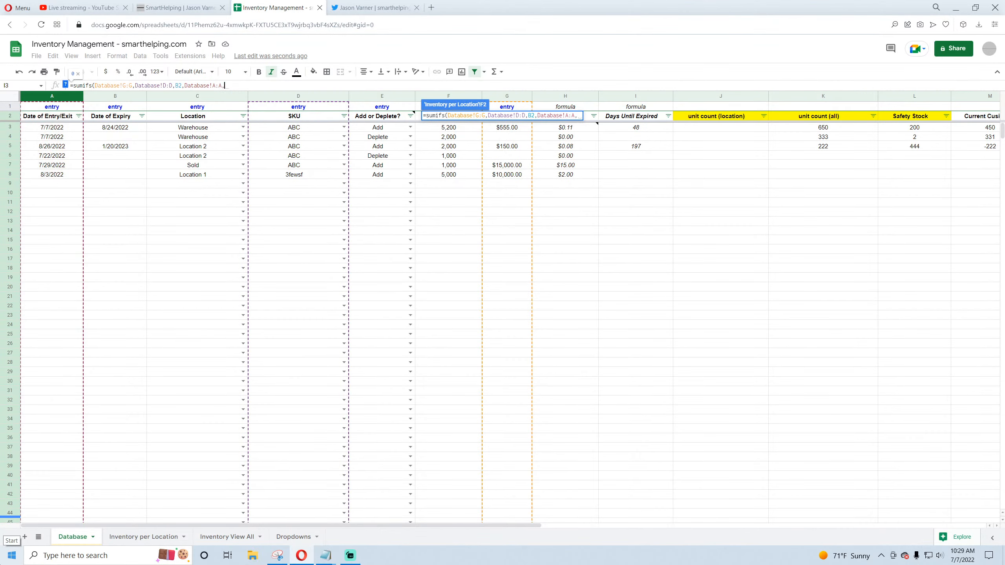
{"action": "type", "text": "\">=\""}
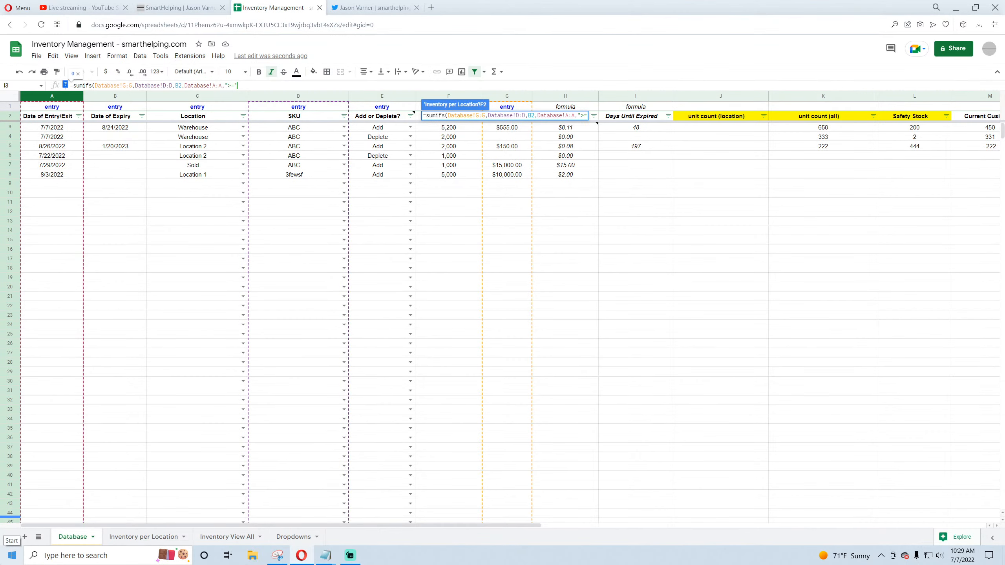
{"action": "type", "text": "&"}
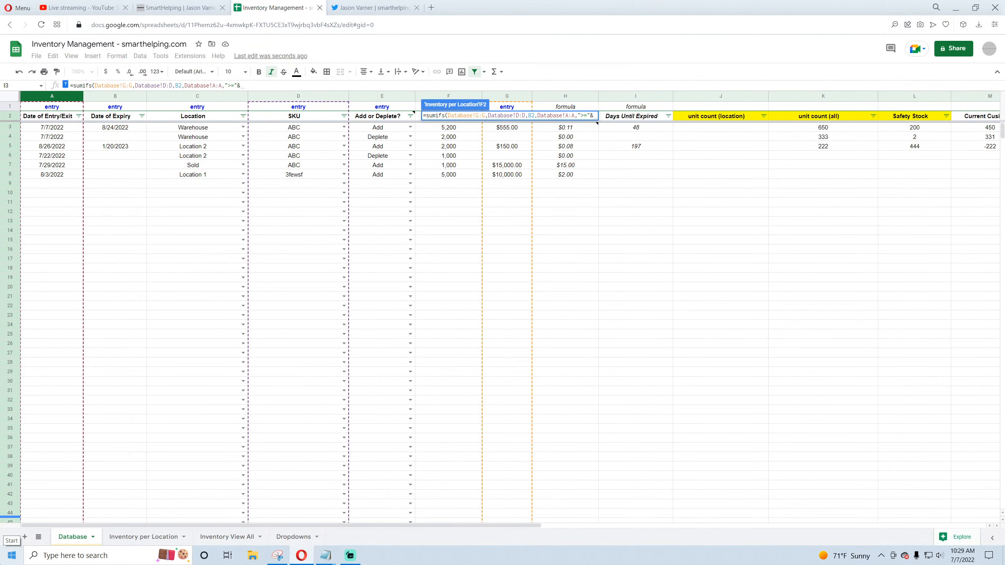
{"action": "left_click", "coordinate": [148, 539]}
{"action": "left_click", "coordinate": [337, 118]}
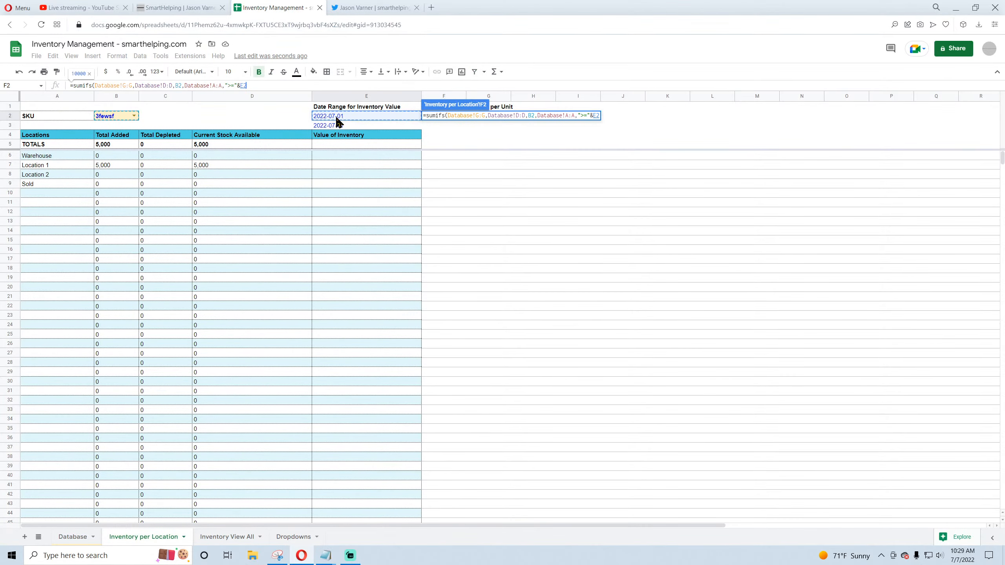
Step: Complete the F2 SUMIFS formula with the end date criterion: Database!A:A with "<="&E3
{"action": "type", "text": ",Database!A:"}
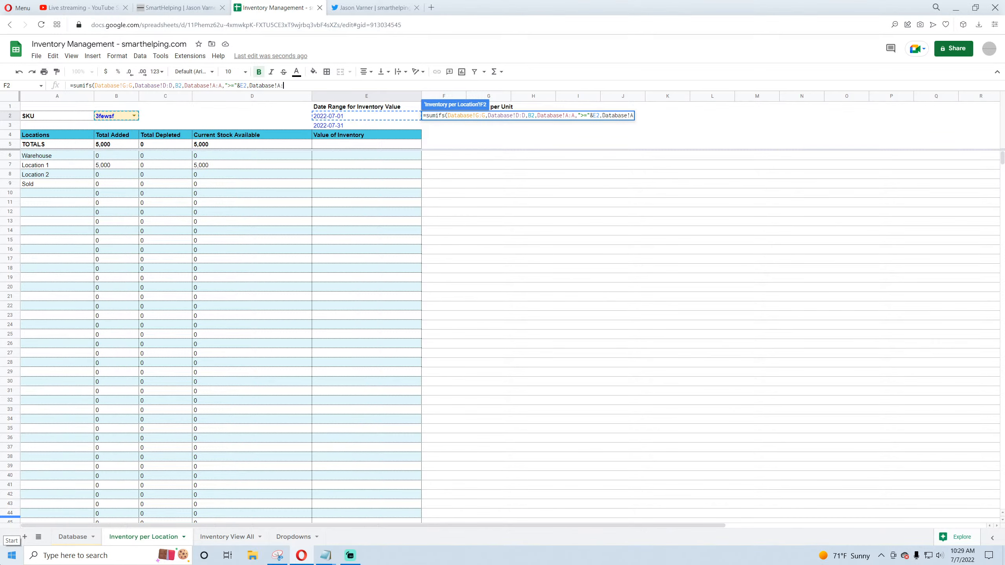
{"action": "type", "text": "A,\"<"}
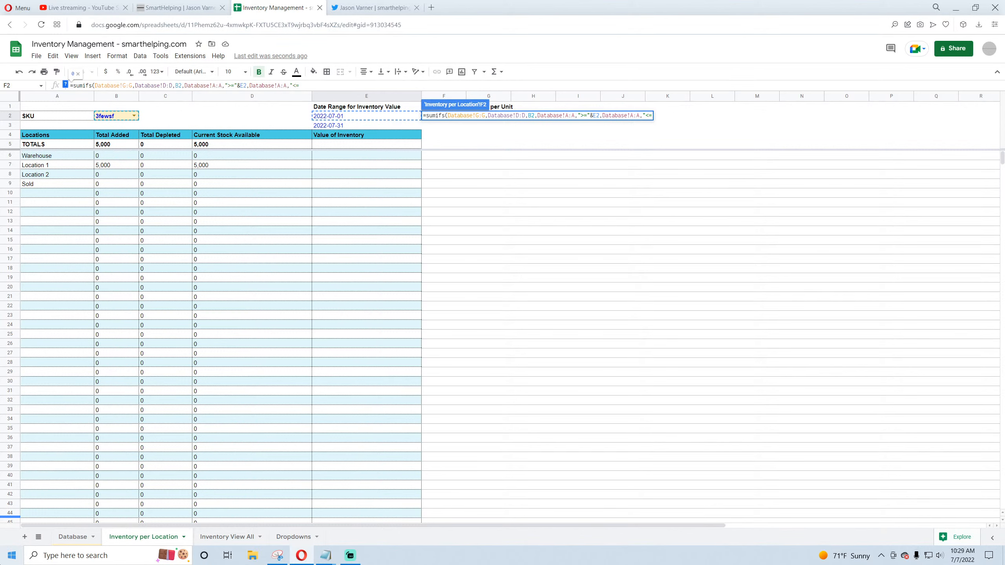
{"action": "type", "text": "=\"&"}
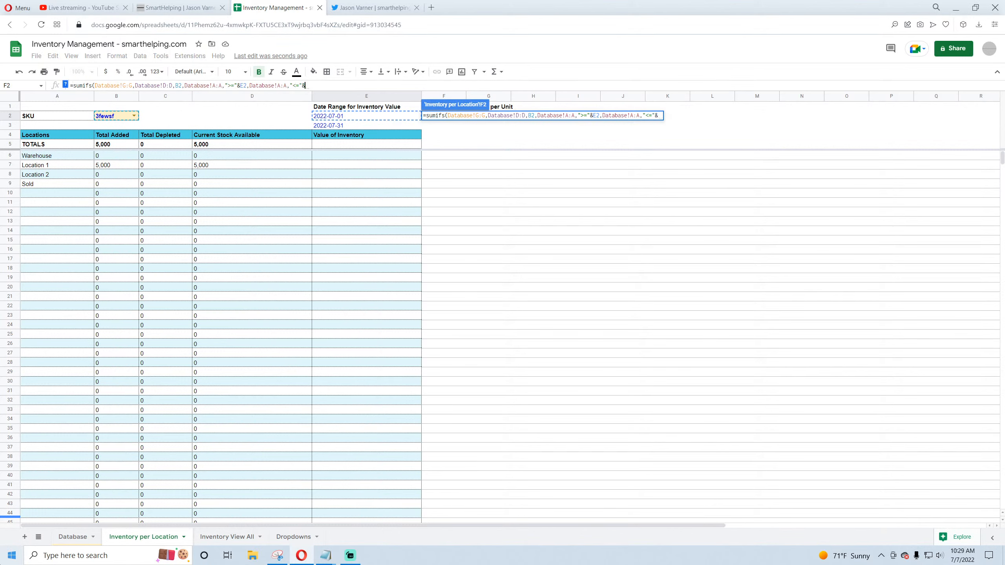
{"action": "left_click", "coordinate": [363, 126]}
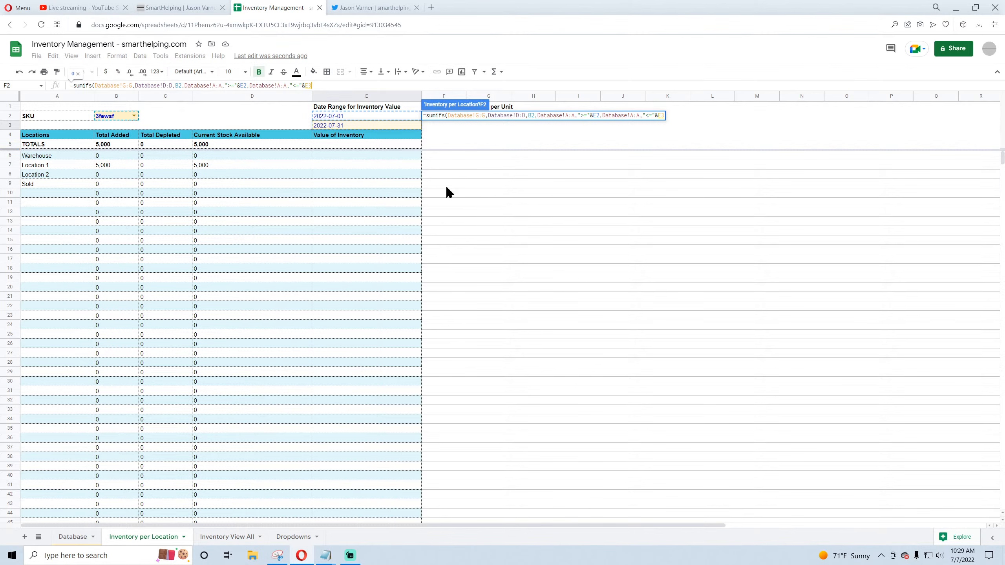
{"action": "key", "text": "Return"}
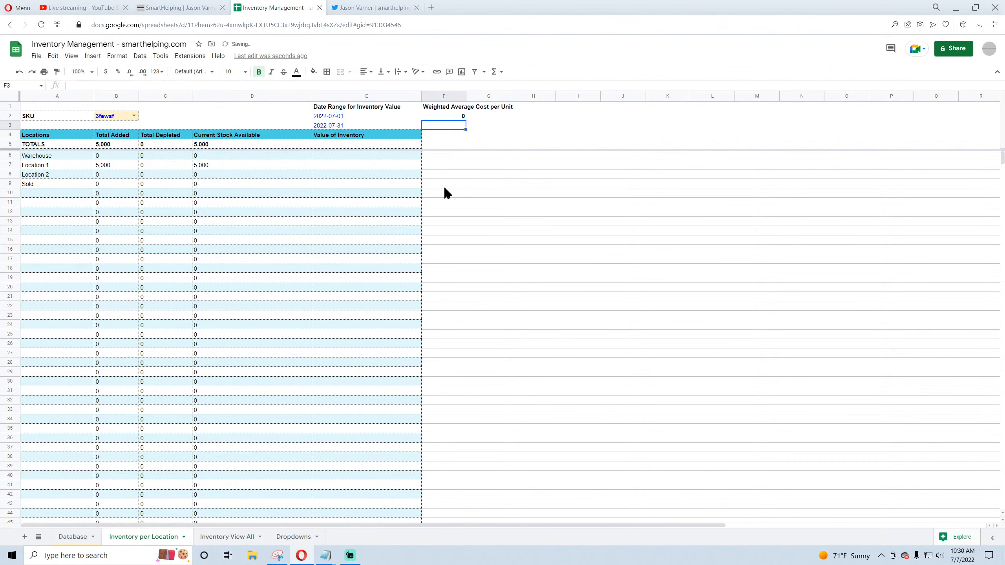
Step: Set the entry date of the first Warehouse record, A3 on the Database sheet, to 7/1/2022
{"action": "left_click", "coordinate": [450, 117]}
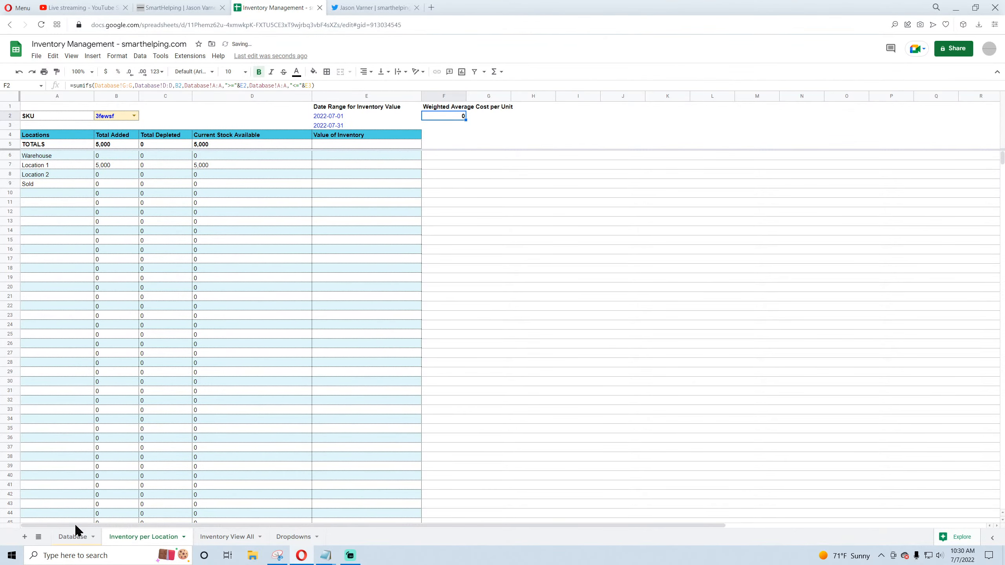
{"action": "left_click", "coordinate": [73, 536]}
{"action": "double_click", "coordinate": [66, 126]}
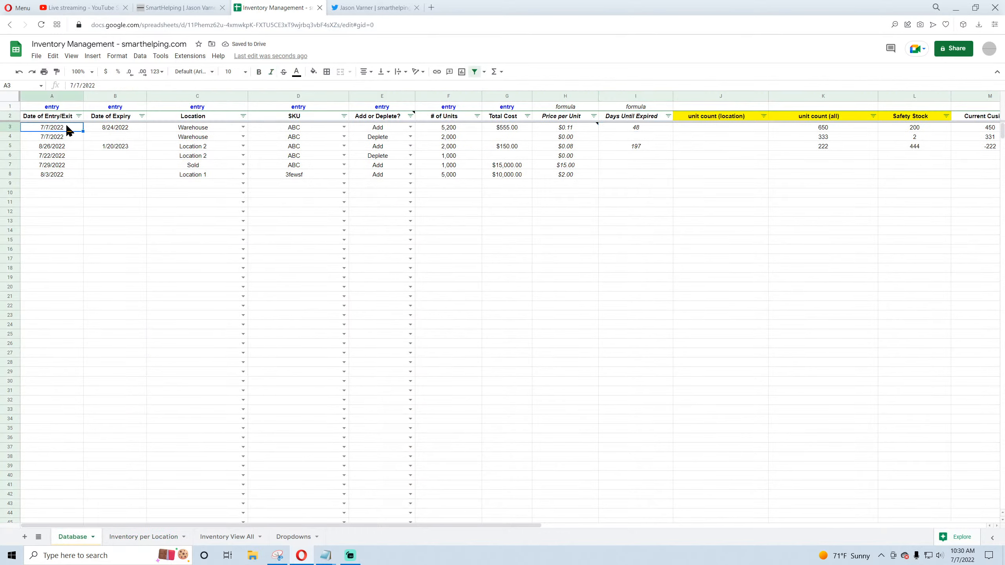
{"action": "left_click", "coordinate": [73, 163]}
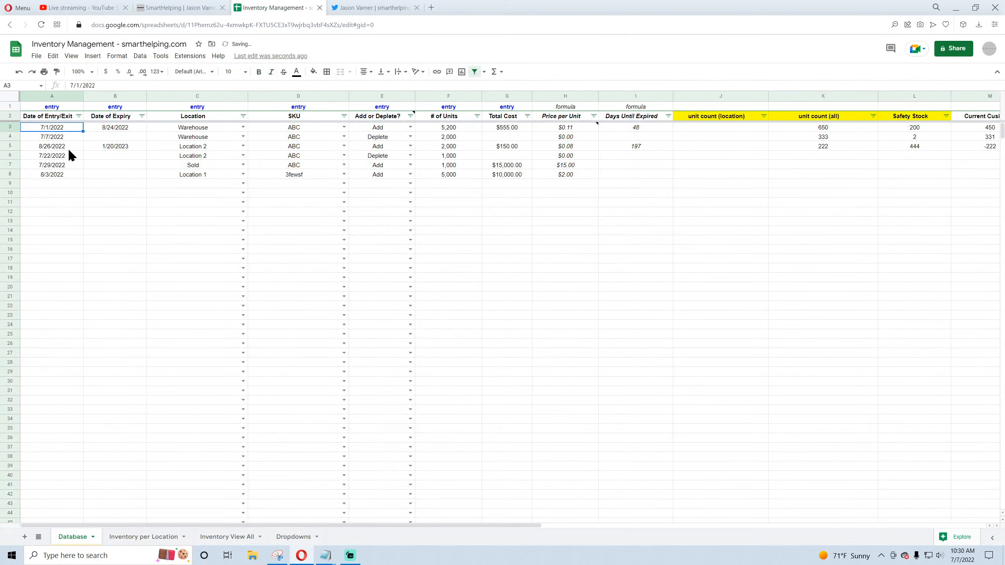
Step: Set the entry date of the Location 2 Add record, A5 on the Database sheet, to 7/1/2022
{"action": "left_click", "coordinate": [385, 127]}
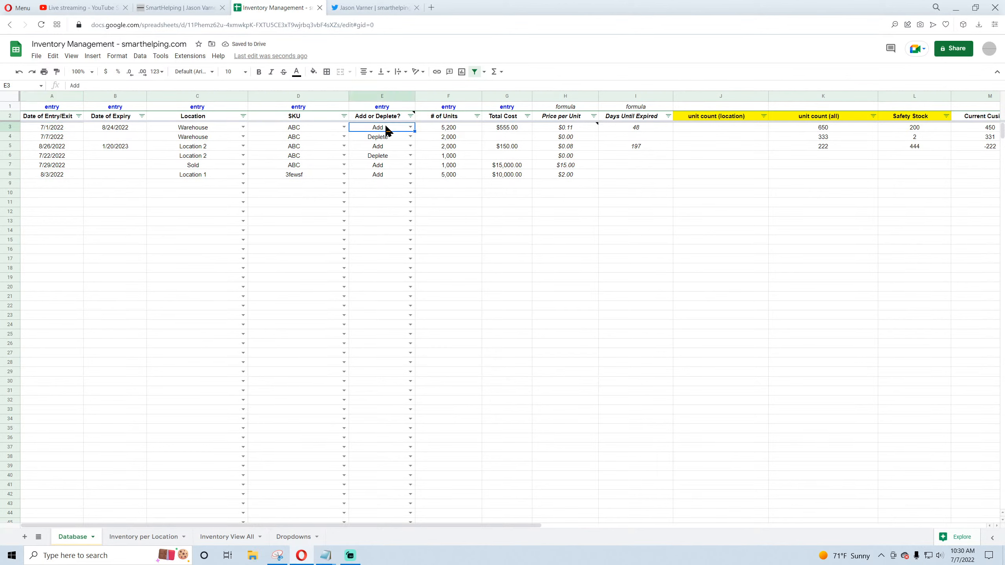
{"action": "left_click", "coordinate": [381, 147]}
{"action": "double_click", "coordinate": [65, 148]}
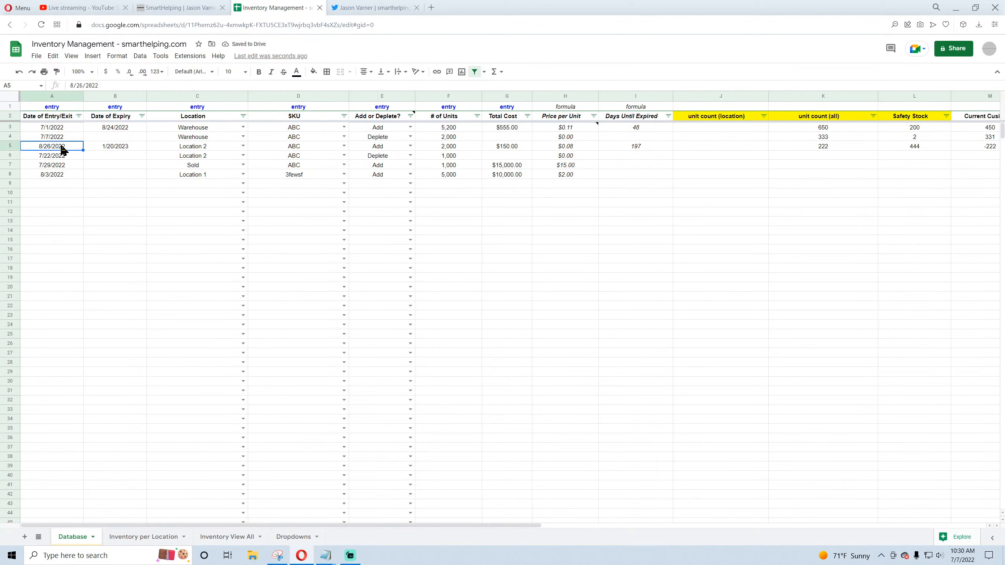
{"action": "left_click", "coordinate": [73, 159]}
{"action": "left_click", "coordinate": [73, 160]}
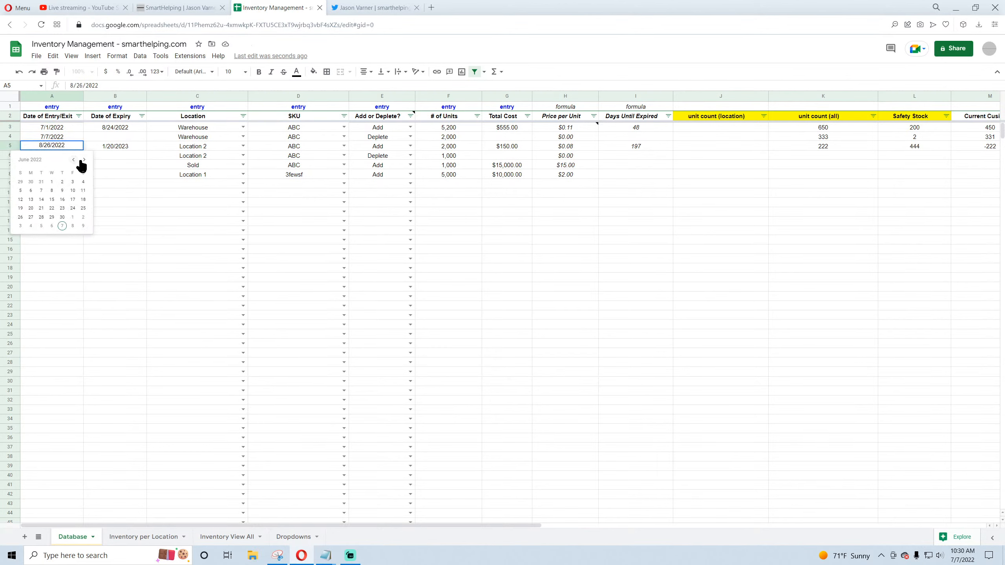
{"action": "left_click", "coordinate": [85, 160]}
{"action": "left_click", "coordinate": [72, 182]}
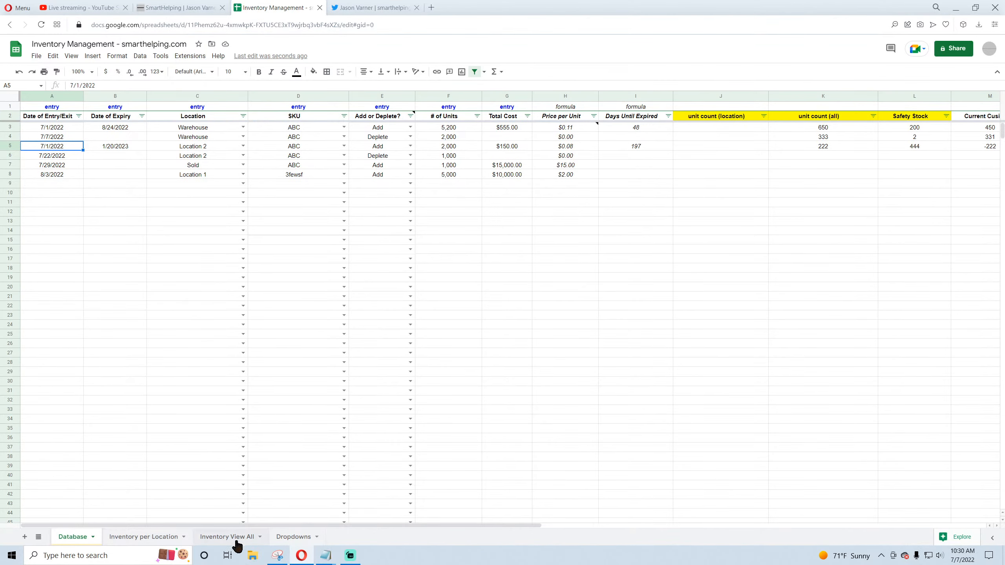
Step: Review the date range in E2:E3 and the F2 formula on Inventory per Location
{"action": "left_click", "coordinate": [153, 538]}
{"action": "left_click", "coordinate": [339, 117]}
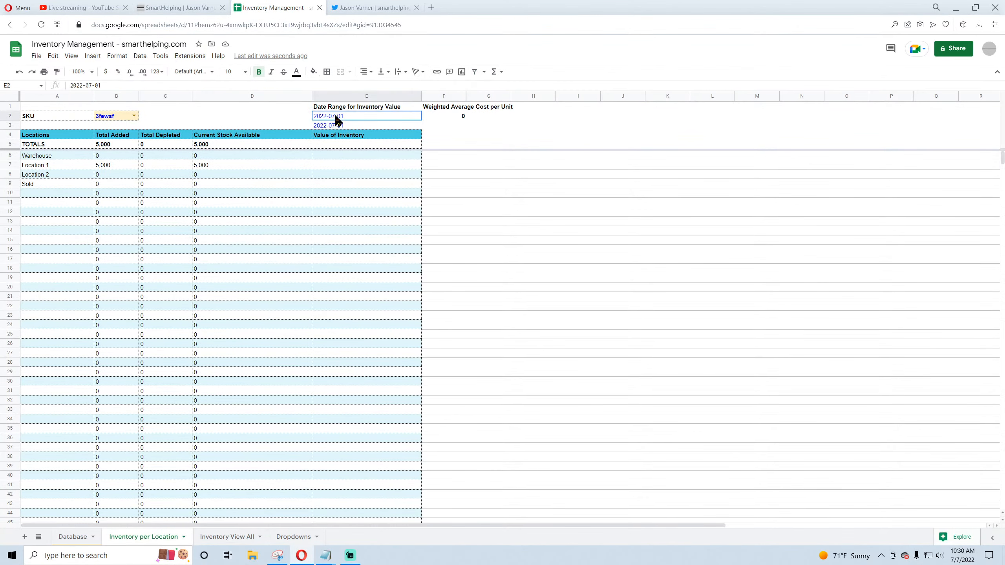
{"action": "left_click", "coordinate": [339, 125]}
{"action": "left_click", "coordinate": [340, 117]}
{"action": "left_click", "coordinate": [341, 125]}
{"action": "left_click", "coordinate": [342, 116]}
{"action": "left_click", "coordinate": [342, 125]}
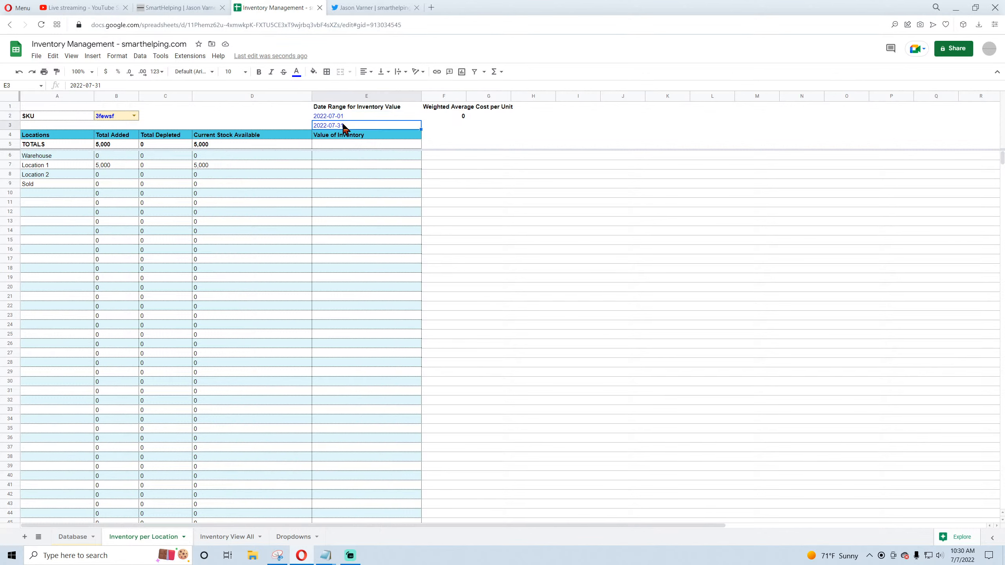
{"action": "left_click", "coordinate": [344, 117]}
{"action": "left_click", "coordinate": [343, 126]}
{"action": "left_click", "coordinate": [343, 117]}
{"action": "left_click", "coordinate": [343, 125]}
{"action": "left_click", "coordinate": [343, 117]}
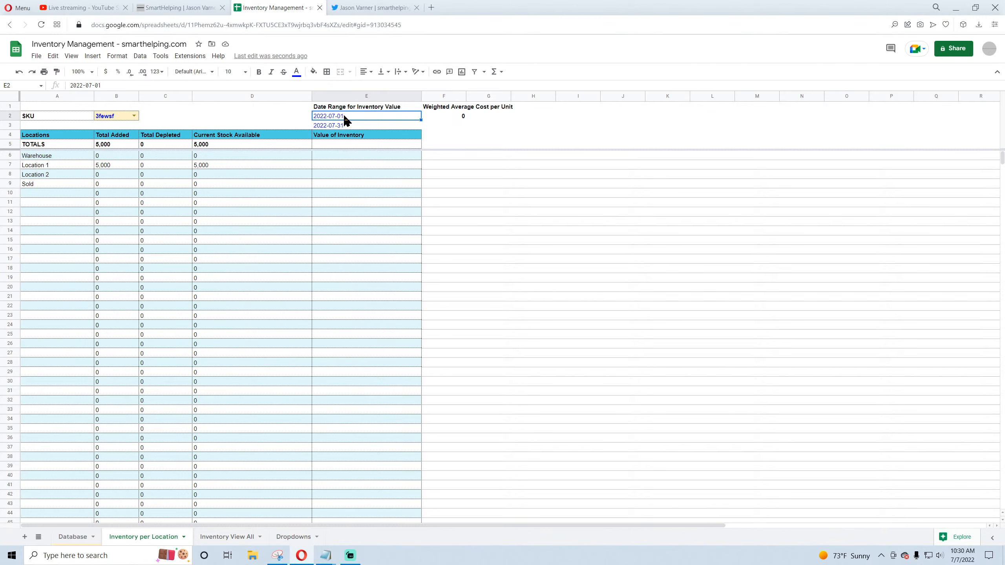
{"action": "left_click", "coordinate": [343, 126]}
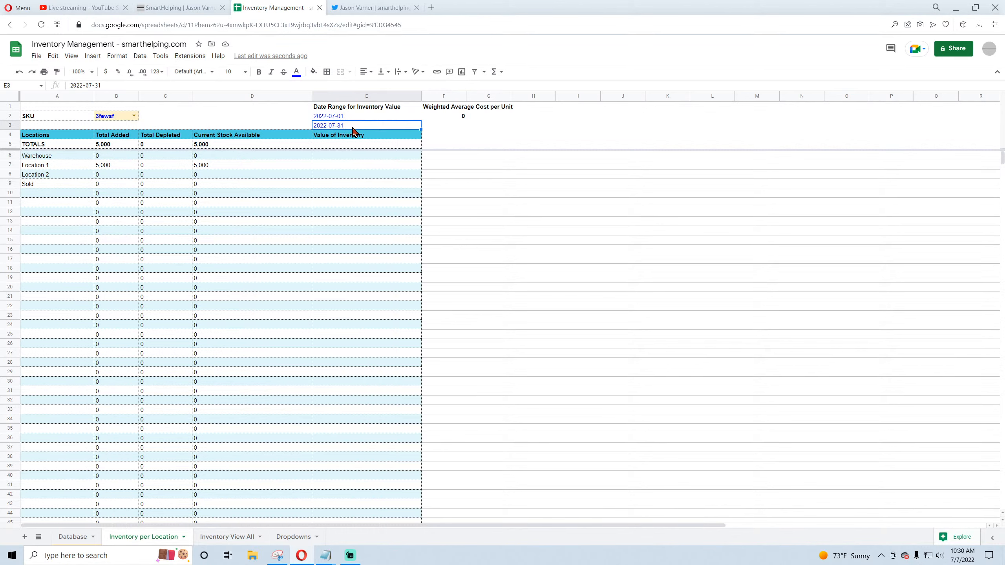
{"action": "left_click", "coordinate": [459, 119]}
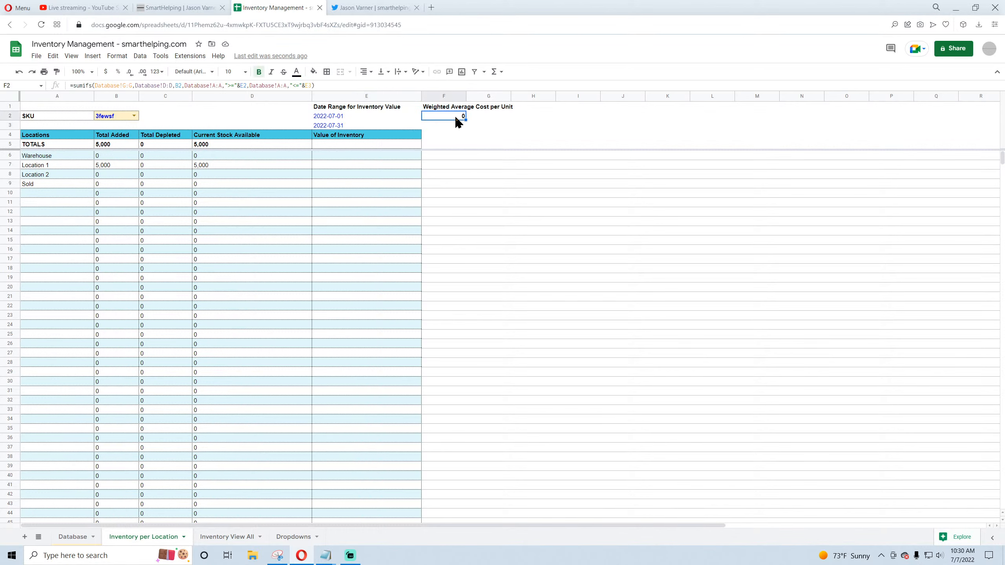
{"action": "double_click", "coordinate": [456, 118]}
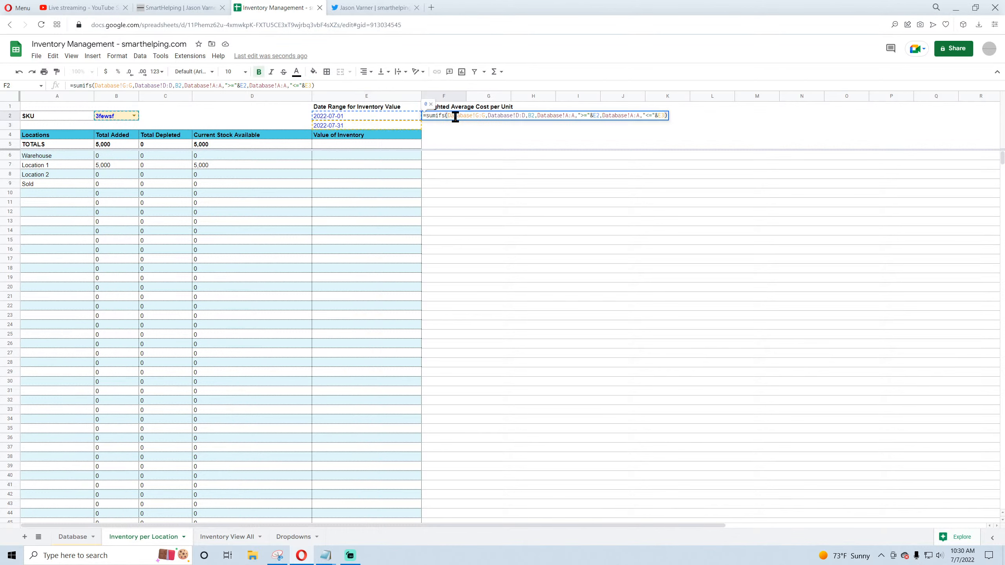
{"action": "left_click", "coordinate": [399, 119]}
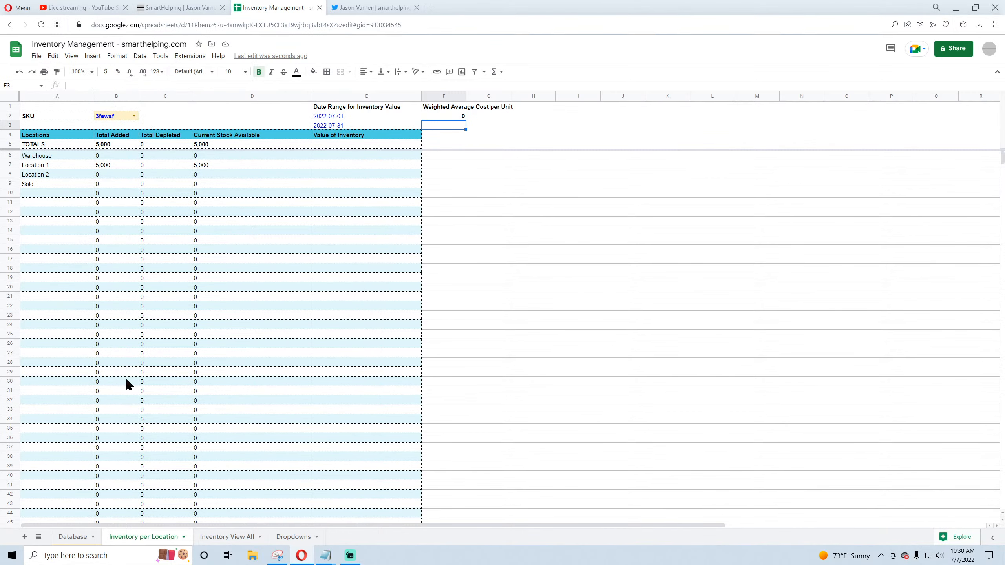
Step: Set the entry date of the 3fewsf record, A8 on the Database sheet, to 7/1/2022
{"action": "left_click", "coordinate": [70, 536]}
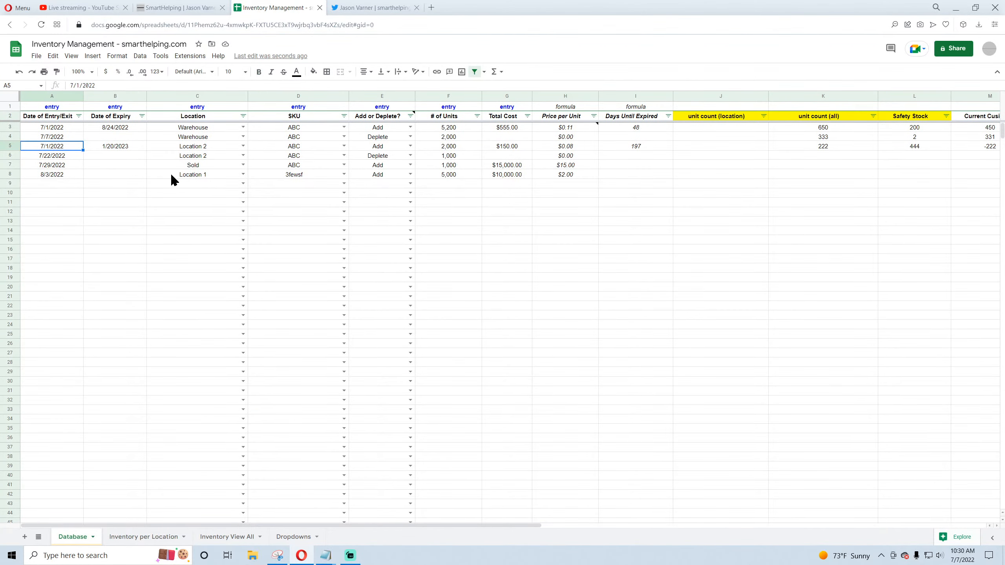
{"action": "left_click", "coordinate": [303, 174]}
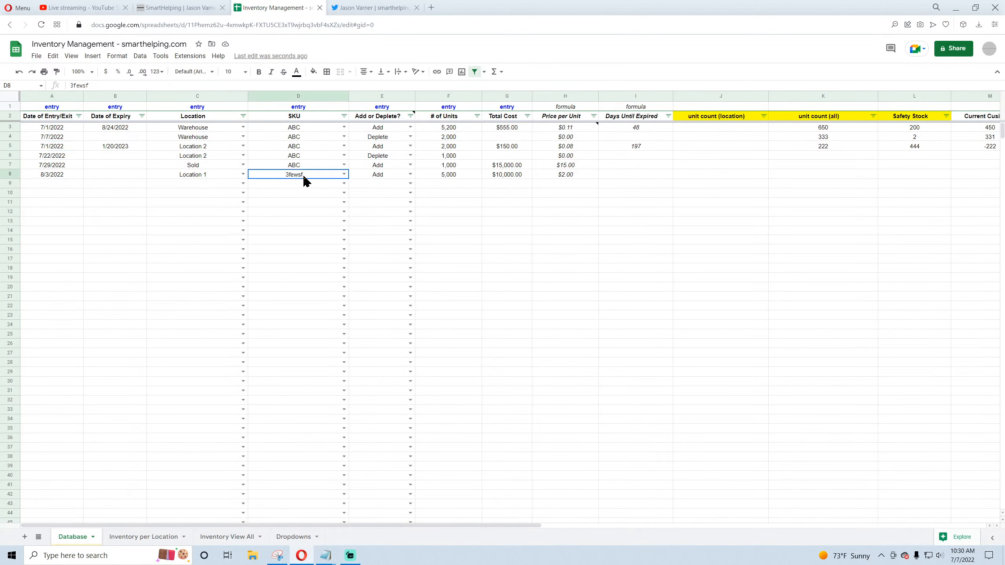
{"action": "left_click", "coordinate": [49, 175]}
{"action": "double_click", "coordinate": [59, 174]}
{"action": "left_click", "coordinate": [73, 188]}
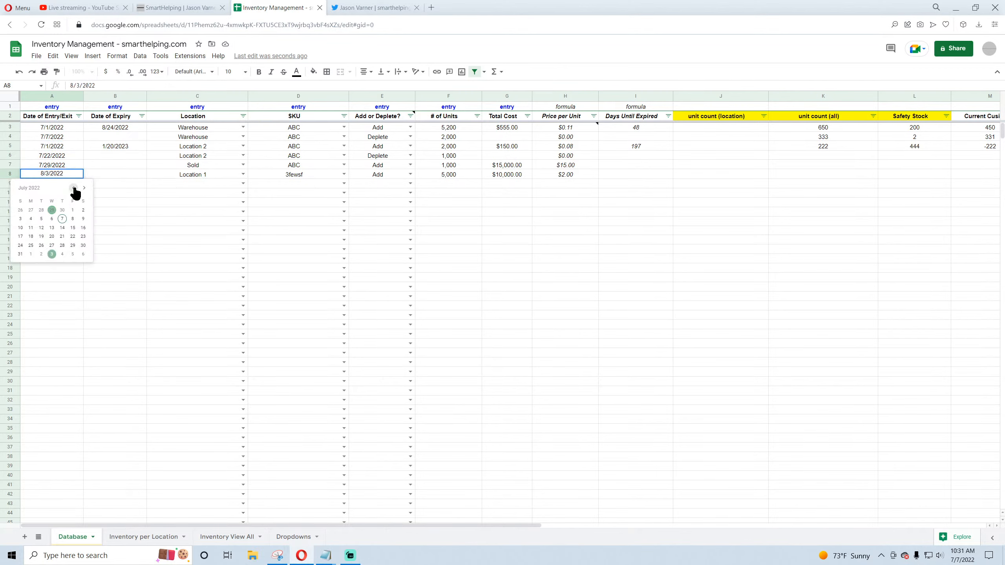
{"action": "left_click", "coordinate": [74, 210]}
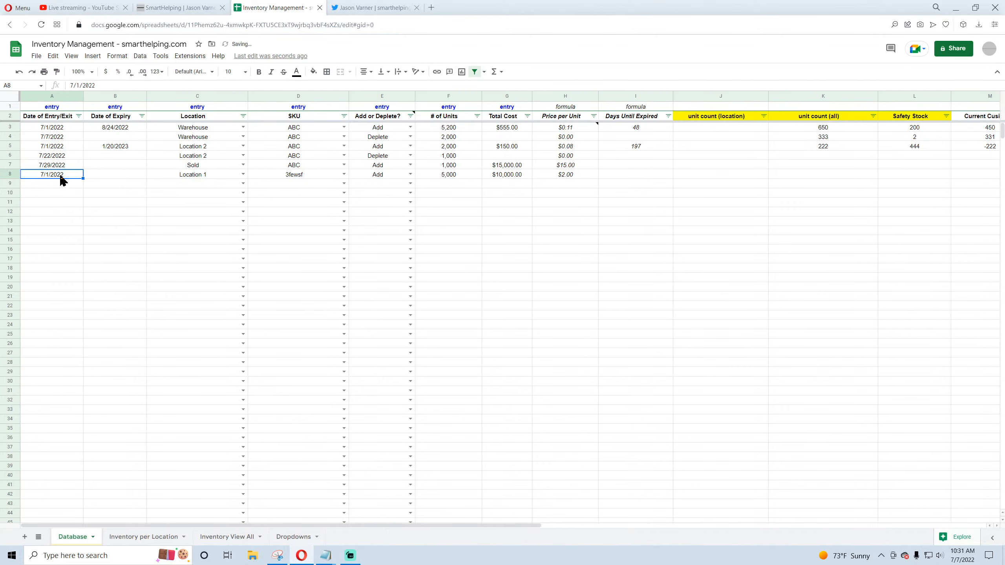
Step: Format the weighted average cost cell F2 on Inventory per Location as currency
{"action": "left_click", "coordinate": [153, 537]}
{"action": "left_click", "coordinate": [438, 117]}
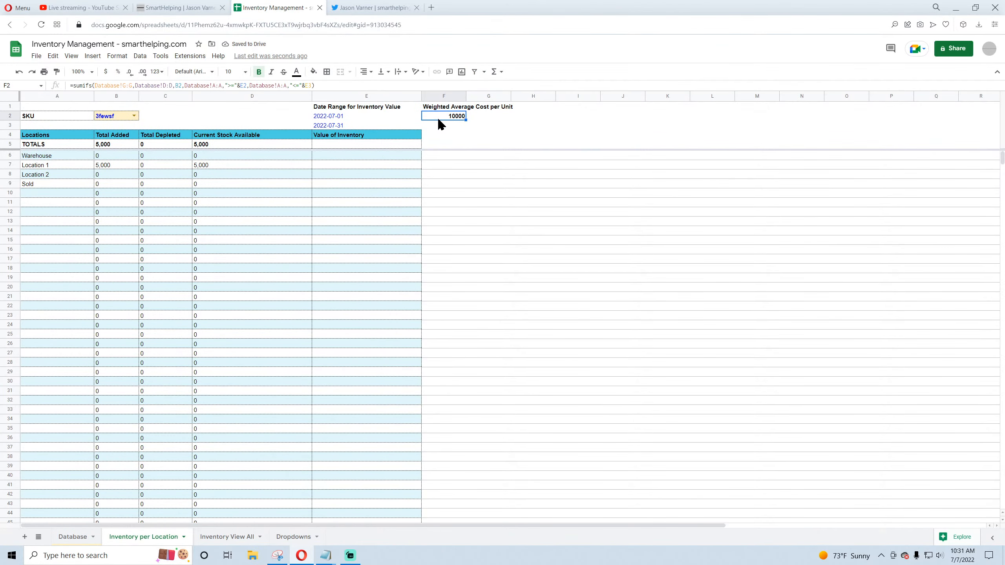
{"action": "left_click", "coordinate": [106, 72]}
Step: Switch the selected SKU in B2 to ABC and check the F2 result
{"action": "left_click", "coordinate": [135, 116]}
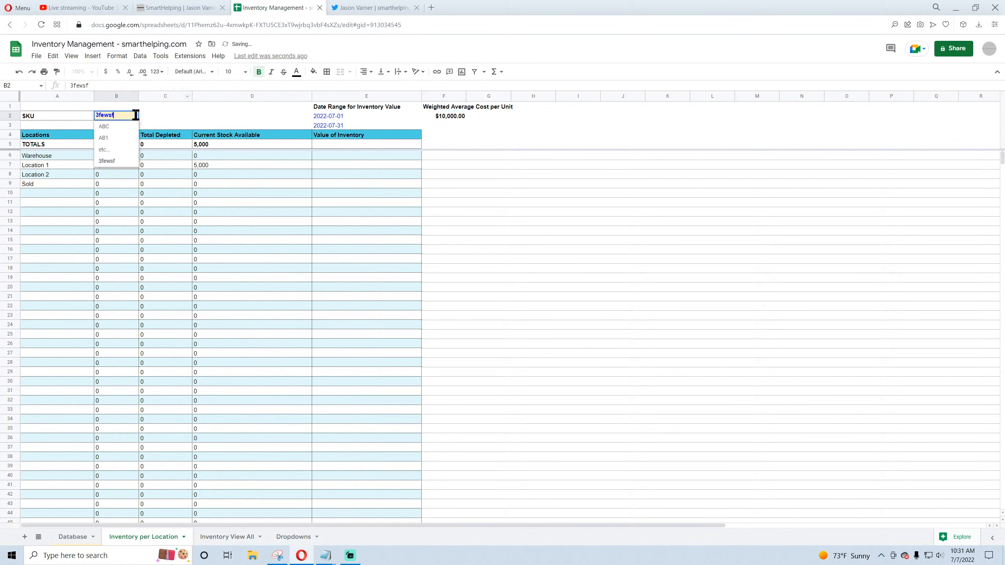
{"action": "left_click", "coordinate": [104, 127]}
{"action": "left_click", "coordinate": [449, 117]}
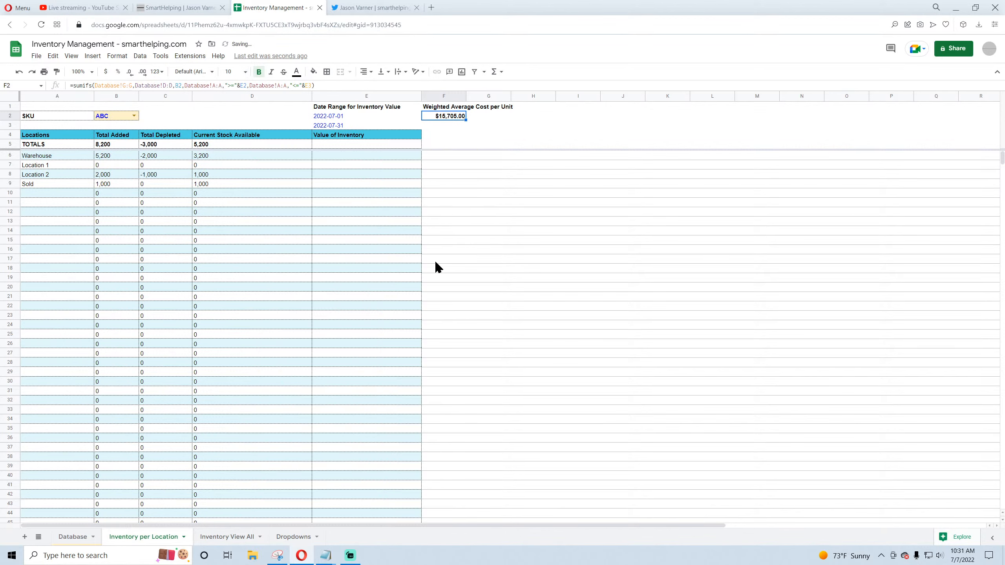
Step: Examine the Total Cost, # of Units and Add or Deplete? entries of the ABC records in Database rows 3 to 7
{"action": "left_click", "coordinate": [71, 537]}
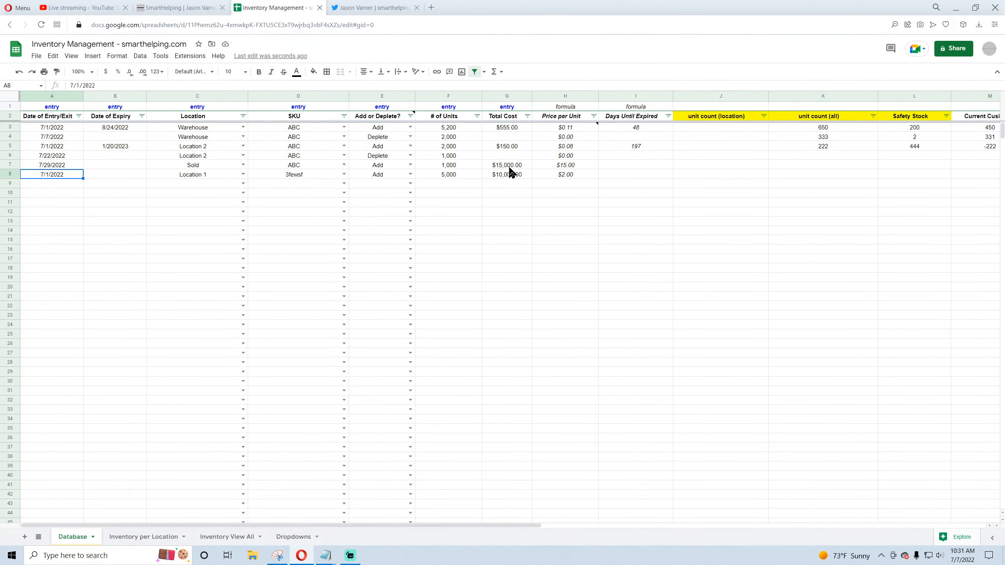
{"action": "left_click_drag", "start_coordinate": [510, 166], "coordinate": [513, 129]}
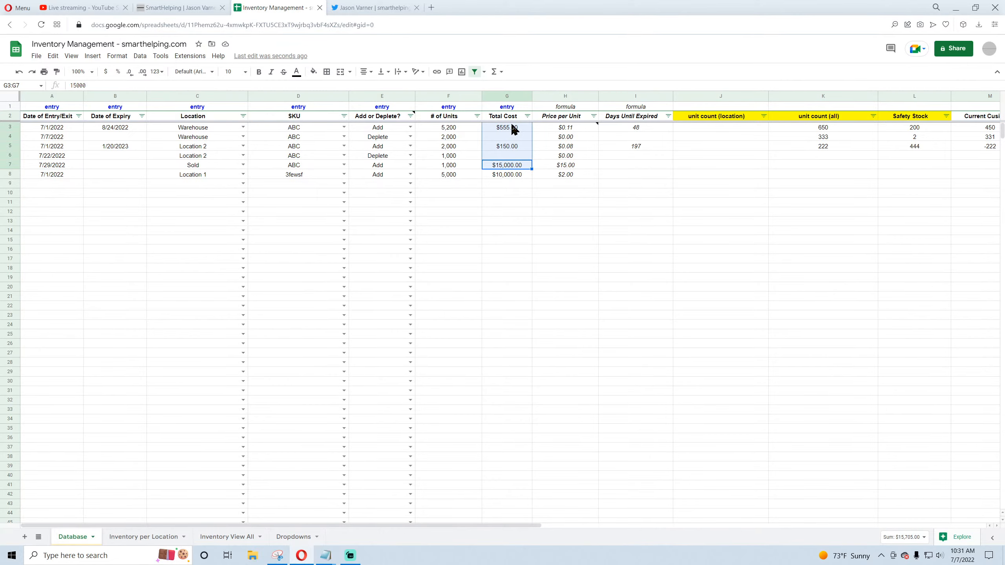
{"action": "left_click", "coordinate": [121, 539]}
{"action": "left_click", "coordinate": [72, 537]}
{"action": "left_click_drag", "start_coordinate": [451, 128], "coordinate": [456, 163]}
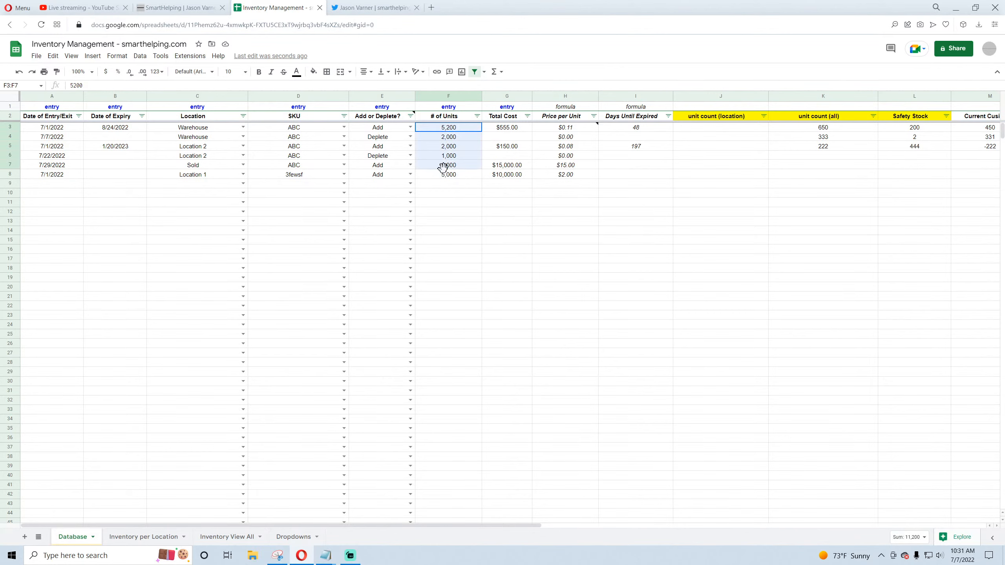
{"action": "left_click", "coordinate": [381, 129]}
{"action": "left_click_drag", "start_coordinate": [444, 129], "coordinate": [443, 154]}
{"action": "left_click", "coordinate": [383, 128]}
{"action": "left_click_drag", "start_coordinate": [384, 129], "coordinate": [382, 164]}
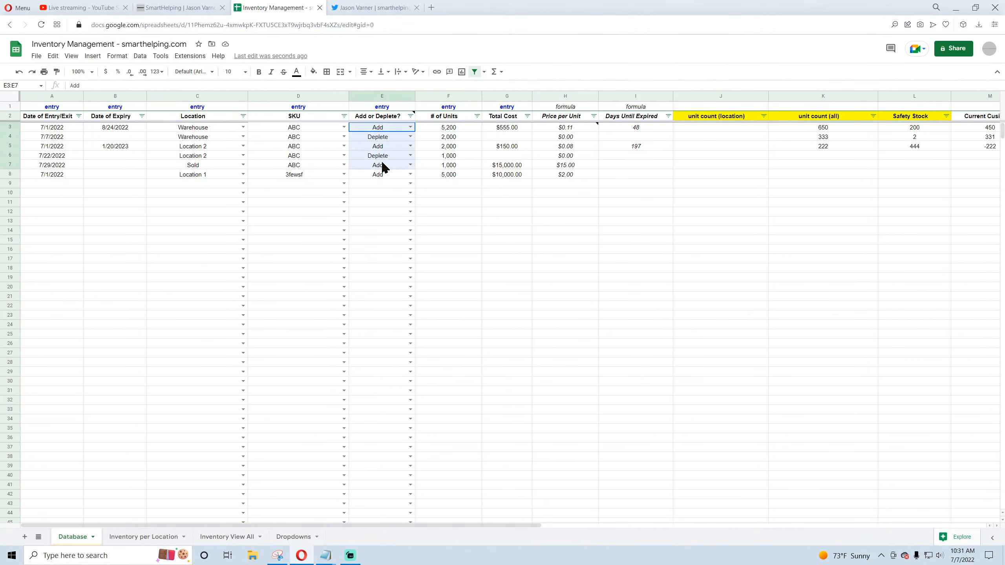
Step: Extend the F2 formula on Inventory per Location by dividing its SUMIFS by a copy of the same SUMIFS
{"action": "left_click", "coordinate": [143, 537]}
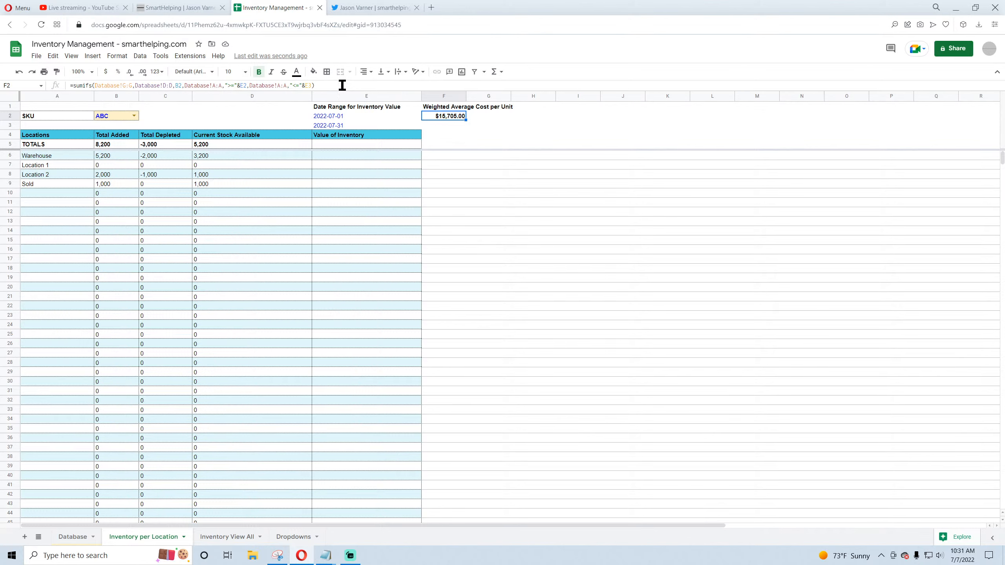
{"action": "double_click", "coordinate": [443, 114]}
{"action": "type", "text": "/"}
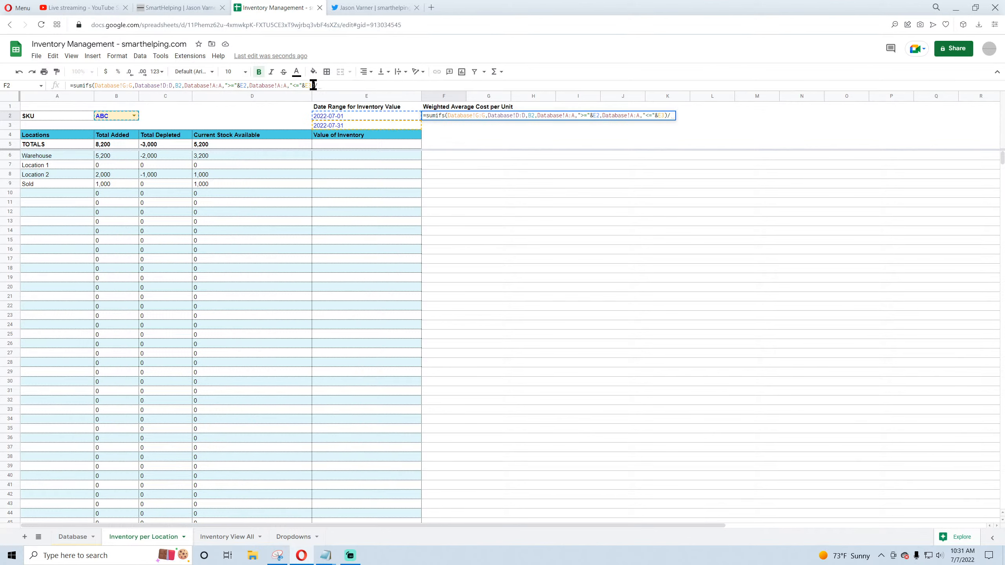
{"action": "left_click_drag", "start_coordinate": [314, 86], "coordinate": [70, 86]}
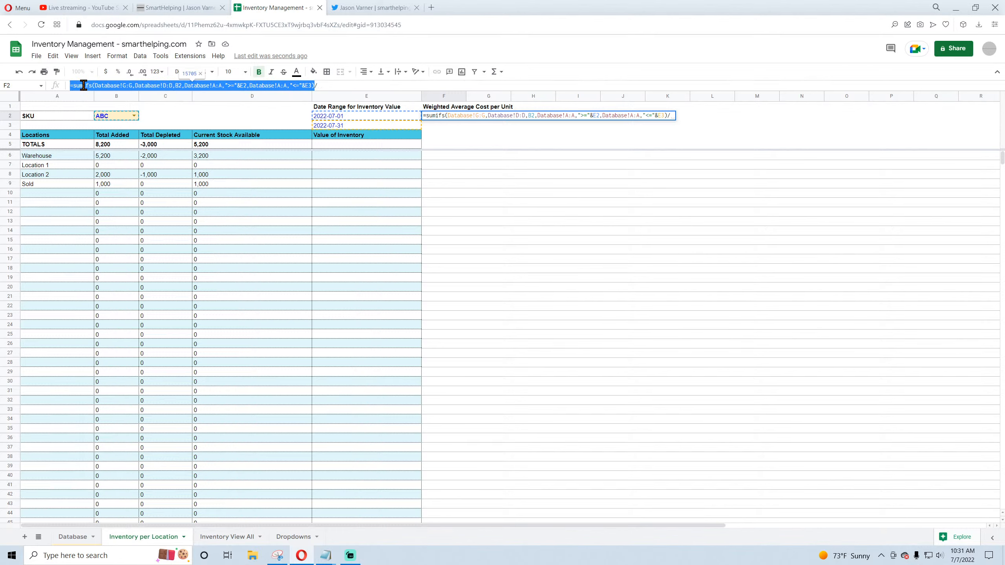
{"action": "right_click", "coordinate": [83, 85]}
{"action": "left_click", "coordinate": [109, 123]}
{"action": "left_click", "coordinate": [319, 86]}
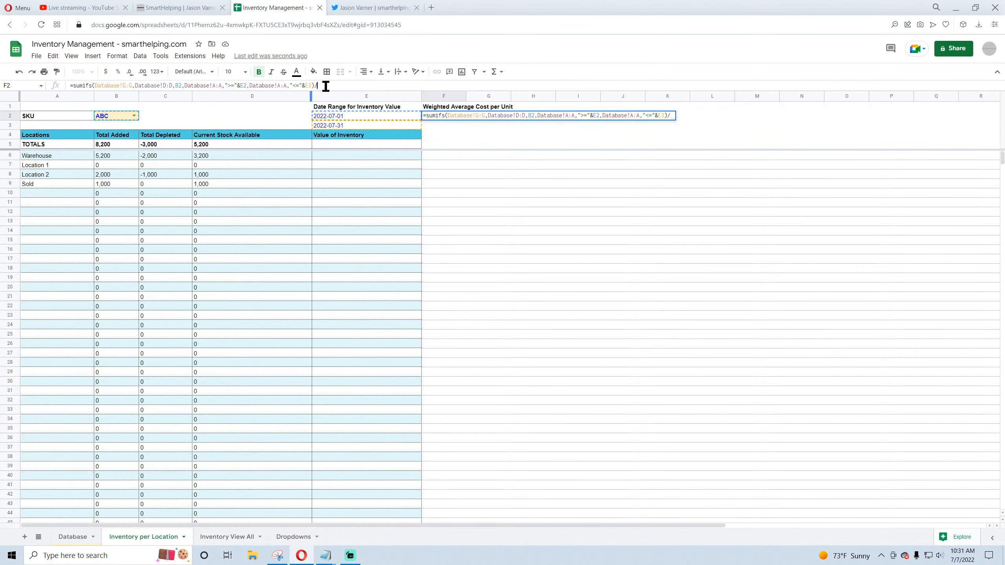
{"action": "key", "text": "ctrl+v"}
{"action": "left_click", "coordinate": [320, 86]}
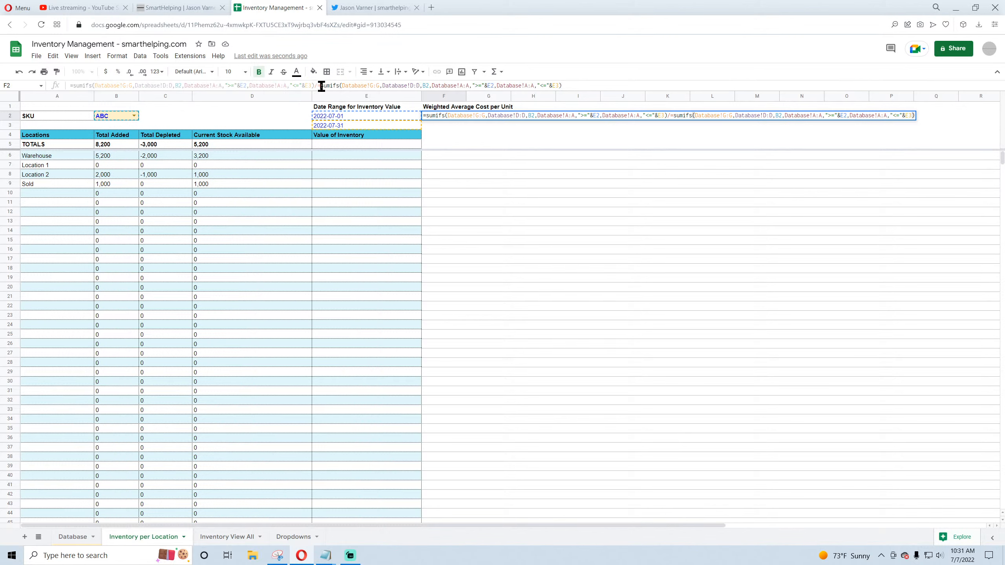
{"action": "key", "text": "BackSpace"}
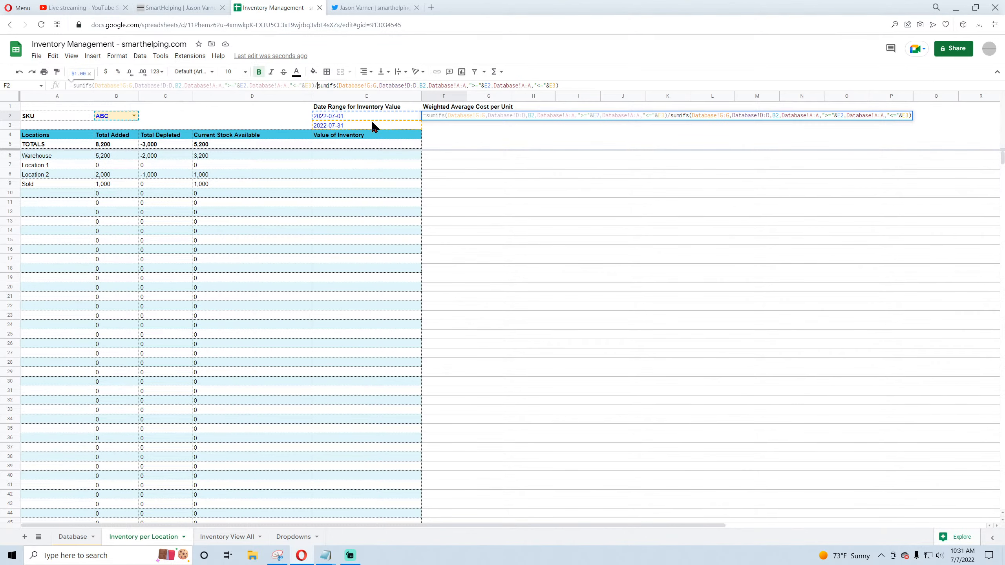
Step: Change the sum range of the divisor SUMIFS in F2 to the units column, Database!F:F
{"action": "left_click", "coordinate": [369, 86]}
{"action": "key", "text": "BackSpace"}
{"action": "type", "text": "f"}
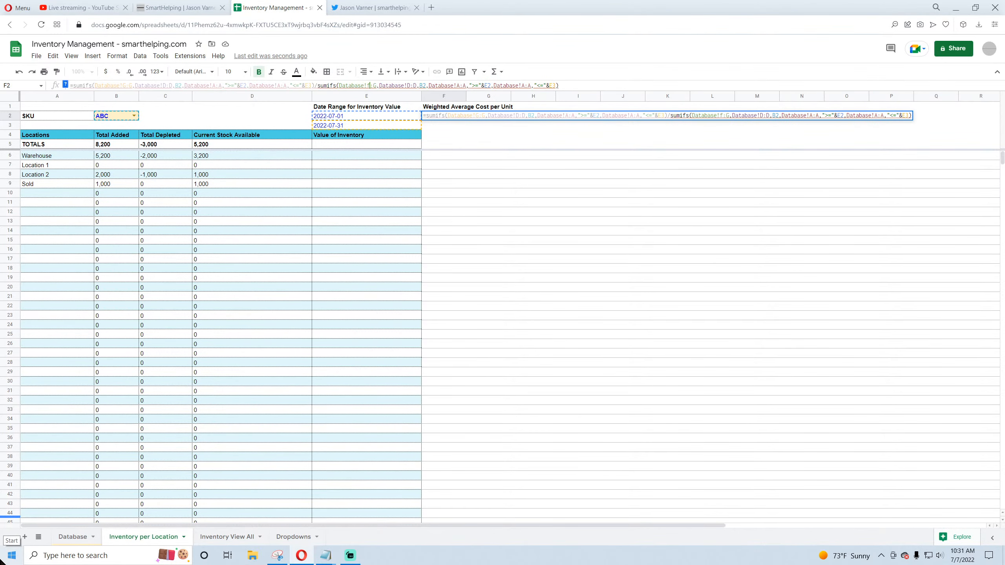
{"action": "key", "text": "Return"}
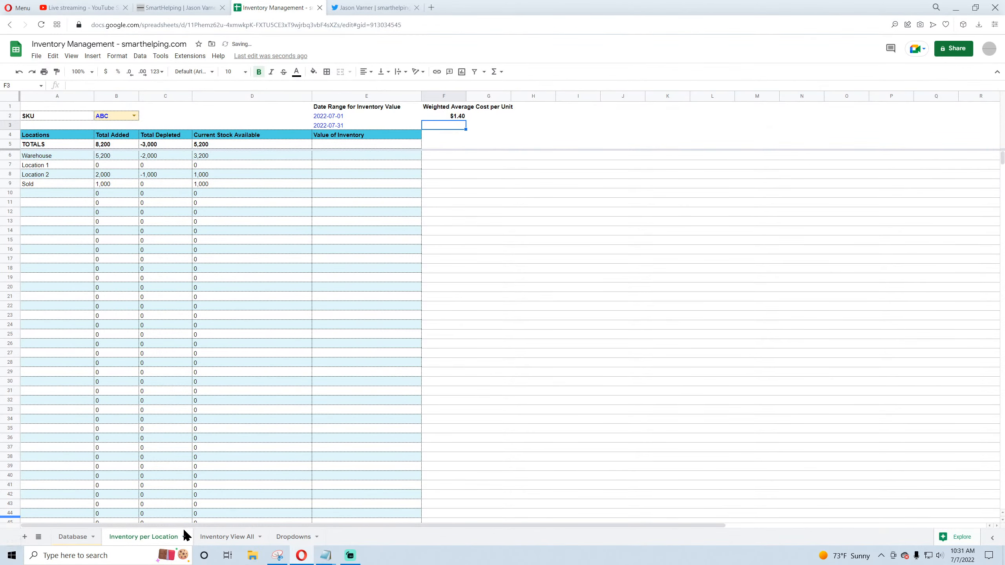
Step: Add the criterion Database!E:E,"Add" to the divisor SUMIFS in F2 of Inventory per Location
{"action": "left_click", "coordinate": [57, 537]}
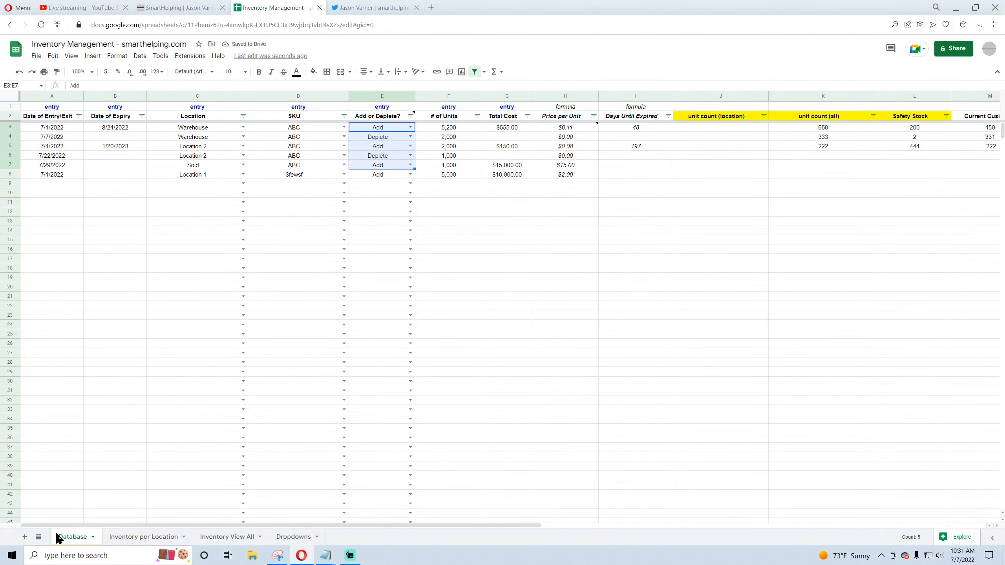
{"action": "left_click", "coordinate": [127, 539]}
{"action": "left_click", "coordinate": [437, 116]}
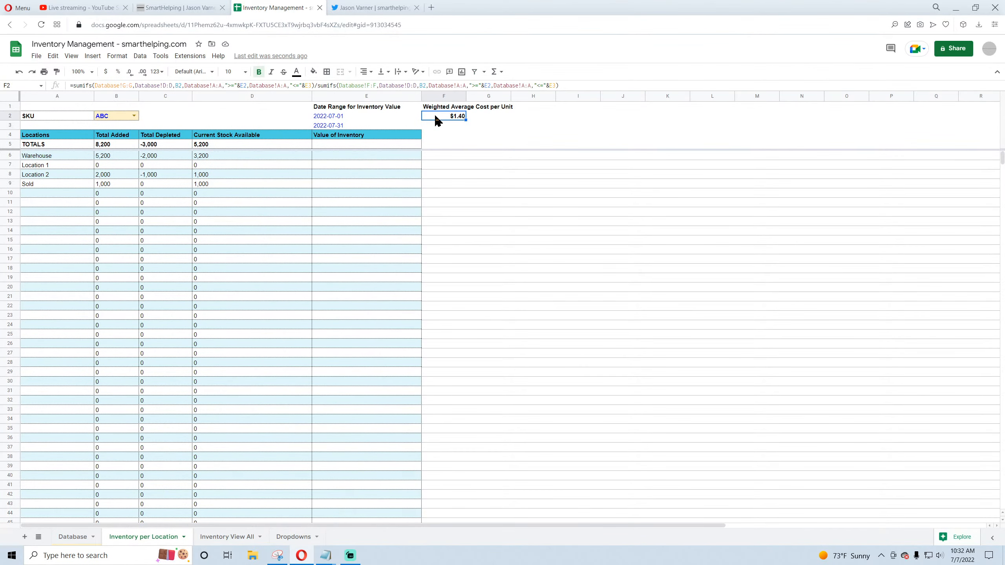
{"action": "left_click", "coordinate": [554, 85]}
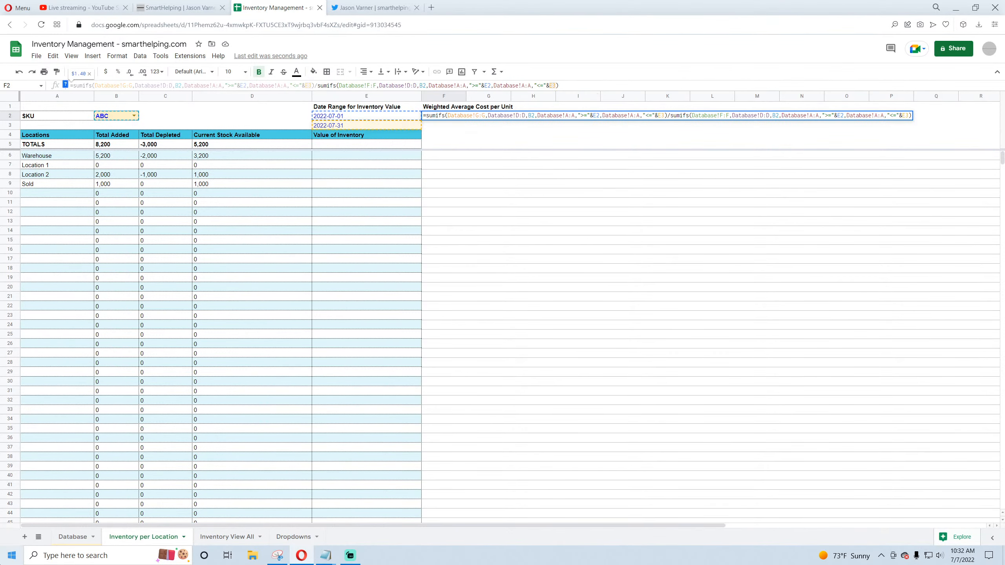
{"action": "type", "text": ","}
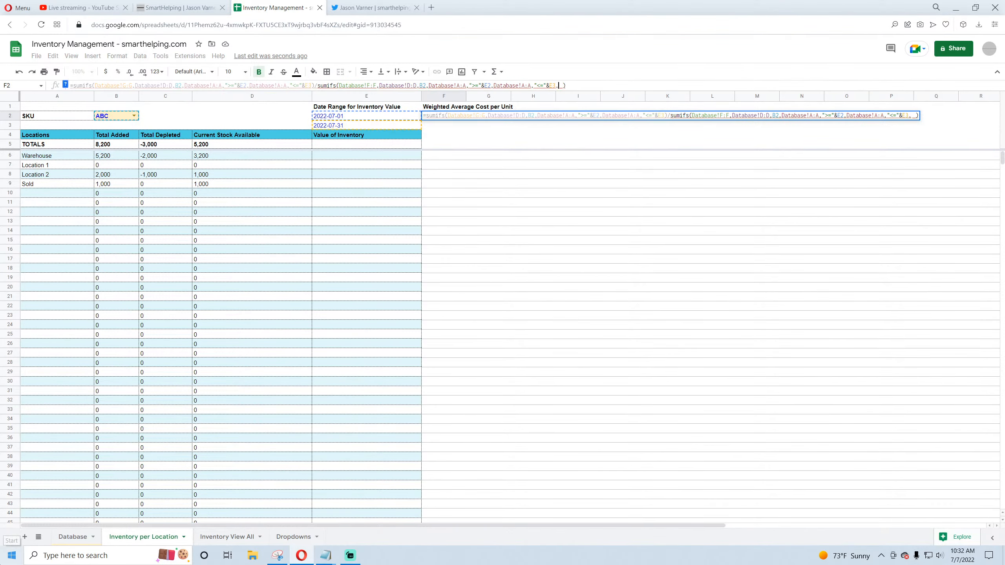
{"action": "left_click", "coordinate": [75, 538]}
{"action": "left_click", "coordinate": [382, 96]}
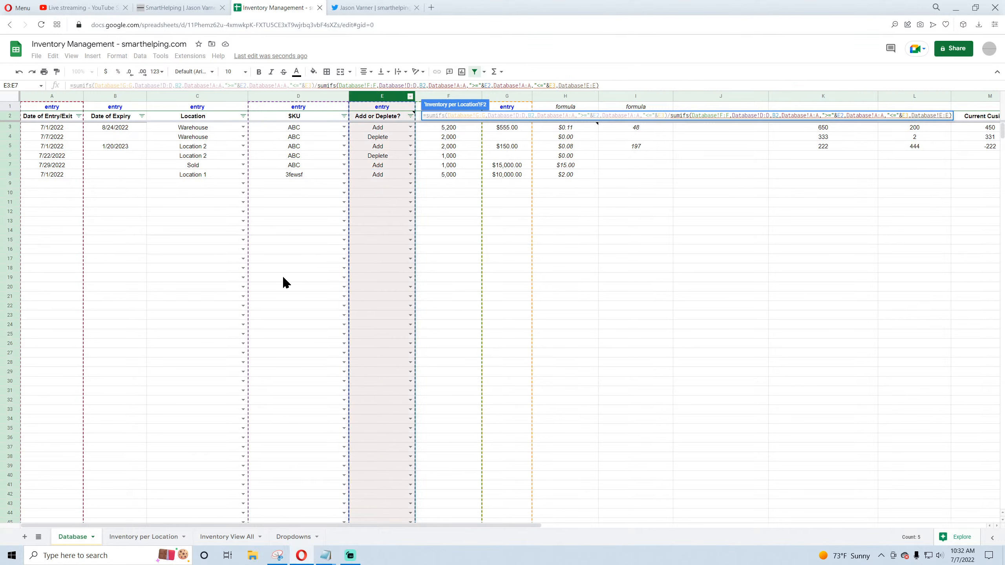
{"action": "type", "text": ",\"Ad"}
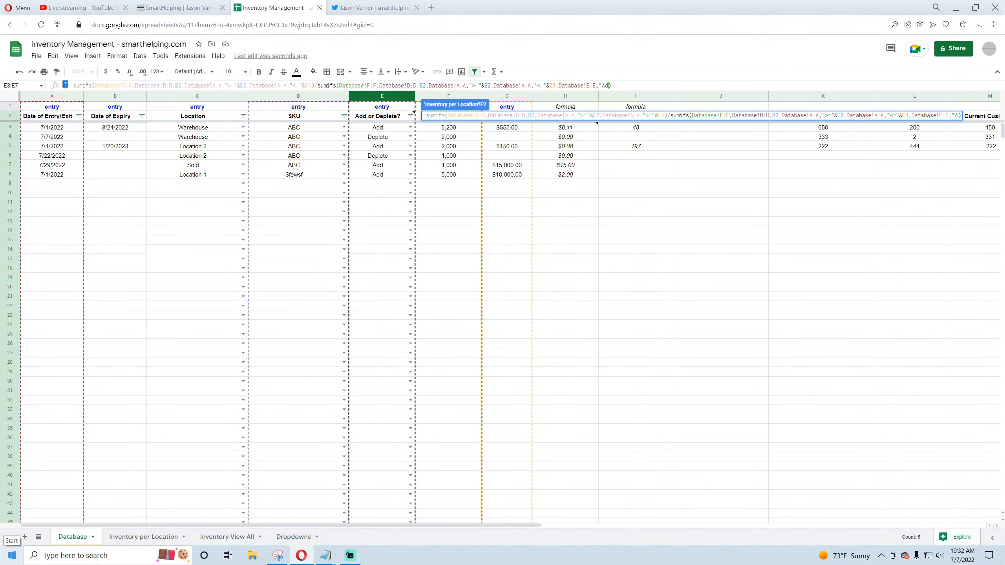
{"action": "type", "text": "d\""}
{"action": "key", "text": "Return"}
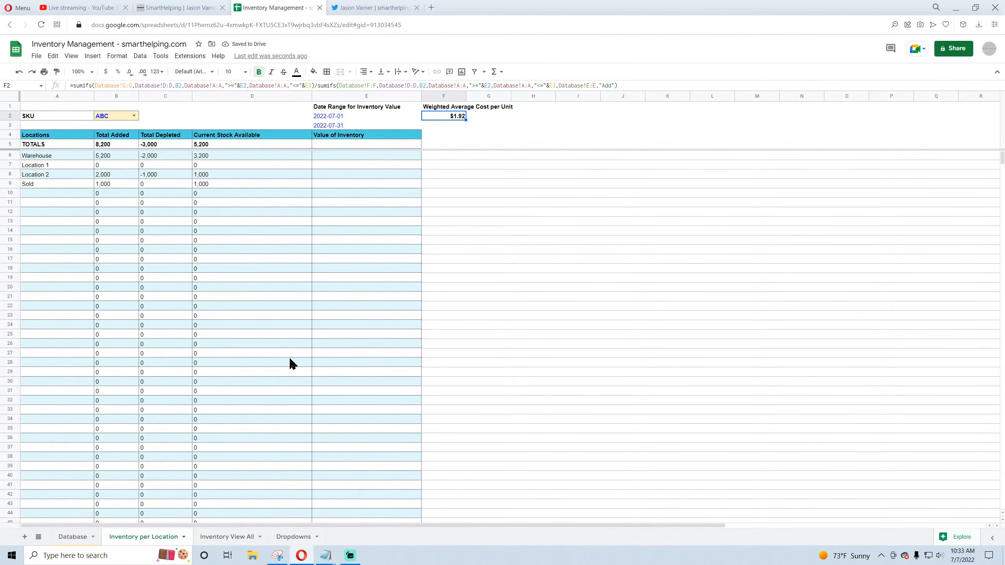
Step: Review the Locations list in column D of the Dropdowns sheet, from Warehouse down to Sold and the empty cells below
{"action": "left_click", "coordinate": [284, 537]}
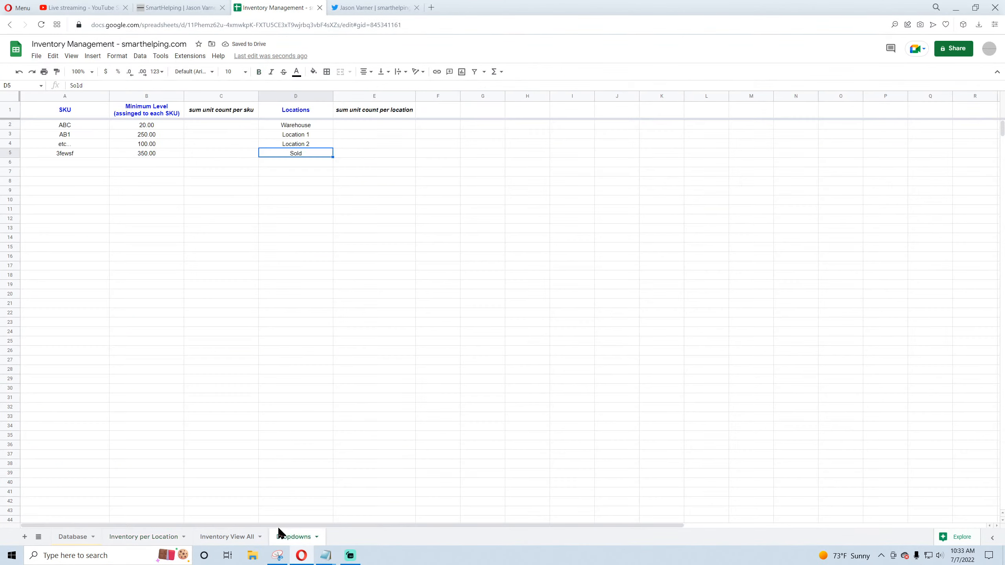
{"action": "left_click", "coordinate": [297, 125]}
{"action": "left_click", "coordinate": [295, 135]}
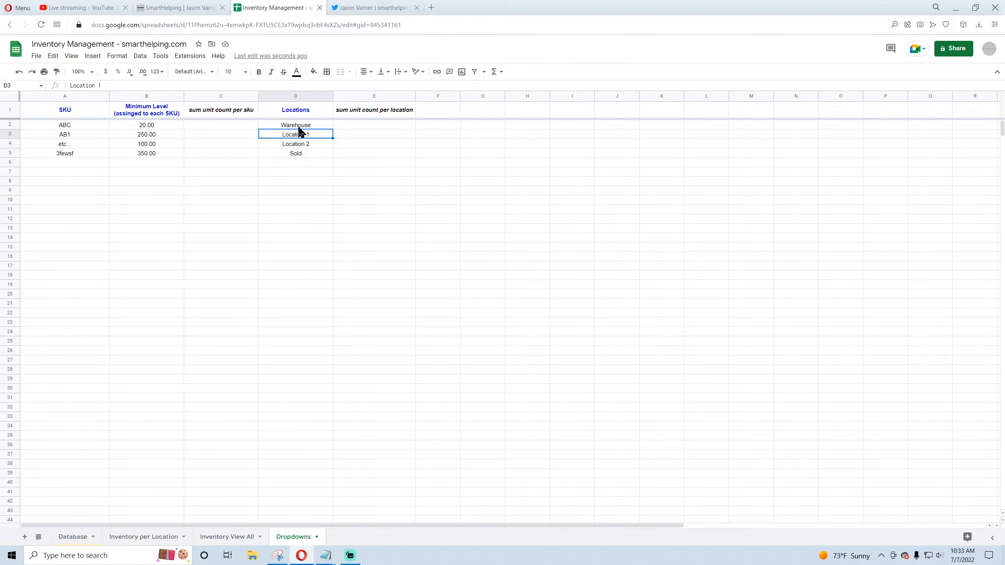
{"action": "left_click_drag", "start_coordinate": [298, 127], "coordinate": [299, 136]}
{"action": "left_click", "coordinate": [299, 154]}
{"action": "left_click", "coordinate": [299, 163]}
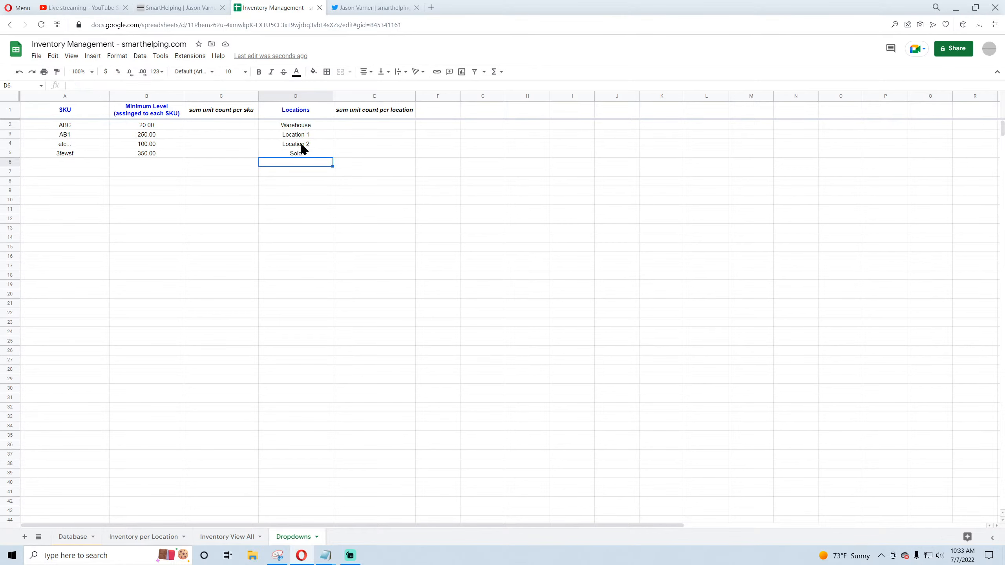
{"action": "left_click", "coordinate": [303, 124]}
{"action": "left_click", "coordinate": [300, 135]}
{"action": "left_click", "coordinate": [299, 154]}
{"action": "left_click", "coordinate": [299, 189]}
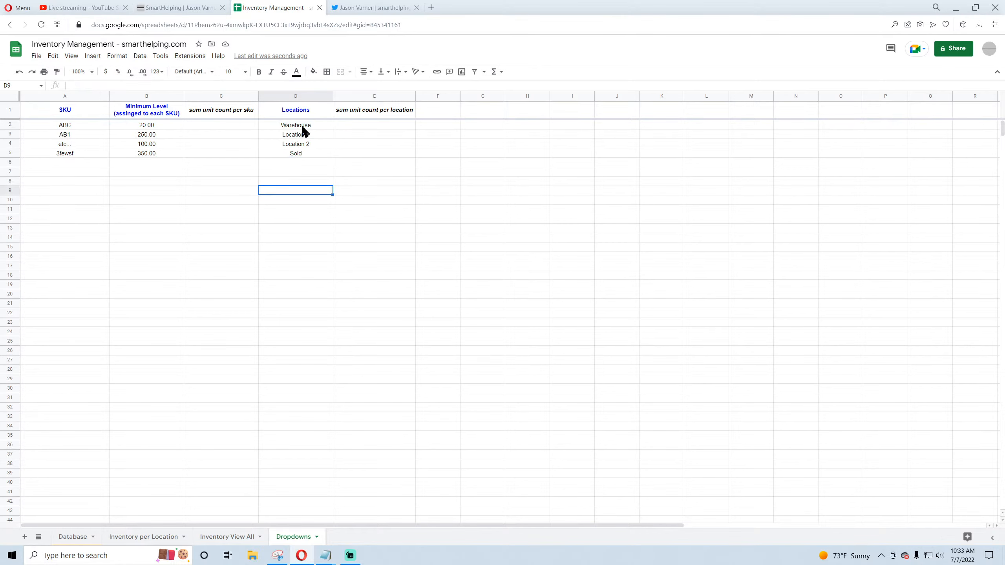
{"action": "left_click_drag", "start_coordinate": [302, 126], "coordinate": [294, 224]}
Step: Examine the Add or Deplete?, # of Units and Total Cost entries of the Sold record in Database row 7
{"action": "left_click", "coordinate": [73, 539]}
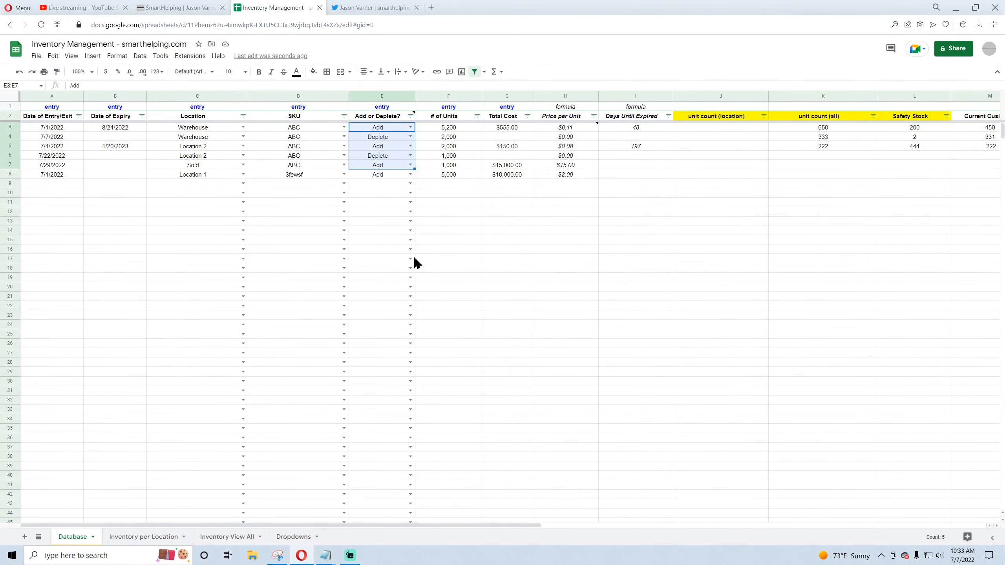
{"action": "left_click", "coordinate": [386, 163]}
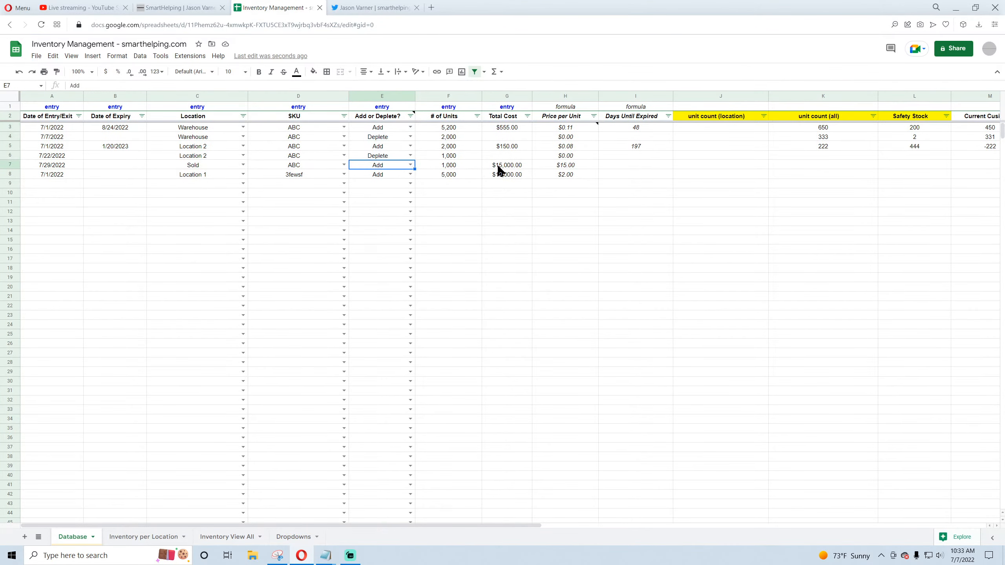
{"action": "left_click", "coordinate": [505, 167]}
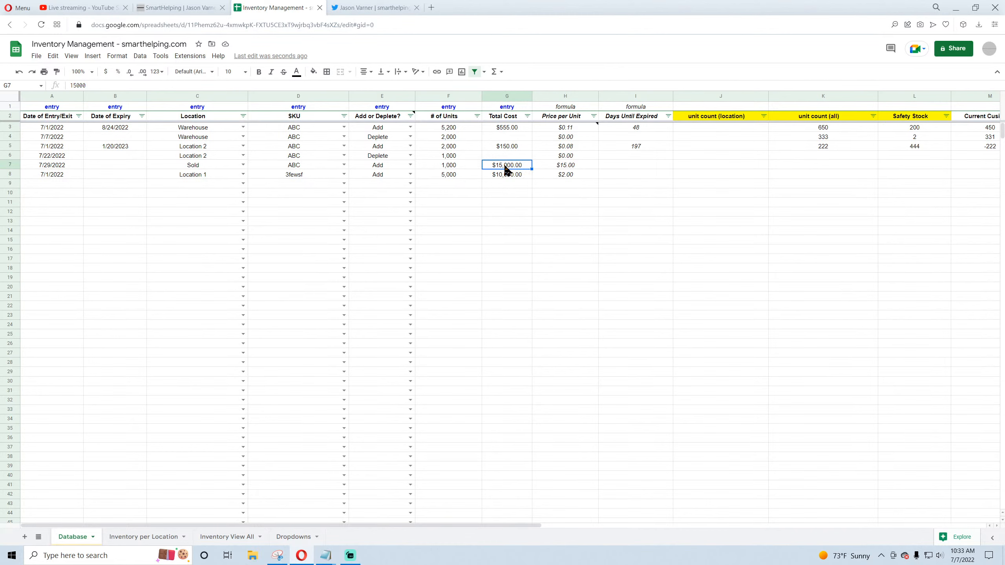
{"action": "left_click", "coordinate": [449, 164]}
{"action": "left_click", "coordinate": [505, 171]}
{"action": "left_click", "coordinate": [467, 163]}
{"action": "left_click", "coordinate": [498, 169]}
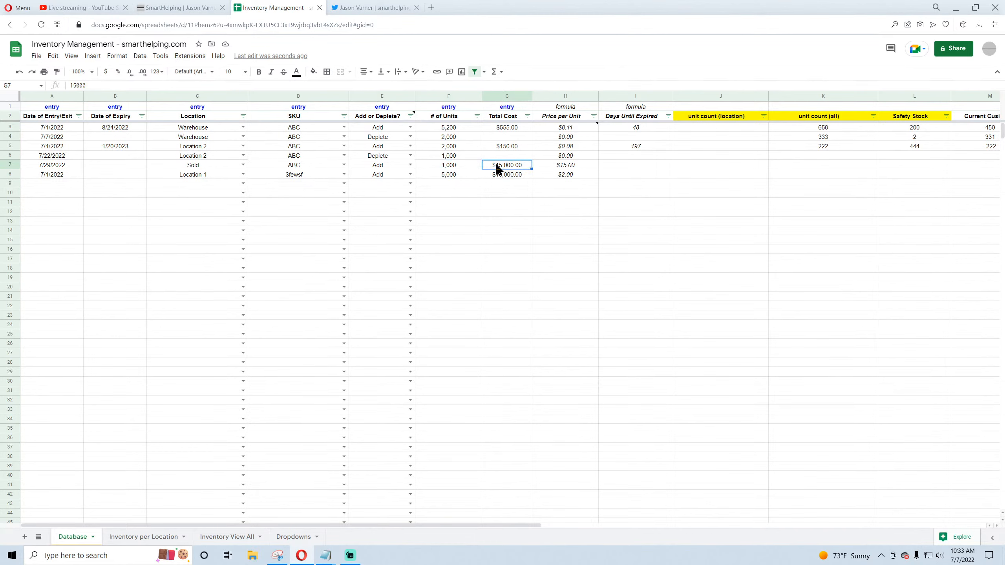
{"action": "left_click", "coordinate": [469, 164]}
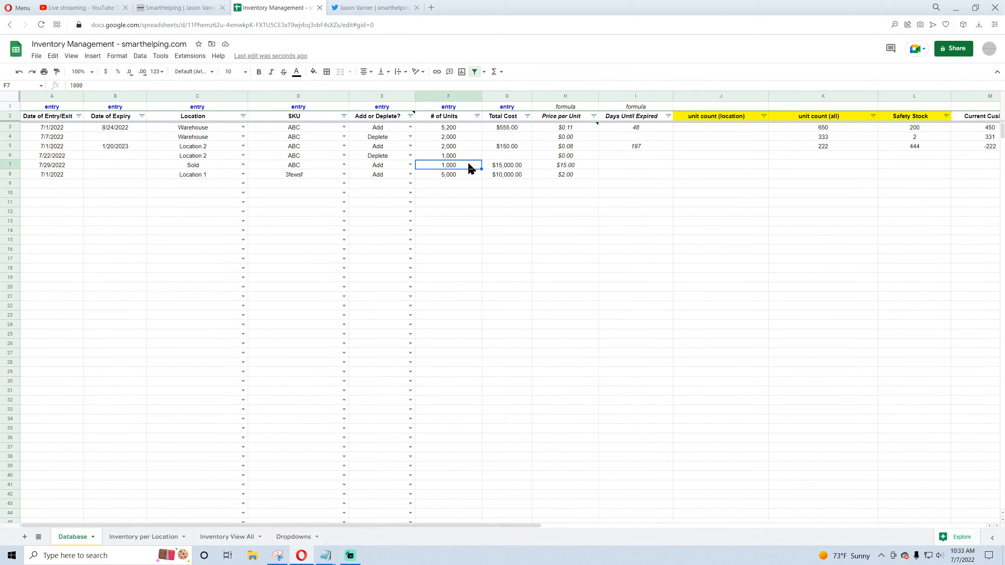
{"action": "left_click", "coordinate": [516, 170]}
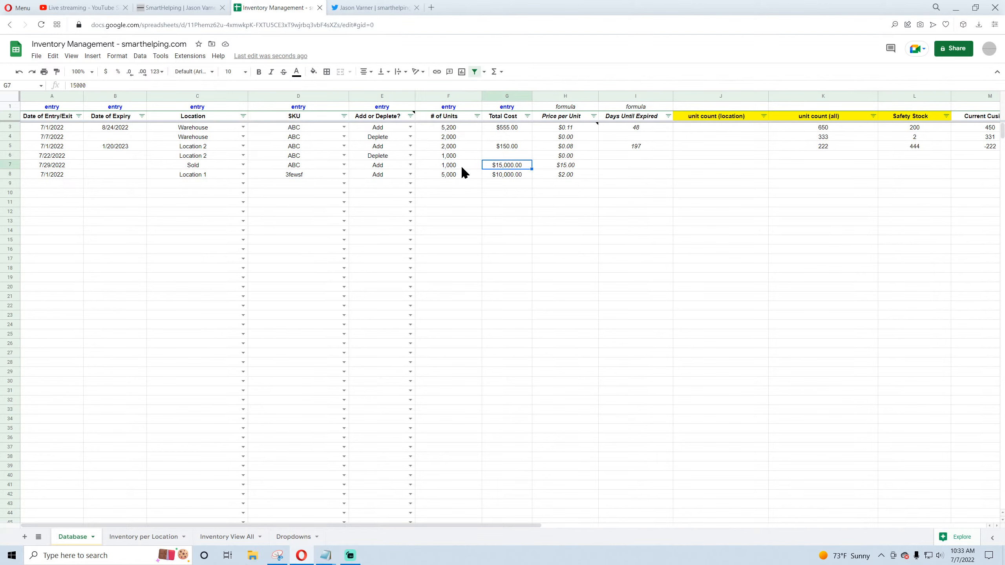
{"action": "left_click", "coordinate": [462, 167]}
Step: Compare the # of Units and Total Cost columns, and view the Add or Deplete? options for the Sold record in row 7
{"action": "left_click_drag", "start_coordinate": [451, 129], "coordinate": [454, 174]}
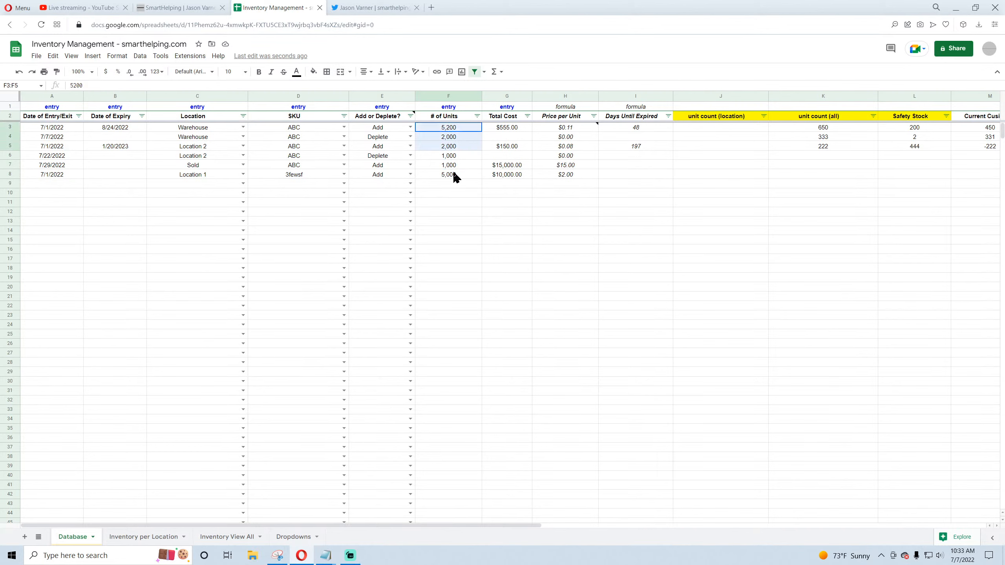
{"action": "left_click_drag", "start_coordinate": [511, 127], "coordinate": [516, 175]}
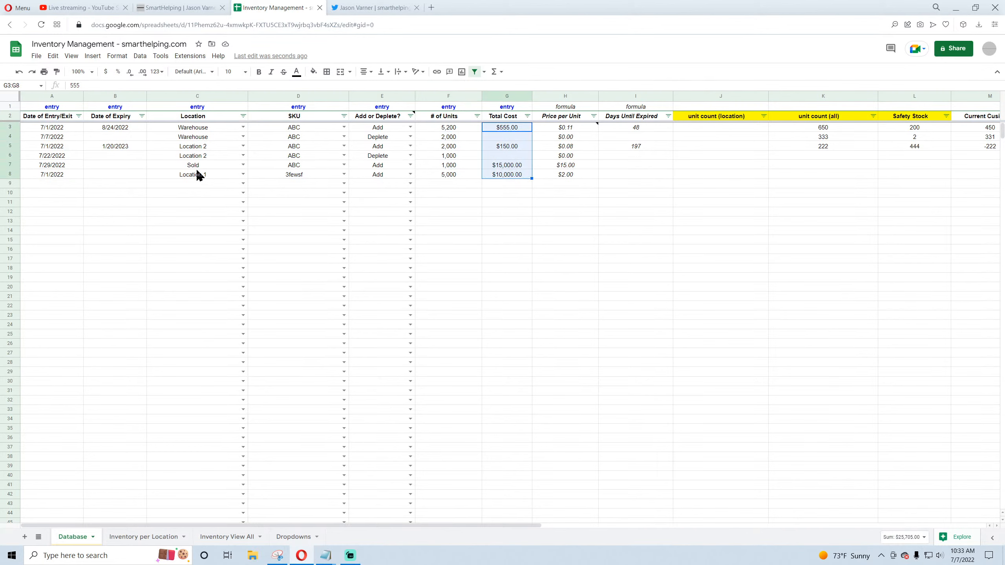
{"action": "left_click_drag", "start_coordinate": [54, 166], "coordinate": [250, 166]}
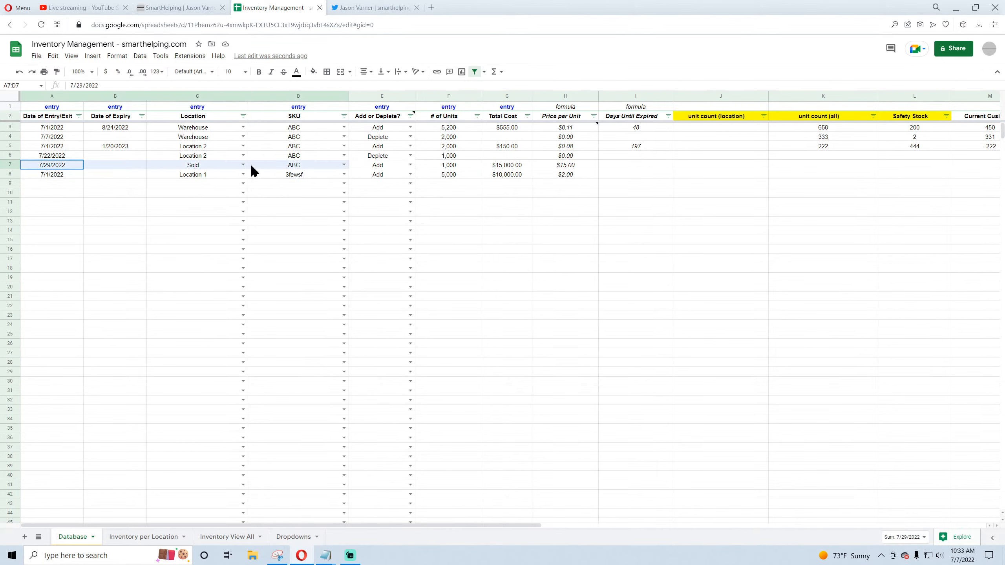
{"action": "left_click", "coordinate": [304, 168]}
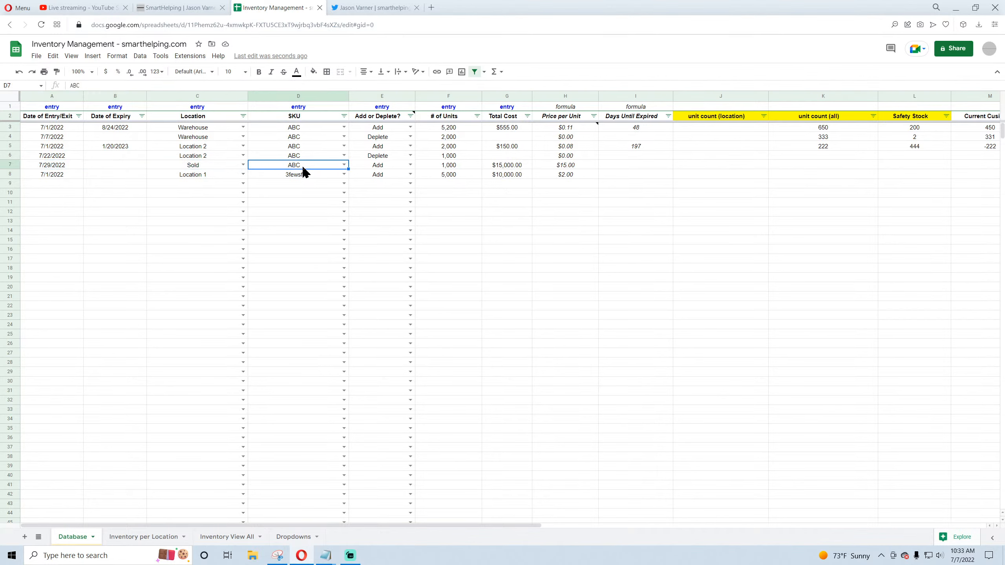
{"action": "left_click", "coordinate": [412, 165]}
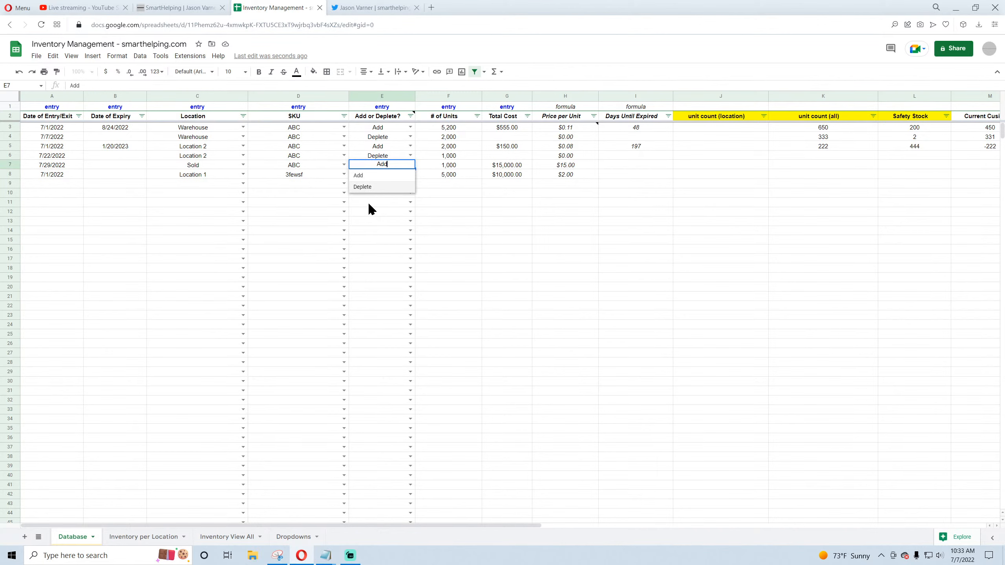
{"action": "left_click", "coordinate": [564, 228]}
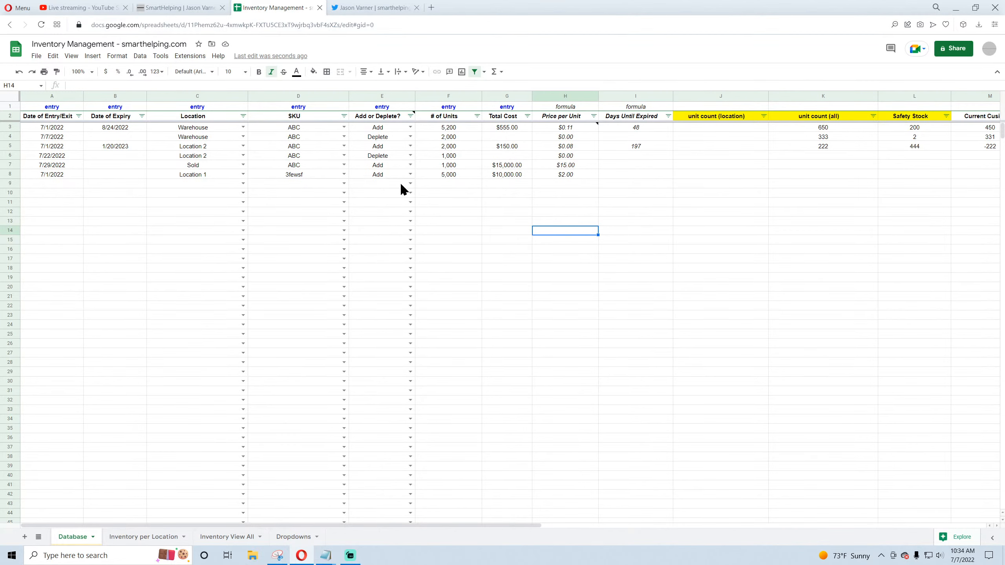
Step: Check the ABC balance under the Sold location on the Inventory View All sheet
{"action": "left_click", "coordinate": [146, 538]}
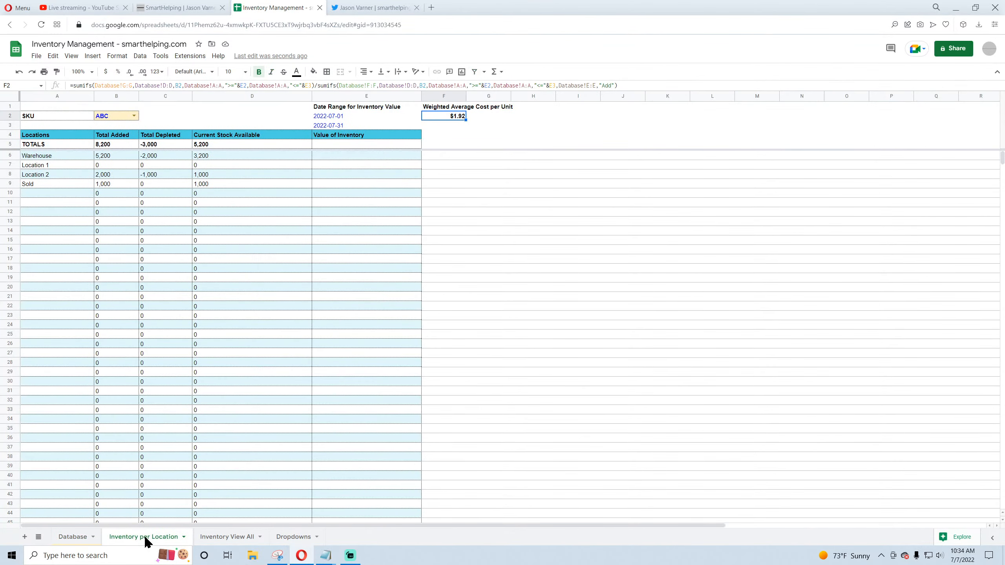
{"action": "left_click", "coordinate": [228, 537]}
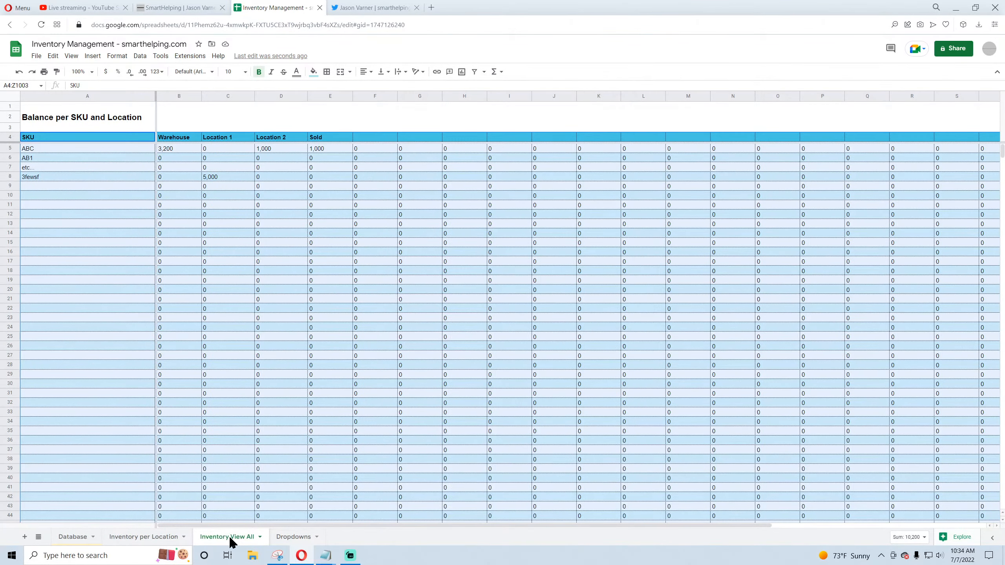
{"action": "left_click", "coordinate": [327, 151]}
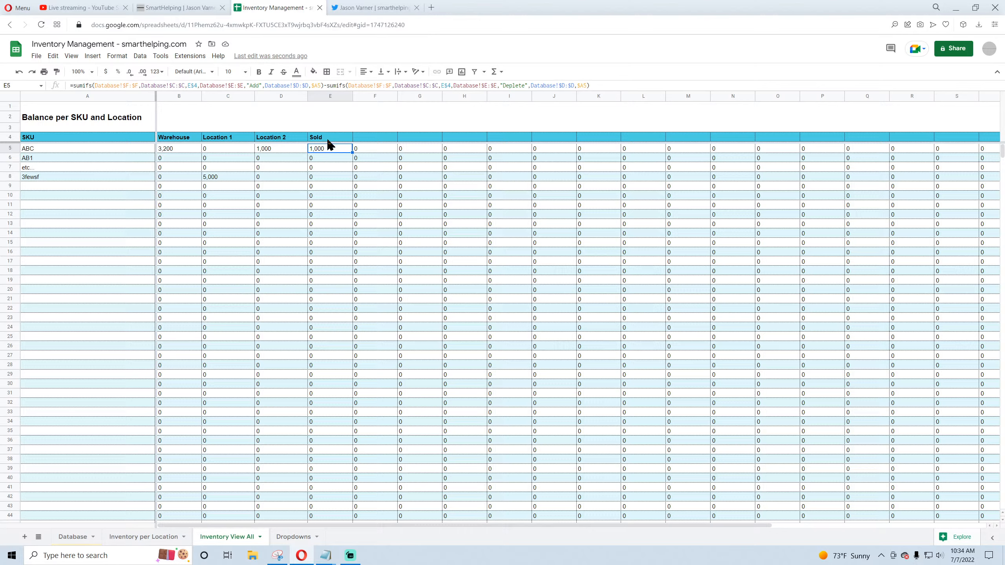
Step: Compare the Location and Add or Deplete? entries of the Sold record in Database row 7
{"action": "left_click", "coordinate": [67, 537]}
{"action": "left_click", "coordinate": [199, 164]}
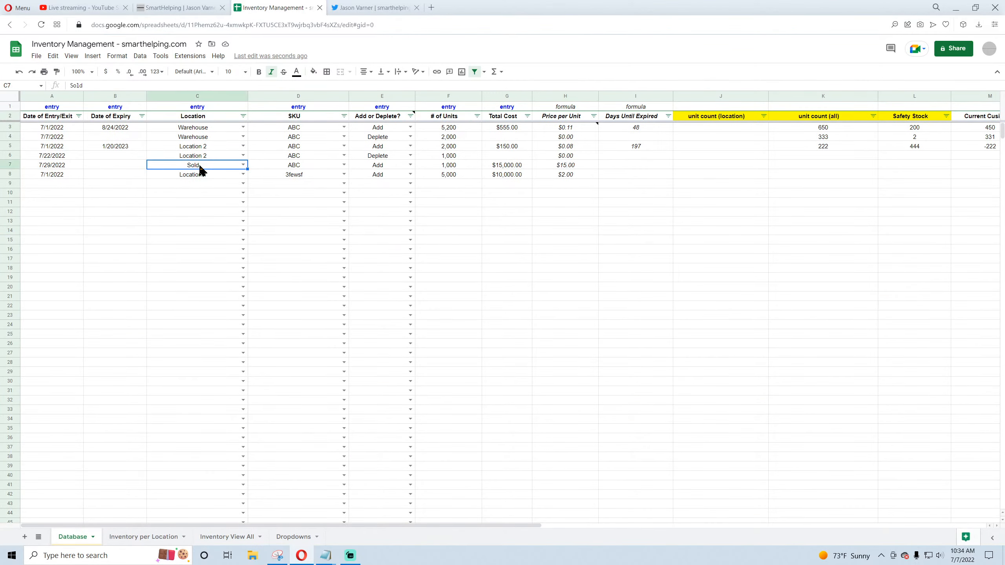
{"action": "left_click", "coordinate": [393, 165]}
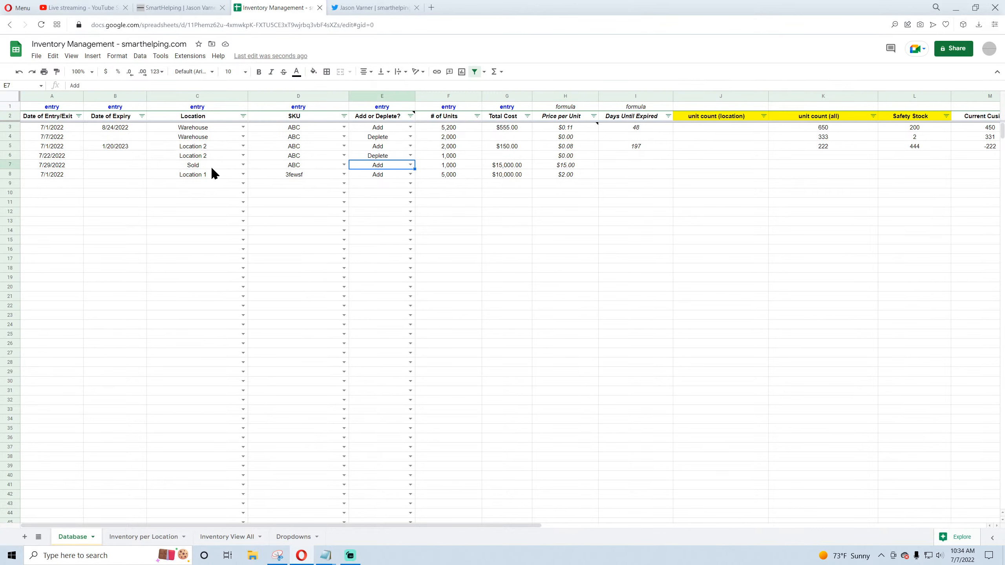
{"action": "left_click", "coordinate": [209, 162]}
{"action": "left_click", "coordinate": [380, 167]}
{"action": "left_click", "coordinate": [200, 167]}
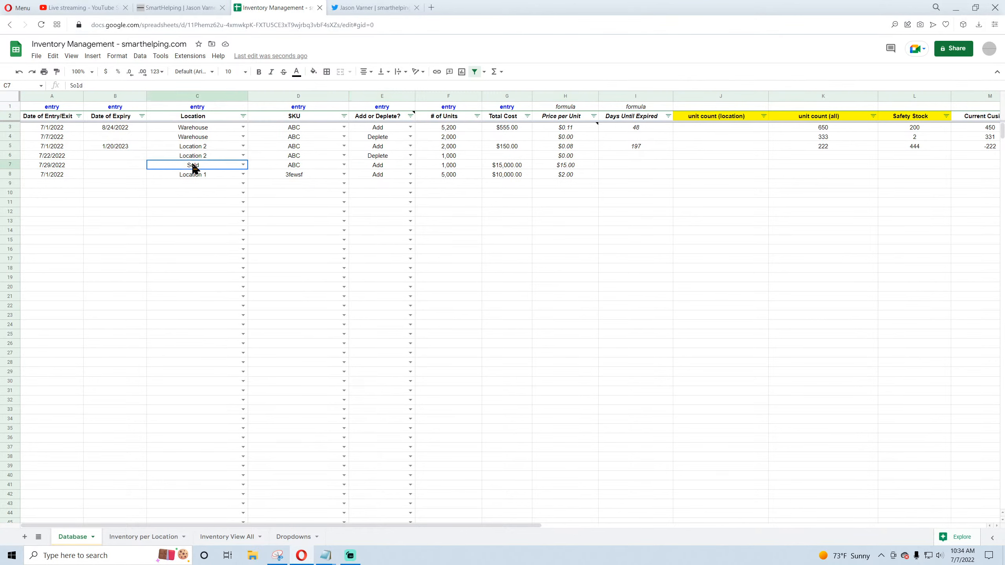
{"action": "left_click", "coordinate": [372, 169]}
{"action": "left_click", "coordinate": [203, 163]}
Step: Start a data validation rule for the whole Add or Deplete? column in Database and set its criteria to List of items
{"action": "left_click", "coordinate": [386, 95]}
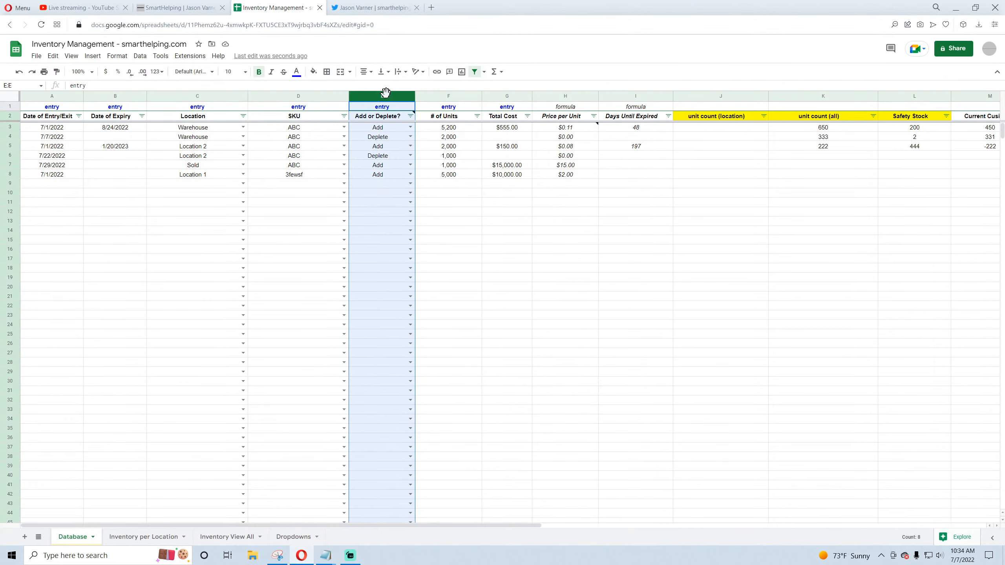
{"action": "left_click", "coordinate": [388, 129]}
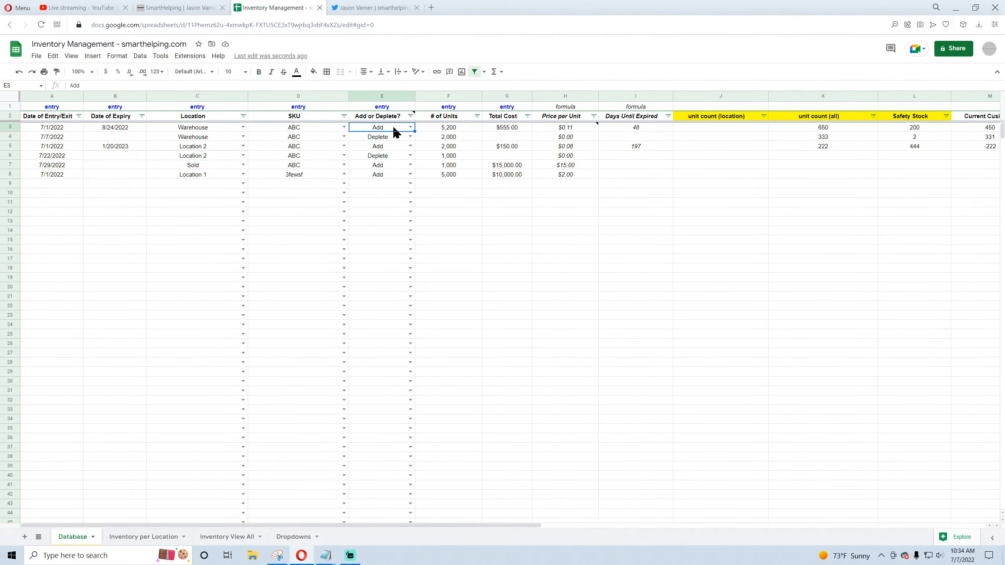
{"action": "left_click", "coordinate": [141, 58]}
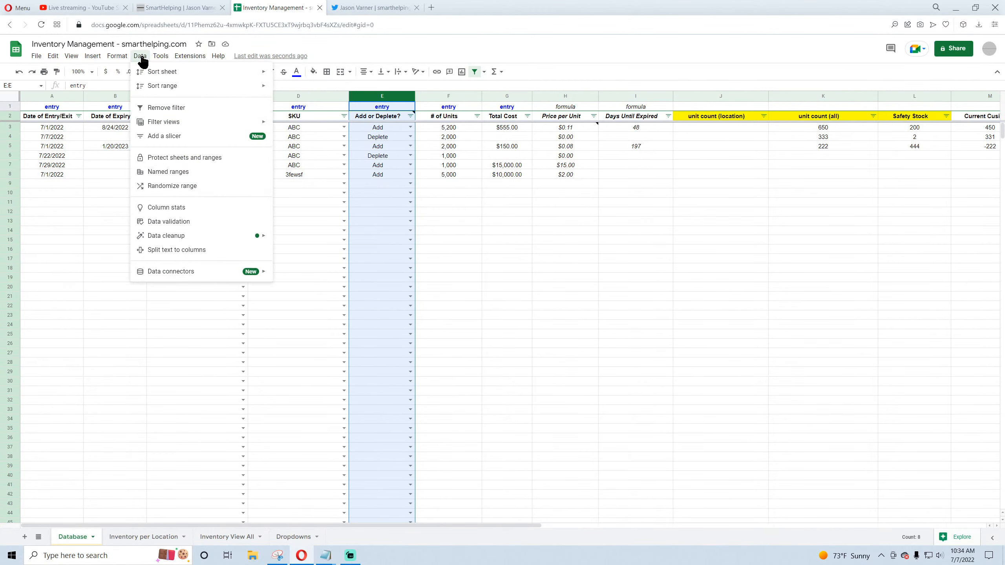
{"action": "left_click", "coordinate": [178, 223]}
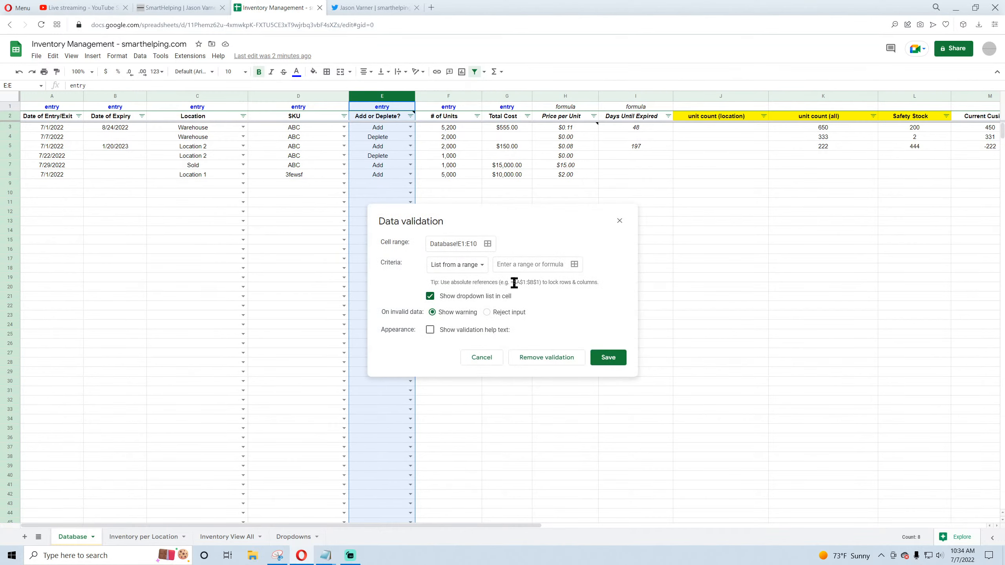
{"action": "left_click", "coordinate": [465, 244]}
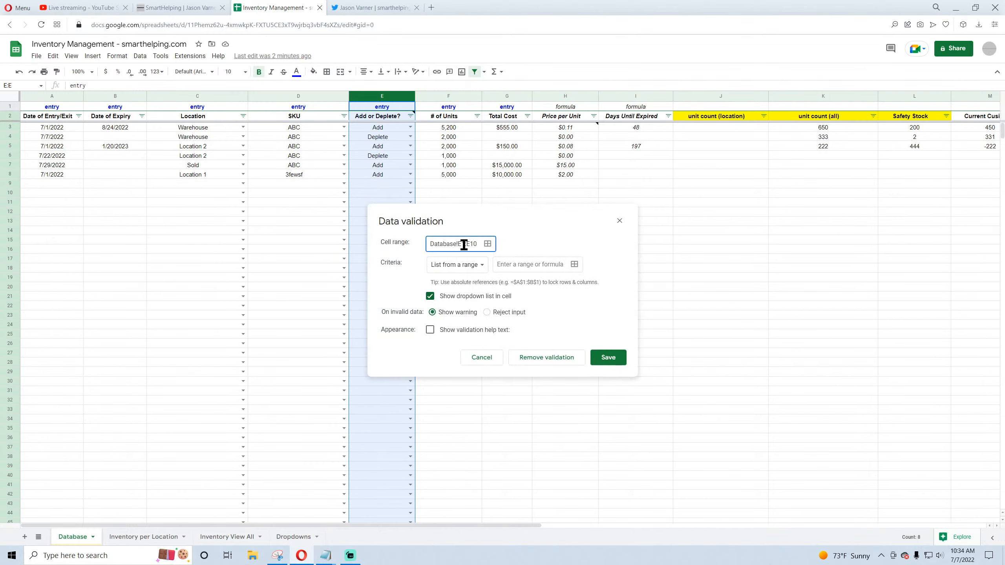
{"action": "left_click", "coordinate": [487, 244]}
{"action": "left_click", "coordinate": [459, 279]}
{"action": "left_click", "coordinate": [480, 264]}
{"action": "left_click", "coordinate": [460, 279]}
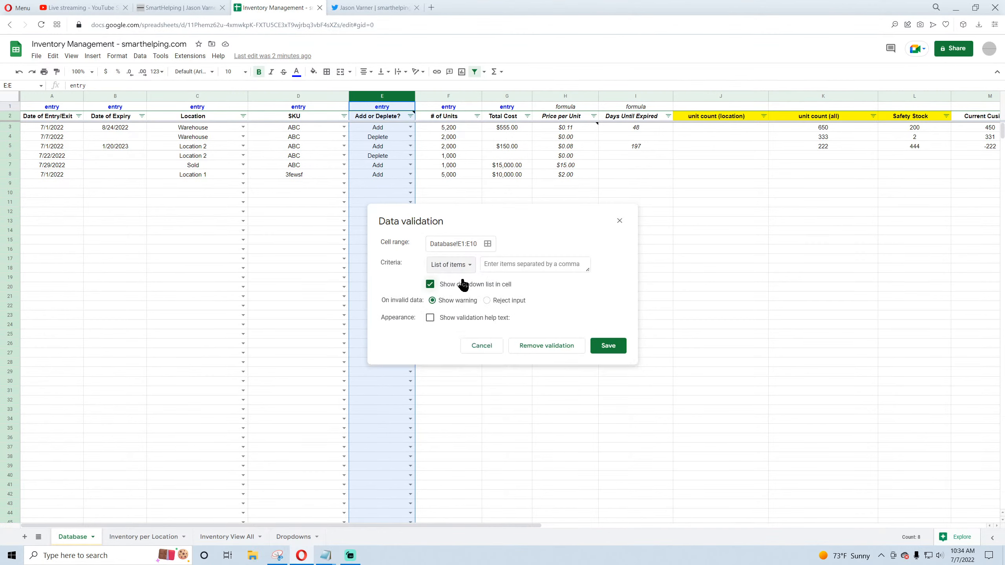
Step: Enter Add, Deplete, Sold as the allowed items, reject invalid input, show the validation help text, and save the rule
{"action": "type", "text": "add"}
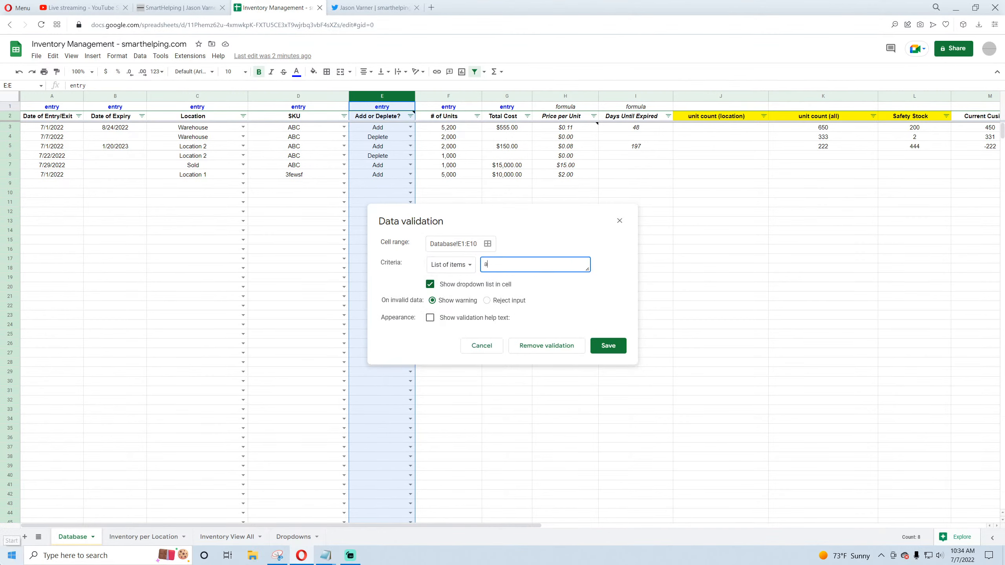
{"action": "key", "text": "BackSpace"}
{"action": "key", "text": "BackSpace"}
{"action": "key", "text": "BackSpace"}
{"action": "type", "text": "Add, Deplete, Sold"}
{"action": "left_click", "coordinate": [487, 300]}
{"action": "left_click", "coordinate": [431, 318]}
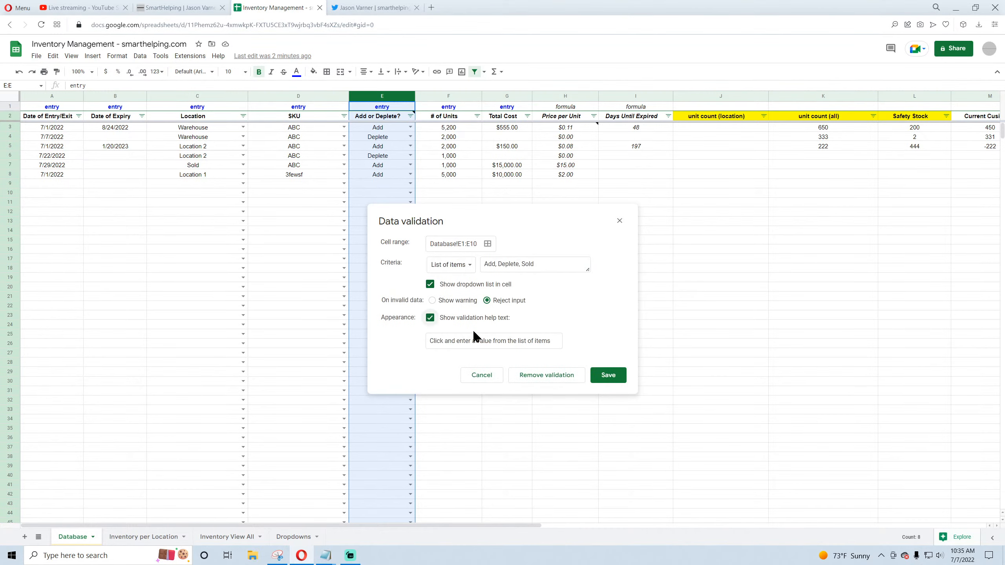
{"action": "left_click", "coordinate": [608, 375]}
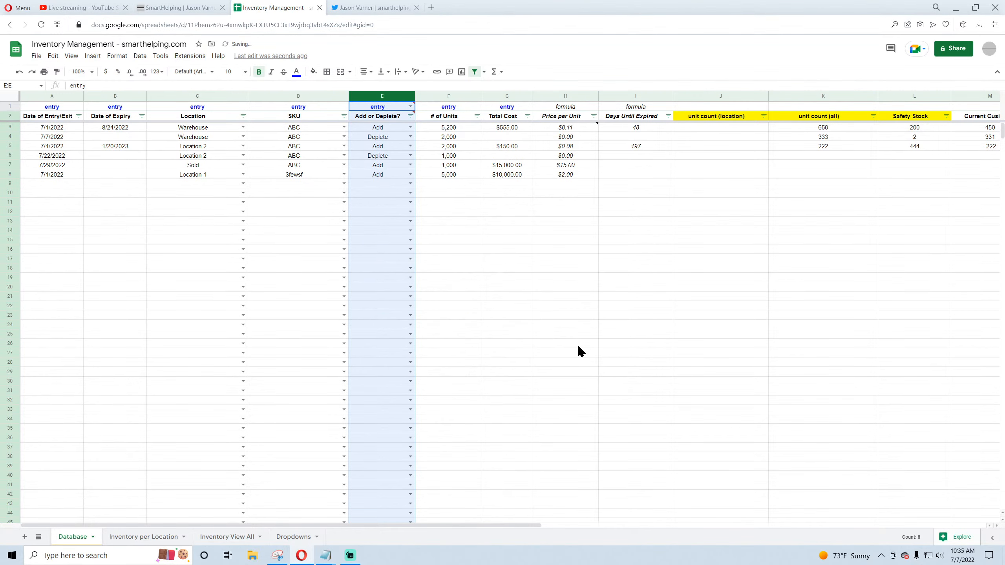
Step: Remove the data validation from the two header cells E1:E2 of the Add or Deplete? column
{"action": "left_click", "coordinate": [388, 108]}
{"action": "left_click", "coordinate": [390, 118], "text": "shift"}
{"action": "right_click", "coordinate": [386, 106]}
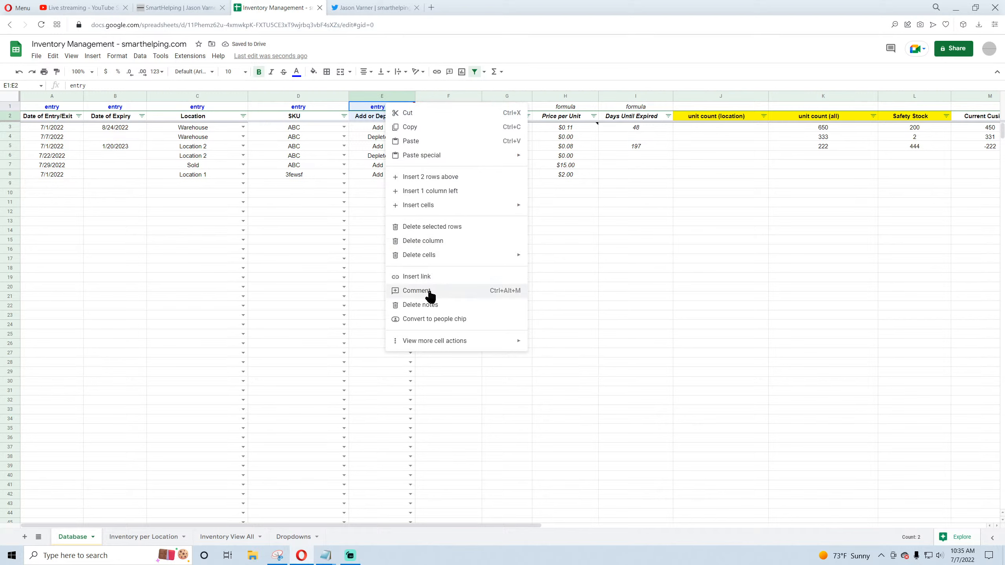
{"action": "mouse_move", "coordinate": [436, 343]}
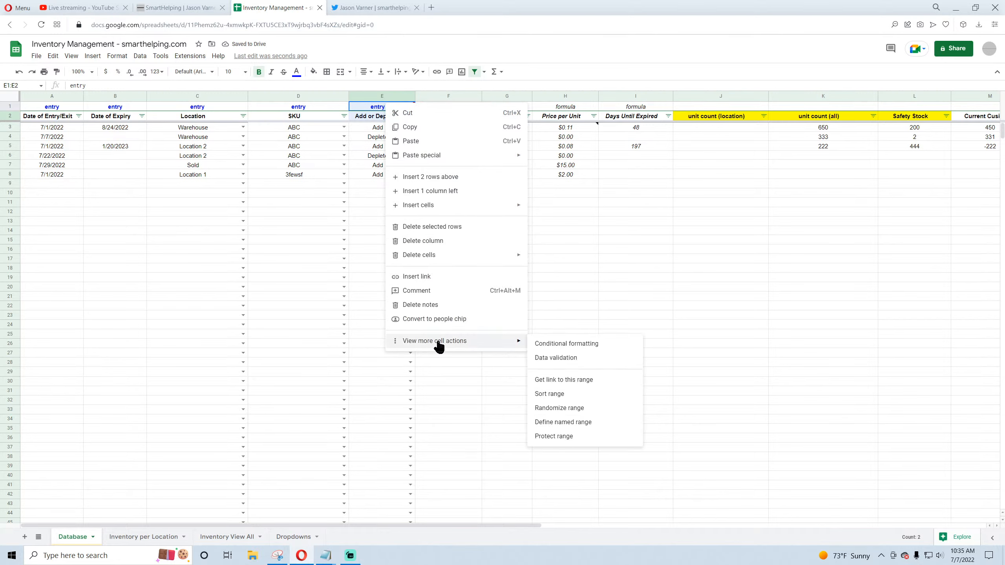
{"action": "left_click", "coordinate": [561, 358]}
{"action": "left_click", "coordinate": [535, 366]}
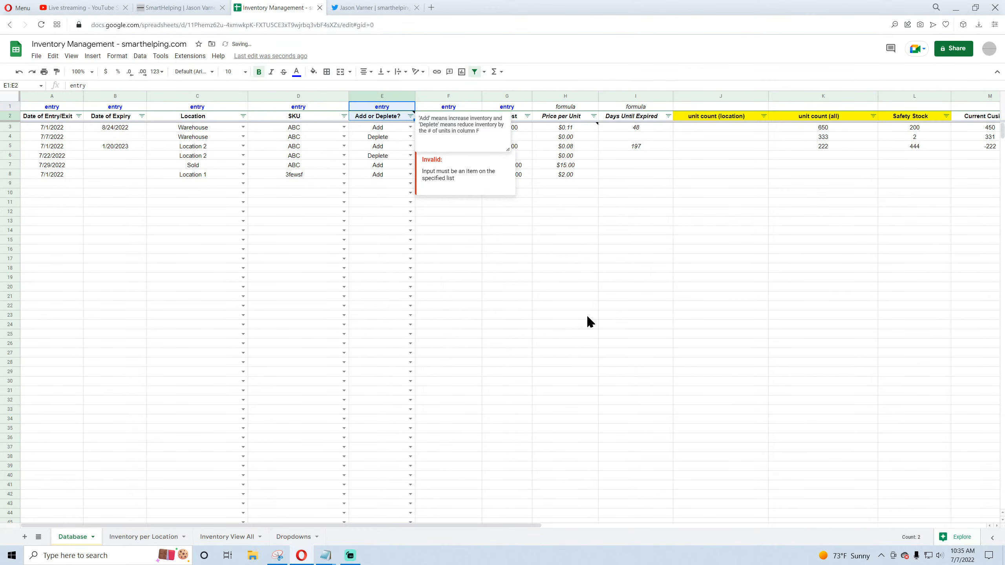
{"action": "left_click", "coordinate": [586, 316]}
{"action": "mouse_move", "coordinate": [396, 119]}
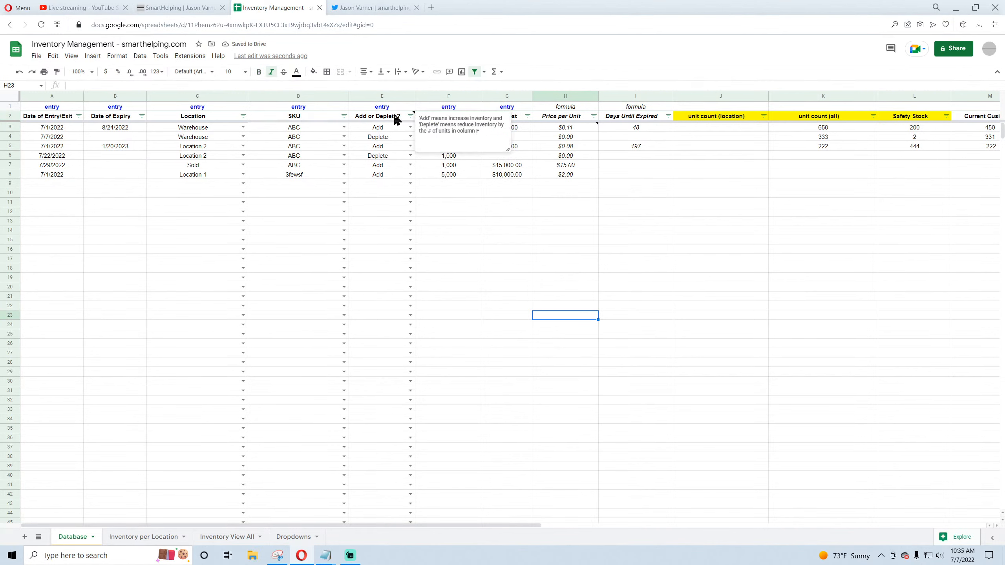
Step: Set the Add or Deplete? entry of the Sold record in row 7 to Sold
{"action": "left_click", "coordinate": [385, 165]}
{"action": "double_click", "coordinate": [386, 165]}
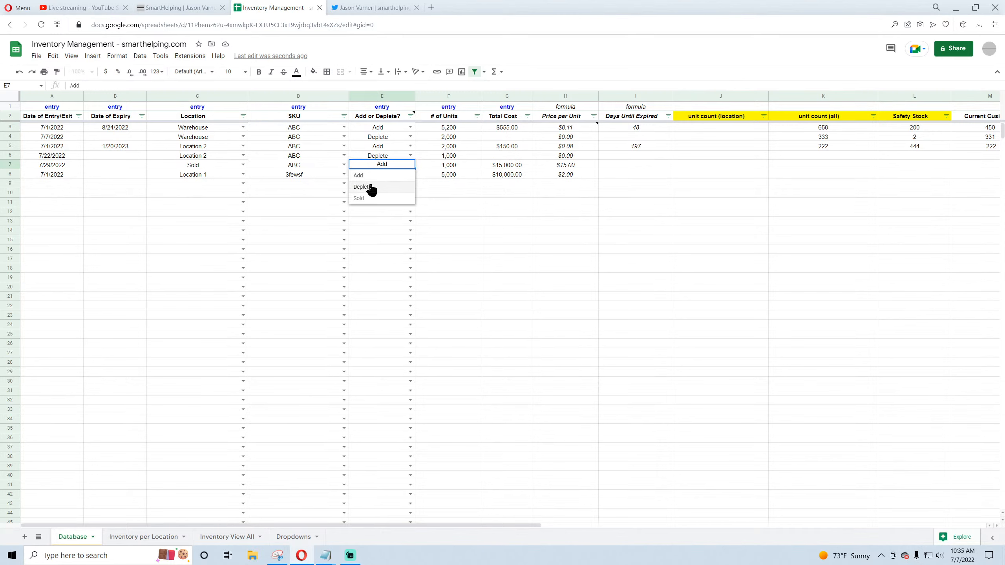
{"action": "left_click", "coordinate": [369, 198]}
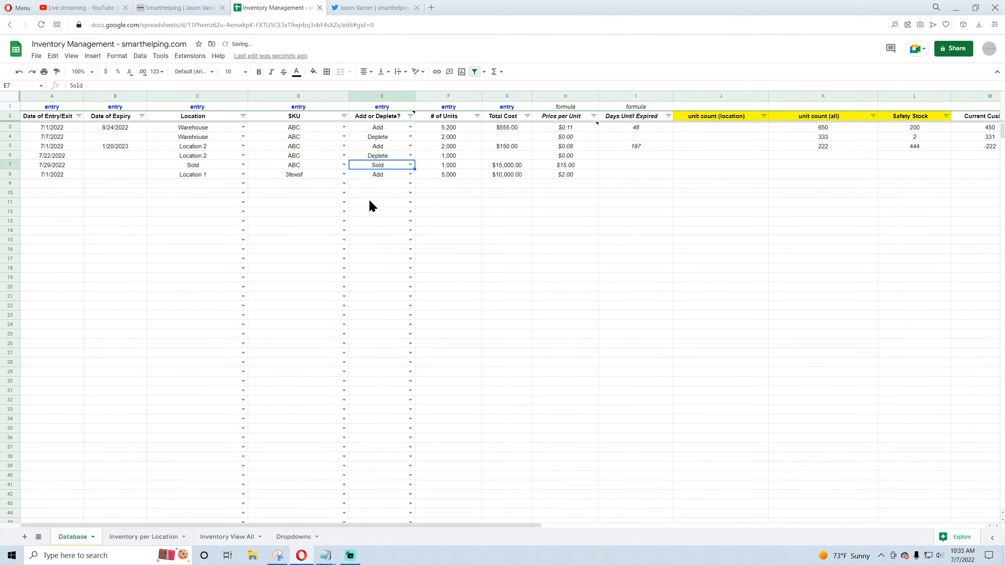
Step: Compare the date, Location and Add or Deplete? entries of the 7/29/2022 record in row 7
{"action": "left_click_drag", "start_coordinate": [36, 165], "coordinate": [201, 172]}
{"action": "left_click", "coordinate": [200, 167]}
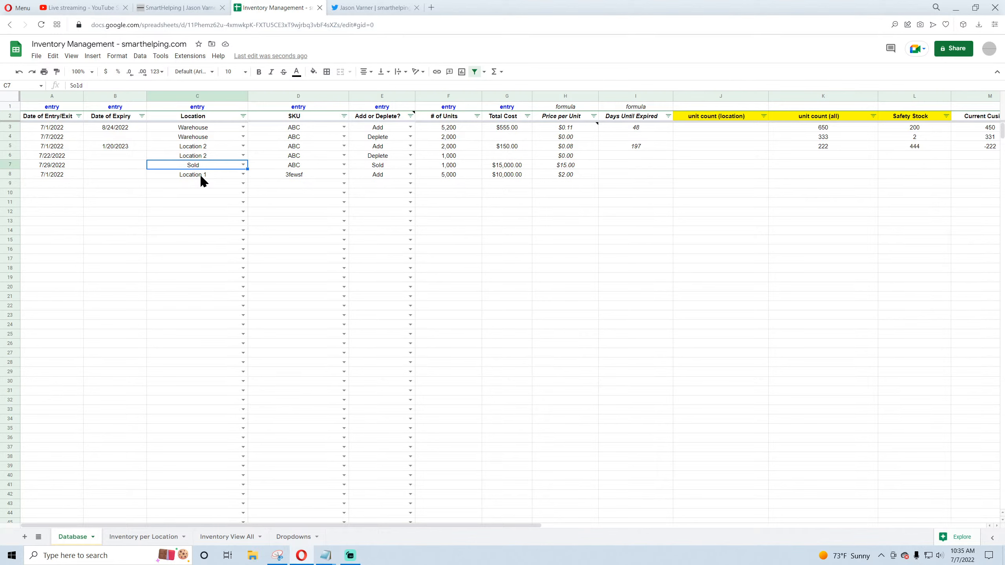
{"action": "left_click", "coordinate": [386, 168]}
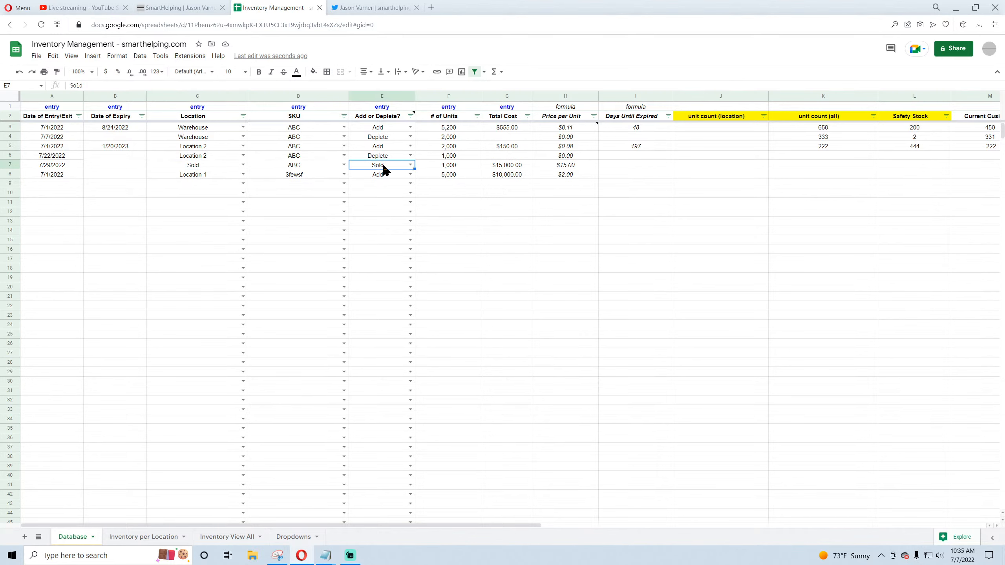
{"action": "left_click", "coordinate": [198, 164]}
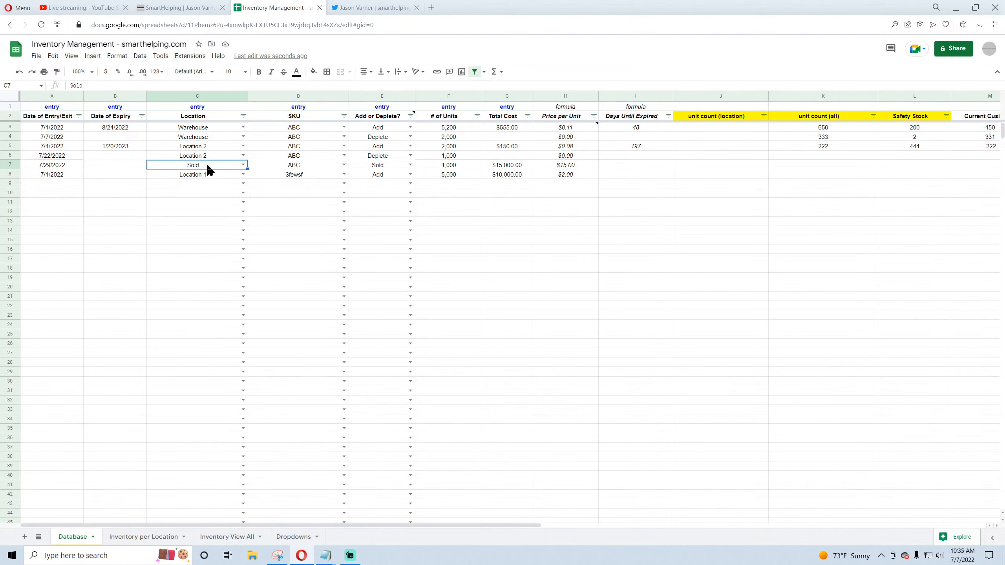
{"action": "left_click", "coordinate": [391, 167]}
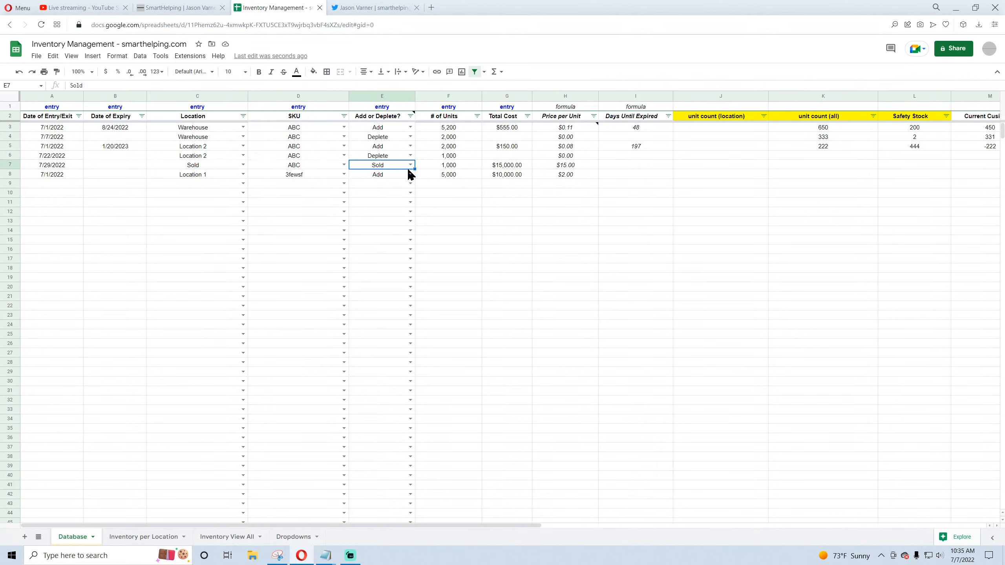
Step: Check the Weighted Average Cost per Unit on Inventory per Location against the Price per Unit values in Database
{"action": "left_click", "coordinate": [145, 537]}
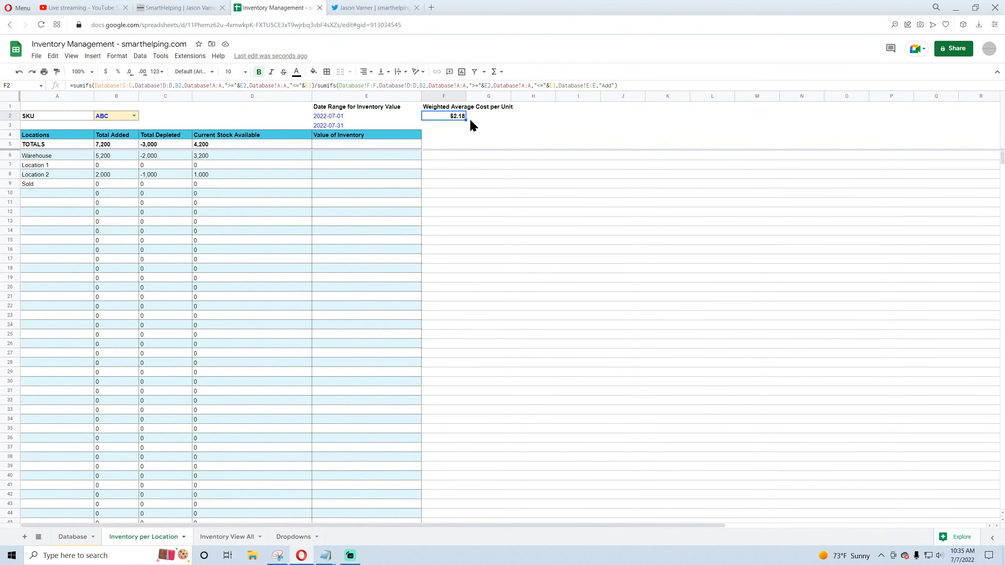
{"action": "left_click", "coordinate": [71, 537]}
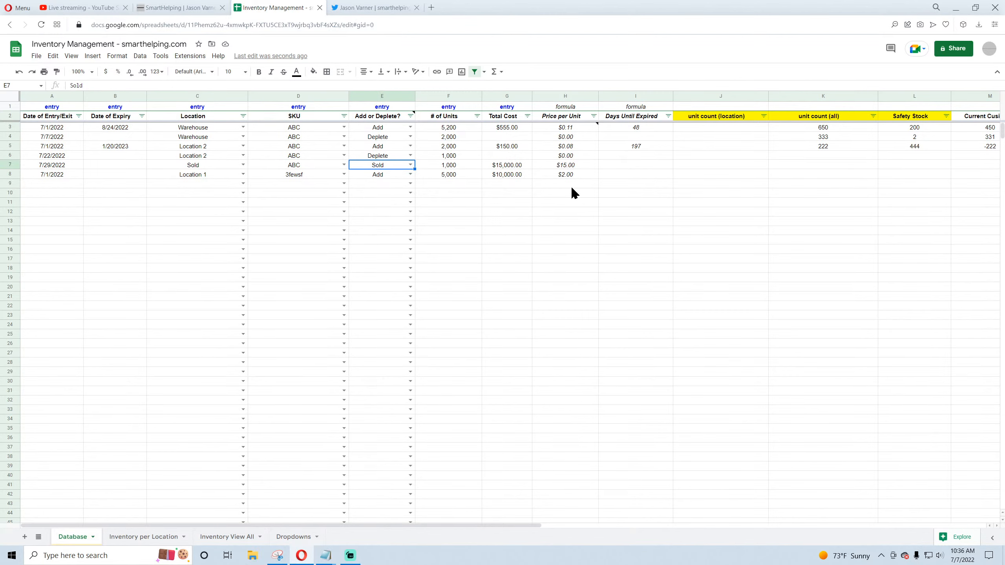
{"action": "mouse_move", "coordinate": [574, 129]}
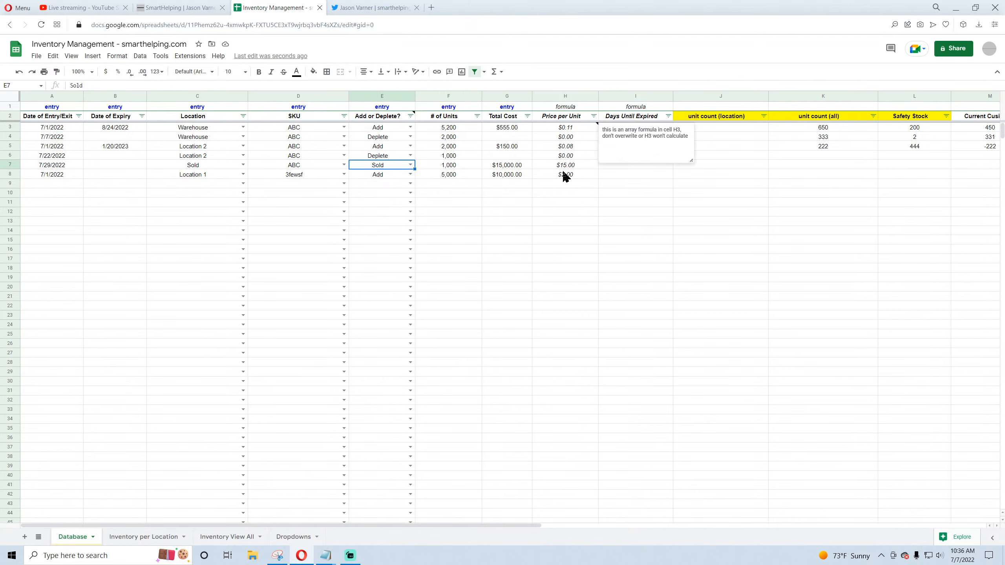
{"action": "left_click", "coordinate": [568, 177]}
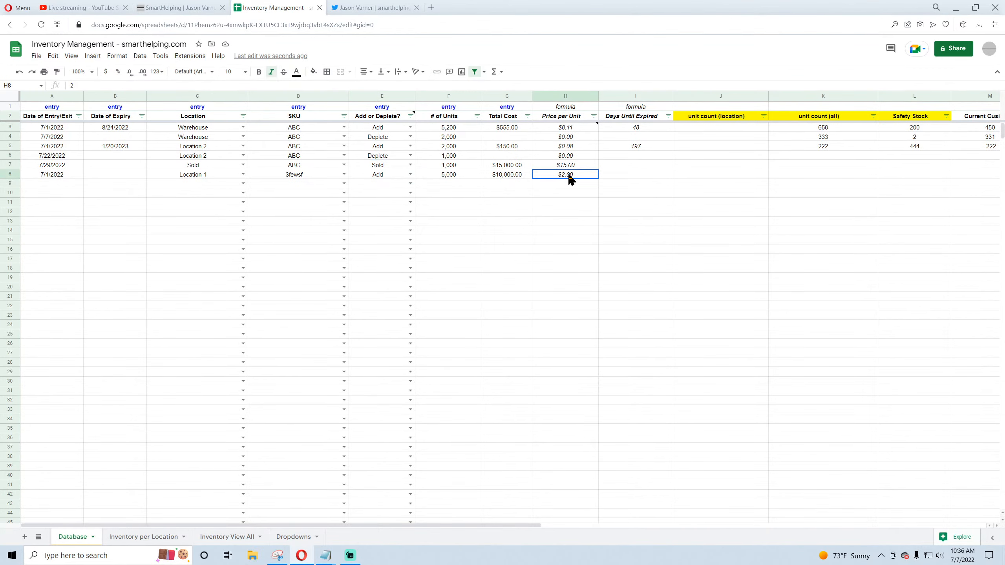
Step: Check the SKU selected on Inventory per Location, and review the Price per Unit of the ABC Add records in Database rows 3 and 5
{"action": "left_click", "coordinate": [159, 536]}
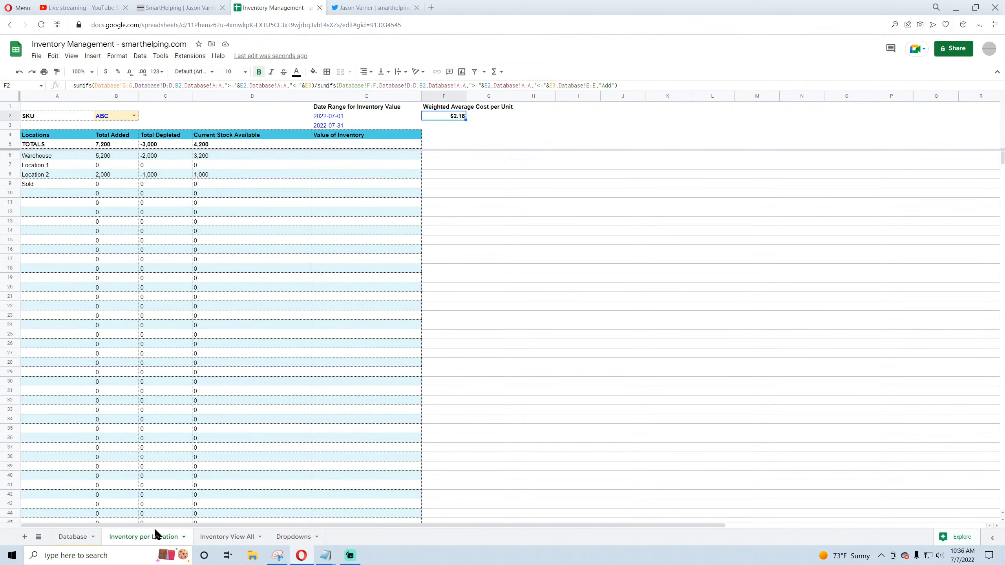
{"action": "left_click", "coordinate": [115, 119]}
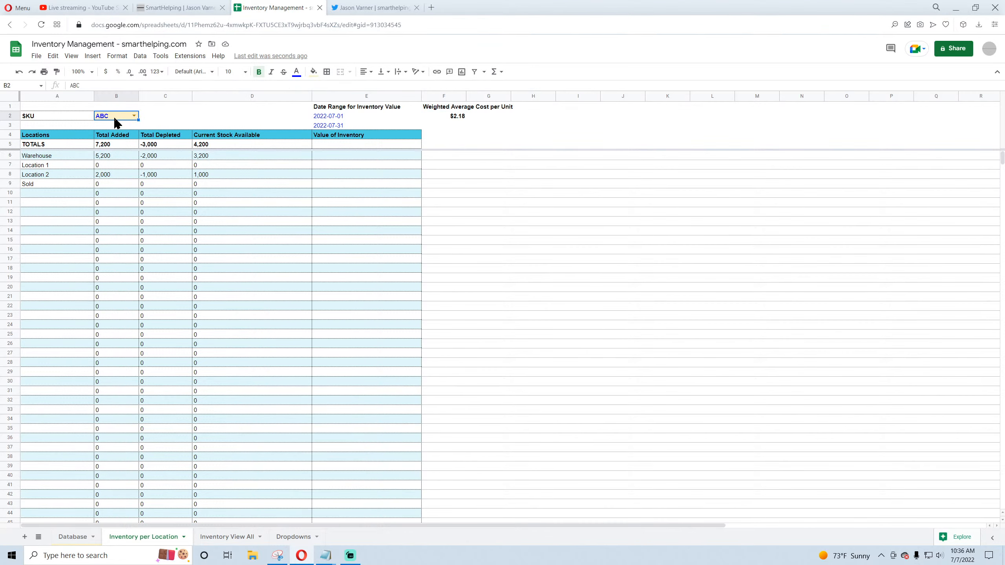
{"action": "left_click", "coordinate": [72, 536]}
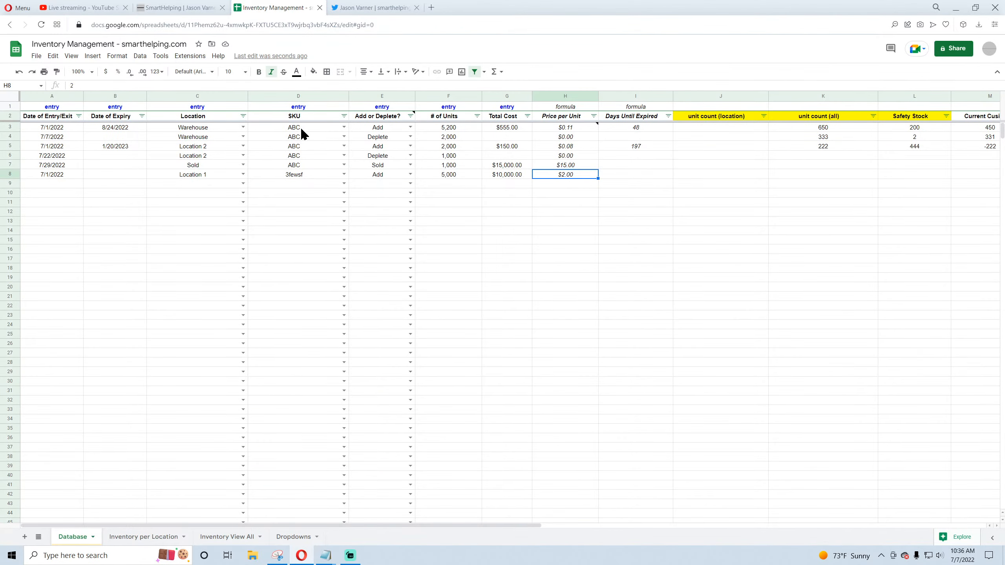
{"action": "left_click", "coordinate": [573, 130]}
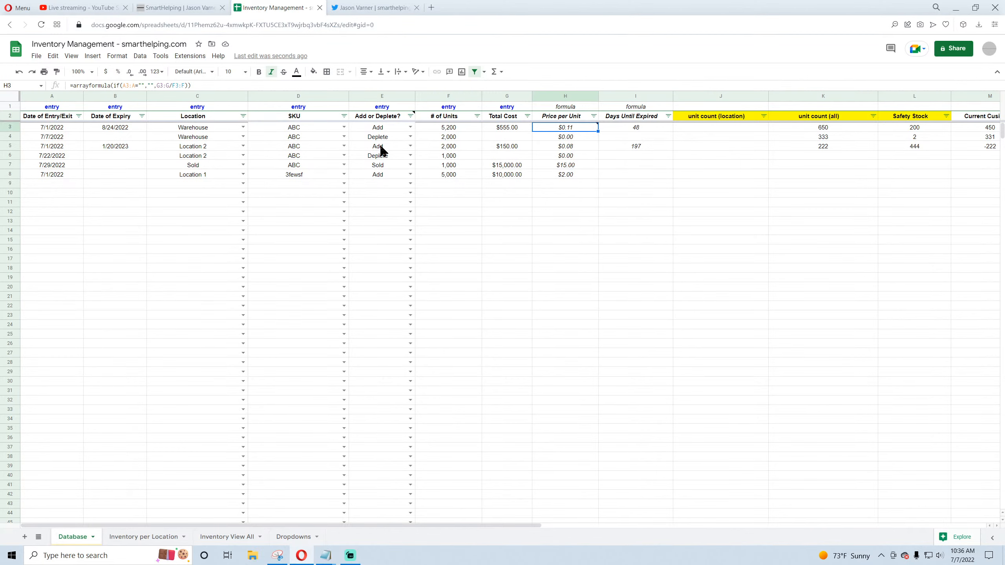
{"action": "left_click_drag", "start_coordinate": [381, 150], "coordinate": [566, 152]}
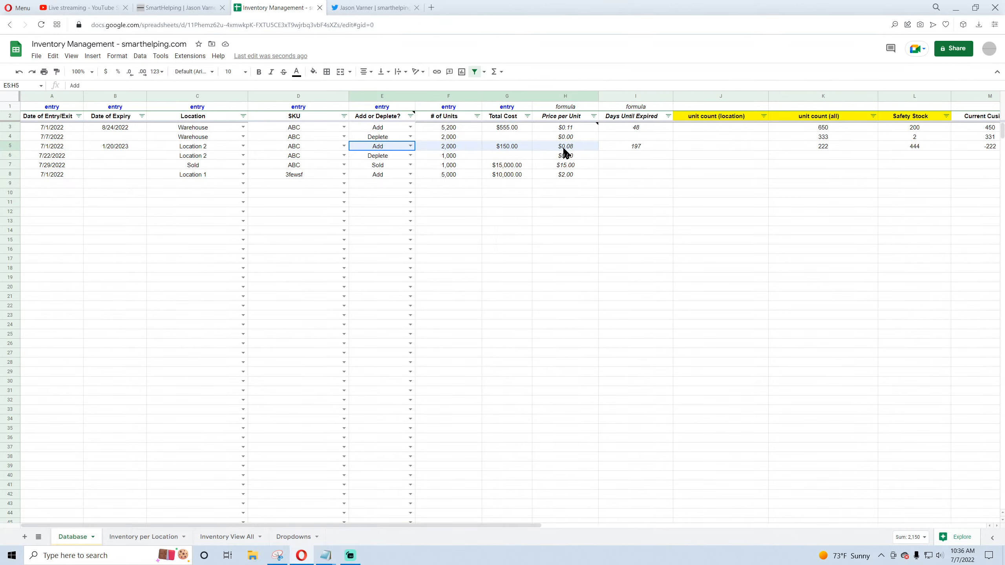
{"action": "left_click_drag", "start_coordinate": [565, 153], "coordinate": [565, 152]}
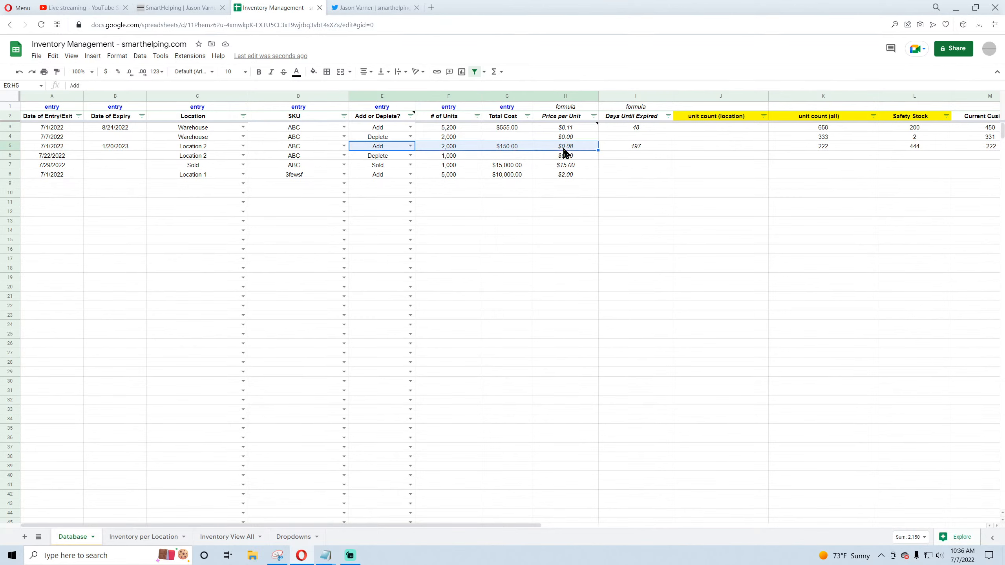
Step: Compare the Weighted Average Cost per Unit with the Database prices, and examine the two SUMIFS parts of its F2 formula on Inventory per Location
{"action": "left_click", "coordinate": [129, 538]}
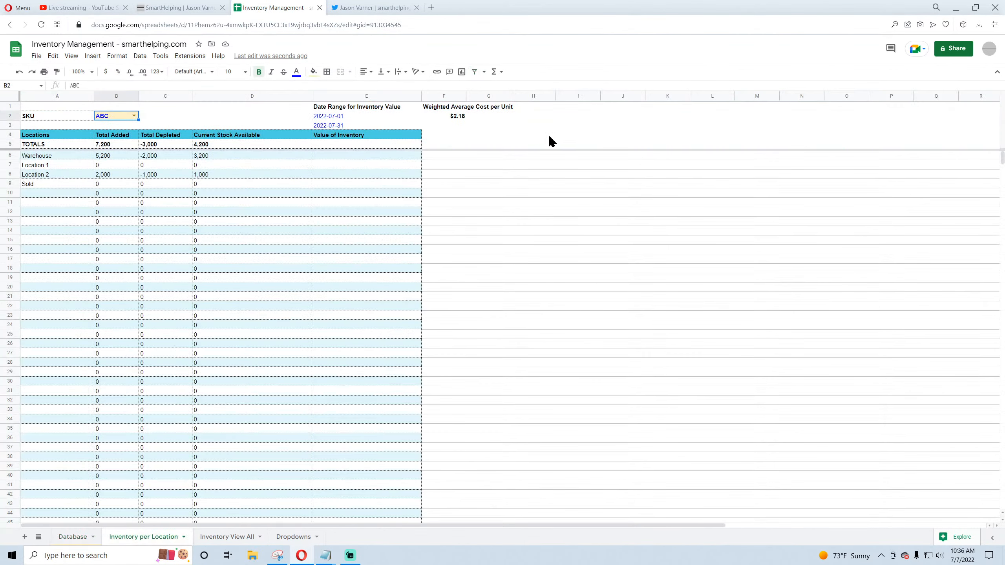
{"action": "left_click", "coordinate": [71, 538]}
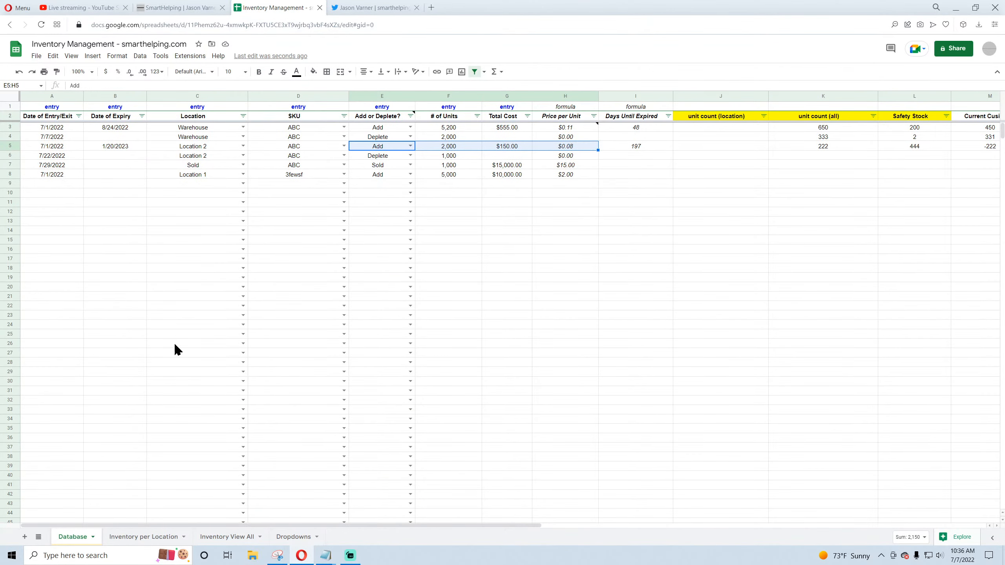
{"action": "left_click", "coordinate": [139, 539]}
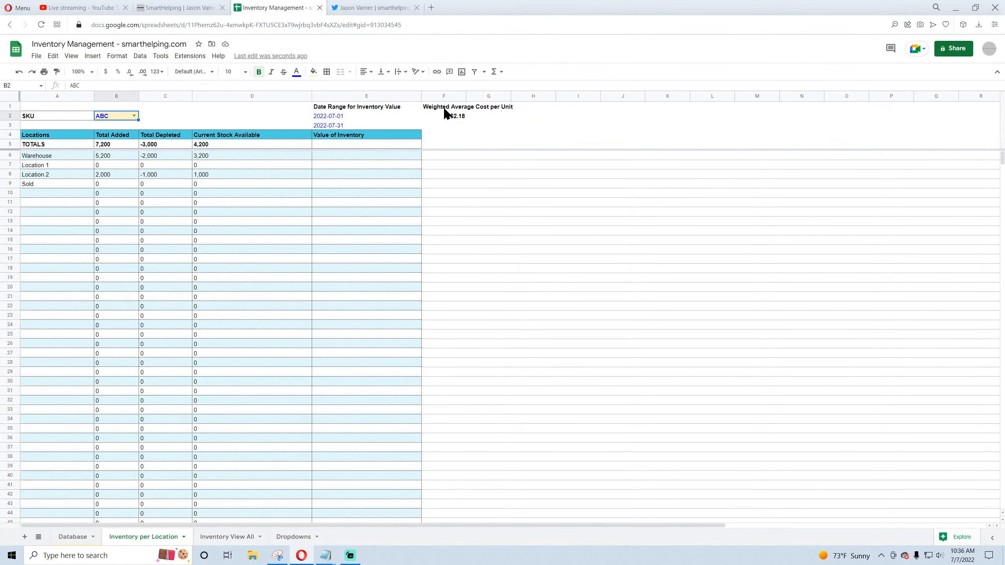
{"action": "left_click", "coordinate": [440, 115]}
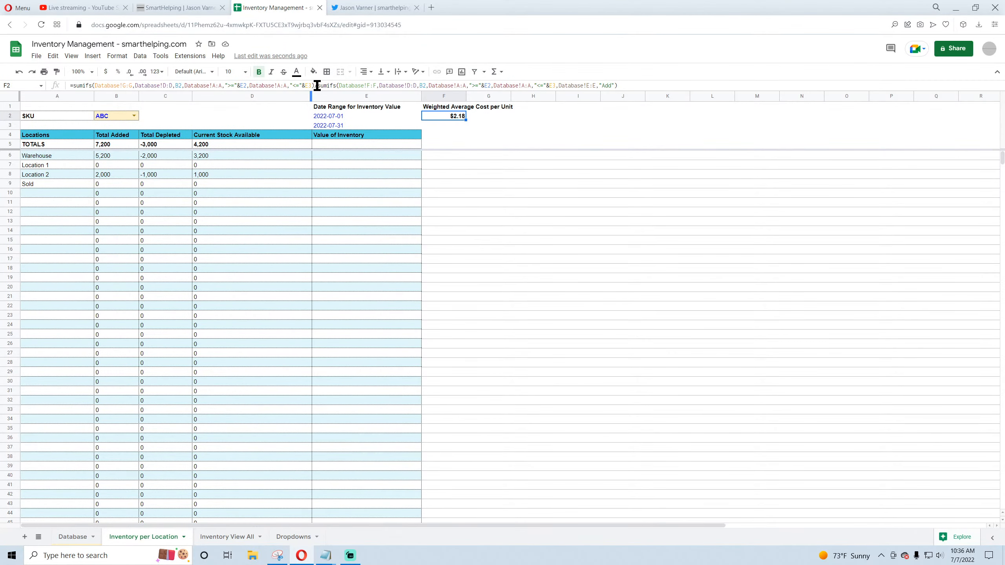
{"action": "left_click_drag", "start_coordinate": [317, 85], "coordinate": [76, 86]}
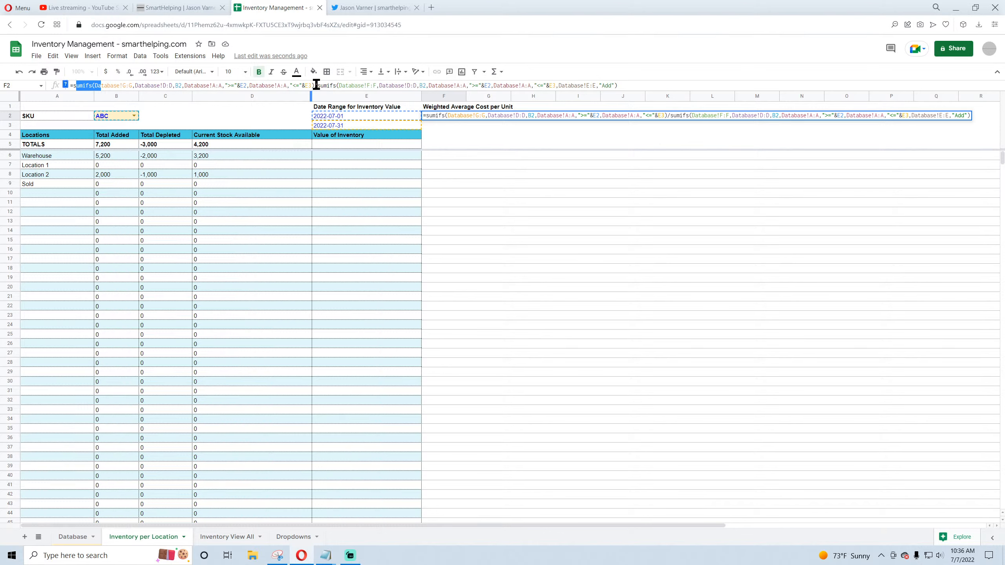
{"action": "left_click_drag", "start_coordinate": [316, 85], "coordinate": [643, 90]}
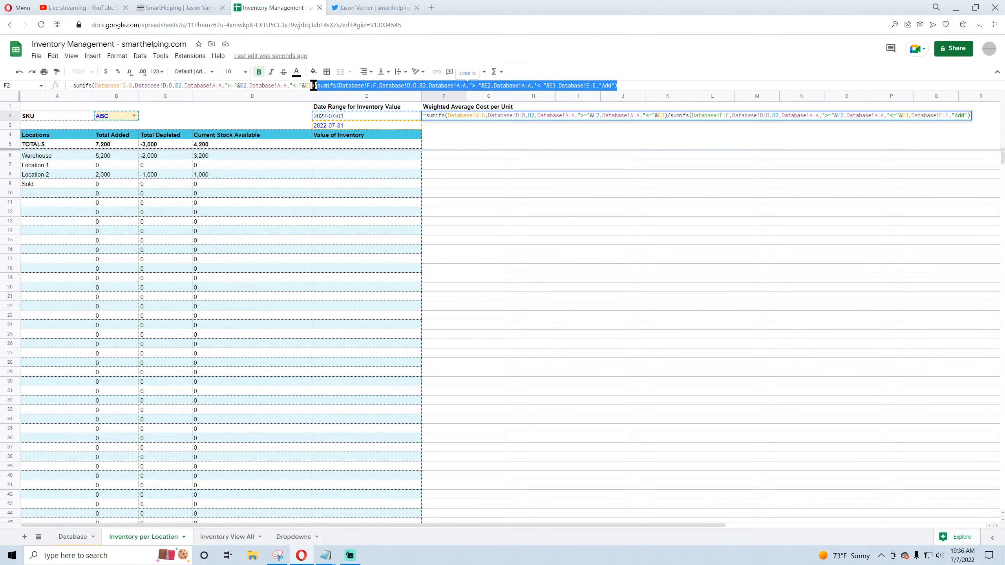
Step: Try the Weighted Average Cost per Unit formula without its units SUMIFS divisor, and undo the removal
{"action": "left_click_drag", "start_coordinate": [314, 85], "coordinate": [572, 86]}
{"action": "right_click", "coordinate": [573, 87]}
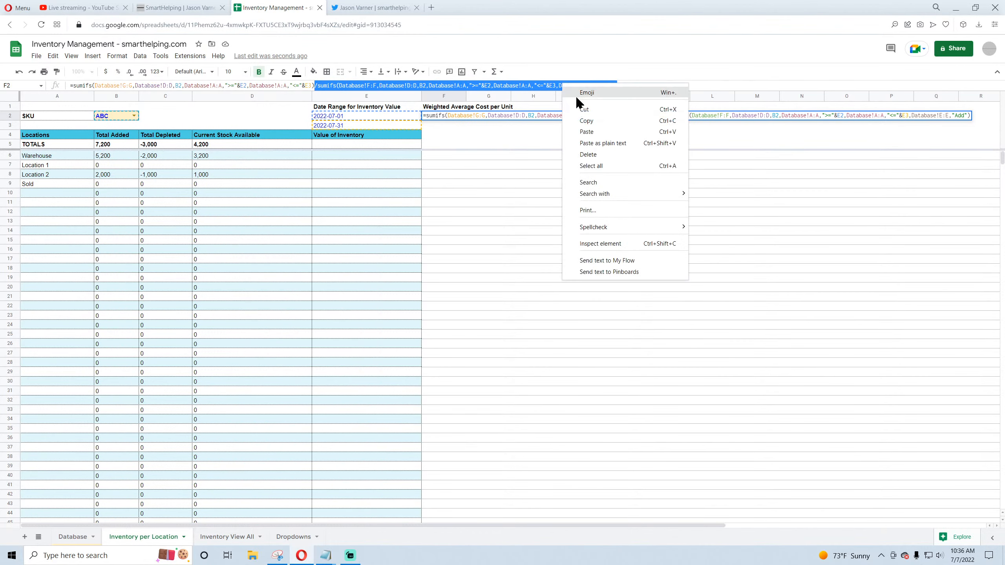
{"action": "left_click", "coordinate": [580, 110]}
{"action": "key", "text": "Return"}
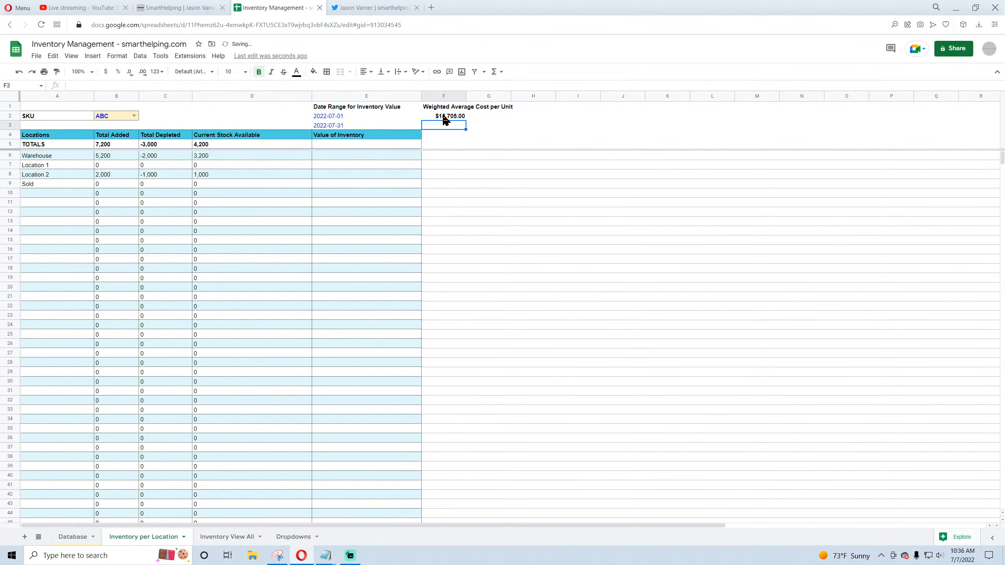
{"action": "left_click", "coordinate": [19, 72]}
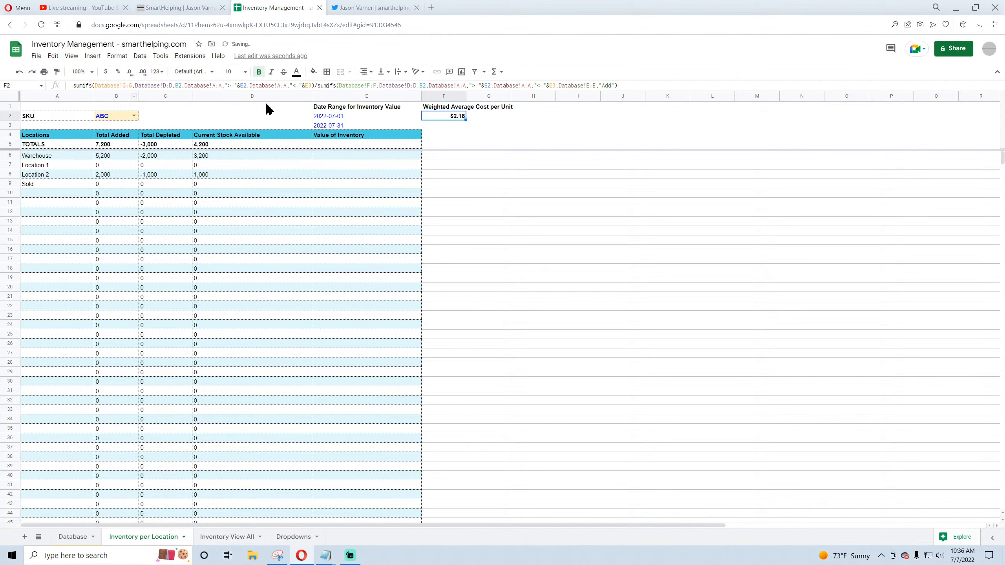
Step: Add the criterion Database!E:E,"Add" to the total-cost SUMIFS before the division in the Weighted Average Cost per Unit formula in F2
{"action": "left_click", "coordinate": [311, 84]}
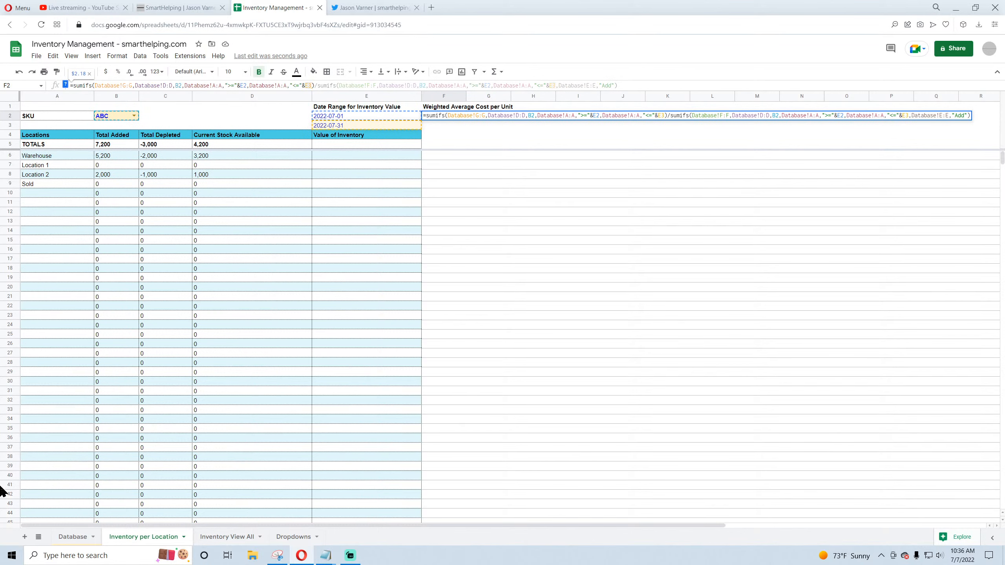
{"action": "type", "text": ",Database"}
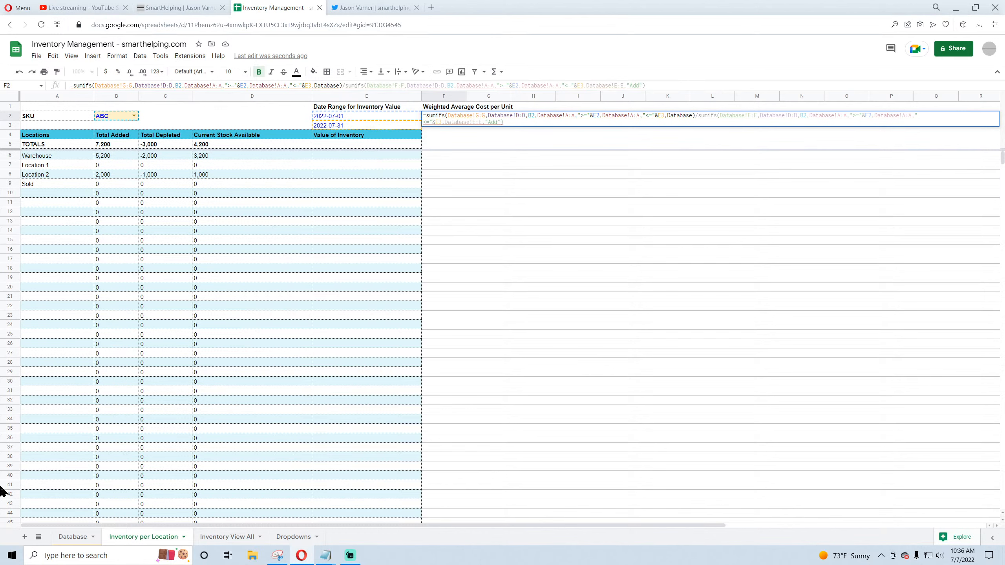
{"action": "type", "text": "!E:E"}
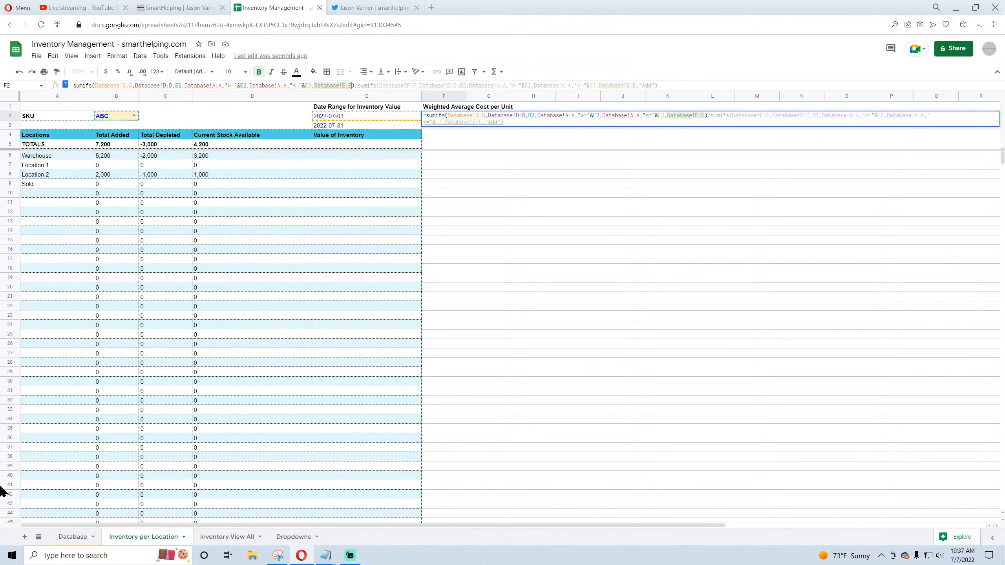
{"action": "type", "text": ",\""}
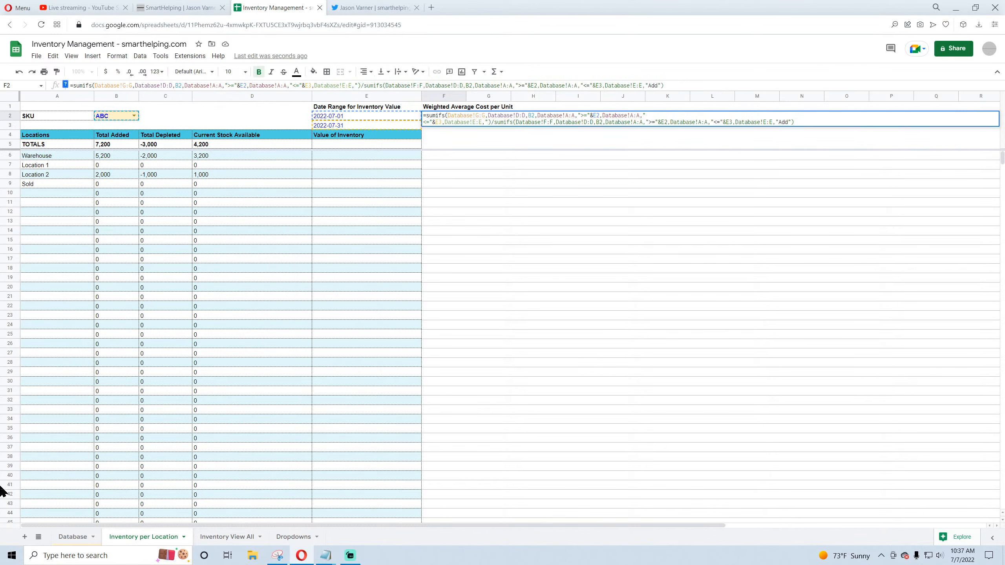
{"action": "type", "text": "Add\""}
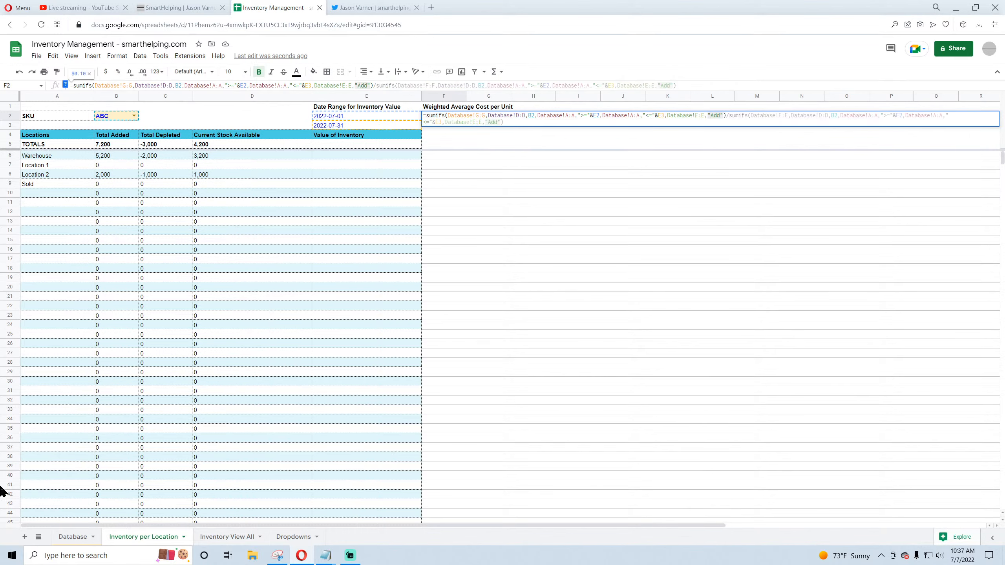
{"action": "key", "text": "Return"}
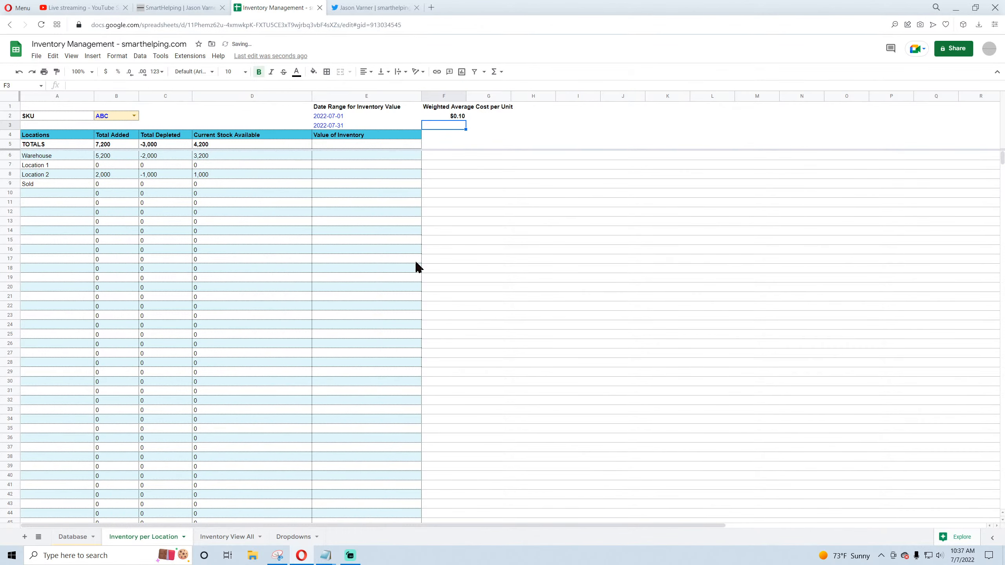
Step: Add up the units of the two ABC Add records in Database cell J13 with the formula =F3+F5
{"action": "left_click", "coordinate": [457, 116]}
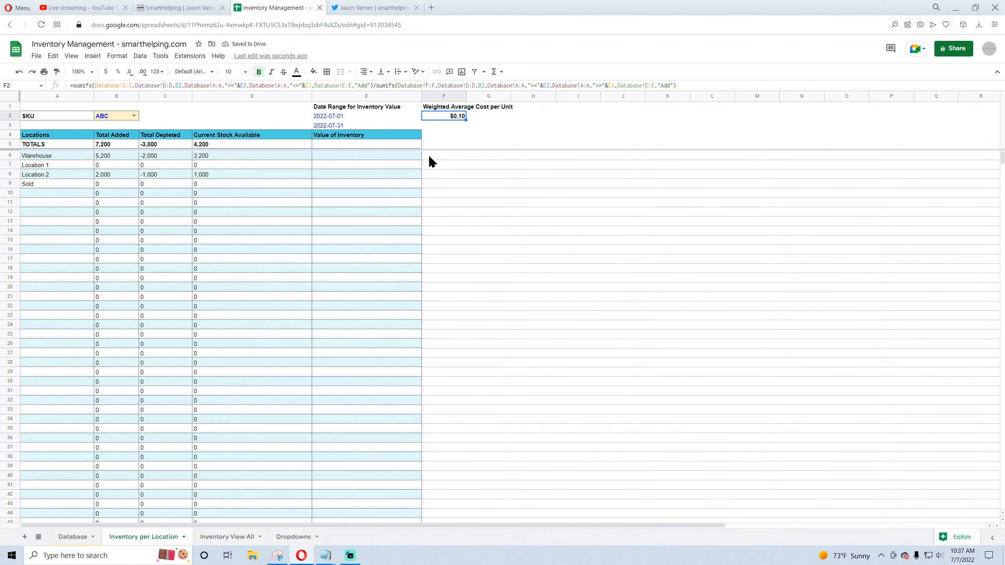
{"action": "left_click", "coordinate": [73, 536]}
{"action": "left_click", "coordinate": [568, 147]}
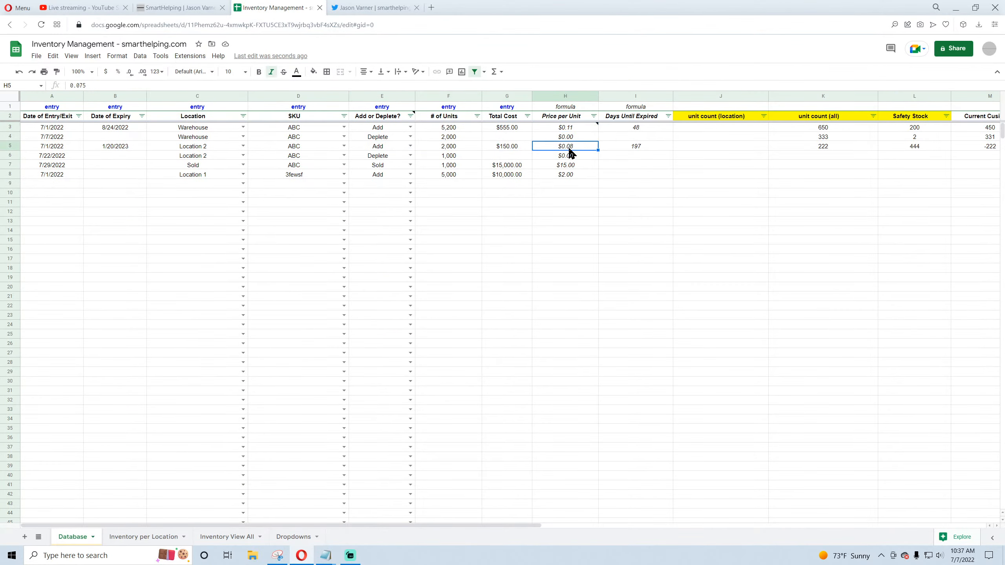
{"action": "left_click", "coordinate": [726, 224]}
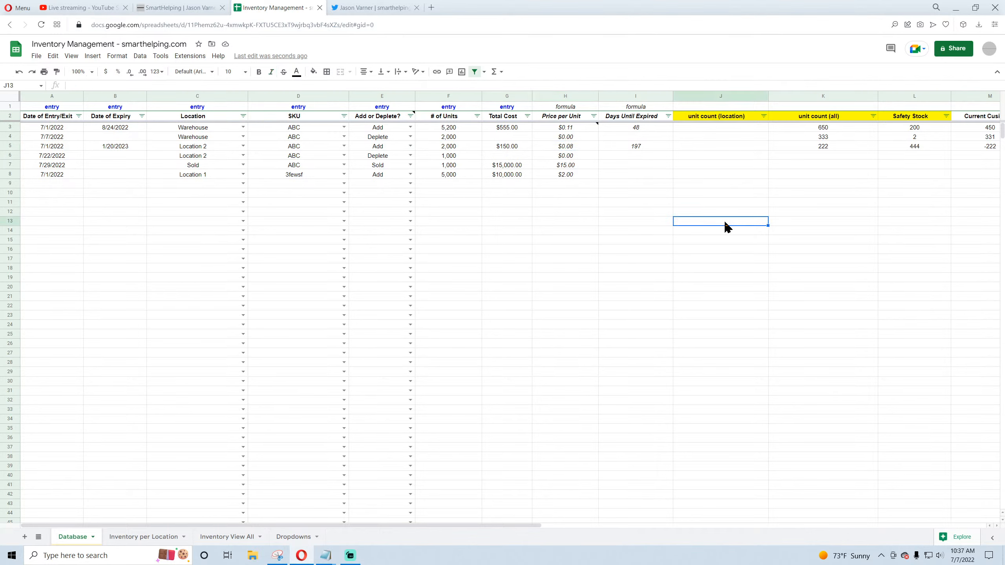
{"action": "type", "text": "="}
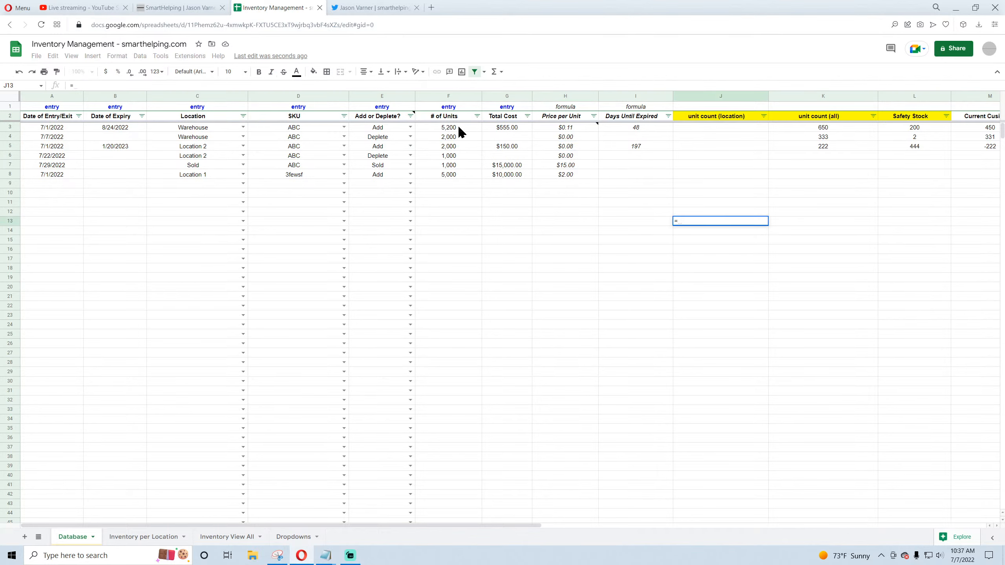
{"action": "left_click", "coordinate": [459, 127]}
{"action": "type", "text": "+"}
{"action": "left_click", "coordinate": [450, 147]}
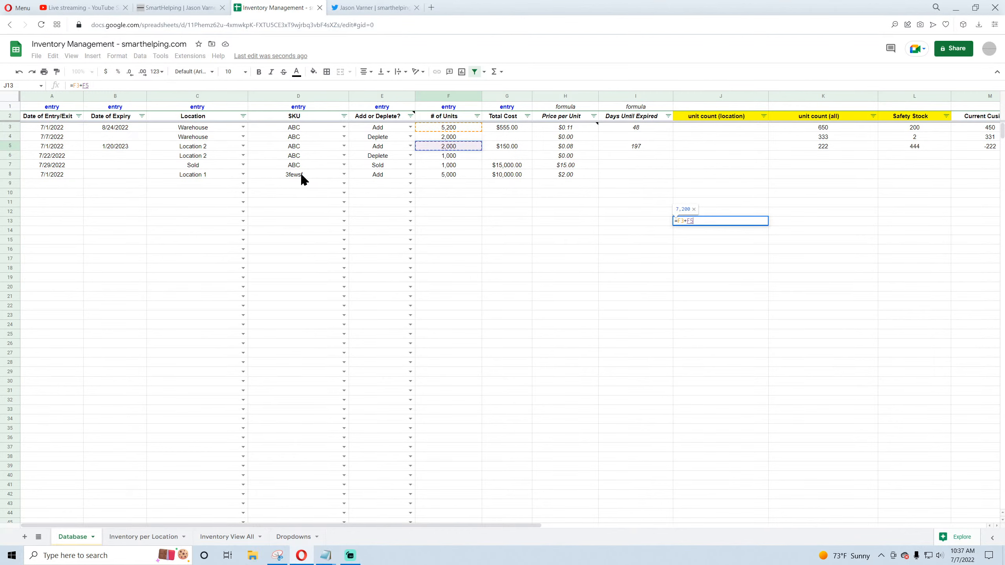
{"action": "key", "text": "Return"}
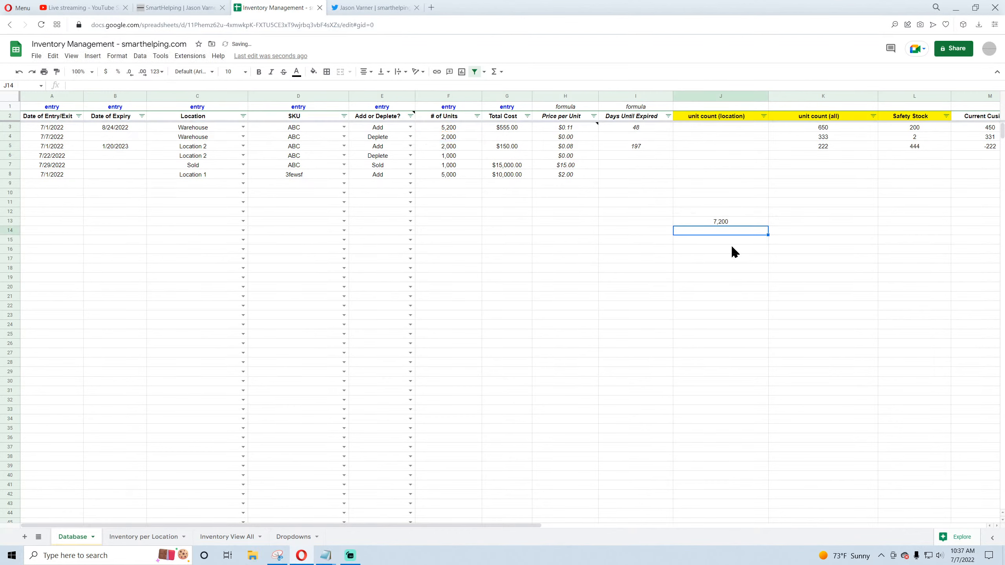
Step: Add up the Total Cost of the two ABC Add records in Database cell J14 with =G3+G5
{"action": "type", "text": "="}
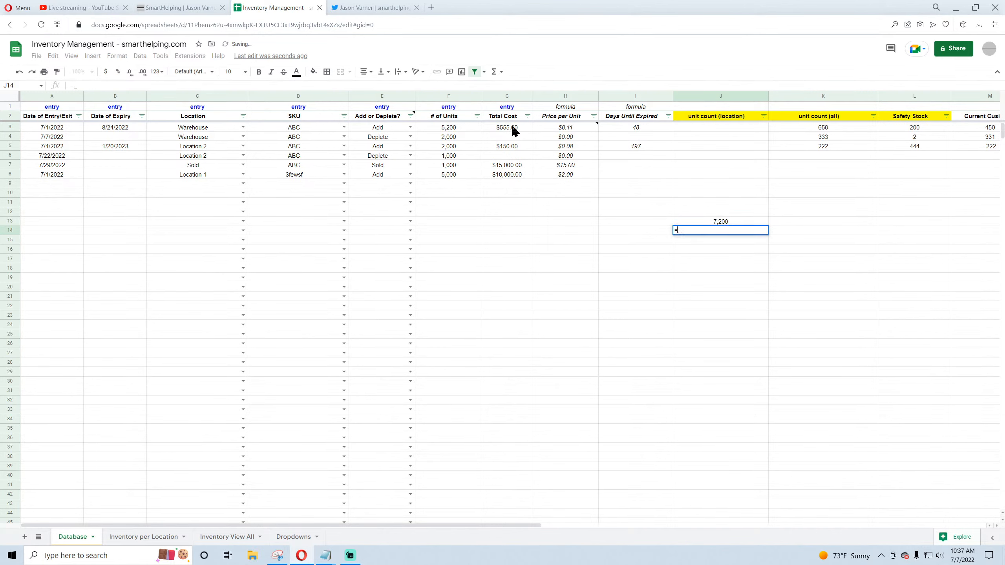
{"action": "left_click", "coordinate": [513, 128]}
{"action": "type", "text": "+"}
{"action": "left_click", "coordinate": [509, 147]}
{"action": "key", "text": "Return"}
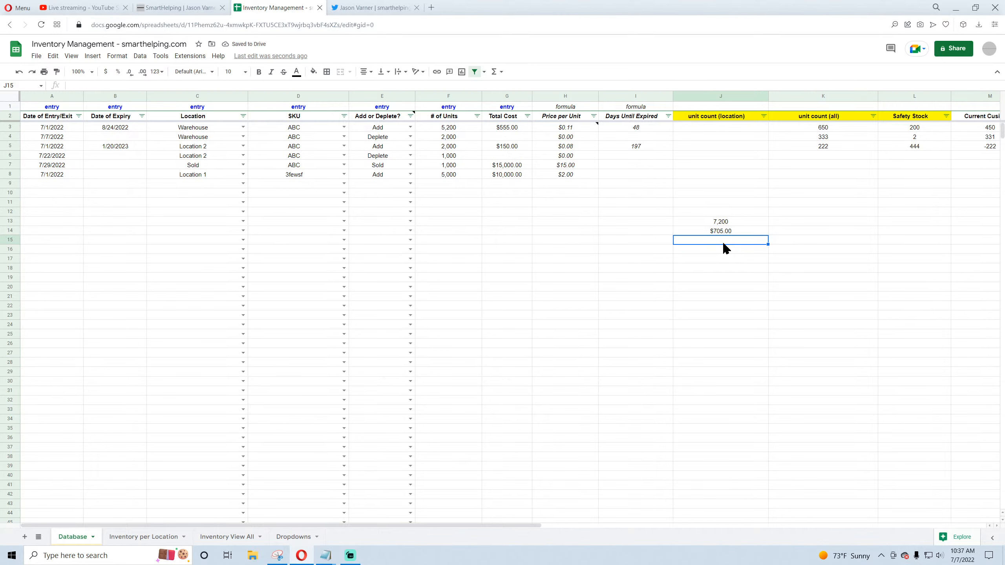
Step: Divide the summed cost by the summed units in J15 with =J14/J13, and increase its decimal places
{"action": "type", "text": "="}
{"action": "left_click", "coordinate": [724, 230]}
{"action": "type", "text": "/"}
{"action": "left_click", "coordinate": [723, 222]}
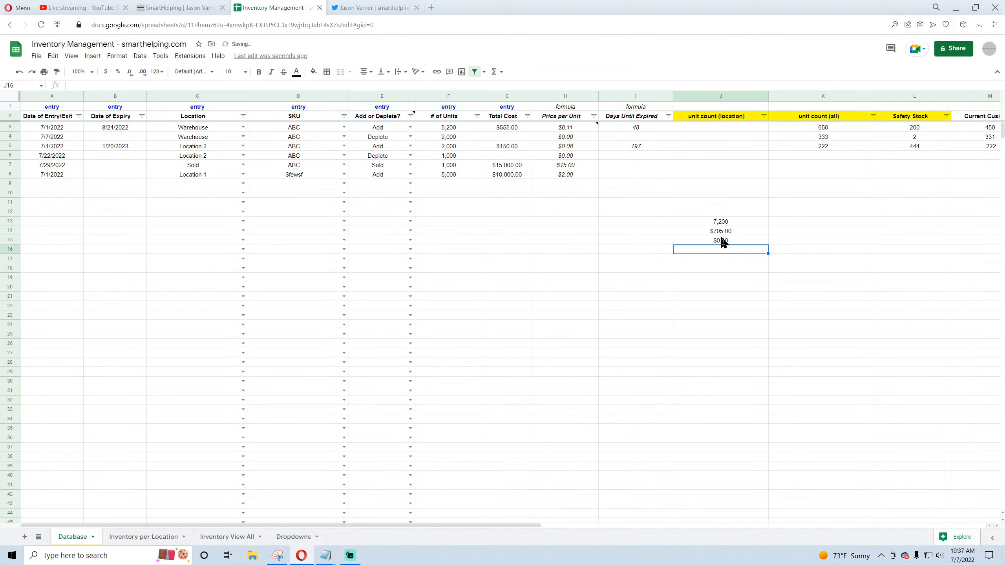
{"action": "key", "text": "Return"}
{"action": "left_click", "coordinate": [143, 73]}
{"action": "left_click", "coordinate": [143, 72]}
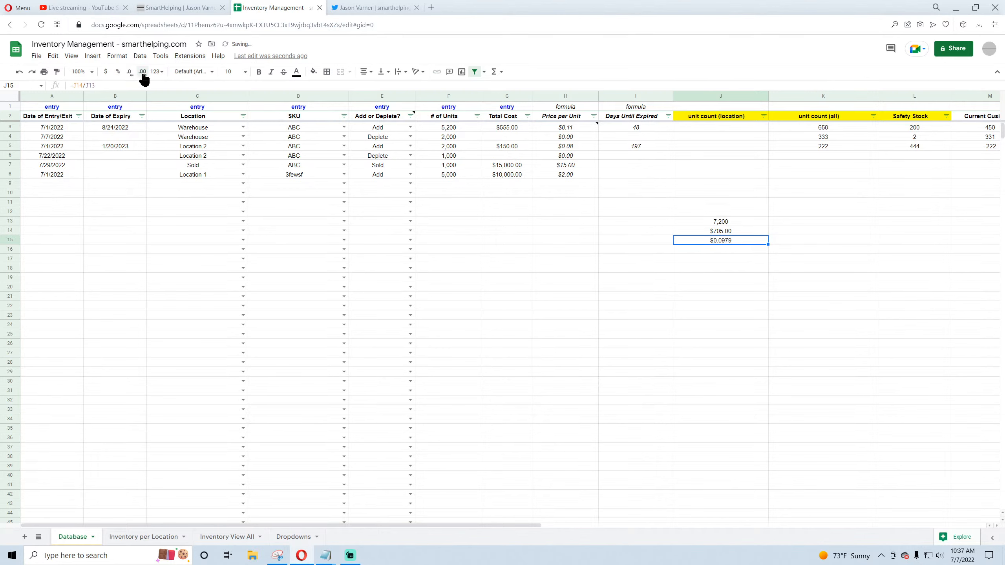
{"action": "left_click", "coordinate": [143, 72]}
Step: Display the Weighted Average Cost per Unit in F2 on Inventory per Location with three decimal places
{"action": "left_click", "coordinate": [147, 537]}
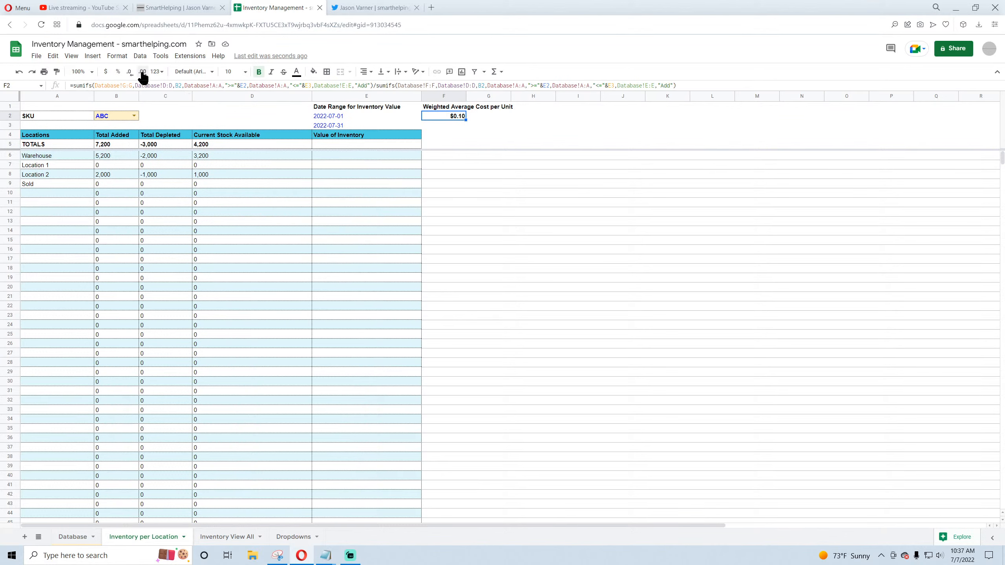
{"action": "left_click", "coordinate": [142, 72]}
{"action": "left_click", "coordinate": [143, 72]}
{"action": "left_click", "coordinate": [143, 73]}
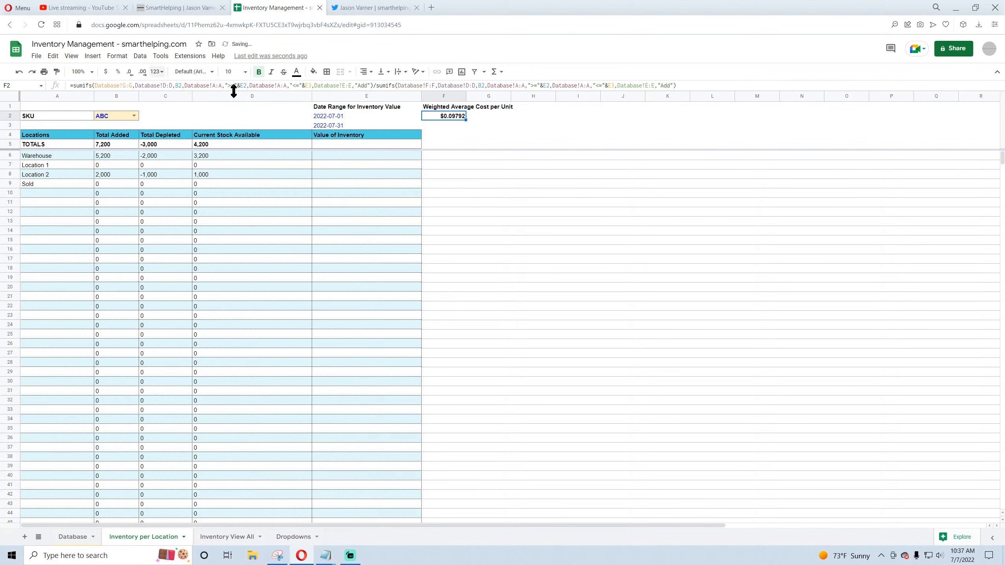
{"action": "left_click", "coordinate": [130, 73]}
{"action": "left_click", "coordinate": [131, 73]}
{"action": "left_click", "coordinate": [130, 73]}
{"action": "left_click", "coordinate": [142, 73]}
{"action": "left_click", "coordinate": [143, 72]}
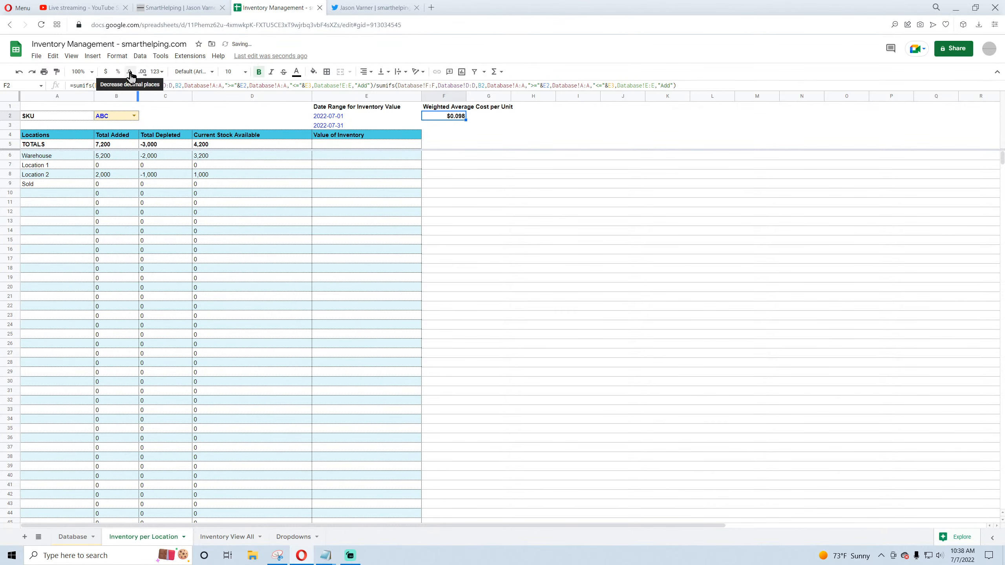
{"action": "left_click", "coordinate": [130, 74]}
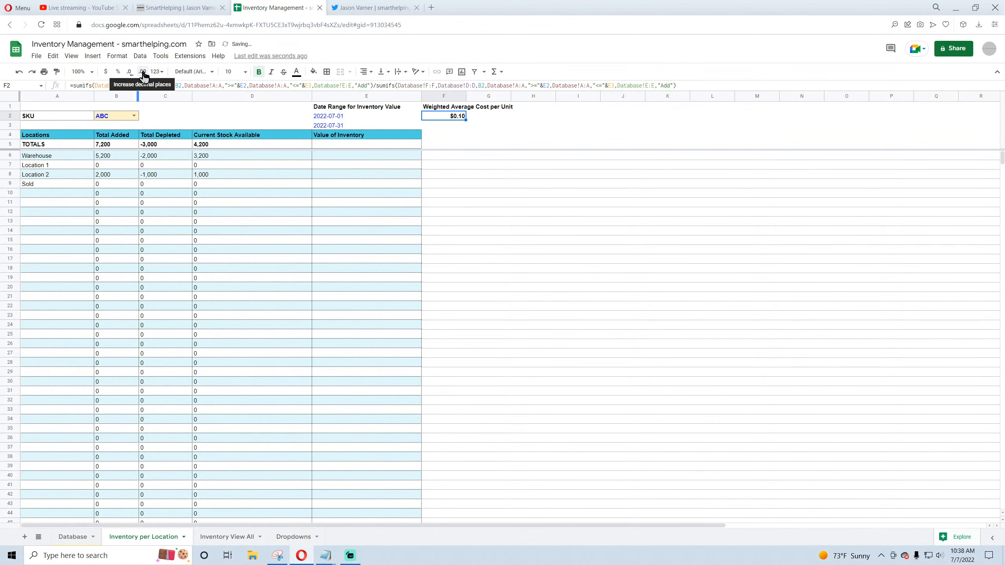
{"action": "left_click", "coordinate": [143, 74]}
Step: Clear the check calculations from cells J13 to J15 in Database
{"action": "left_click", "coordinate": [73, 537]}
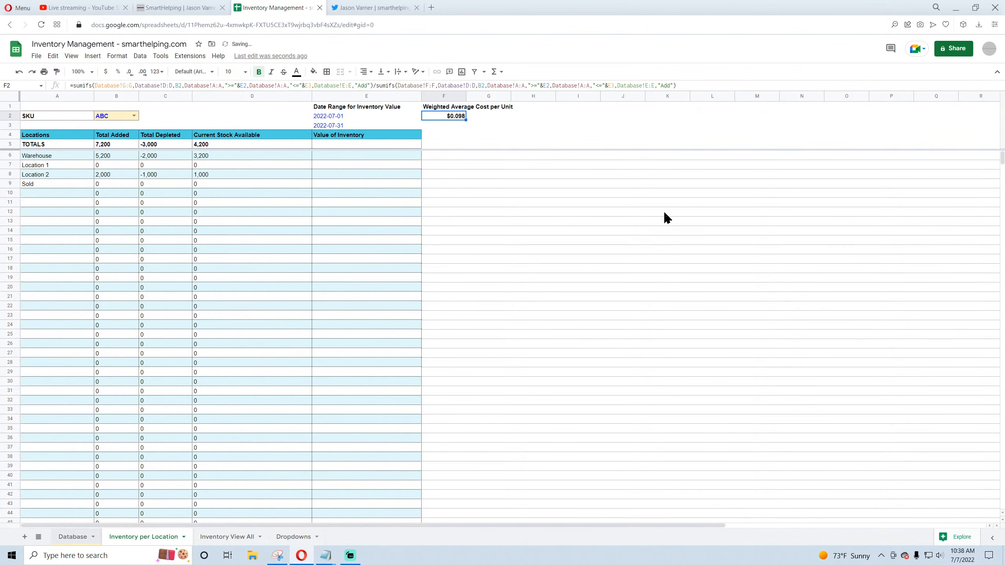
{"action": "left_click", "coordinate": [716, 222]}
{"action": "key", "text": "Delete"}
{"action": "left_click", "coordinate": [721, 232]}
{"action": "key", "text": "Delete"}
{"action": "left_click", "coordinate": [722, 240]}
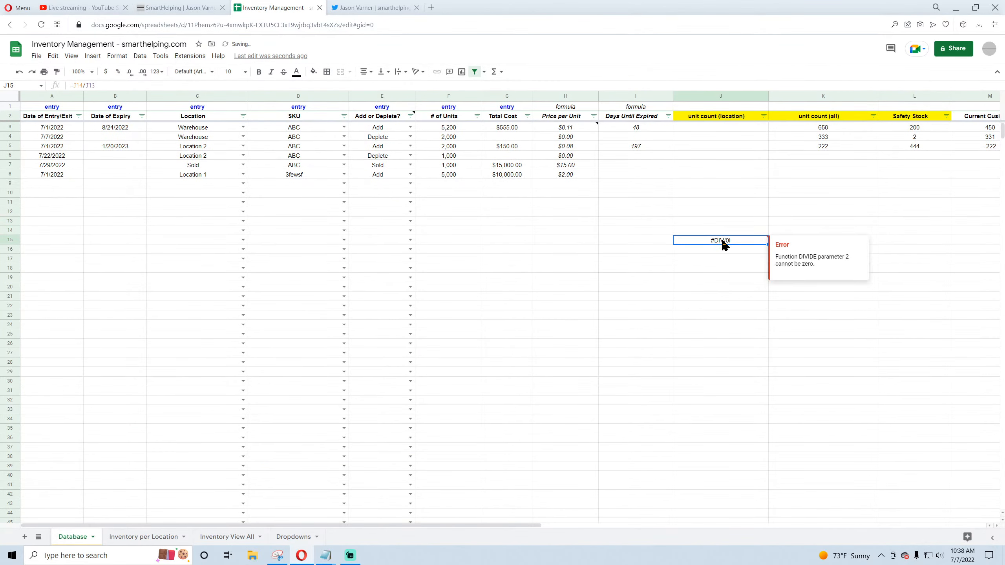
Step: Clear the test division formula from cell J15 on the Database sheet
{"action": "key", "text": "Delete"}
{"action": "left_click", "coordinate": [711, 289]}
Step: Fill the Value of Inventory column on the Inventory per Location sheet by entering =arrayformula(D5:D*F2) in E5
{"action": "left_click", "coordinate": [144, 537]}
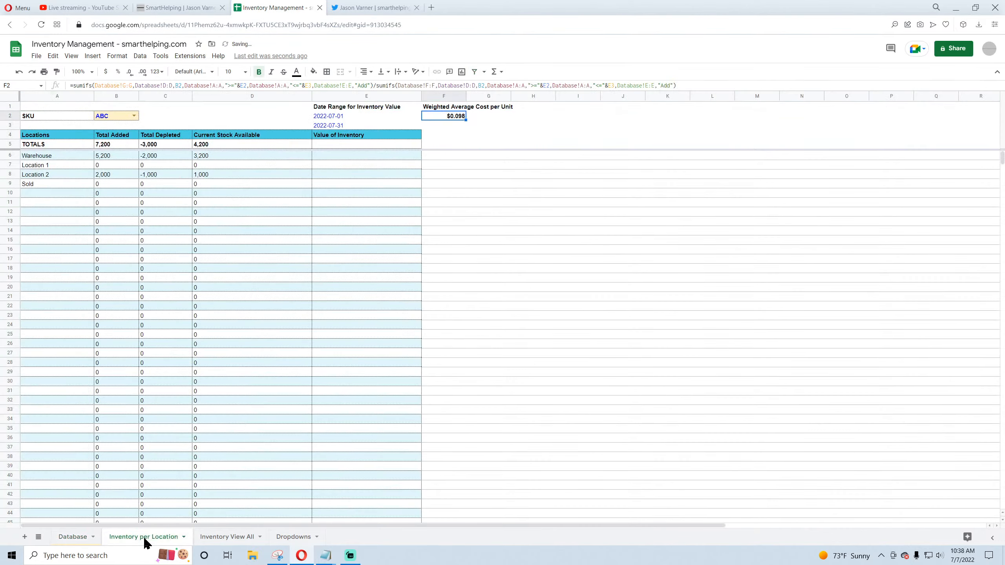
{"action": "left_click", "coordinate": [340, 144]}
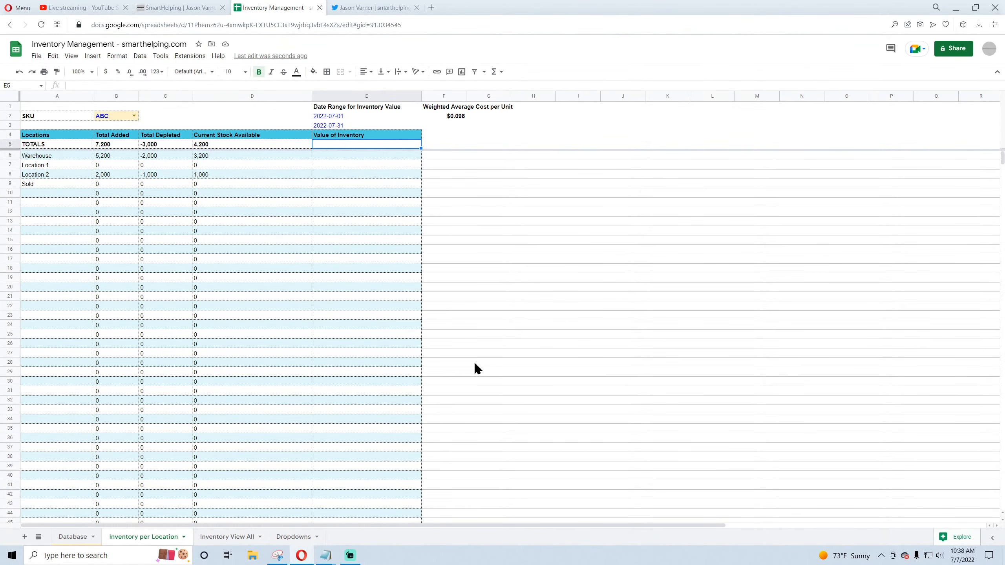
{"action": "type", "text": "="}
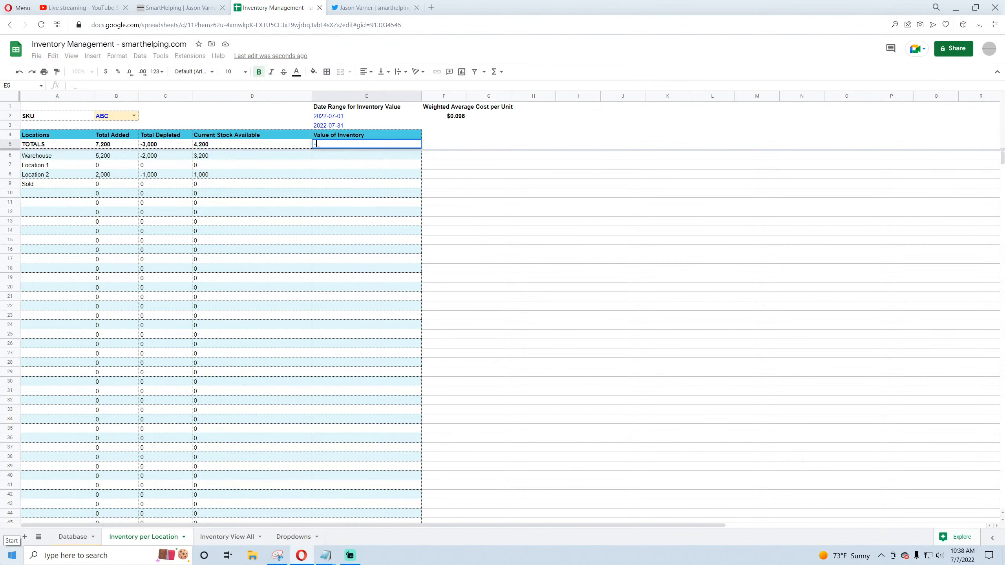
{"action": "type", "text": "arrayformula(d"}
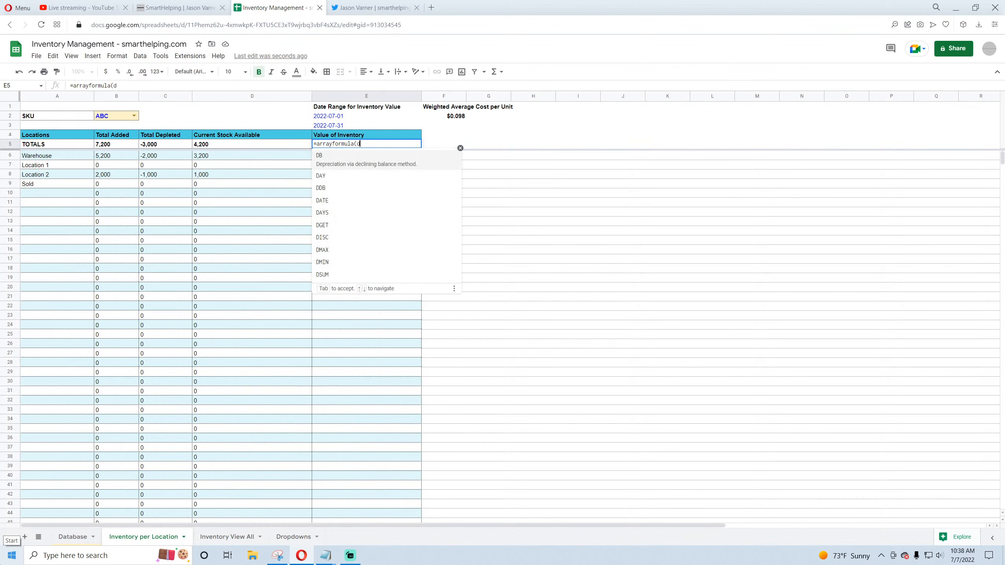
{"action": "type", "text": "5:d"}
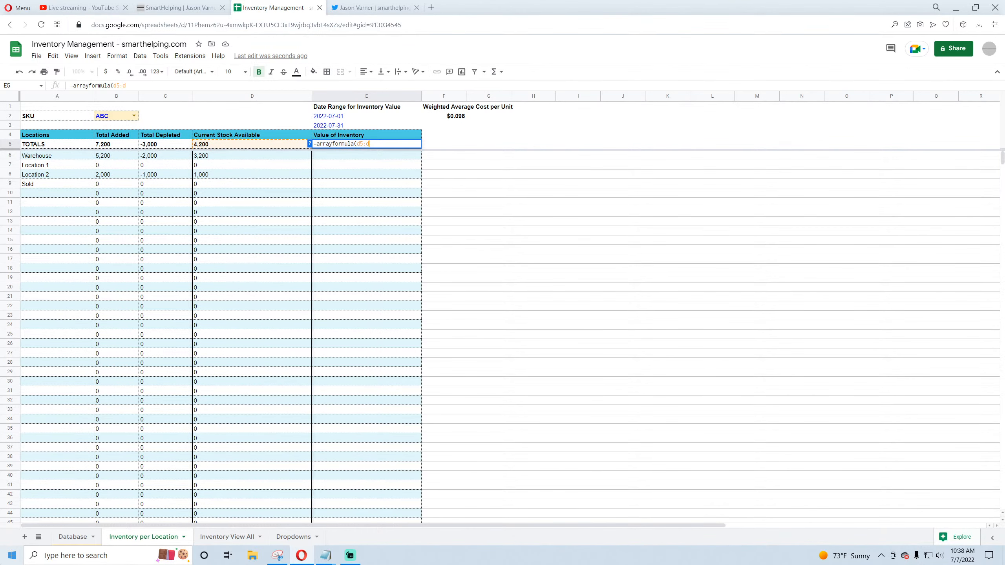
{"action": "type", "text": "*f"}
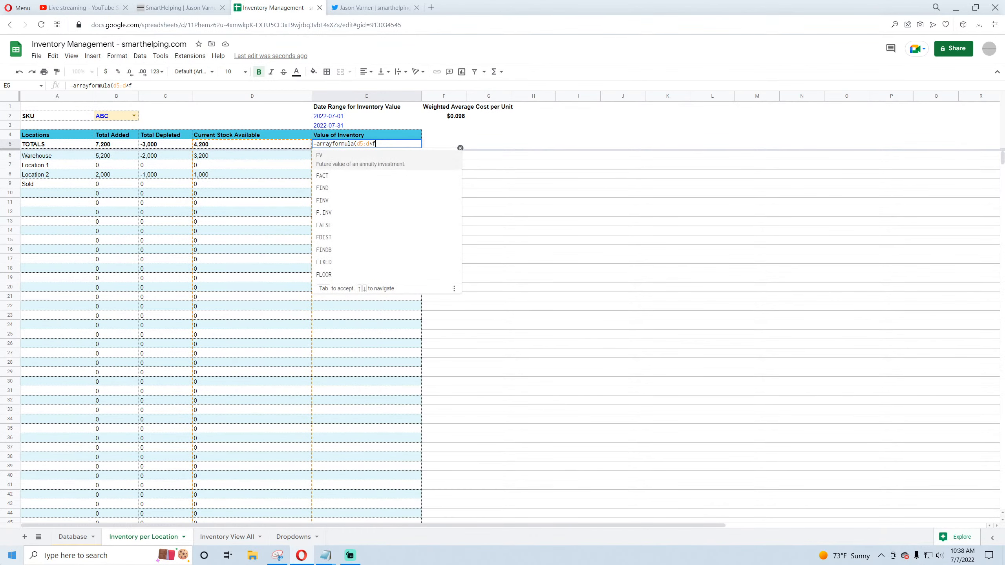
{"action": "type", "text": "2"}
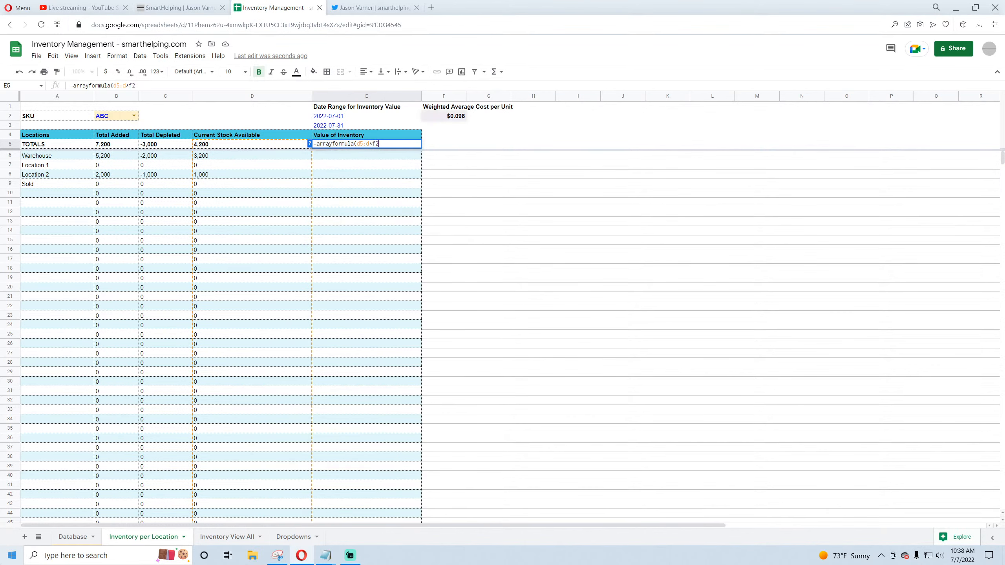
{"action": "key", "text": "Return"}
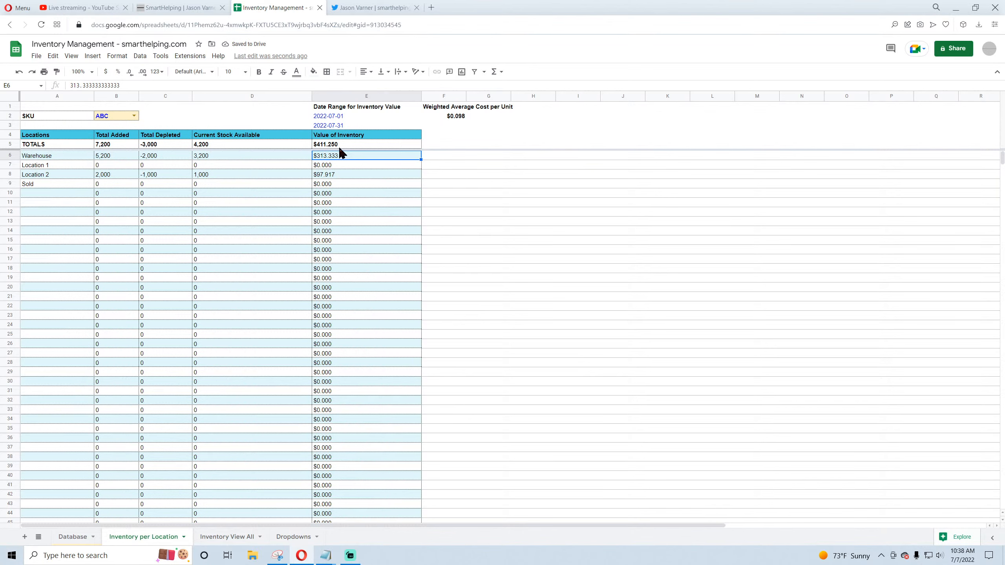
Step: Format the Value of Inventory column from E5 down to the last row with two decimal places
{"action": "left_click_drag", "start_coordinate": [337, 156], "coordinate": [343, 326]}
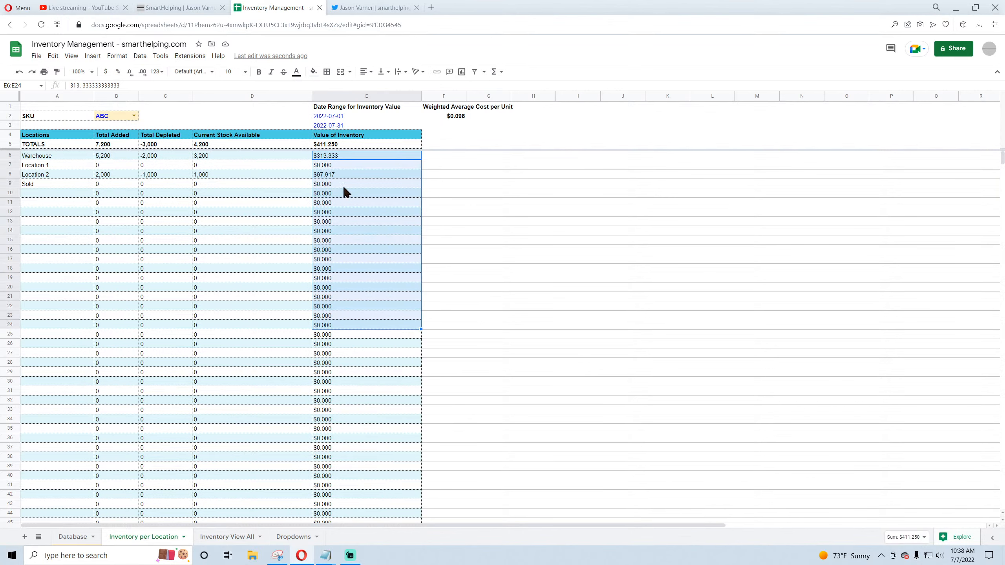
{"action": "left_click", "coordinate": [340, 142]}
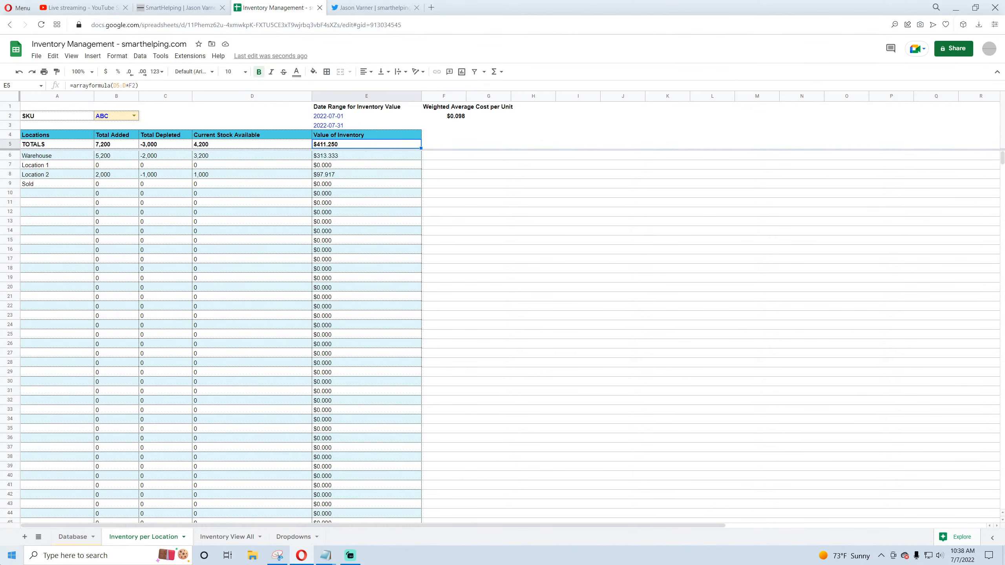
{"action": "key", "text": "ctrl+shift+Down"}
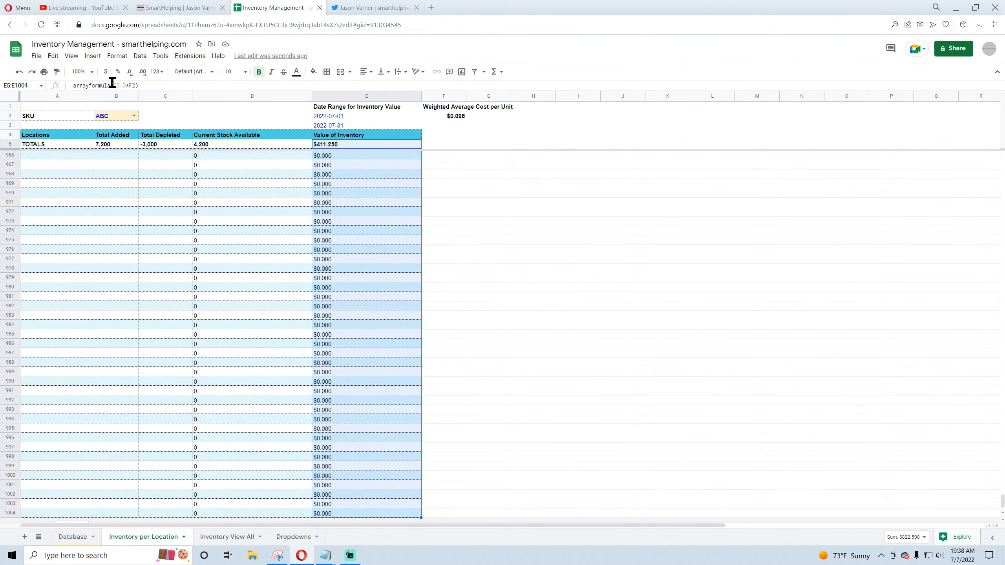
{"action": "left_click", "coordinate": [129, 72]}
{"action": "scroll", "coordinate": [399, 253], "scroll_direction": "up", "scroll_amount": 10}
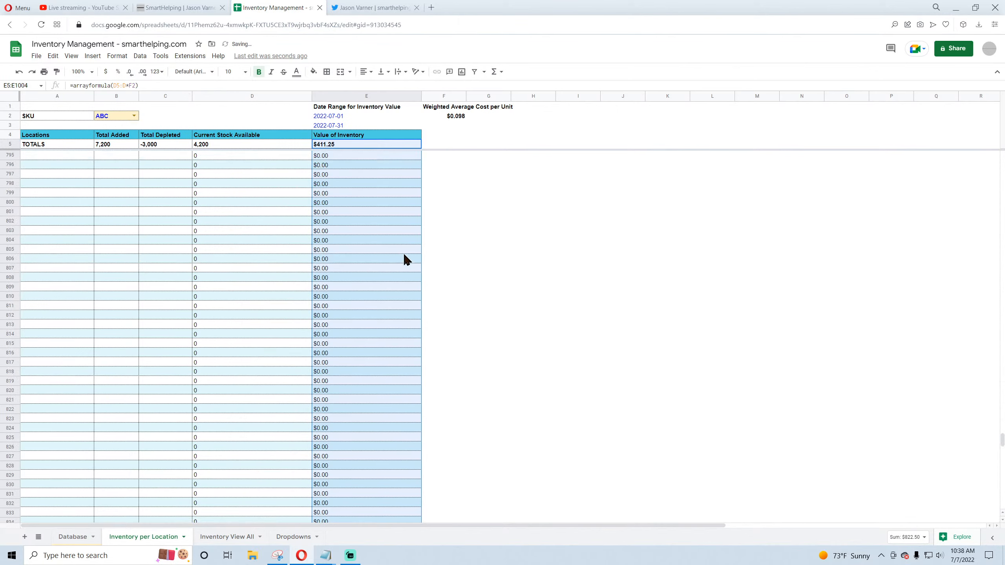
{"action": "scroll", "coordinate": [406, 252], "scroll_direction": "up", "scroll_amount": 20}
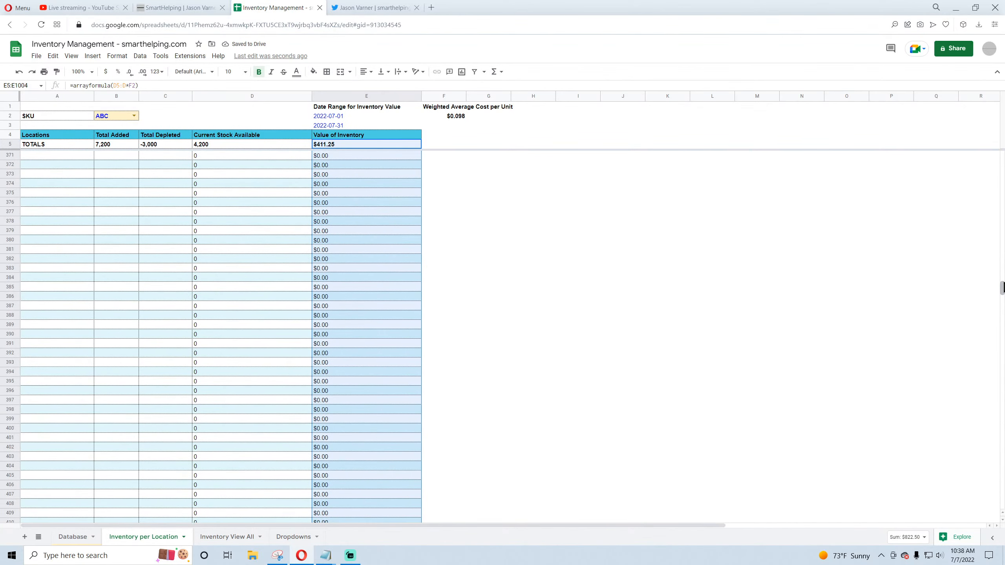
{"action": "left_click_drag", "start_coordinate": [1002, 287], "coordinate": [1002, 158]}
{"action": "left_click", "coordinate": [667, 231]}
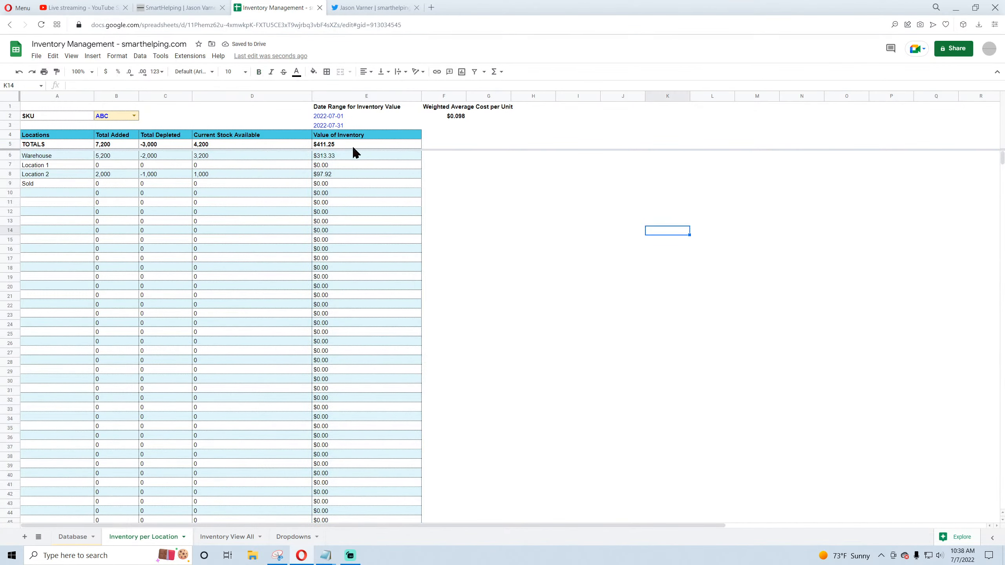
Step: Set the SKU in B2 to 3fewsf and check the weighted average cost formula in F2
{"action": "left_click", "coordinate": [338, 145]}
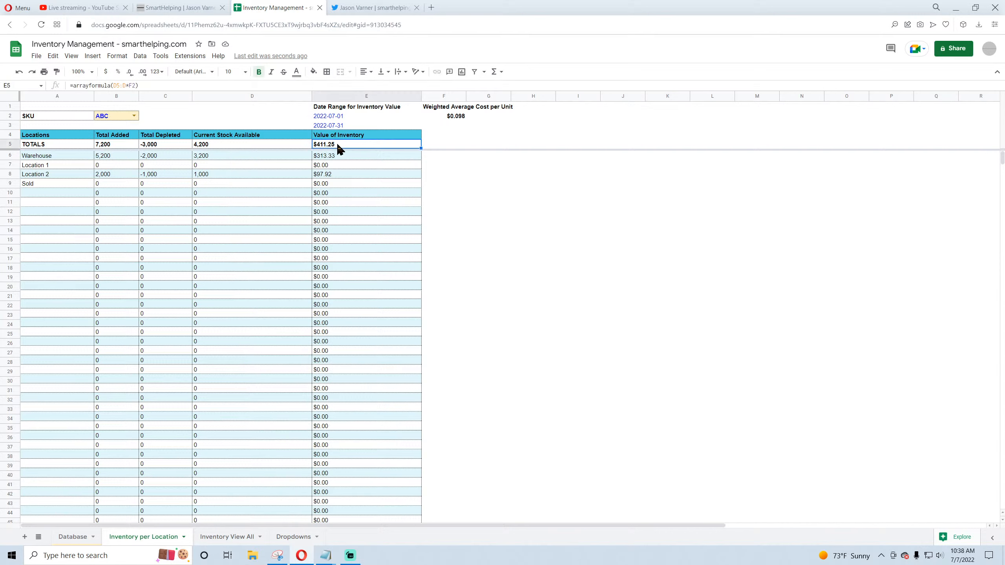
{"action": "left_click", "coordinate": [350, 117]}
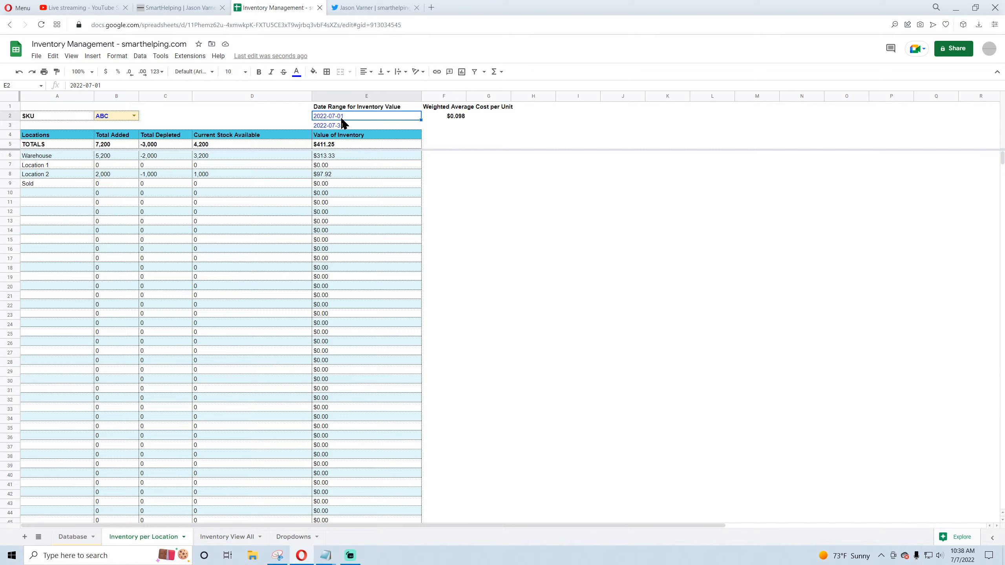
{"action": "left_click", "coordinate": [341, 127]}
{"action": "left_click", "coordinate": [457, 116]}
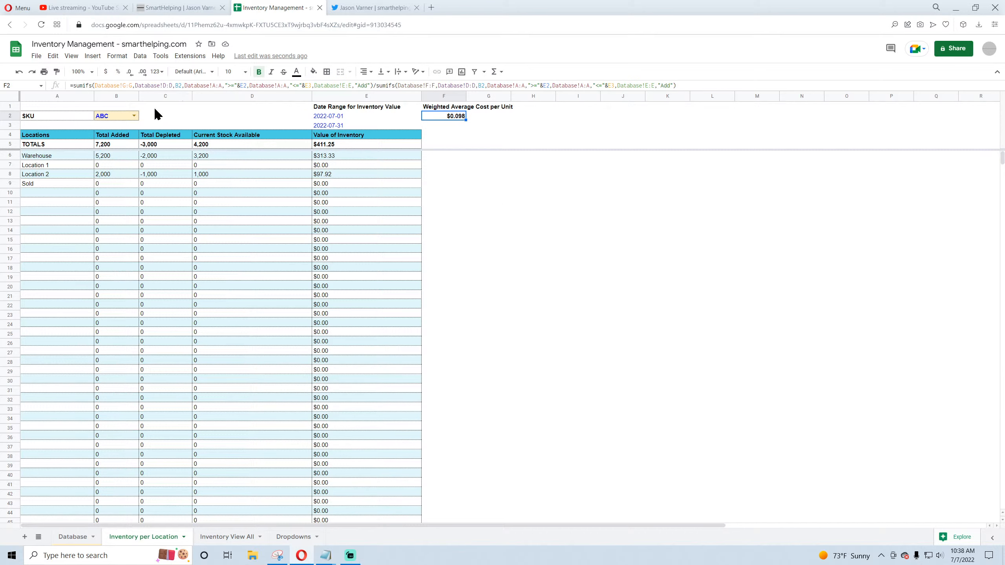
{"action": "left_click", "coordinate": [135, 116]}
{"action": "left_click", "coordinate": [110, 161]}
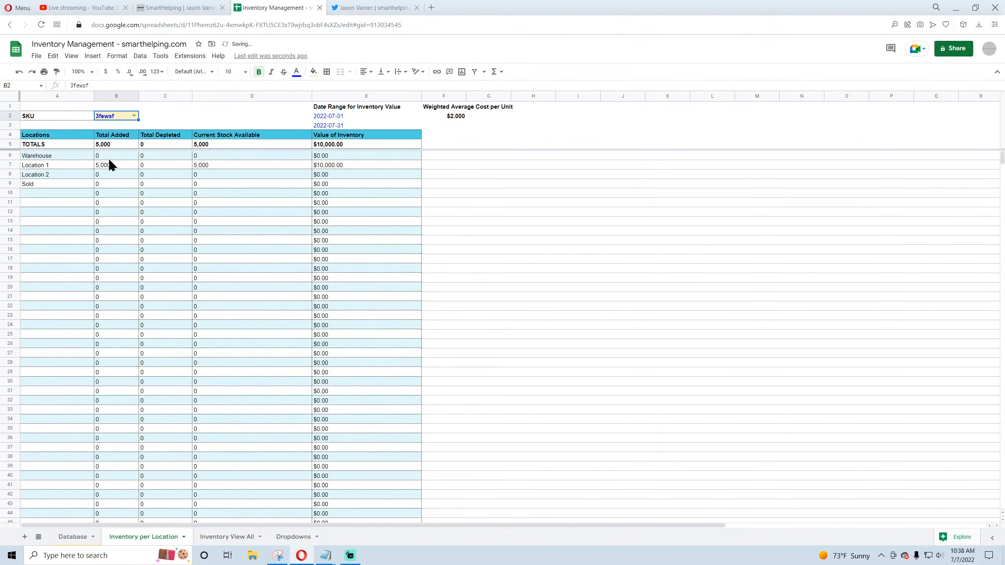
{"action": "left_click", "coordinate": [457, 117]}
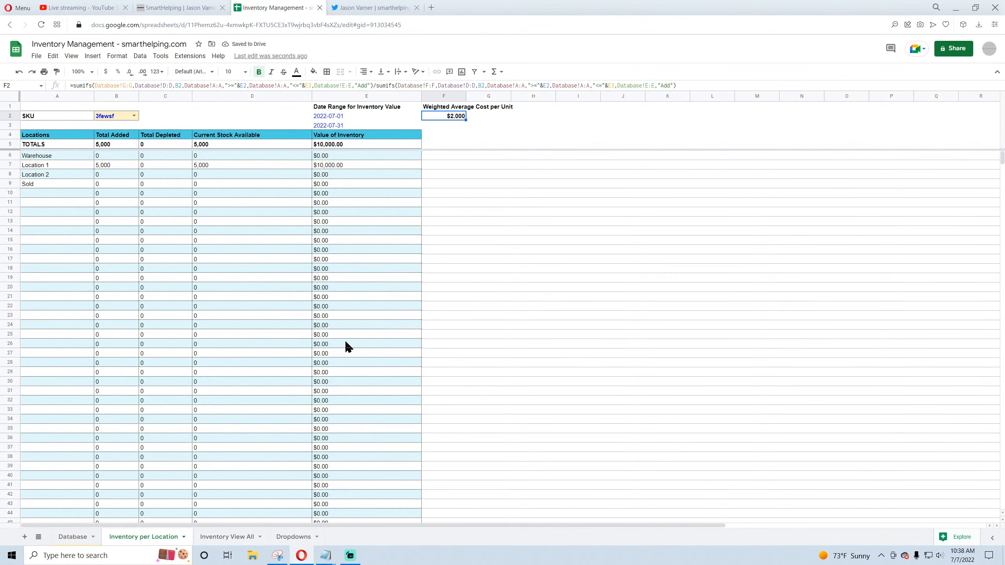
Step: Examine the 3fewsf entry in row 8 of the Database sheet, from entry date to price per unit
{"action": "left_click", "coordinate": [73, 537]}
{"action": "left_click", "coordinate": [512, 175]}
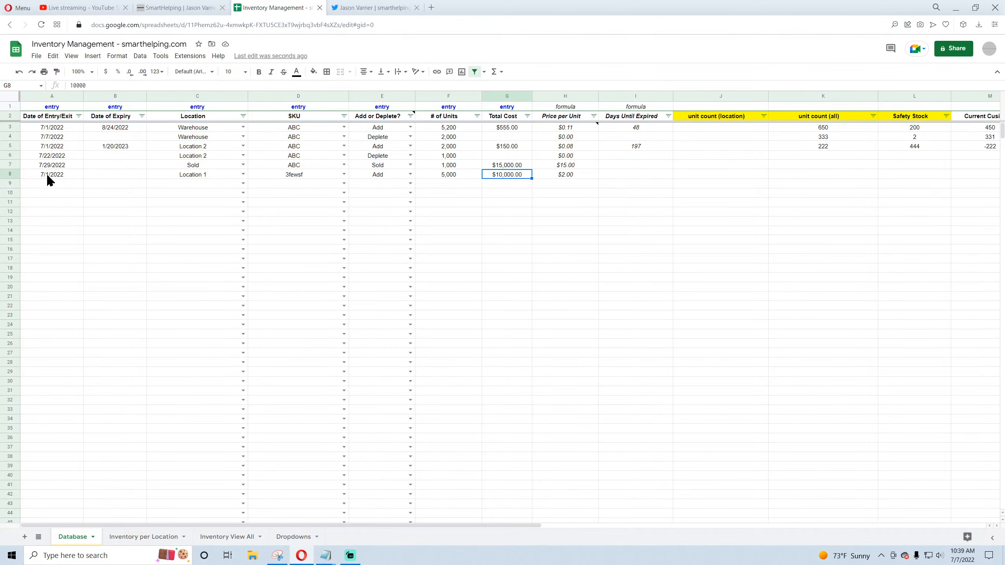
{"action": "left_click_drag", "start_coordinate": [48, 176], "coordinate": [563, 175]}
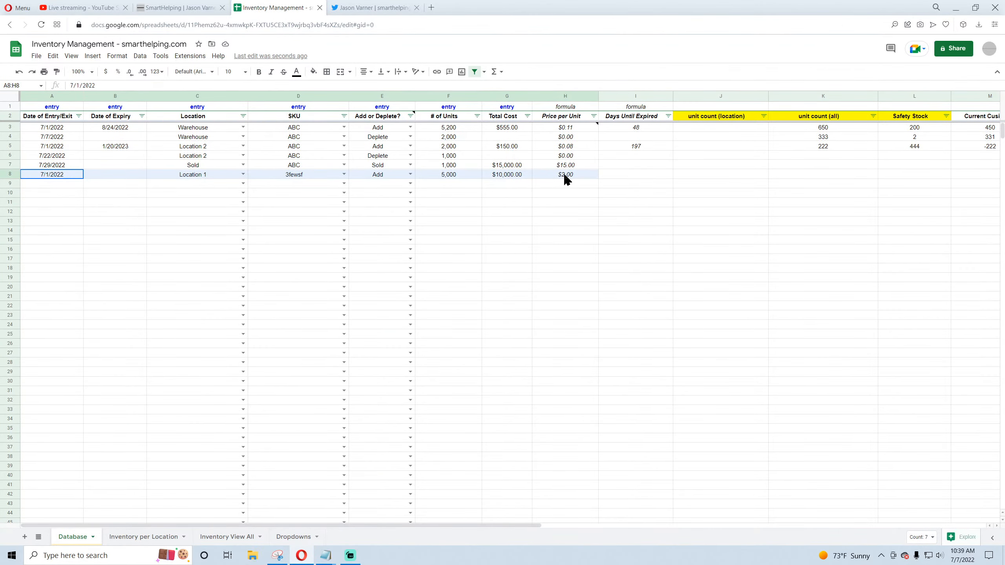
Step: Check the livestream's viewer analytics and chat in YouTube Studio and return to the inventory spreadsheet
{"action": "left_click", "coordinate": [79, 8]}
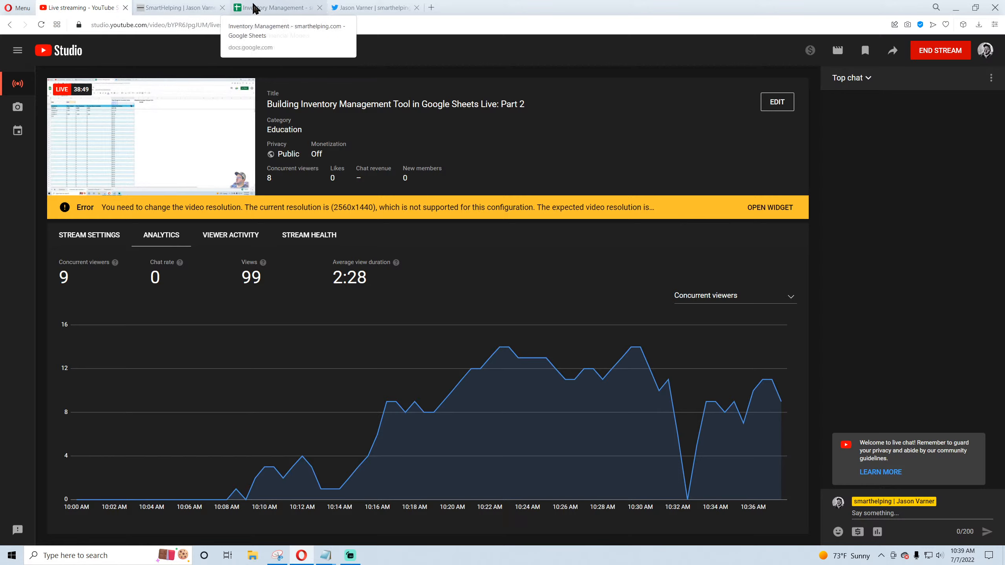
{"action": "left_click", "coordinate": [288, 13]}
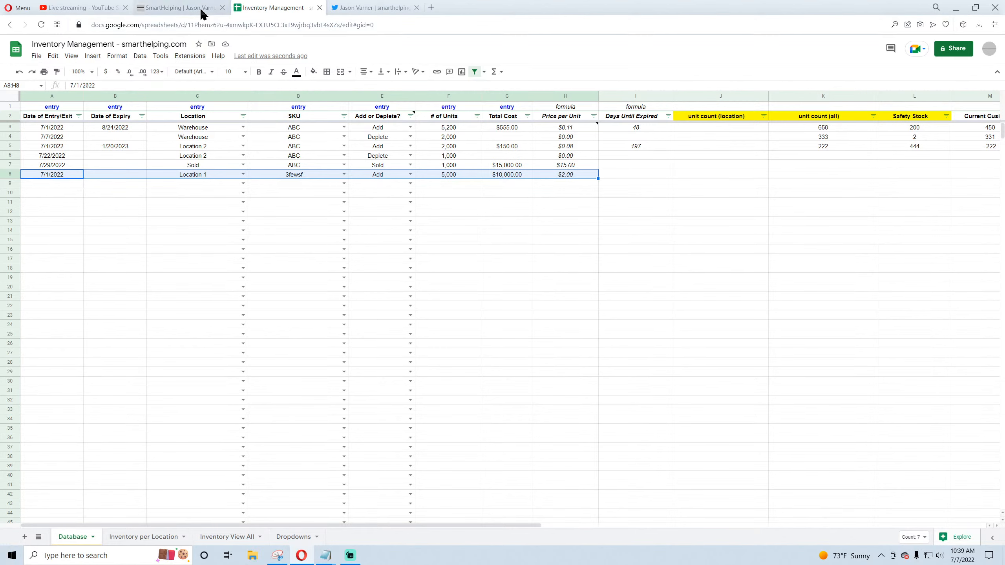
{"action": "left_click", "coordinate": [552, 324]}
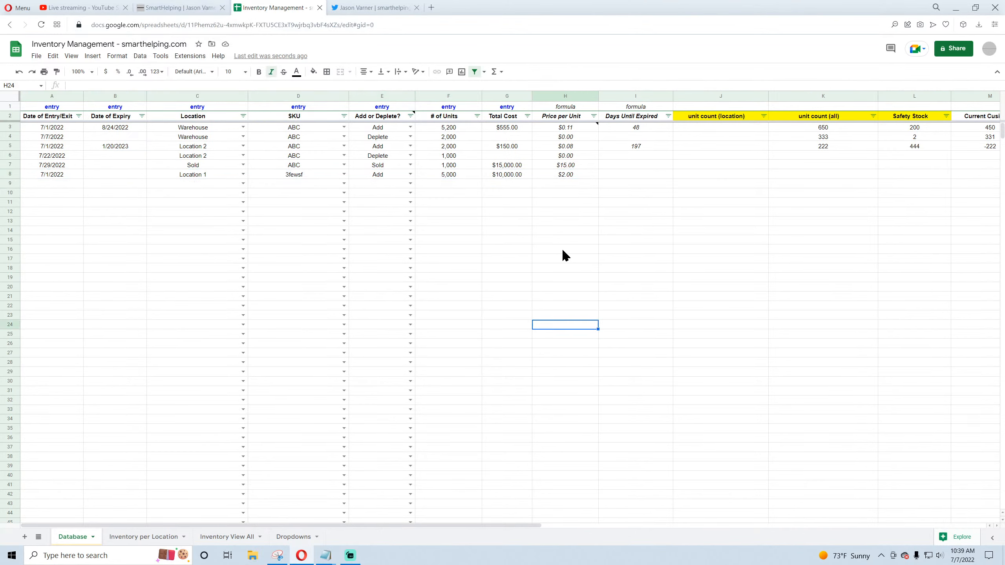
{"action": "left_click", "coordinate": [68, 9]}
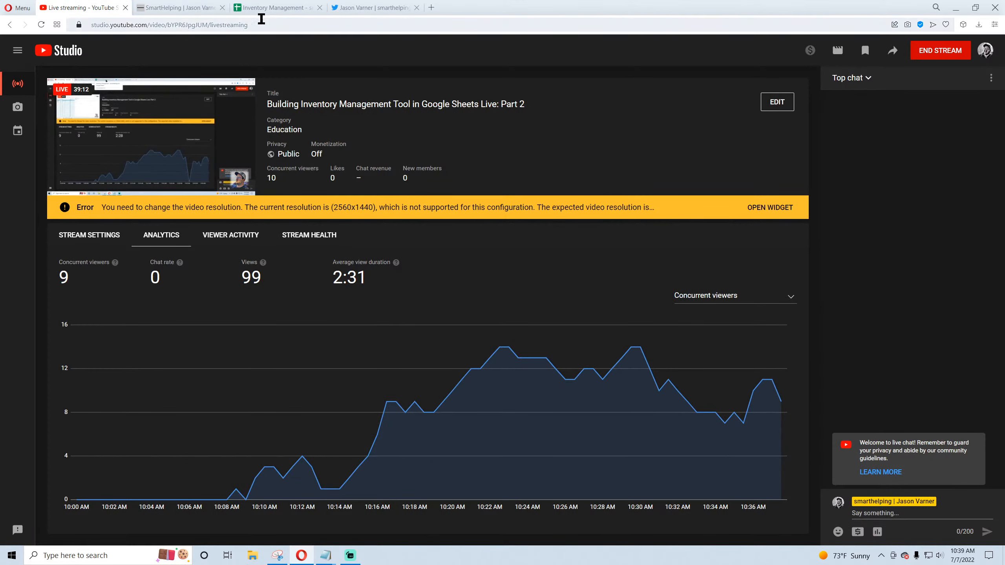
{"action": "left_click", "coordinate": [280, 9]}
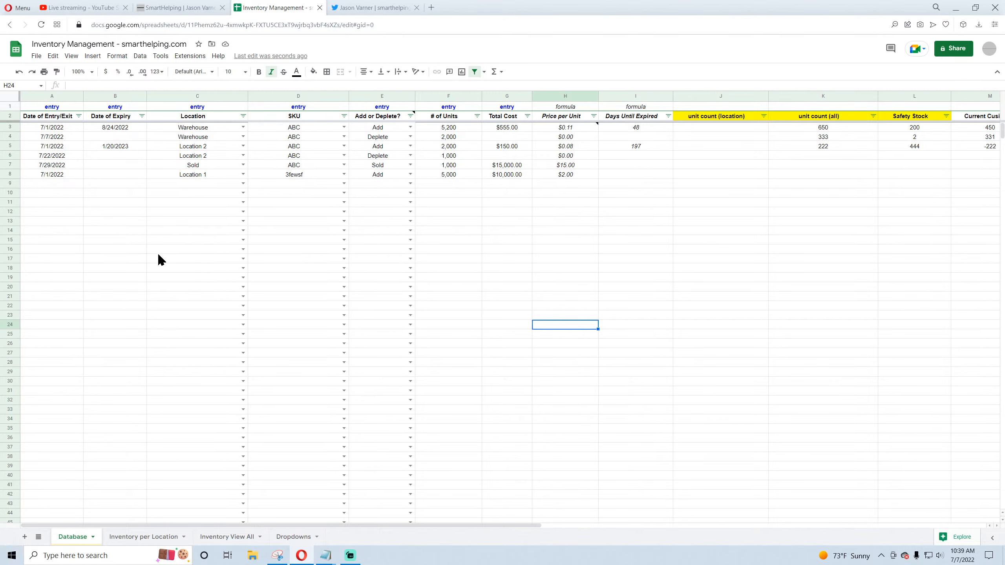
Step: Review the entry locations and dates on the Database sheet and the added and depleted amounts on Inventory per Location
{"action": "left_click", "coordinate": [216, 127]}
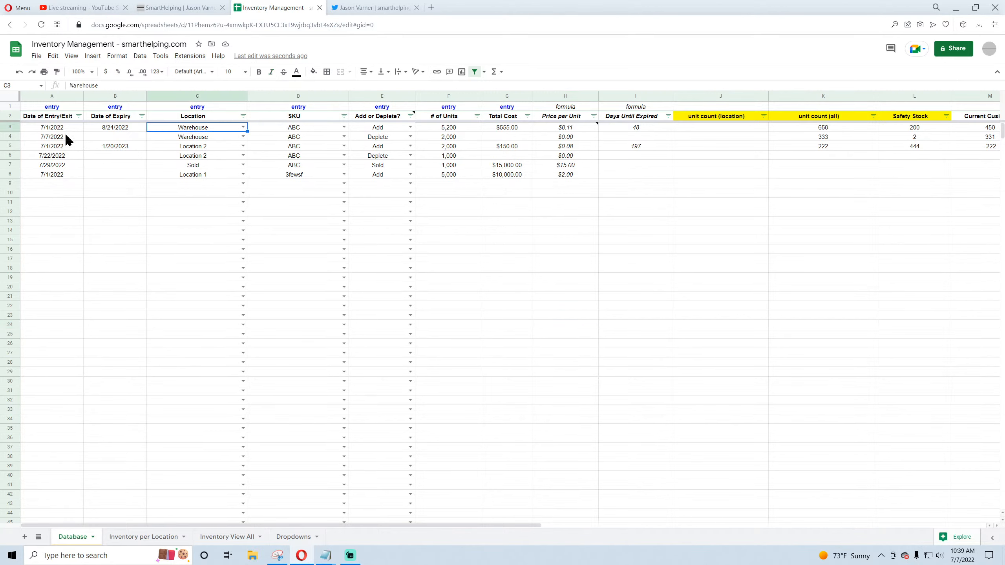
{"action": "left_click", "coordinate": [52, 126]}
{"action": "left_click", "coordinate": [47, 157]}
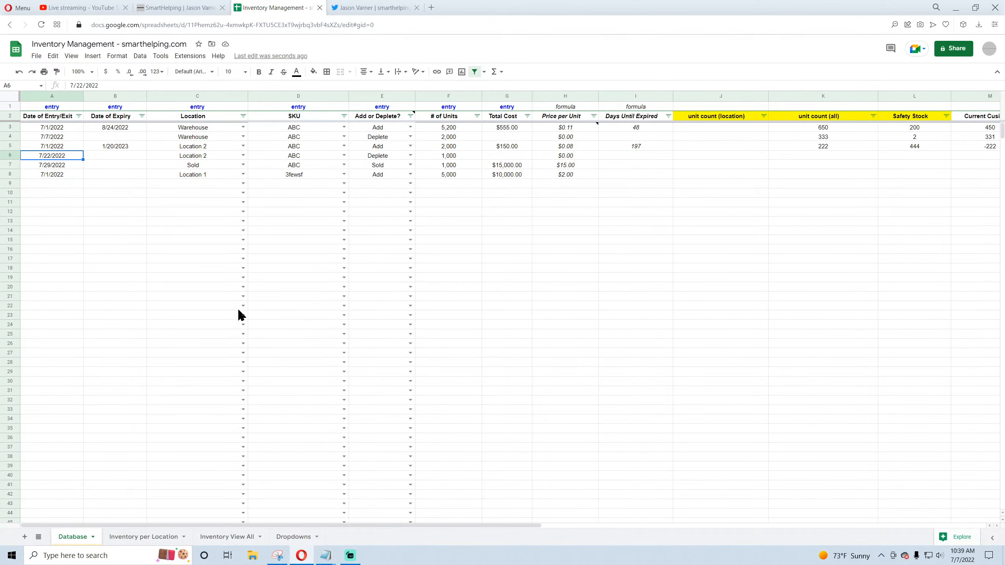
{"action": "left_click", "coordinate": [150, 538]}
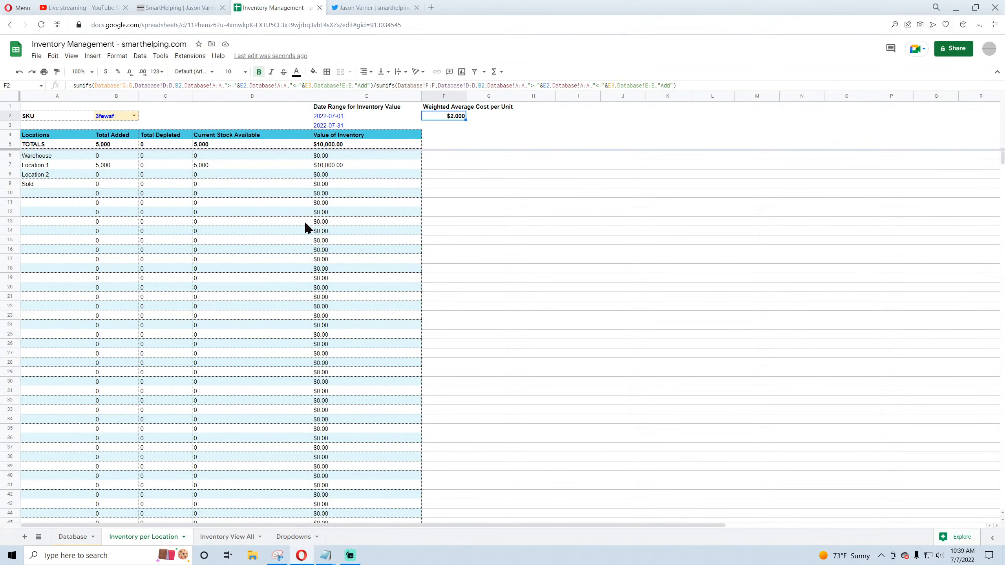
{"action": "left_click", "coordinate": [122, 117]}
{"action": "left_click_drag", "start_coordinate": [54, 157], "coordinate": [30, 248]}
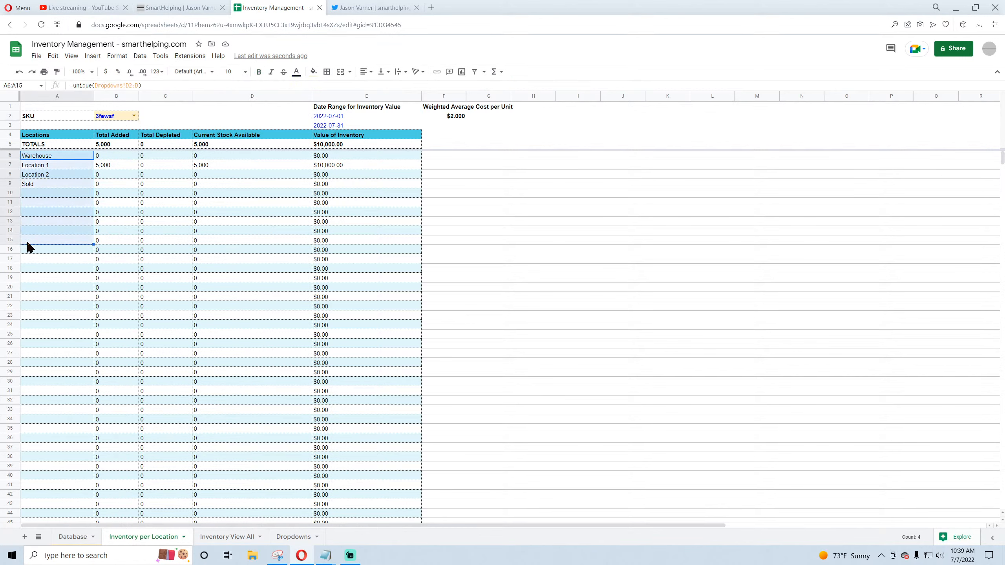
{"action": "left_click", "coordinate": [115, 165]}
{"action": "left_click", "coordinate": [162, 157]}
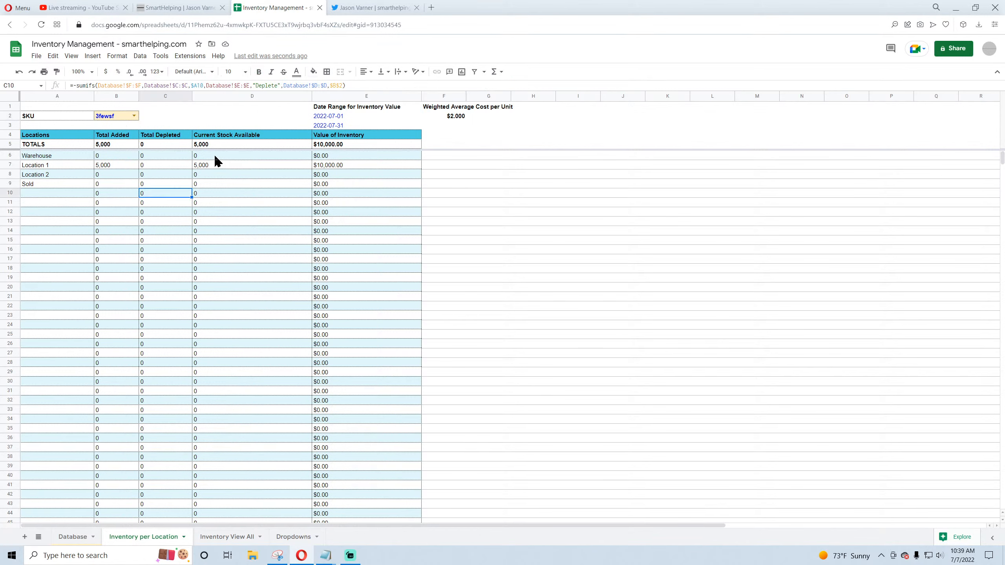
Step: Examine the SKU list, location headers and balance formulas on the Inventory View All sheet
{"action": "left_click", "coordinate": [221, 539]}
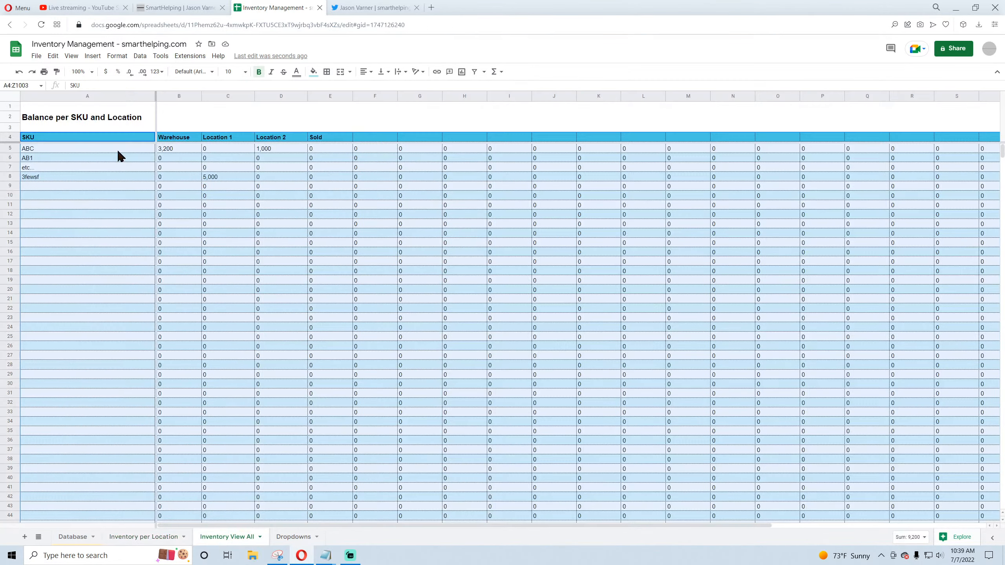
{"action": "left_click", "coordinate": [174, 150]}
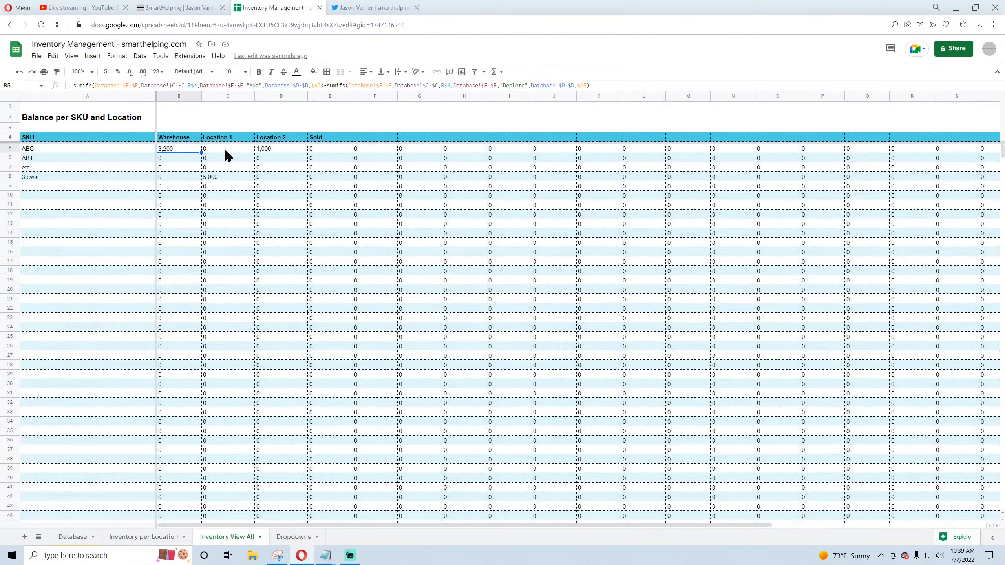
{"action": "left_click_drag", "start_coordinate": [104, 148], "coordinate": [108, 233]}
{"action": "left_click_drag", "start_coordinate": [177, 139], "coordinate": [372, 142]}
{"action": "left_click", "coordinate": [332, 148]}
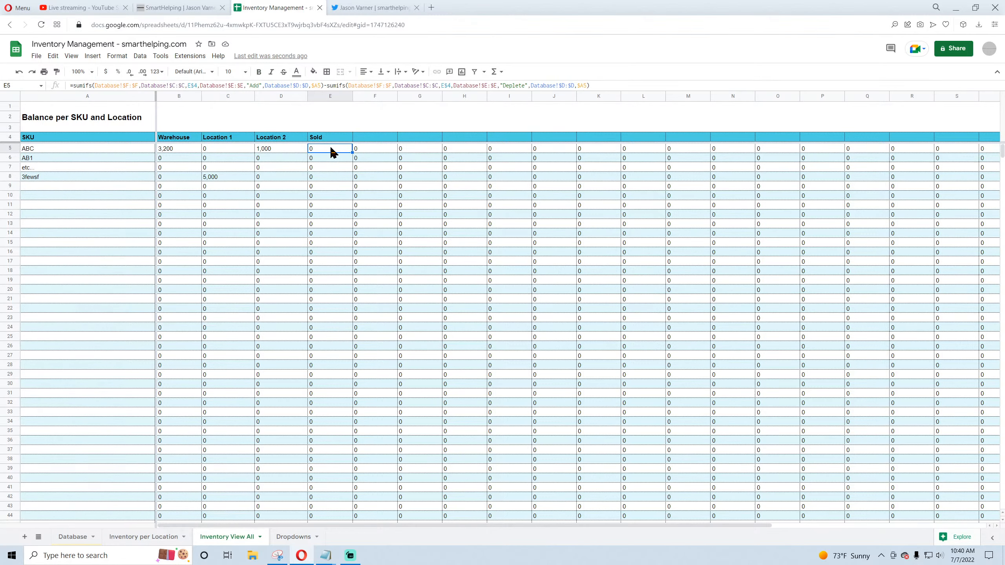
{"action": "left_click", "coordinate": [396, 224]}
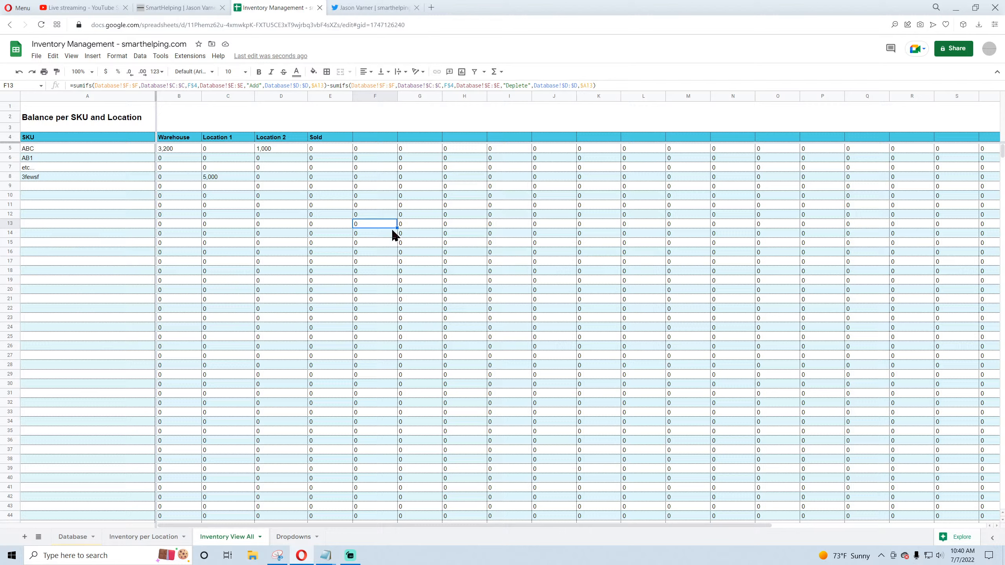
Step: Compare the Warehouse balance formula for ABC with the Add and Sold entries on Database and the values on Inventory per Location
{"action": "left_click", "coordinate": [184, 144]}
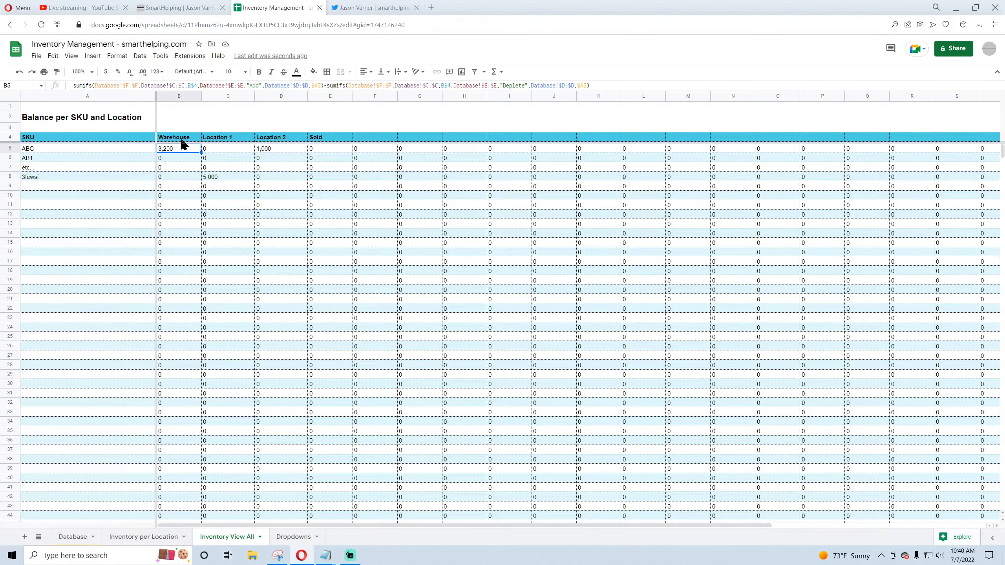
{"action": "left_click", "coordinate": [75, 537]}
{"action": "left_click", "coordinate": [381, 128]}
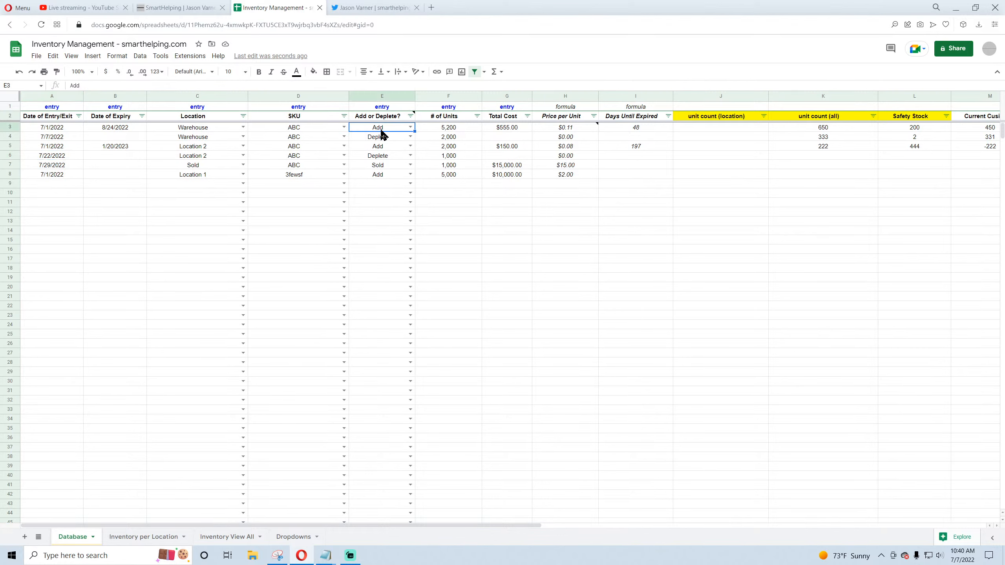
{"action": "left_click", "coordinate": [380, 165]}
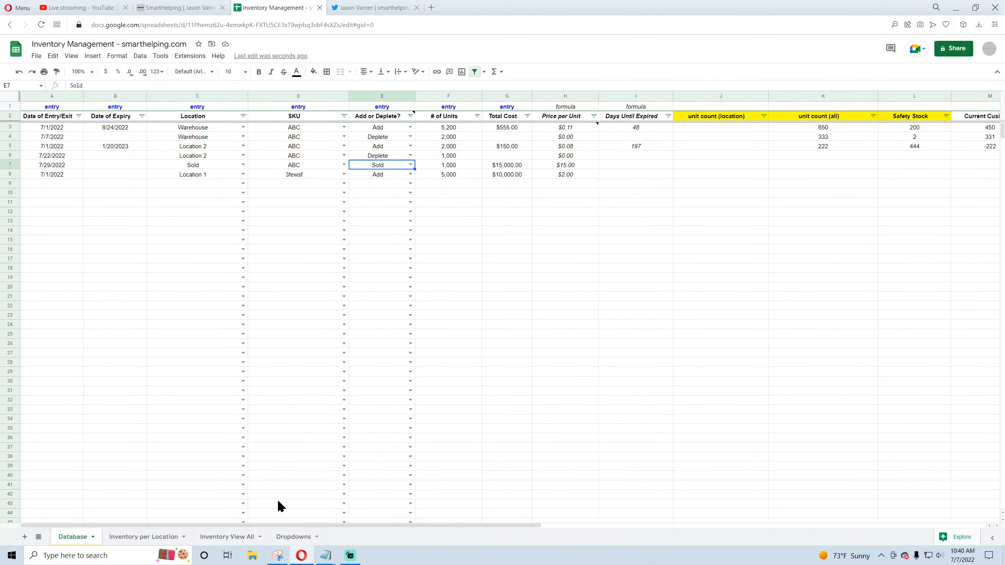
{"action": "left_click", "coordinate": [144, 543]}
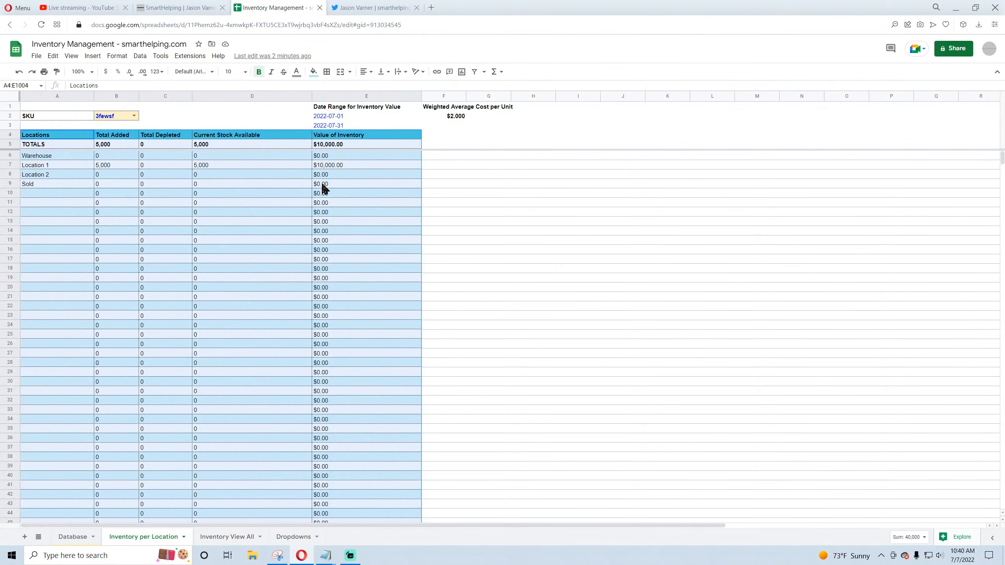
{"action": "left_click", "coordinate": [217, 537]}
{"action": "left_click", "coordinate": [147, 538]}
{"action": "left_click", "coordinate": [75, 537]}
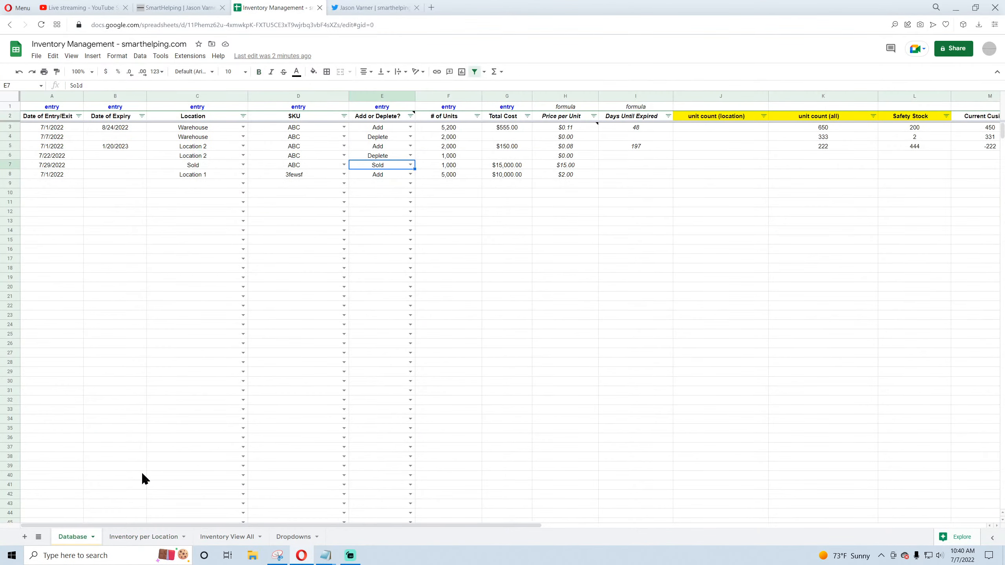
Step: Examine the Deplete and Sold entries in the Database sheet's rows 4, 6 and 7 against the balances on Inventory View All
{"action": "left_click", "coordinate": [385, 157]}
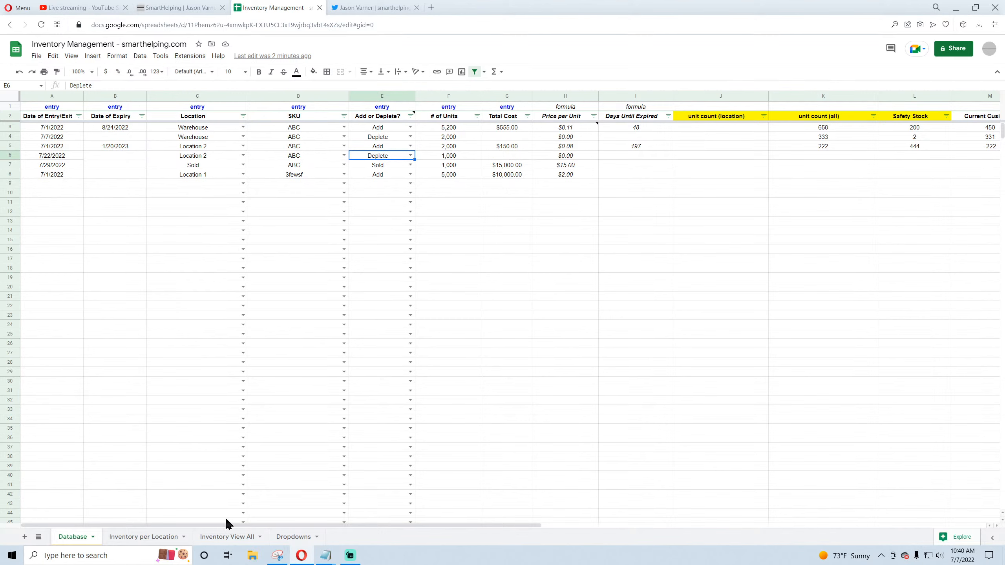
{"action": "left_click", "coordinate": [383, 139]}
{"action": "left_click_drag", "start_coordinate": [384, 139], "coordinate": [63, 141]}
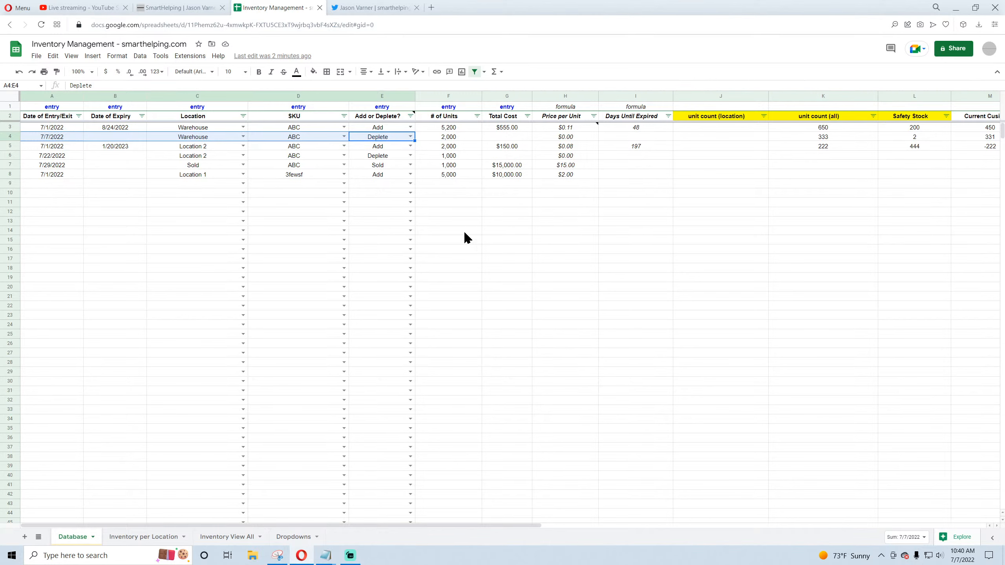
{"action": "left_click", "coordinate": [389, 166]}
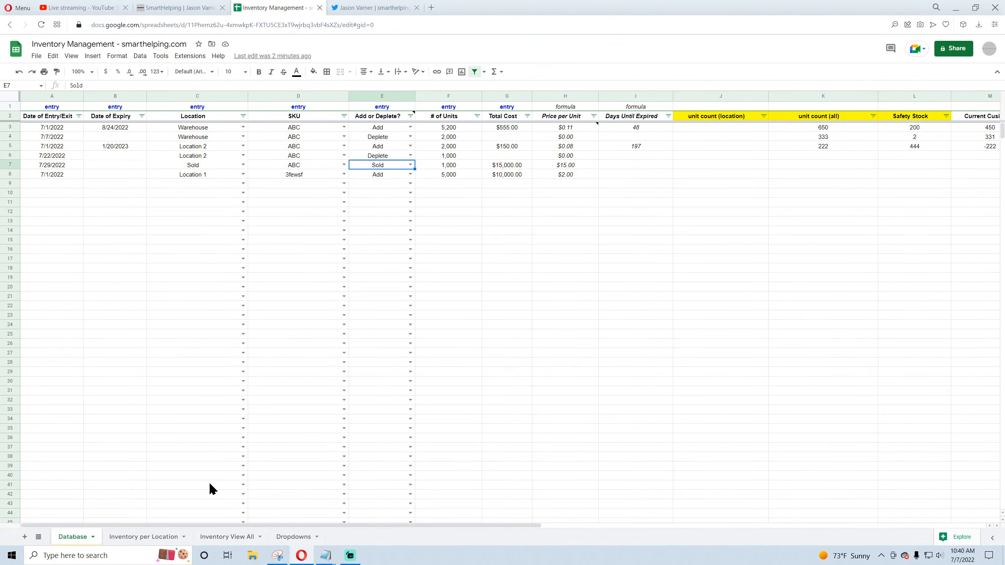
{"action": "left_click", "coordinate": [227, 537]}
{"action": "scroll", "coordinate": [245, 366], "scroll_direction": "down", "scroll_amount": 10}
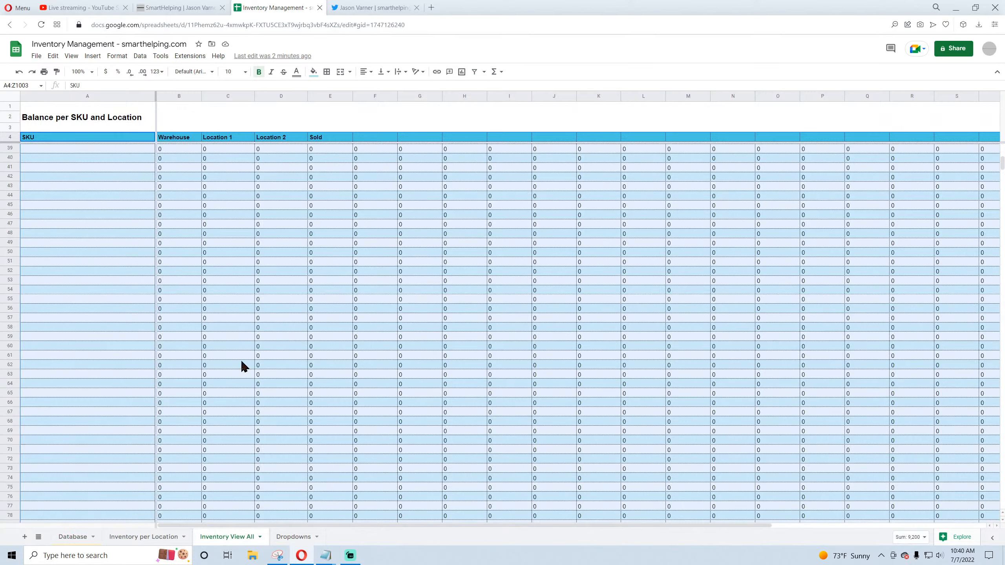
{"action": "scroll", "coordinate": [245, 366], "scroll_direction": "up", "scroll_amount": 10}
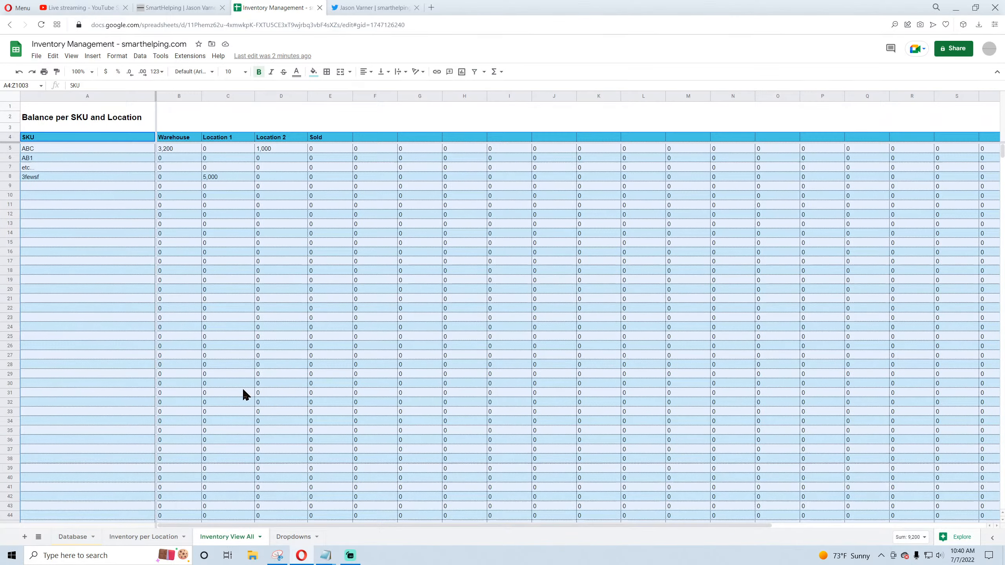
{"action": "left_click", "coordinate": [154, 538]}
Step: Duplicate the Inventory View All sheet and rename the copy as Total Sales
{"action": "left_click", "coordinate": [217, 539]}
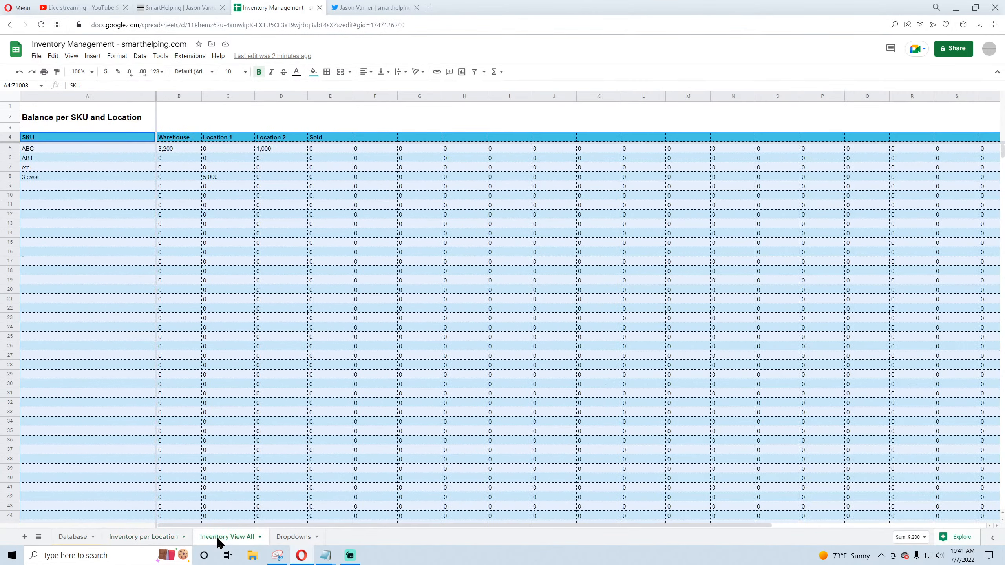
{"action": "right_click", "coordinate": [217, 536]}
{"action": "left_click", "coordinate": [229, 400]}
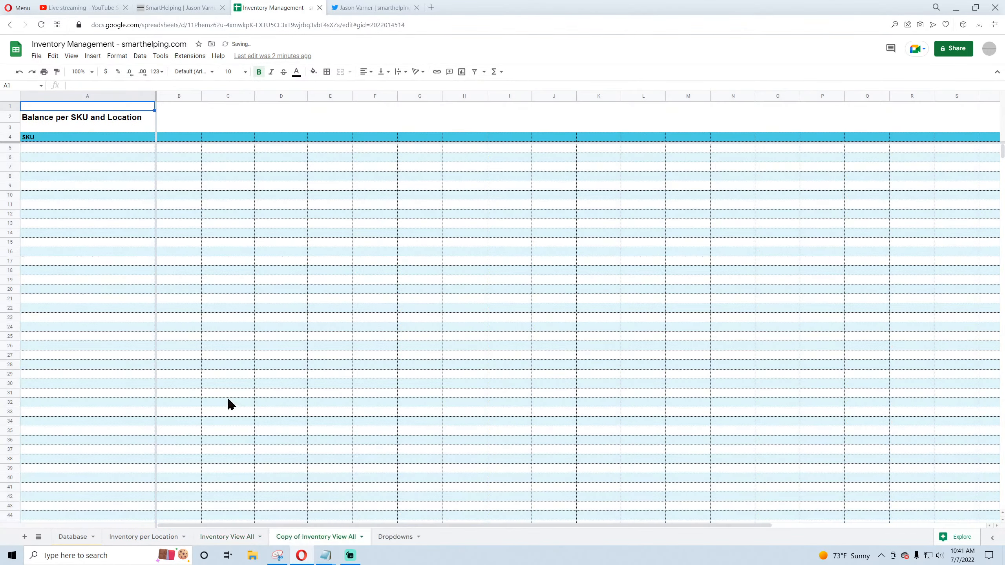
{"action": "double_click", "coordinate": [302, 538]}
{"action": "type", "text": "To"}
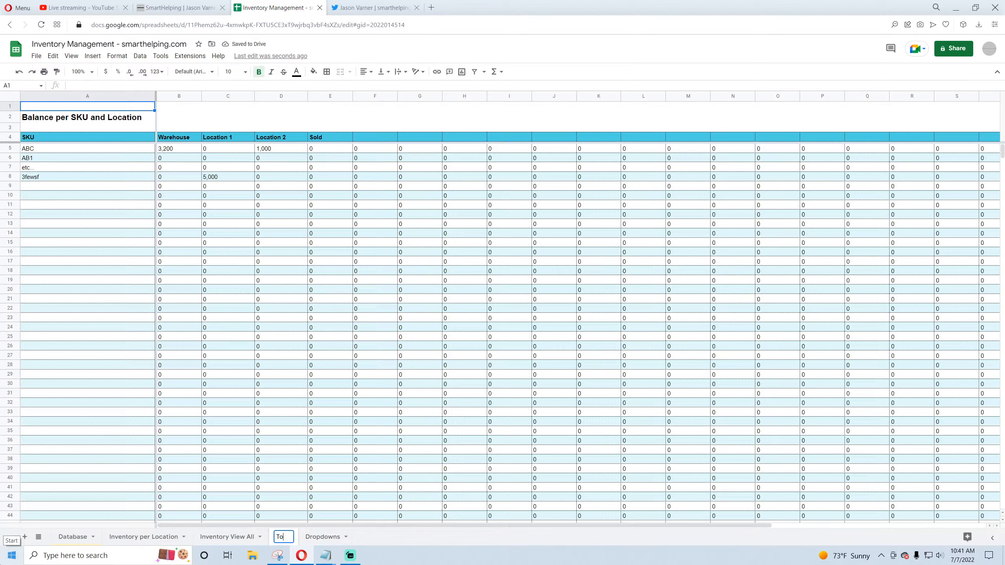
{"action": "type", "text": "tal Sales"}
{"action": "key", "text": "Return"}
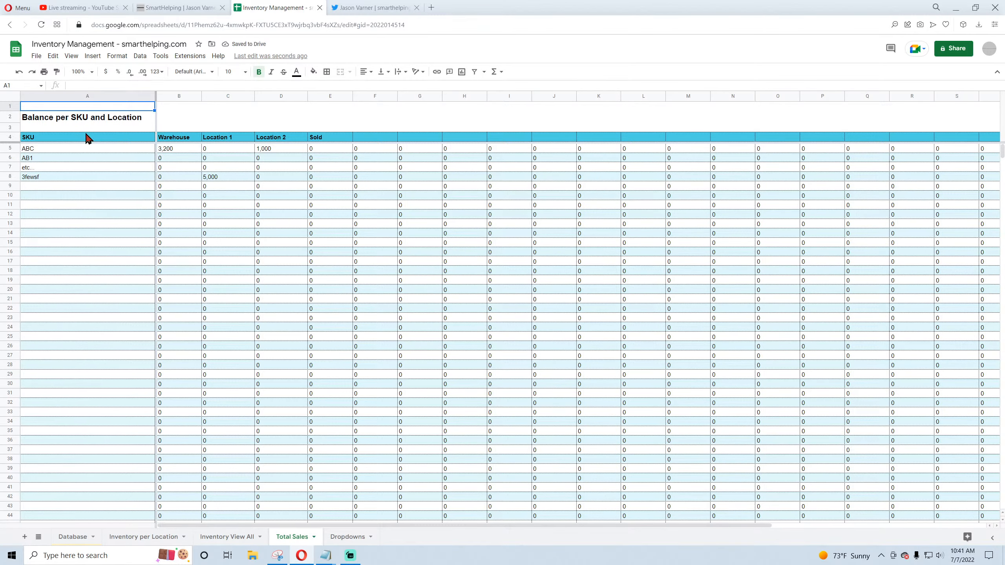
Step: Start a SUMIFS formula in B5 of Total Sales that sums Database!F:F, with Database!C:C as the first criteria range
{"action": "left_click", "coordinate": [178, 153]}
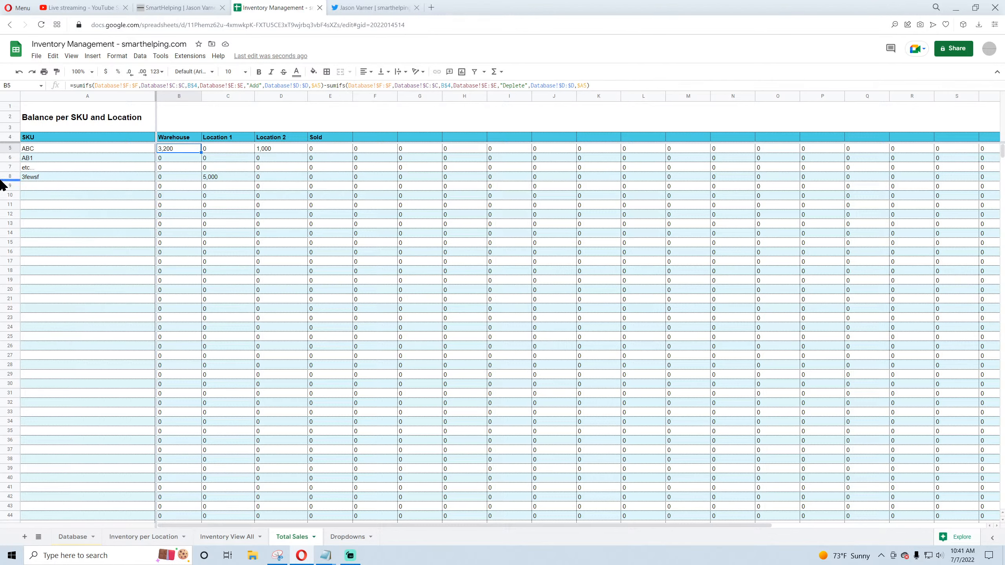
{"action": "type", "text": "=sumifs"}
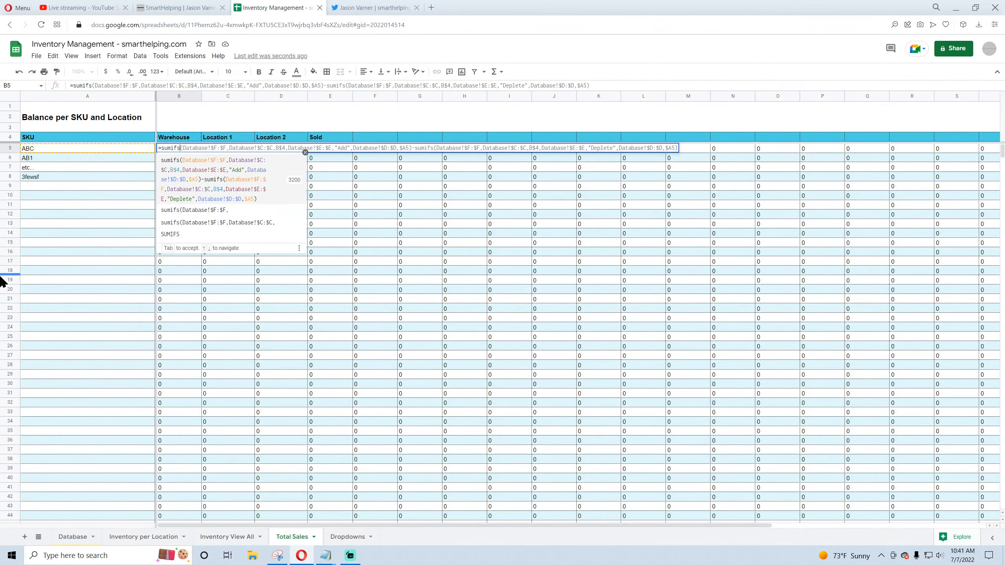
{"action": "type", "text": "("}
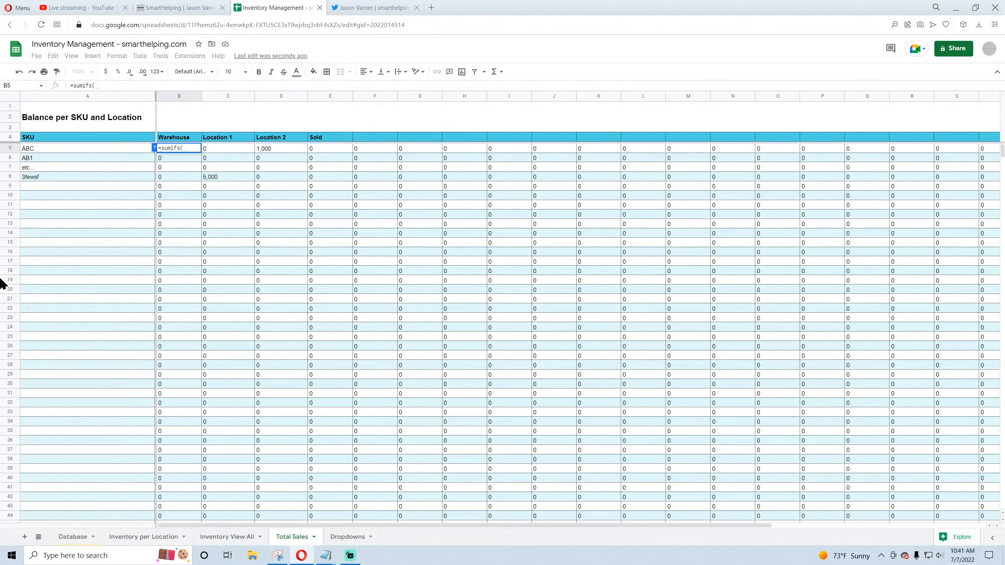
{"action": "left_click", "coordinate": [69, 537]}
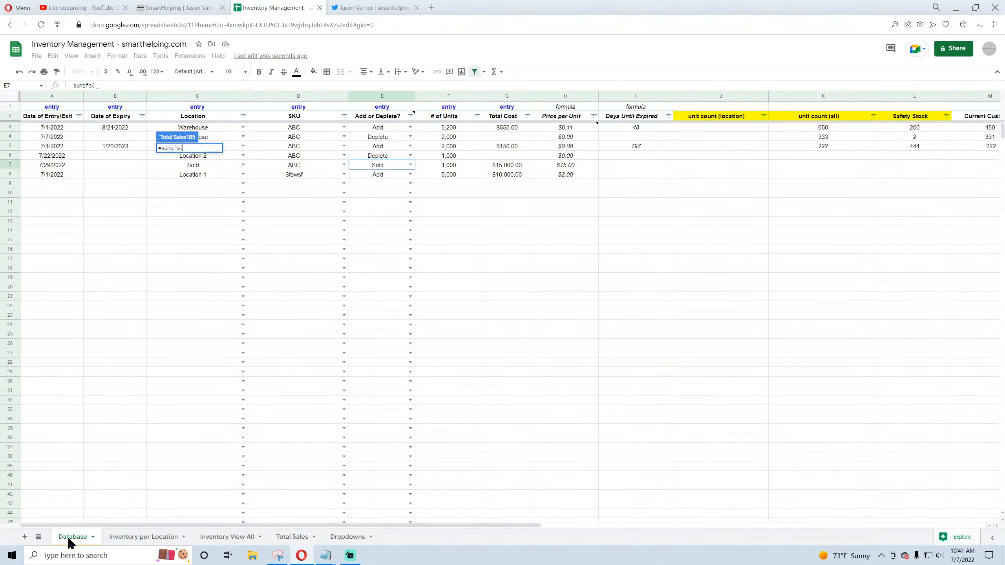
{"action": "left_click", "coordinate": [453, 97]}
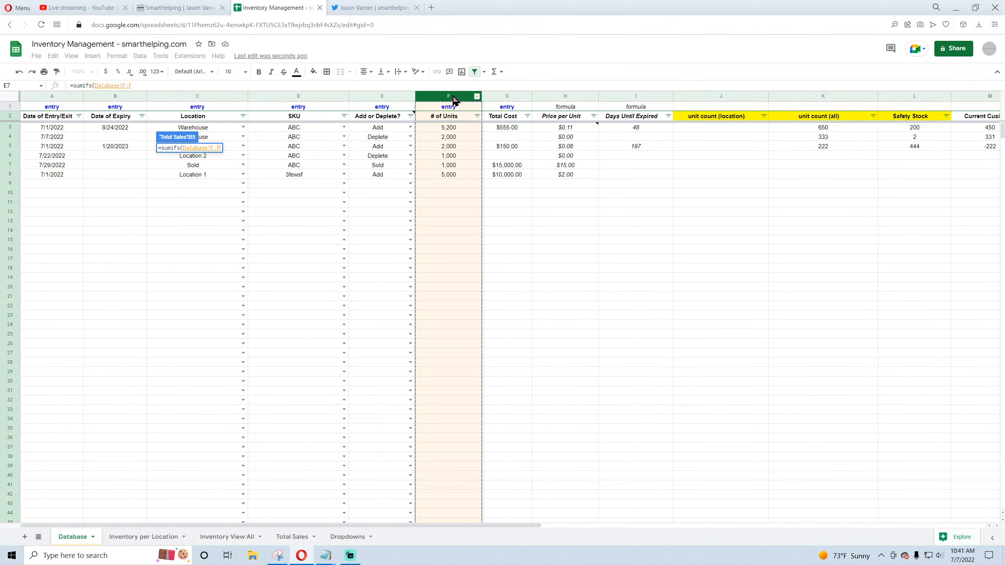
{"action": "type", "text": ","}
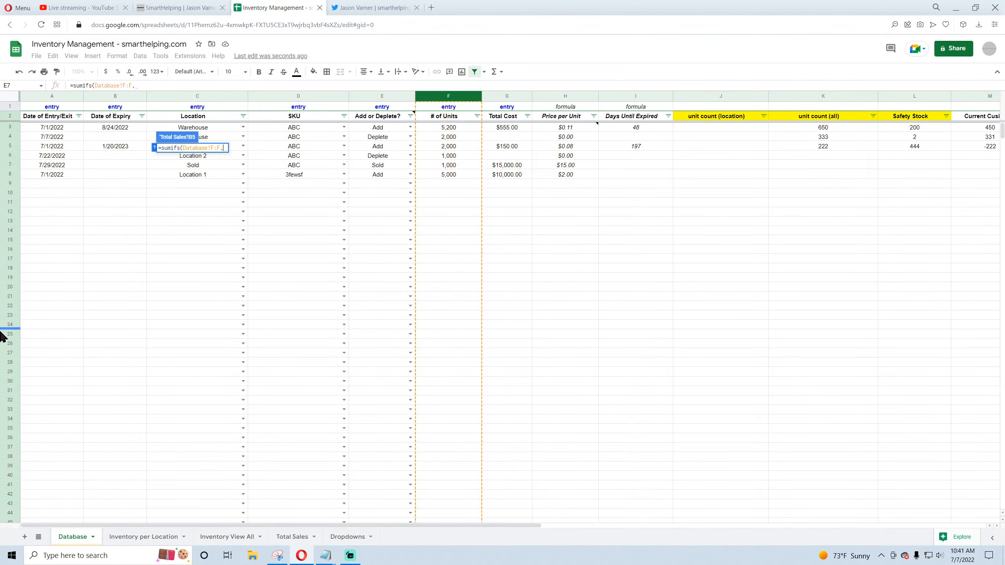
{"action": "left_click", "coordinate": [210, 96]}
{"action": "type", "text": ","}
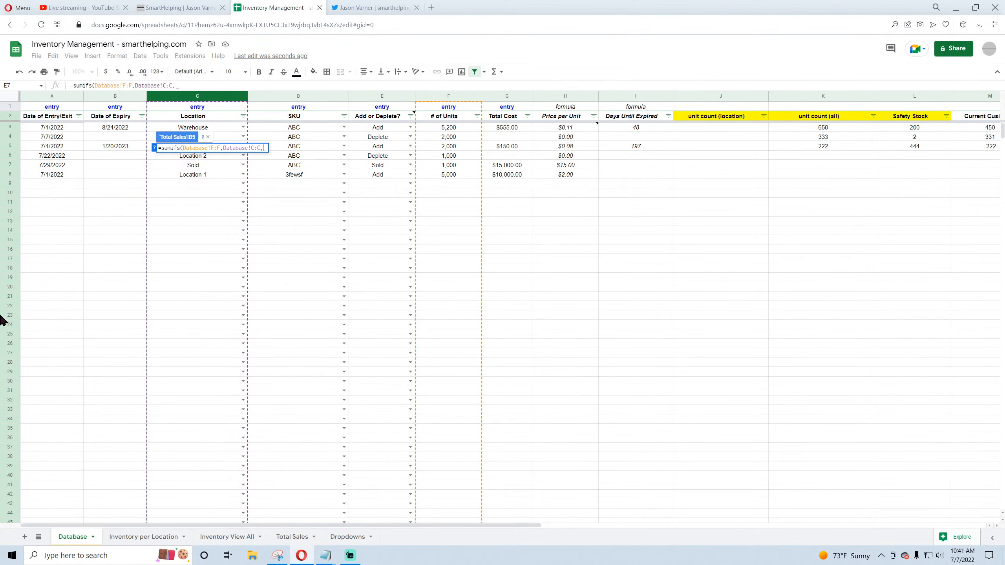
Step: Set the location criterion in the B5 SUMIFS formula to B4, removing the stray A4:Z1003 range
{"action": "left_click", "coordinate": [292, 537]}
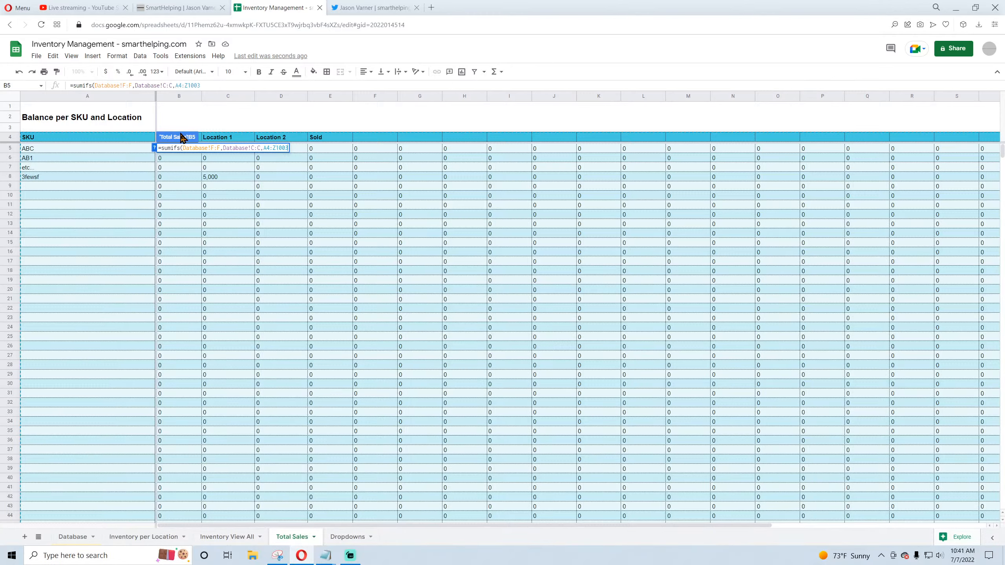
{"action": "type", "text": "b4"}
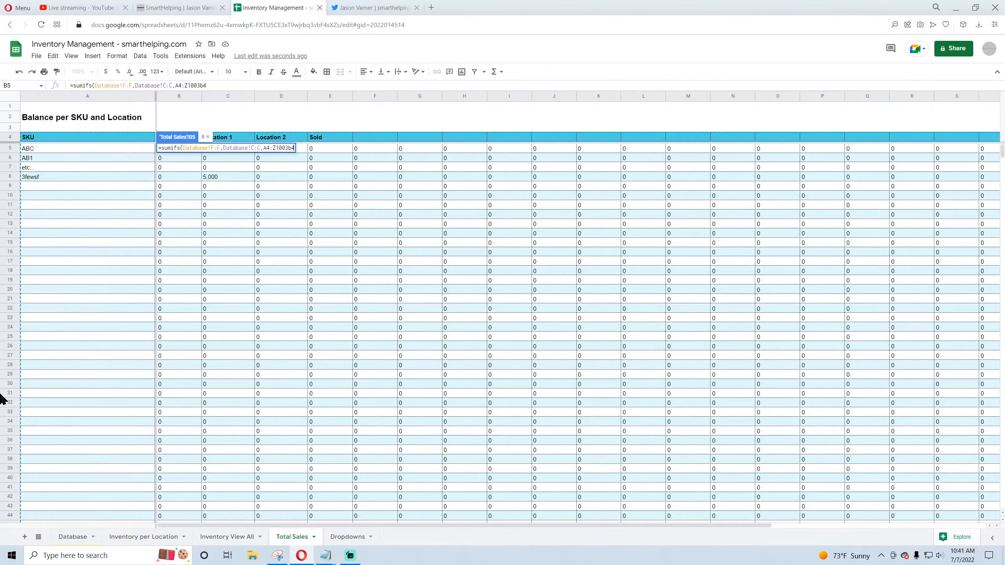
{"action": "key", "text": "BackSpace"}
{"action": "key", "text": "BackSpace"}
{"action": "key", "text": "BackSpace"}
{"action": "key", "text": "BackSpace"}
{"action": "key", "text": "BackSpace"}
{"action": "key", "text": "BackSpace"}
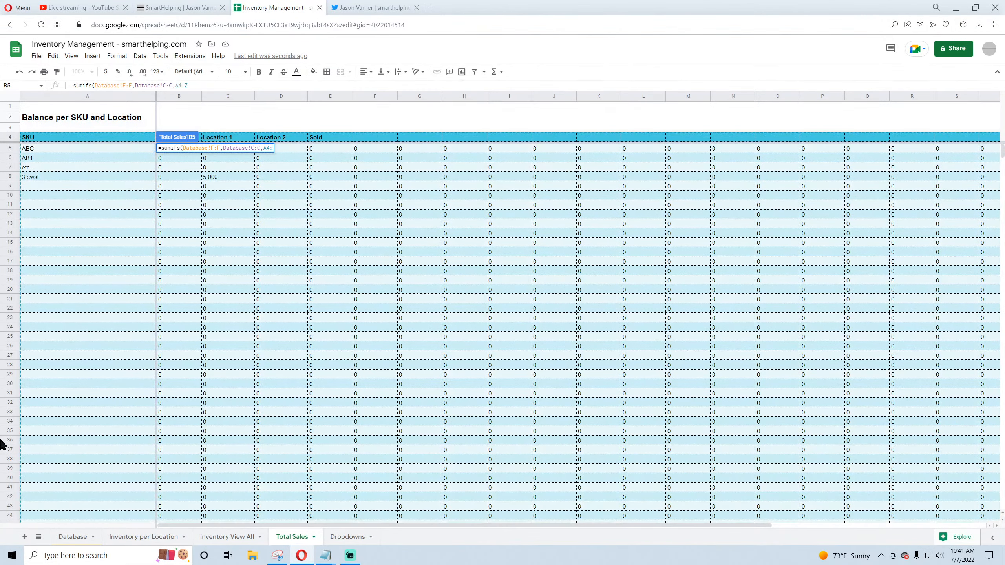
{"action": "key", "text": "BackSpace"}
{"action": "key", "text": "BackSpace"}
{"action": "key", "text": "BackSpace"}
{"action": "key", "text": "BackSpace"}
{"action": "type", "text": "b4"}
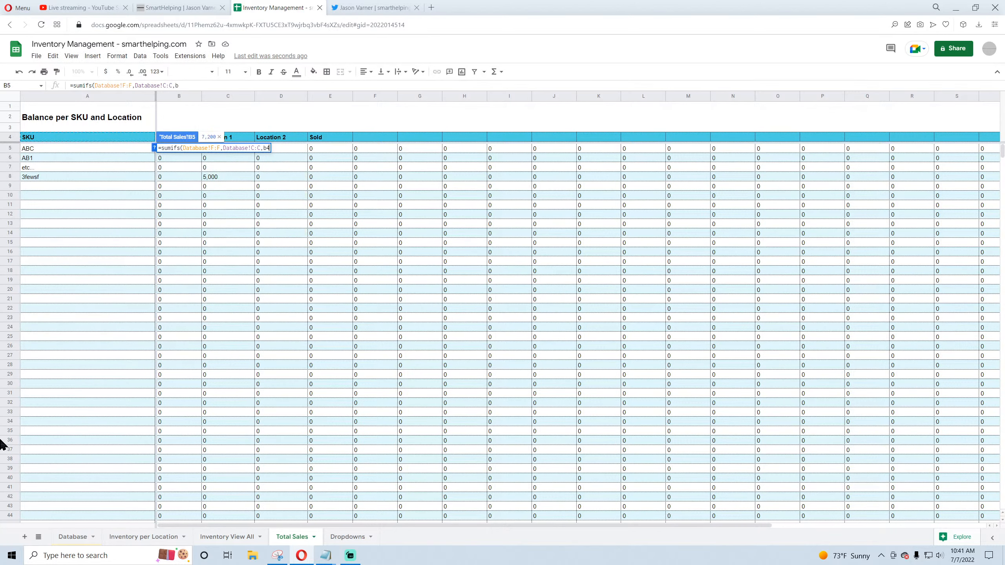
{"action": "type", "text": ","}
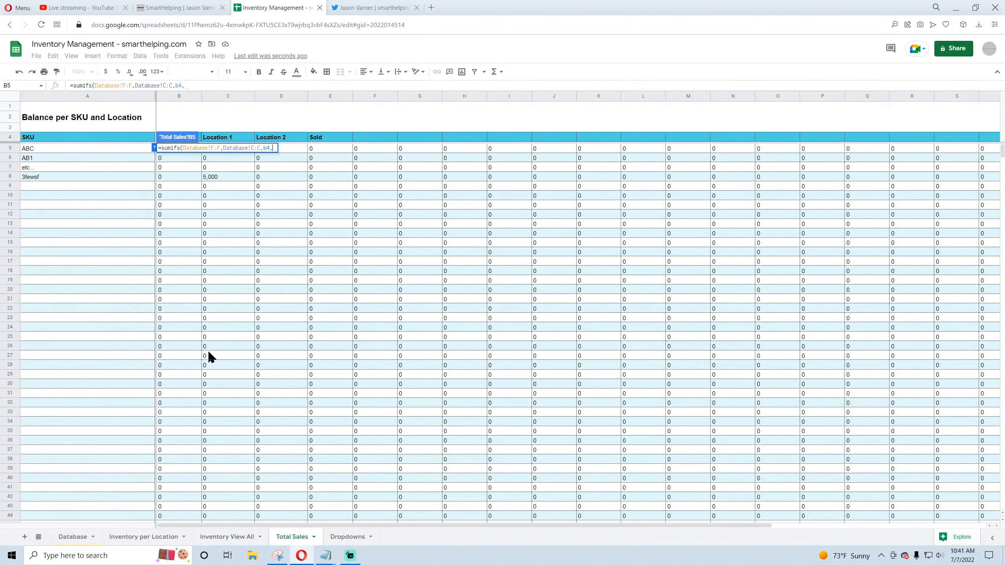
{"action": "left_click", "coordinate": [74, 537]}
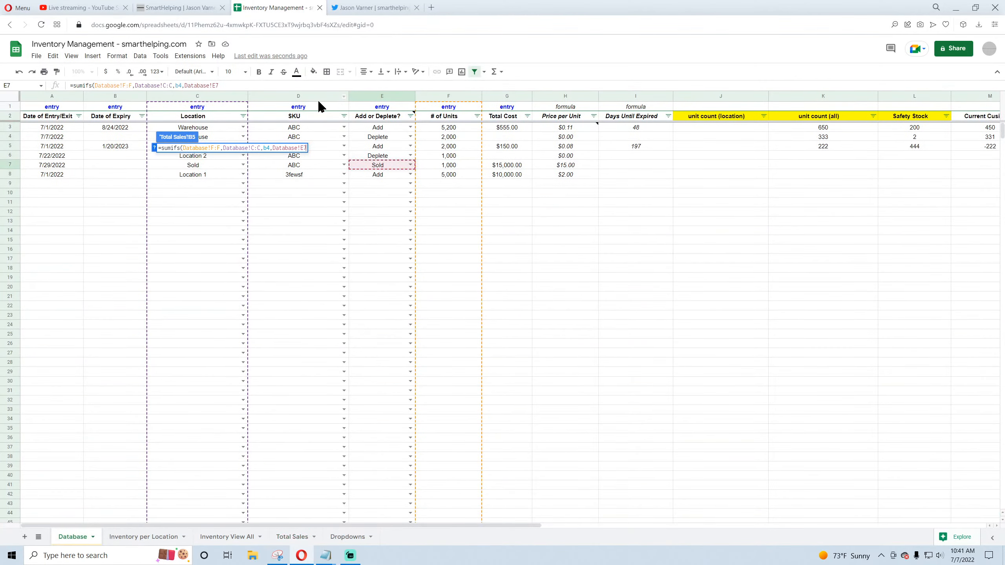
{"action": "key", "text": "Return"}
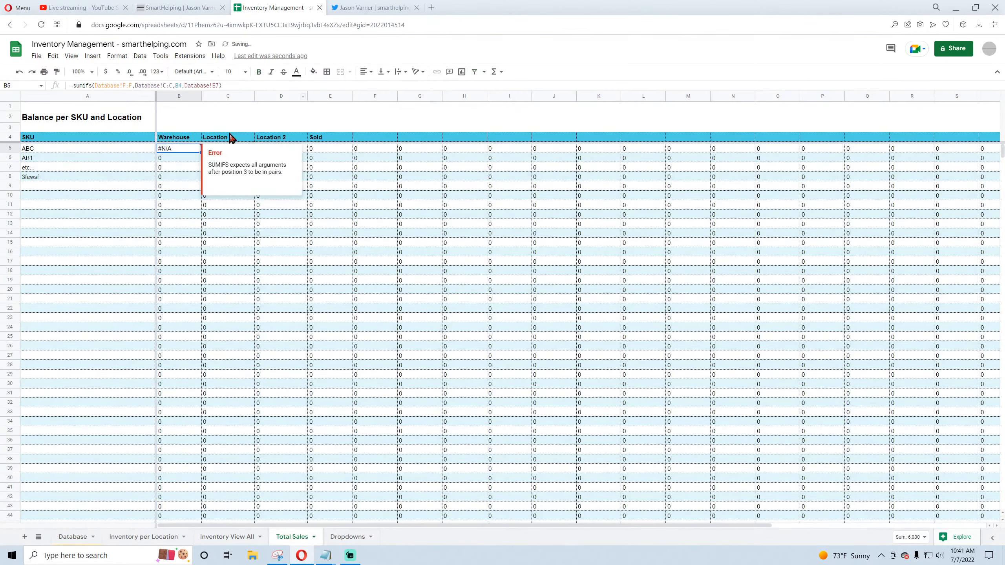
{"action": "left_click", "coordinate": [253, 85]}
{"action": "key", "text": "BackSpace"}
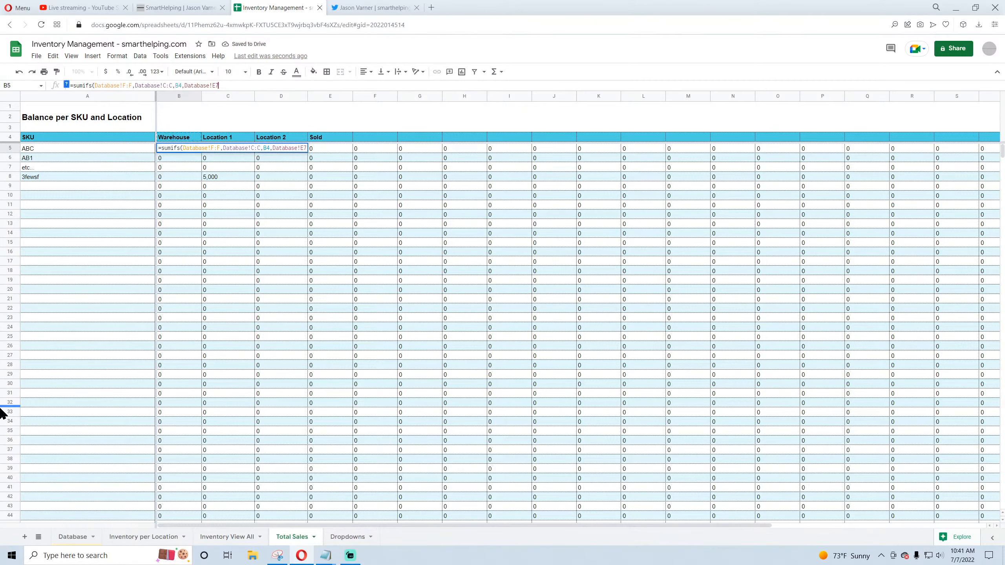
{"action": "key", "text": "BackSpace"}
{"action": "key", "text": "BackSpace"}
{"action": "key", "text": "BackSpace"}
{"action": "key", "text": "BackSpace"}
{"action": "key", "text": "BackSpace"}
{"action": "key", "text": "BackSpace"}
{"action": "key", "text": "BackSpace"}
{"action": "key", "text": "BackSpace"}
{"action": "key", "text": "BackSpace"}
{"action": "key", "text": "BackSpace"}
{"action": "key", "text": "BackSpace"}
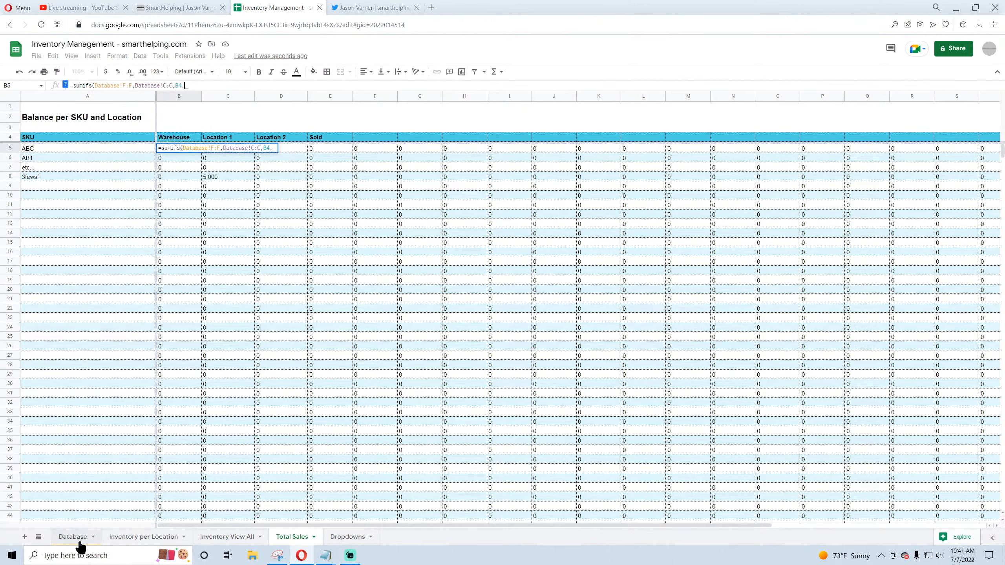
Step: Add Database!D:D as the SKU criteria range with criterion A5 to the B5 SUMIFS formula and enter it
{"action": "left_click", "coordinate": [79, 543]}
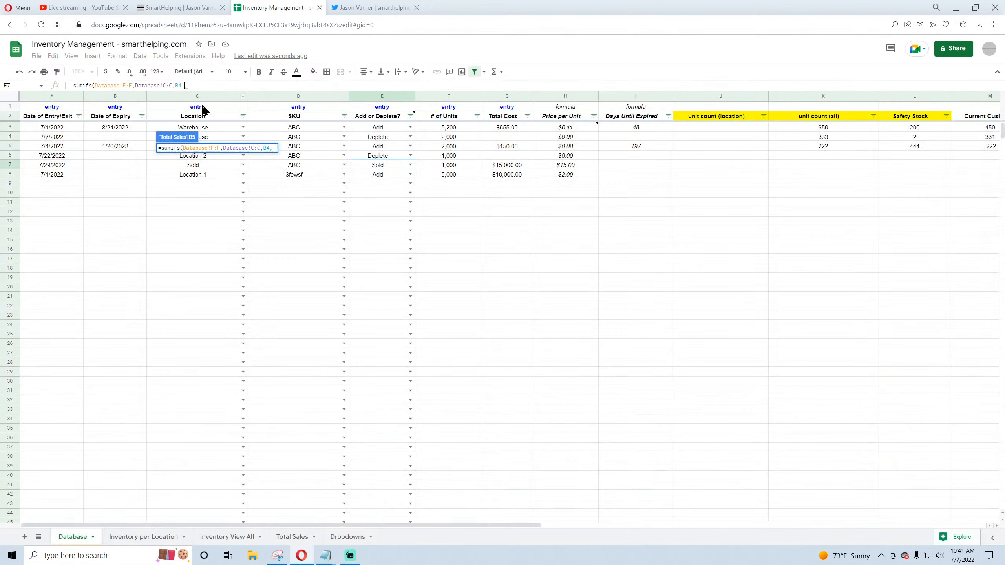
{"action": "left_click", "coordinate": [299, 97]}
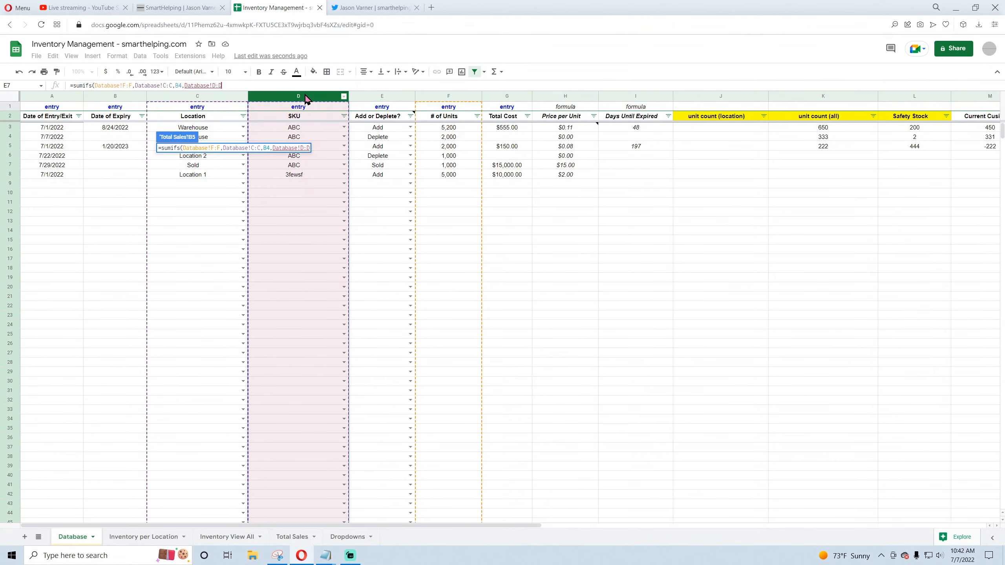
{"action": "type", "text": ","}
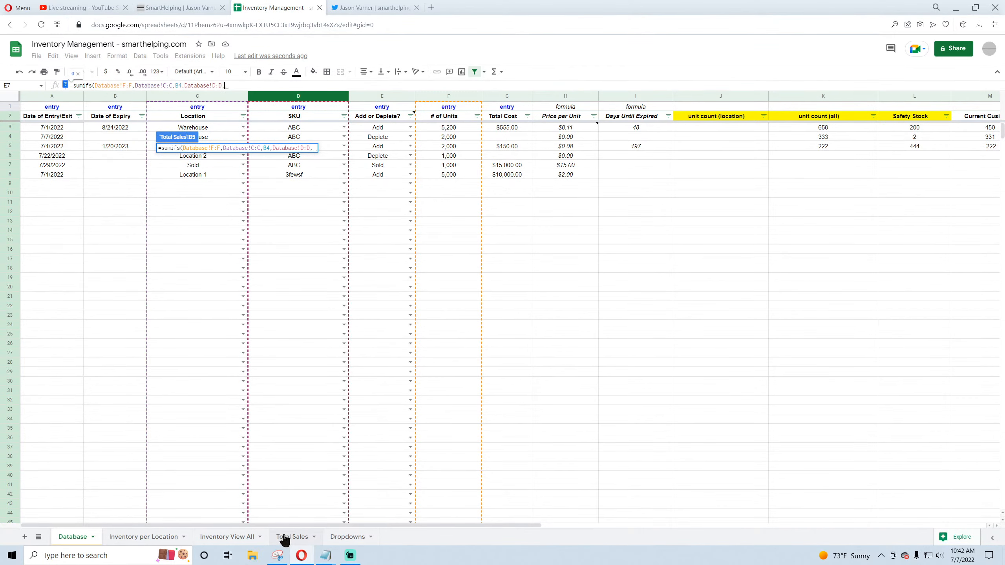
{"action": "type", "text": "a5,"}
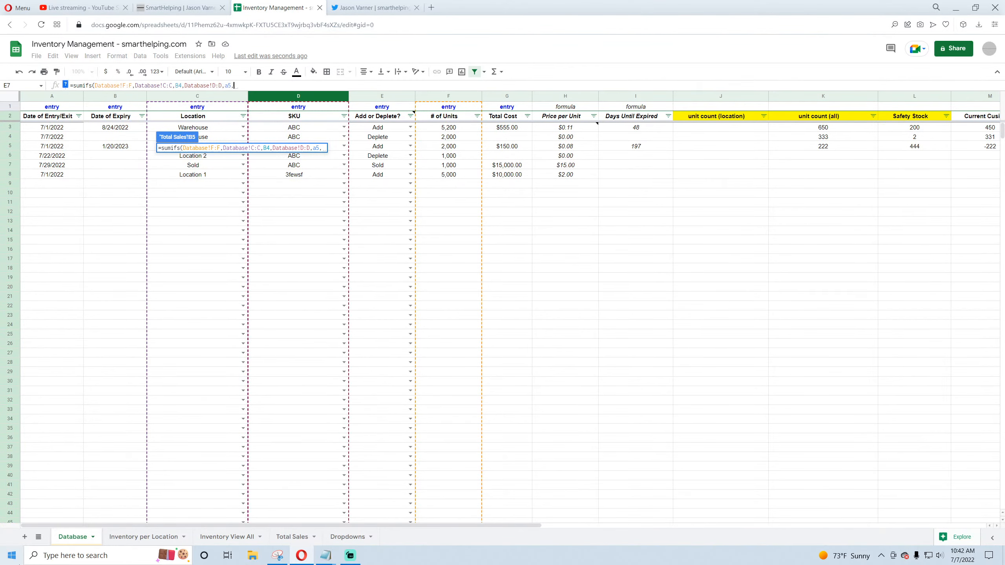
{"action": "key", "text": "Return"}
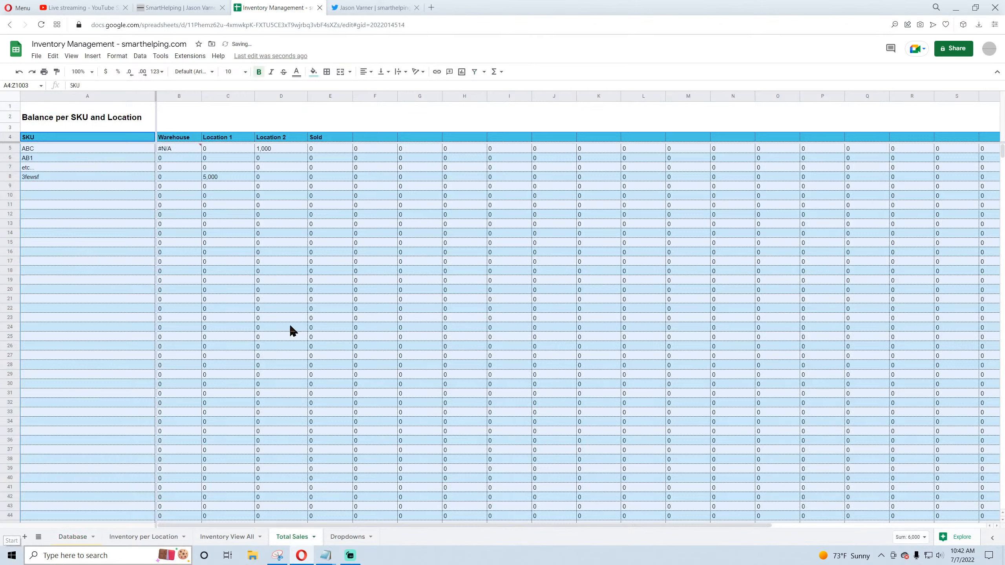
Step: Try to add the Add or Deplete? column of Database as a third criteria range in the B5 SUMIFS formula
{"action": "double_click", "coordinate": [180, 150]}
{"action": "type", "text": ","}
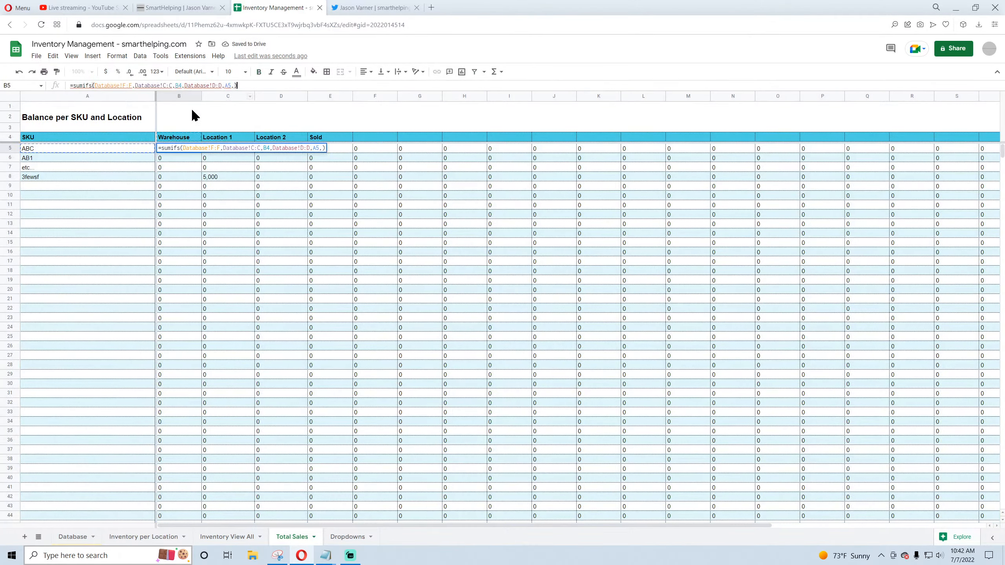
{"action": "key", "text": "BackSpace"}
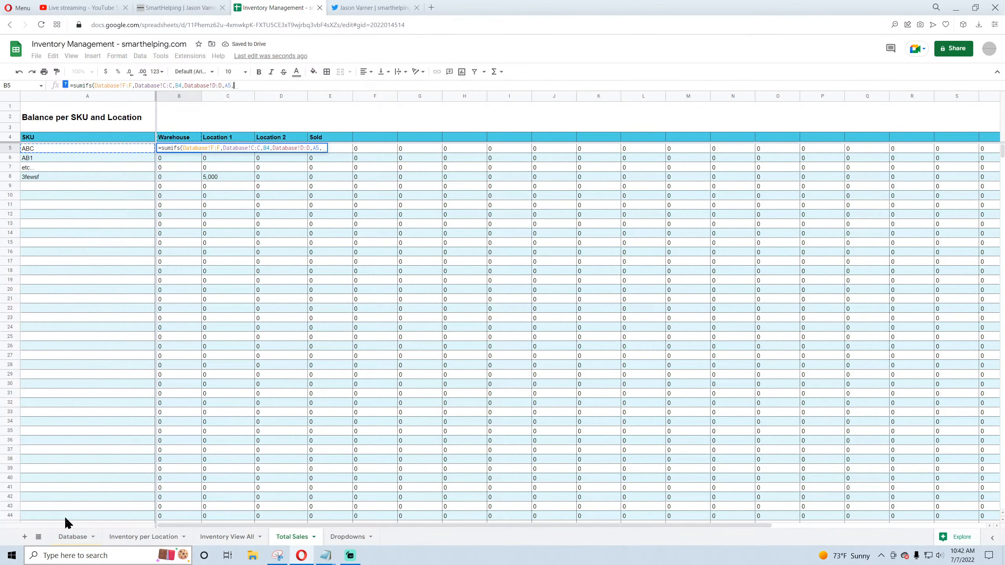
{"action": "left_click", "coordinate": [67, 537]}
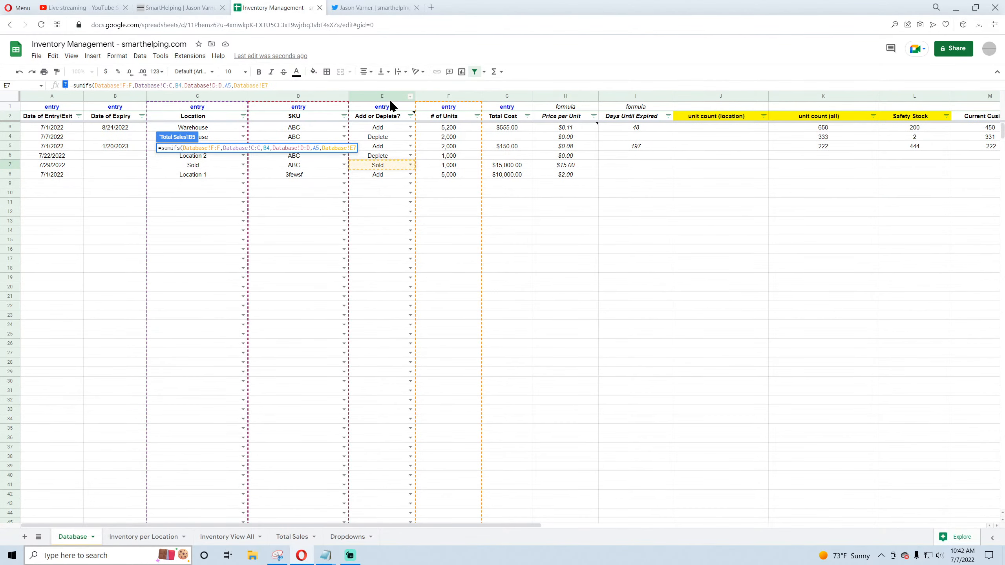
{"action": "key", "text": "Return"}
{"action": "left_click", "coordinate": [199, 151]}
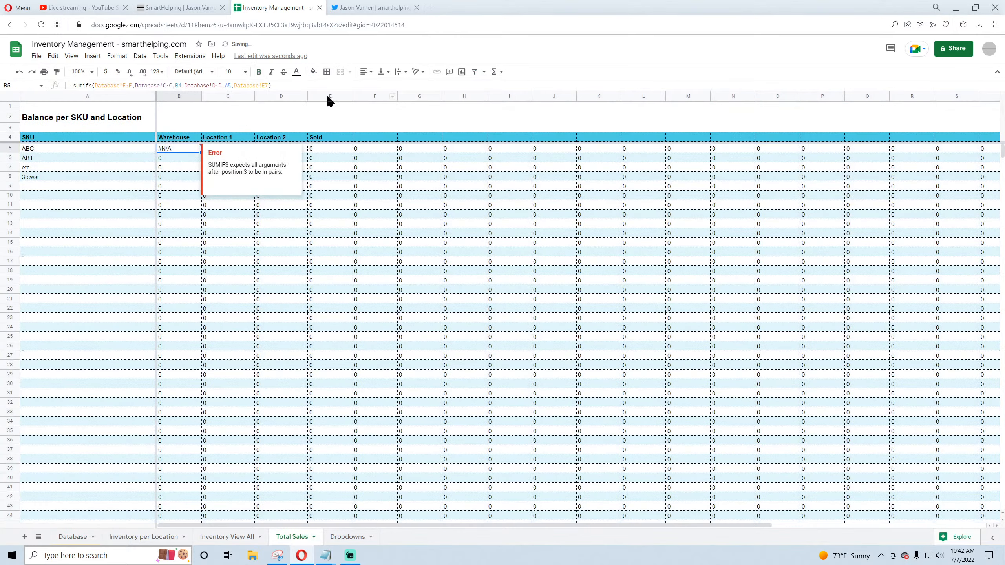
Step: Remove the stray Database!E7 reference from the end of the B5 SUMIFS formula
{"action": "left_click", "coordinate": [298, 83]}
{"action": "key", "text": "BackSpace"}
{"action": "key", "text": "BackSpace"}
{"action": "key", "text": "BackSpace"}
{"action": "key", "text": "BackSpace"}
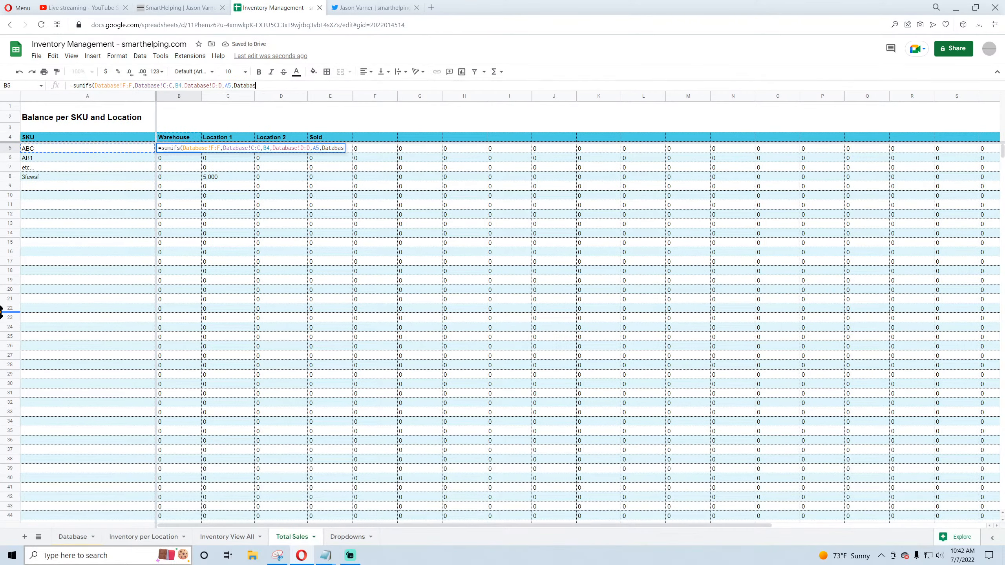
{"action": "key", "text": "BackSpace"}
{"action": "key", "text": "BackSpace"}
{"action": "key", "text": "BackSpace"}
{"action": "key", "text": "BackSpace"}
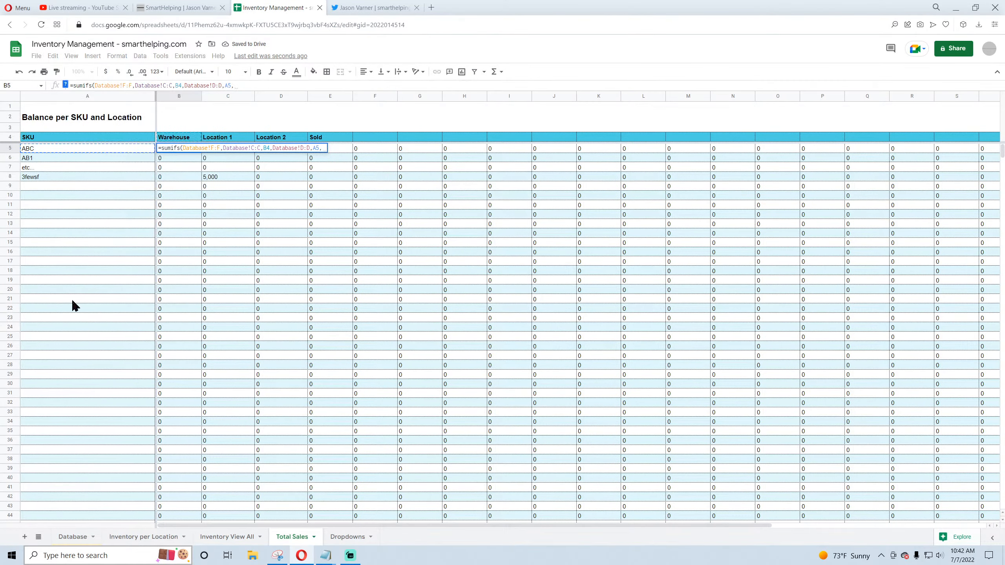
Step: Add Database!E:E as the third criteria range with criterion "Sold" to the B5 SUMIFS formula and enter it
{"action": "left_click", "coordinate": [71, 537]}
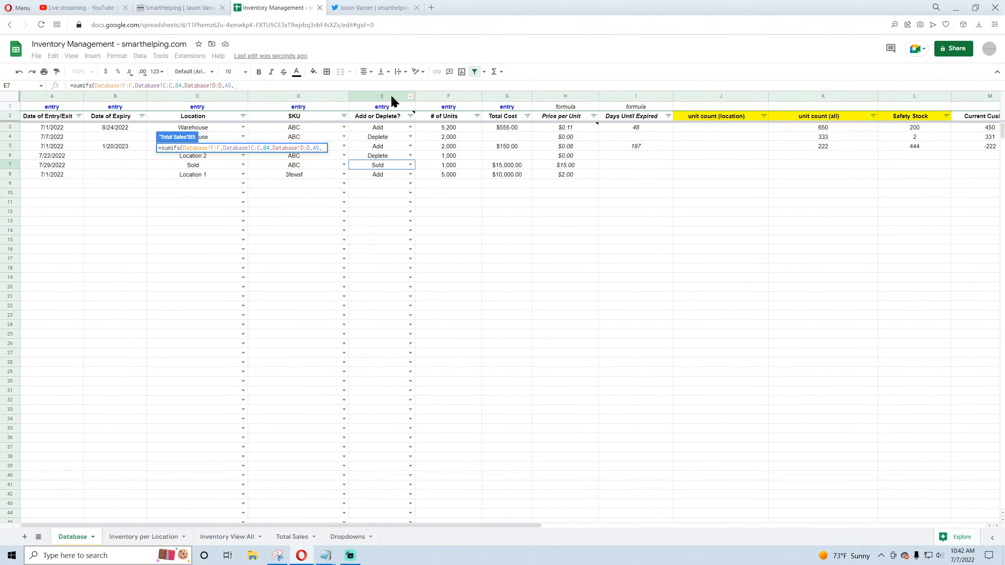
{"action": "left_click", "coordinate": [395, 101]}
{"action": "type", "text": ",\""}
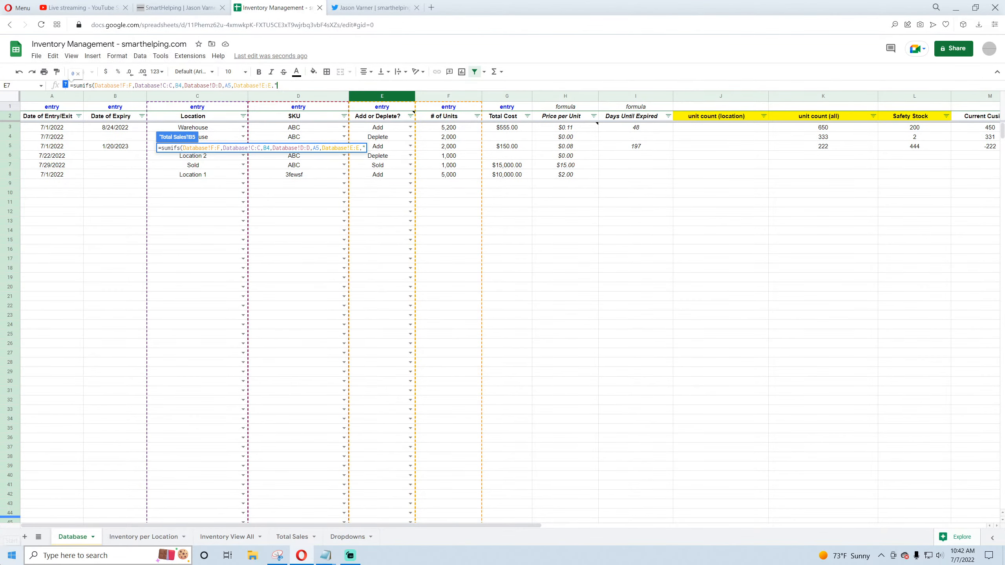
{"action": "type", "text": "Sold\")"}
{"action": "key", "text": "Return"}
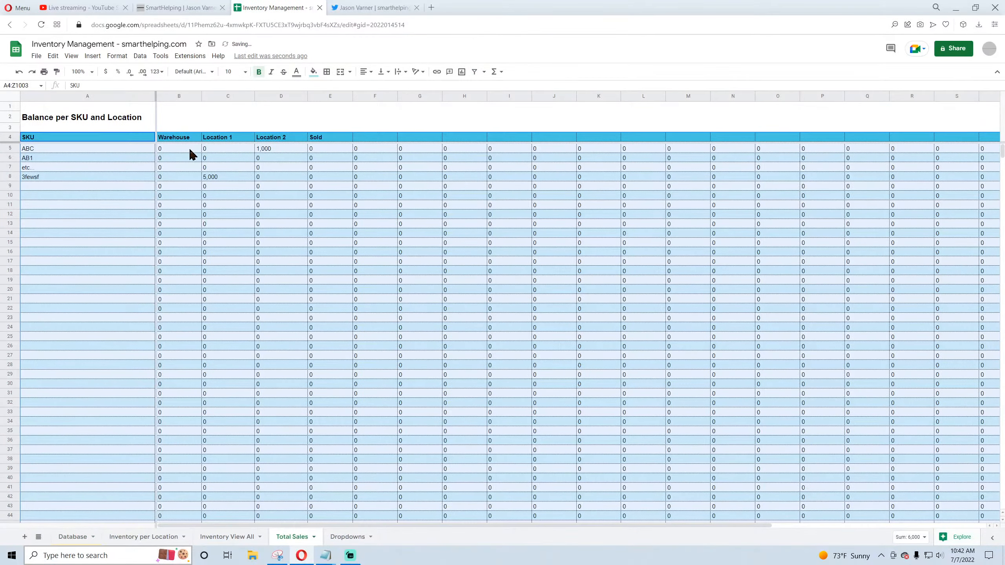
Step: Make the sum range in the B5 SUMIFS formula absolute as Database!$F:$F
{"action": "left_click", "coordinate": [190, 149]}
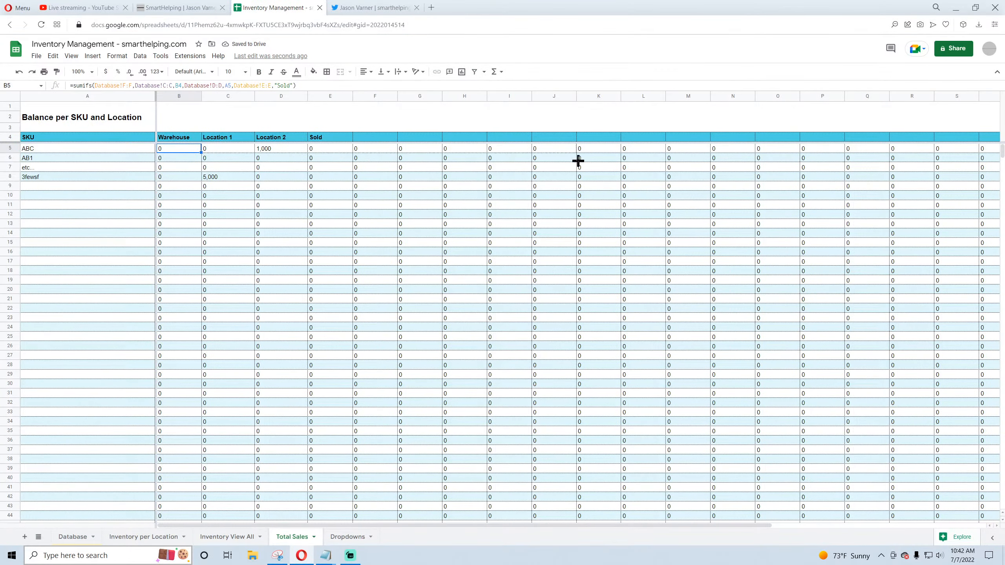
{"action": "left_click_drag", "start_coordinate": [578, 160], "coordinate": [621, 285]}
{"action": "left_click", "coordinate": [172, 154]}
{"action": "left_click", "coordinate": [124, 85]}
{"action": "type", "text": "$"}
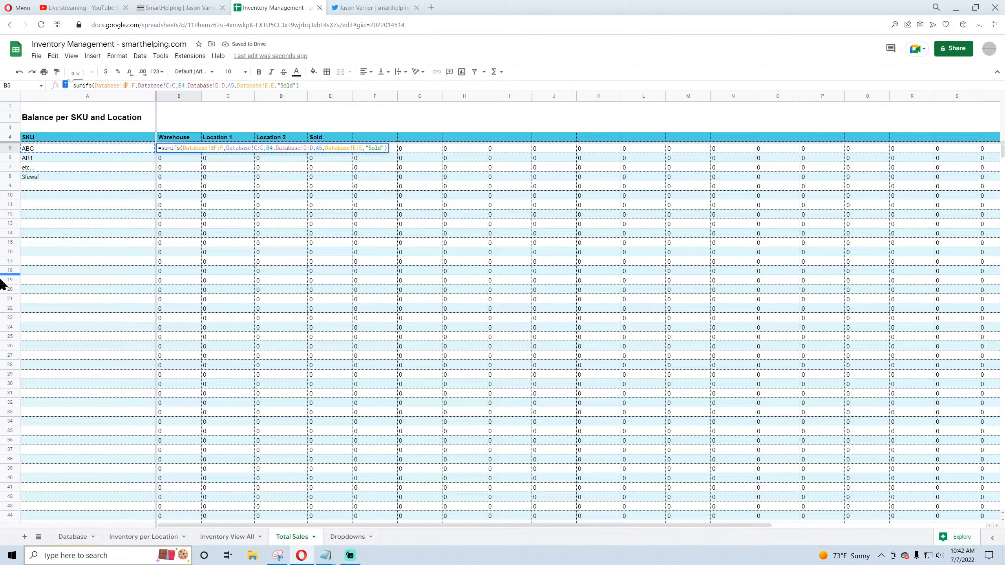
{"action": "key", "text": "Right"}
{"action": "key", "text": "Right"}
{"action": "type", "text": "$"}
Step: Anchor the location criteria range as Database!$C:$C and its criterion as B$4 in the B5 formula
{"action": "key", "text": "Right"}
{"action": "key", "text": "Right"}
{"action": "key", "text": "Right"}
{"action": "key", "text": "Right"}
{"action": "key", "text": "Right"}
{"action": "key", "text": "Right"}
{"action": "key", "text": "Right"}
{"action": "key", "text": "Right"}
{"action": "key", "text": "Right"}
{"action": "key", "text": "Right"}
{"action": "key", "text": "Right"}
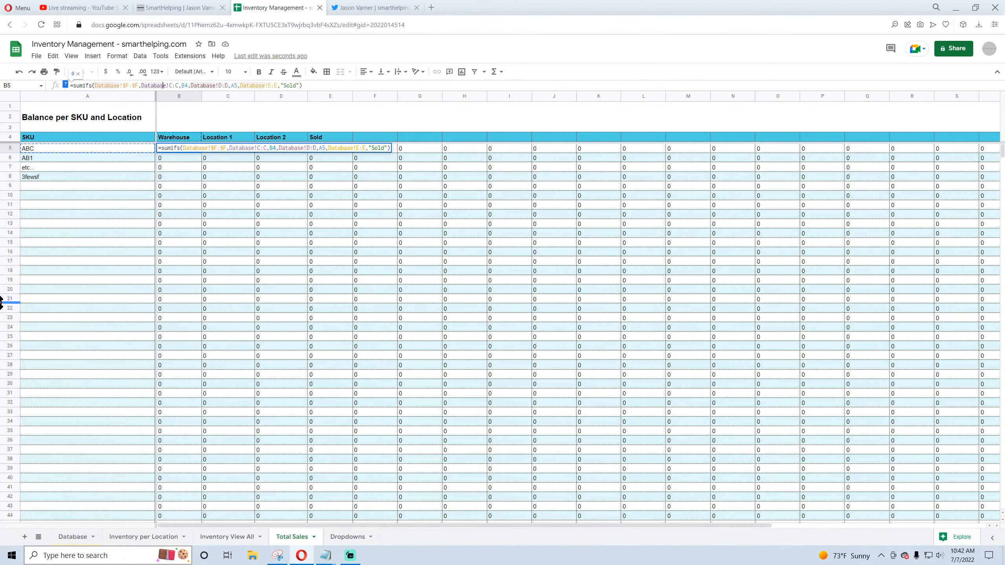
{"action": "type", "text": "$F:"}
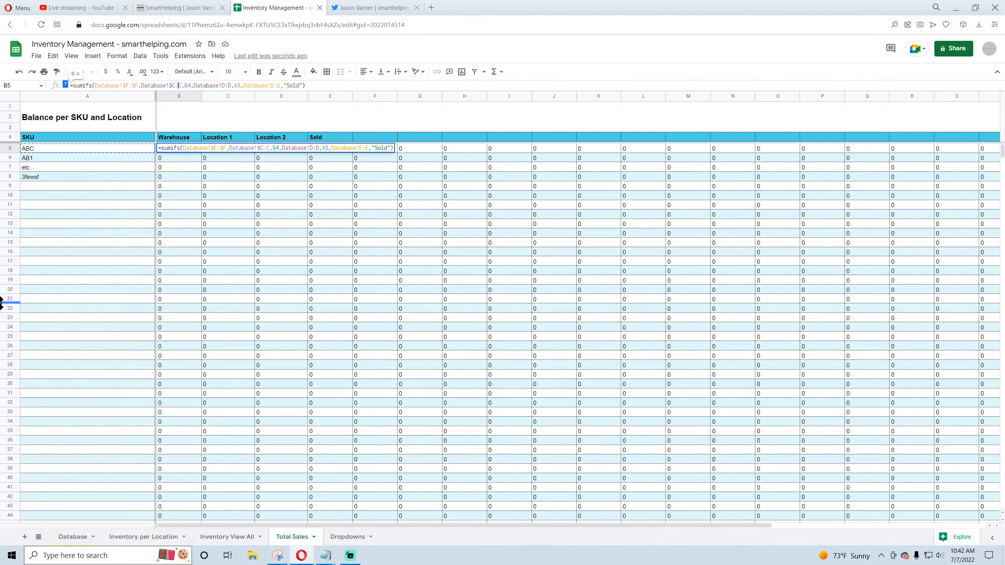
{"action": "type", "text": "$"}
{"action": "key", "text": "Right"}
{"action": "key", "text": "Right"}
{"action": "type", "text": "$"}
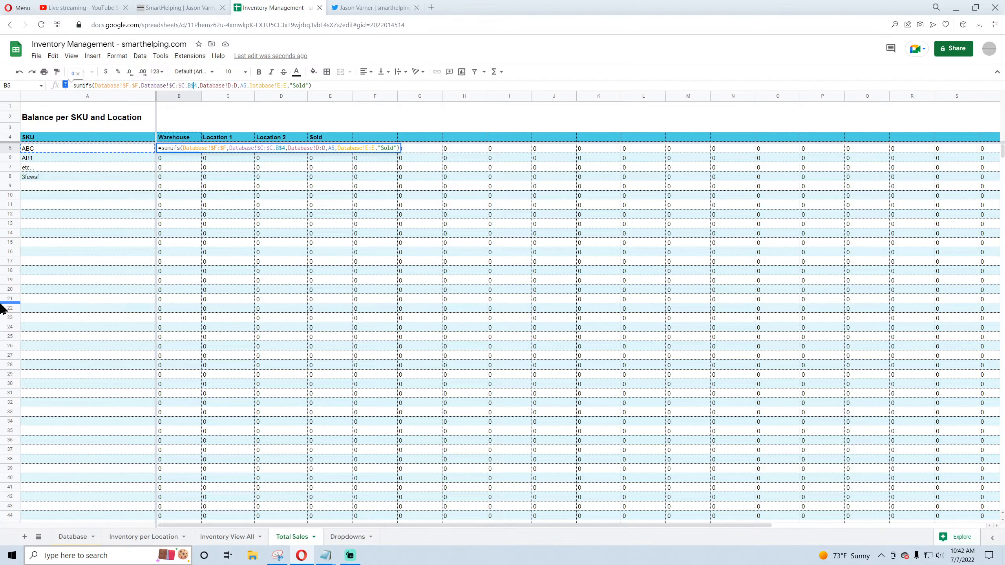
Step: Anchor the SKU criteria range as Database!$D:$D and its criterion as $A5 in the B5 formula
{"action": "key", "text": "Right"}
{"action": "key", "text": "Right"}
{"action": "key", "text": "Right"}
{"action": "key", "text": "Right"}
{"action": "key", "text": "Right"}
{"action": "key", "text": "Right"}
{"action": "key", "text": "Right"}
{"action": "key", "text": "Right"}
{"action": "key", "text": "Right"}
{"action": "key", "text": "Right"}
{"action": "key", "text": "Right"}
{"action": "key", "text": "Right"}
{"action": "type", "text": "$"}
{"action": "key", "text": "Right"}
{"action": "key", "text": "Right"}
{"action": "type", "text": "$"}
{"action": "key", "text": "Right"}
{"action": "key", "text": "Right"}
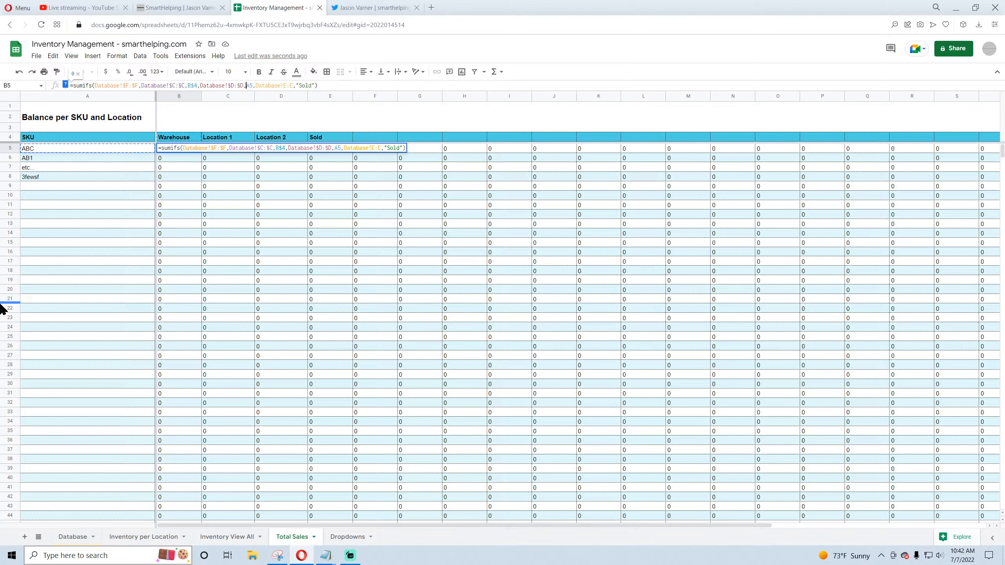
{"action": "type", "text": "$"}
Step: Make the "Sold" criteria range absolute as Database!$E:$E and enter the B5 formula
{"action": "key", "text": "Right"}
{"action": "key", "text": "Right"}
{"action": "key", "text": "Right"}
{"action": "key", "text": "Right"}
{"action": "key", "text": "Right"}
{"action": "key", "text": "Right"}
{"action": "key", "text": "Right"}
{"action": "key", "text": "Right"}
{"action": "key", "text": "Right"}
{"action": "key", "text": "Right"}
{"action": "key", "text": "Right"}
{"action": "key", "text": "Right"}
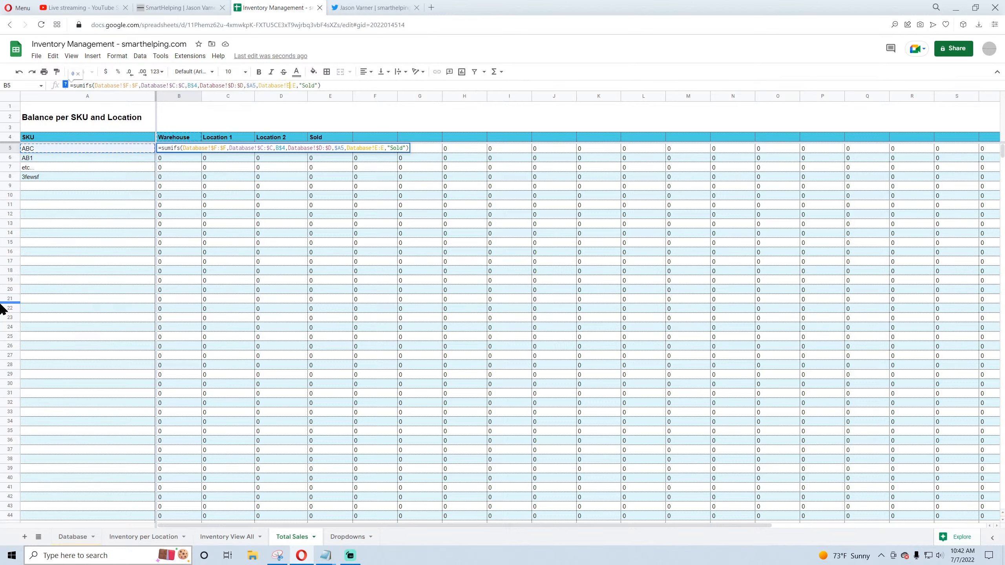
{"action": "type", "text": "$"}
{"action": "key", "text": "Right"}
{"action": "key", "text": "Right"}
{"action": "type", "text": "$"}
{"action": "key", "text": "Return"}
Step: Fill the B5 SUMIFS formula across row 5 of Total Sales through column Z
{"action": "left_click", "coordinate": [196, 149]}
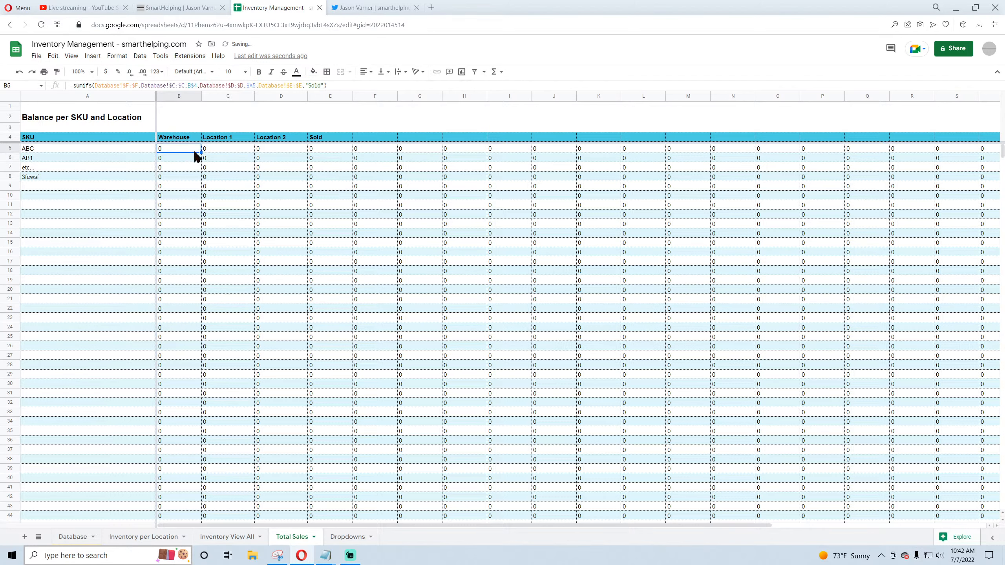
{"action": "left_click_drag", "start_coordinate": [202, 151], "coordinate": [460, 162]}
{"action": "left_click", "coordinate": [184, 152]}
{"action": "left_click", "coordinate": [335, 137]}
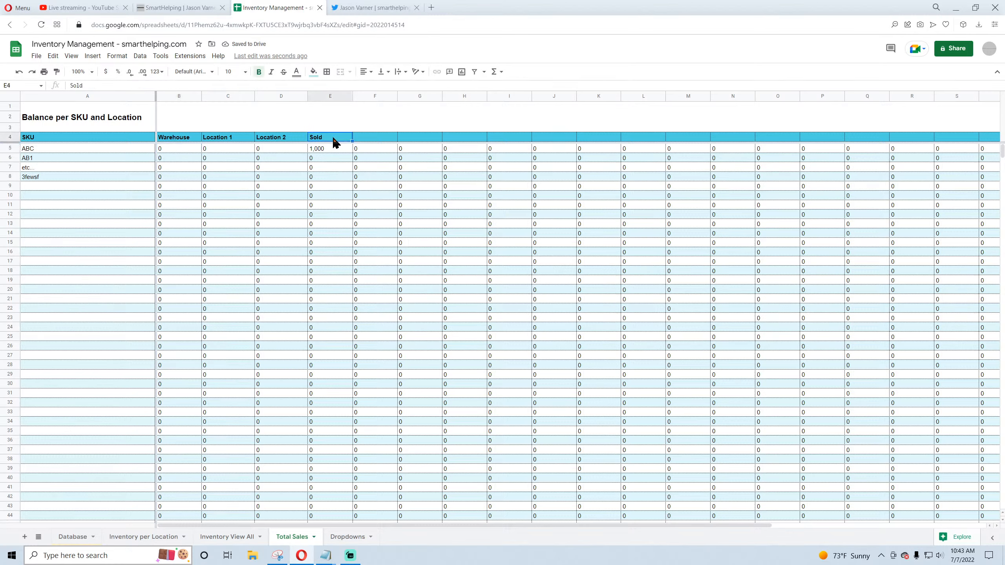
{"action": "left_click", "coordinate": [195, 150]}
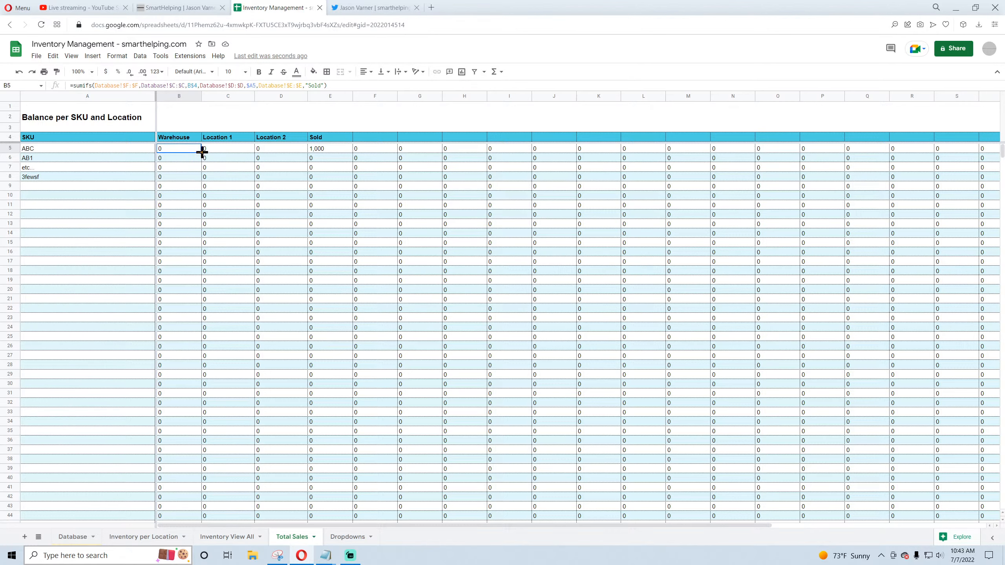
{"action": "scroll", "coordinate": [467, 166], "scroll_direction": "right", "scroll_amount": 5}
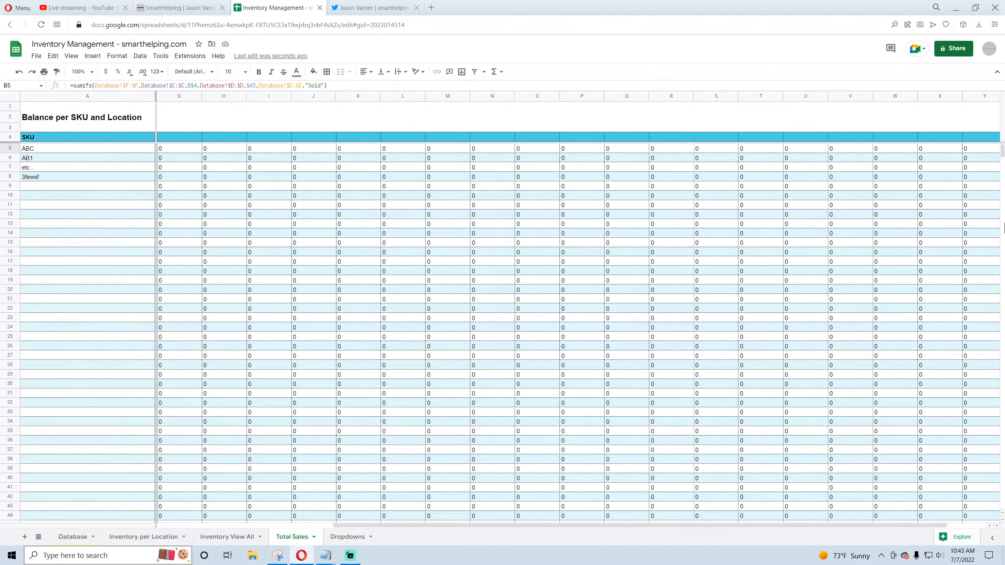
{"action": "scroll", "coordinate": [1004, 228], "scroll_direction": "right", "scroll_amount": 2}
{"action": "left_click_drag", "start_coordinate": [1004, 230], "coordinate": [998, 223]}
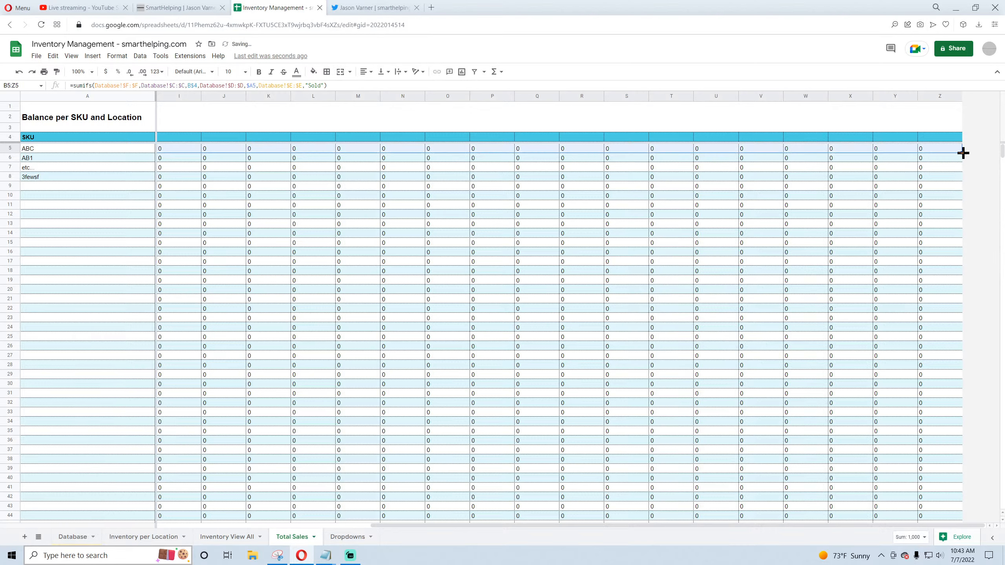
Step: Fill the formulas in B5:Z5 down to row 652
{"action": "scroll", "coordinate": [963, 153], "scroll_direction": "down", "scroll_amount": 20}
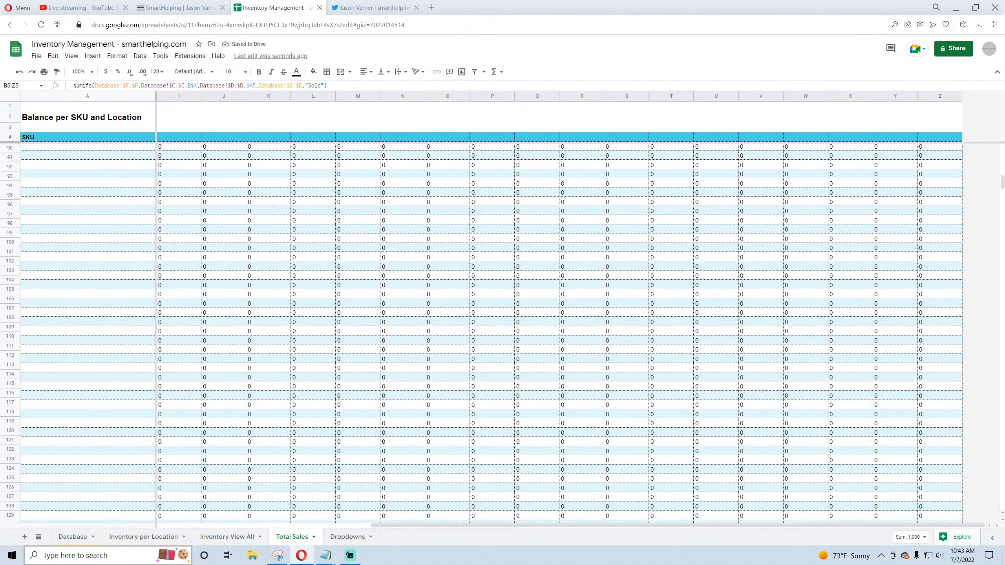
{"action": "scroll", "coordinate": [491, 333], "scroll_direction": "down", "scroll_amount": 20}
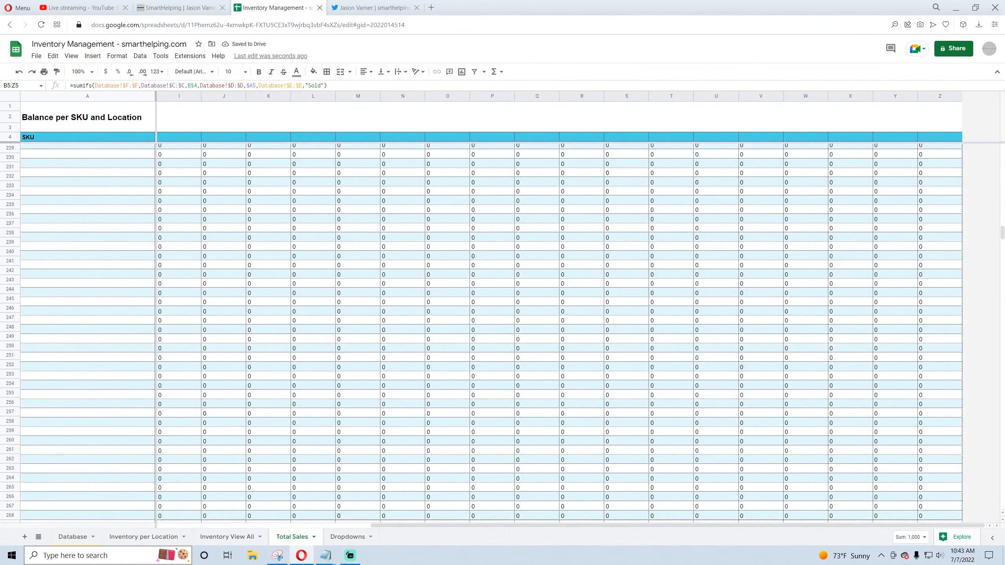
{"action": "scroll", "coordinate": [559, 332], "scroll_direction": "down", "scroll_amount": 20}
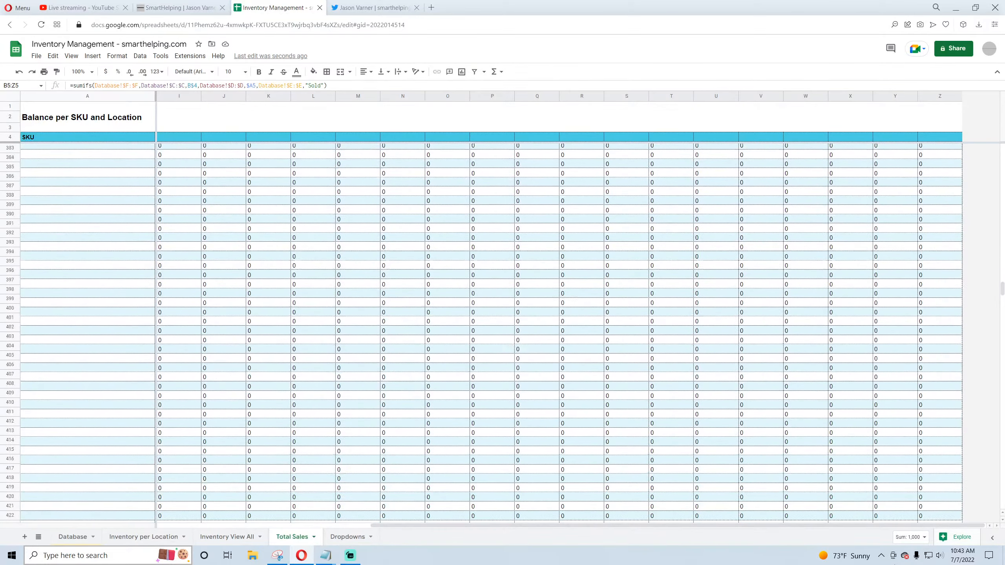
{"action": "left_click_drag", "start_coordinate": [937, 554], "coordinate": [927, 512]}
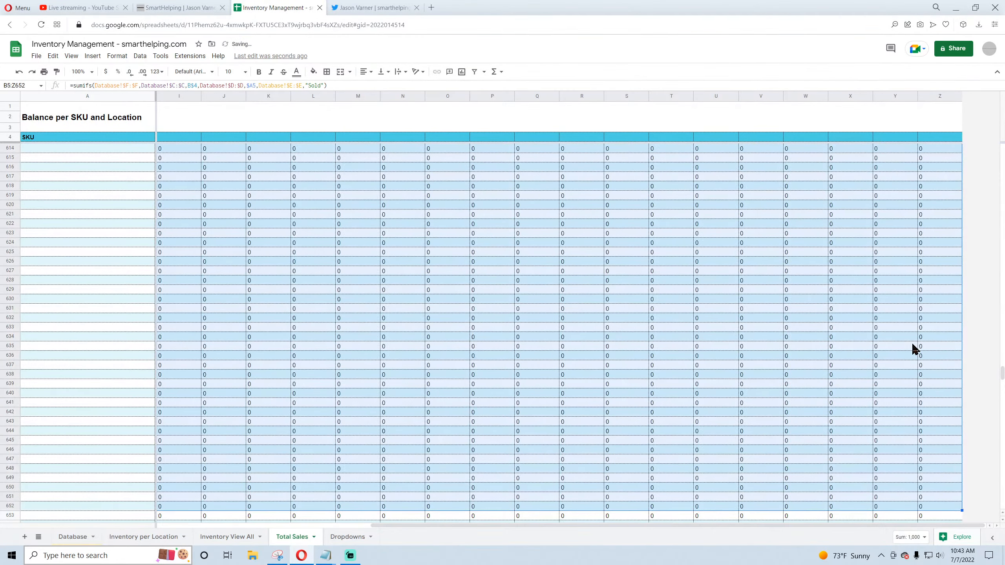
Step: Fill the formulas in B652:Z652 down to the sheet's last row, 1003
{"action": "scroll", "coordinate": [882, 386], "scroll_direction": "down", "scroll_amount": 3}
{"action": "left_click_drag", "start_coordinate": [941, 406], "coordinate": [175, 404]}
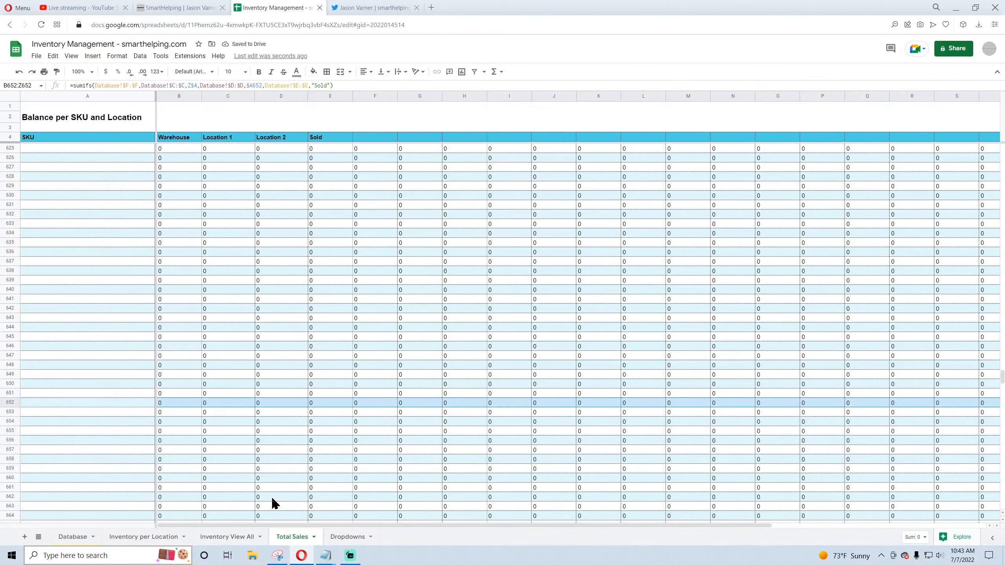
{"action": "left_click_drag", "start_coordinate": [276, 526], "coordinate": [548, 542]}
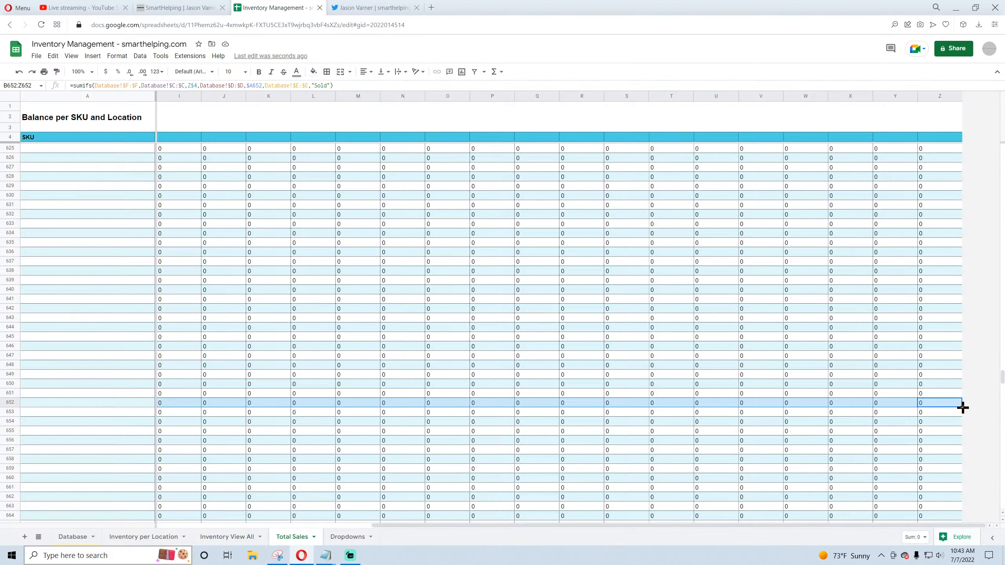
{"action": "scroll", "coordinate": [963, 408], "scroll_direction": "down", "scroll_amount": 20}
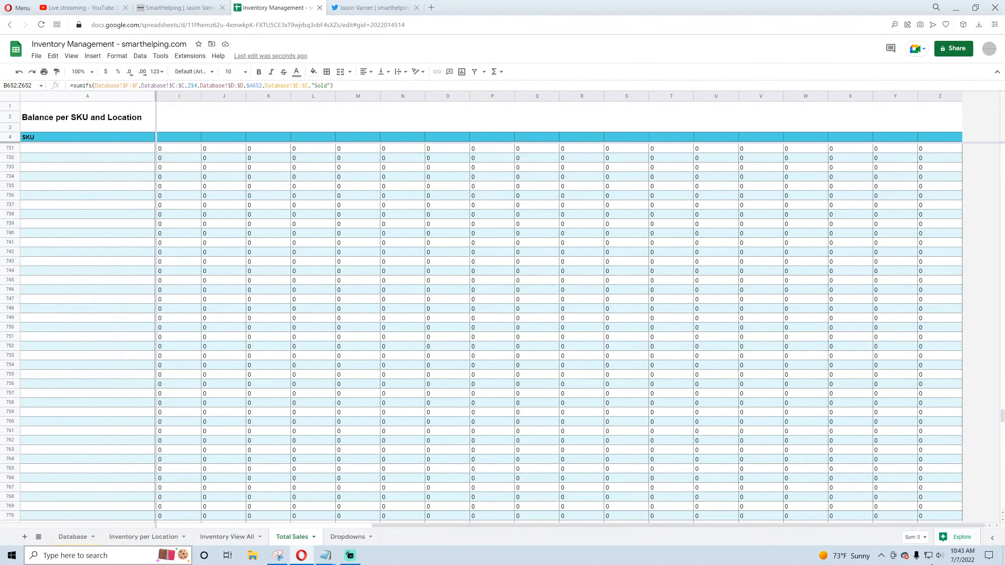
{"action": "scroll", "coordinate": [559, 332], "scroll_direction": "down", "scroll_amount": 20}
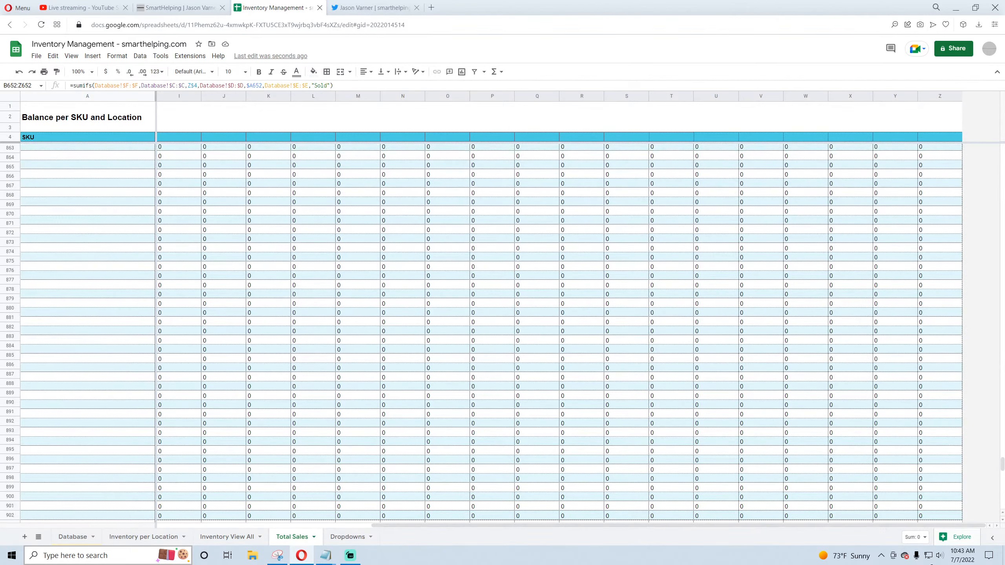
{"action": "left_click_drag", "start_coordinate": [930, 564], "coordinate": [931, 500]}
{"action": "left_click", "coordinate": [850, 412]}
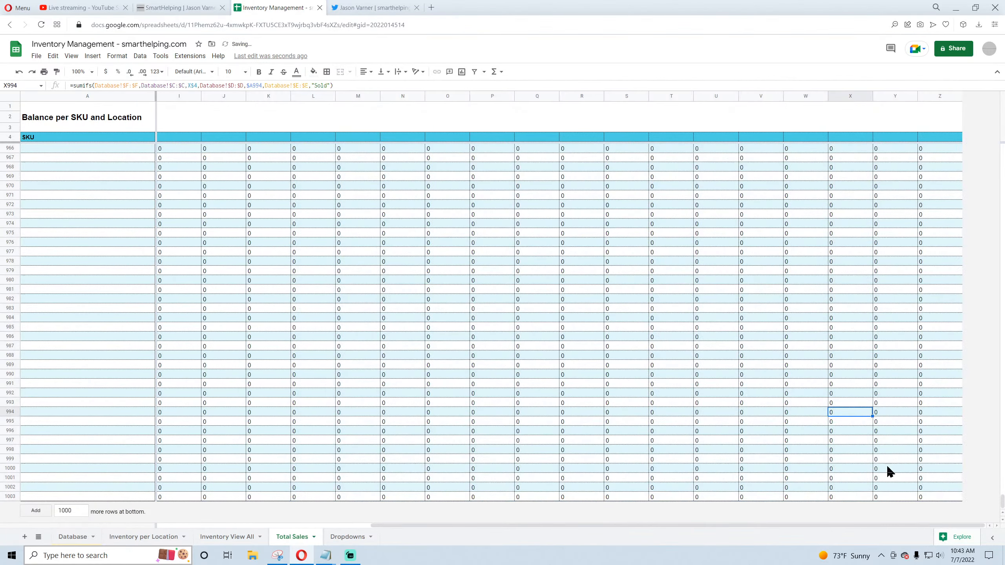
Step: Compare the Total Cost of the ABC sale in Database with the ABC amount under Sold in Total Sales
{"action": "left_click_drag", "start_coordinate": [887, 527], "coordinate": [668, 527]}
{"action": "scroll", "coordinate": [542, 407], "scroll_direction": "up", "scroll_amount": 20}
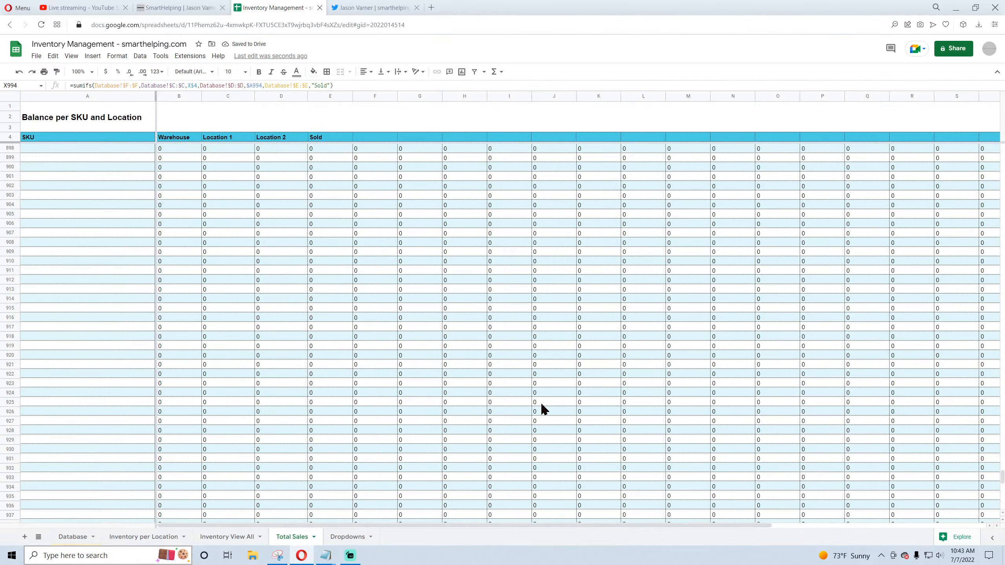
{"action": "left_click_drag", "start_coordinate": [1001, 452], "coordinate": [1002, 150]}
{"action": "left_click", "coordinate": [74, 537]}
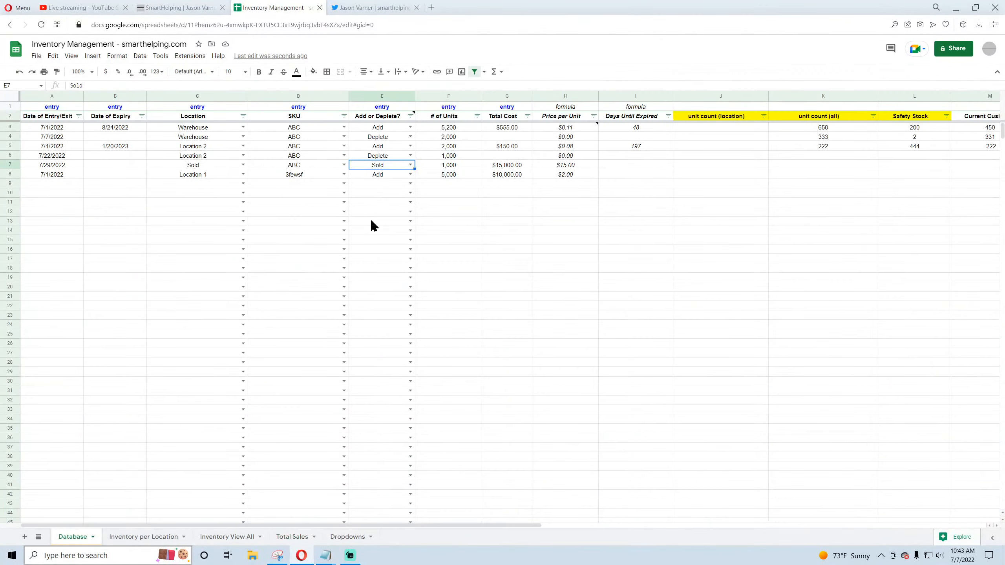
{"action": "left_click", "coordinate": [506, 168]}
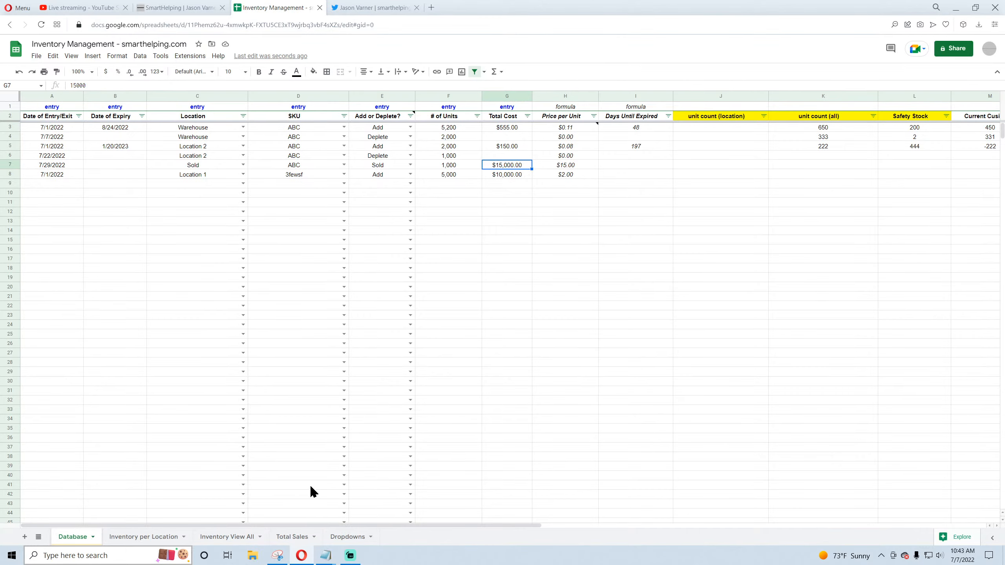
{"action": "left_click", "coordinate": [292, 536]}
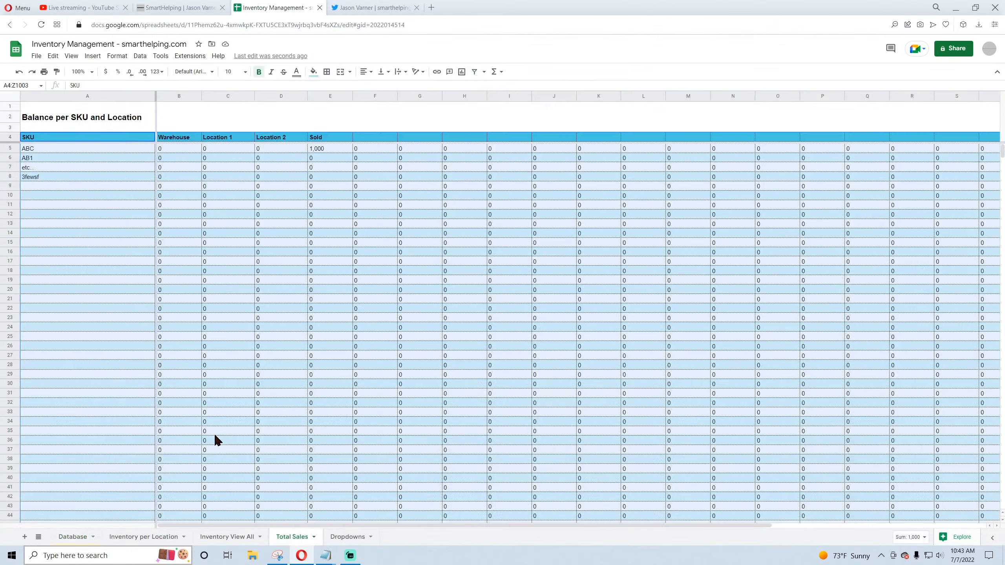
{"action": "left_click", "coordinate": [332, 149]}
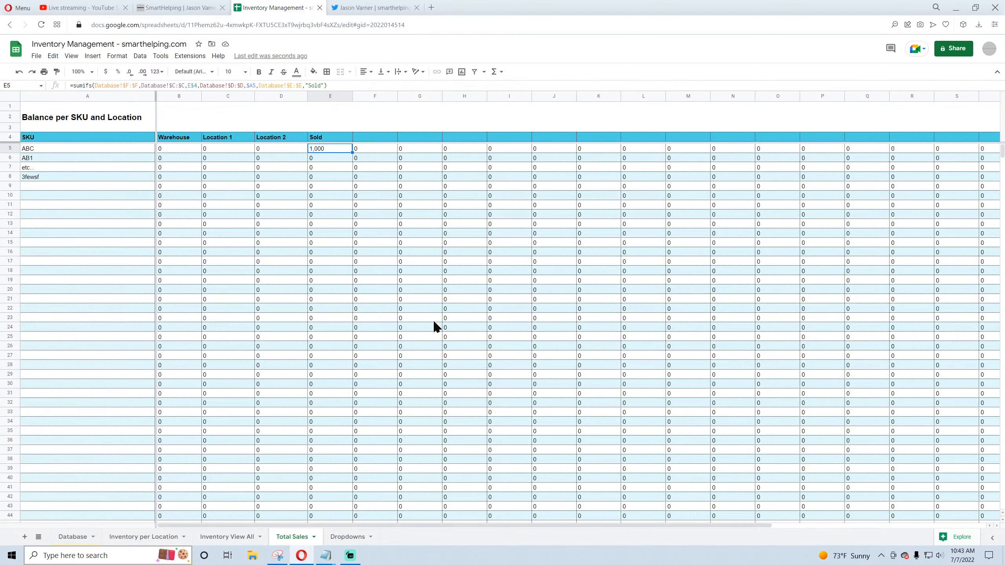
Step: Examine the location and SKU header formulas in Total Sales and compare the sheet with Inventory View All
{"action": "left_click", "coordinate": [181, 139]}
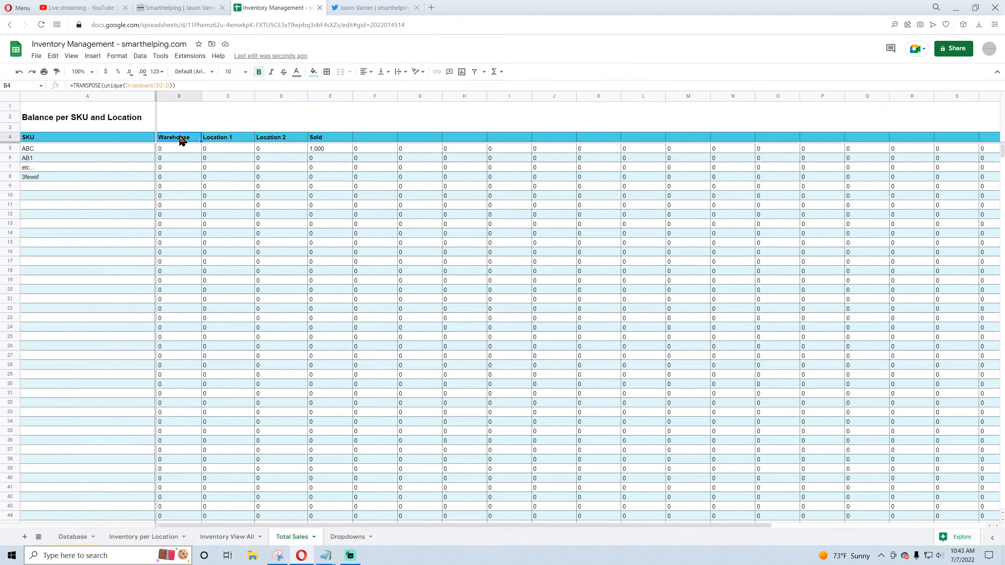
{"action": "left_click", "coordinate": [40, 148]}
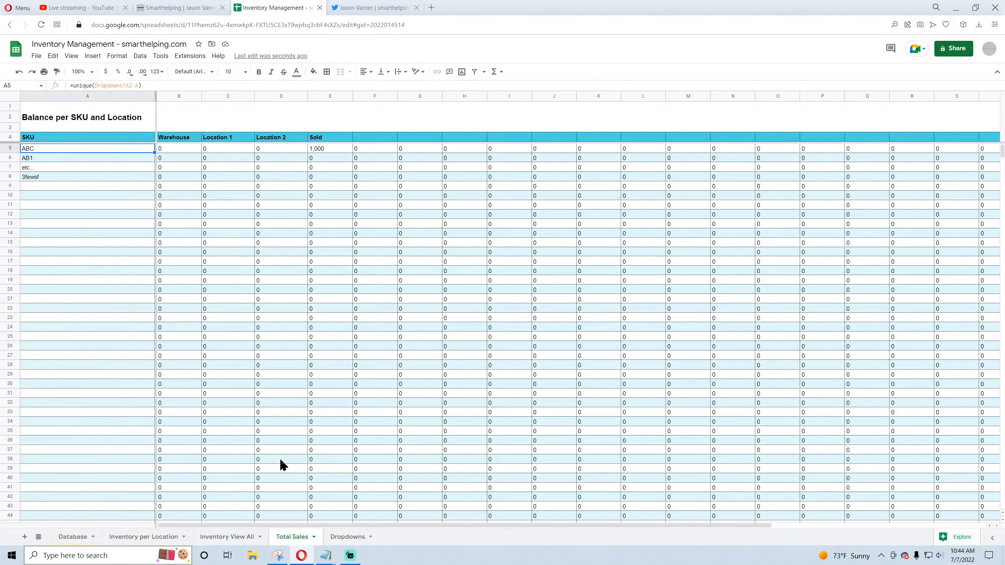
{"action": "left_click", "coordinate": [292, 339]}
{"action": "left_click", "coordinate": [440, 366]}
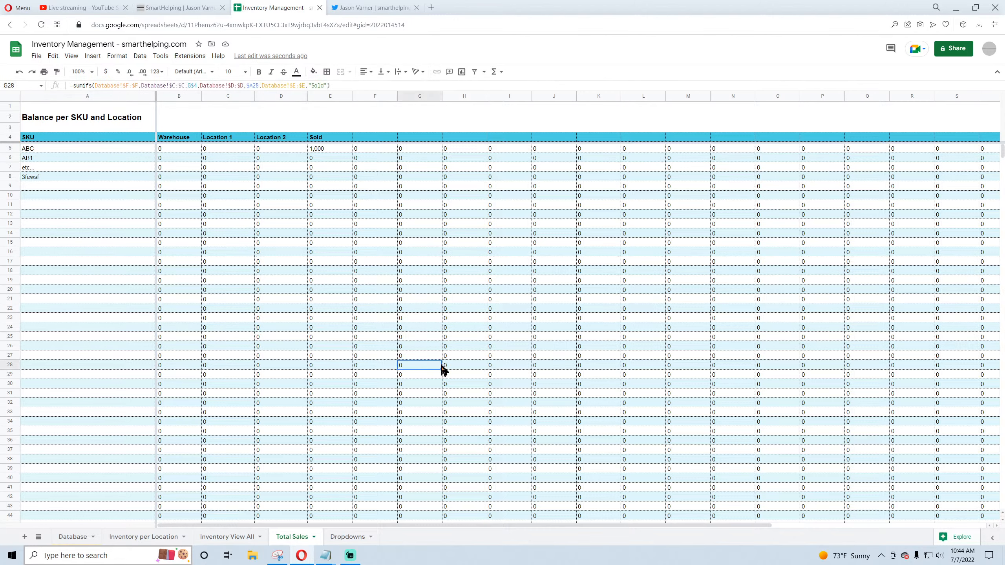
{"action": "left_click", "coordinate": [236, 537]}
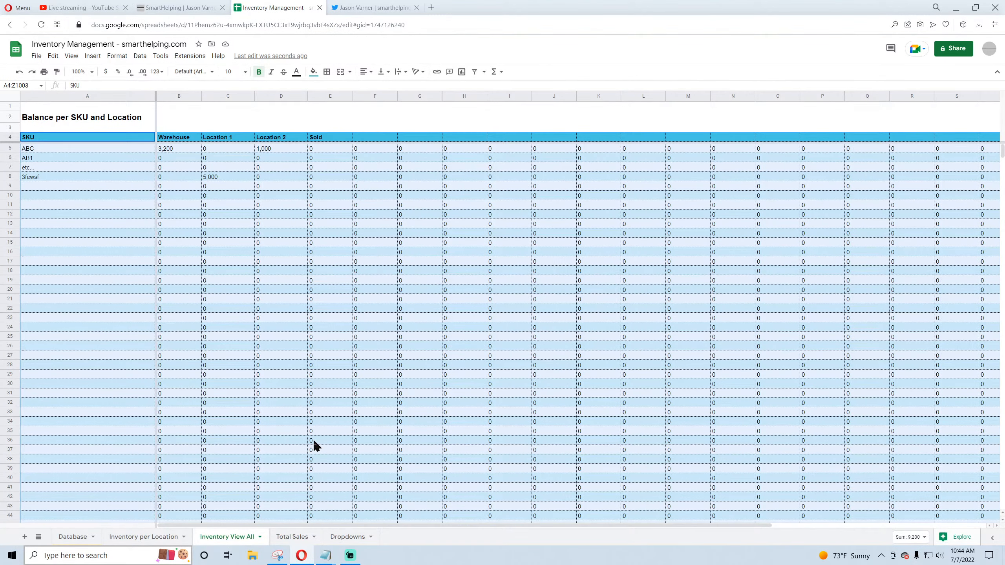
{"action": "left_click", "coordinate": [294, 538]}
{"action": "left_click", "coordinate": [226, 538]}
{"action": "left_click", "coordinate": [303, 544]}
{"action": "left_click", "coordinate": [348, 234]}
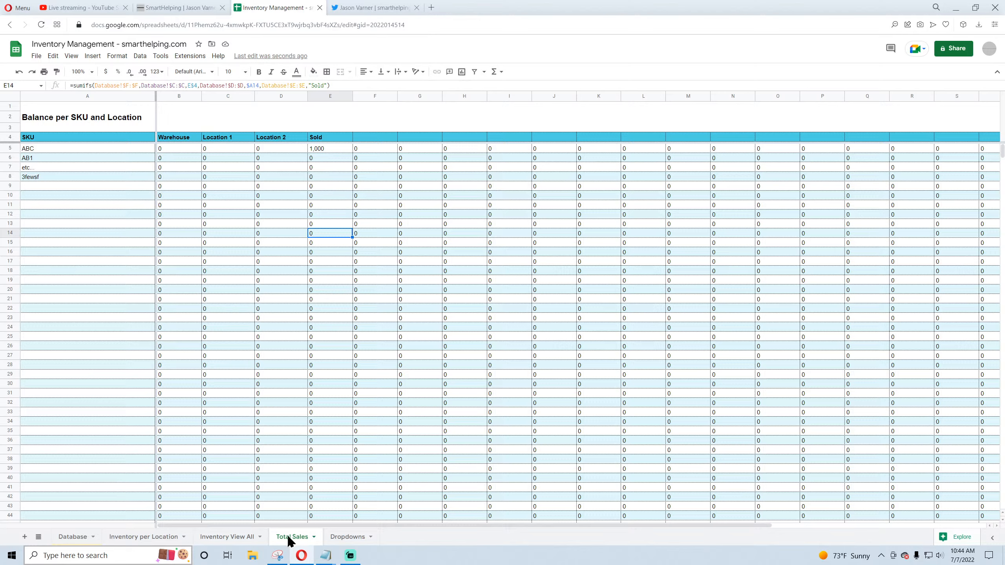
Step: Clear the Total Cost of the 7/29/2022 ABC sale in Database
{"action": "left_click", "coordinate": [78, 541]}
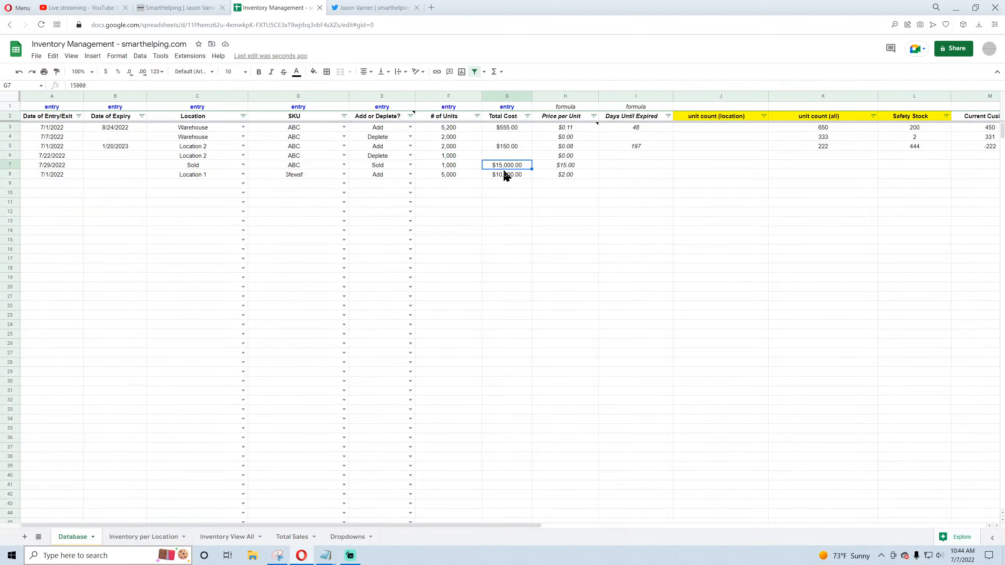
{"action": "key", "text": "Delete"}
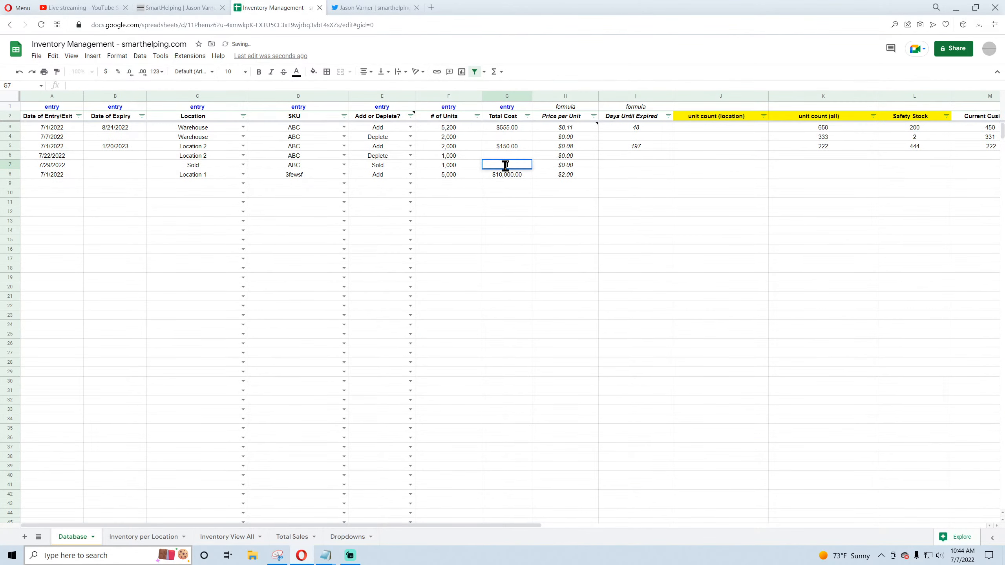
{"action": "left_click", "coordinate": [506, 173]}
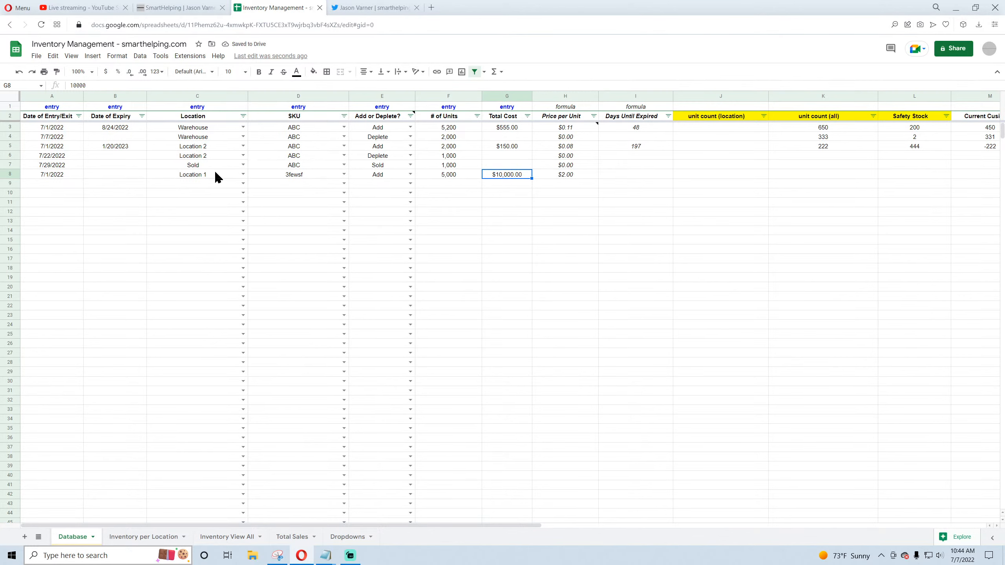
{"action": "left_click", "coordinate": [197, 167]}
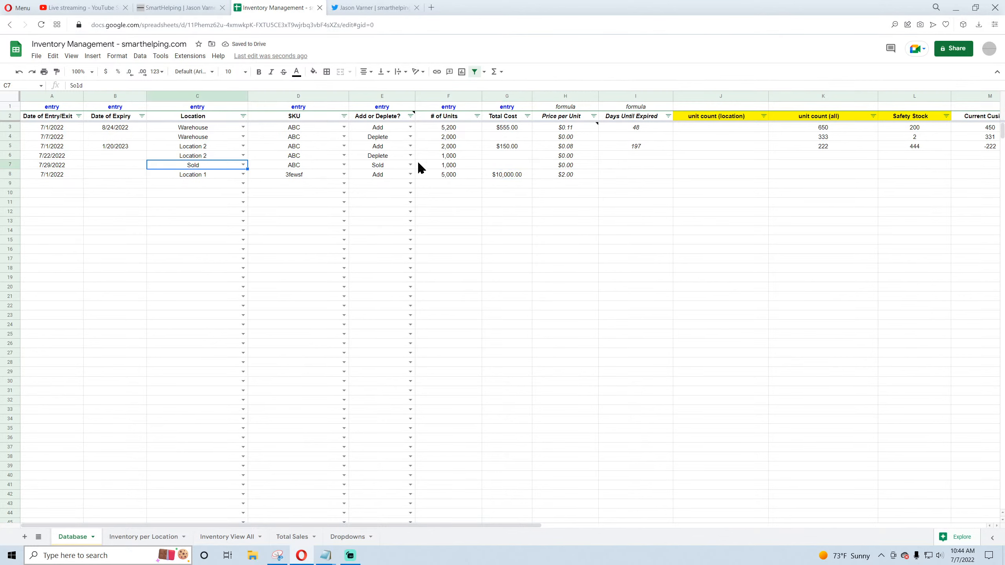
{"action": "left_click", "coordinate": [386, 166]}
{"action": "left_click", "coordinate": [294, 168]}
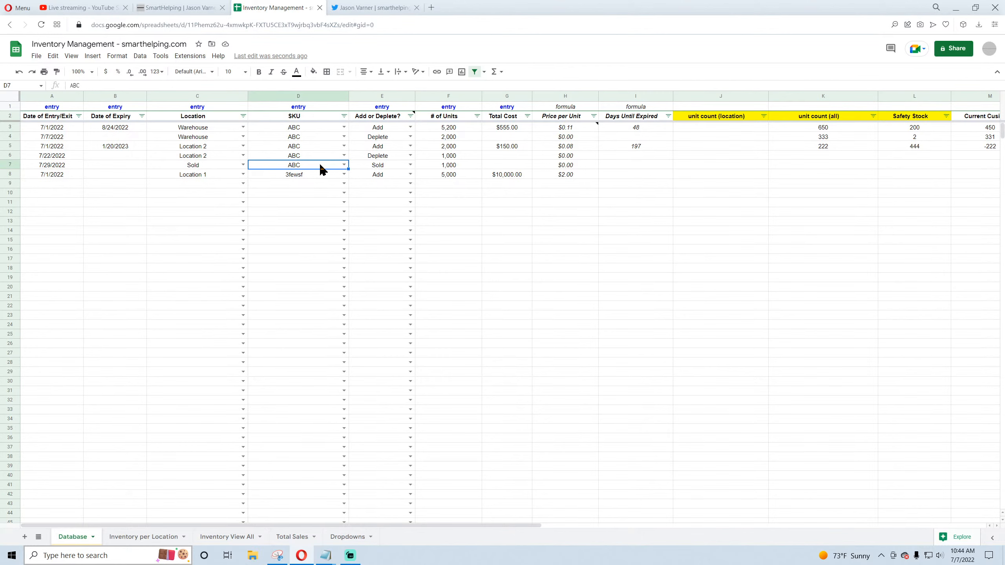
{"action": "left_click", "coordinate": [137, 537]}
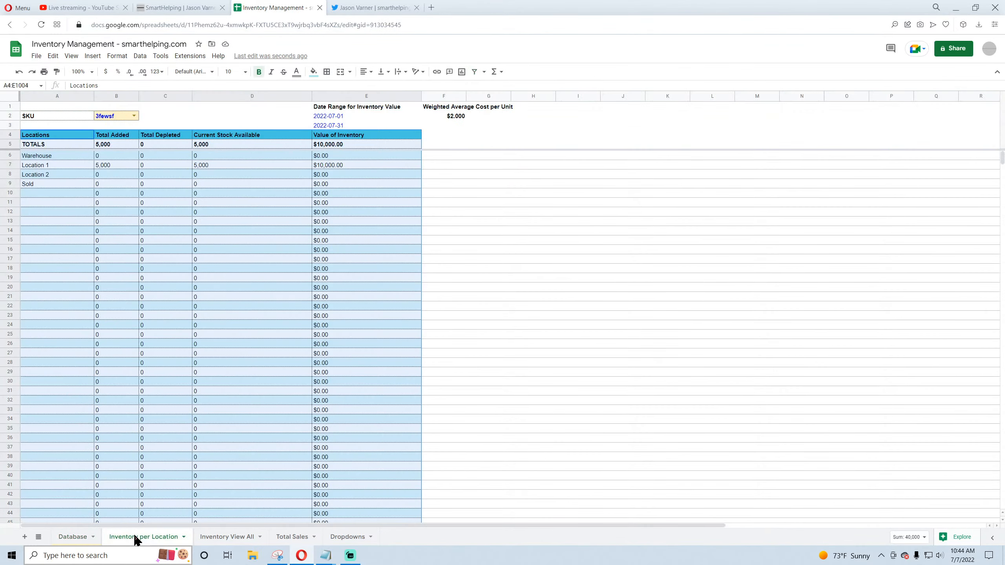
{"action": "left_click", "coordinate": [71, 538]}
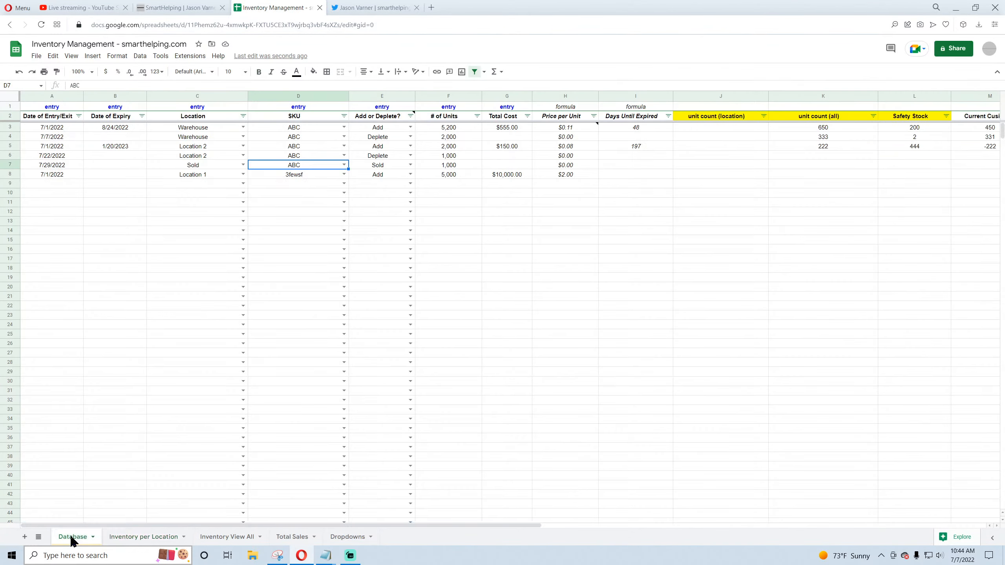
Step: Change the 7/29/2022 ABC entry in Database to Location 1 and its transaction type to Add
{"action": "left_click", "coordinate": [42, 168]}
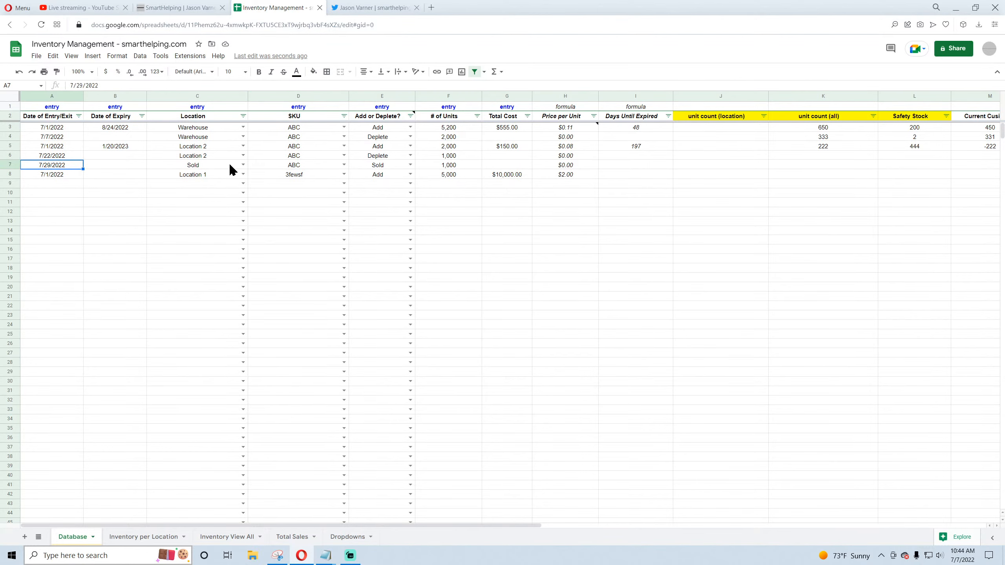
{"action": "left_click", "coordinate": [238, 168]}
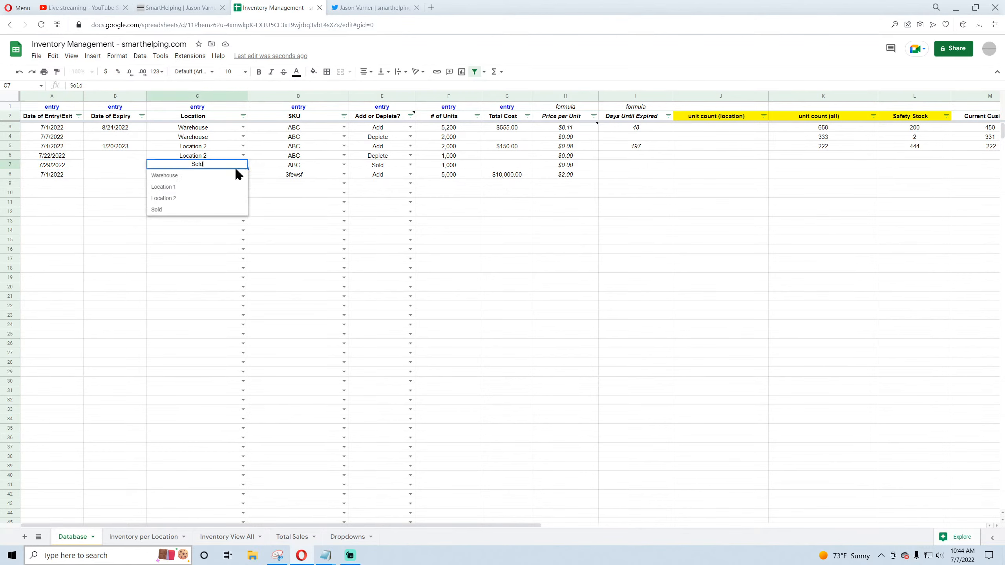
{"action": "left_click", "coordinate": [174, 192]}
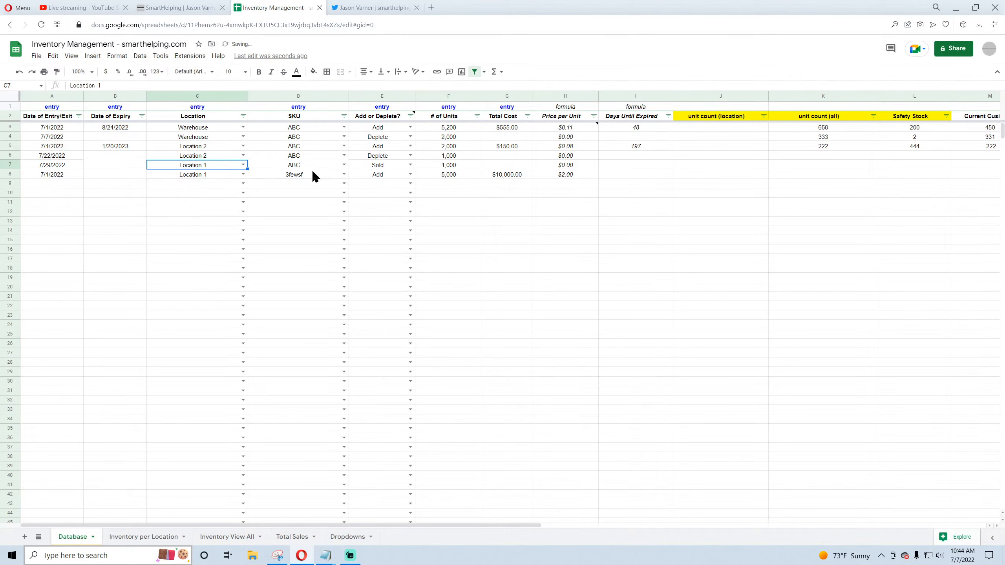
{"action": "left_click", "coordinate": [413, 164]}
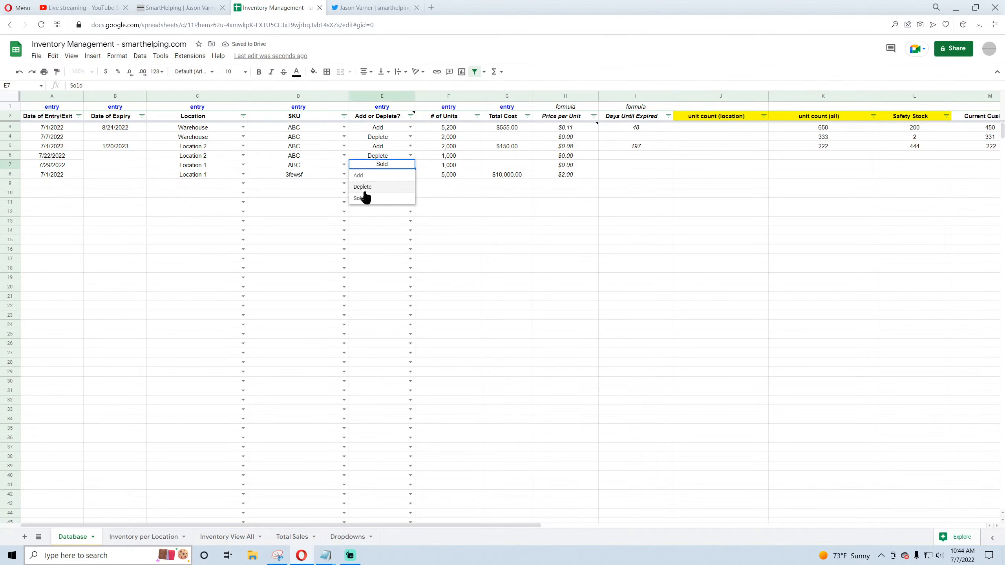
{"action": "left_click", "coordinate": [368, 174]}
{"action": "left_click", "coordinate": [473, 269]}
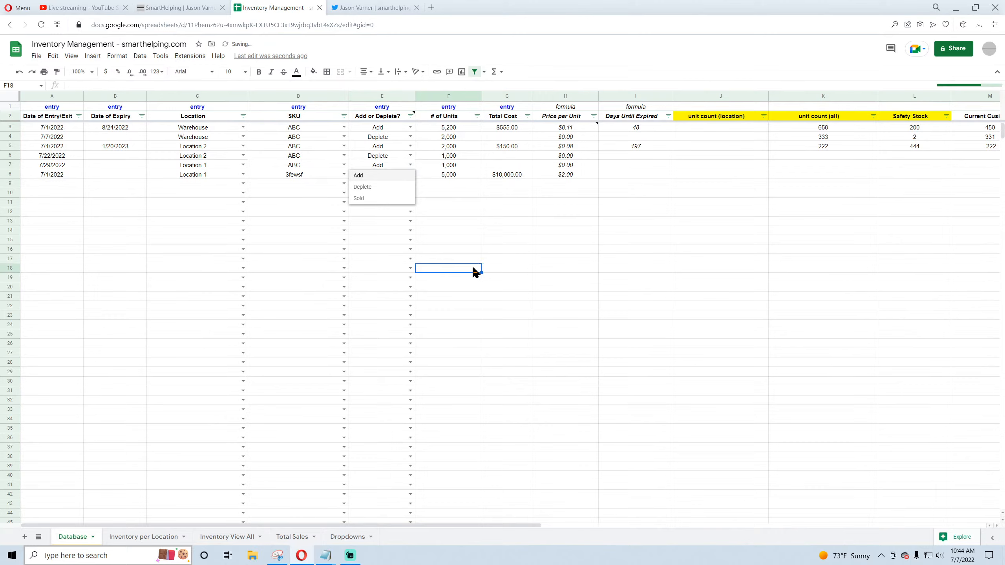
Step: Set the SKU selection in Inventory per Location to ABC
{"action": "left_click", "coordinate": [161, 544]}
{"action": "left_click", "coordinate": [224, 250]}
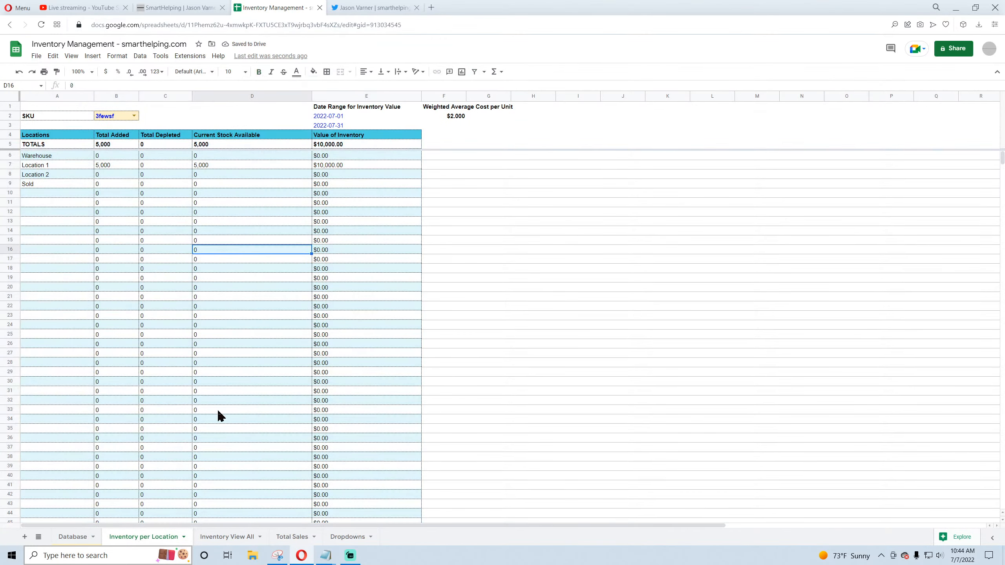
{"action": "left_click", "coordinate": [220, 537]}
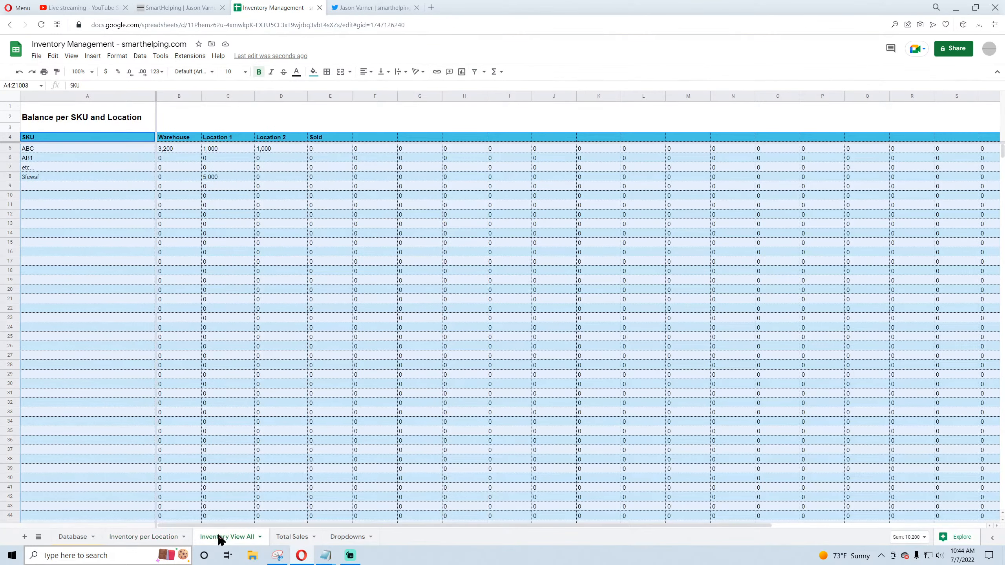
{"action": "left_click", "coordinate": [153, 539]}
{"action": "left_click", "coordinate": [220, 352]}
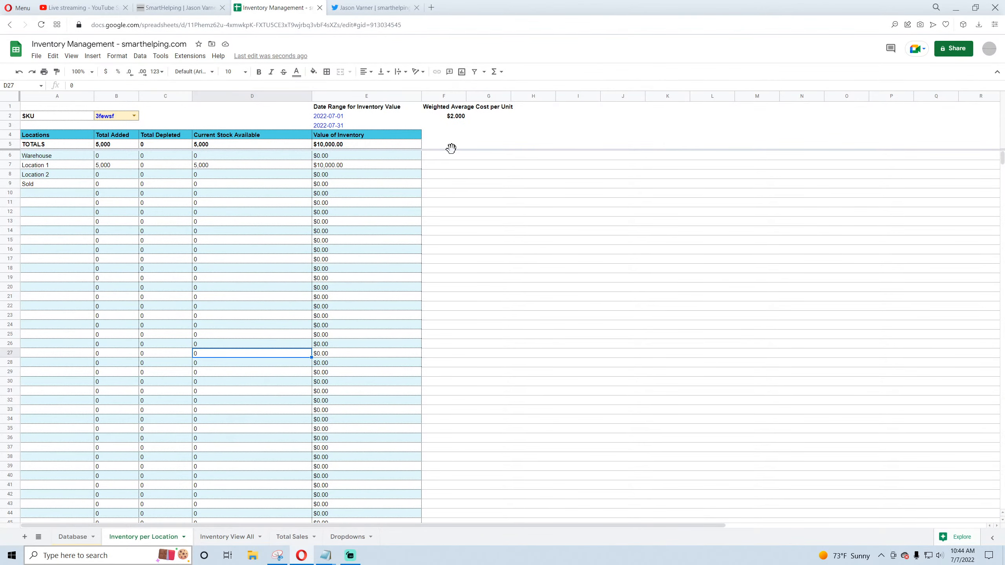
{"action": "left_click", "coordinate": [134, 115]}
{"action": "left_click", "coordinate": [117, 129]}
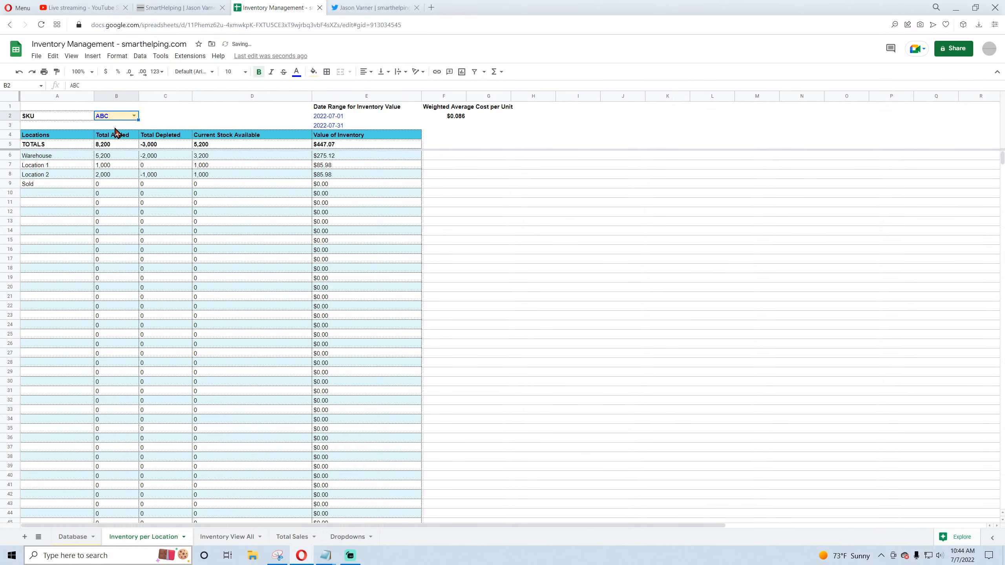
Step: Compare the ABC figures across Inventory View All, Total Sales, Database and Inventory per Location
{"action": "left_click", "coordinate": [228, 536]}
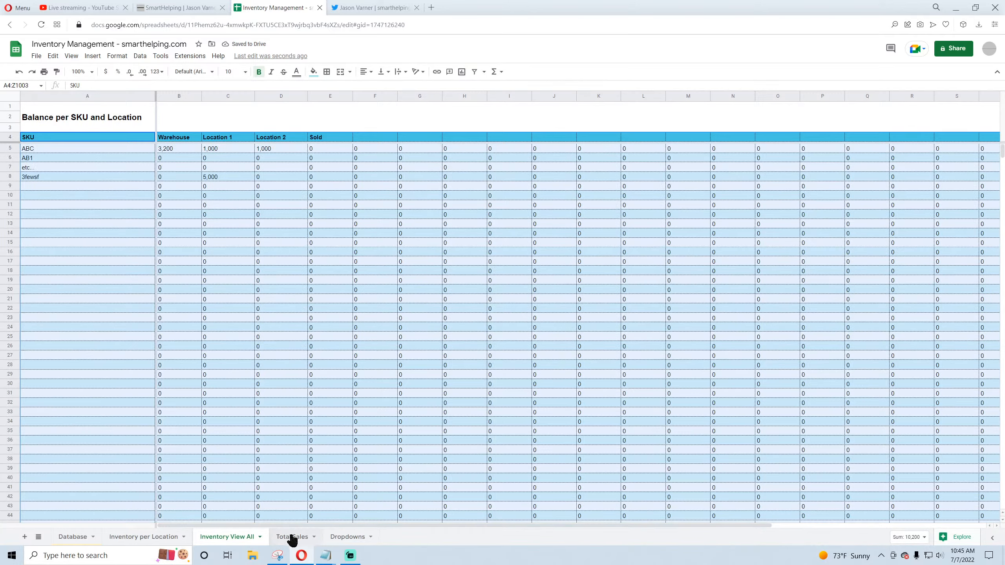
{"action": "left_click", "coordinate": [292, 538]}
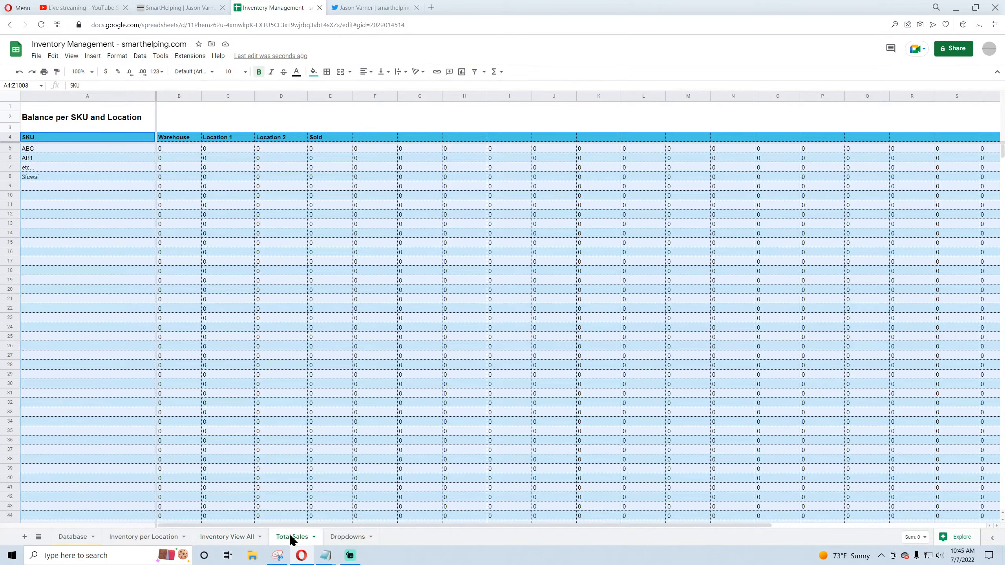
{"action": "left_click", "coordinate": [319, 302]}
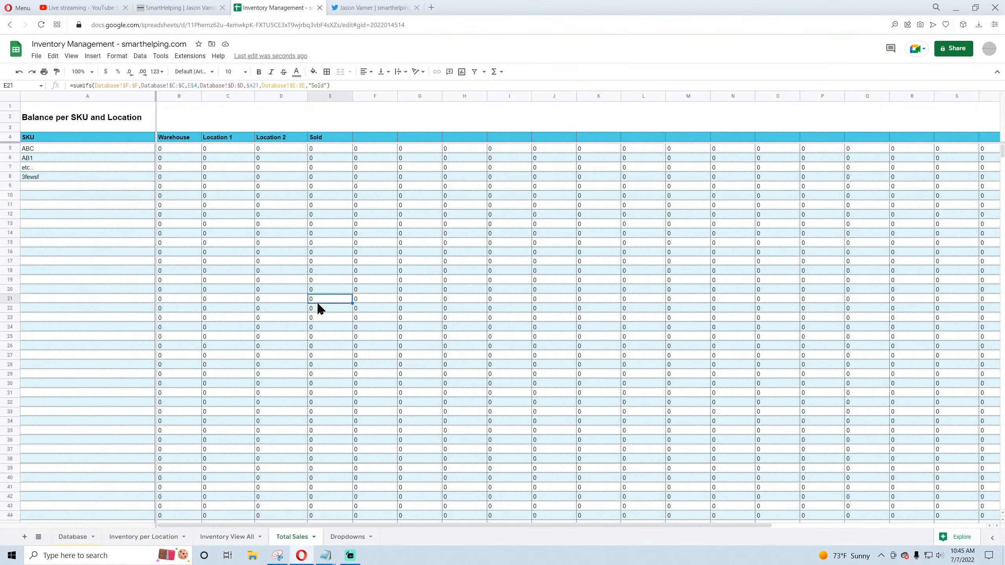
{"action": "left_click", "coordinate": [133, 537]}
{"action": "left_click", "coordinate": [74, 537]}
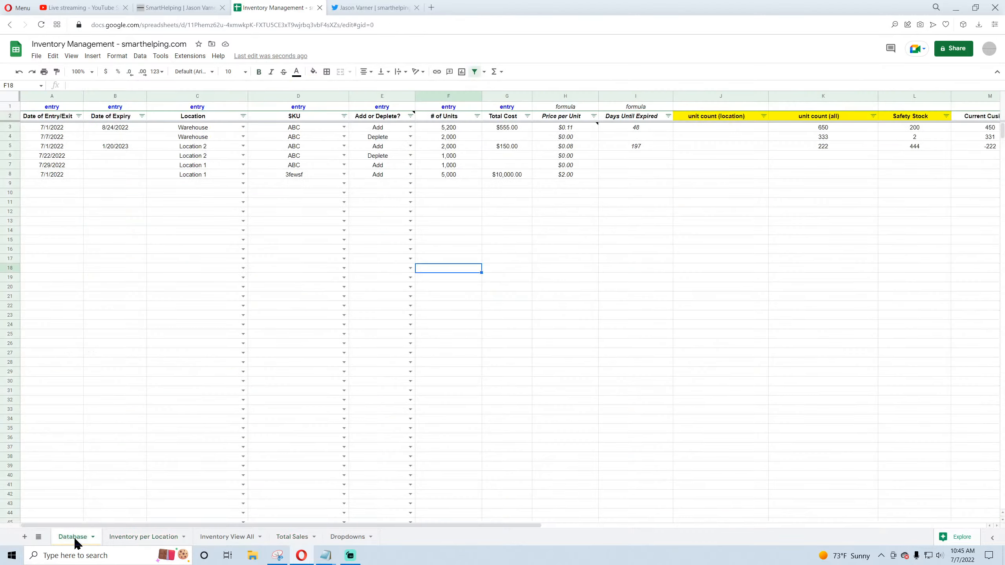
{"action": "left_click", "coordinate": [141, 539]}
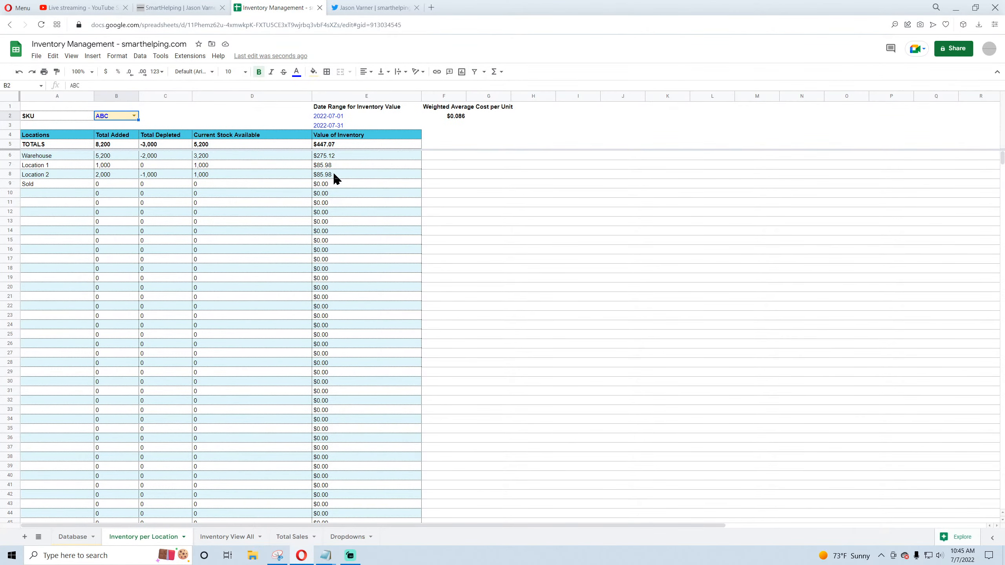
{"action": "left_click", "coordinate": [222, 537]}
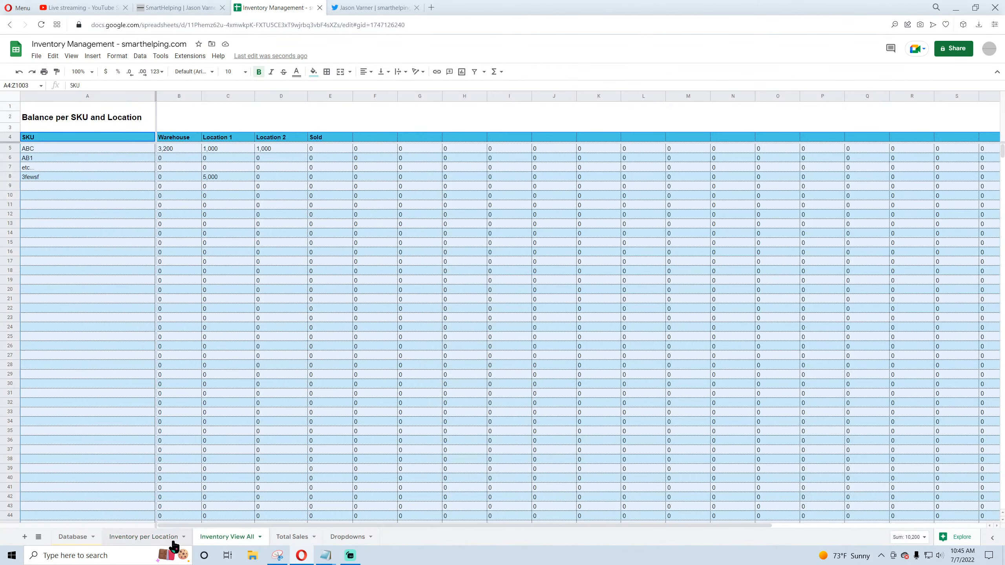
Step: Insert one blank row above the ABC row in Total Sales
{"action": "left_click", "coordinate": [290, 537]}
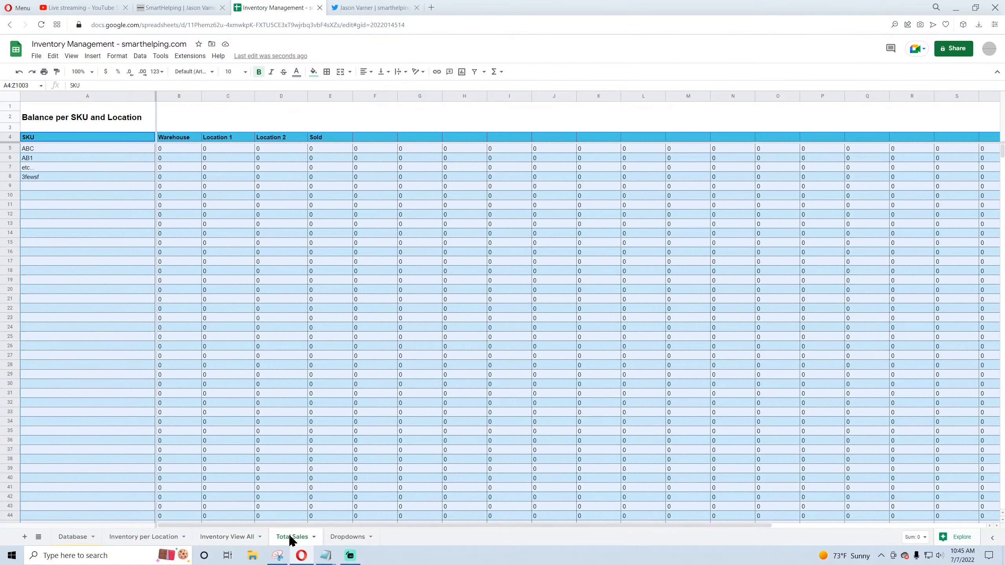
{"action": "right_click", "coordinate": [8, 153]}
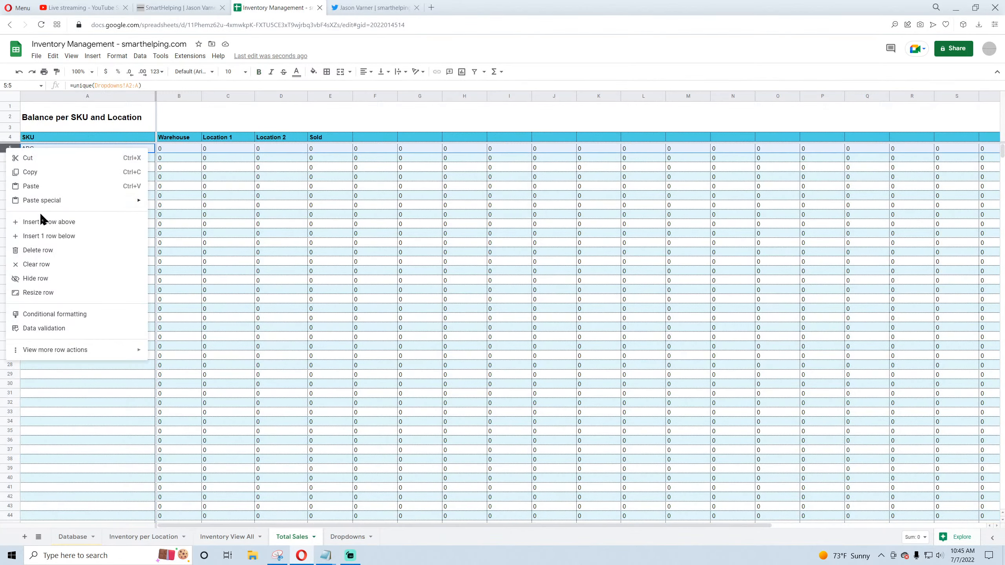
{"action": "left_click", "coordinate": [39, 218]}
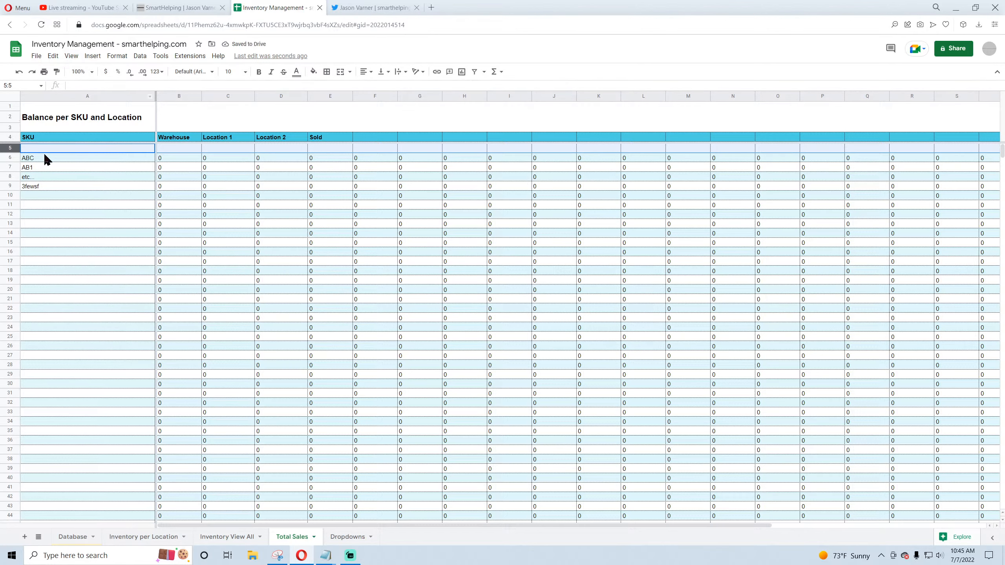
{"action": "left_click", "coordinate": [44, 167]}
Step: Remove the existing row freeze in Total Sales and freeze the rows through the blank row 5
{"action": "left_click", "coordinate": [72, 56]}
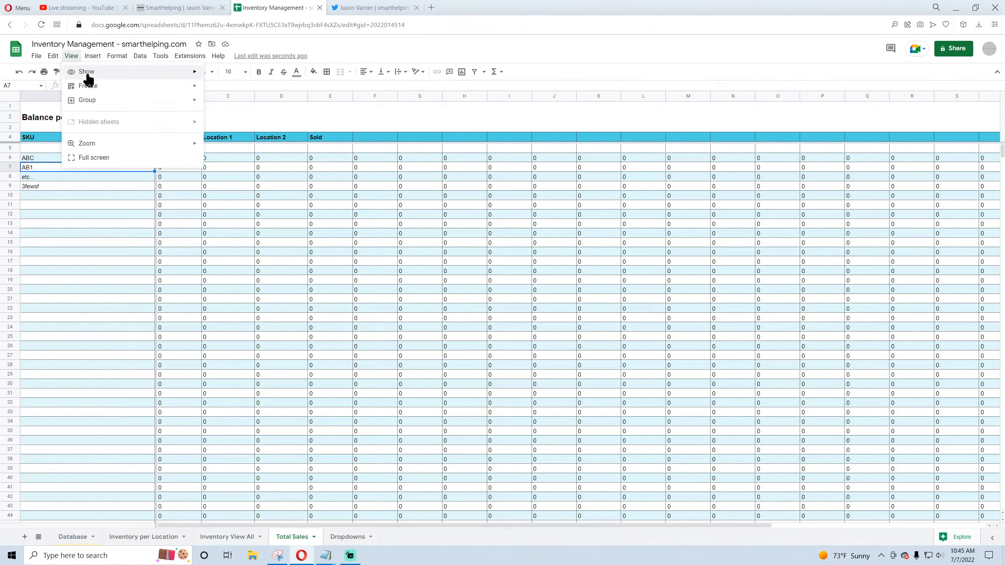
{"action": "left_click", "coordinate": [220, 91]}
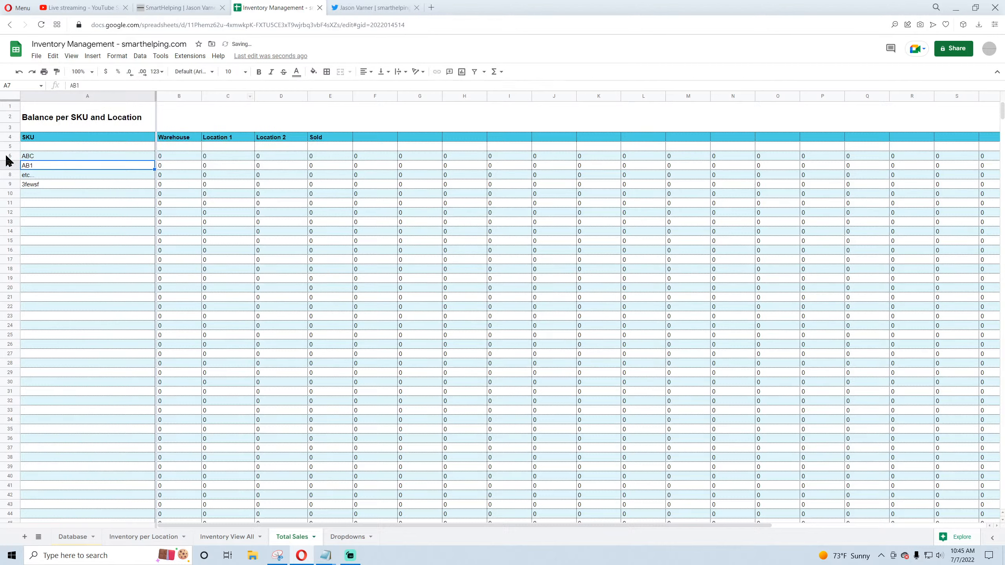
{"action": "left_click", "coordinate": [9, 156]}
{"action": "left_click", "coordinate": [9, 146]}
{"action": "left_click", "coordinate": [71, 56]}
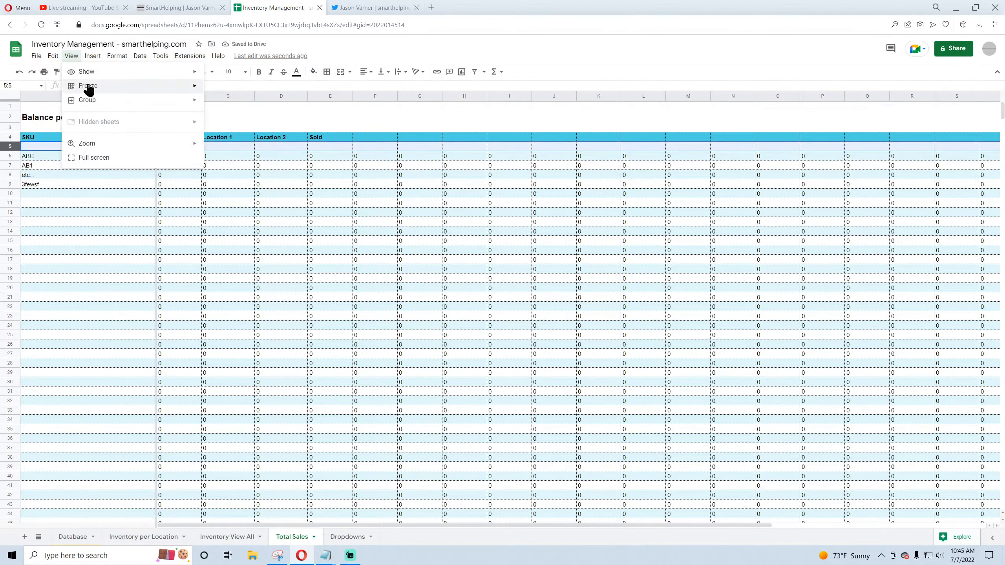
{"action": "mouse_move", "coordinate": [89, 91]}
{"action": "left_click", "coordinate": [255, 137]}
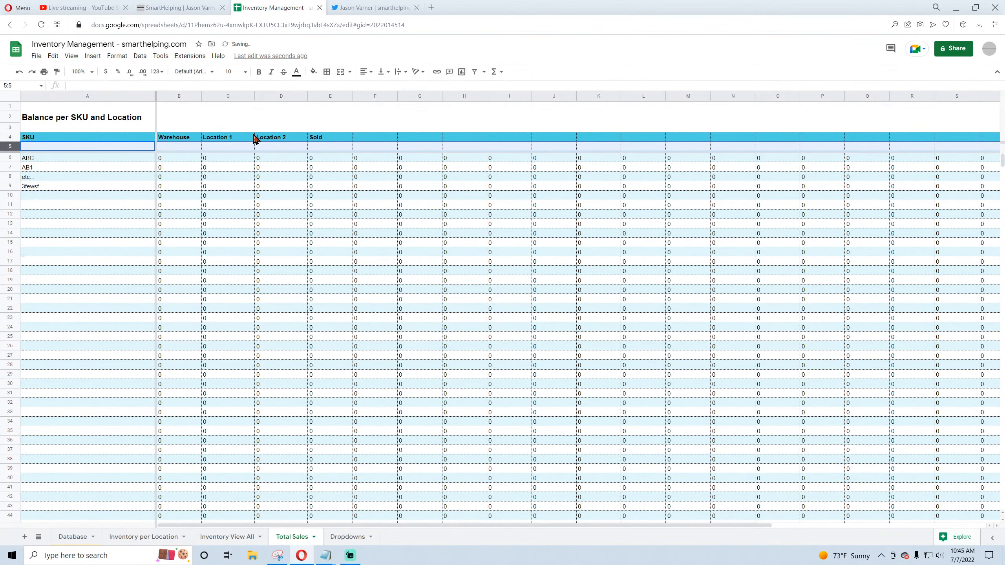
{"action": "left_click", "coordinate": [211, 226]}
{"action": "left_click", "coordinate": [104, 146]}
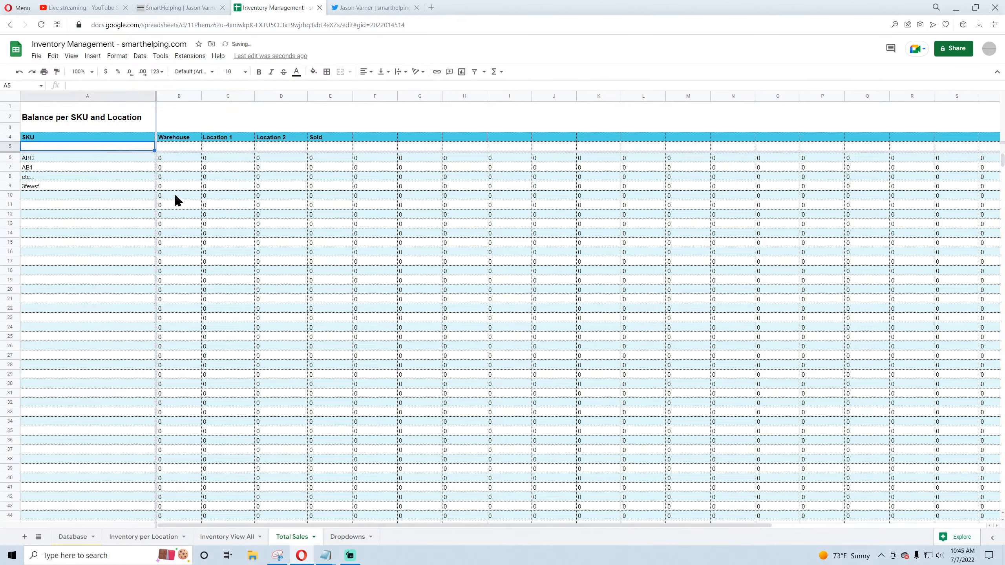
Step: Label row 5 of Total Sales as TOTALS and enter =sum(B6:B) for the Warehouse column
{"action": "type", "text": "TO"}
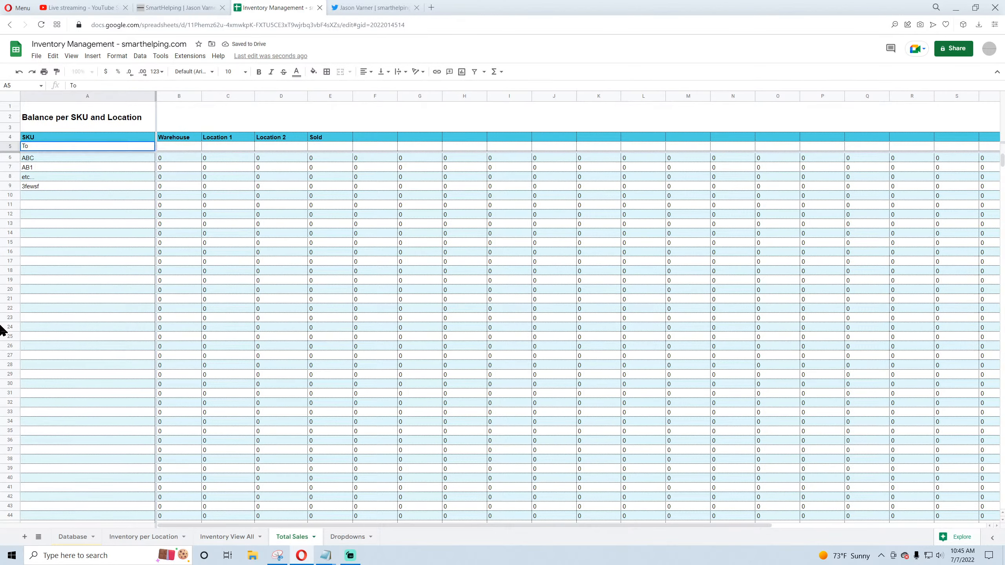
{"action": "type", "text": "TALS"}
{"action": "key", "text": "Tab"}
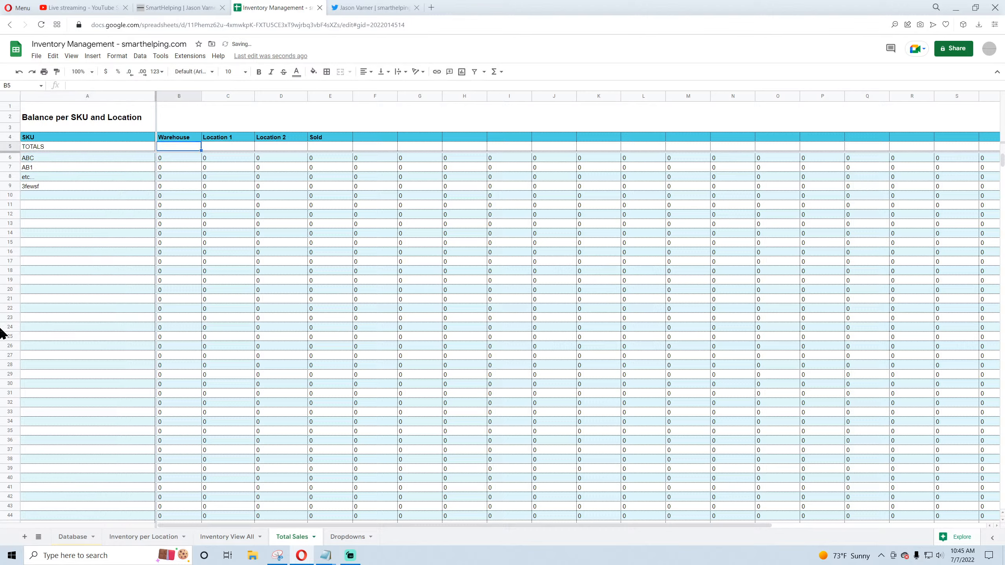
{"action": "type", "text": "=sum("}
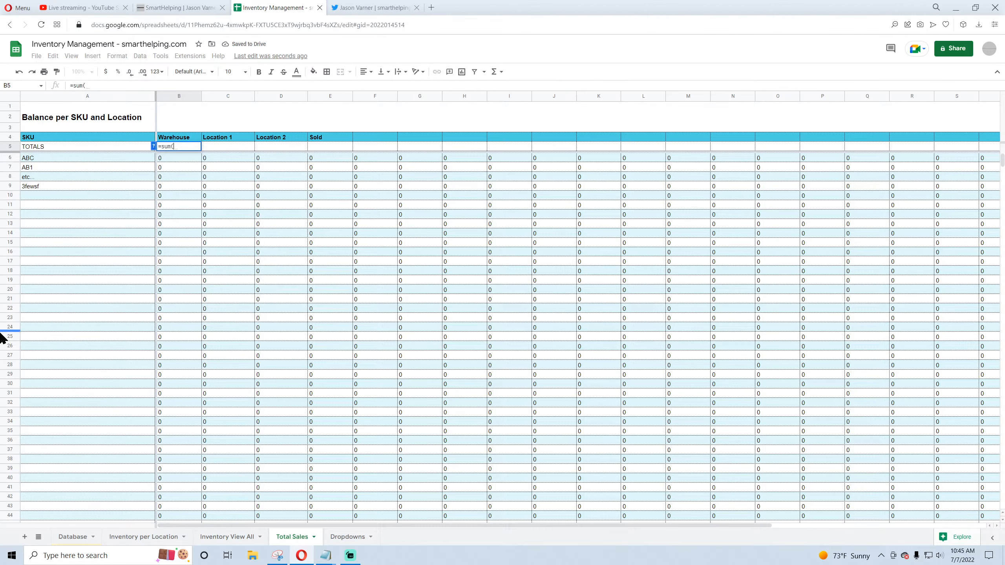
{"action": "left_click", "coordinate": [149, 85]}
{"action": "type", "text": "B6:B"}
{"action": "key", "text": "Return"}
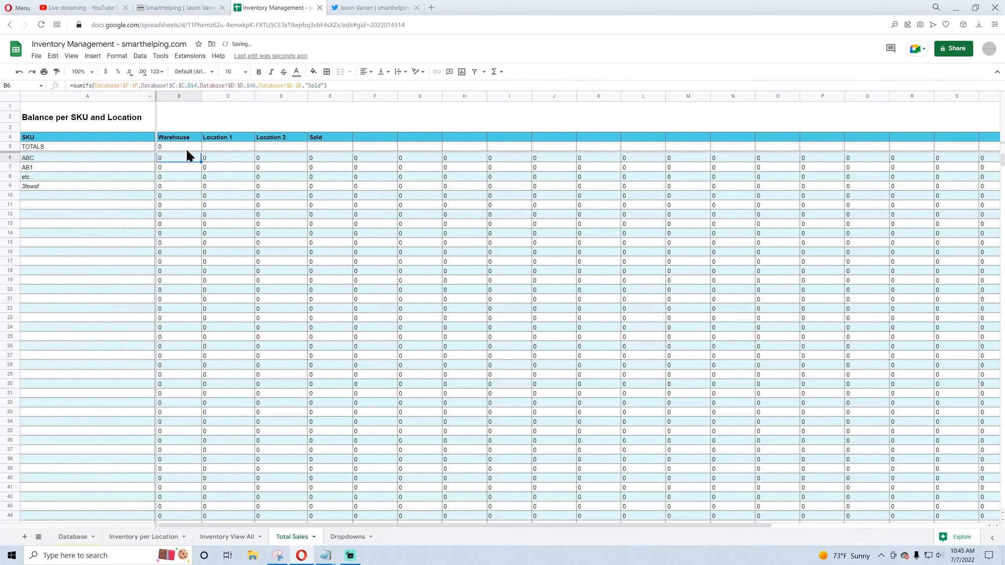
Step: Make the TOTALS row in Total Sales bold
{"action": "left_click", "coordinate": [11, 147]}
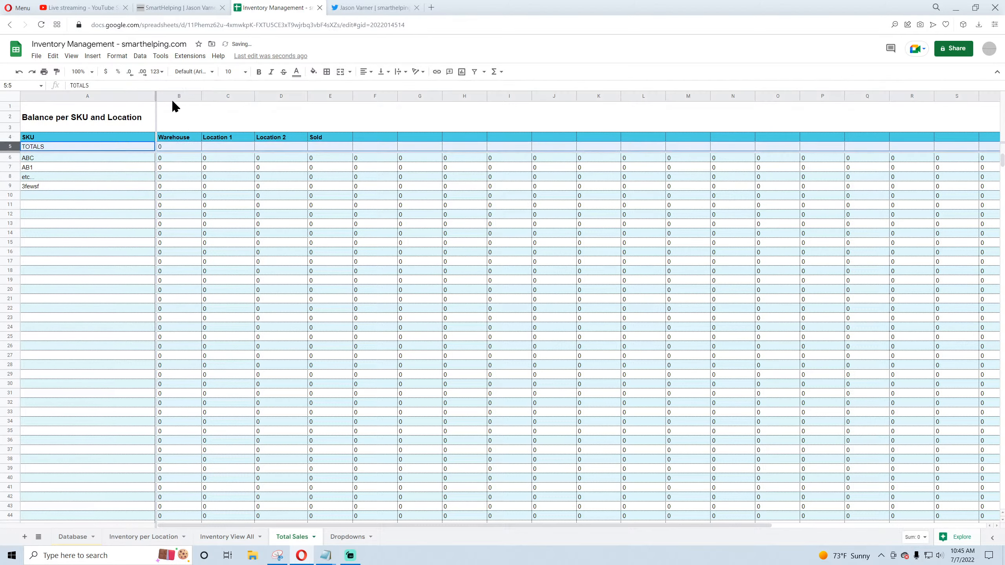
{"action": "left_click", "coordinate": [259, 72]}
{"action": "left_click", "coordinate": [181, 145]}
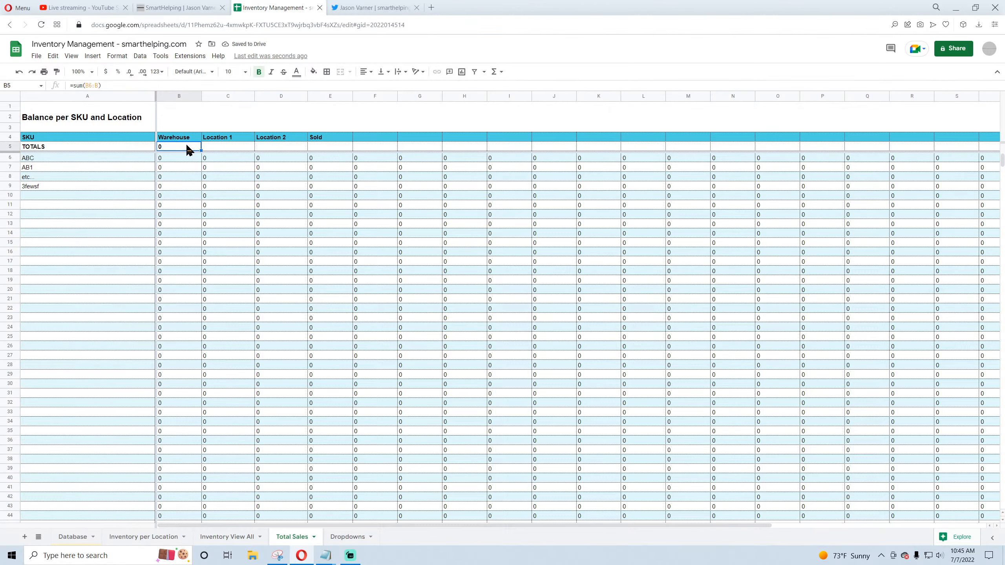
{"action": "left_click", "coordinate": [48, 161]}
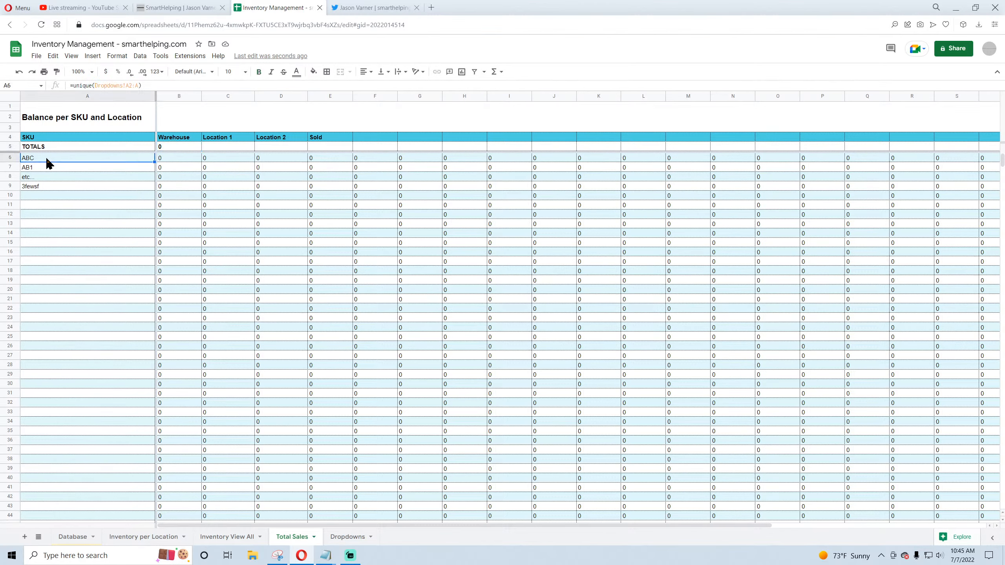
Step: Copy the Warehouse total formula in B5 across the TOTALS row through column Z
{"action": "left_click", "coordinate": [184, 146]}
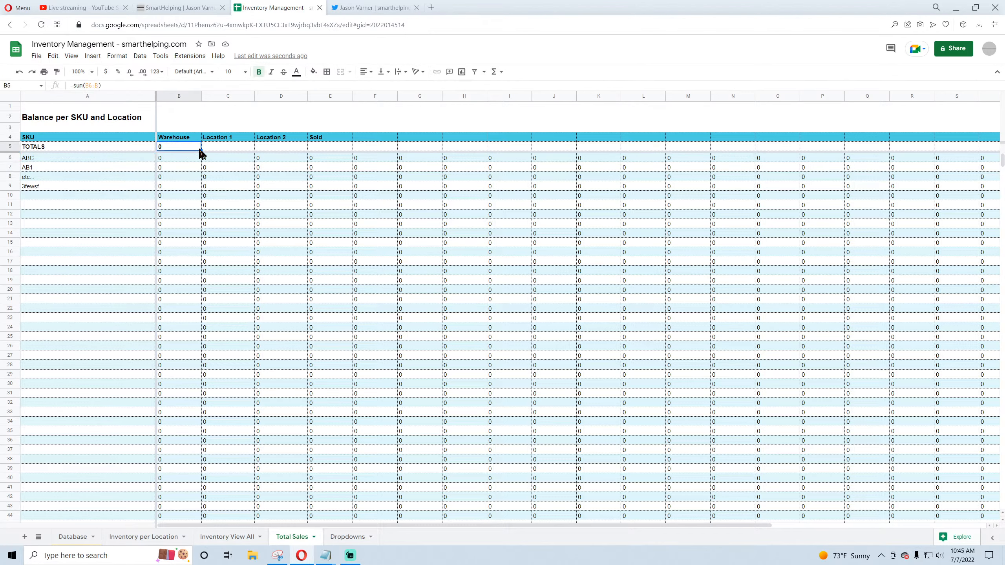
{"action": "scroll", "coordinate": [980, 201], "scroll_direction": "right", "scroll_amount": 3}
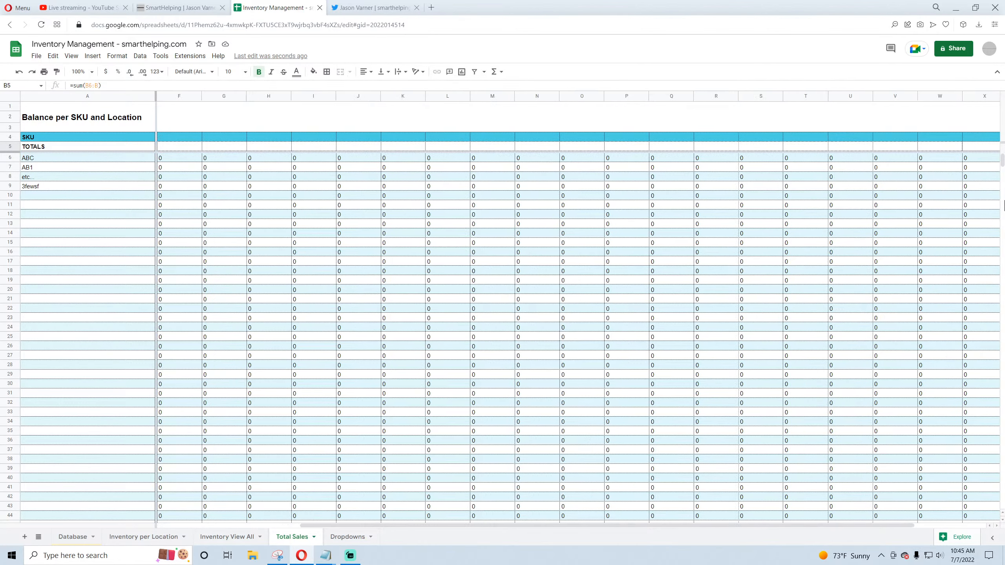
{"action": "scroll", "coordinate": [1004, 204], "scroll_direction": "right", "scroll_amount": 3}
{"action": "left_click_drag", "start_coordinate": [972, 143], "coordinate": [938, 147]}
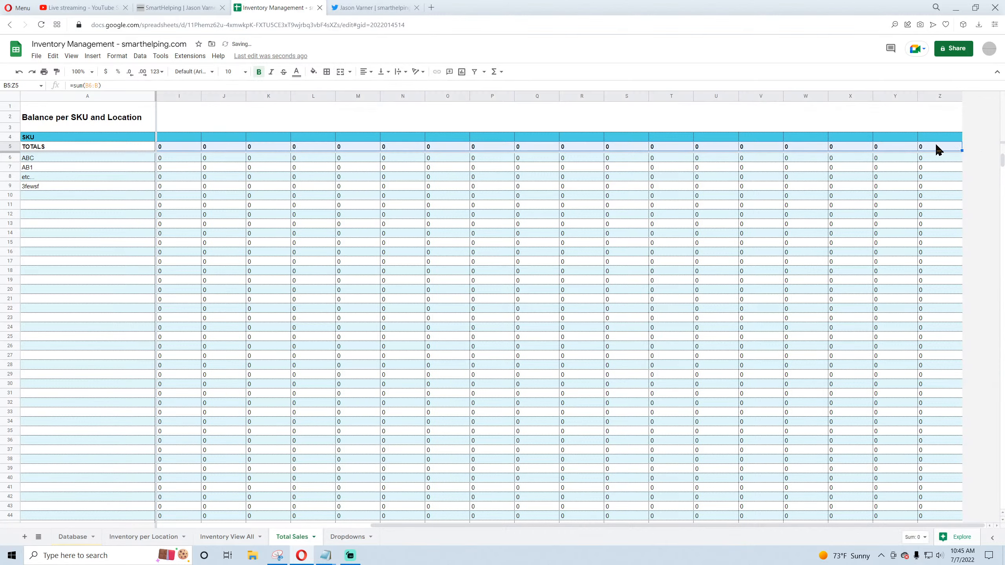
{"action": "left_click", "coordinate": [936, 146]}
{"action": "left_click_drag", "start_coordinate": [910, 526], "coordinate": [624, 529]}
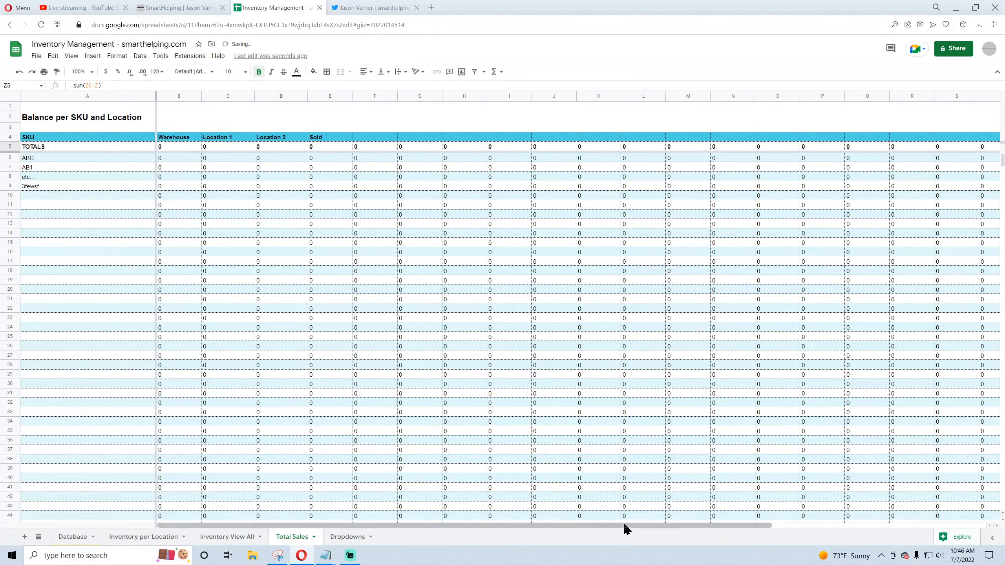
Step: Inspect the SUMIFS sales formulas across the SKU rows and location columns in Total Sales
{"action": "left_click", "coordinate": [180, 181]}
{"action": "left_click", "coordinate": [170, 160]}
{"action": "left_click", "coordinate": [170, 165]}
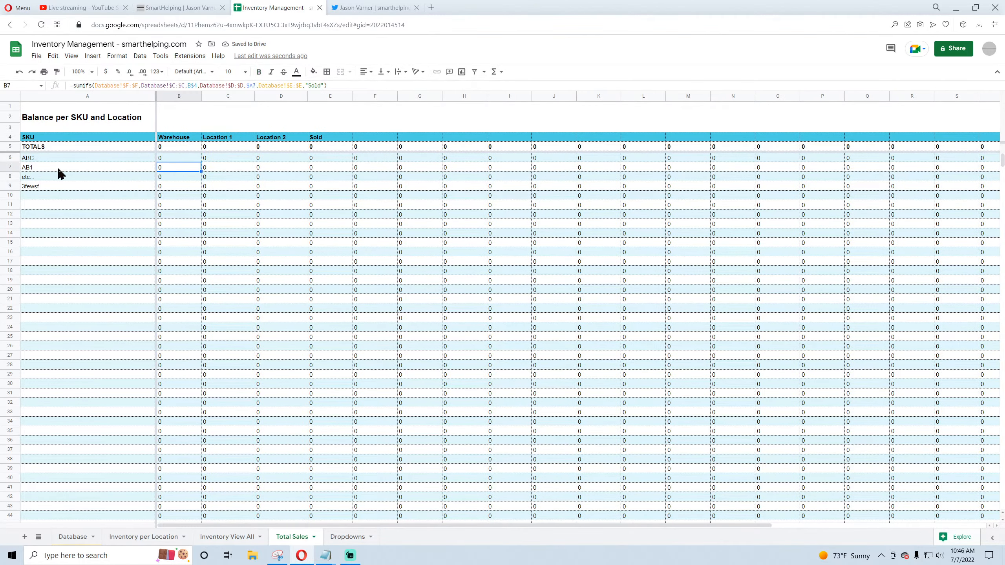
{"action": "left_click", "coordinate": [59, 163]}
{"action": "left_click", "coordinate": [174, 165]}
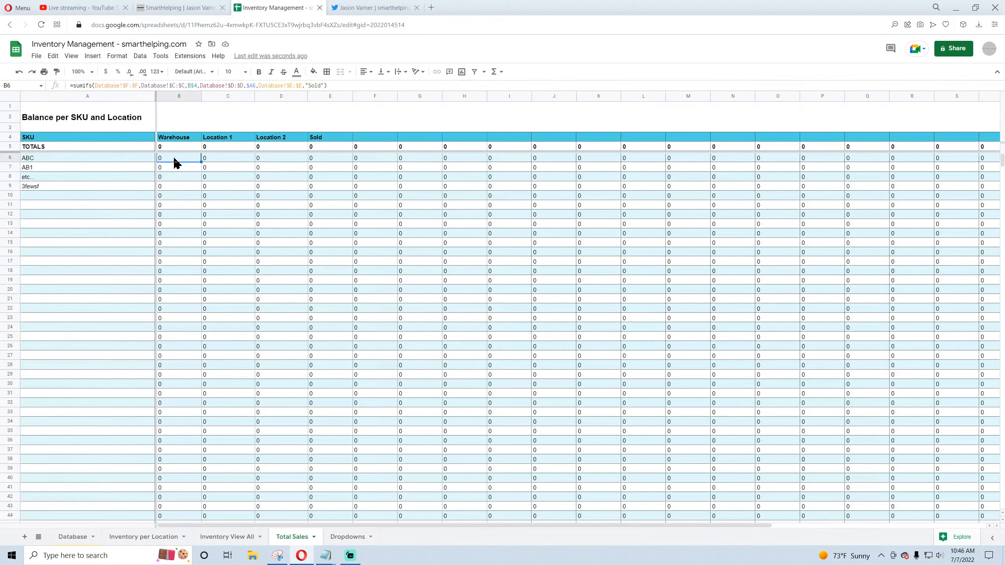
{"action": "left_click", "coordinate": [174, 179]}
{"action": "left_click", "coordinate": [222, 177]}
{"action": "left_click", "coordinate": [305, 197]}
{"action": "left_click", "coordinate": [390, 234]}
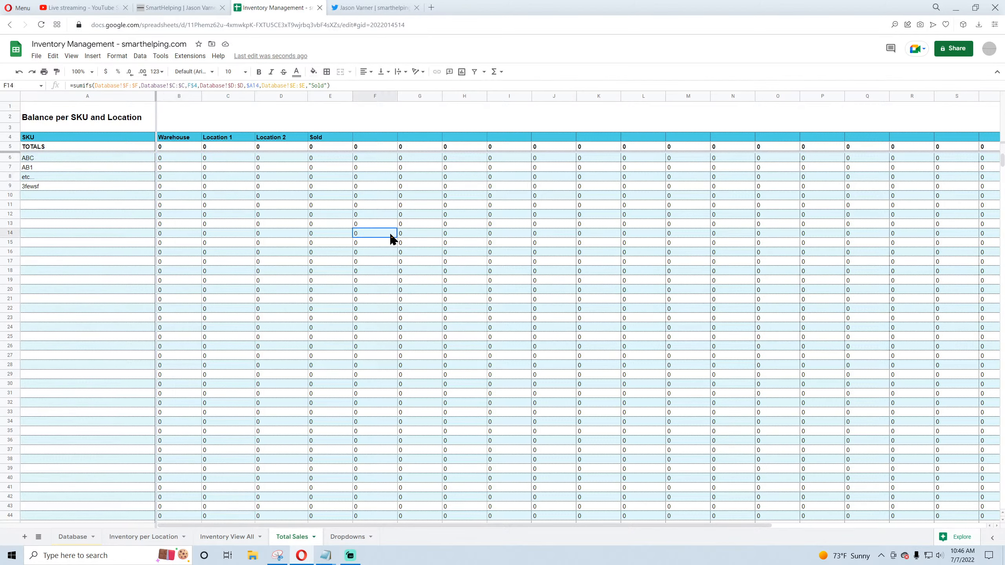
{"action": "left_click", "coordinate": [190, 119]}
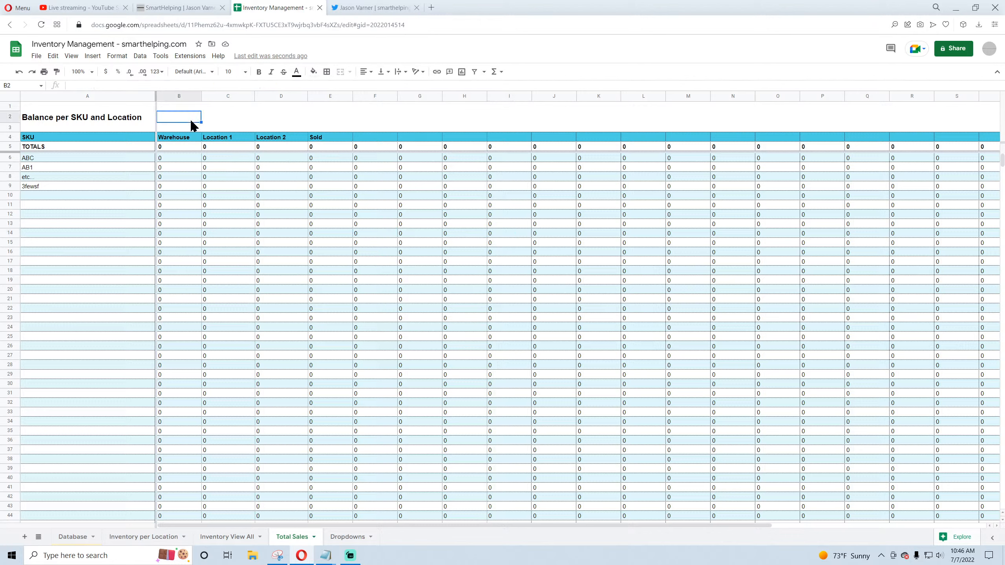
{"action": "left_click", "coordinate": [228, 118]}
{"action": "left_click", "coordinate": [301, 119]}
{"action": "left_click", "coordinate": [236, 117]}
{"action": "left_click", "coordinate": [172, 118]}
{"action": "left_click", "coordinate": [224, 117]}
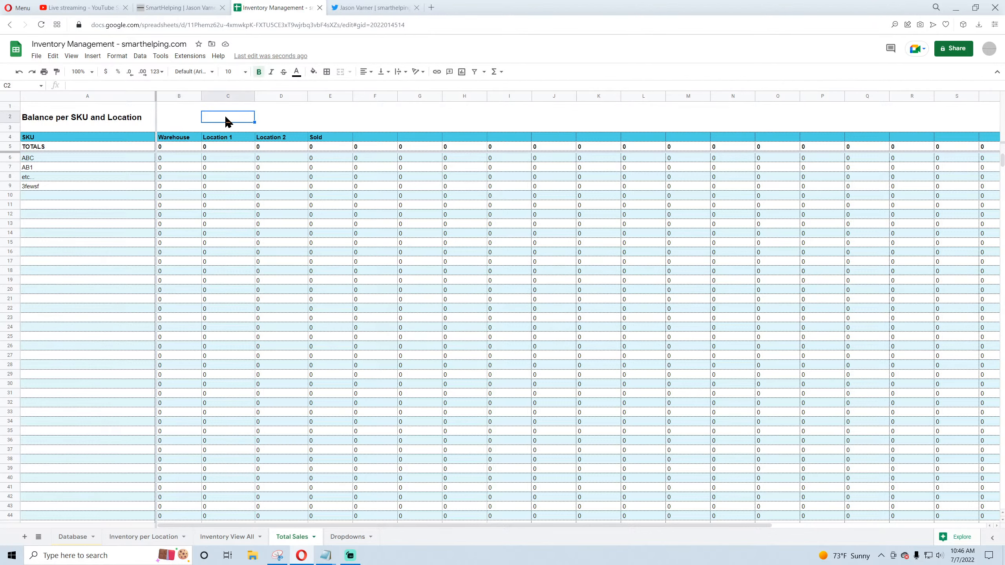
Step: Review the criteria of the SUMIFS formula for ABC in the Warehouse column of Total Sales
{"action": "left_click", "coordinate": [171, 159]}
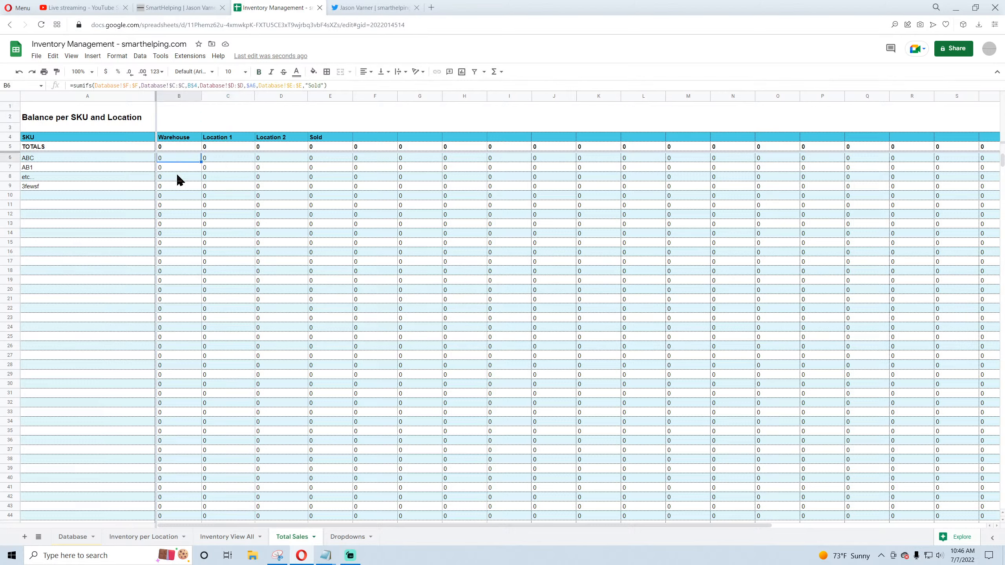
{"action": "left_click", "coordinate": [325, 85]}
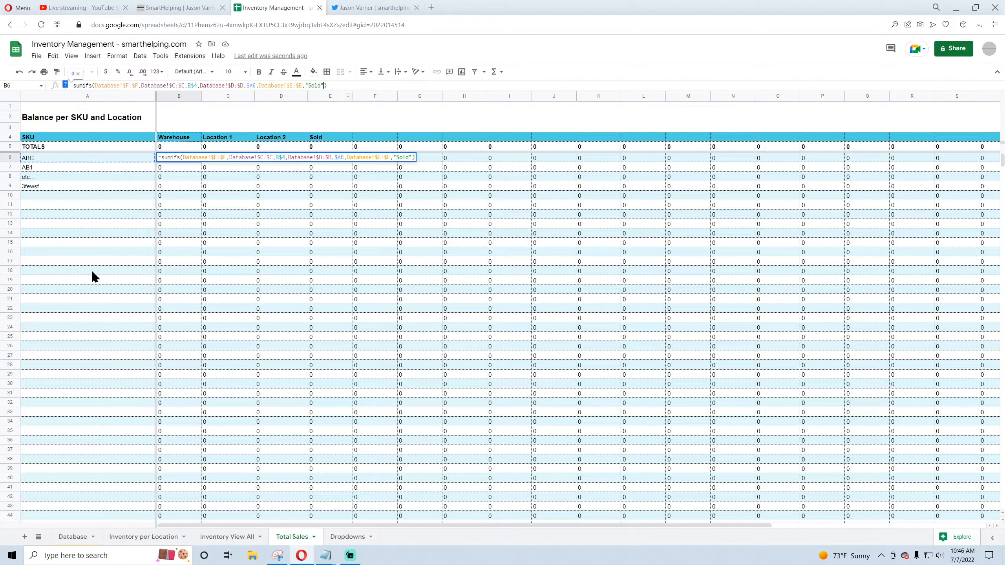
{"action": "key", "text": "Return"}
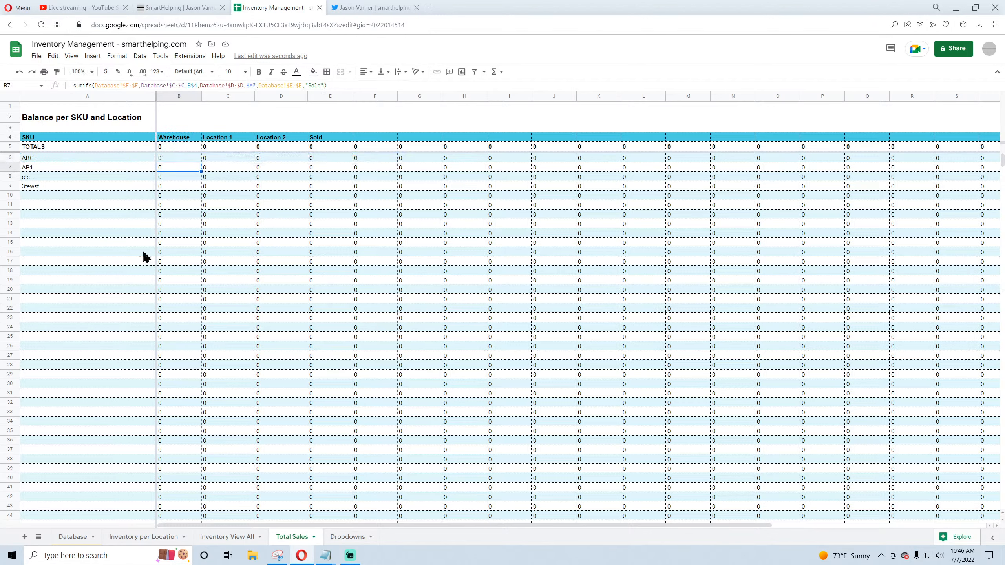
{"action": "left_click", "coordinate": [179, 158]}
Step: Compare the balances in Inventory View All with the stock and inventory values in Inventory per Location
{"action": "left_click", "coordinate": [225, 536]}
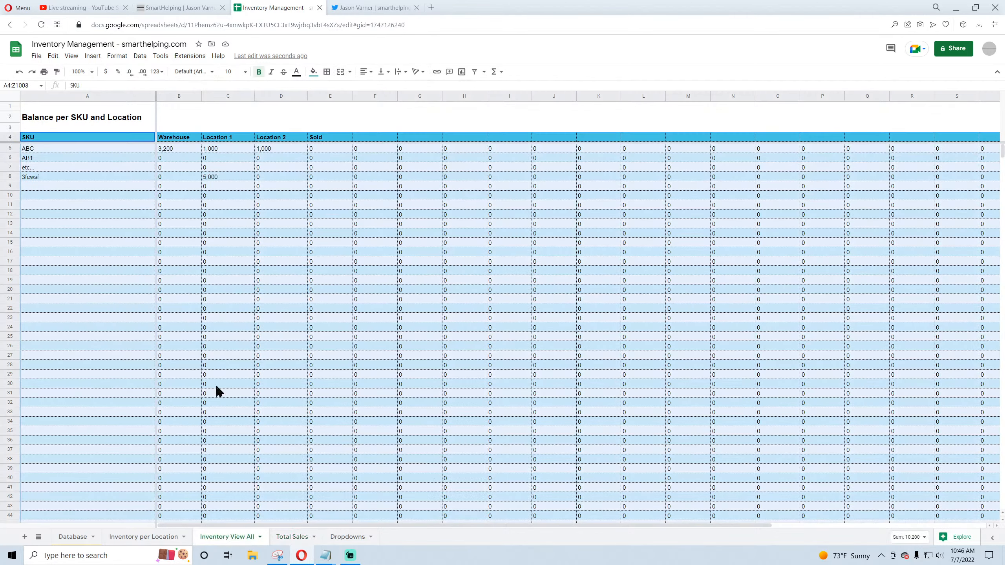
{"action": "left_click", "coordinate": [420, 263]}
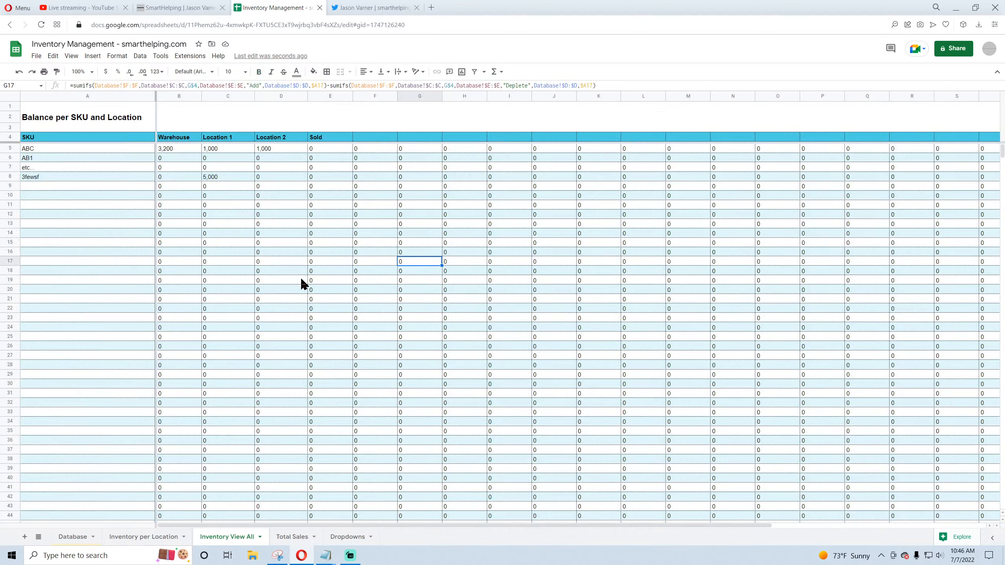
{"action": "left_click", "coordinate": [207, 118]}
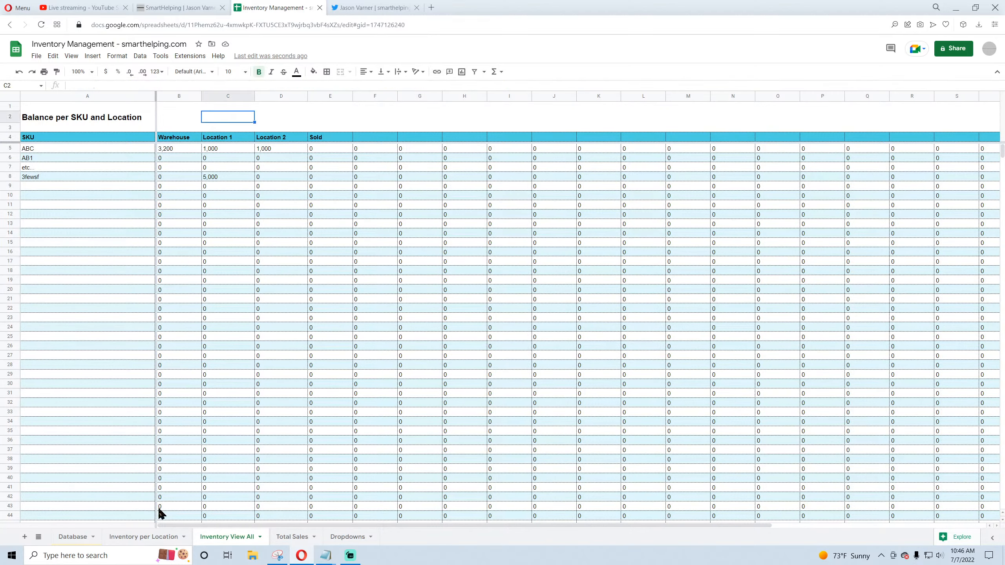
{"action": "left_click", "coordinate": [136, 537]}
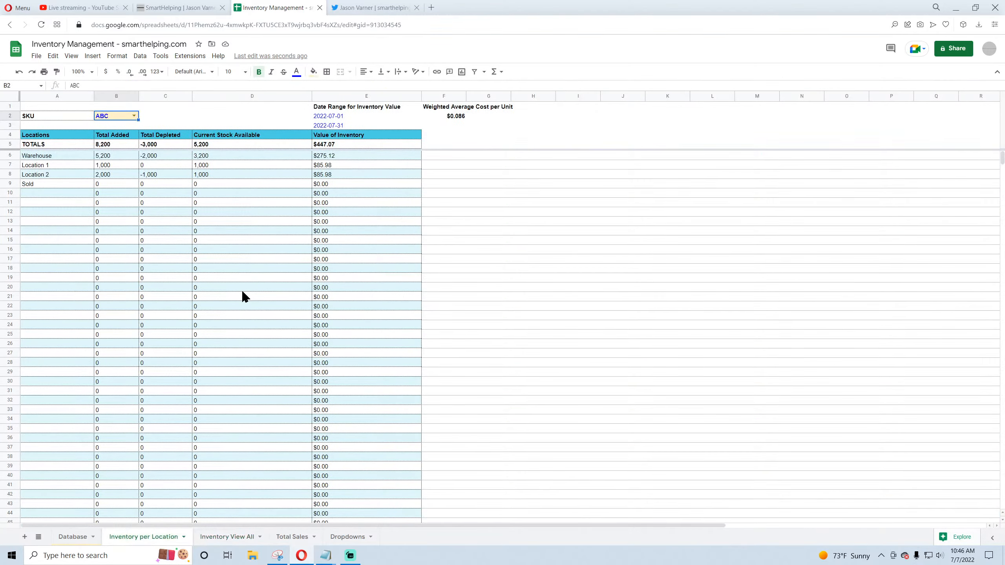
{"action": "left_click", "coordinate": [208, 538]}
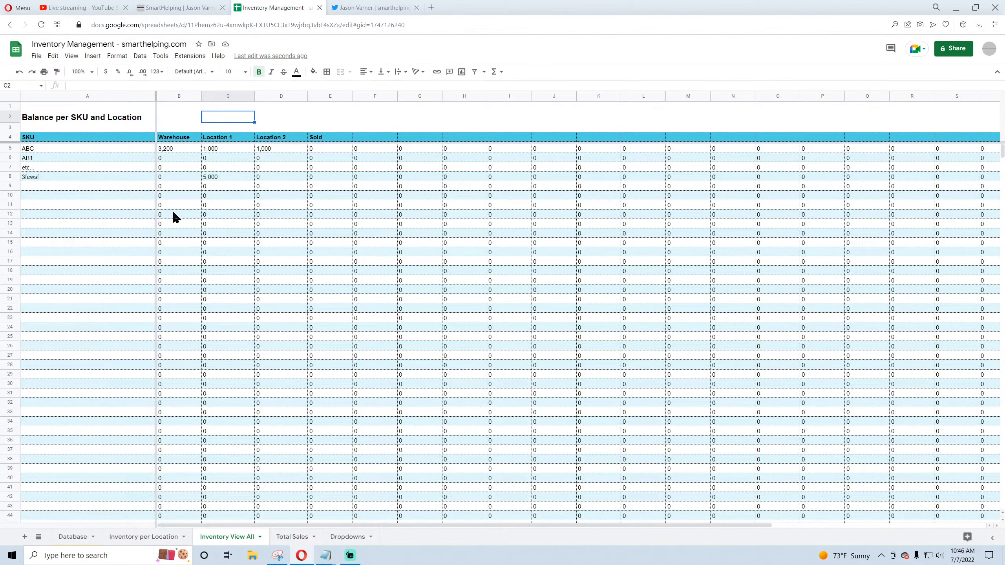
{"action": "left_click", "coordinate": [144, 537]}
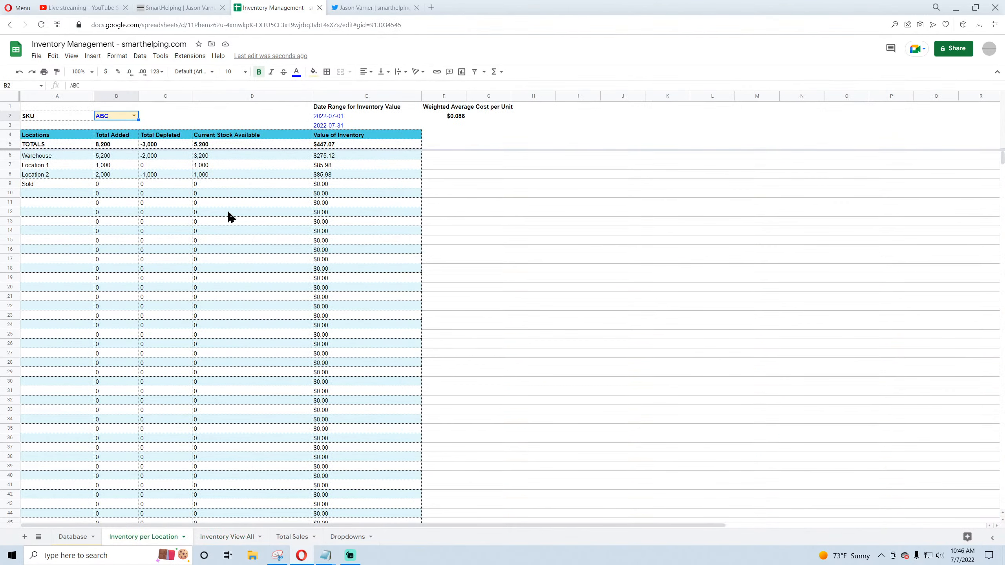
{"action": "left_click", "coordinate": [344, 155]}
{"action": "left_click", "coordinate": [335, 219]}
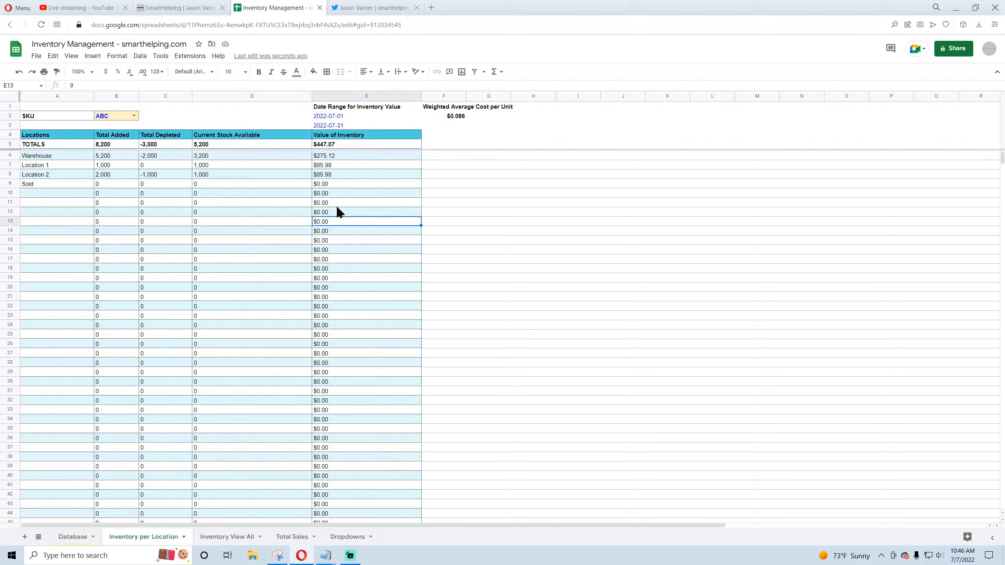
{"action": "left_click", "coordinate": [336, 145]}
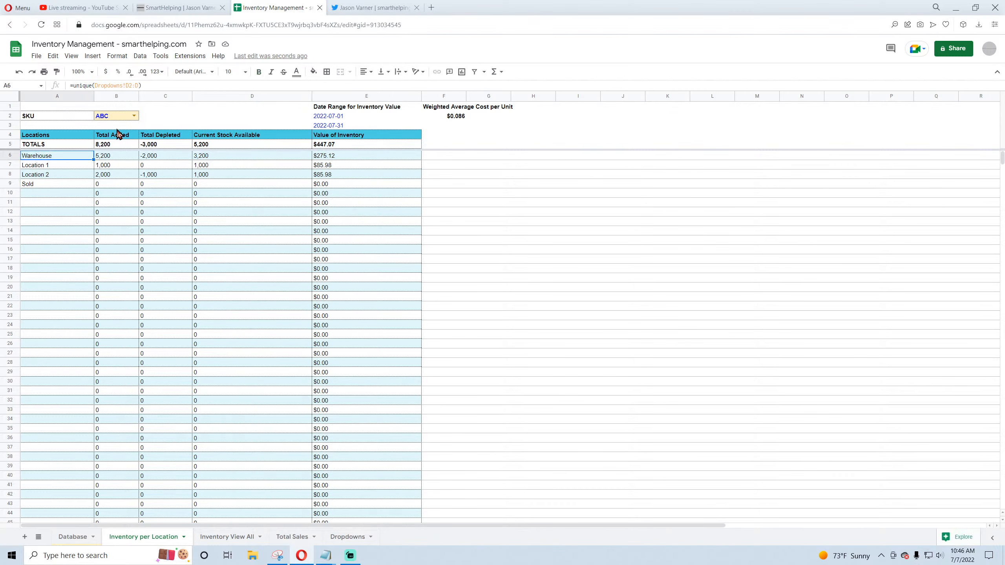
Step: Switch the SKU selection in Inventory per Location through AB1, etc.. and 3fewsf, and return it to ABC
{"action": "left_click", "coordinate": [134, 116]}
{"action": "left_click", "coordinate": [110, 137]}
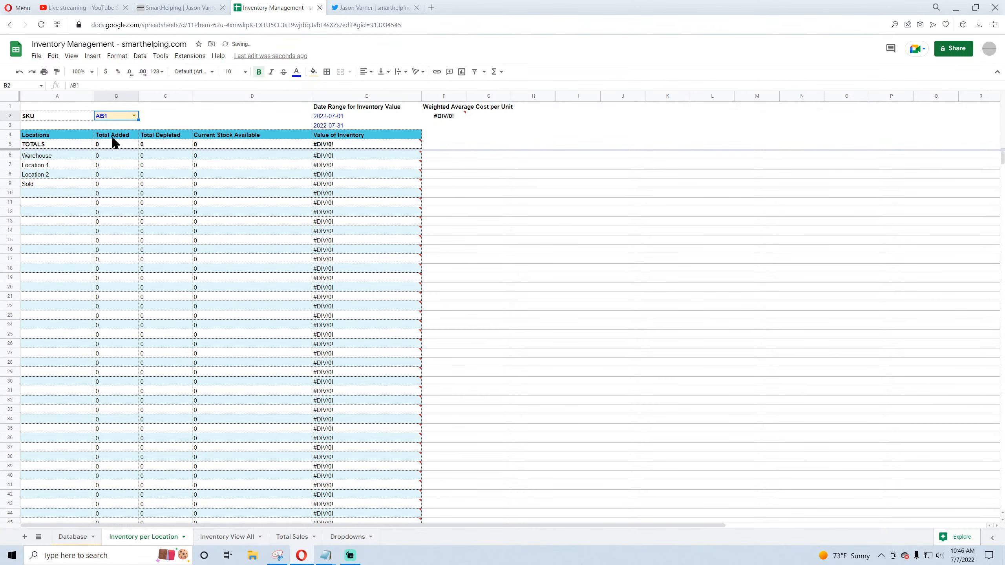
{"action": "left_click", "coordinate": [134, 116]}
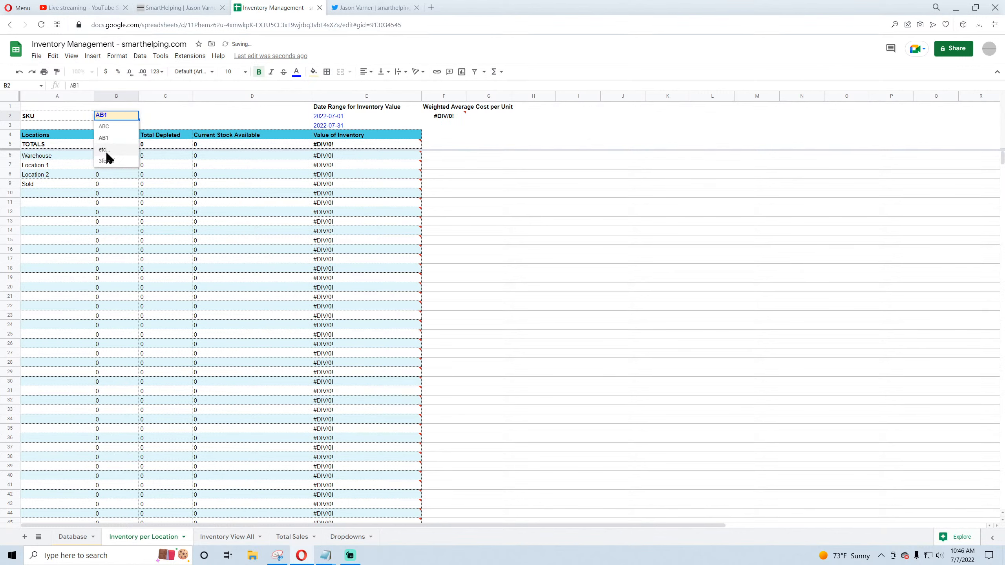
{"action": "left_click", "coordinate": [105, 151]}
{"action": "left_click", "coordinate": [135, 116]}
{"action": "left_click", "coordinate": [113, 160]}
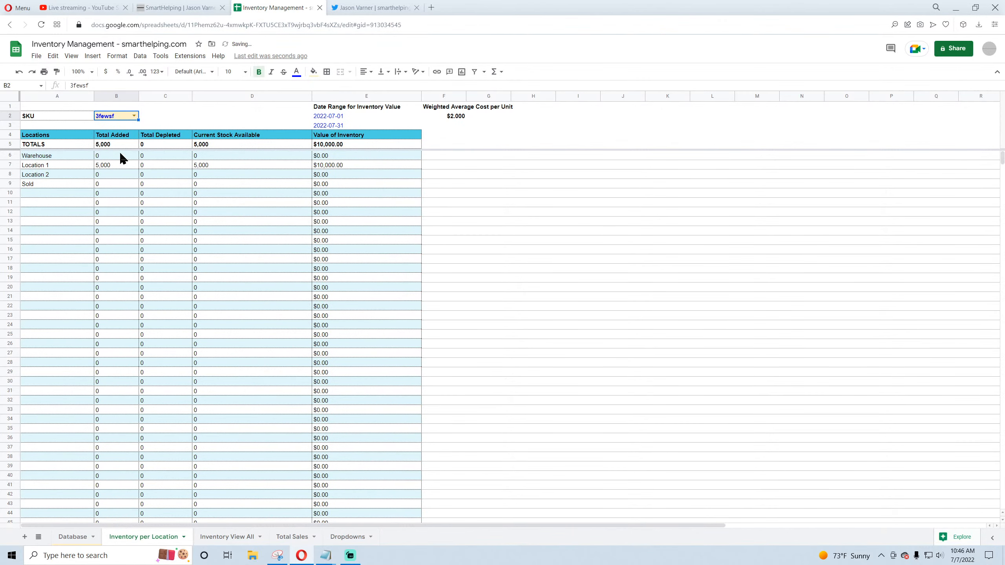
{"action": "left_click", "coordinate": [135, 116]}
{"action": "left_click", "coordinate": [107, 127]}
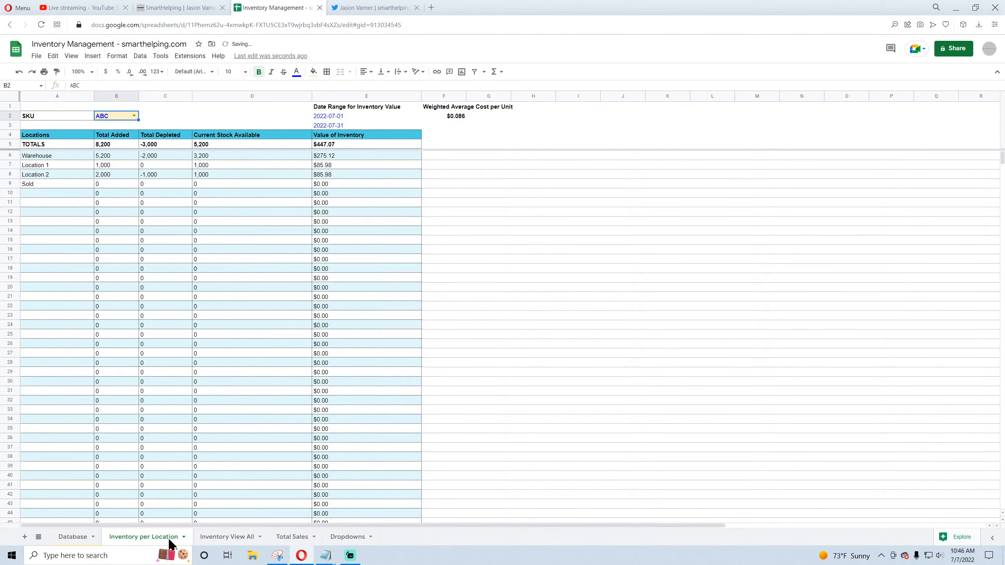
Step: Compare Inventory View All with the date range and inventory values in Inventory per Location
{"action": "left_click", "coordinate": [210, 538]}
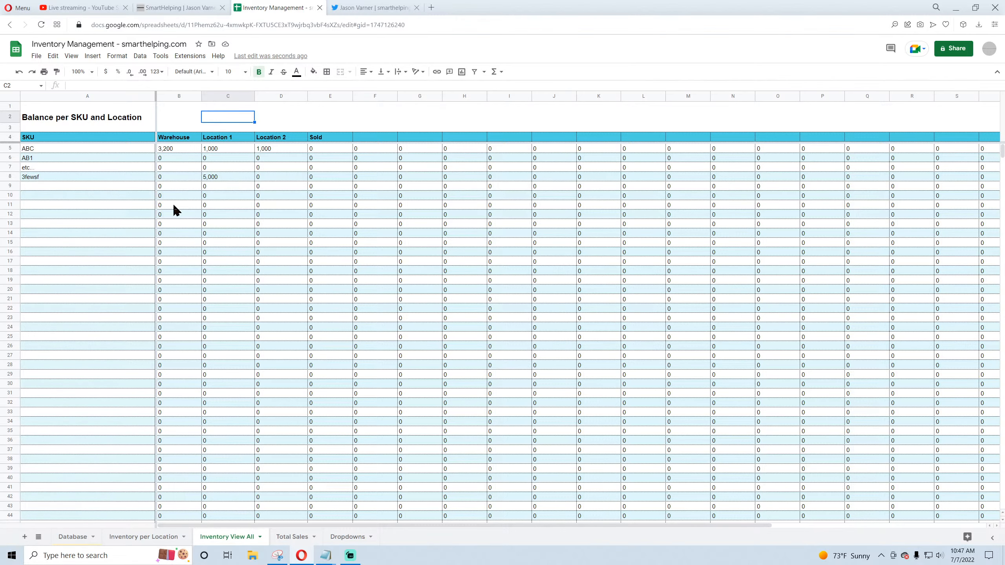
{"action": "left_click", "coordinate": [143, 537]}
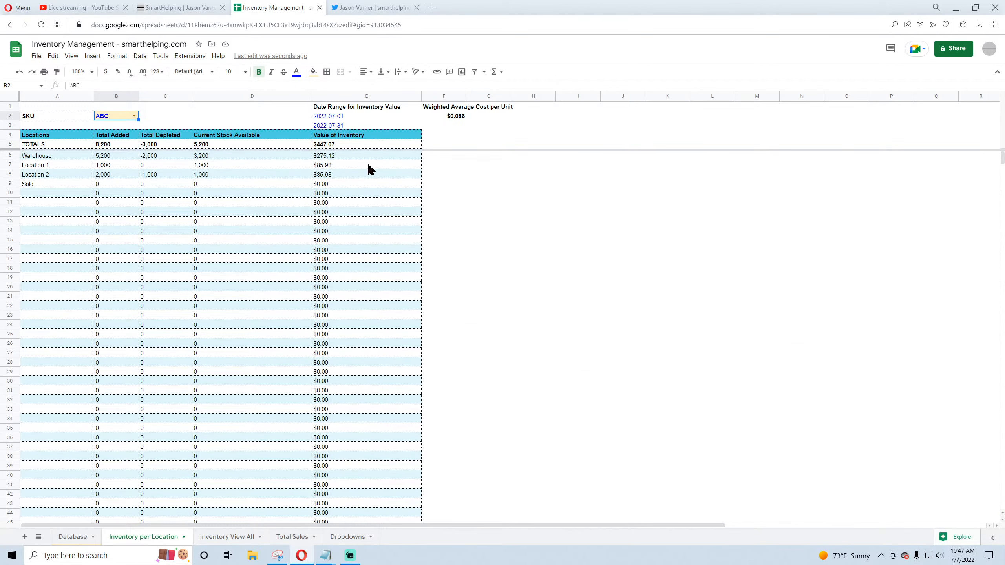
{"action": "left_click", "coordinate": [342, 125]}
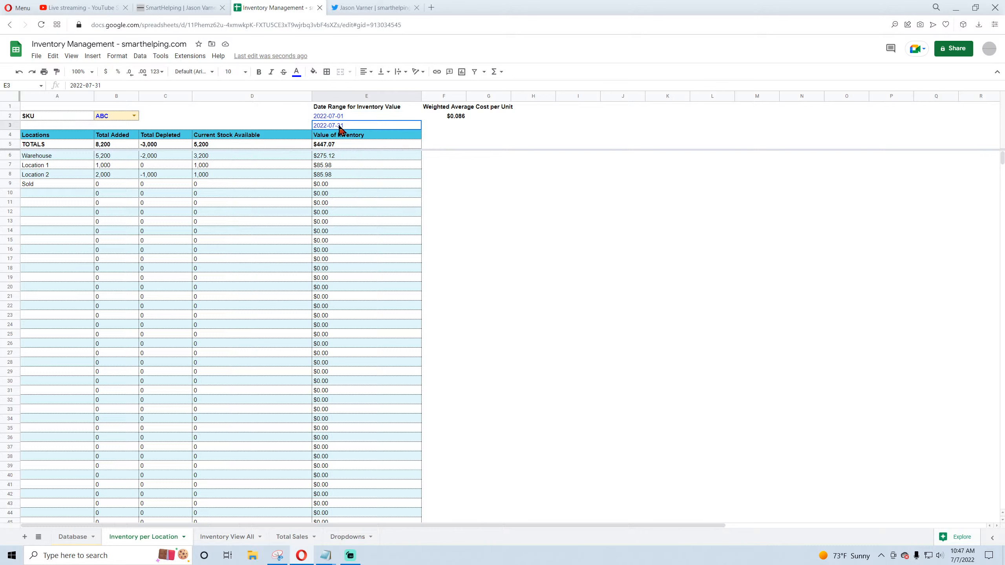
{"action": "left_click", "coordinate": [229, 537]}
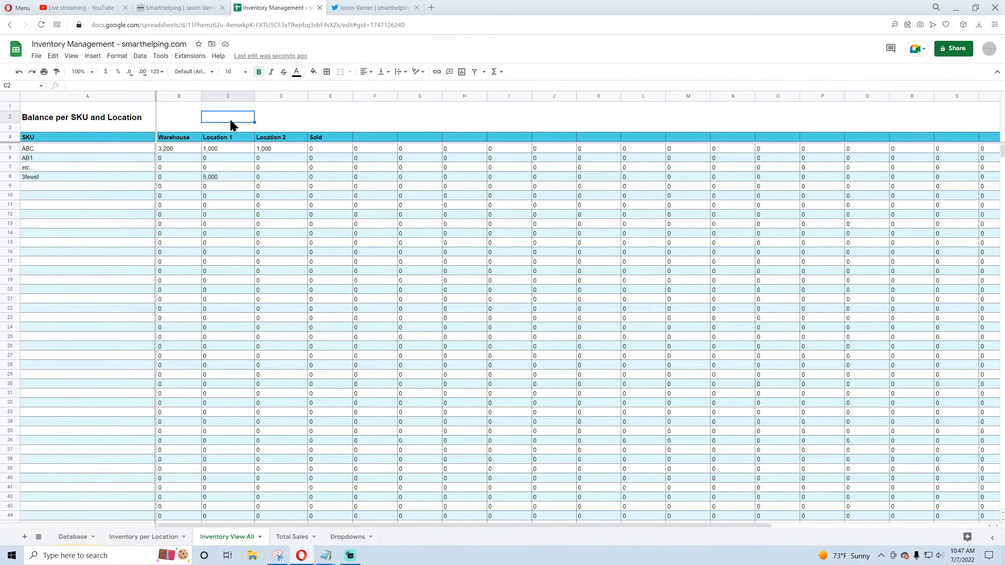
Step: Copy the date range 2022-07-01 to 2022-07-31 from Inventory per Location into cells D1:D2 of Inventory View All
{"action": "left_click", "coordinate": [144, 537]}
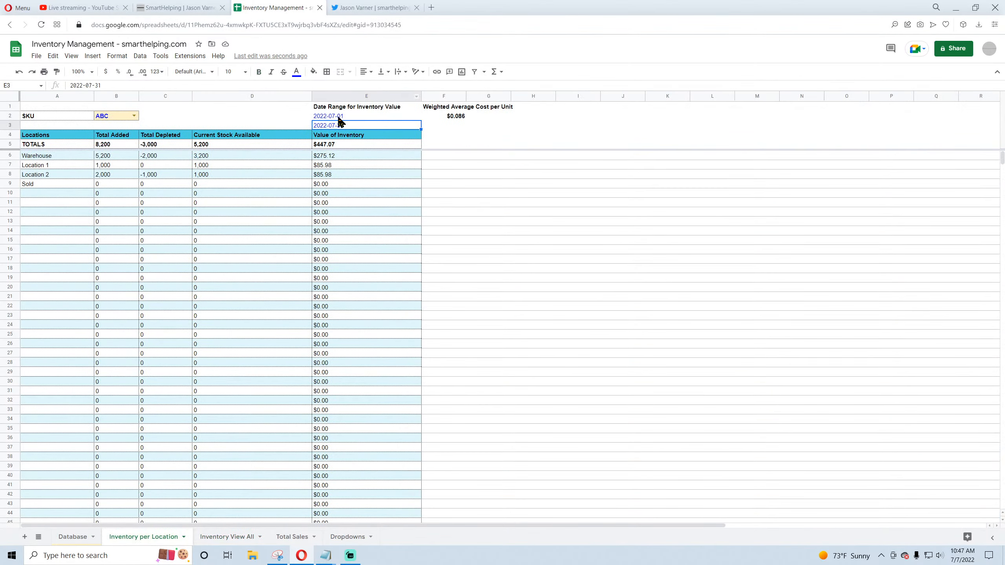
{"action": "left_click_drag", "start_coordinate": [338, 116], "coordinate": [338, 125]}
{"action": "right_click", "coordinate": [334, 113]}
{"action": "left_click", "coordinate": [359, 134]}
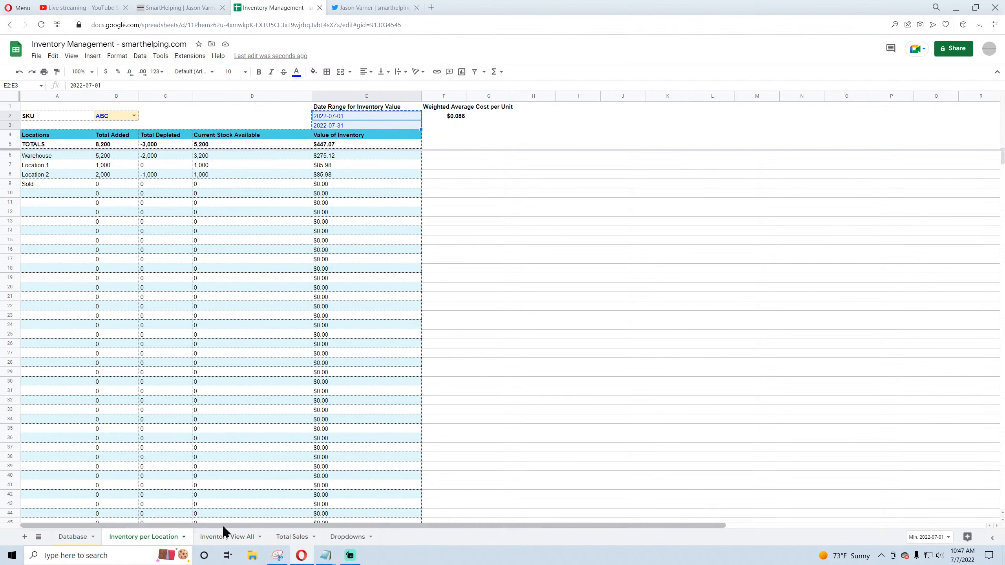
{"action": "left_click", "coordinate": [228, 536]}
{"action": "right_click", "coordinate": [292, 108]}
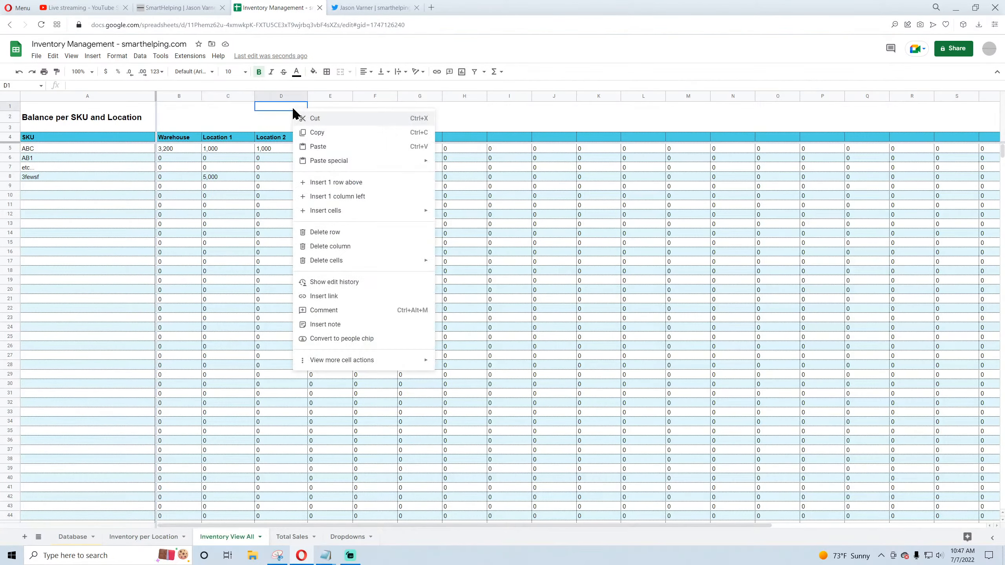
{"action": "left_click", "coordinate": [307, 143]}
Step: Enter the label Basis for Cost in C1 and move it to E1, beside the start date
{"action": "left_click", "coordinate": [245, 107]}
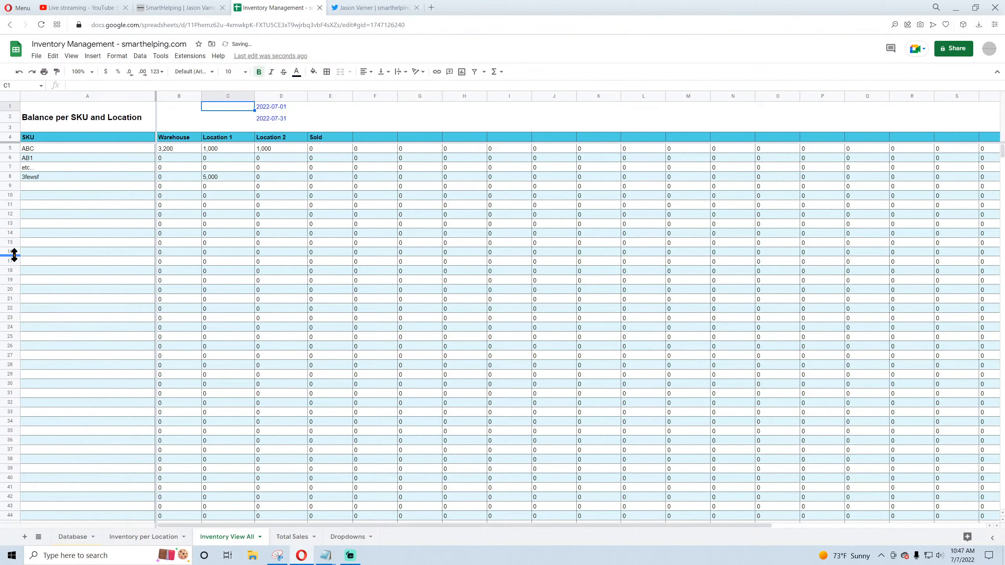
{"action": "type", "text": "Basis for Co"}
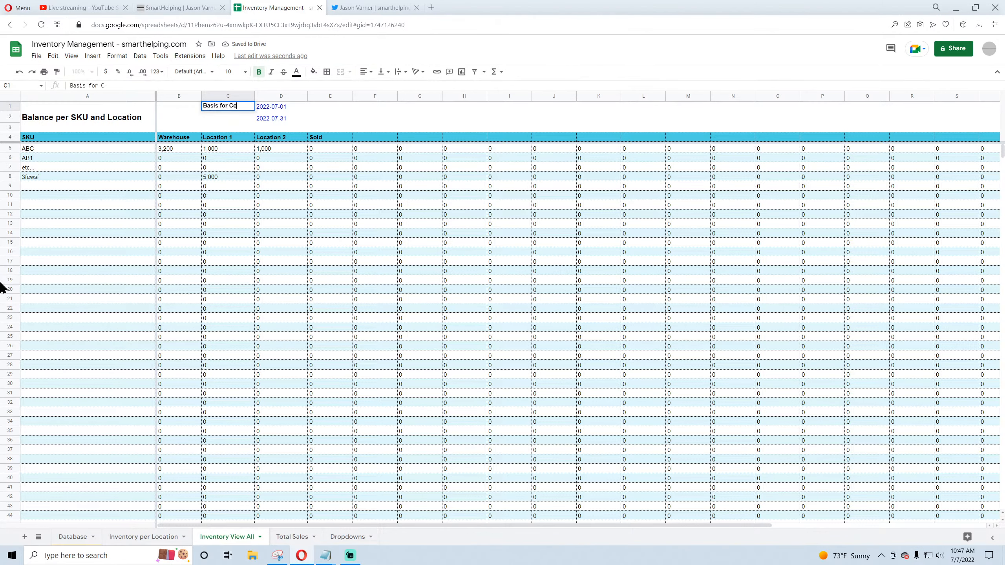
{"action": "type", "text": "st"}
{"action": "key", "text": "Return"}
{"action": "left_click", "coordinate": [225, 107]}
{"action": "left_click_drag", "start_coordinate": [226, 102], "coordinate": [313, 108]}
Step: Label the two dates Start Date in C1 and End Date in C2, and remove the bold from End Date
{"action": "left_click", "coordinate": [236, 109]}
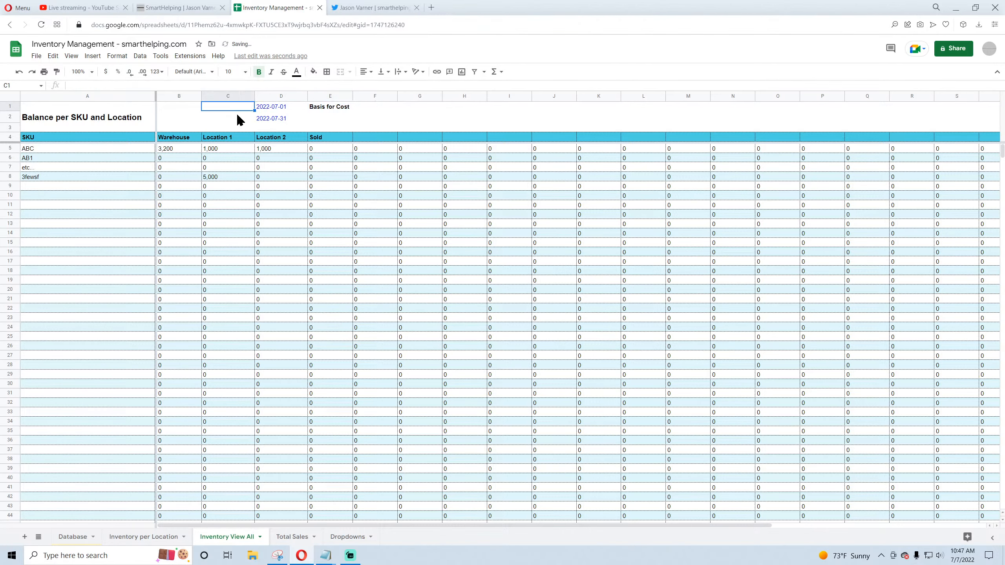
{"action": "type", "text": "Start Date"}
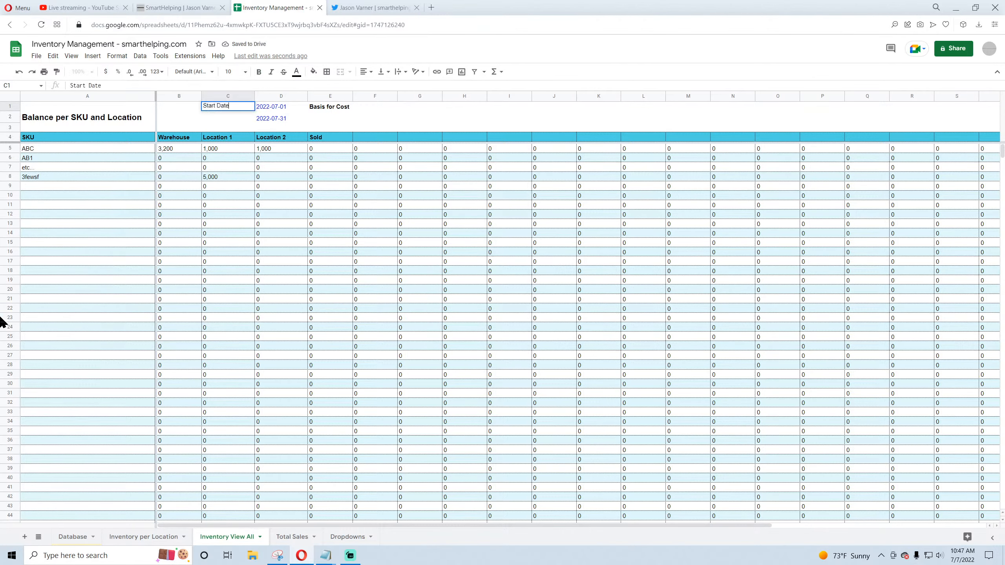
{"action": "key", "text": "Return"}
{"action": "type", "text": "End Date"}
{"action": "key", "text": "Return"}
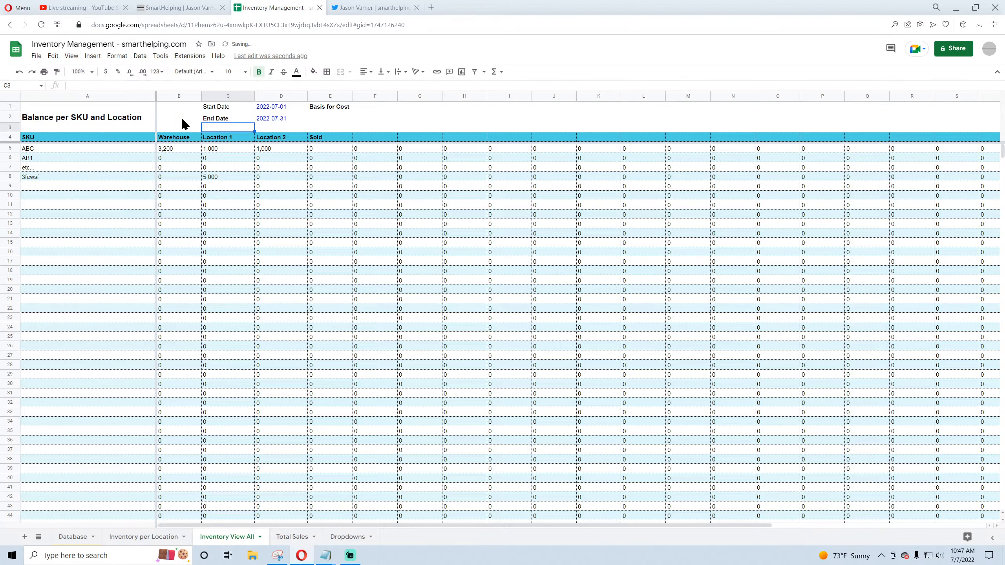
{"action": "left_click", "coordinate": [233, 119]}
{"action": "left_click", "coordinate": [258, 72]}
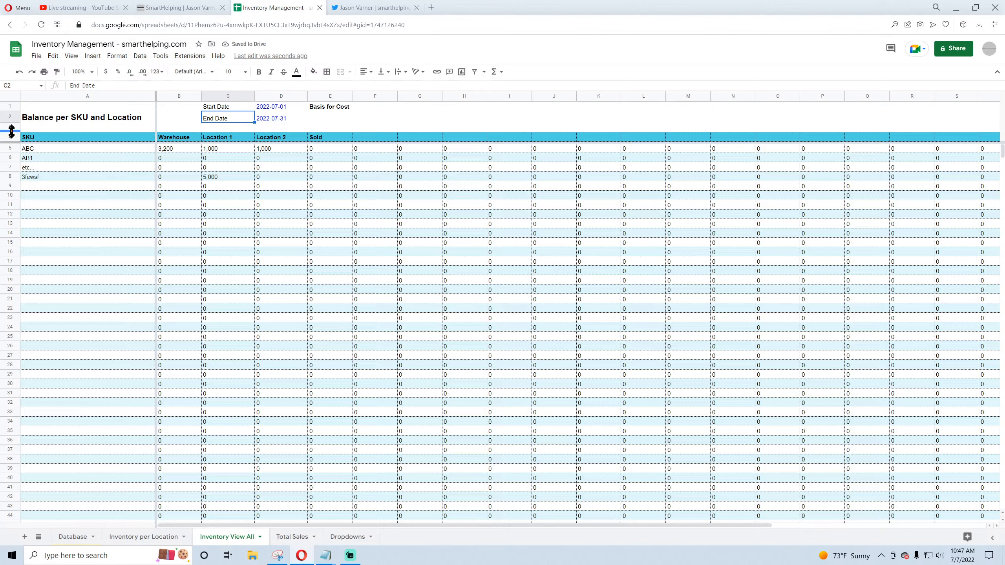
Step: Make row 3 taller and insert one empty row above the ABC row, directly under the header row
{"action": "left_click_drag", "start_coordinate": [11, 132], "coordinate": [11, 140]}
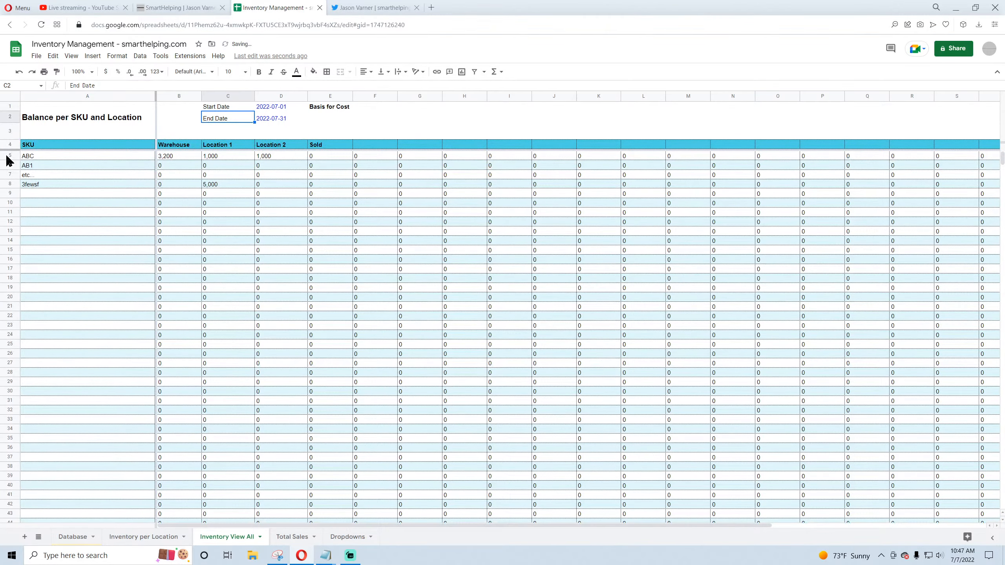
{"action": "right_click", "coordinate": [10, 157]}
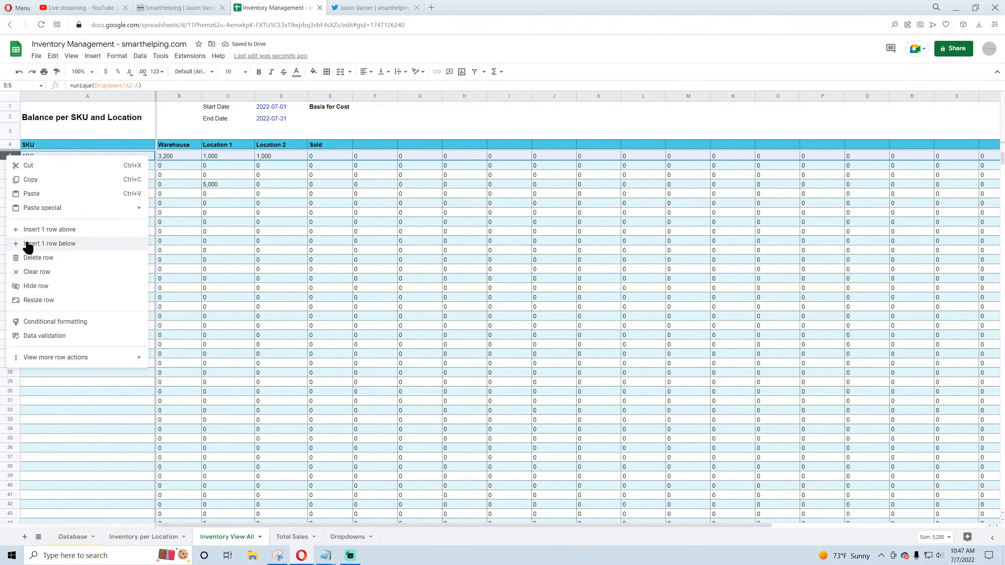
{"action": "left_click", "coordinate": [27, 230]}
{"action": "left_click", "coordinate": [54, 204]}
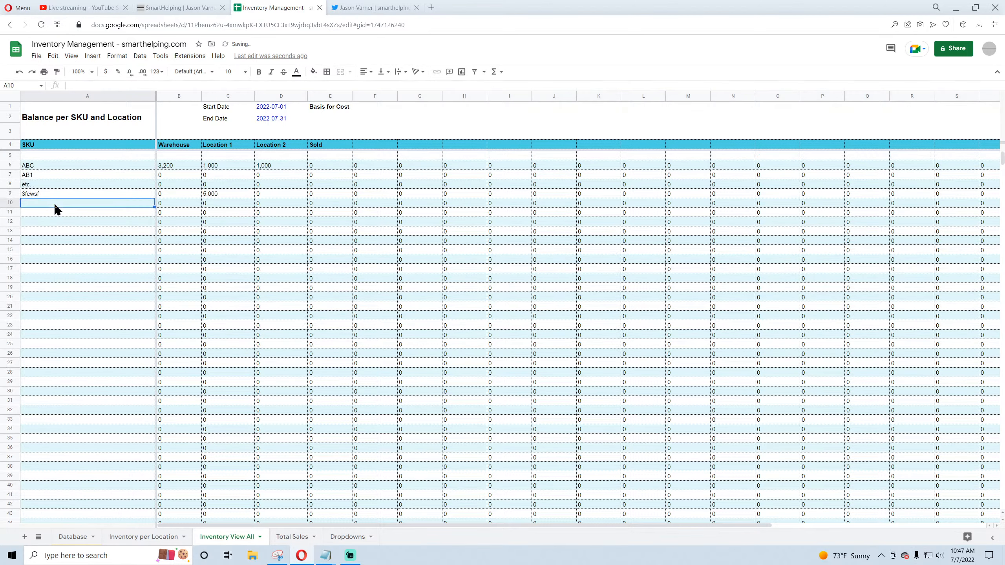
Step: Freeze the sheet's rows up to row 5
{"action": "left_click", "coordinate": [10, 155]}
{"action": "left_click", "coordinate": [71, 55]}
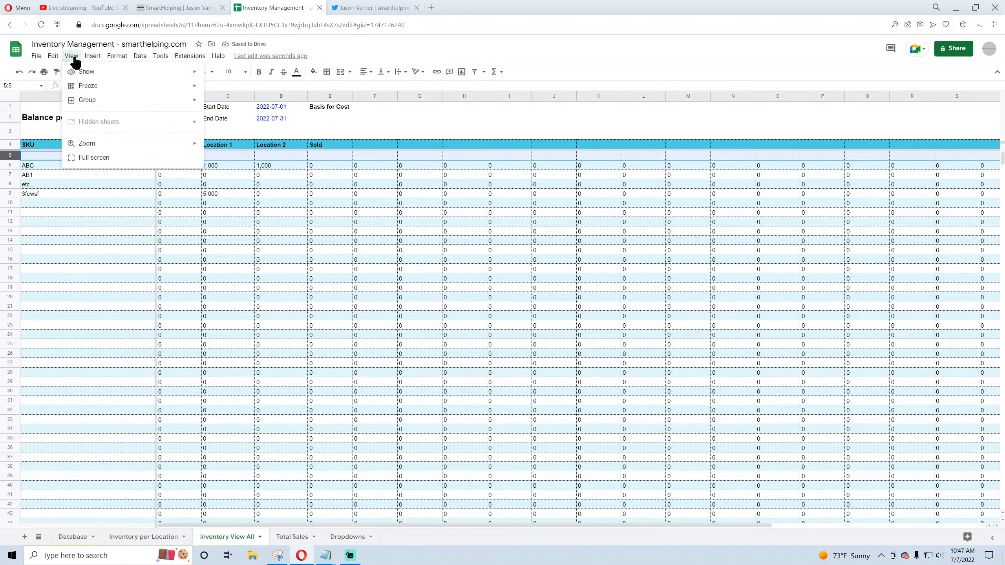
{"action": "mouse_move", "coordinate": [94, 74]}
{"action": "mouse_move", "coordinate": [97, 92]}
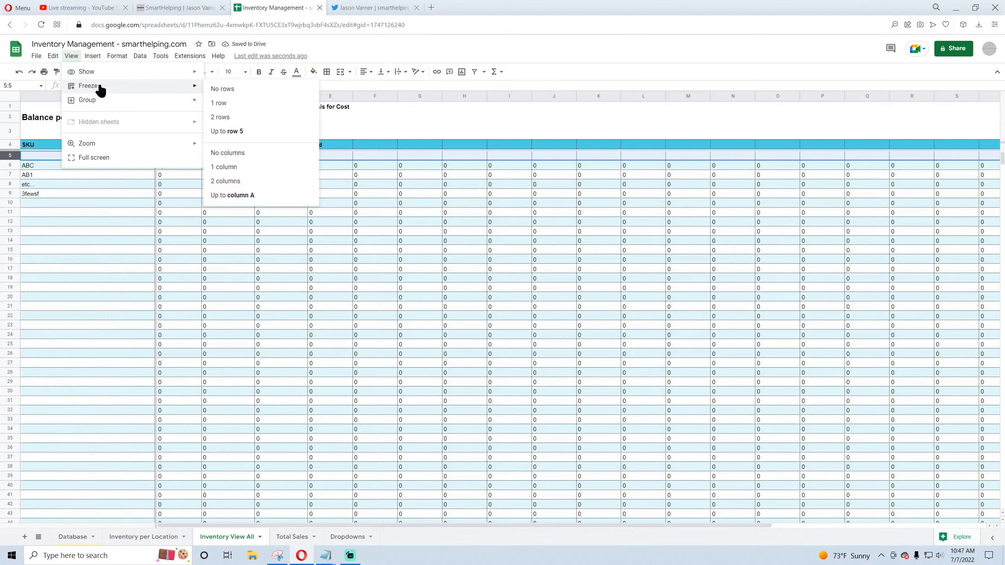
{"action": "left_click", "coordinate": [238, 132]}
{"action": "left_click", "coordinate": [54, 241]}
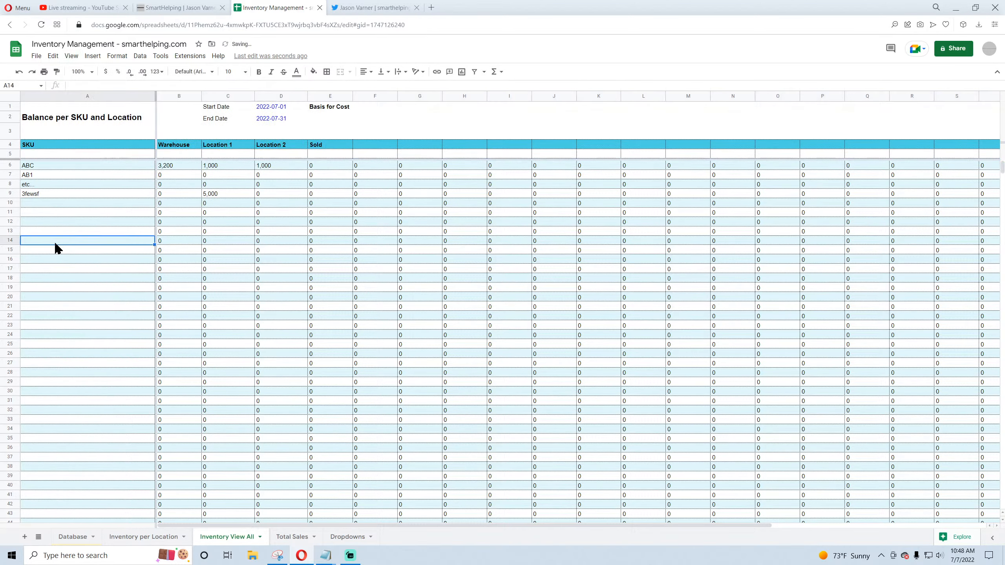
{"action": "scroll", "coordinate": [55, 237], "scroll_direction": "down", "scroll_amount": 2}
{"action": "scroll", "coordinate": [60, 234], "scroll_direction": "up", "scroll_amount": 2}
Step: Enter TOTAL in A5, under the SKU header
{"action": "left_click", "coordinate": [47, 153]}
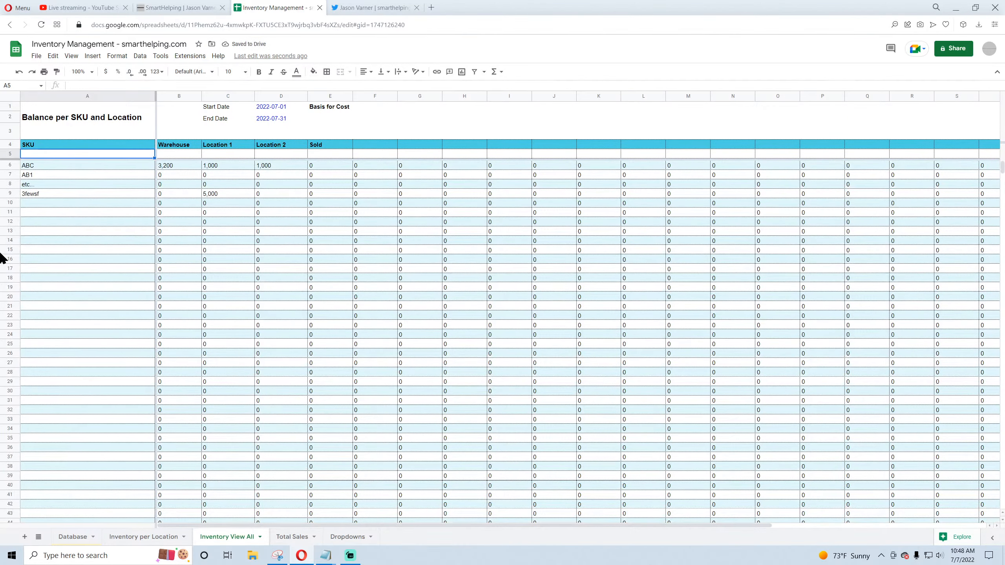
{"action": "type", "text": "TOTAL"}
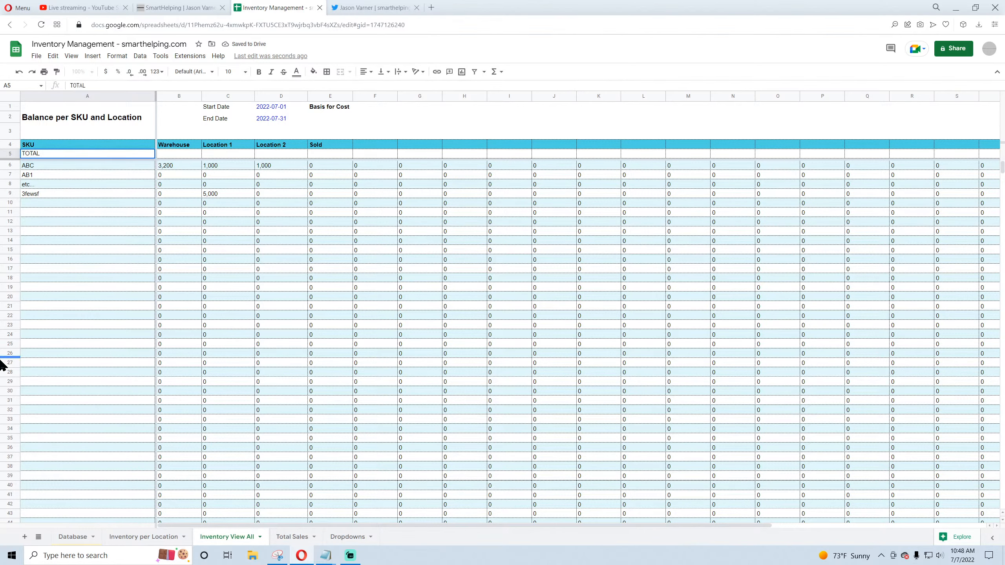
{"action": "key", "text": "Return"}
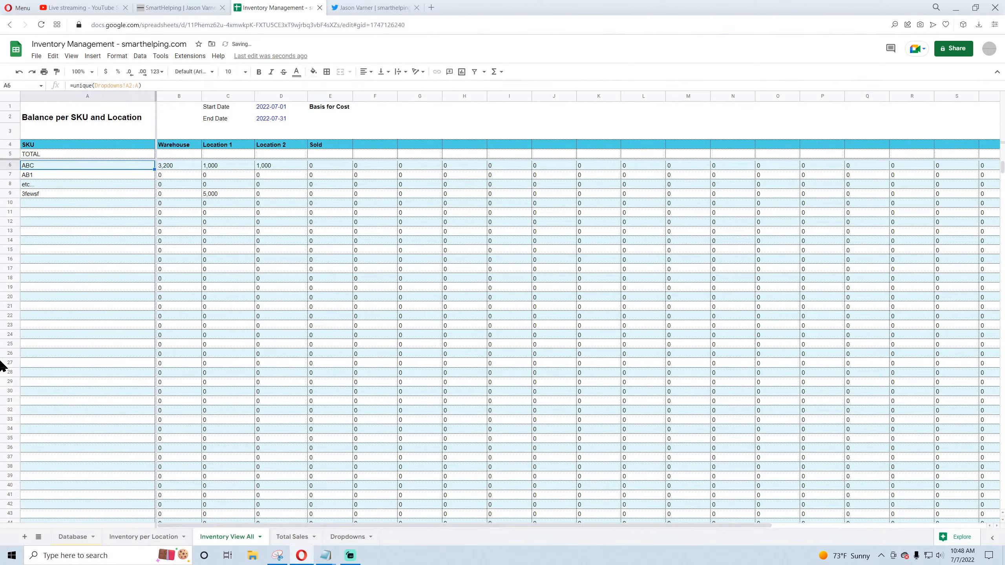
{"action": "left_click", "coordinate": [192, 154]}
{"action": "left_click", "coordinate": [230, 154]}
{"action": "left_click", "coordinate": [292, 154]}
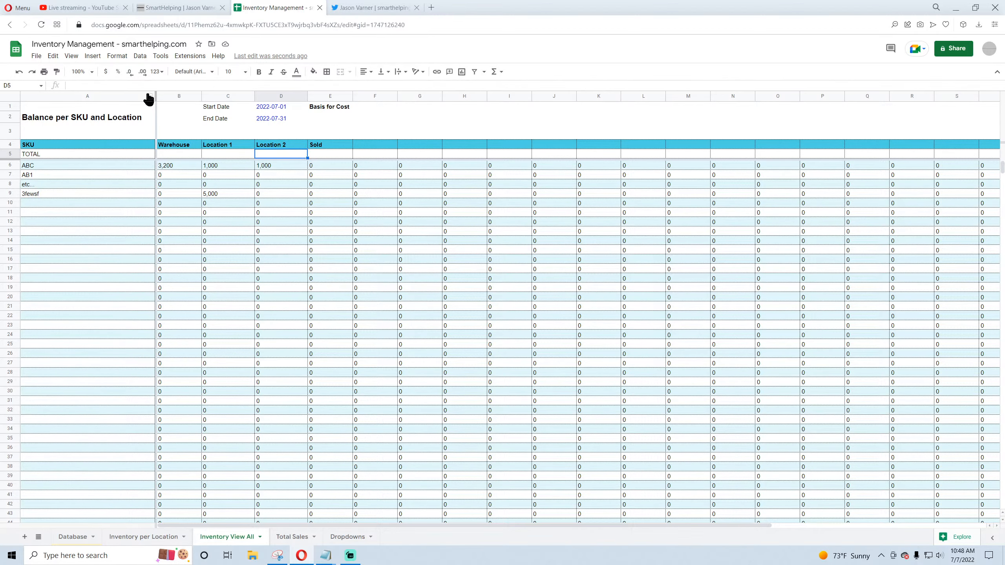
Step: Insert one empty column before the Warehouse column and freeze the sheet's first two columns
{"action": "left_click", "coordinate": [176, 96]}
{"action": "right_click", "coordinate": [174, 96]}
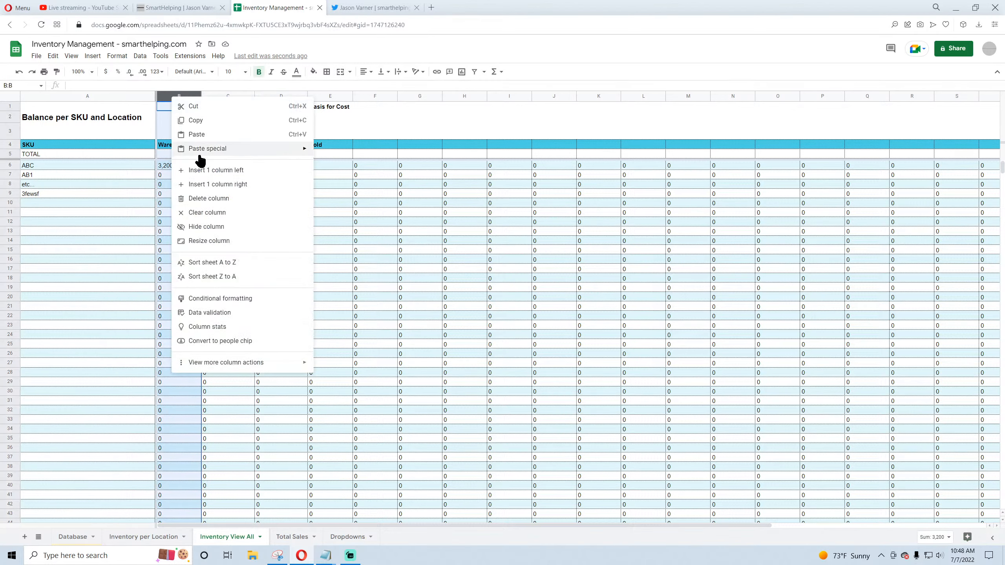
{"action": "left_click", "coordinate": [199, 174]}
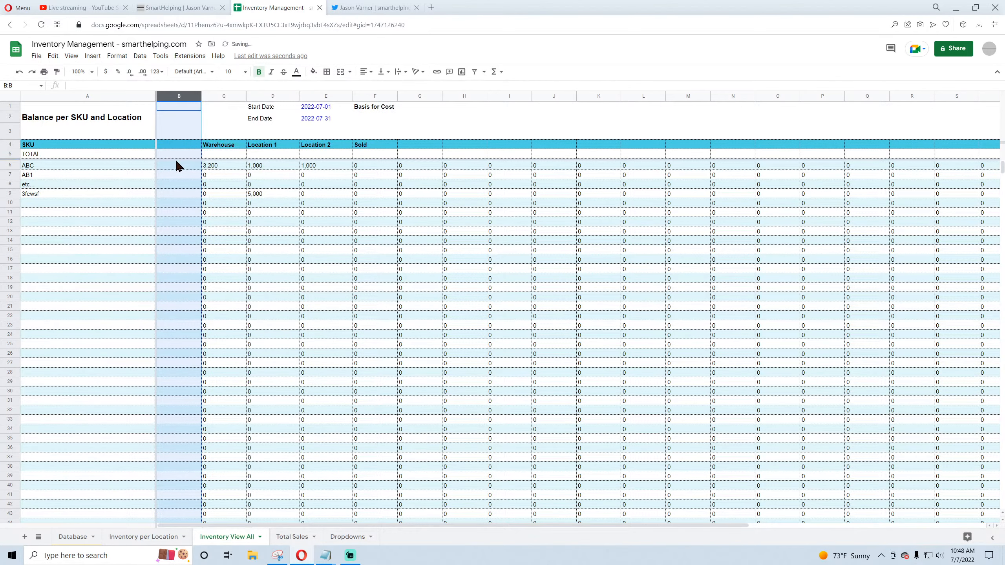
{"action": "left_click", "coordinate": [71, 56]}
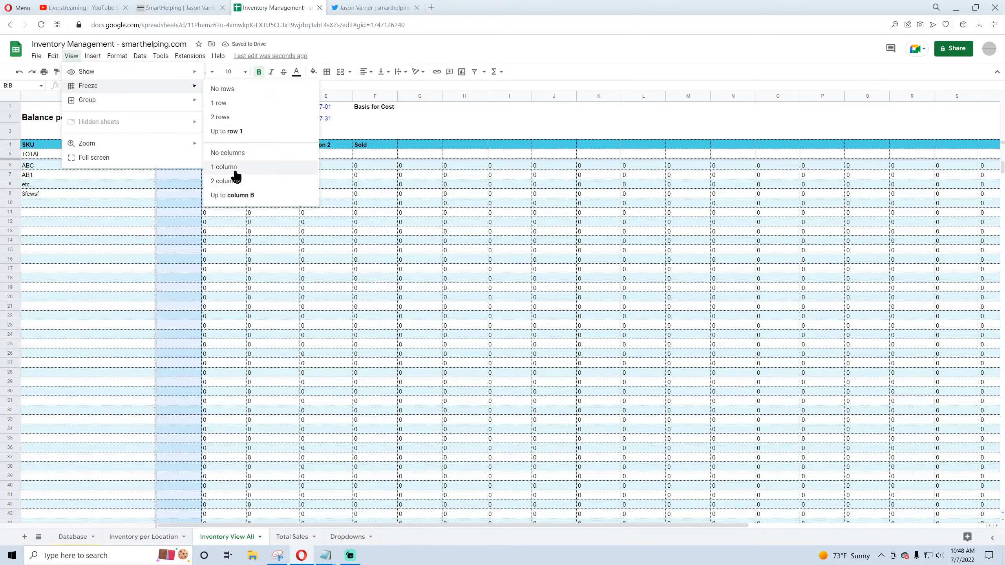
{"action": "left_click", "coordinate": [234, 186]}
{"action": "left_click", "coordinate": [234, 223]}
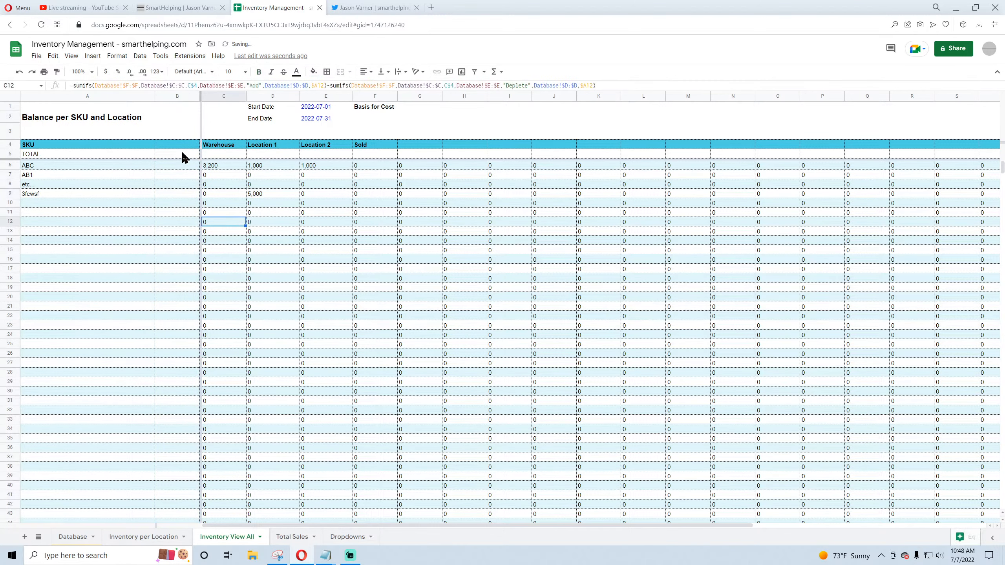
Step: Enter TOTALS in B5 and clear the TOTAL label from A5
{"action": "left_click", "coordinate": [171, 155]}
{"action": "type", "text": "TOTALS"}
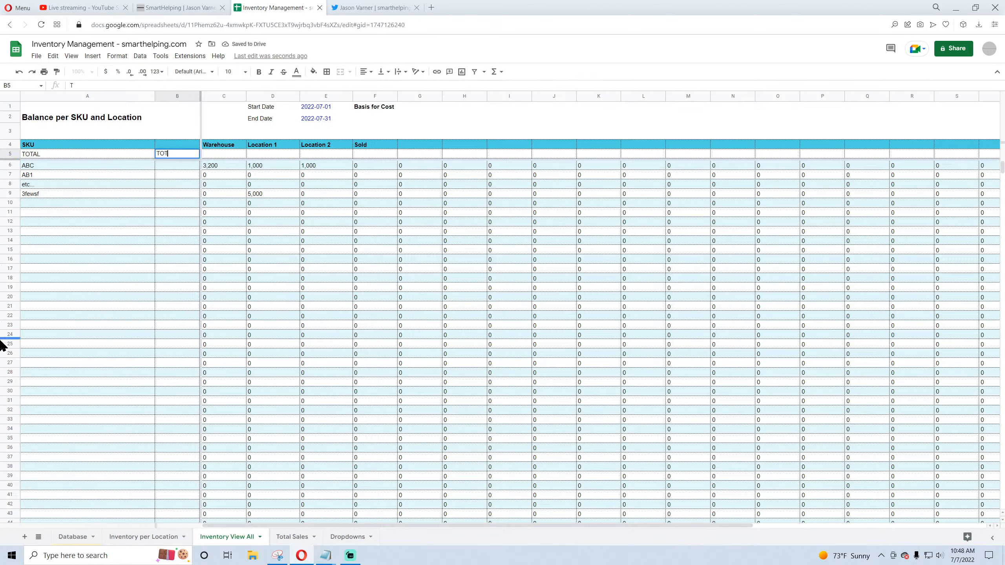
{"action": "key", "text": "Return"}
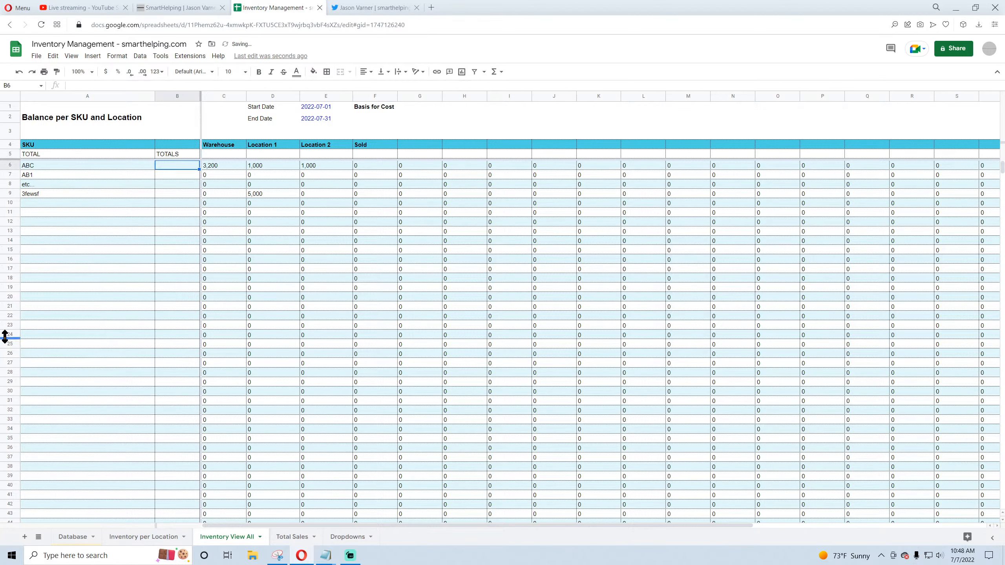
{"action": "left_click", "coordinate": [84, 155]}
{"action": "key", "text": "Delete"}
{"action": "key", "text": "Down"}
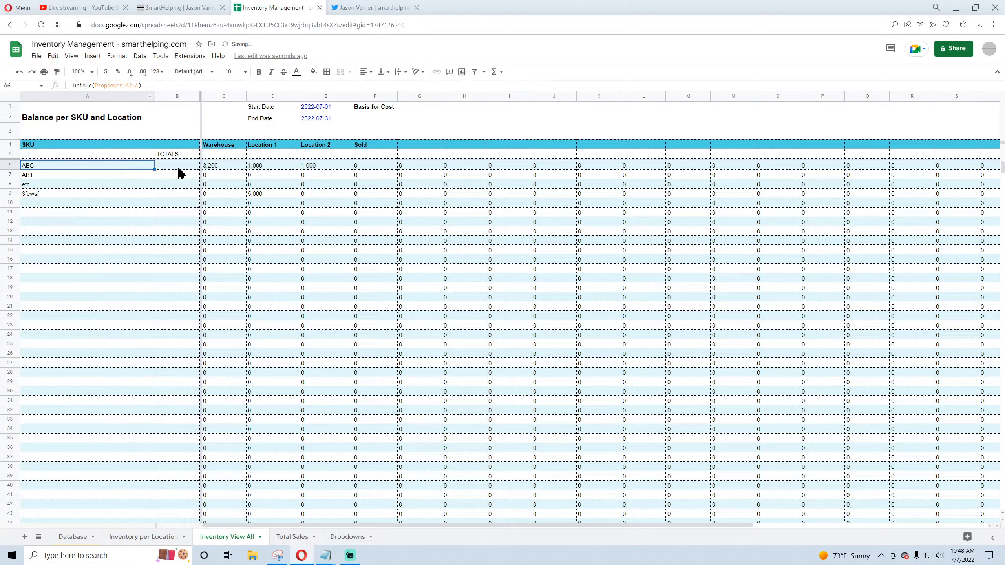
{"action": "left_click", "coordinate": [176, 170]}
Step: Copy the TOTALS label into header cell B4, keeping the header formatting, and clear the label from B5
{"action": "left_click", "coordinate": [175, 154]}
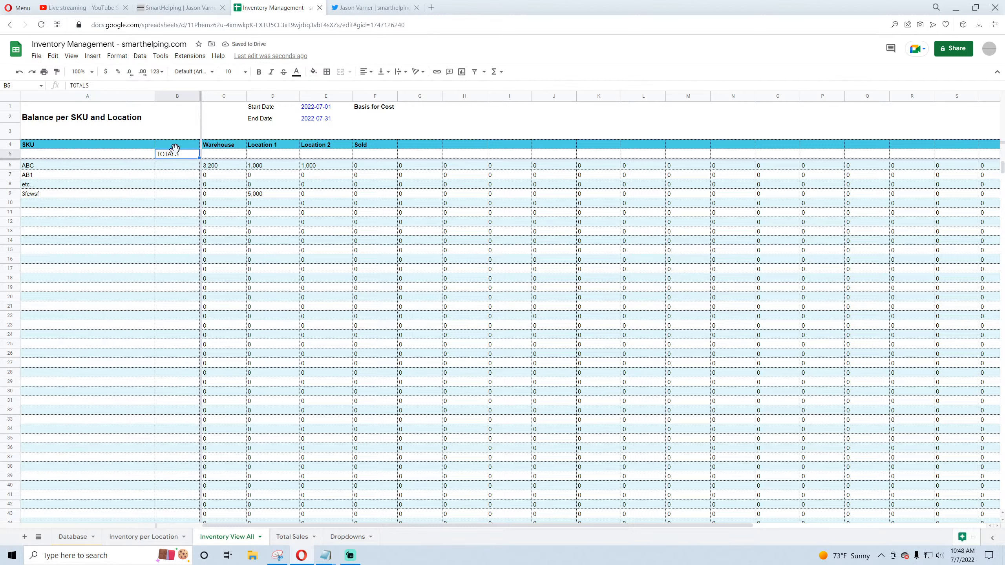
{"action": "right_click", "coordinate": [181, 159]}
{"action": "left_click", "coordinate": [206, 182]}
{"action": "left_click", "coordinate": [180, 148]}
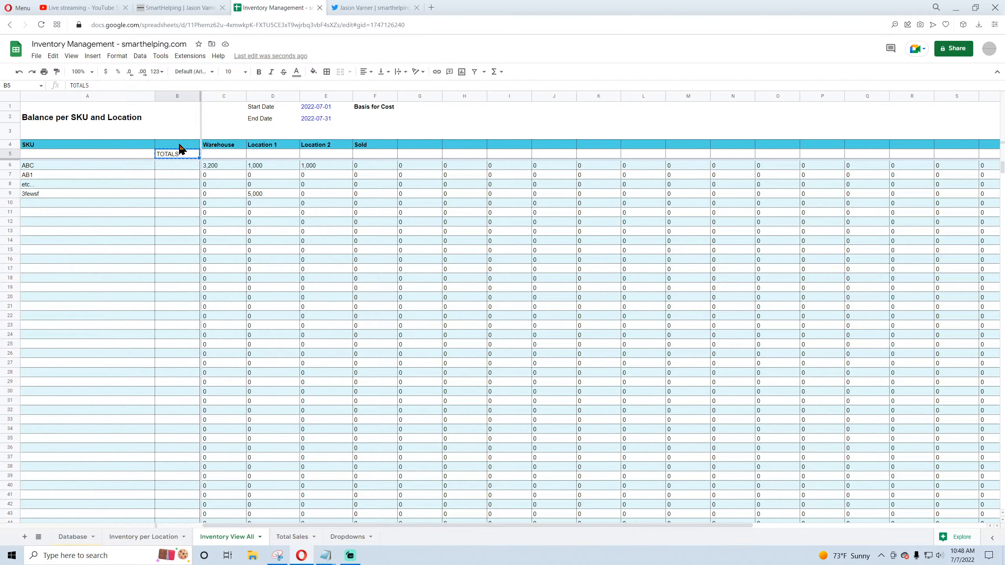
{"action": "right_click", "coordinate": [180, 147]}
{"action": "left_click", "coordinate": [348, 199]}
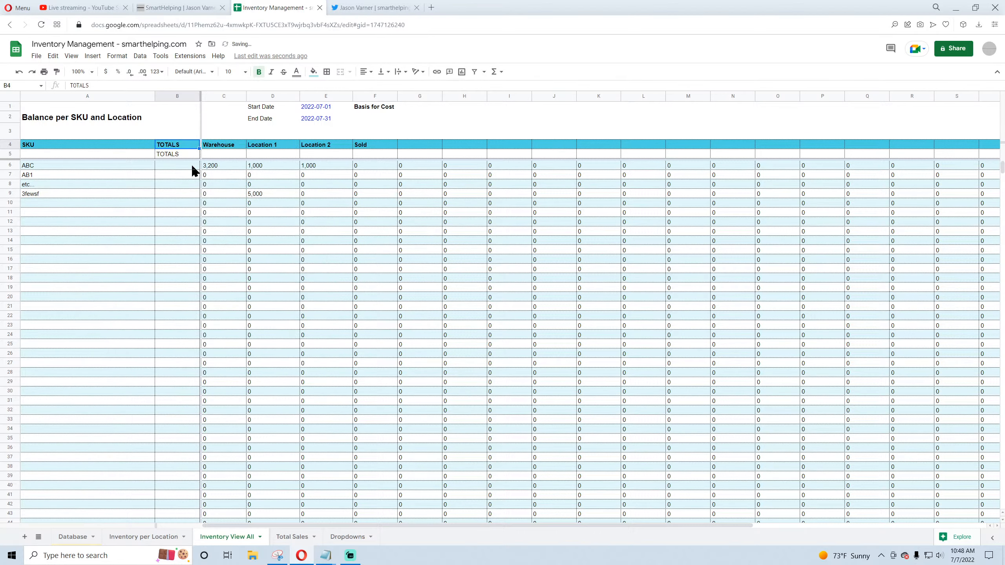
{"action": "left_click", "coordinate": [186, 155]}
{"action": "key", "text": "Delete"}
{"action": "key", "text": "Down"}
Step: Examine the empty totals row under the location headers and the TOTALS column beside the SKUs
{"action": "mouse_move", "coordinate": [232, 158]}
{"action": "left_mouse_down"}
{"action": "mouse_move", "coordinate": [301, 157]}
{"action": "mouse_move", "coordinate": [230, 155]}
{"action": "left_mouse_up"}
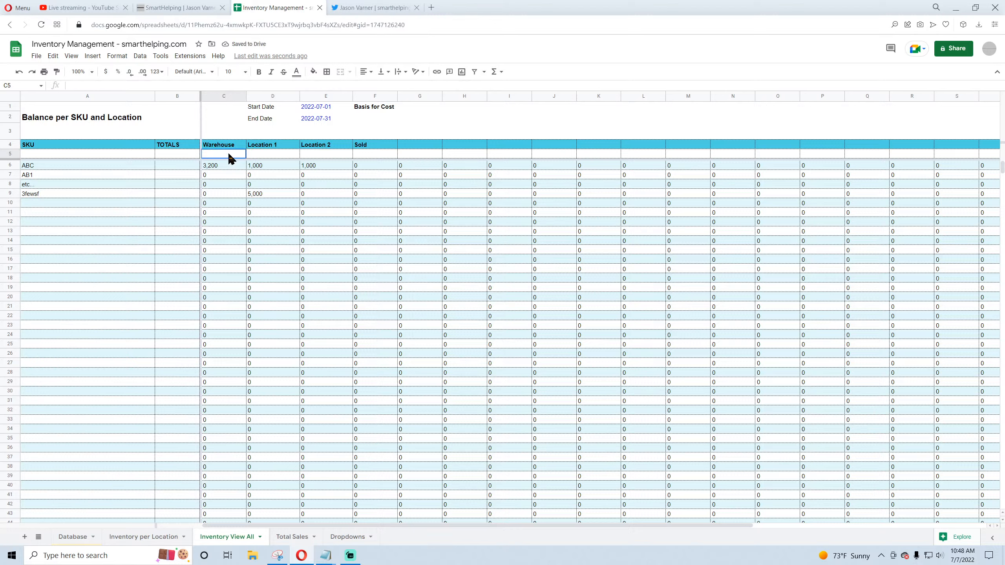
{"action": "left_click", "coordinate": [269, 153]}
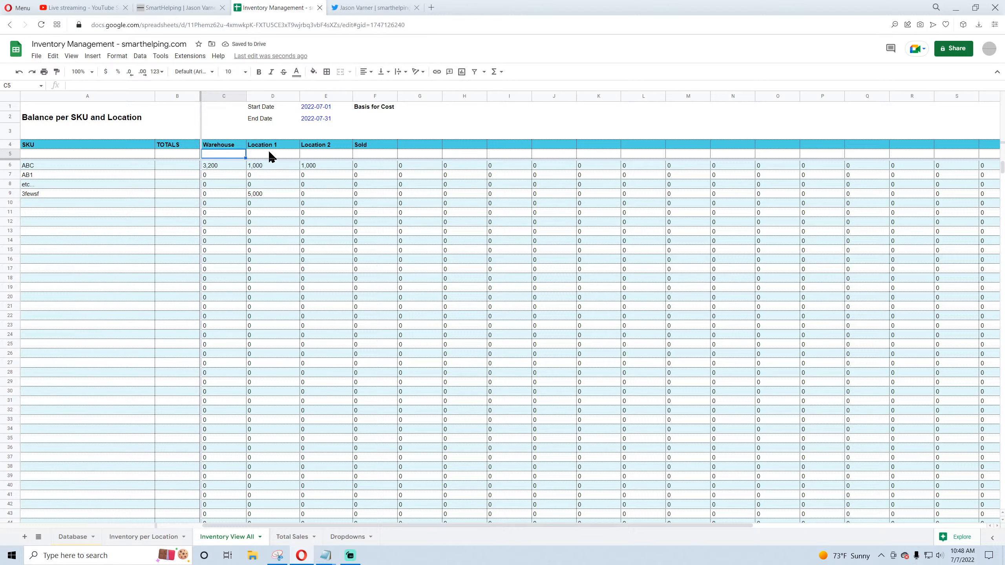
{"action": "left_click", "coordinate": [332, 155]}
{"action": "left_click", "coordinate": [380, 156]}
{"action": "left_click", "coordinate": [168, 172]}
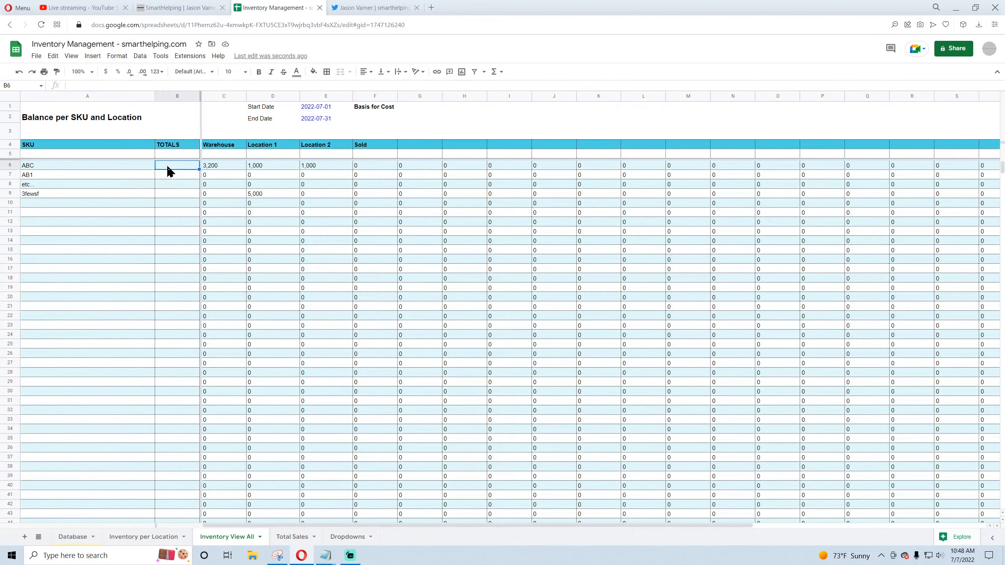
{"action": "key", "text": "Down"}
{"action": "key", "text": "Down"}
{"action": "key", "text": "Down"}
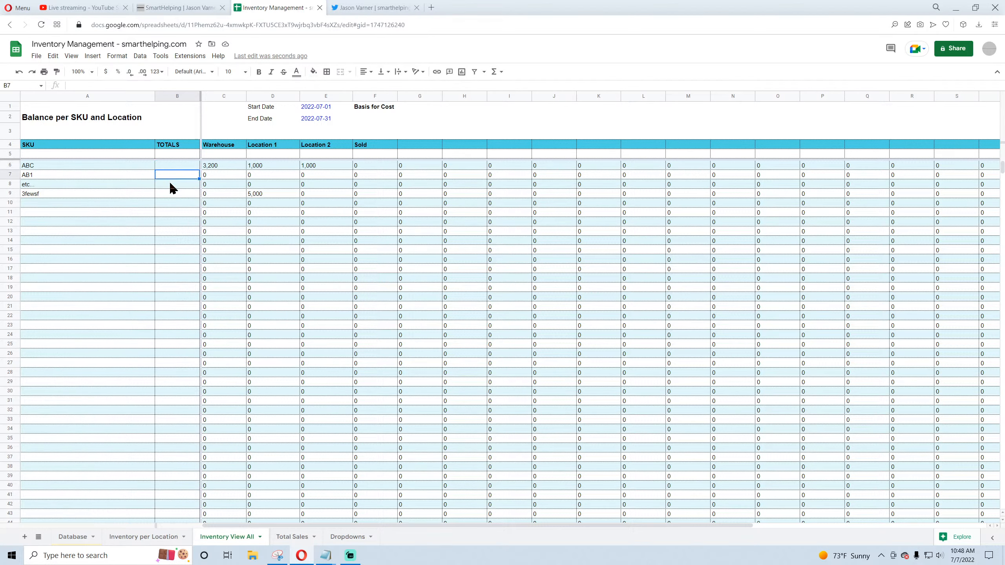
{"action": "left_click", "coordinate": [57, 173]}
{"action": "left_click", "coordinate": [51, 197]}
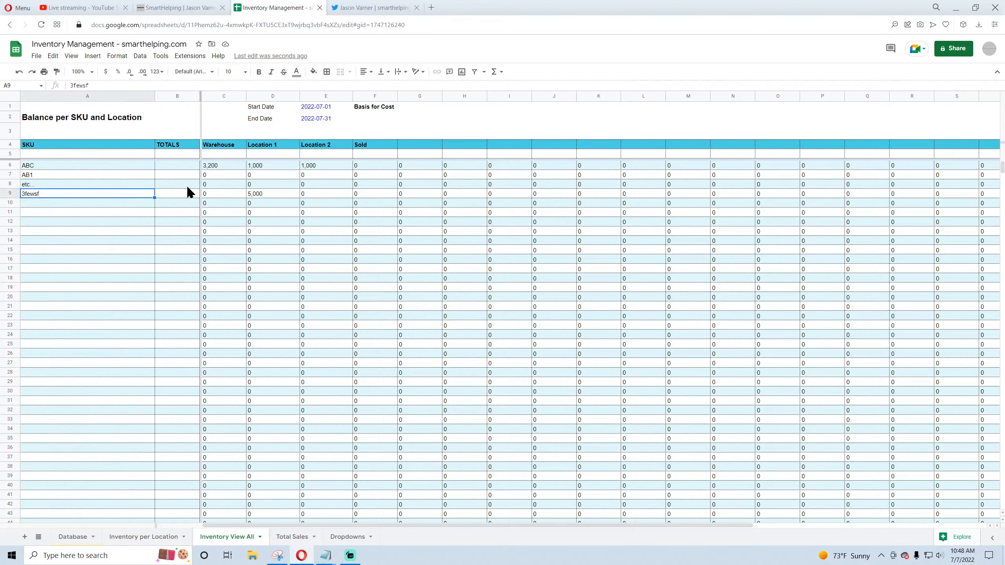
{"action": "left_click_drag", "start_coordinate": [175, 169], "coordinate": [175, 273]}
{"action": "left_click", "coordinate": [175, 156]}
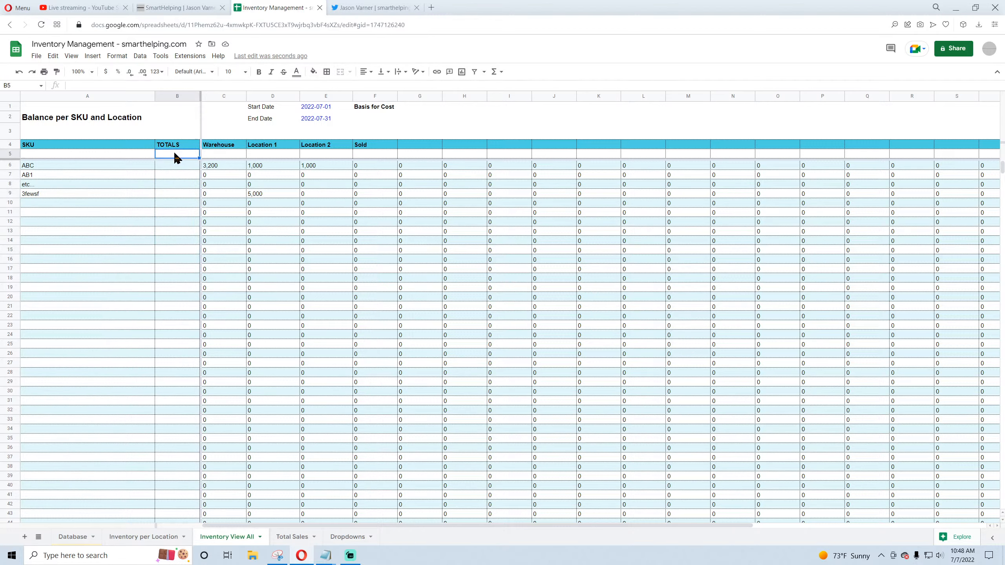
Step: Examine the Basis for Cost cell and the empty cells directly above the location headers
{"action": "left_click", "coordinate": [370, 108]}
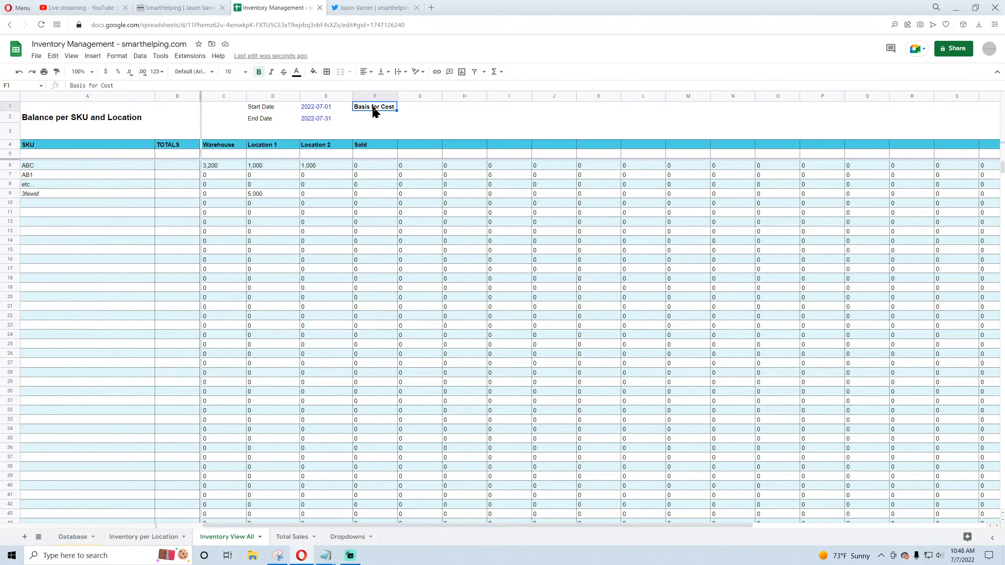
{"action": "left_click", "coordinate": [220, 134]}
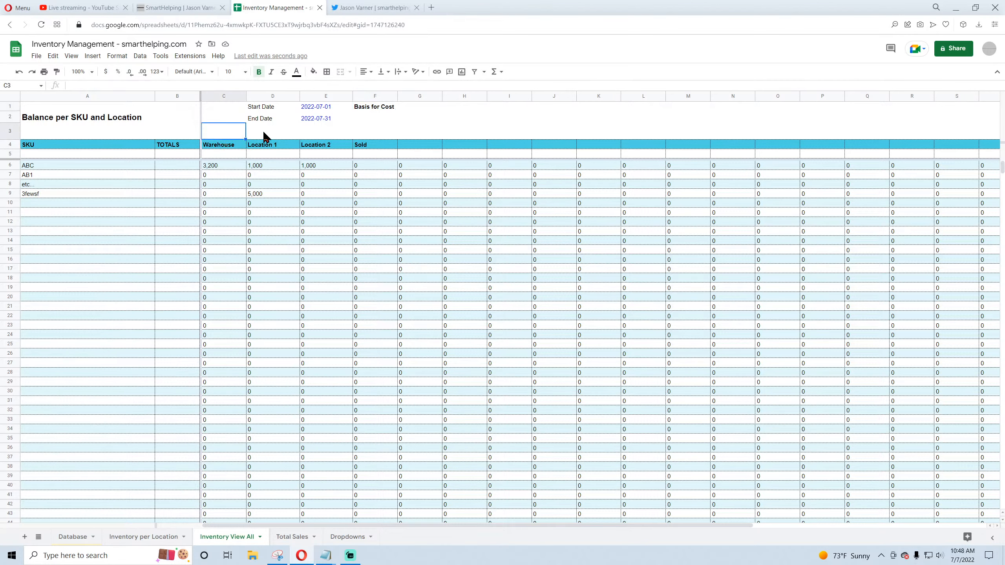
{"action": "left_click", "coordinate": [262, 133]}
{"action": "left_click", "coordinate": [238, 133]}
{"action": "left_click", "coordinate": [261, 133]}
{"action": "left_click", "coordinate": [324, 133]}
{"action": "left_click", "coordinate": [376, 132]}
{"action": "left_click", "coordinate": [232, 135]}
Step: Copy the Weighted Average Cost per Unit formula text from F2 of Inventory per Location and return to Inventory View All
{"action": "left_click", "coordinate": [162, 537]}
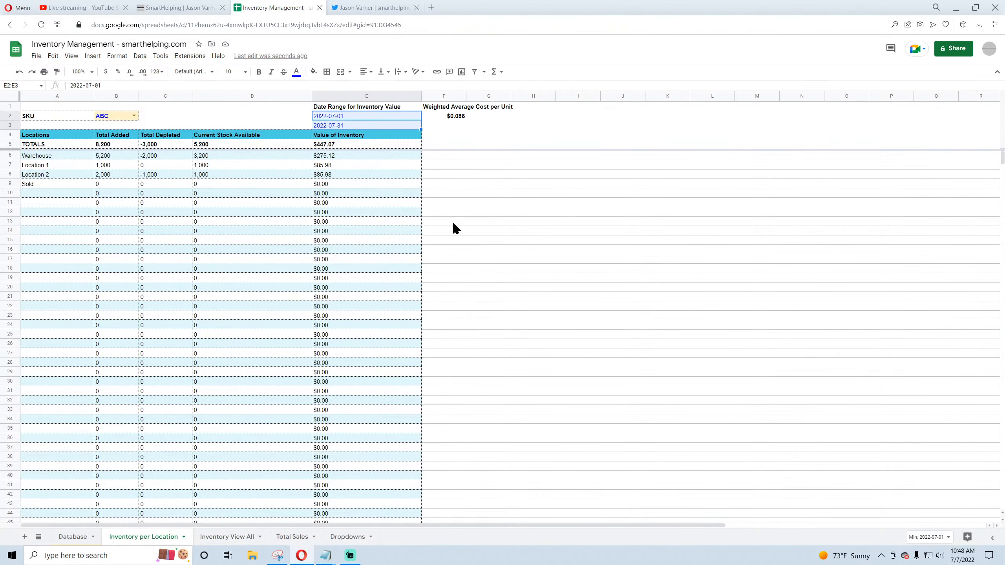
{"action": "left_click", "coordinate": [452, 116]}
{"action": "left_click_drag", "start_coordinate": [697, 86], "coordinate": [71, 85]}
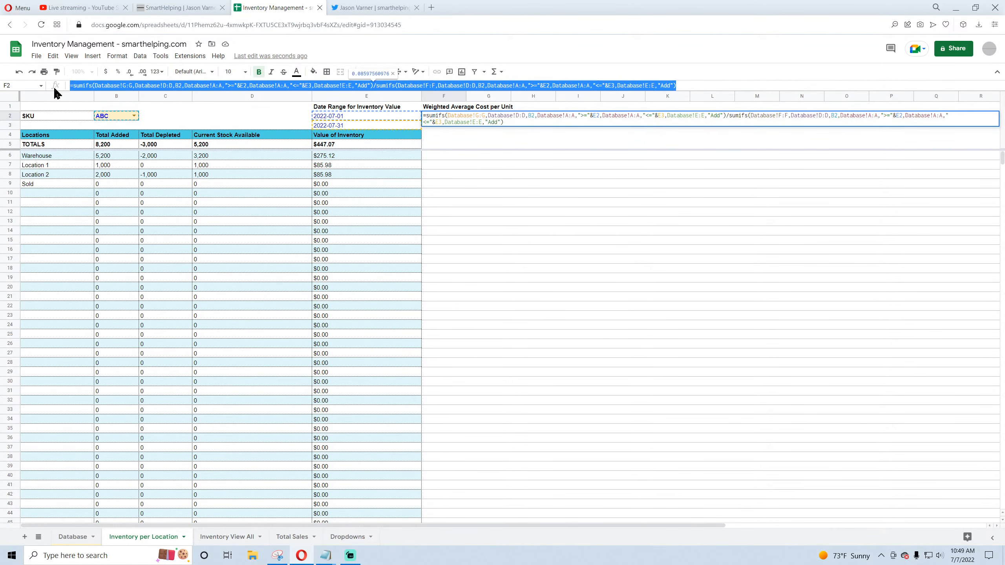
{"action": "right_click", "coordinate": [90, 86]}
{"action": "left_click", "coordinate": [117, 128]}
{"action": "key", "text": "Escape"}
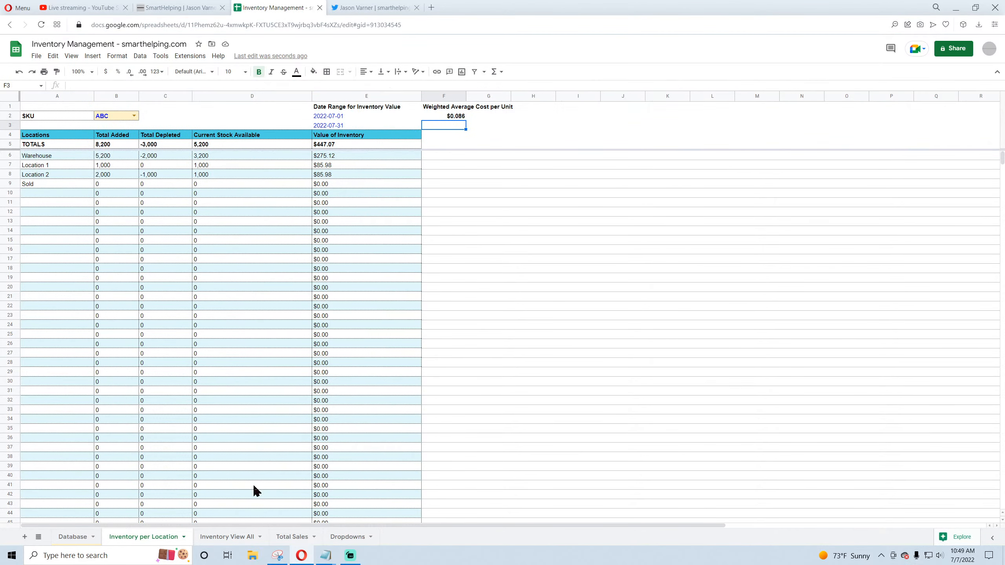
{"action": "left_click", "coordinate": [238, 537]}
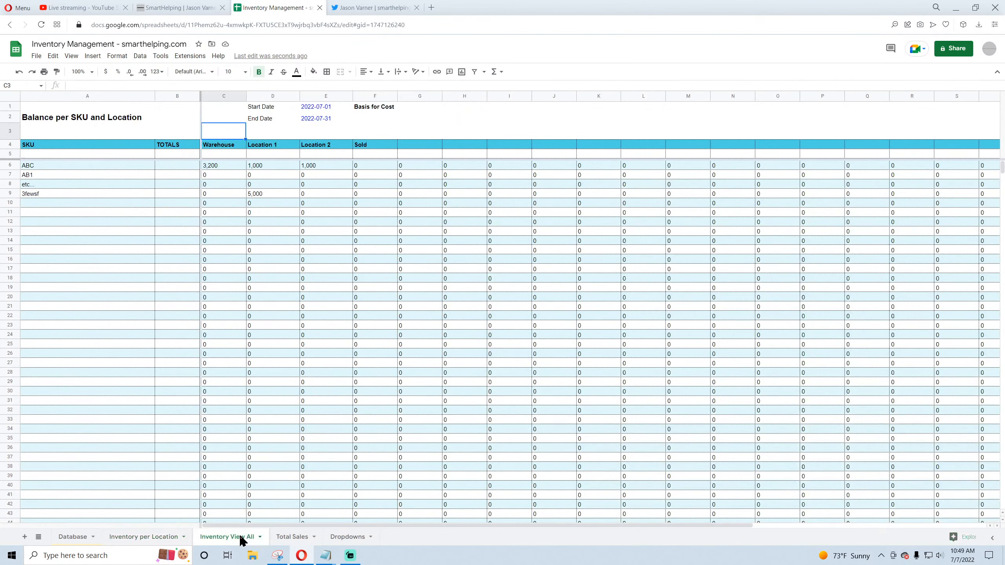
Step: Try a black border around cell F2 beneath the Basis for Cost label
{"action": "left_click", "coordinate": [372, 118]}
{"action": "left_click", "coordinate": [327, 72]}
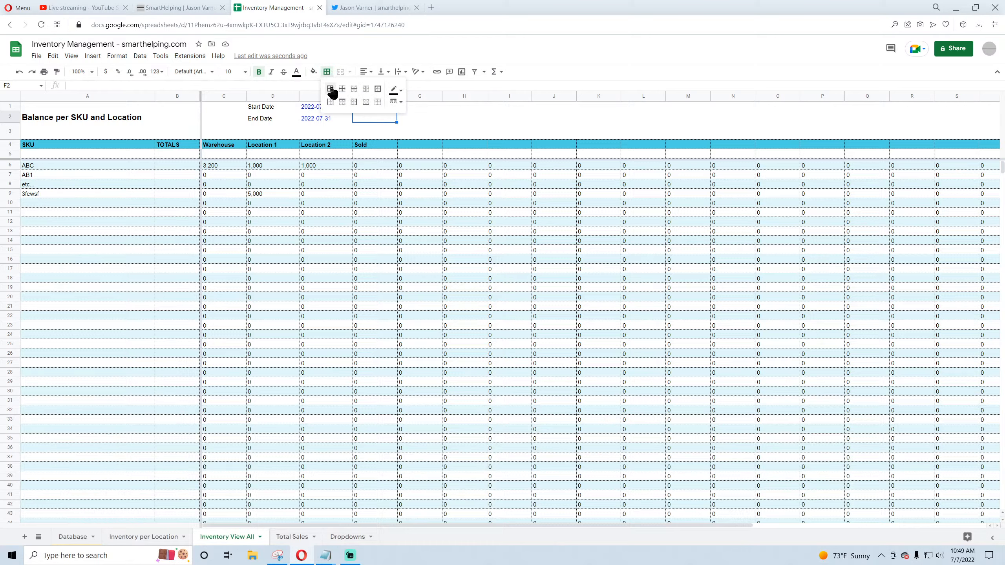
{"action": "left_click", "coordinate": [396, 102]}
{"action": "left_click", "coordinate": [417, 135]}
{"action": "left_click", "coordinate": [478, 118]}
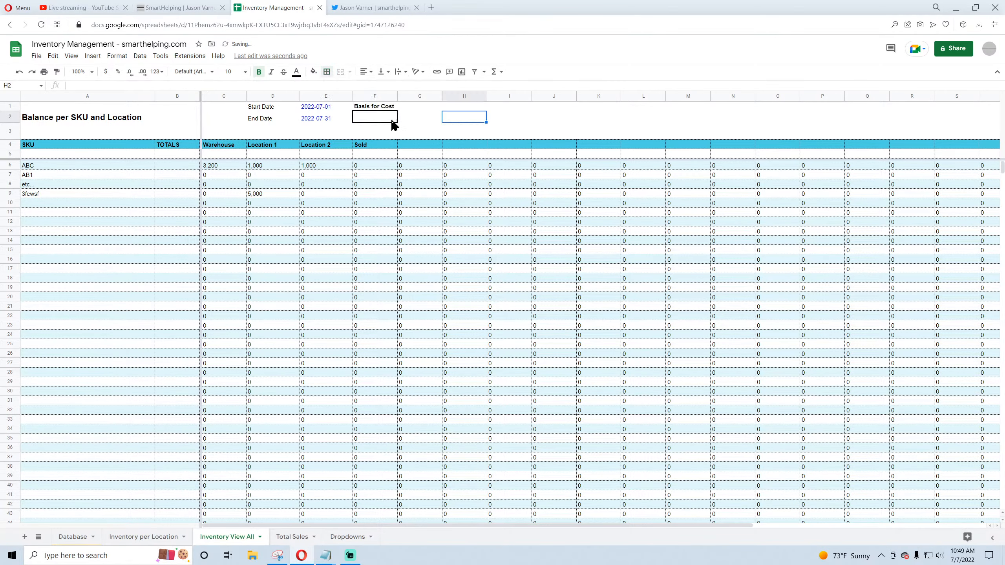
Step: Try the copied weighted average cost formula in F2, then undo the entry and the cell's border
{"action": "left_click", "coordinate": [382, 120]}
{"action": "left_click", "coordinate": [286, 83]}
{"action": "right_click", "coordinate": [286, 84]}
{"action": "left_click", "coordinate": [314, 154]}
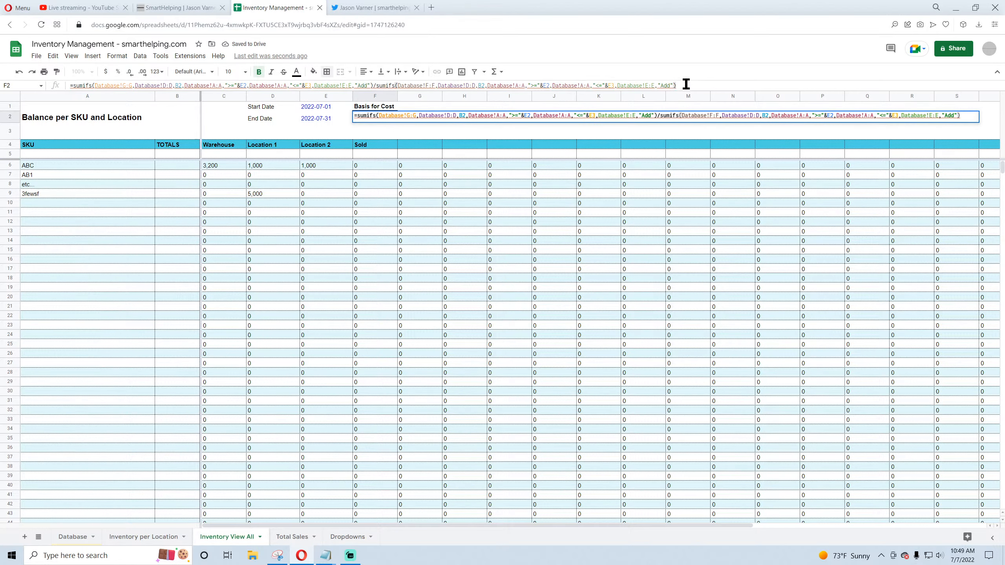
{"action": "key", "text": "Return"}
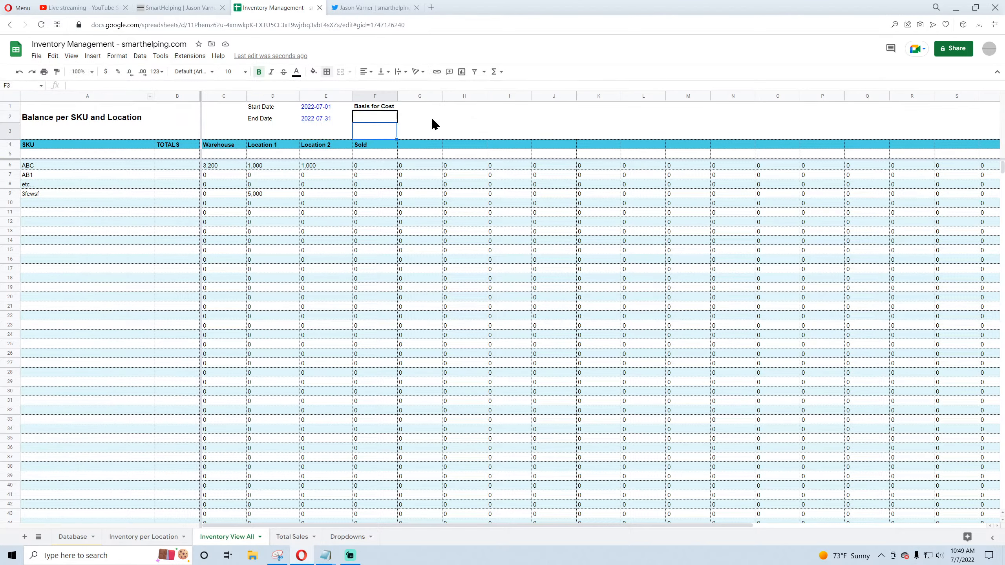
{"action": "left_click", "coordinate": [18, 72]}
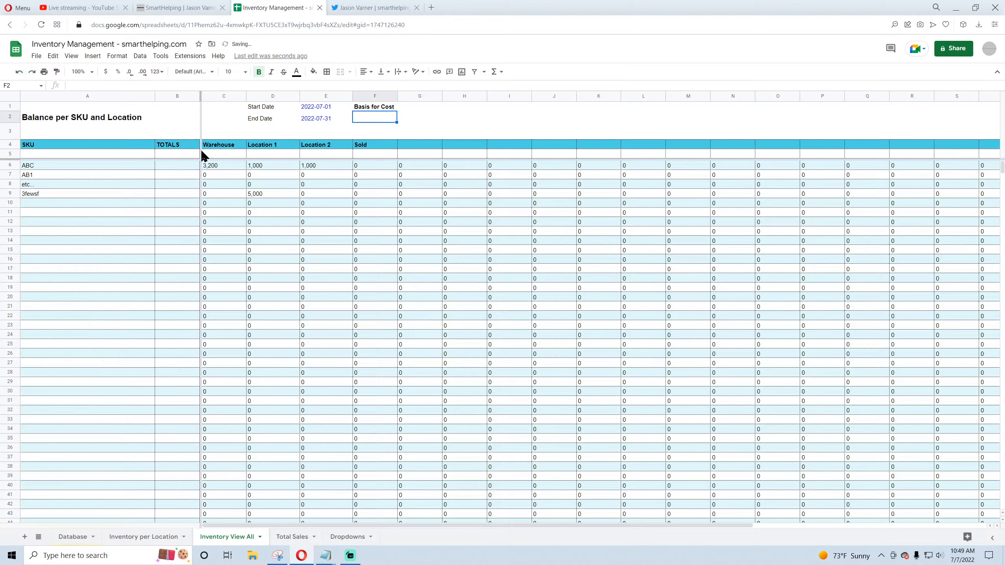
Step: Paste the copied weighted average cost formula into C3 above the Warehouse header
{"action": "left_click", "coordinate": [222, 130]}
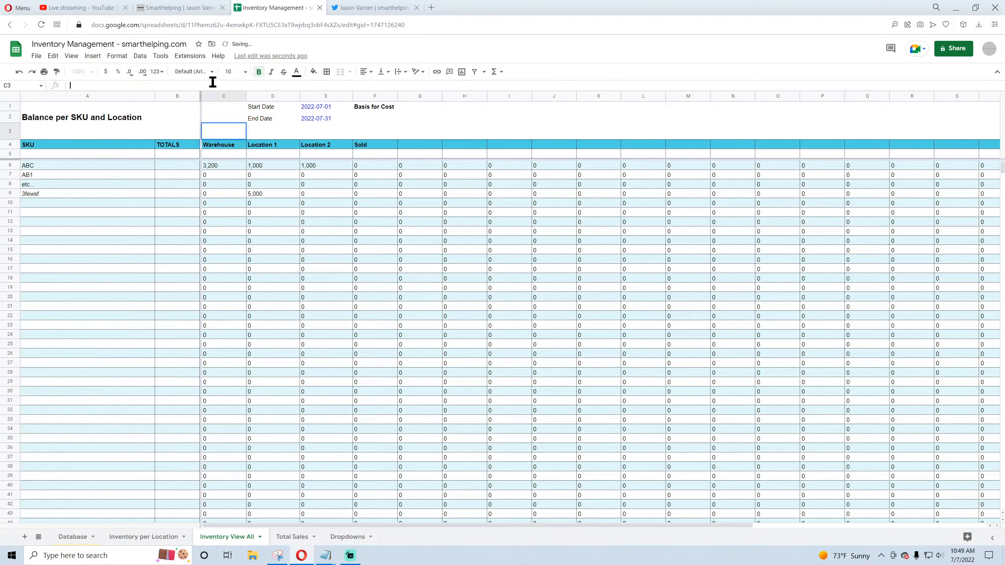
{"action": "right_click", "coordinate": [213, 84]}
{"action": "left_click", "coordinate": [240, 150]}
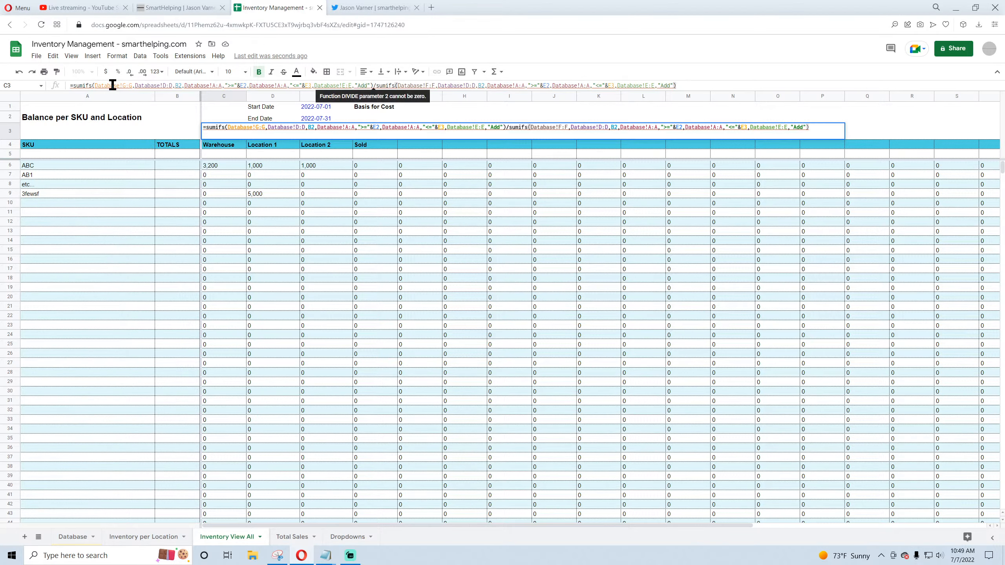
{"action": "key", "text": "Return"}
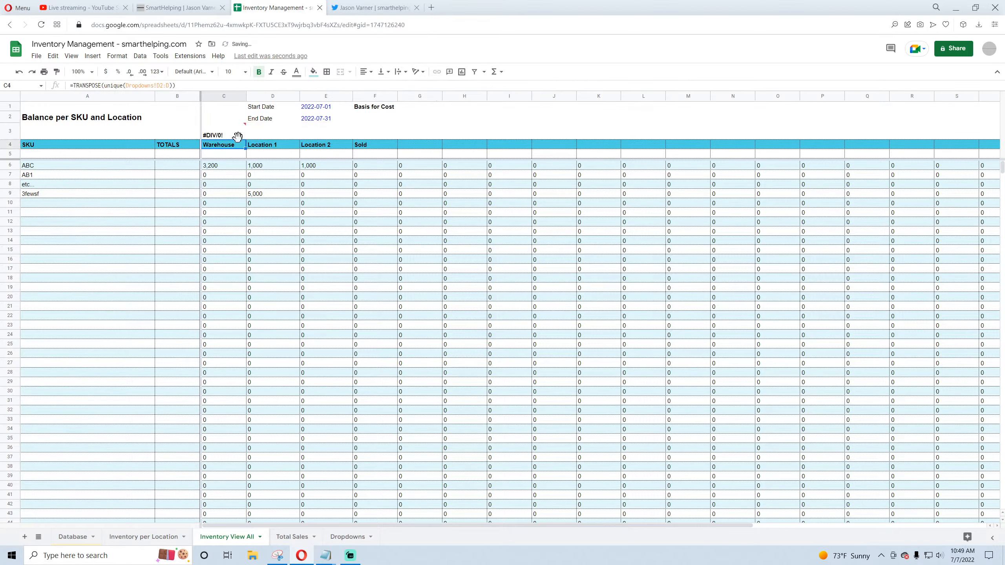
Step: Look over the Database and Total Sales sheets and inspect which cells the formula in C3 references
{"action": "left_click", "coordinate": [235, 135]}
{"action": "left_click", "coordinate": [72, 536]}
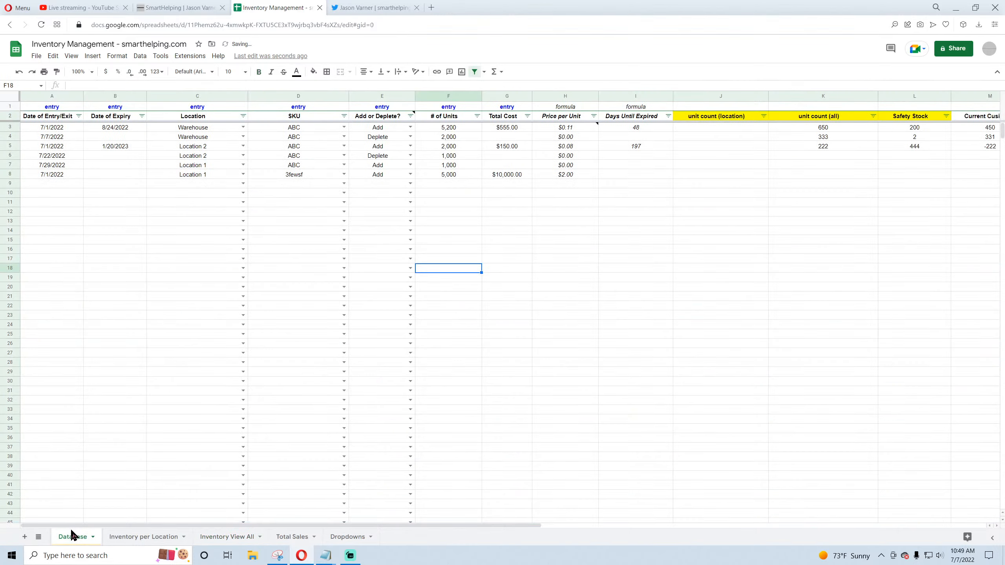
{"action": "left_click", "coordinate": [292, 536]}
{"action": "left_click", "coordinate": [232, 536]}
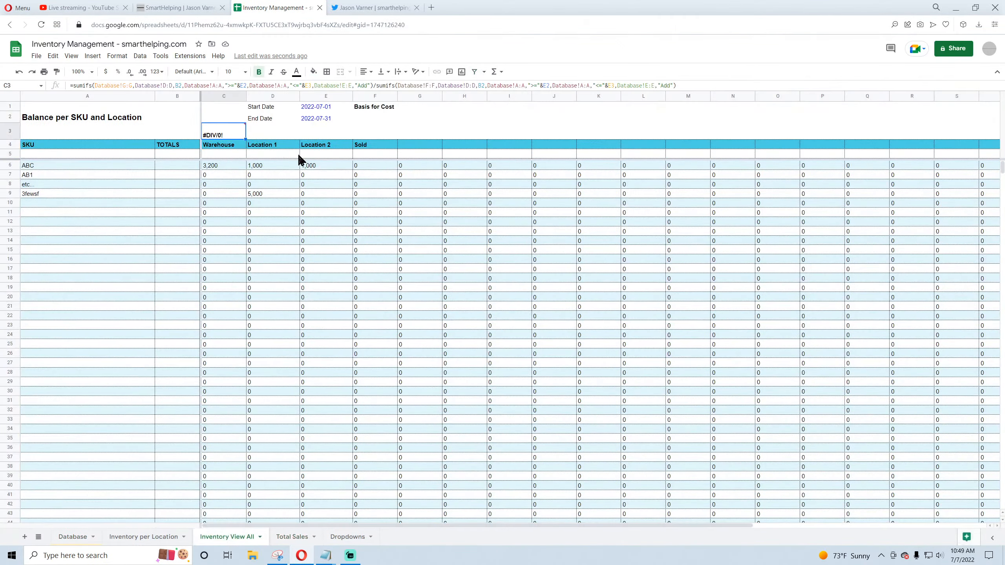
{"action": "double_click", "coordinate": [225, 136]}
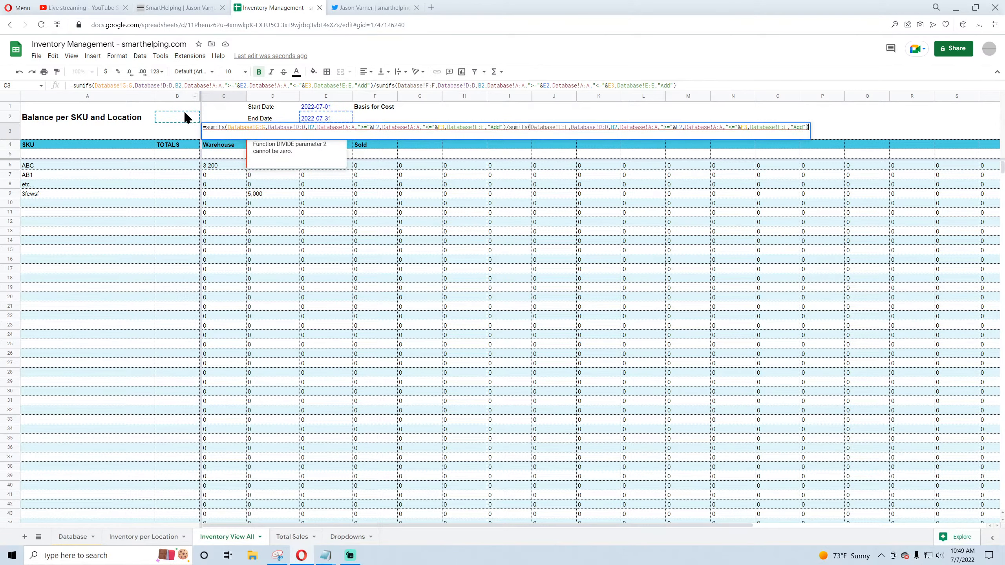
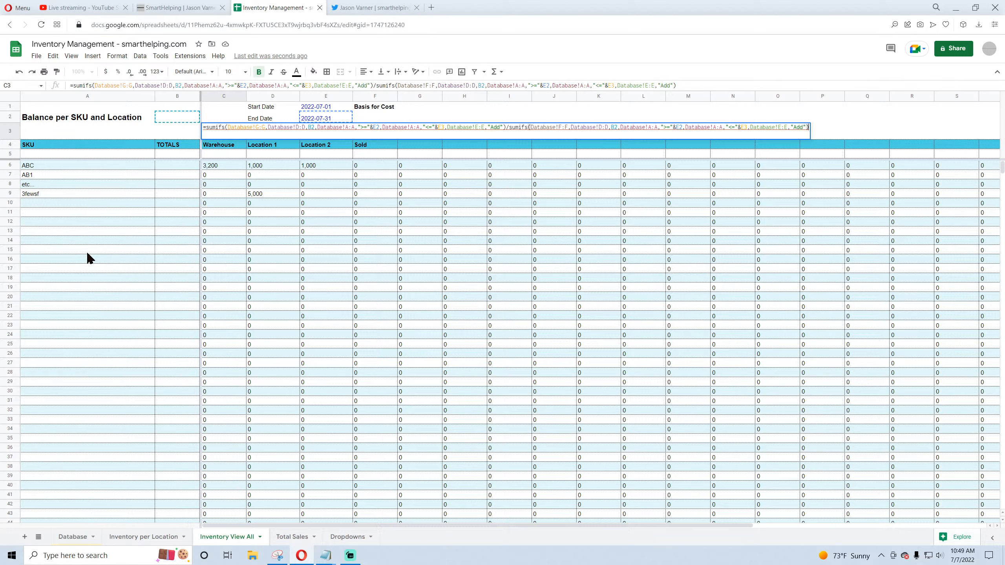
{"action": "key", "text": "Return"}
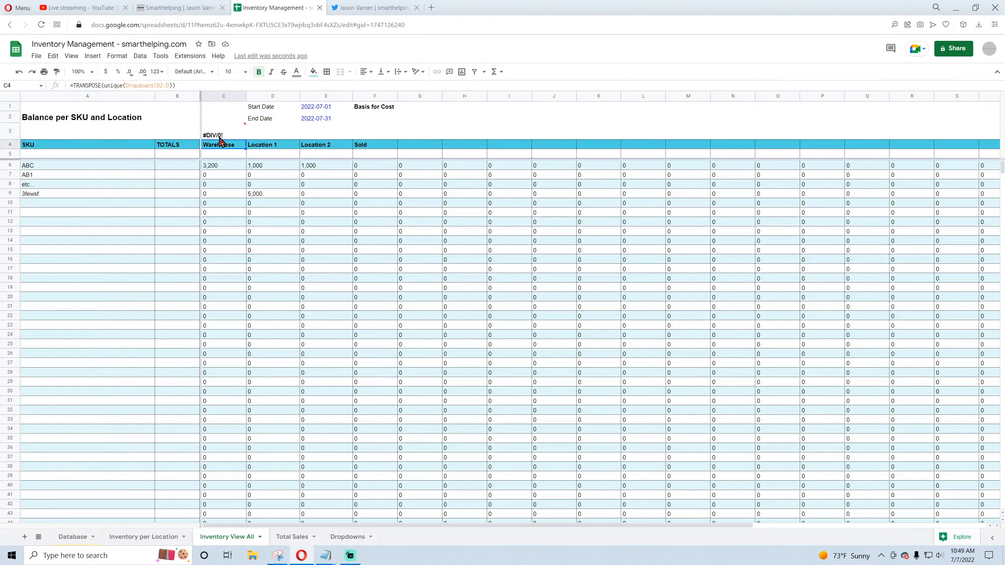
Step: Insert a column between SKU and TOTALS and give it the header Cost per Unit
{"action": "right_click", "coordinate": [175, 98]}
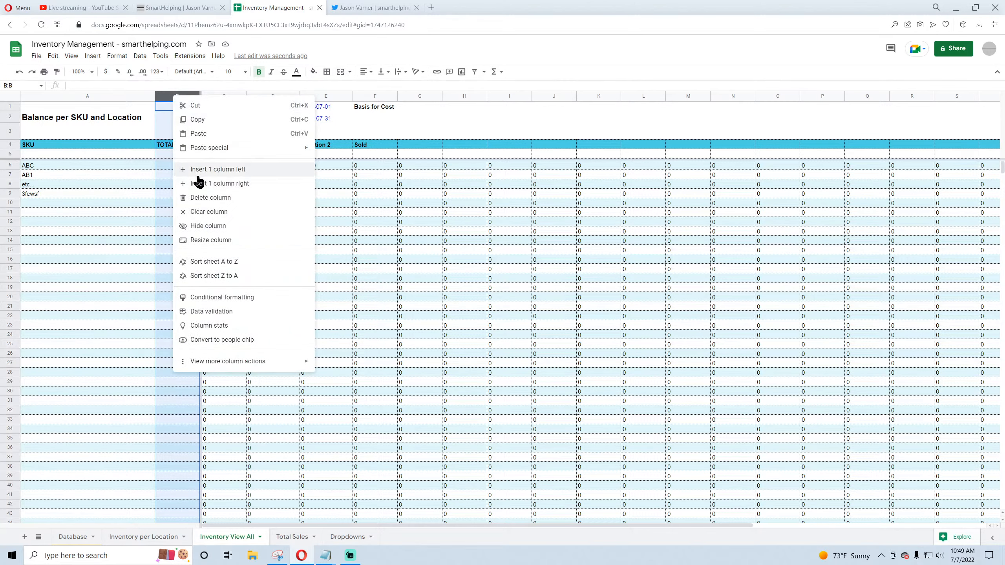
{"action": "left_click", "coordinate": [200, 170]}
{"action": "left_click", "coordinate": [174, 147]}
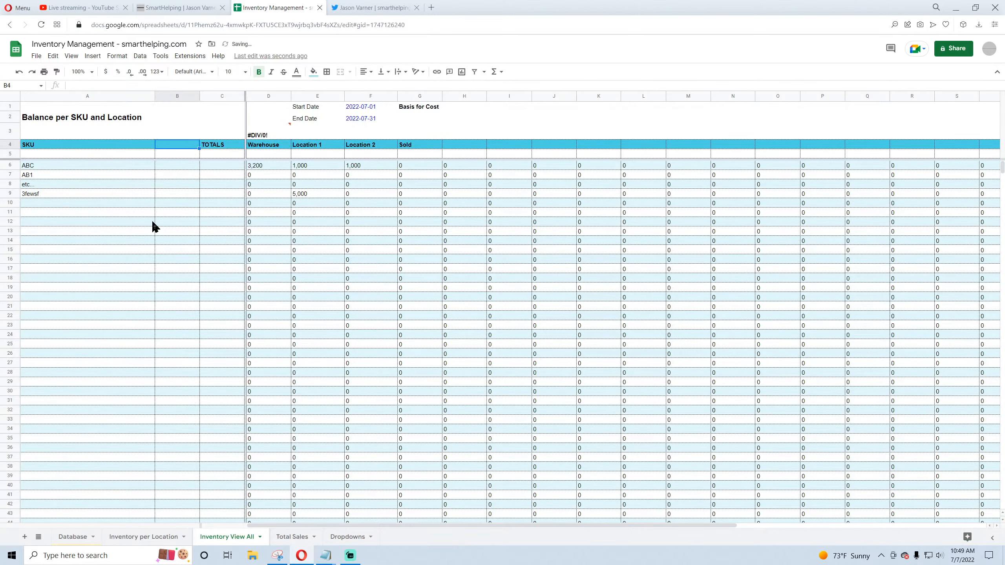
{"action": "type", "text": "Cost per Unit"}
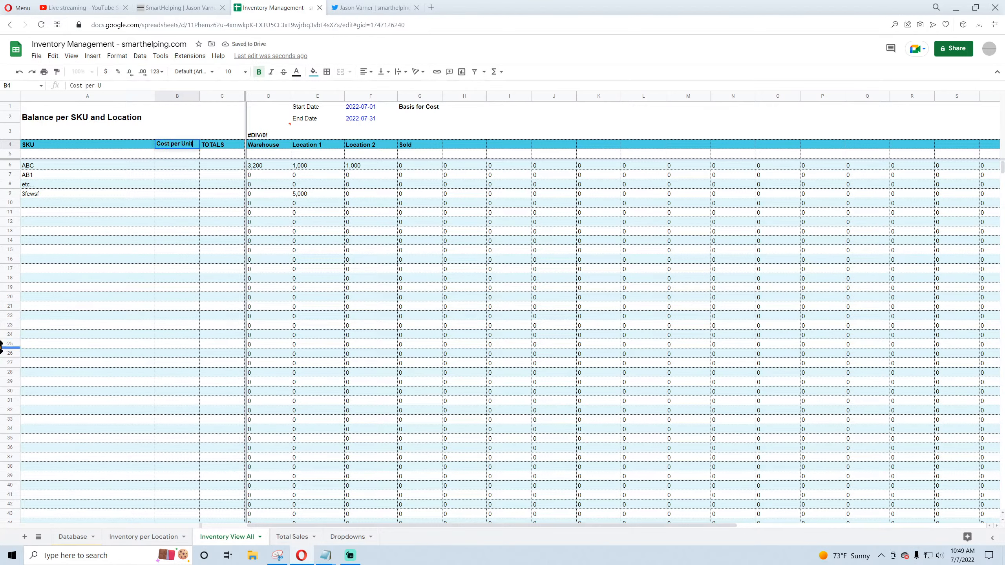
{"action": "key", "text": "Return"}
Step: Copy the formula text from D3 and paste it into B6, the Cost per Unit cell for SKU ABC
{"action": "left_click", "coordinate": [272, 133]}
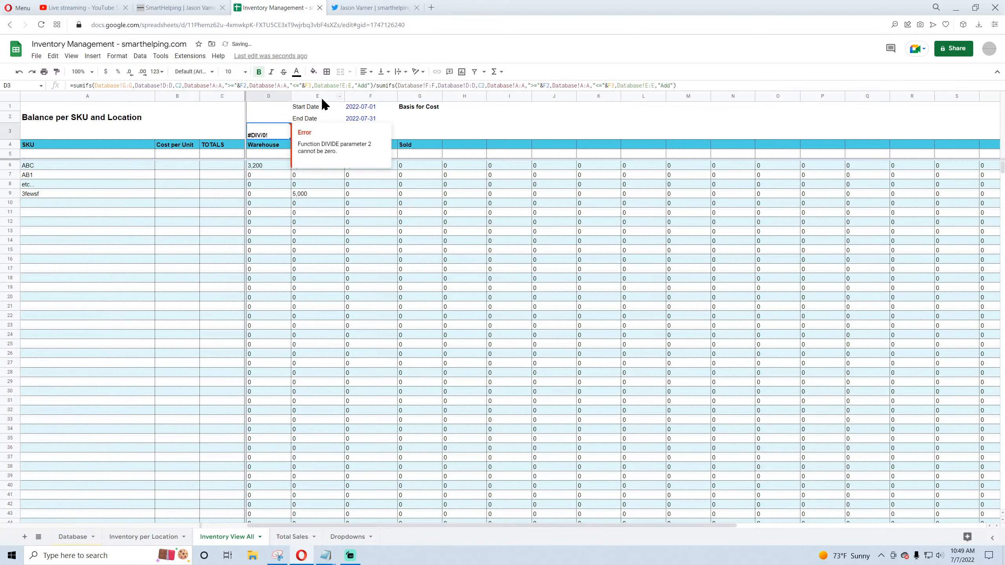
{"action": "left_click_drag", "start_coordinate": [700, 85], "coordinate": [71, 86]}
{"action": "right_click", "coordinate": [128, 85]}
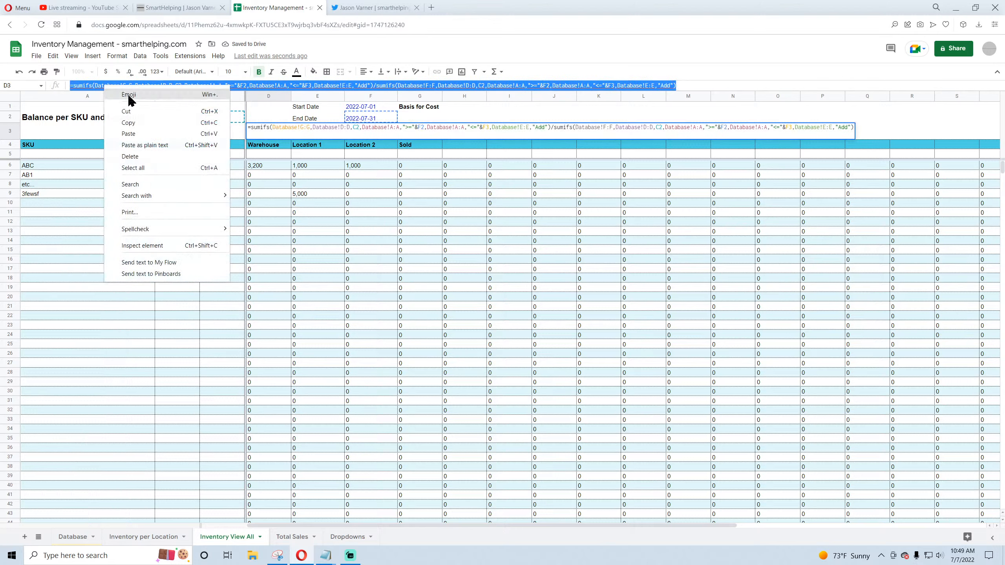
{"action": "left_click", "coordinate": [131, 118]}
{"action": "key", "text": "Escape"}
{"action": "left_click", "coordinate": [253, 146]}
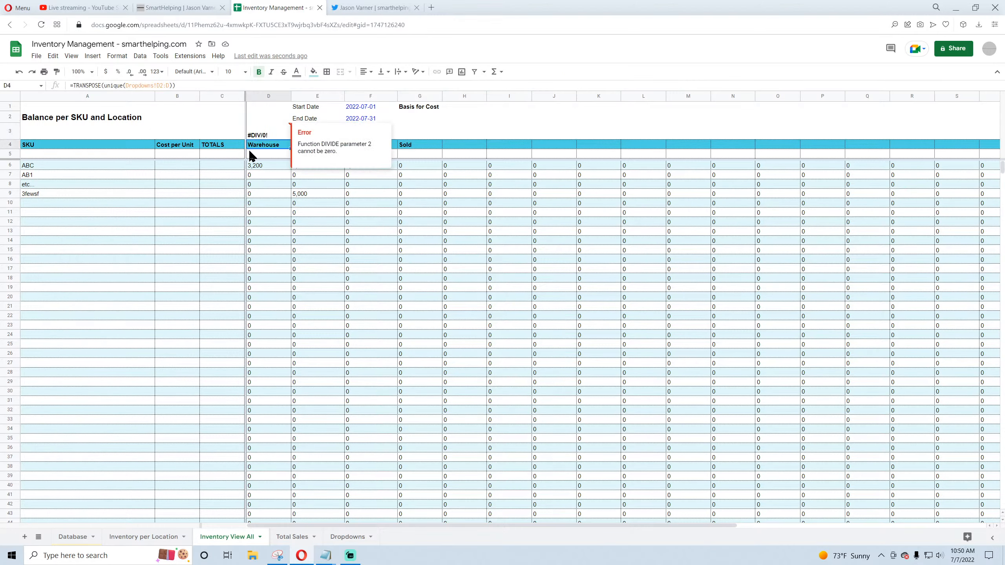
{"action": "left_click", "coordinate": [176, 167]}
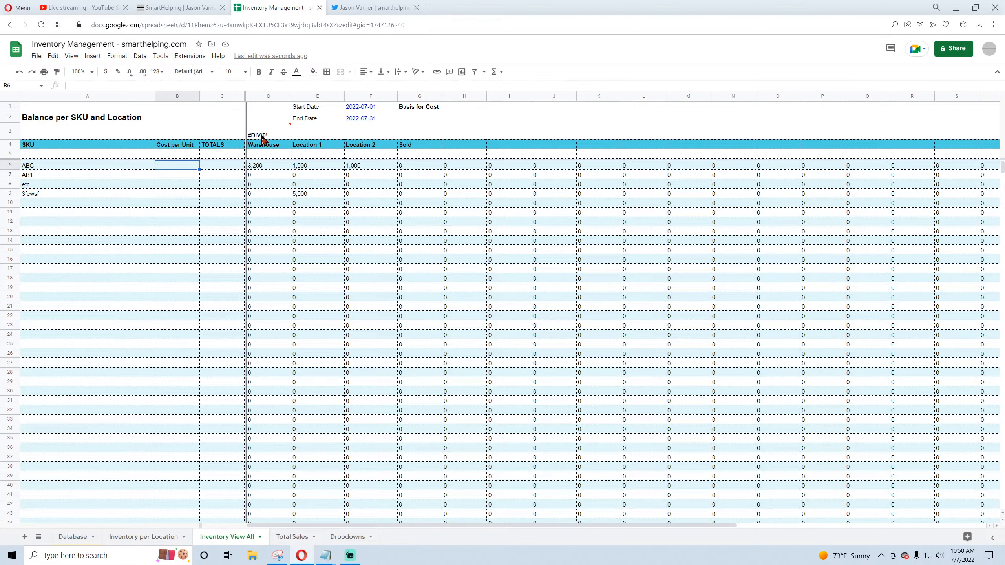
{"action": "right_click", "coordinate": [180, 85]}
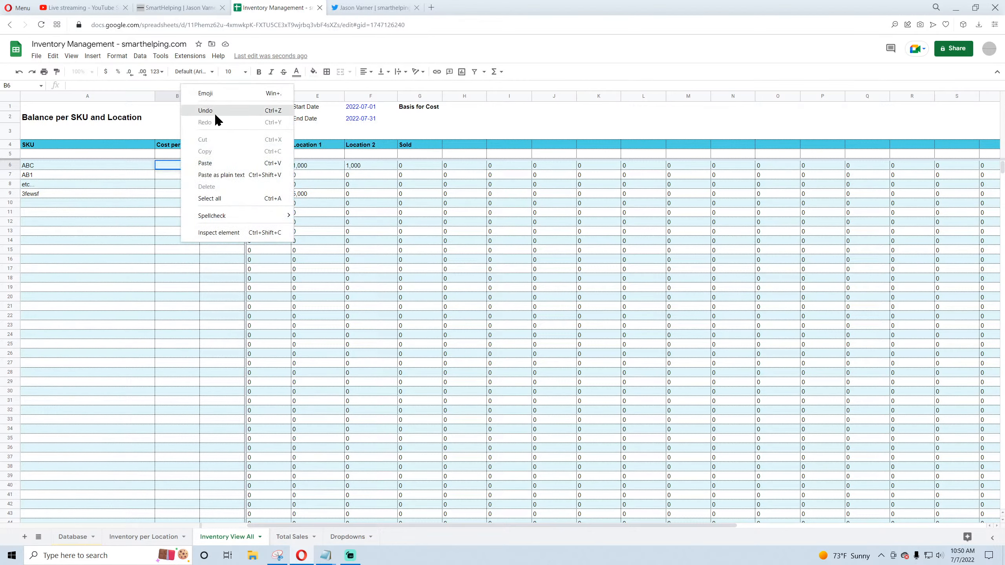
{"action": "left_click", "coordinate": [206, 163]}
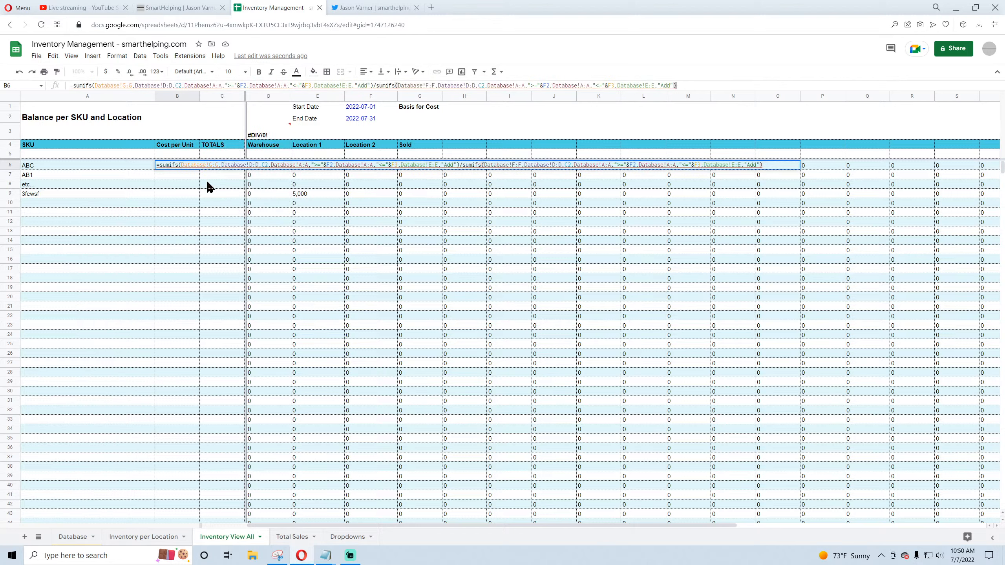
Step: Set the SKU criterion in the first SUMIFS of the B6 formula to $A6, locking its column
{"action": "left_click", "coordinate": [181, 84]}
{"action": "left_click", "coordinate": [45, 170]}
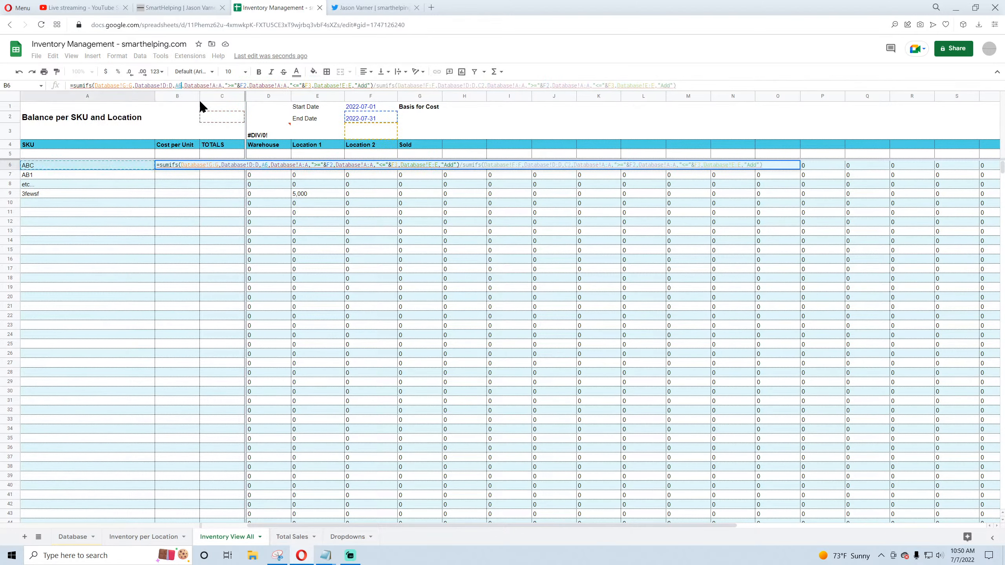
{"action": "left_click", "coordinate": [176, 85]}
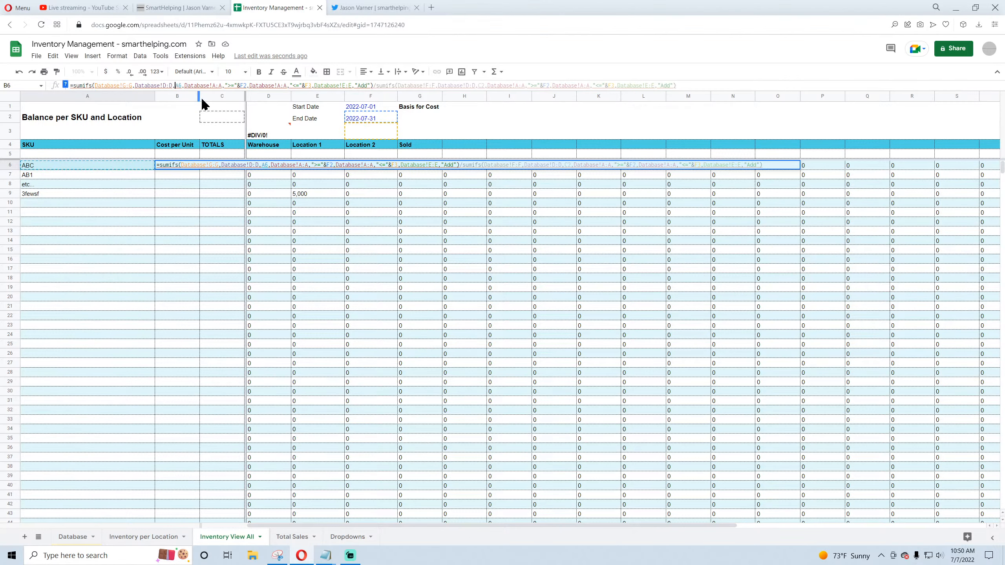
{"action": "type", "text": "$"}
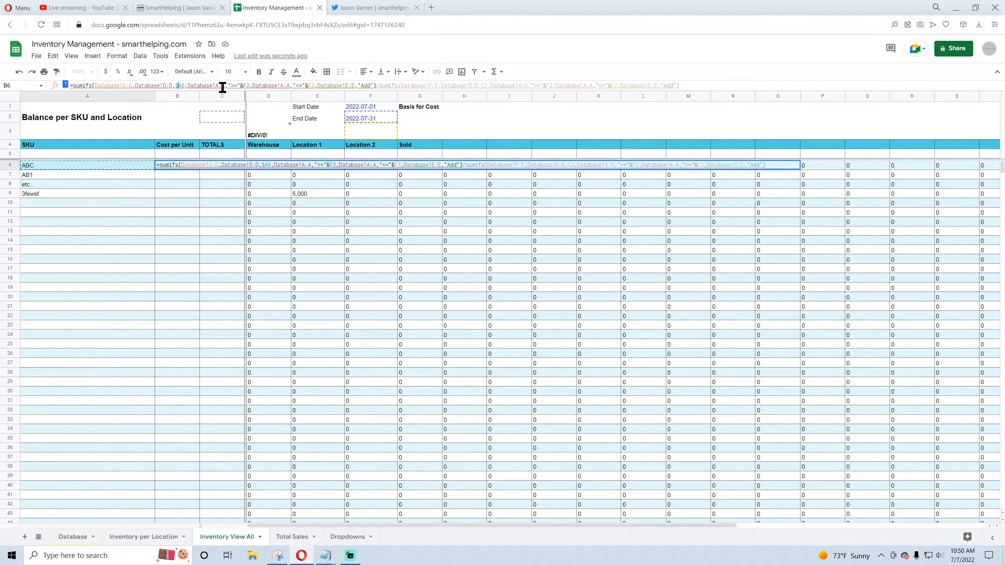
Step: Point the first SUMIFS in B6 to start date F1 and end date F2 in its date criteria
{"action": "left_click", "coordinate": [249, 85]}
{"action": "key", "text": "BackSpace"}
{"action": "key", "text": "BackSpace"}
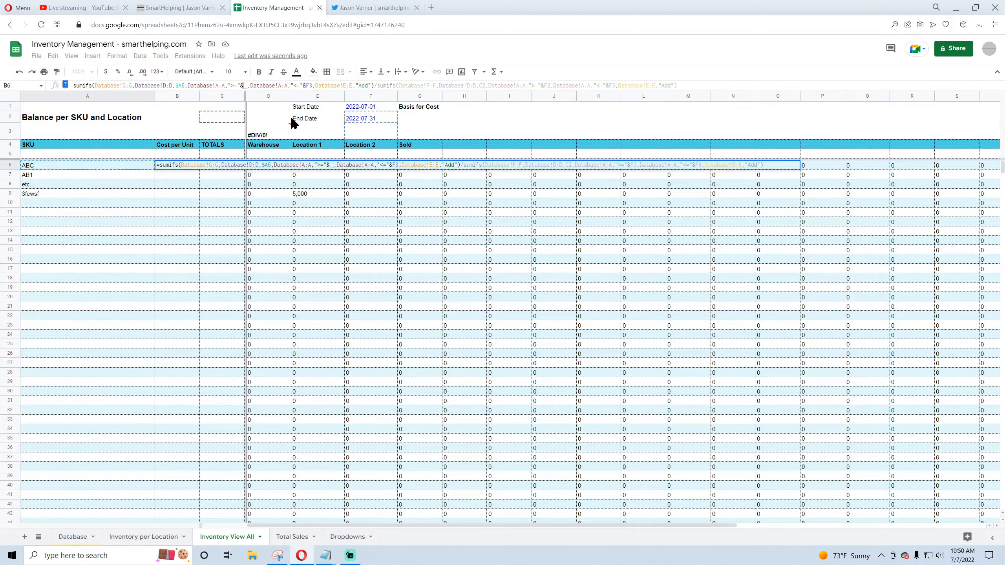
{"action": "left_click", "coordinate": [372, 107]}
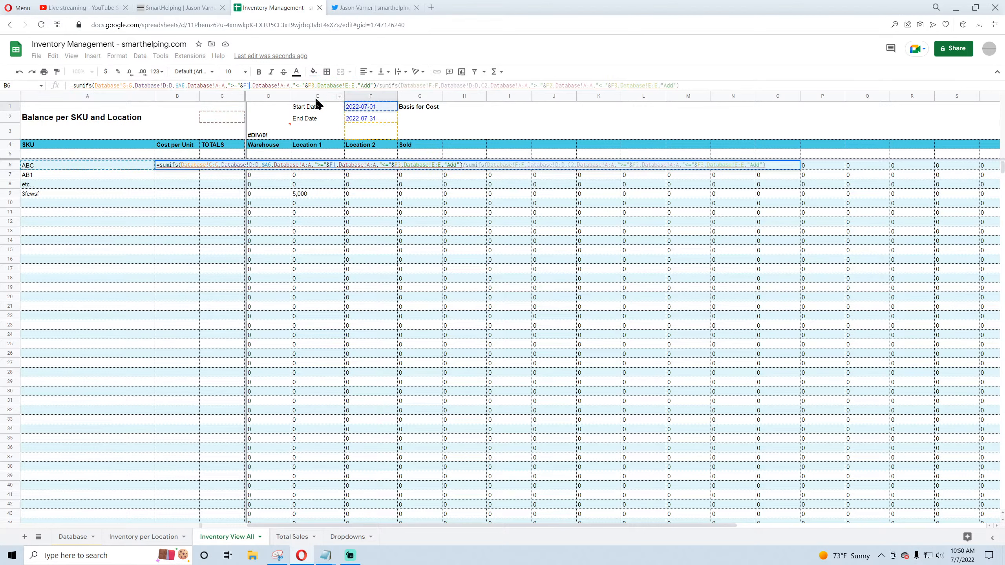
{"action": "left_click", "coordinate": [315, 85]}
{"action": "key", "text": "BackSpace"}
{"action": "key", "text": "BackSpace"}
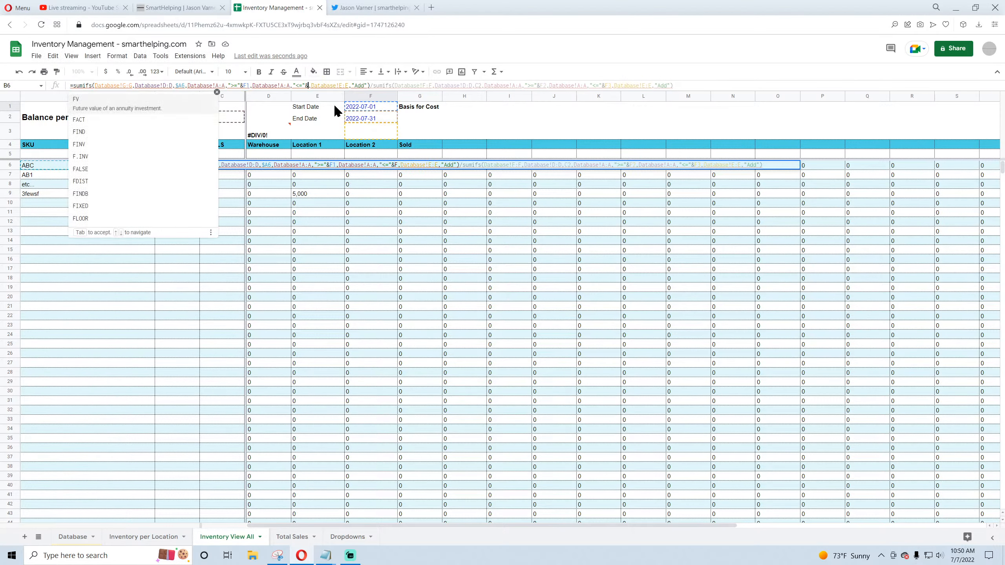
{"action": "left_click", "coordinate": [364, 119]}
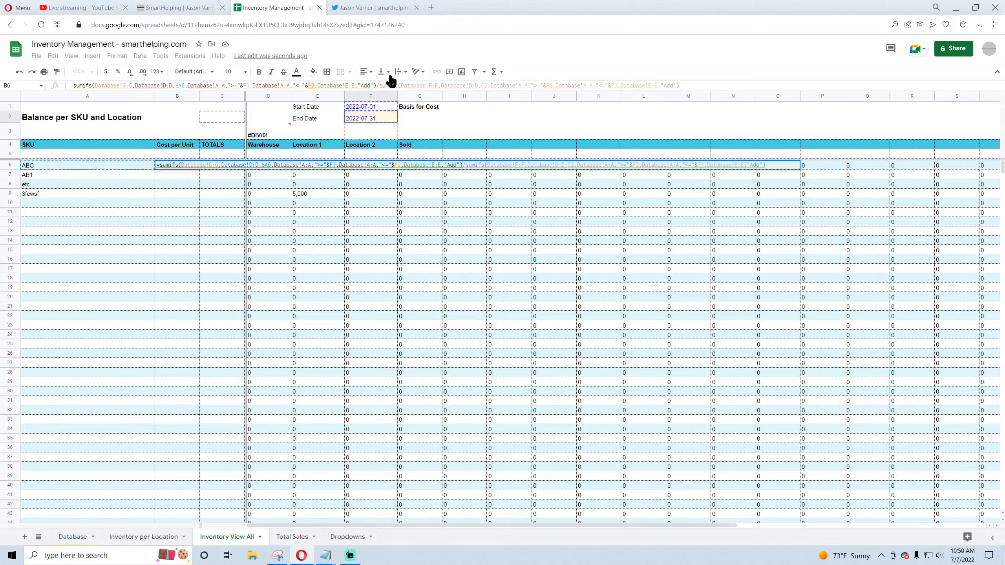
Step: Commit the edited Cost per Unit formula in B6
{"action": "left_click", "coordinate": [413, 86]}
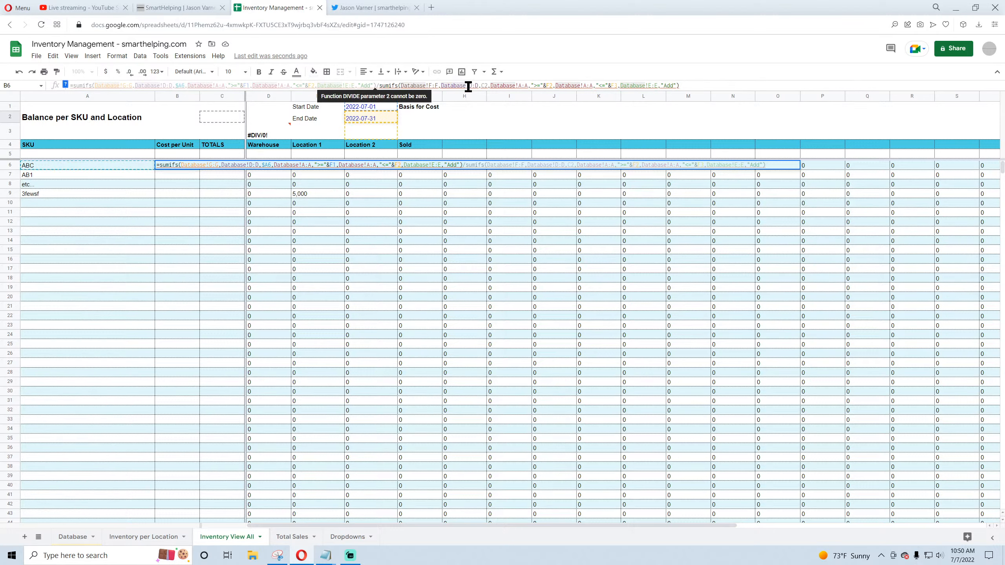
{"action": "key", "text": "Return"}
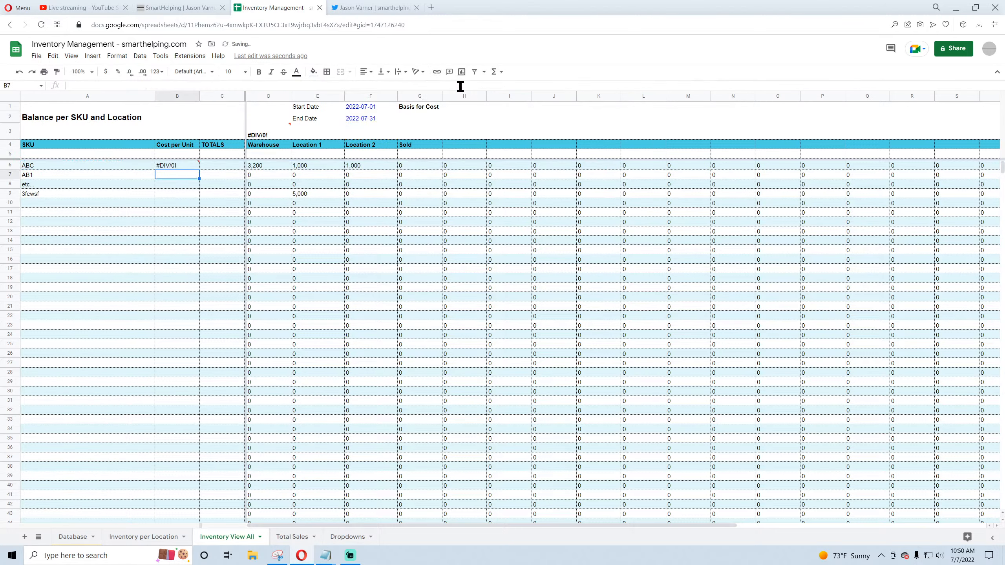
Step: Examine the weighted average cost formula in F2 of Inventory per Location, the Database sheet and the D3 formula in Inventory View All
{"action": "left_click", "coordinate": [84, 537]}
{"action": "left_click", "coordinate": [127, 537]}
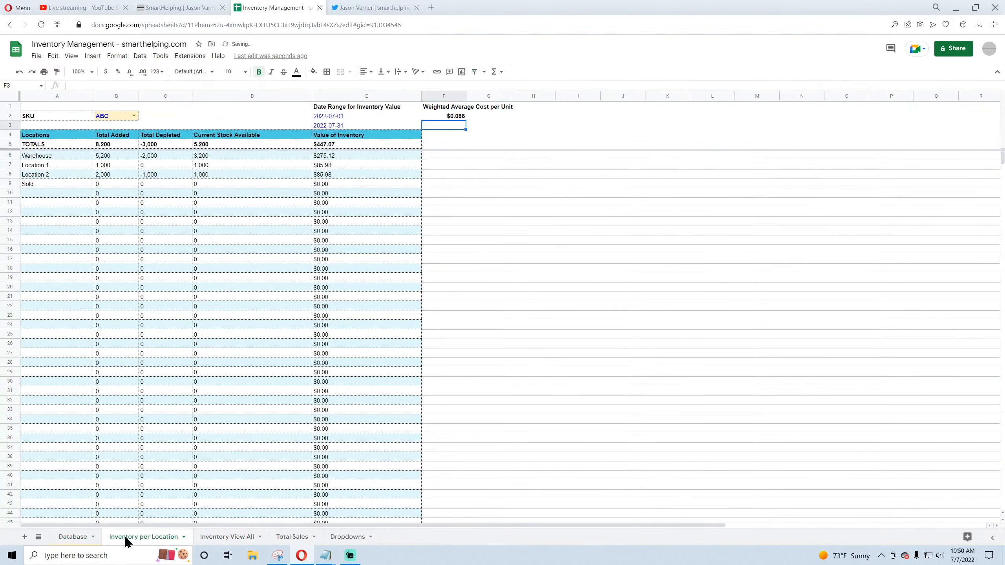
{"action": "left_click", "coordinate": [337, 143]}
{"action": "left_click", "coordinate": [462, 114]}
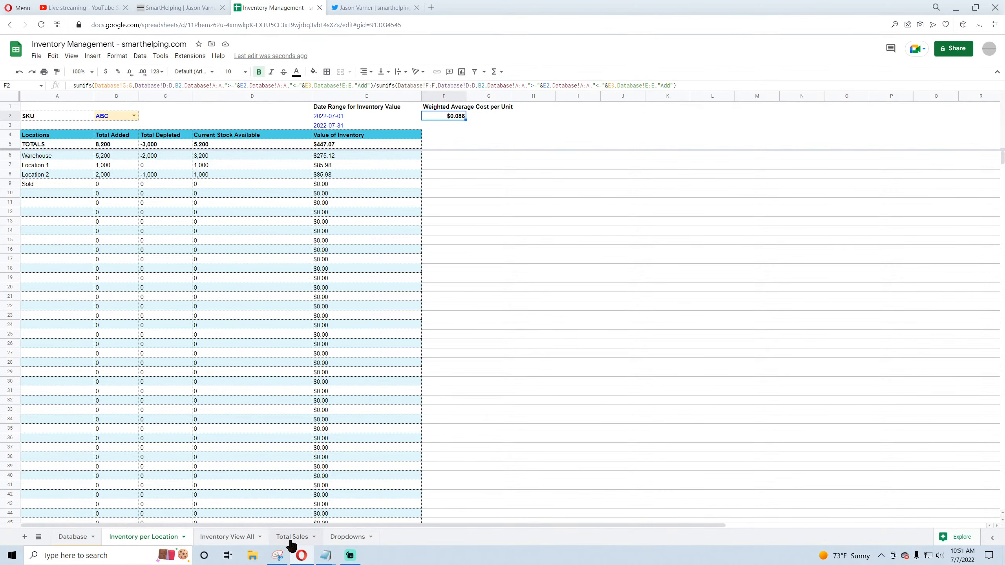
{"action": "left_click", "coordinate": [230, 537]}
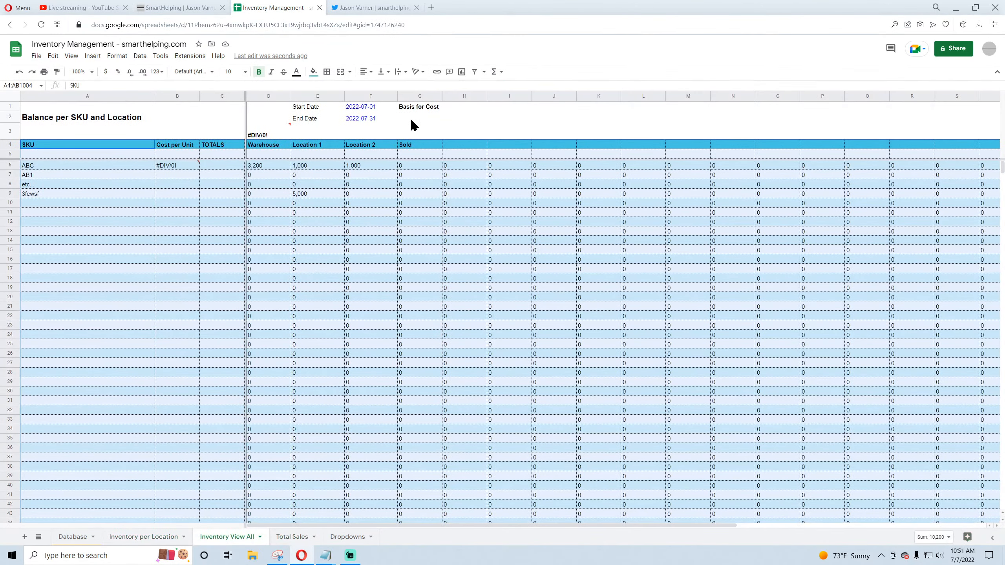
{"action": "left_click", "coordinate": [272, 136]}
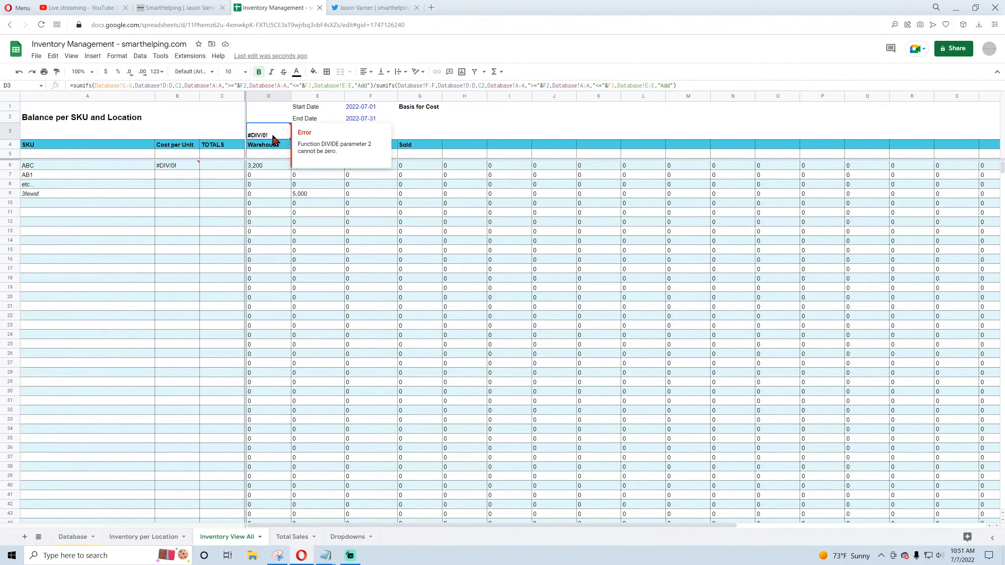
{"action": "left_click", "coordinate": [78, 538]}
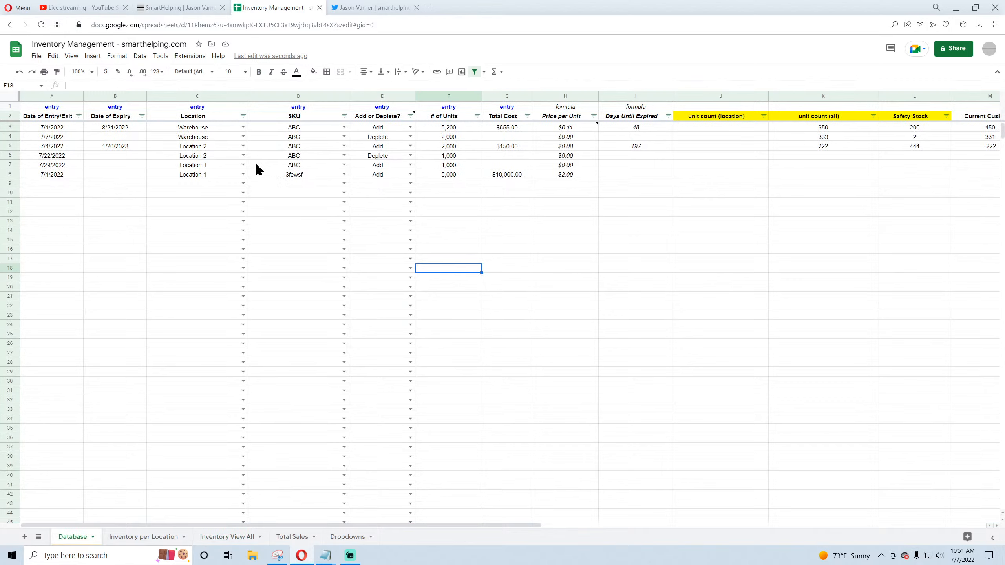
{"action": "left_click", "coordinate": [170, 537]}
{"action": "left_click", "coordinate": [227, 537]}
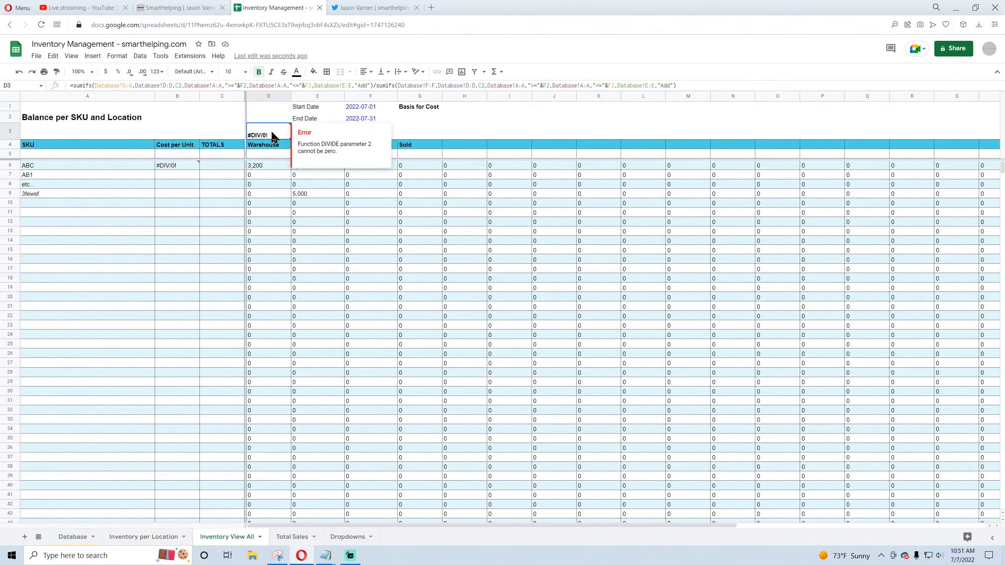
{"action": "left_click", "coordinate": [460, 85]}
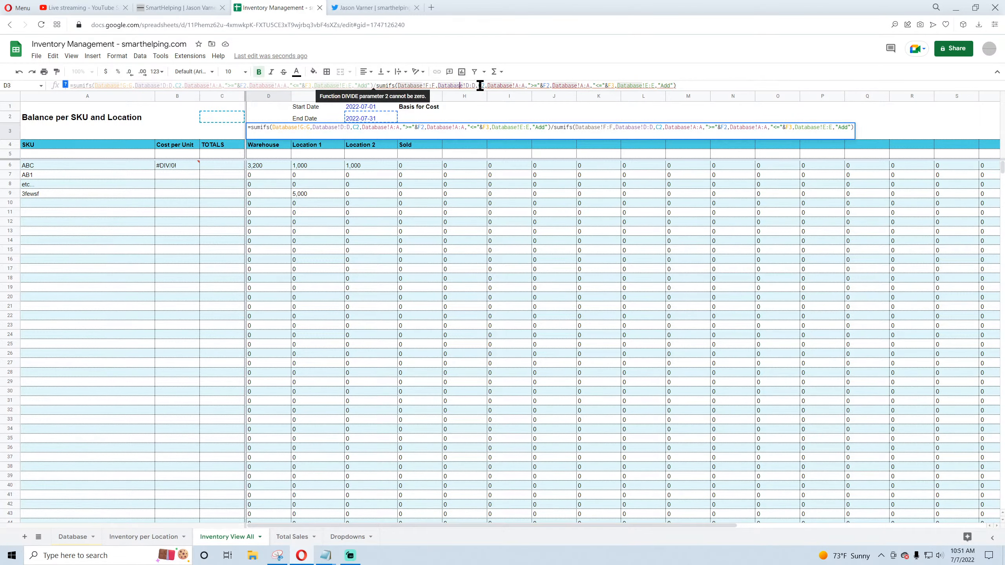
{"action": "left_click", "coordinate": [181, 85]}
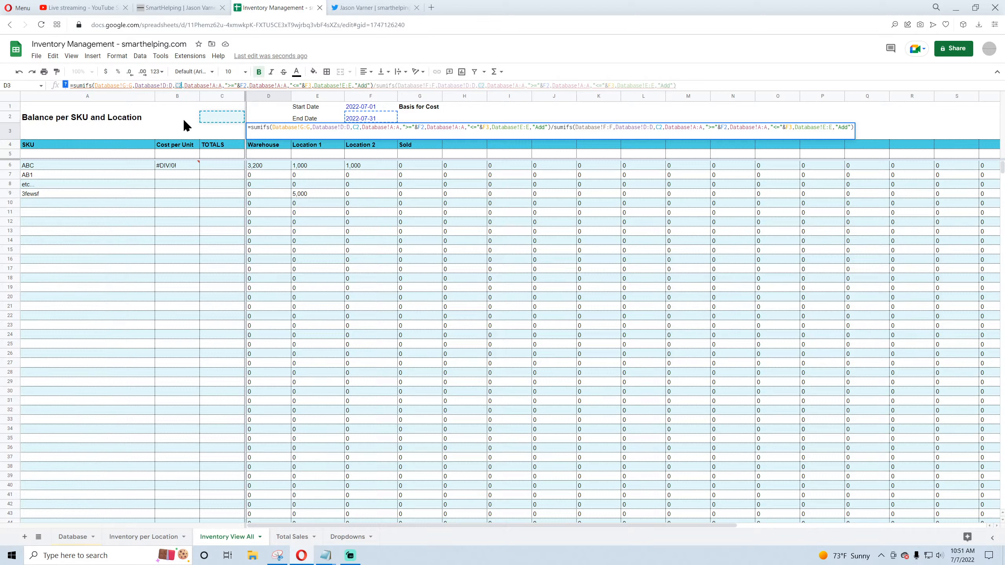
{"action": "key", "text": "Return"}
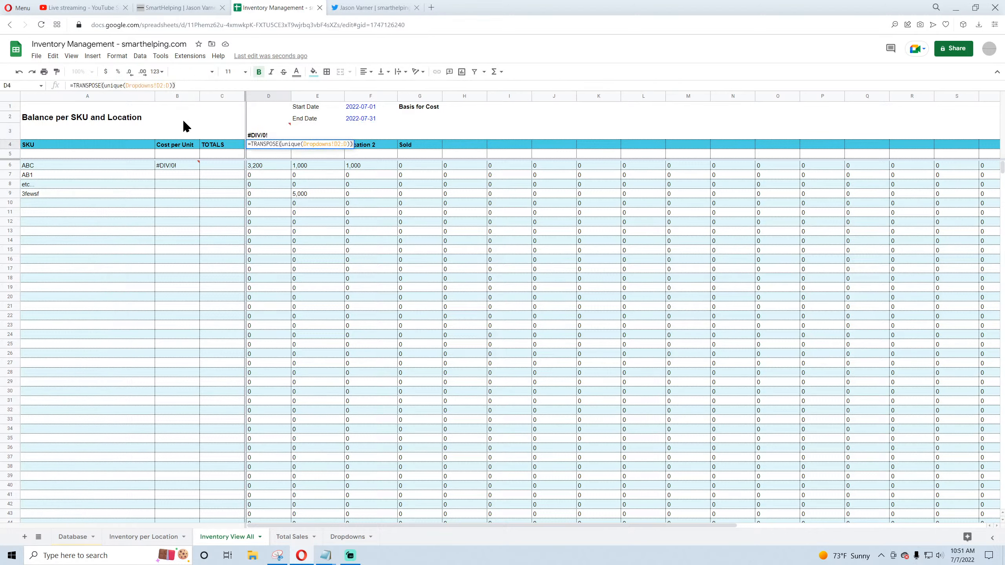
{"action": "left_click", "coordinate": [358, 243]}
Step: Try pointing the SKU criteria in the D3 formula to $A6 in the first SUMIFS and A6 in the second
{"action": "double_click", "coordinate": [271, 136]}
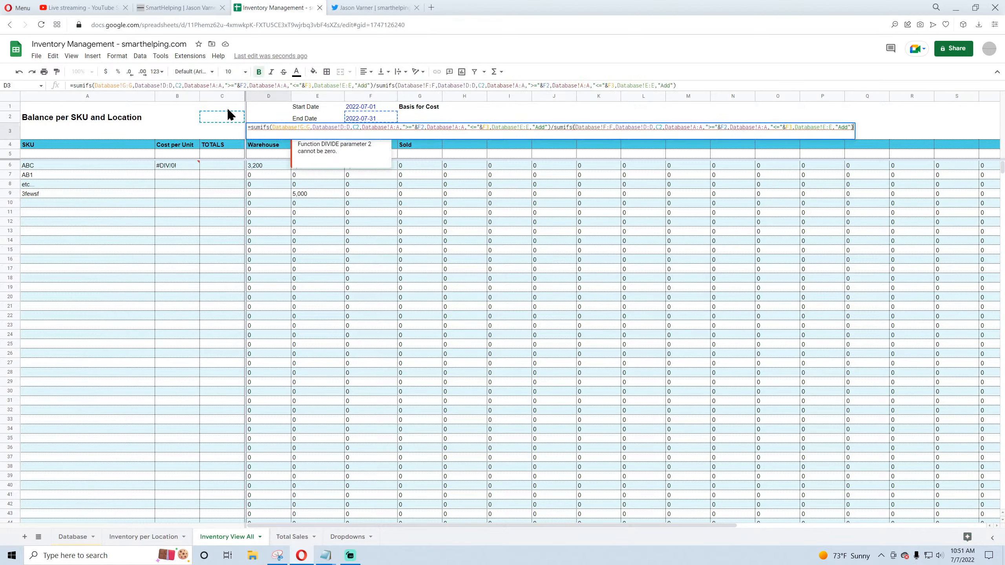
{"action": "double_click", "coordinate": [180, 86]}
{"action": "key", "text": "BackSpace"}
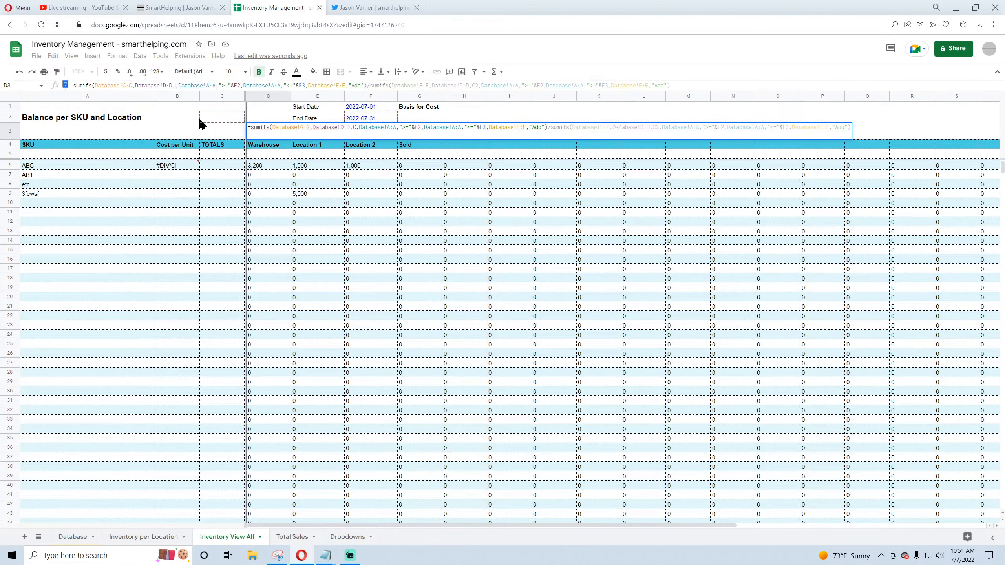
{"action": "left_click", "coordinate": [50, 168]}
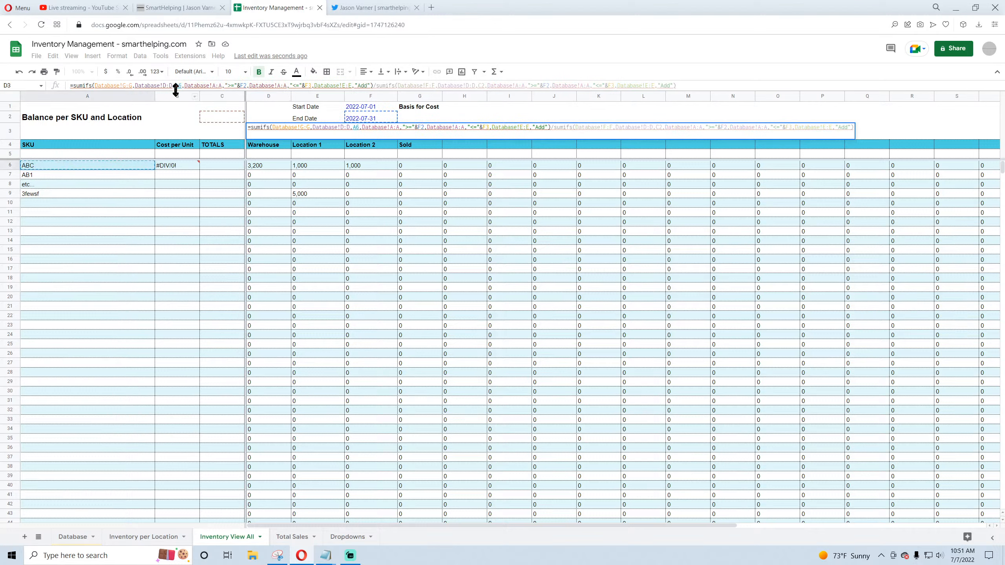
{"action": "type", "text": "$"}
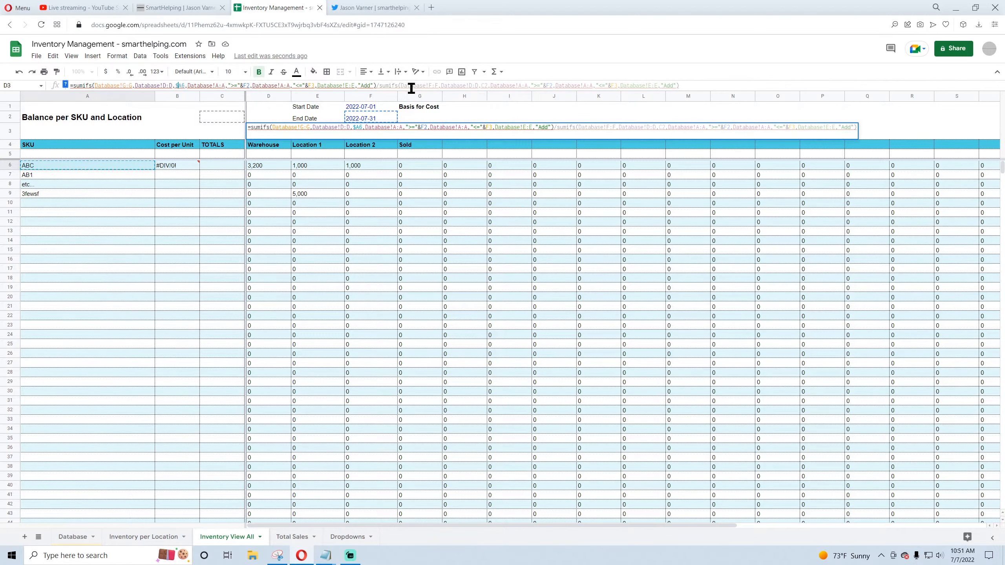
{"action": "left_click", "coordinate": [488, 85]}
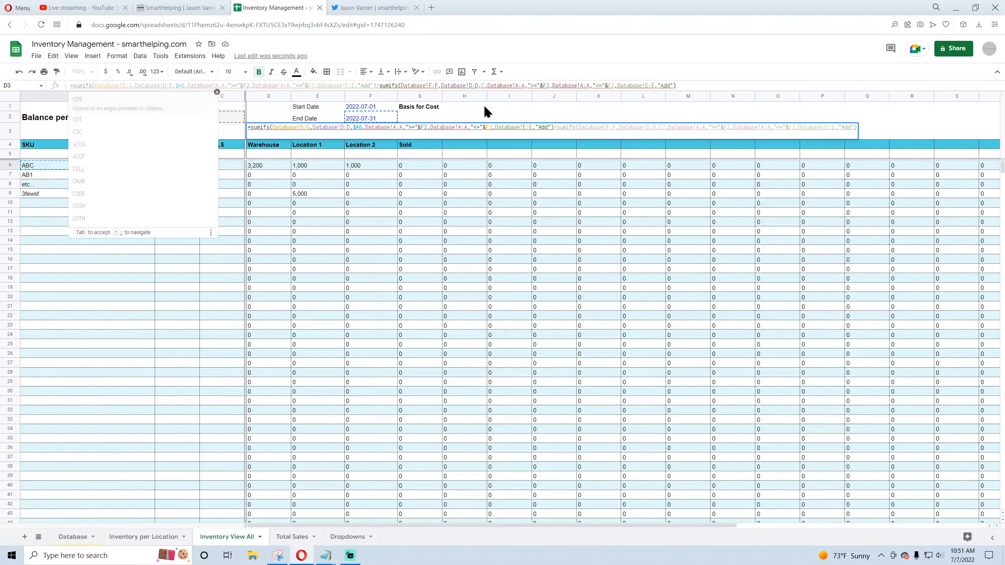
{"action": "left_click", "coordinate": [37, 168]}
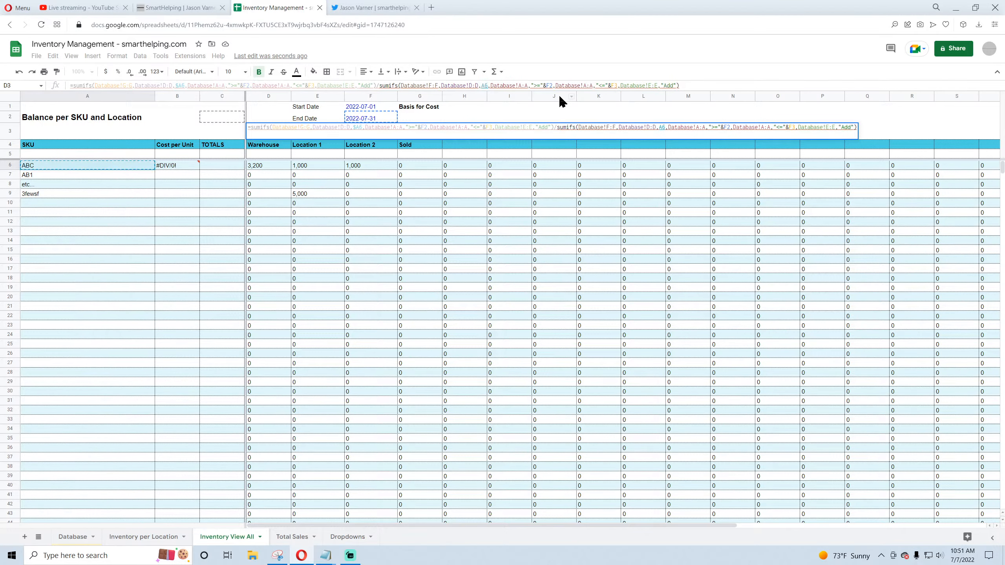
{"action": "key", "text": "Return"}
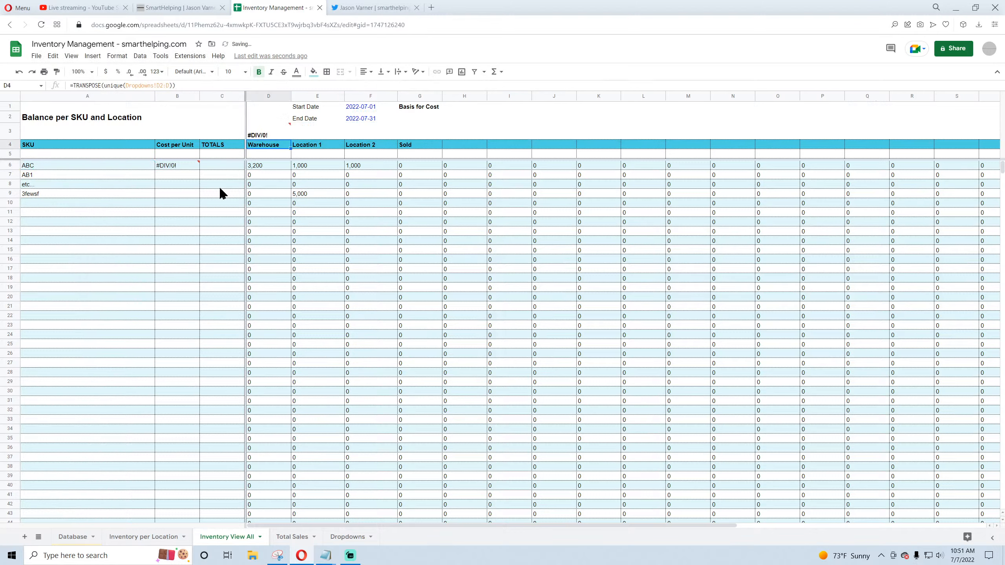
Step: Clear the leftover formula from D3
{"action": "left_click", "coordinate": [272, 136]}
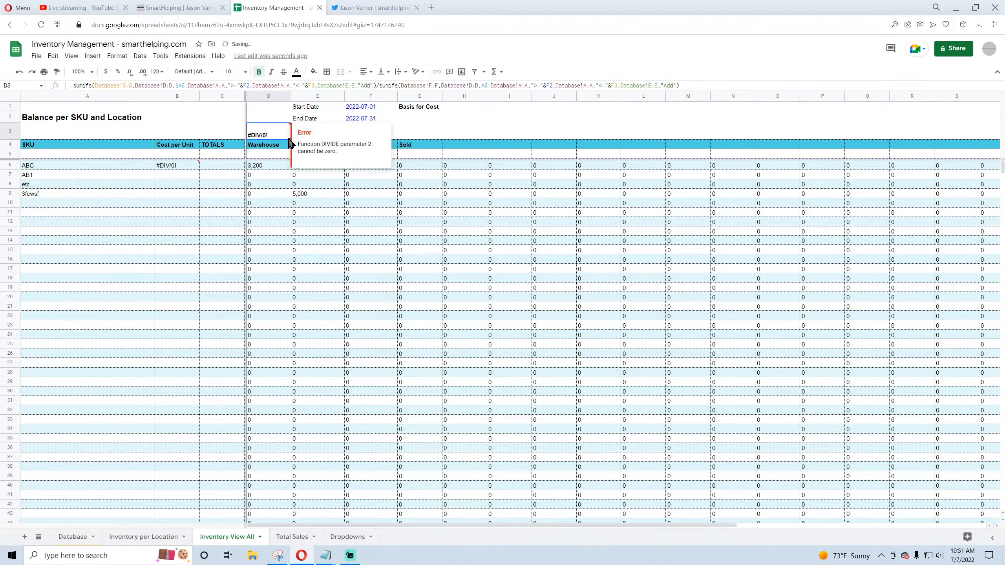
{"action": "left_click", "coordinate": [124, 86]}
{"action": "type", "text": "$"}
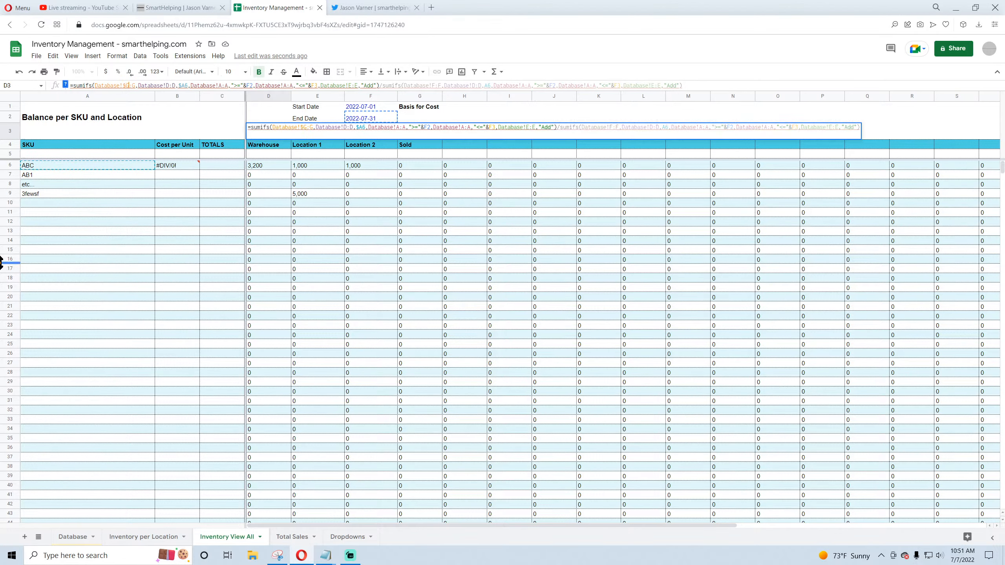
{"action": "key", "text": "Return"}
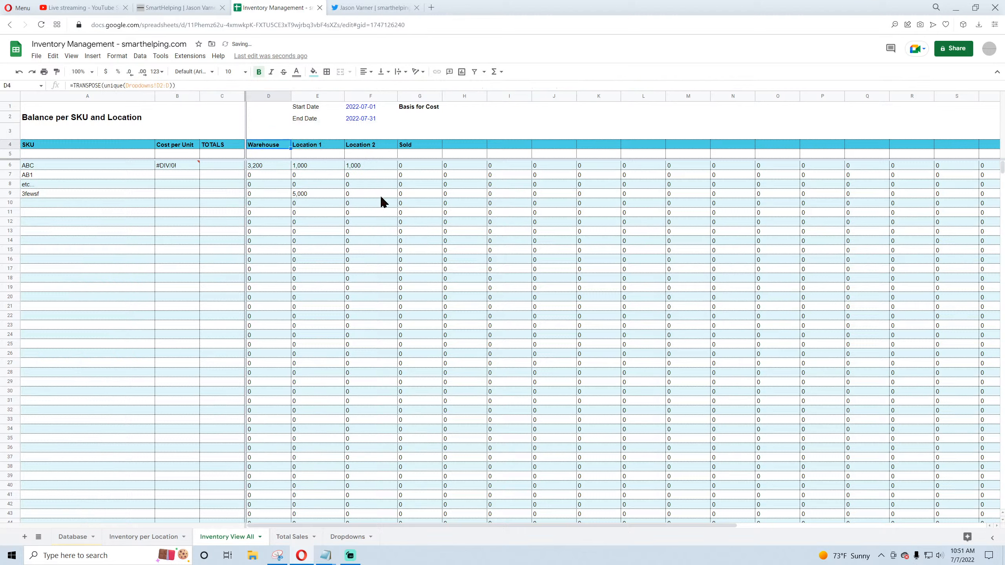
Step: Set the SKU criterion in the second SUMIFS of the B6 formula to A6
{"action": "left_click", "coordinate": [177, 166]}
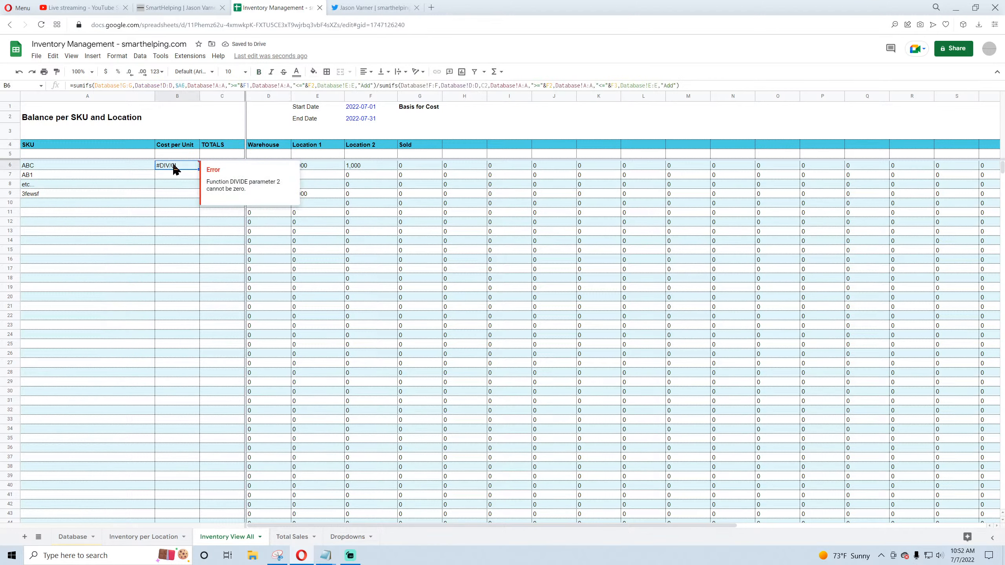
{"action": "double_click", "coordinate": [174, 162]}
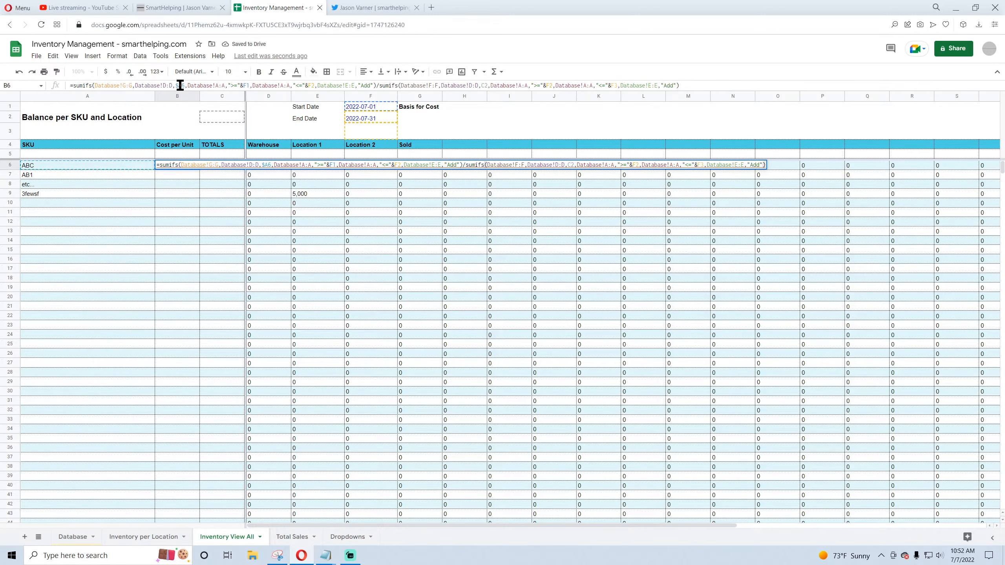
{"action": "left_click", "coordinate": [487, 85]}
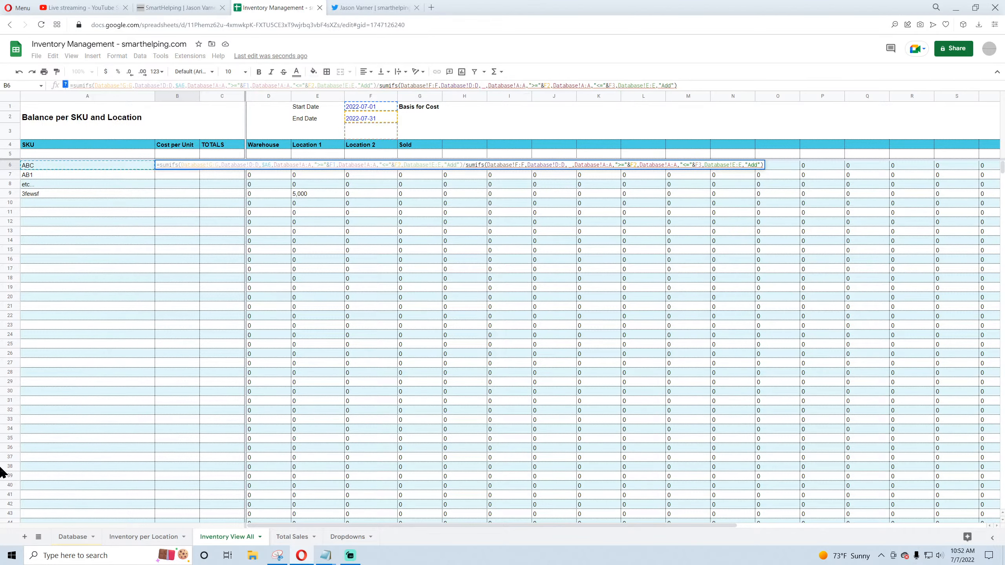
{"action": "key", "text": "BackSpace"}
{"action": "key", "text": "BackSpace"}
{"action": "type", "text": "a6"}
{"action": "key", "text": "Return"}
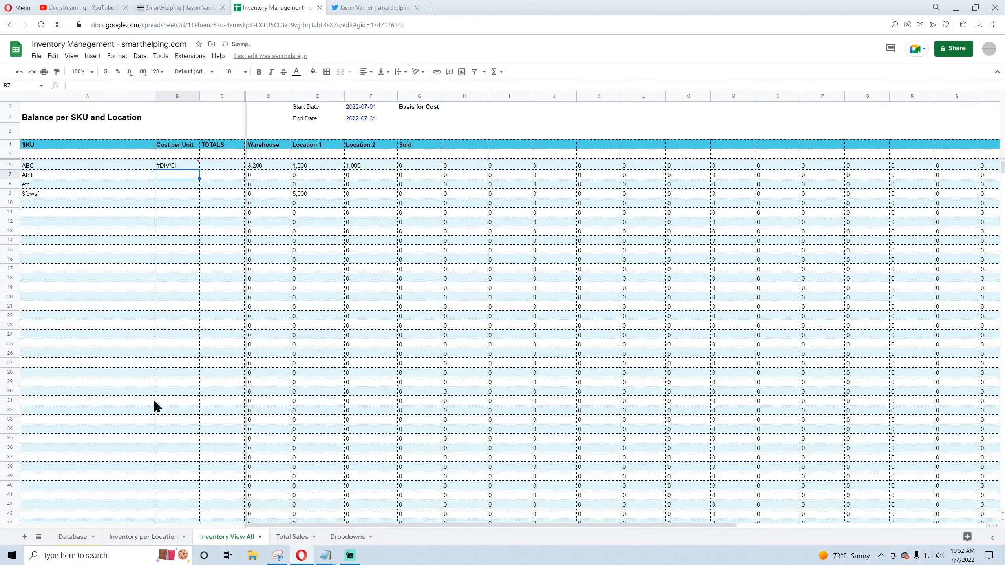
Step: Fill the B6 Cost per Unit formula down through B12
{"action": "left_click", "coordinate": [186, 170]}
{"action": "left_click_drag", "start_coordinate": [199, 169], "coordinate": [198, 224]}
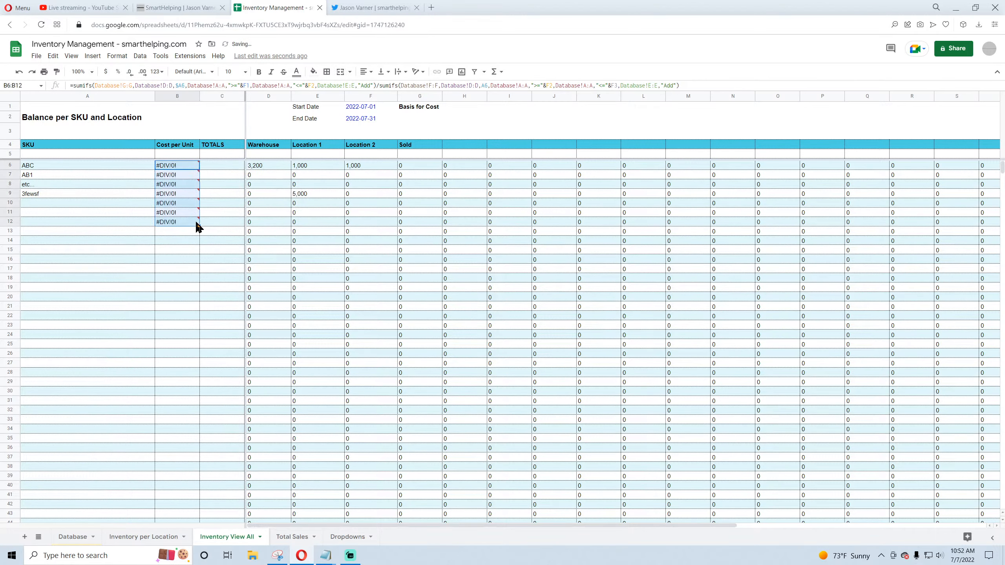
{"action": "left_click", "coordinate": [178, 168]}
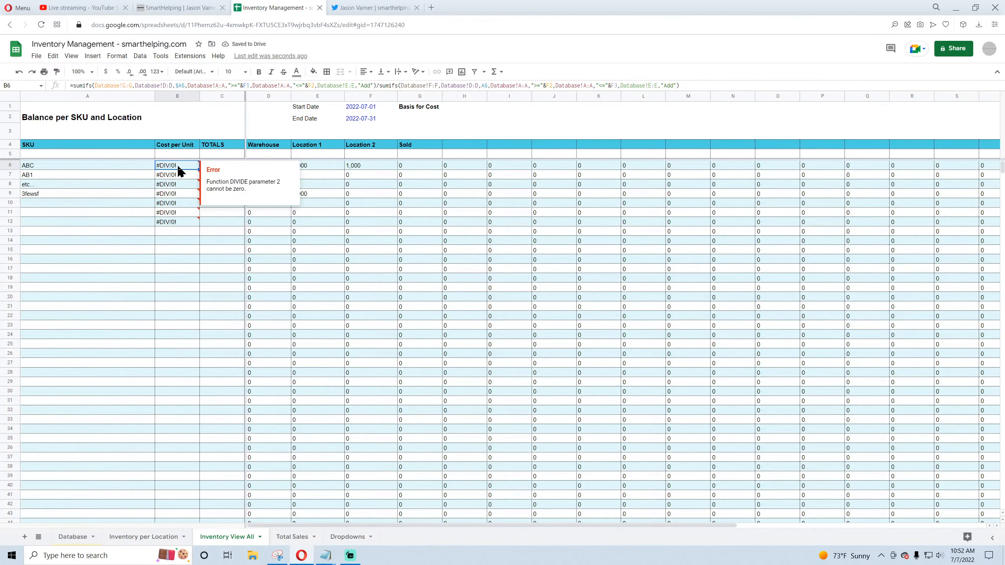
Step: Point the date criteria in the second SUMIFS of B6 to start date F1 and end date F2
{"action": "double_click", "coordinate": [177, 169]}
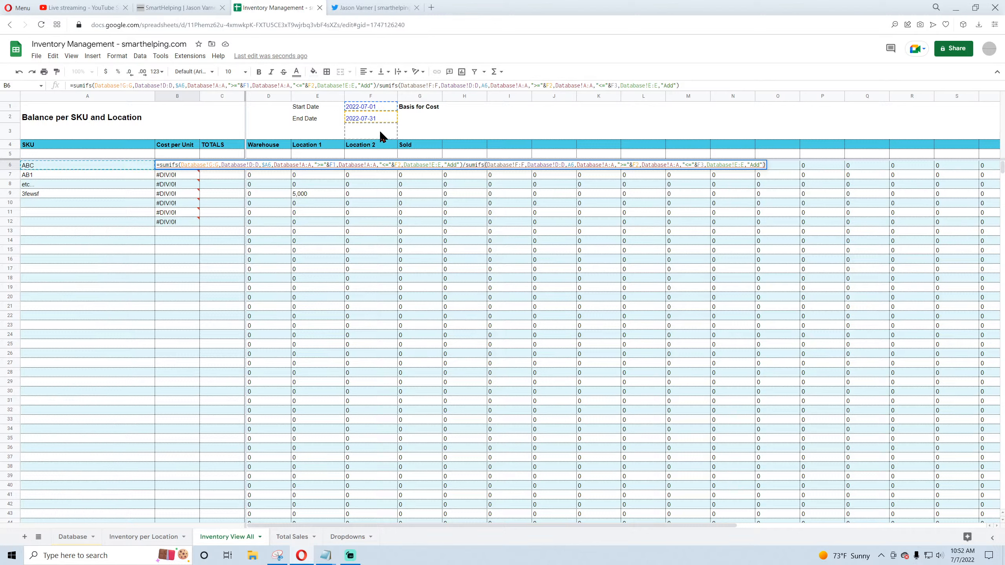
{"action": "left_click", "coordinate": [617, 84]}
{"action": "key", "text": "BackSpace"}
{"action": "key", "text": "BackSpace"}
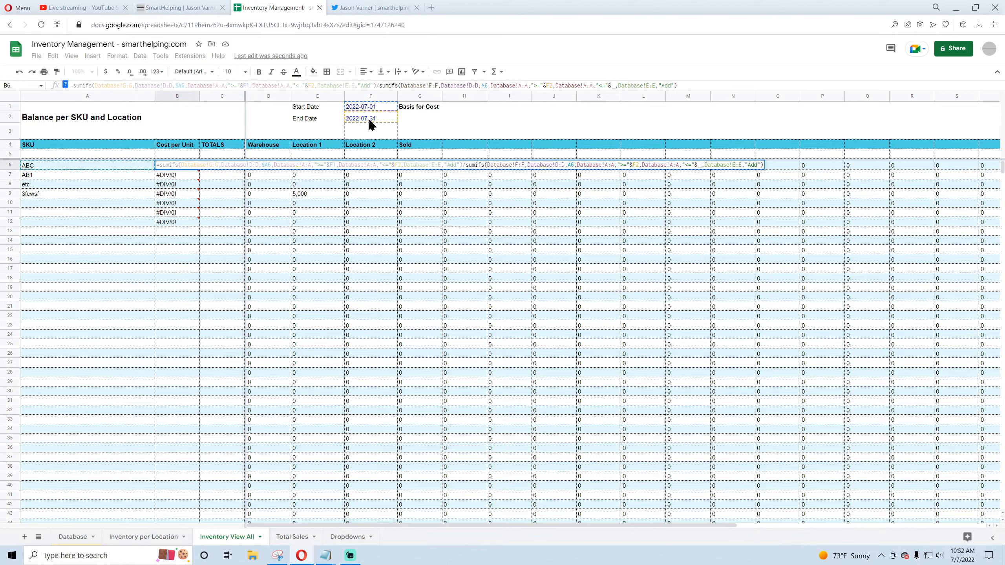
{"action": "left_click", "coordinate": [371, 119]}
{"action": "left_click", "coordinate": [552, 85]}
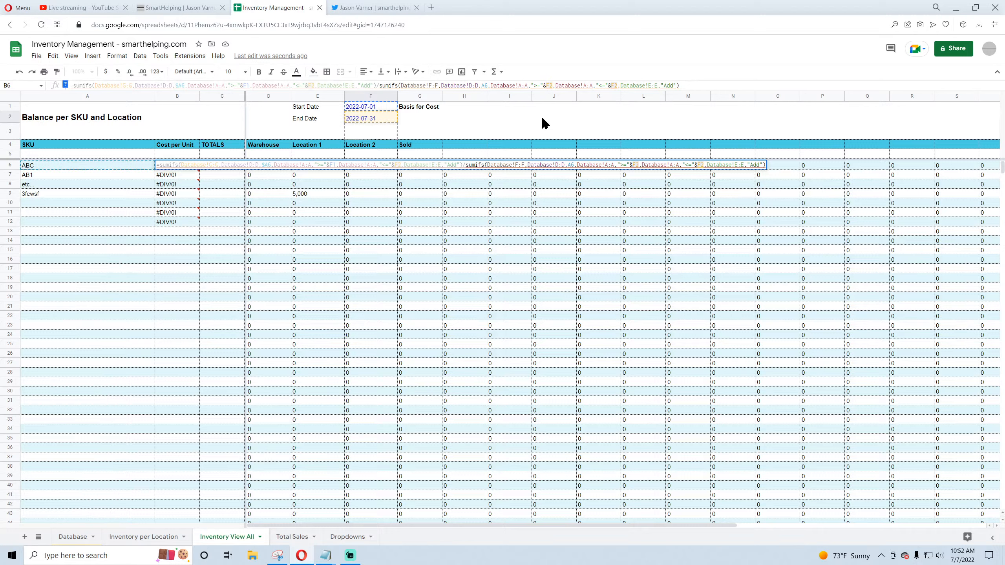
{"action": "key", "text": "BackSpace"}
{"action": "key", "text": "BackSpace"}
{"action": "left_click", "coordinate": [369, 107]}
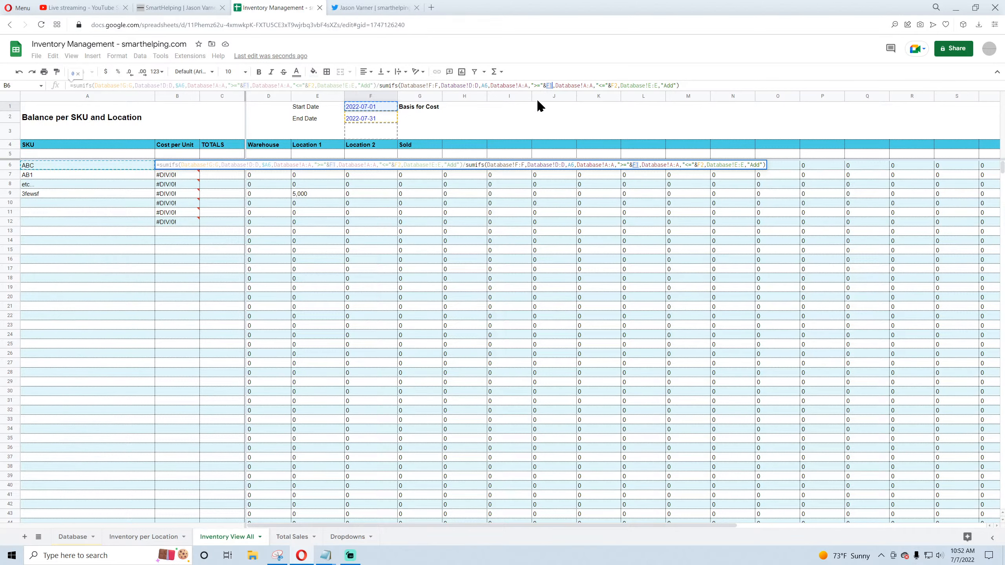
{"action": "key", "text": "Return"}
Step: Format the Cost per Unit in B6 as currency with three decimal places
{"action": "left_click", "coordinate": [181, 166]}
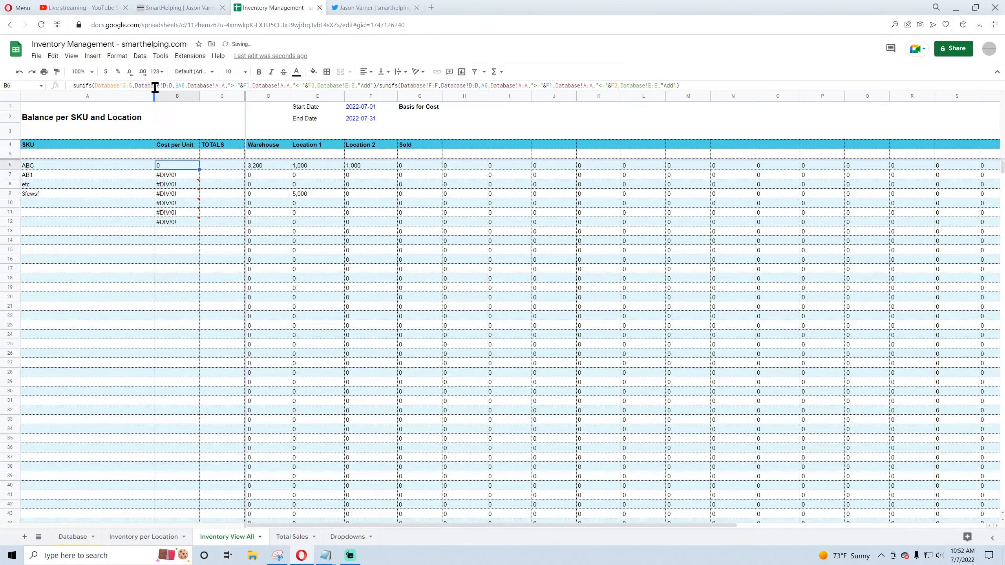
{"action": "left_click", "coordinate": [105, 72]}
{"action": "left_click", "coordinate": [143, 72]}
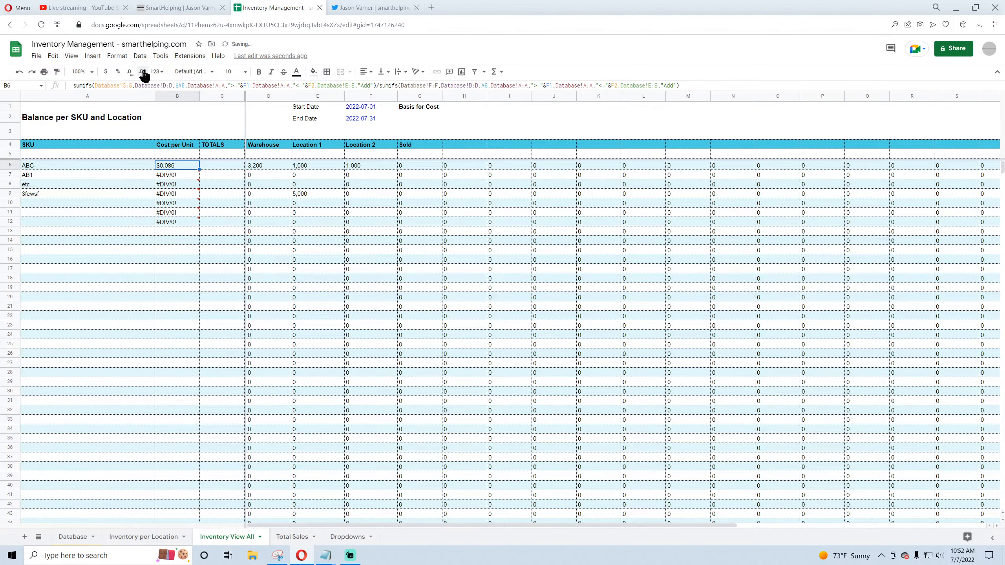
Step: Compare the Cost per Unit for SKU ABC with the weighted average cost on the Inventory per Location sheet
{"action": "left_click", "coordinate": [152, 540]}
{"action": "left_click", "coordinate": [225, 539]}
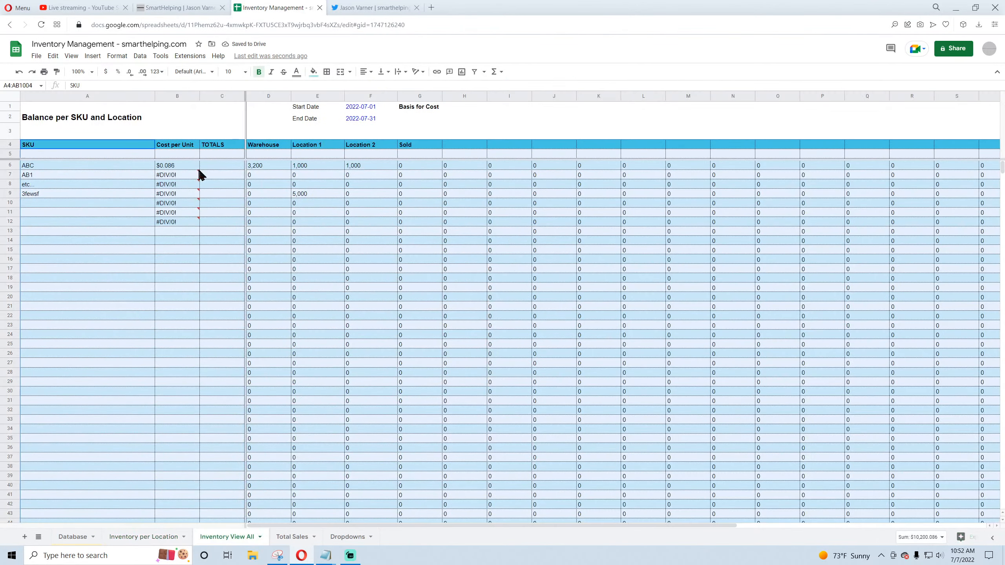
{"action": "left_click", "coordinate": [201, 279]}
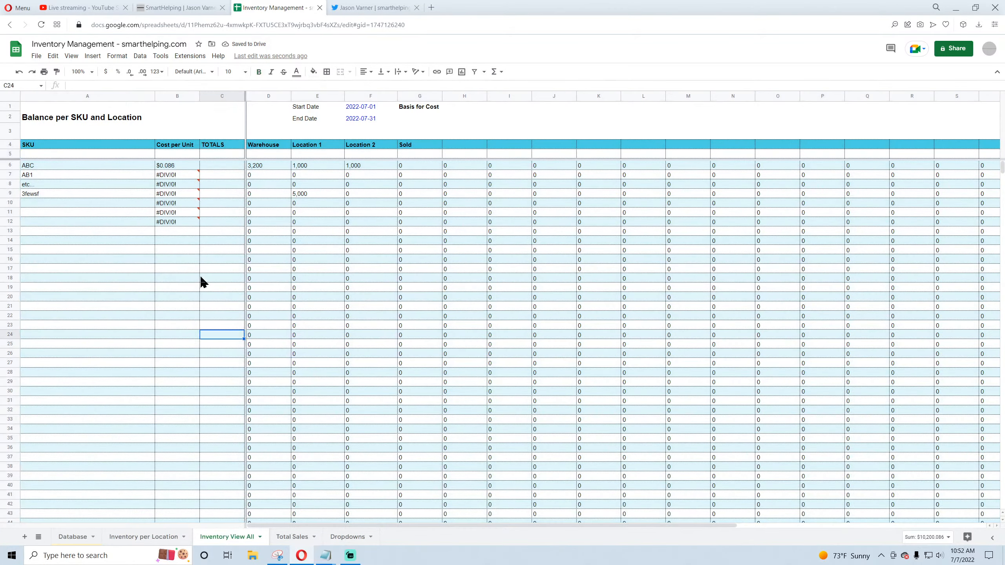
Step: Fill the Cost per Unit formula from B6 down through B16
{"action": "left_click", "coordinate": [186, 168]}
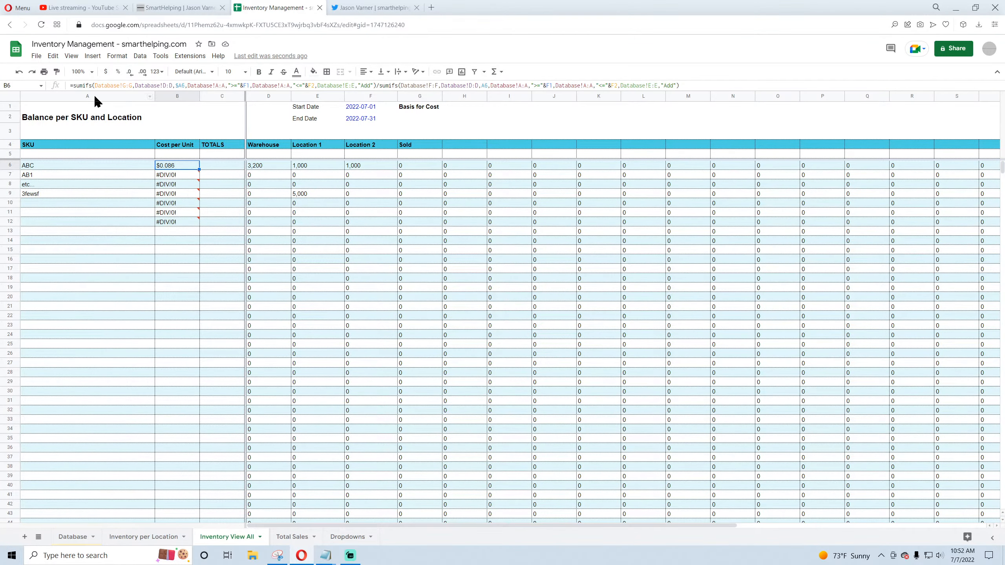
{"action": "mouse_move", "coordinate": [198, 170]}
{"action": "left_click_drag", "start_coordinate": [199, 169], "coordinate": [194, 262]}
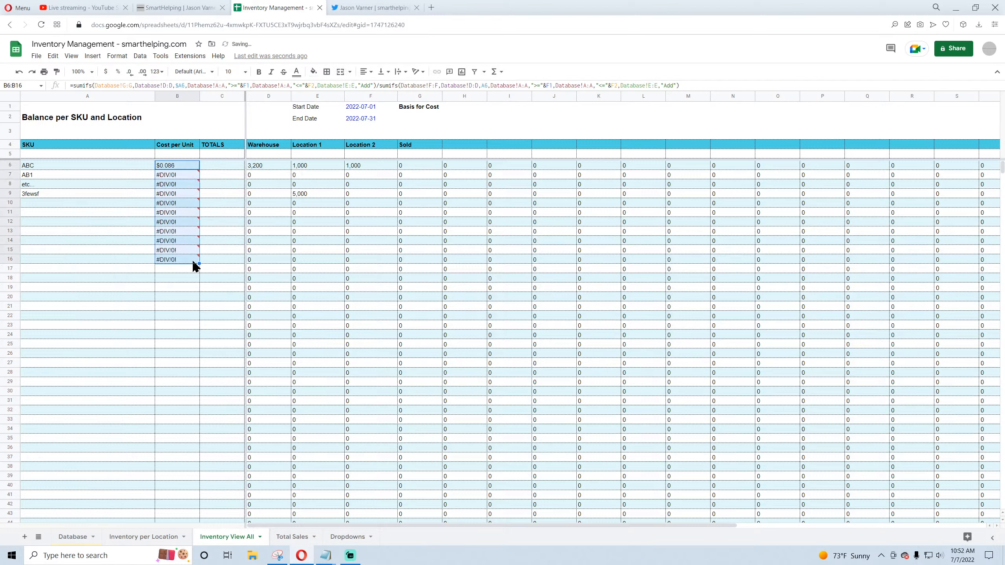
Step: Wrap the Cost per Unit formula in B6 in an IF that returns an empty string when SKU cell A6 is blank
{"action": "left_click", "coordinate": [78, 87]}
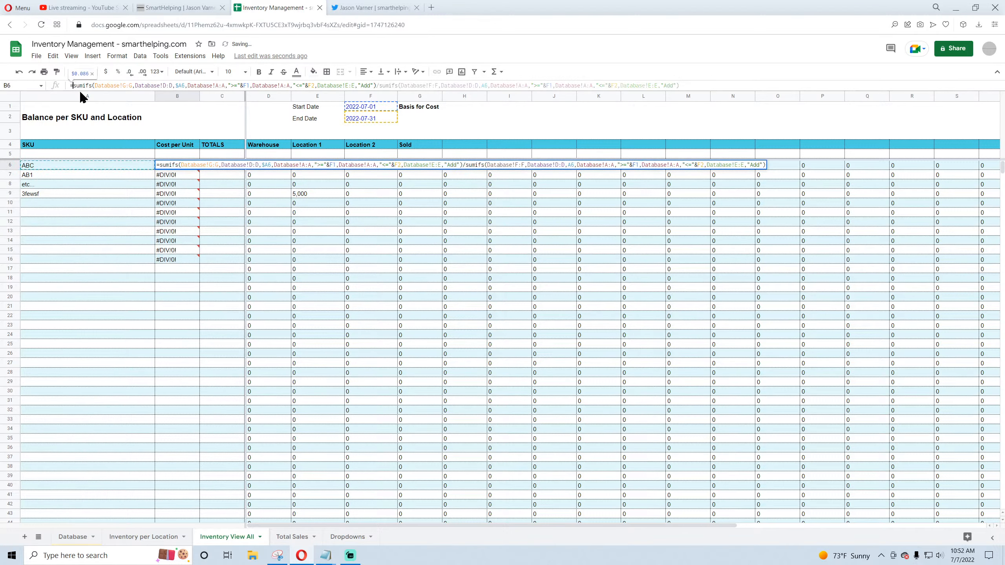
{"action": "type", "text": "if(a"}
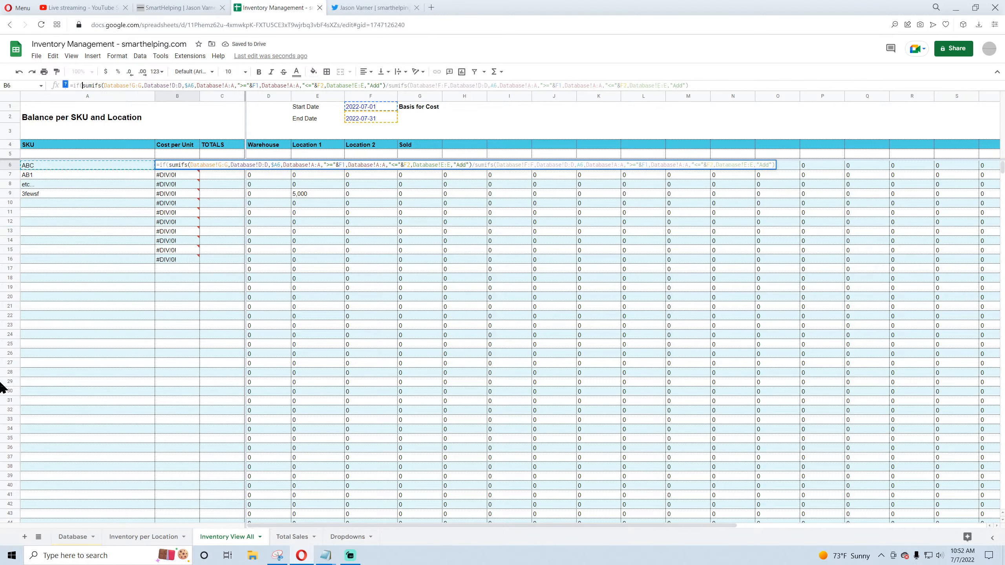
{"action": "type", "text": "6=\""}
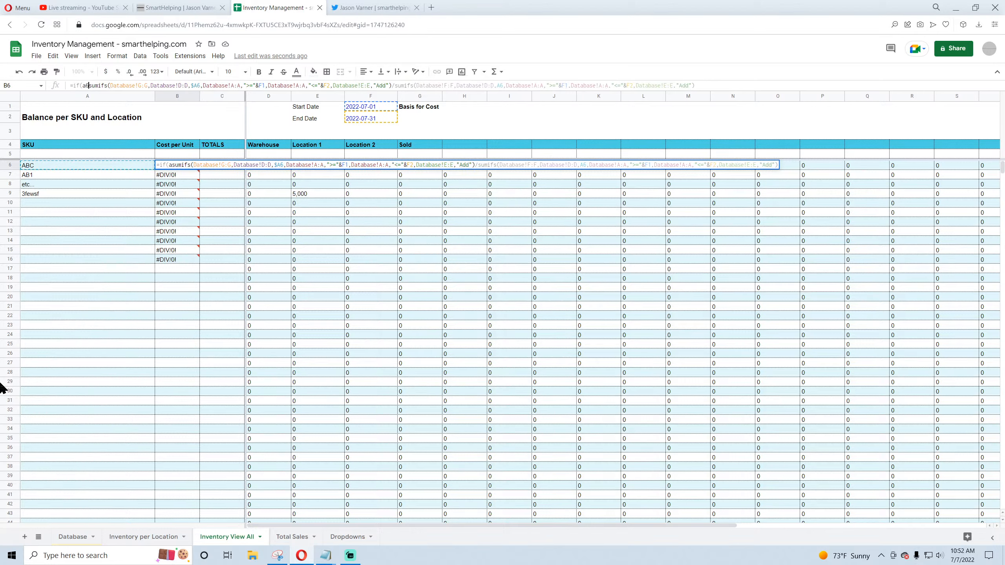
{"action": "key", "text": "BackSpace"}
{"action": "key", "text": "BackSpace"}
{"action": "key", "text": "BackSpace"}
{"action": "key", "text": "BackSpace"}
{"action": "key", "text": "BackSpace"}
{"action": "key", "text": "BackSpace"}
{"action": "key", "text": "BackSpace"}
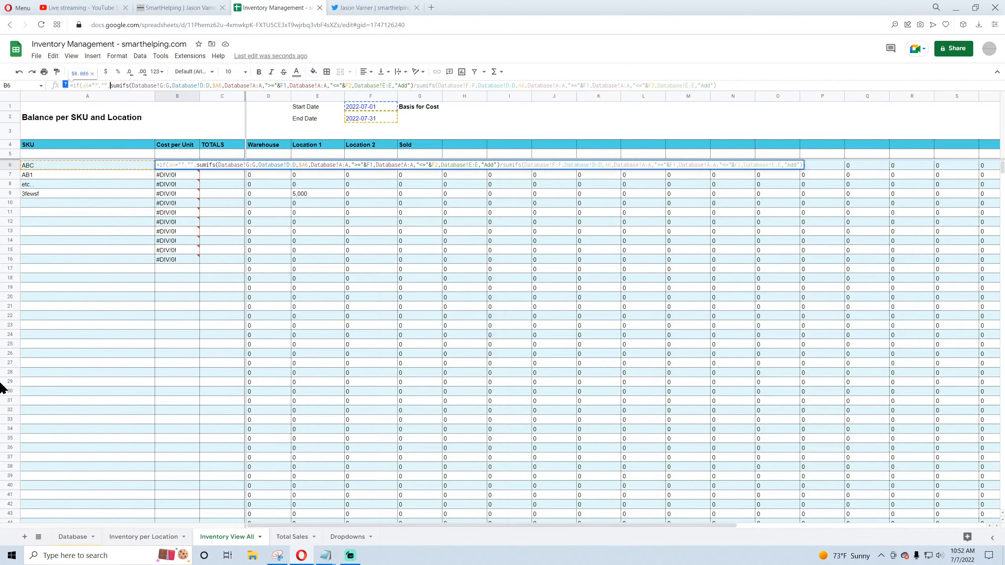
{"action": "key", "text": "Return"}
Step: Fill the Cost per Unit formula from B6 down through B500
{"action": "left_click", "coordinate": [182, 166]}
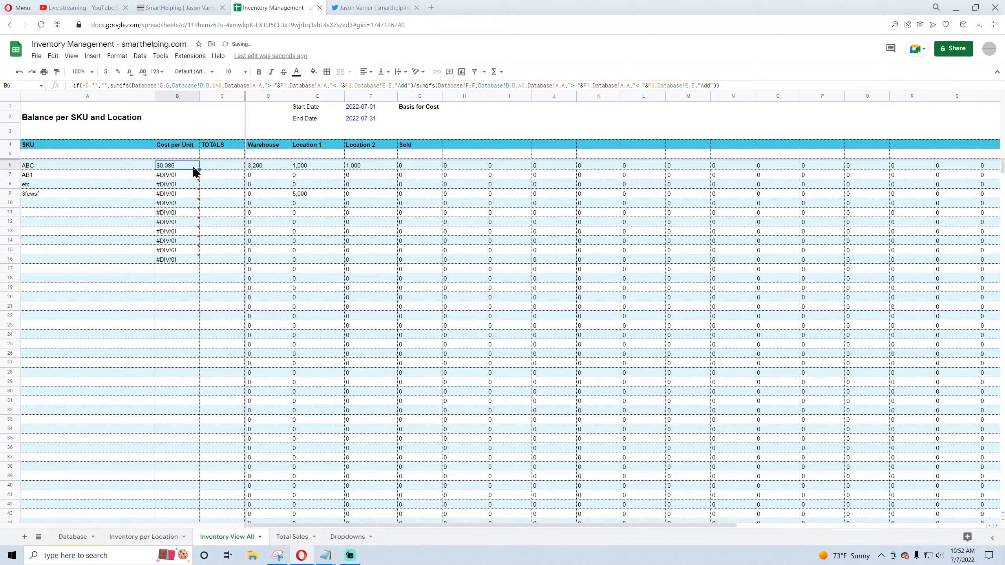
{"action": "left_click_drag", "start_coordinate": [199, 168], "coordinate": [194, 410]}
{"action": "scroll", "coordinate": [211, 415], "scroll_direction": "down", "scroll_amount": 10}
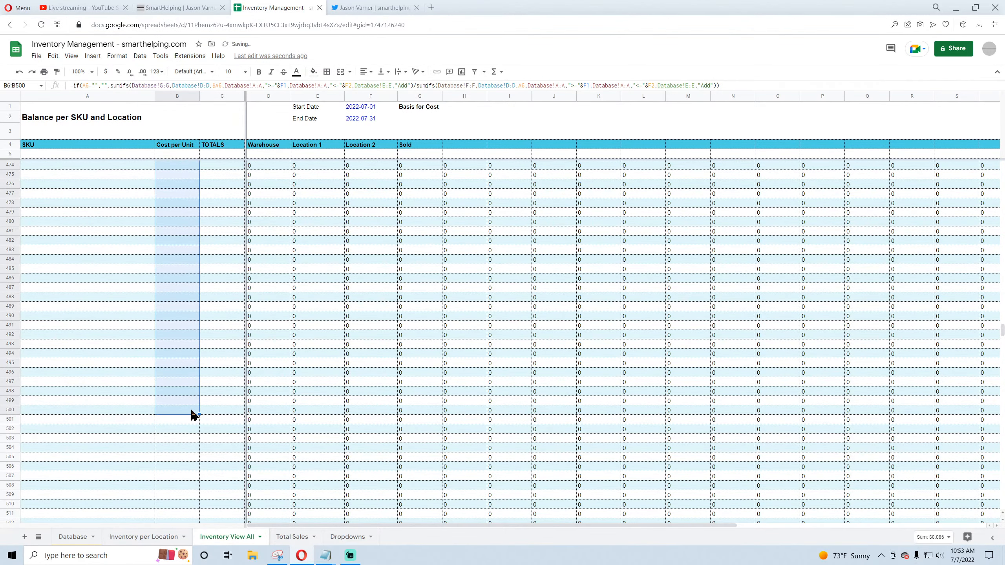
{"action": "left_click", "coordinate": [188, 410]}
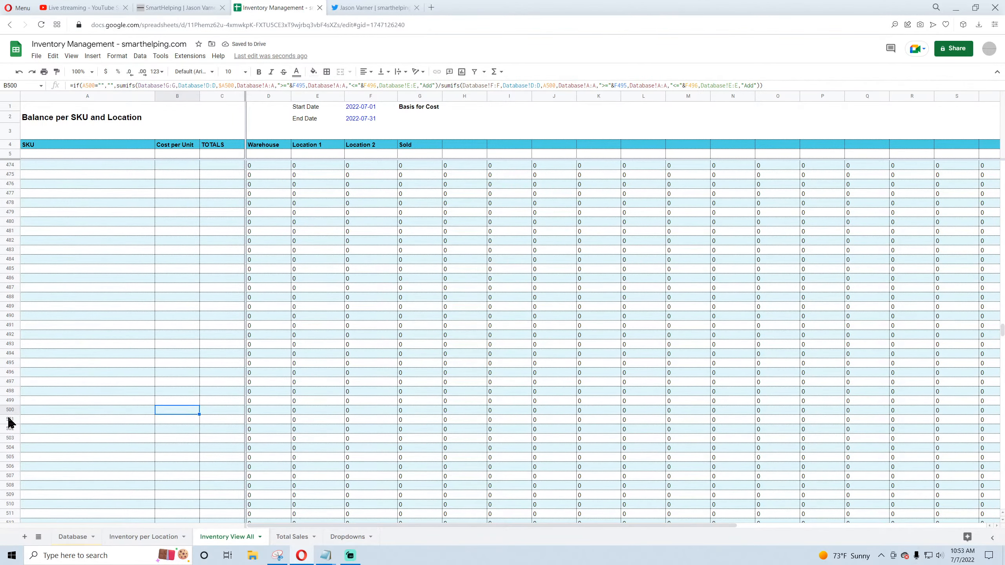
Step: Delete rows 501 to 1004 from the Inventory View All sheet
{"action": "left_click_drag", "start_coordinate": [8, 419], "coordinate": [3, 561]}
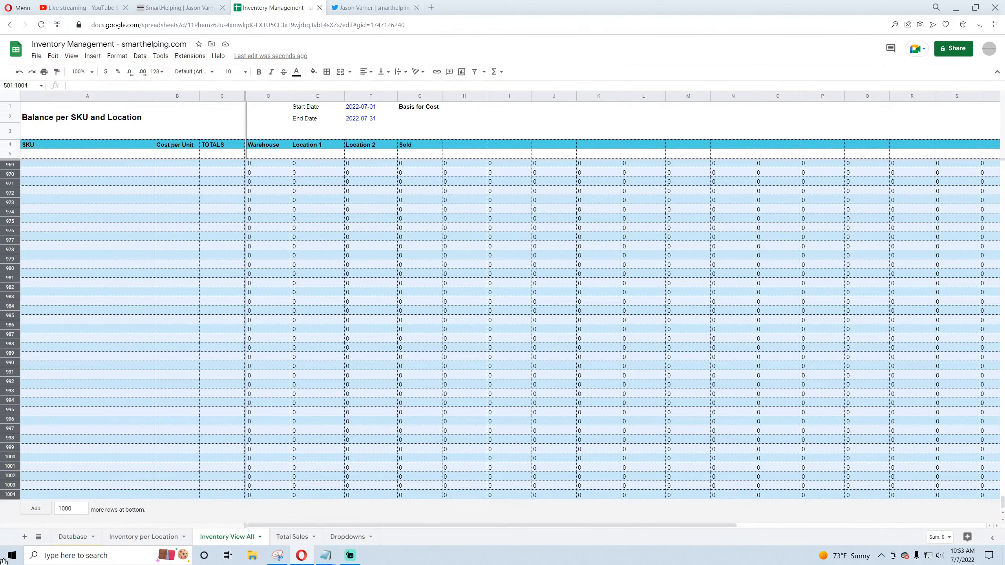
{"action": "right_click", "coordinate": [2, 343]}
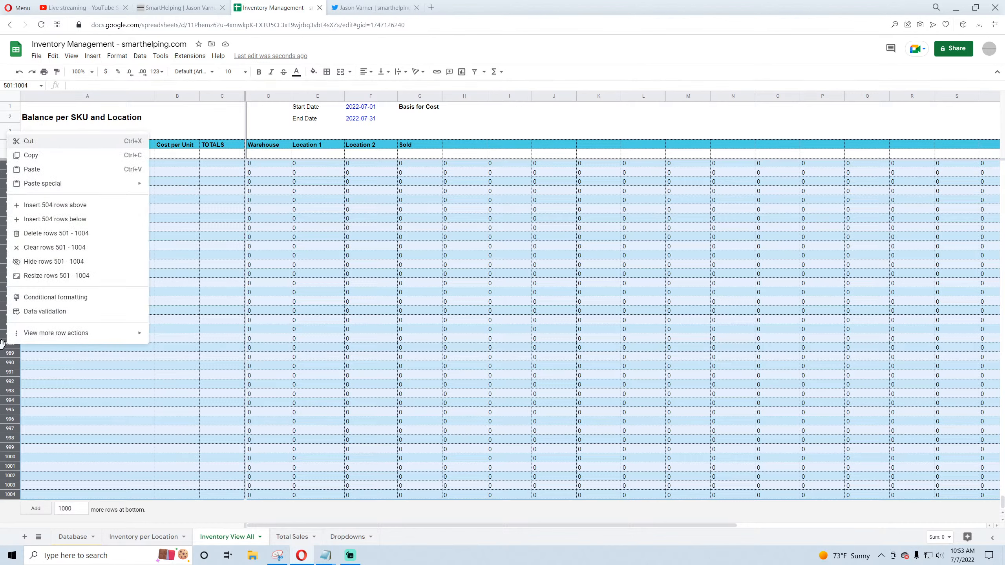
{"action": "left_click", "coordinate": [45, 233]}
{"action": "left_click", "coordinate": [106, 299]}
{"action": "scroll", "coordinate": [112, 349], "scroll_direction": "up", "scroll_amount": 20}
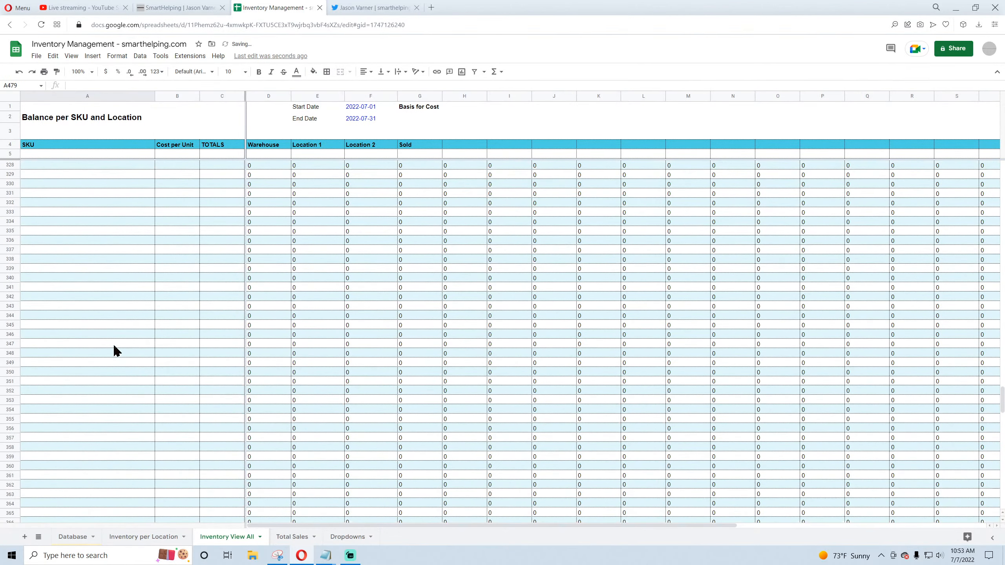
{"action": "scroll", "coordinate": [114, 354], "scroll_direction": "up", "scroll_amount": 10}
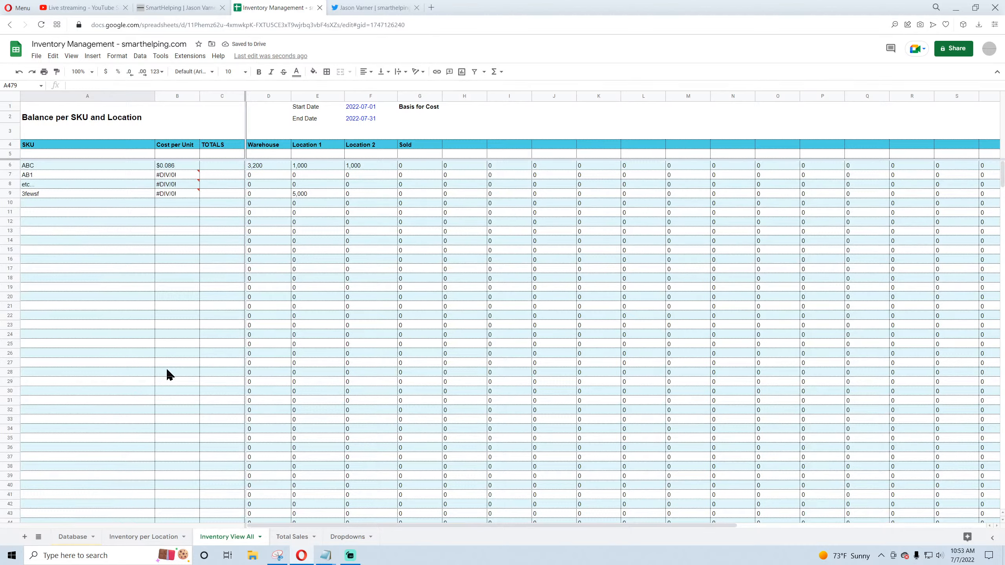
{"action": "mouse_move", "coordinate": [344, 526]}
{"action": "left_mouse_down"}
{"action": "mouse_move", "coordinate": [663, 527]}
{"action": "mouse_move", "coordinate": [335, 531]}
{"action": "left_mouse_up"}
{"action": "left_click", "coordinate": [129, 316]}
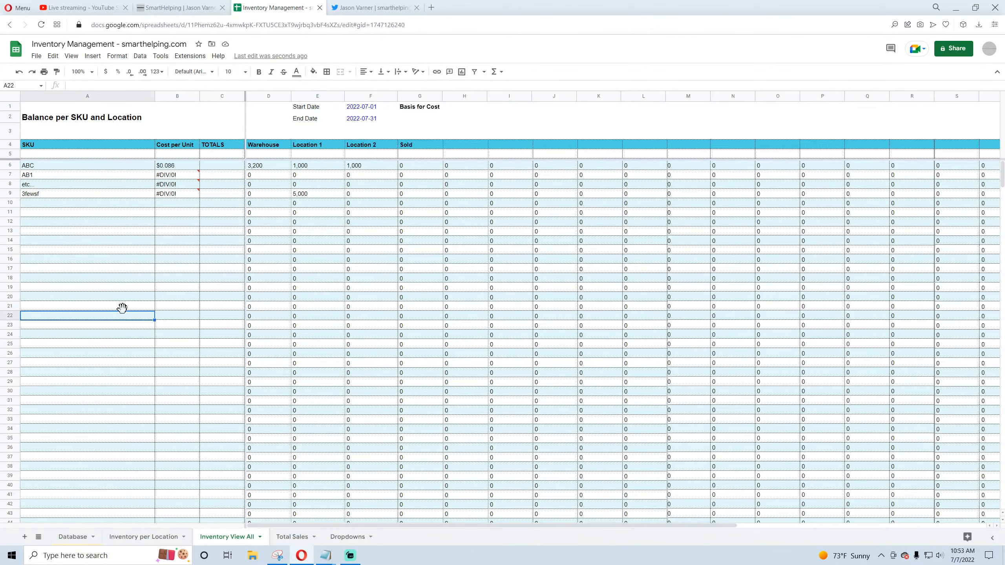
{"action": "scroll", "coordinate": [285, 333], "scroll_direction": "down", "scroll_amount": 1}
{"action": "scroll", "coordinate": [285, 332], "scroll_direction": "up", "scroll_amount": 1}
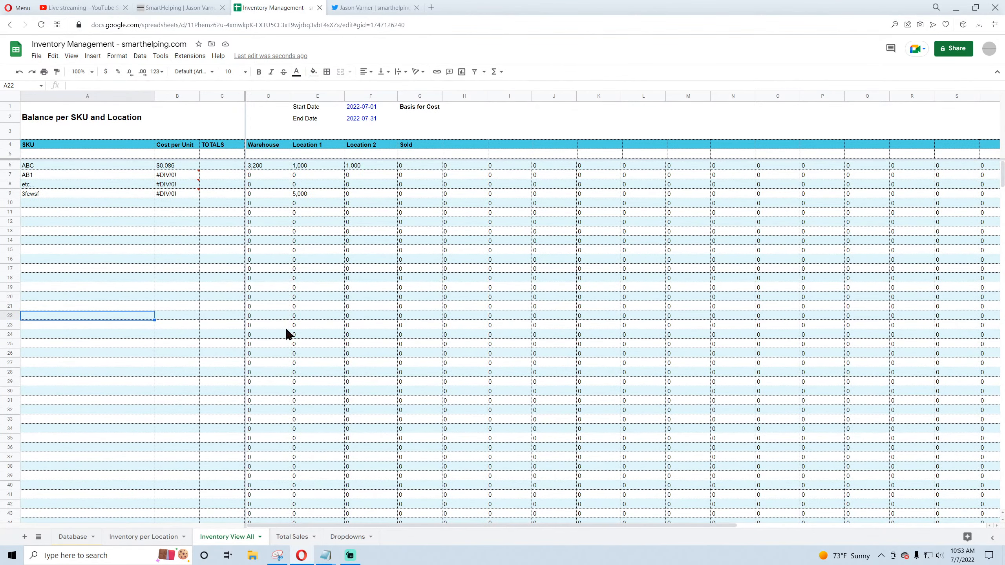
{"action": "left_click", "coordinate": [170, 171]}
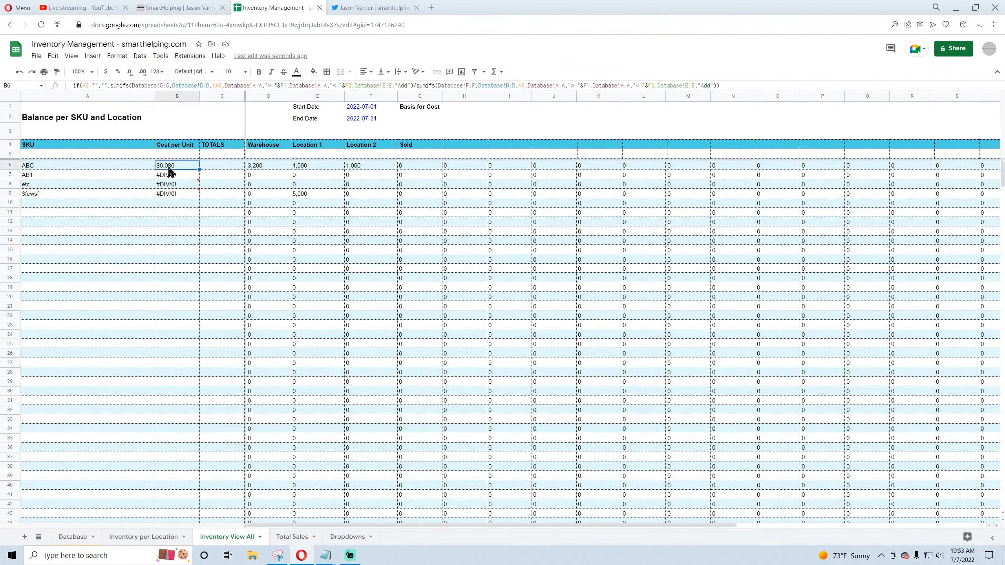
{"action": "left_click", "coordinate": [263, 167]}
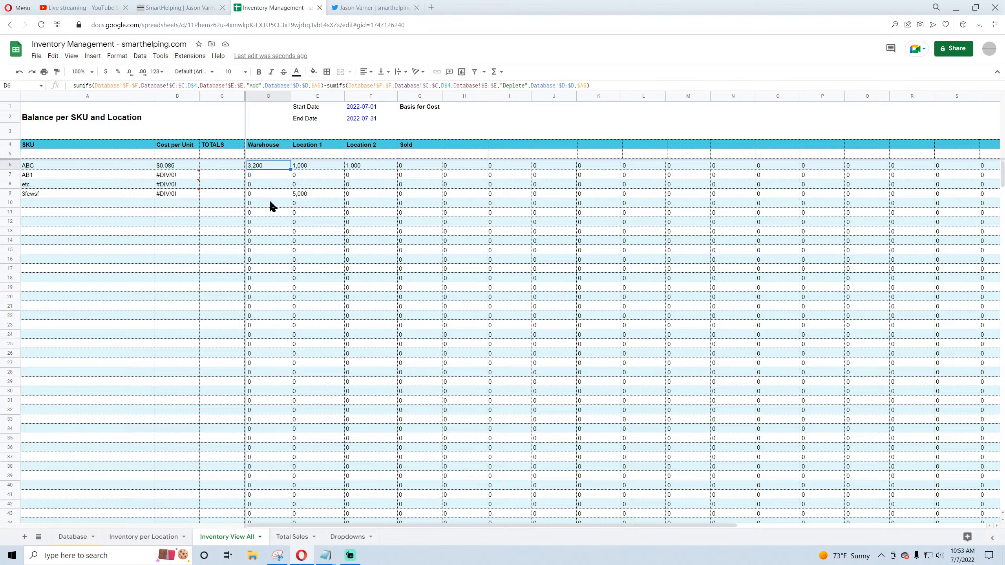
Step: Enter a SUMPRODUCT formula in D5 that multiplies the Warehouse quantities D6:D500 by the unit costs B6:B500
{"action": "left_click", "coordinate": [269, 155]}
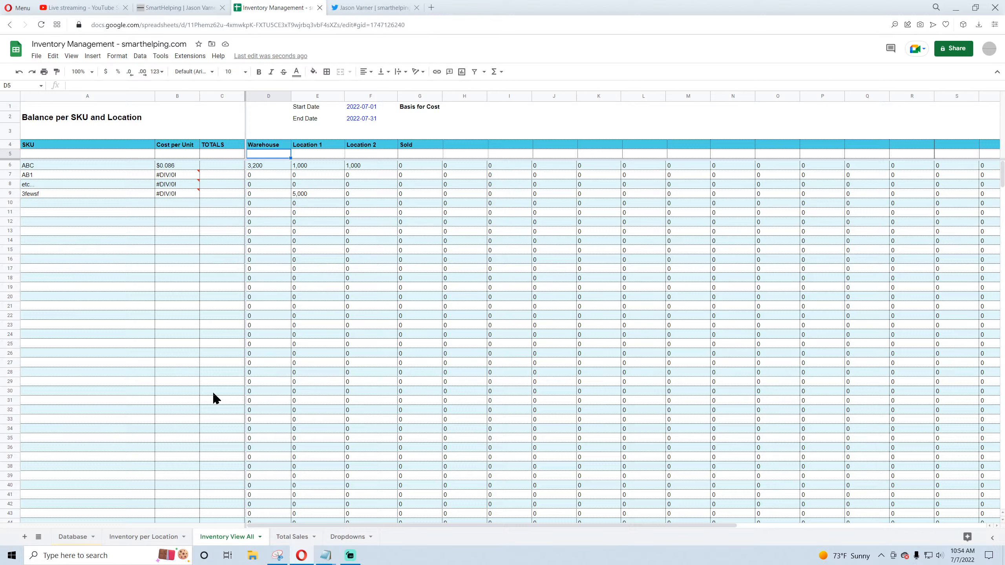
{"action": "type", "text": "=sum"}
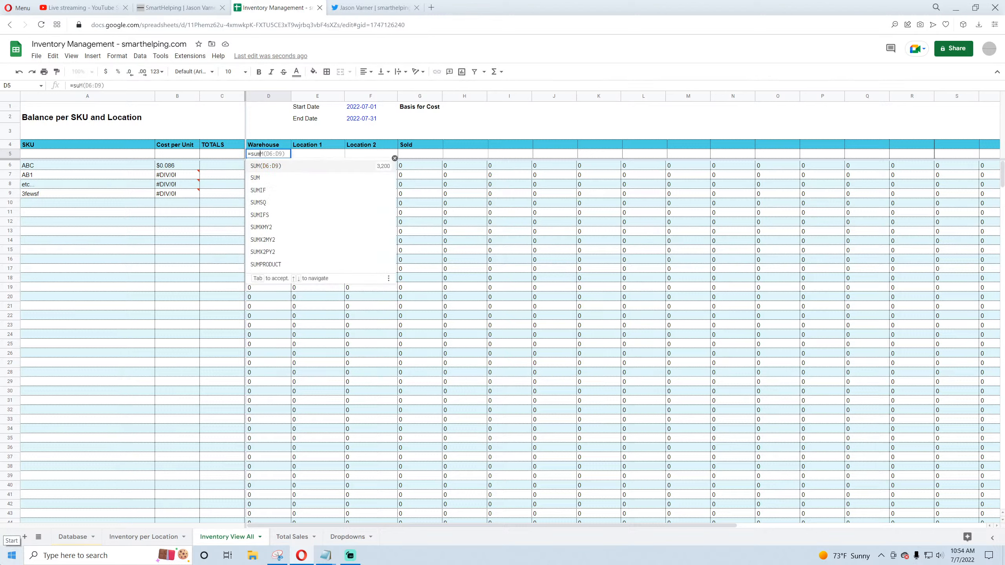
{"action": "type", "text": "product("}
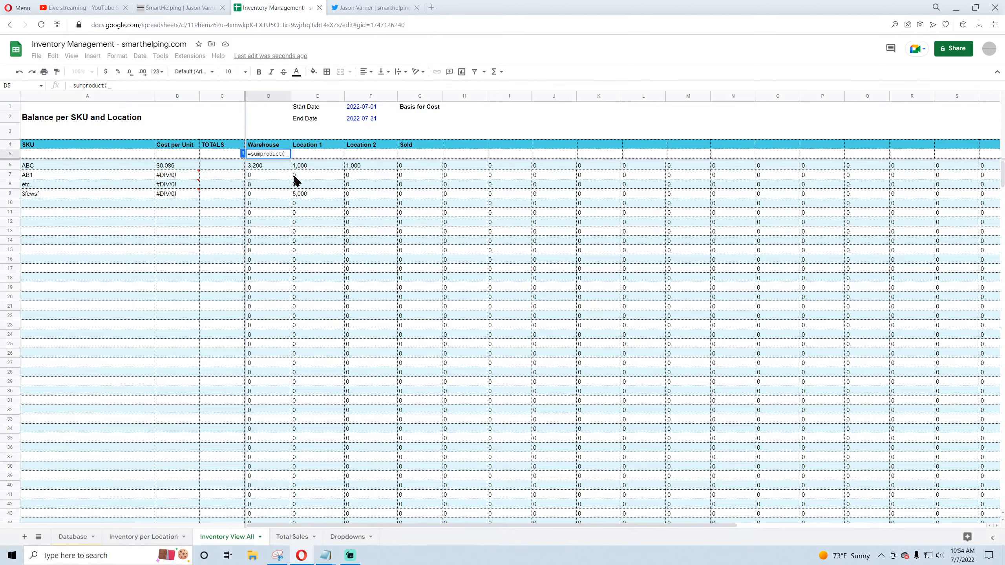
{"action": "left_click_drag", "start_coordinate": [268, 166], "coordinate": [262, 523]}
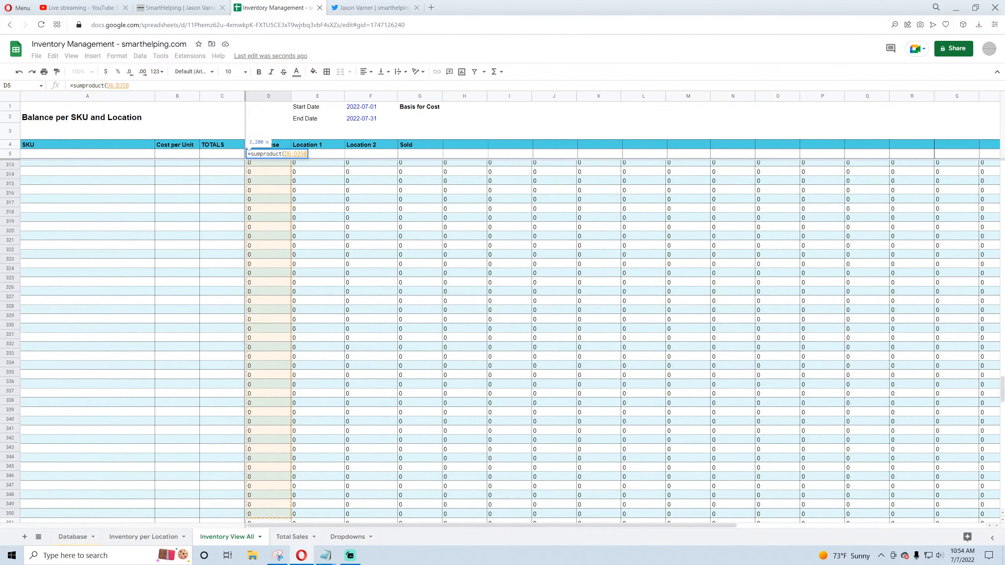
{"action": "left_click_drag", "start_coordinate": [252, 564], "coordinate": [251, 483]}
{"action": "scroll", "coordinate": [258, 478], "scroll_direction": "down", "scroll_amount": 20}
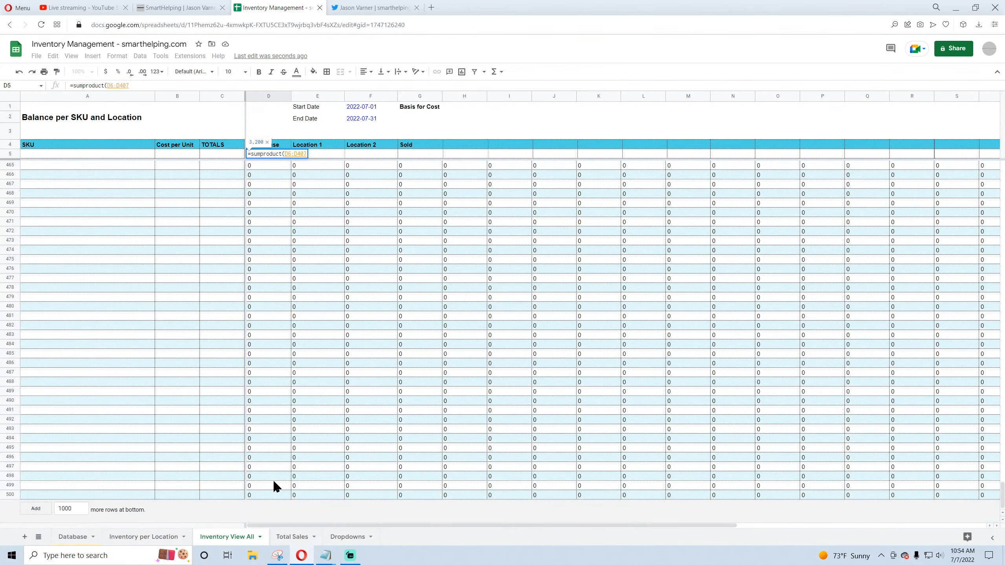
{"action": "left_click", "coordinate": [138, 85]}
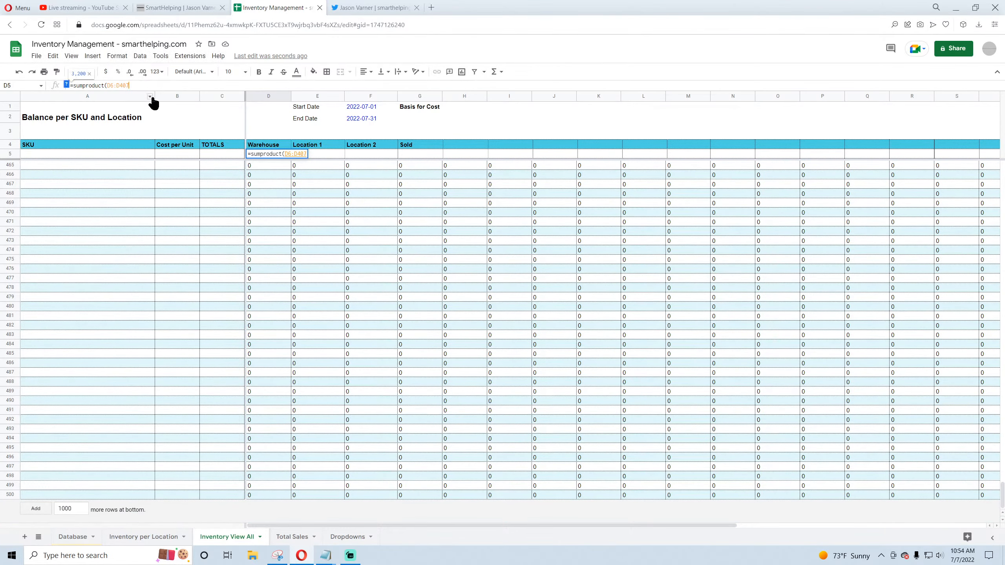
{"action": "key", "text": "BackSpace"}
{"action": "key", "text": "BackSpace"}
{"action": "key", "text": "BackSpace"}
{"action": "type", "text": "500"}
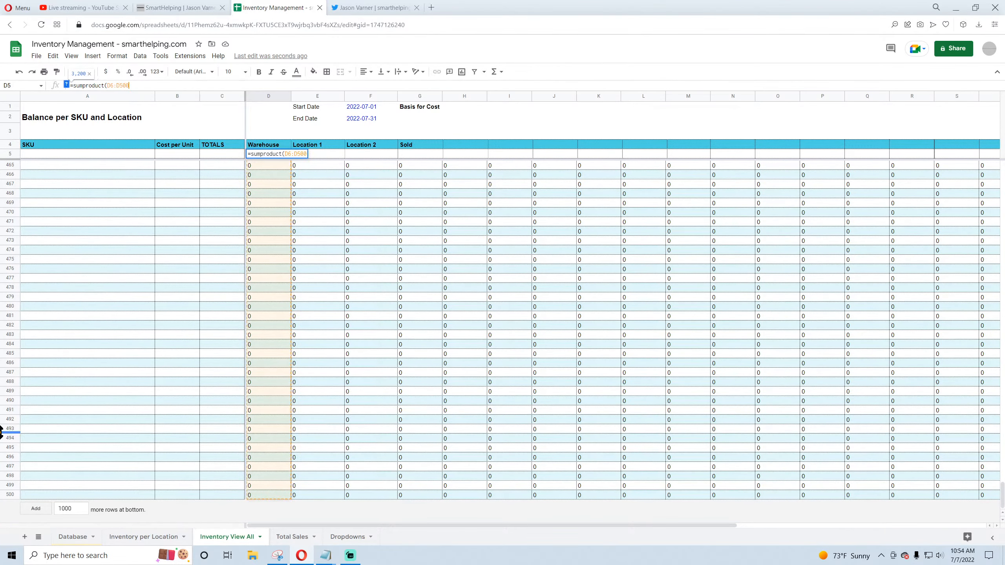
{"action": "type", "text": ","}
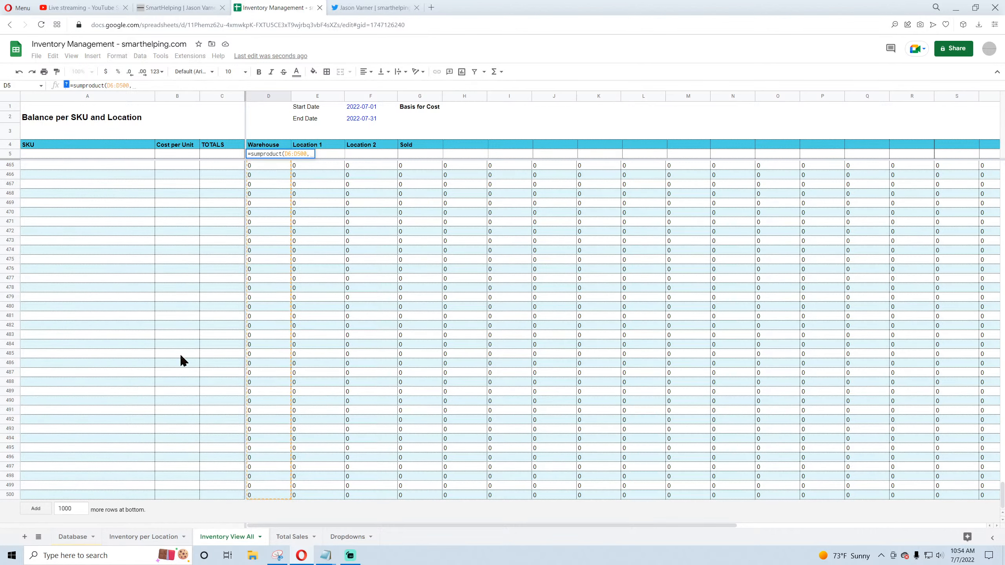
{"action": "left_click_drag", "start_coordinate": [176, 492], "coordinate": [168, 173]}
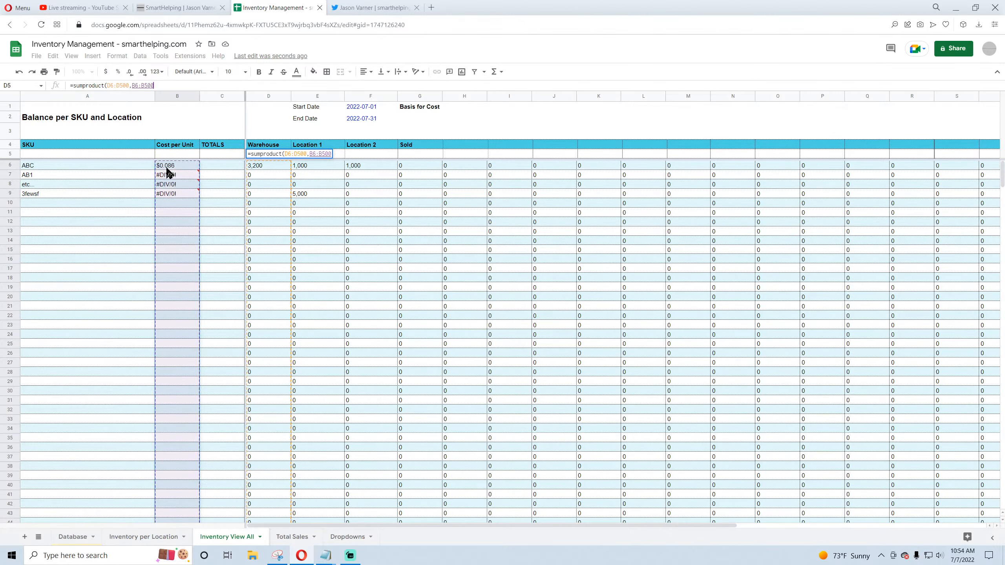
{"action": "key", "text": "Return"}
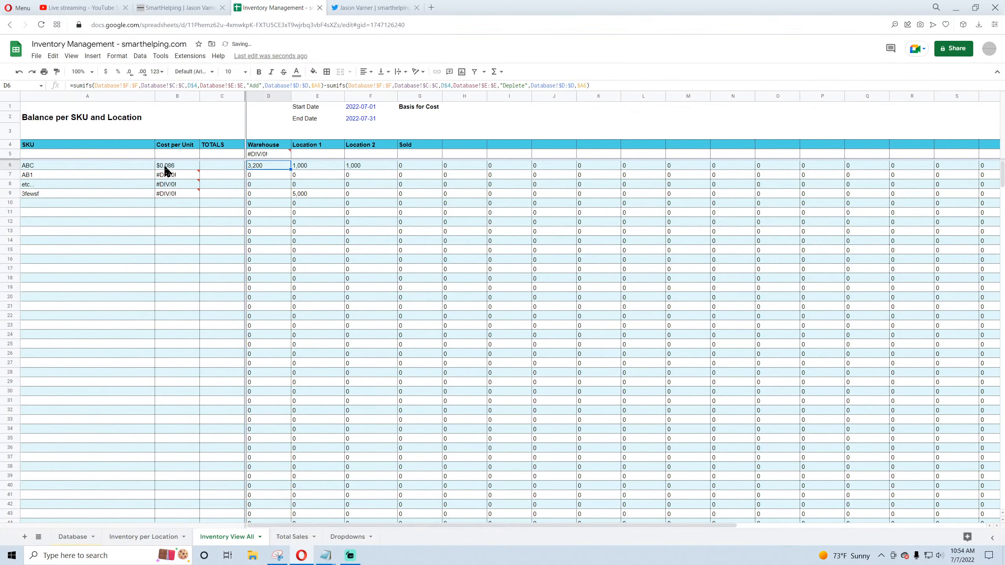
Step: Remove the IF test for a blank SKU from the start of the Cost per Unit formula in B6
{"action": "left_click", "coordinate": [264, 155]}
{"action": "left_click", "coordinate": [179, 167]}
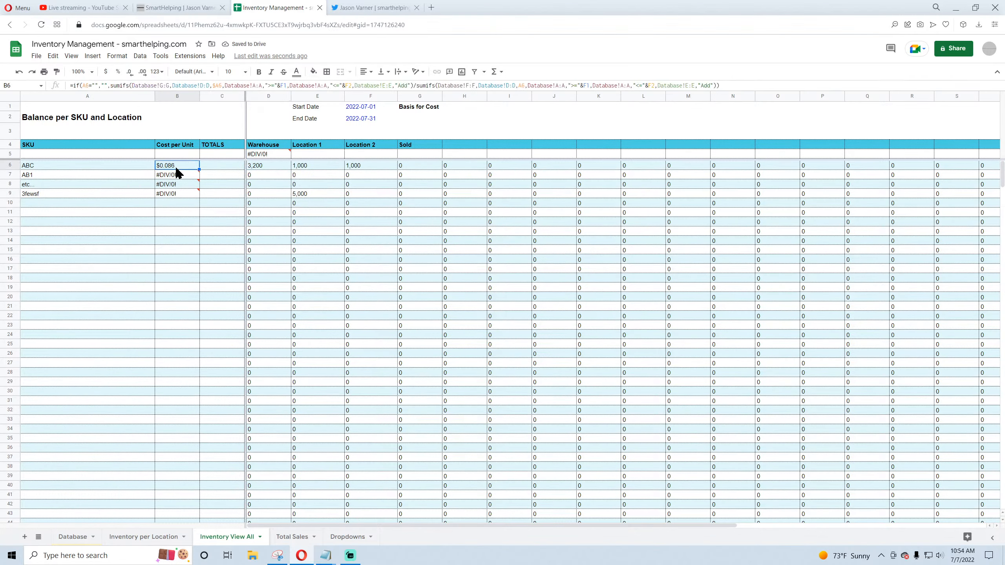
{"action": "left_click", "coordinate": [111, 85]}
{"action": "left_click_drag", "start_coordinate": [111, 85], "coordinate": [85, 86]}
{"action": "left_click", "coordinate": [106, 86]}
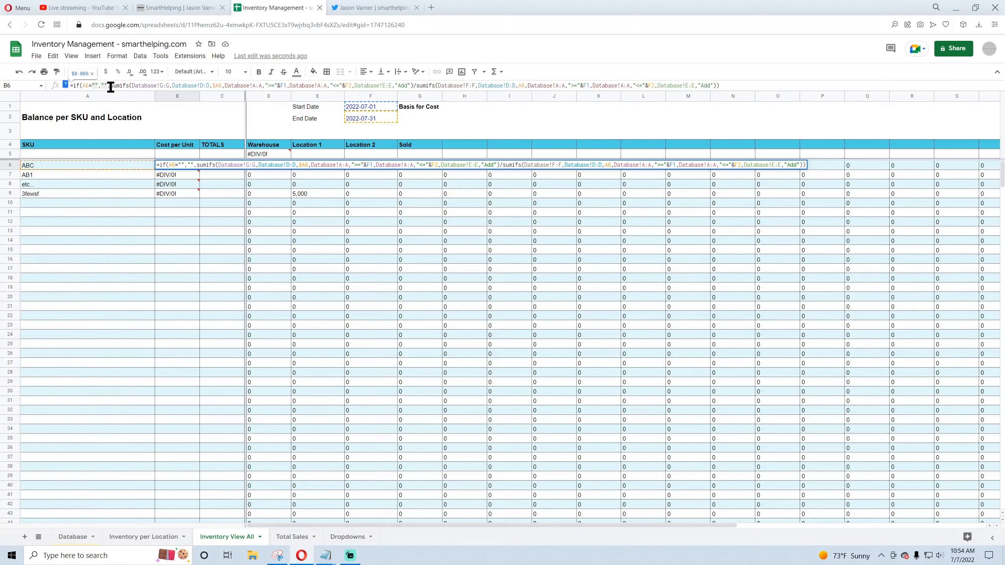
{"action": "key", "text": "BackSpace"}
{"action": "key", "text": "BackSpace"}
{"action": "key", "text": "BackSpace"}
{"action": "key", "text": "BackSpace"}
{"action": "key", "text": "BackSpace"}
{"action": "key", "text": "BackSpace"}
{"action": "key", "text": "BackSpace"}
{"action": "key", "text": "BackSpace"}
{"action": "key", "text": "BackSpace"}
{"action": "key", "text": "BackSpace"}
{"action": "key", "text": "BackSpace"}
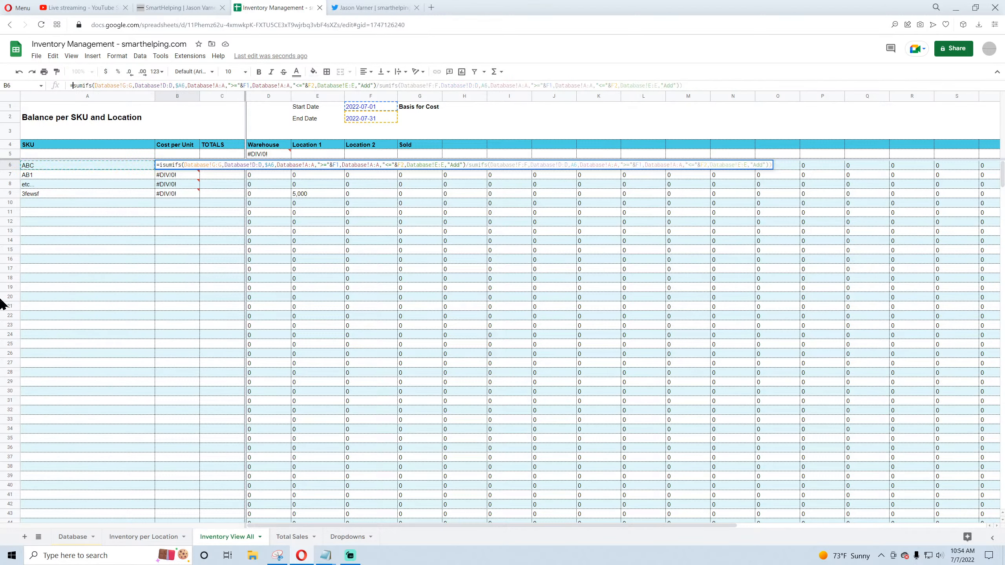
Step: Wrap the B6 Cost per Unit formula in IFERROR with 0 as the fallback and fill it down through B10
{"action": "type", "text": "ferror("}
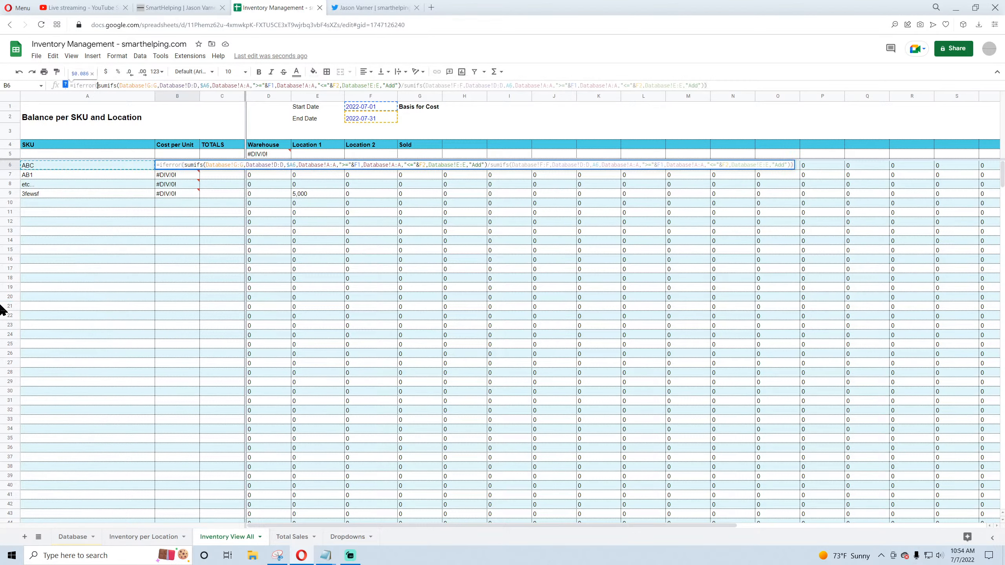
{"action": "type", "text": ",0"}
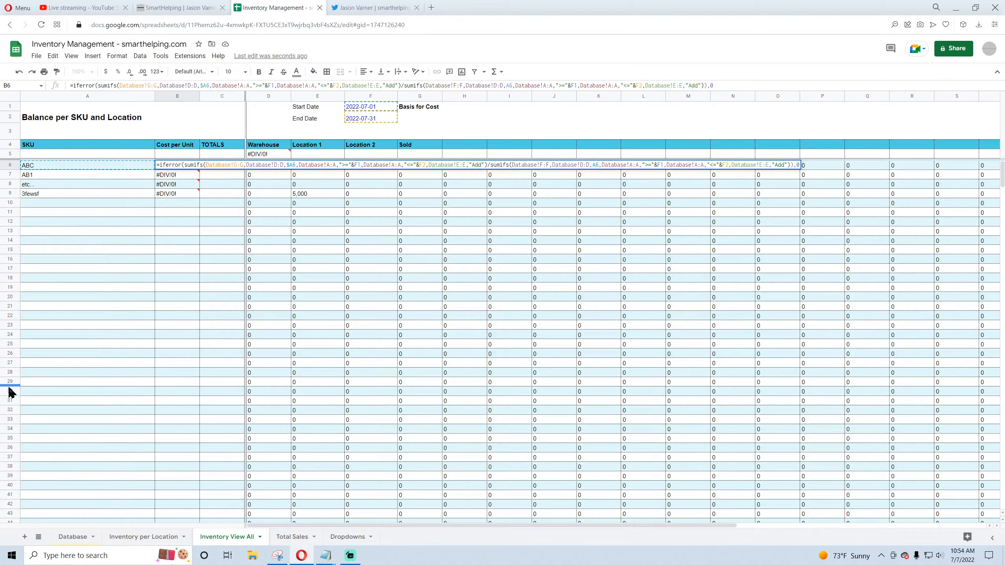
{"action": "key", "text": "BackSpace"}
{"action": "key", "text": "BackSpace"}
{"action": "key", "text": "Return"}
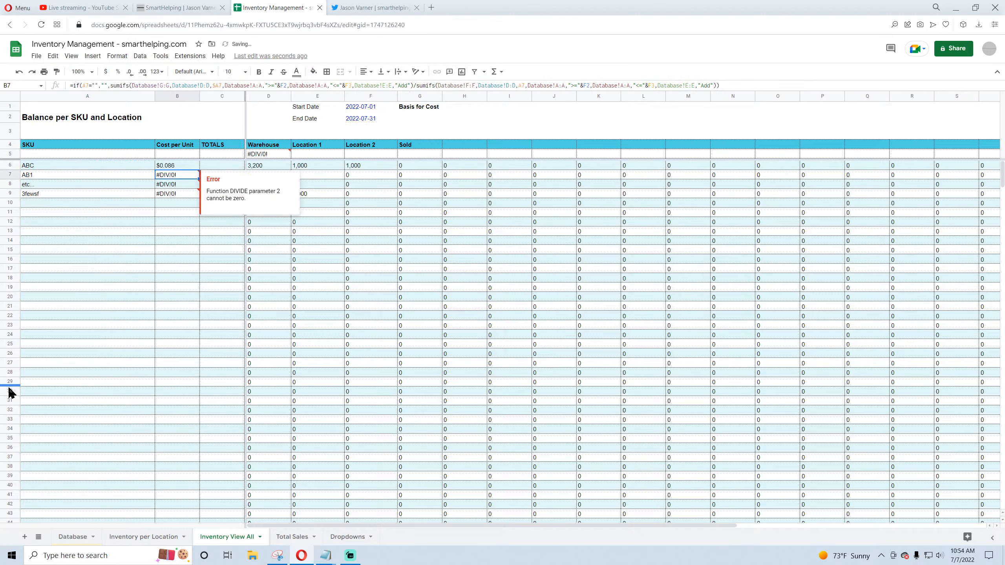
{"action": "left_click", "coordinate": [179, 166]}
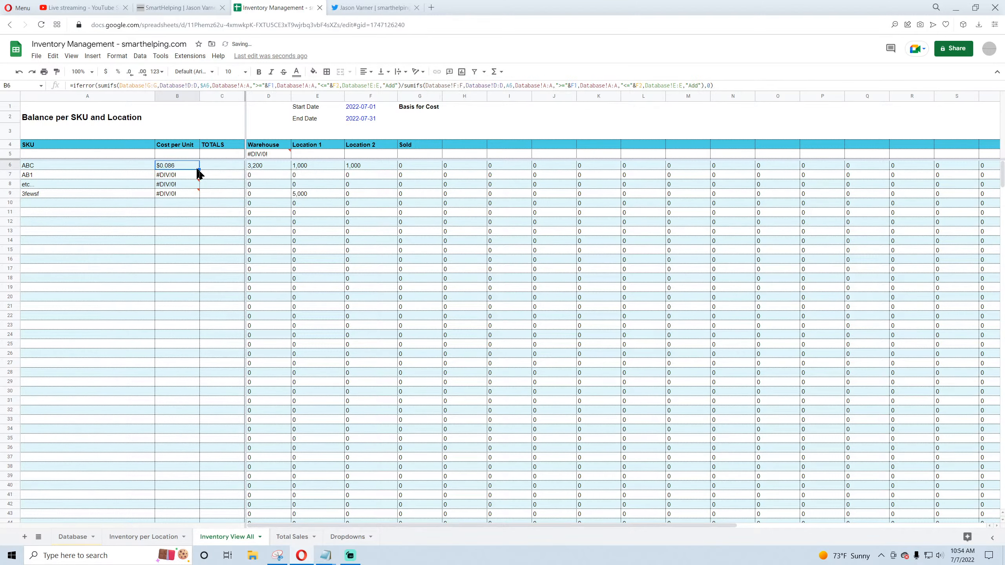
{"action": "left_click_drag", "start_coordinate": [198, 169], "coordinate": [199, 200]}
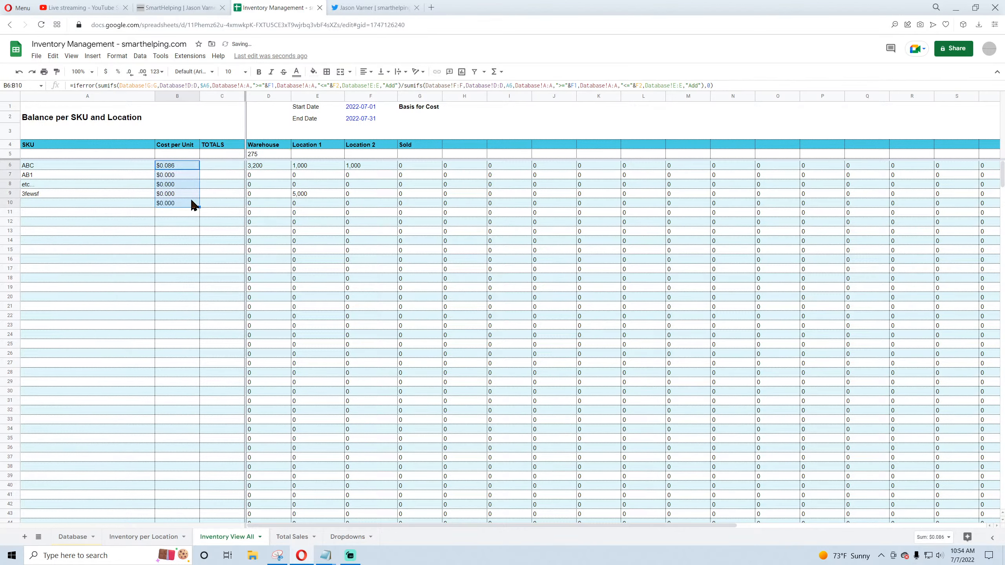
Step: Fill the Cost per Unit formula from B10 down through row 500
{"action": "left_click", "coordinate": [179, 203]}
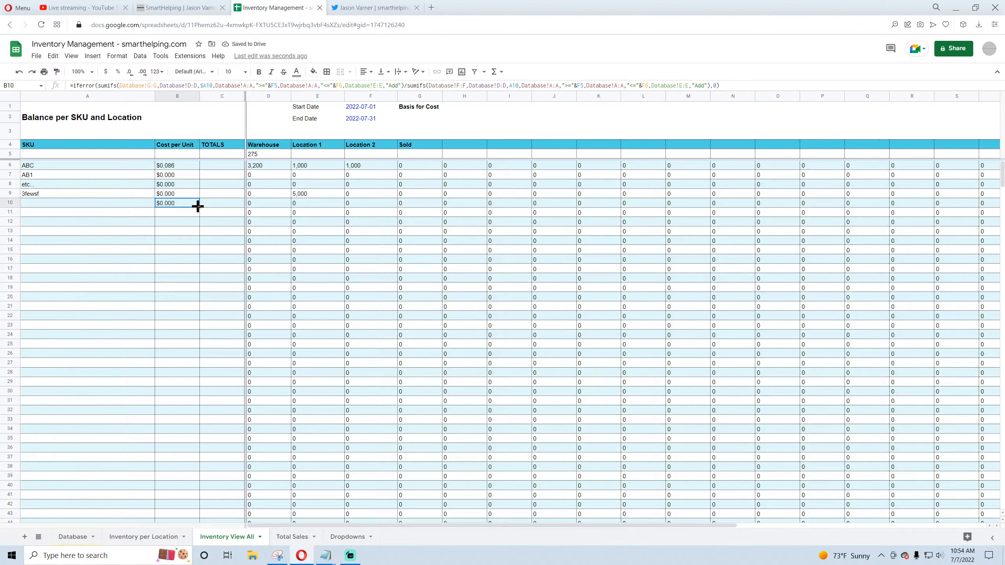
{"action": "scroll", "coordinate": [175, 382], "scroll_direction": "down", "scroll_amount": 15}
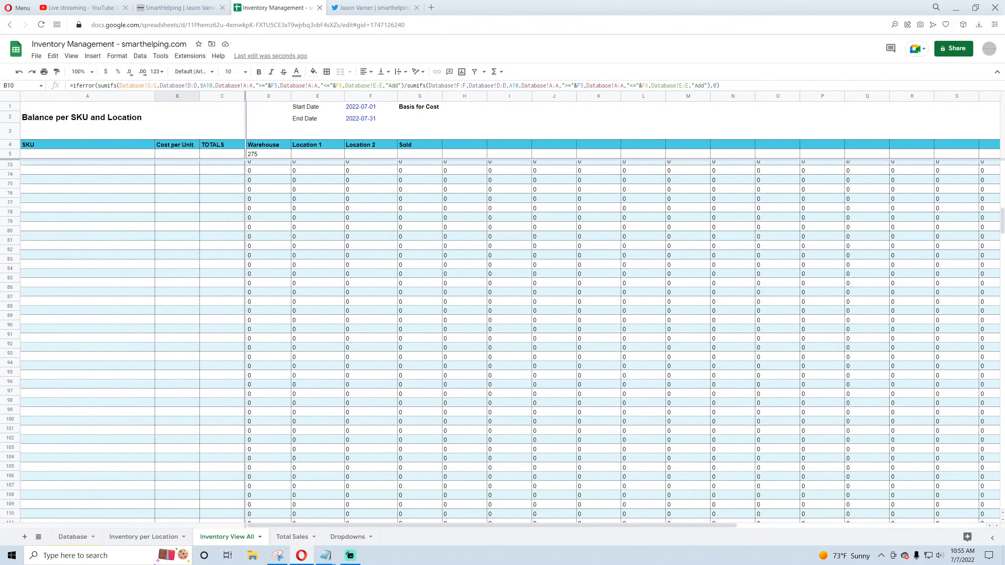
{"action": "scroll", "coordinate": [625, 340], "scroll_direction": "down", "scroll_amount": 20}
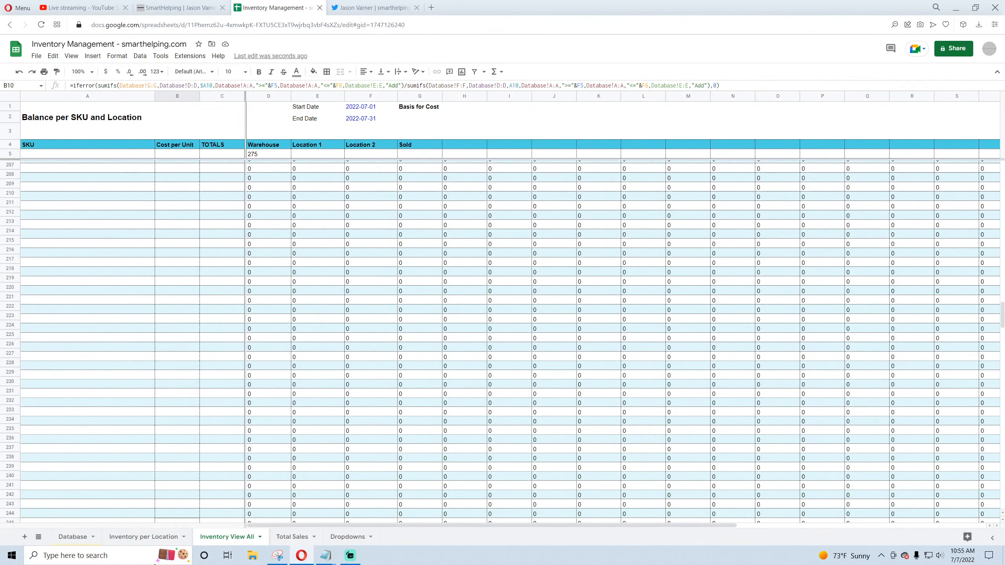
{"action": "scroll", "coordinate": [511, 341], "scroll_direction": "down", "scroll_amount": 7}
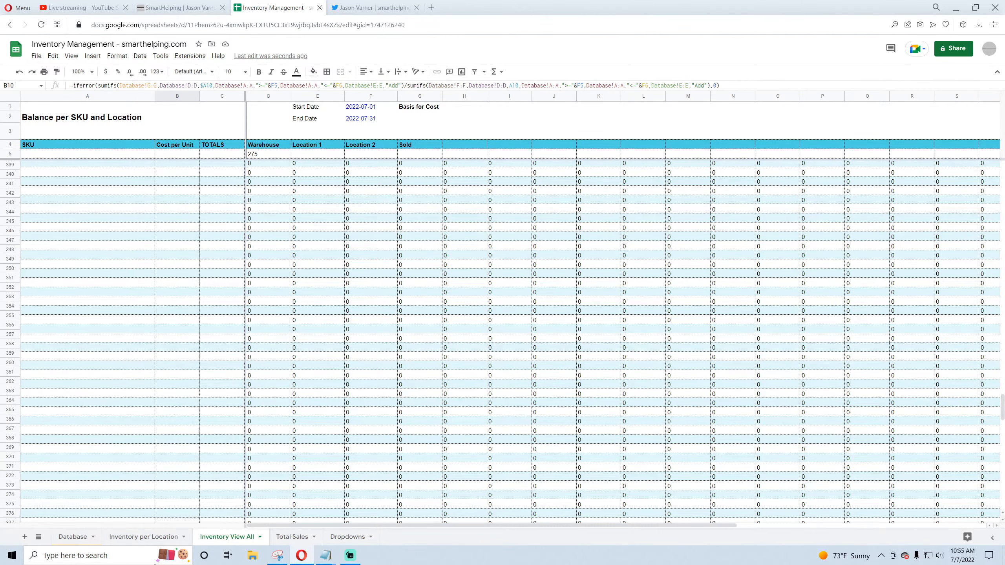
{"action": "scroll", "coordinate": [511, 341], "scroll_direction": "down", "scroll_amount": 20}
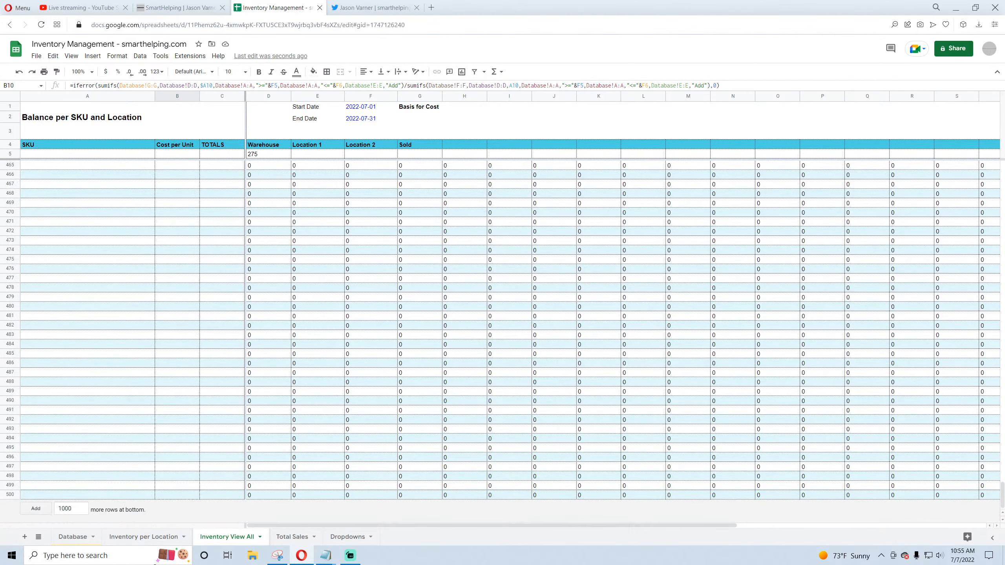
{"action": "key", "text": "ctrl+shift+Down"}
{"action": "key", "text": "ctrl+d"}
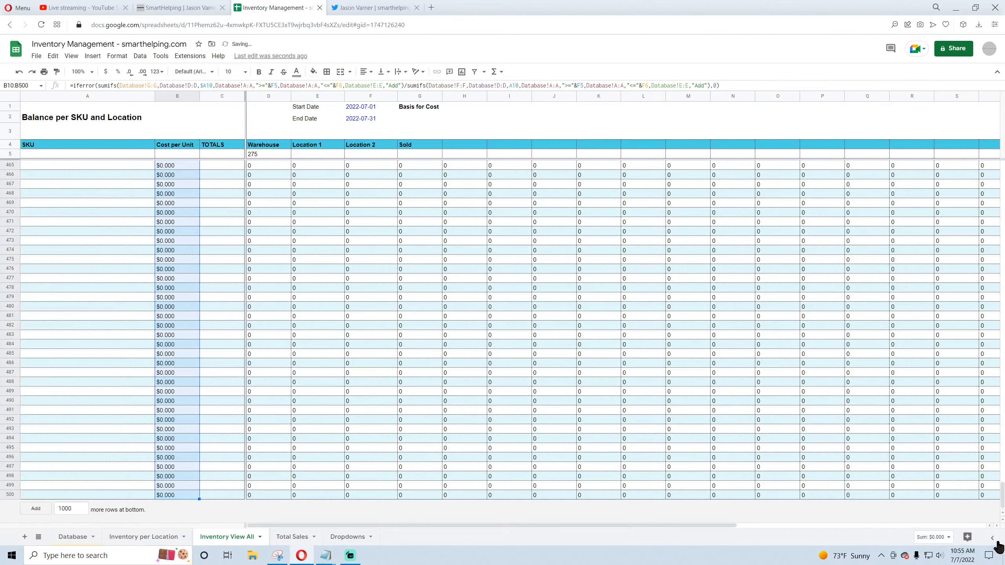
Step: Format the whole of row 5 as currency and check the Warehouse and Cost per Unit cells for ABC
{"action": "left_click_drag", "start_coordinate": [1003, 490], "coordinate": [898, 169]}
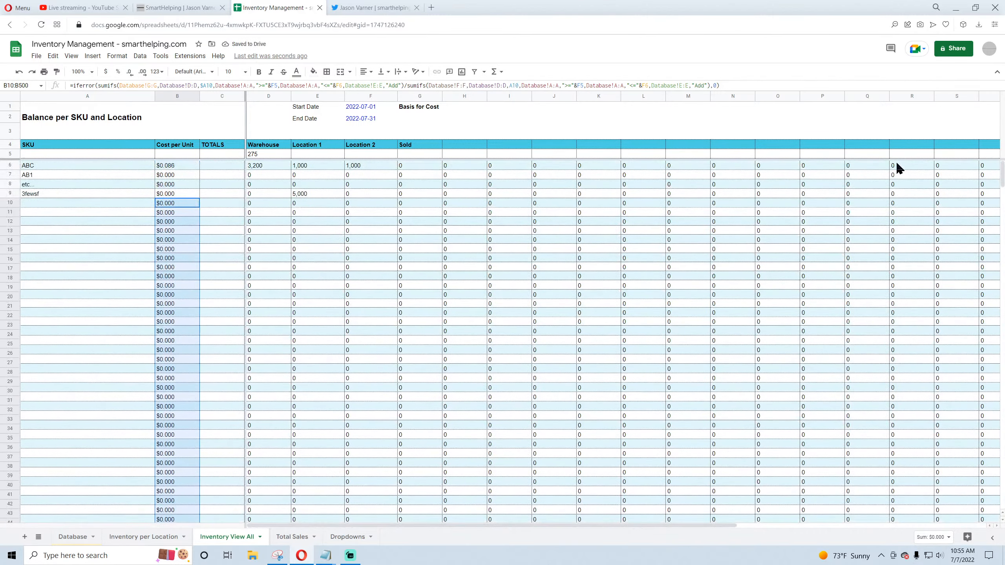
{"action": "left_click", "coordinate": [9, 156]}
{"action": "left_click", "coordinate": [106, 72]}
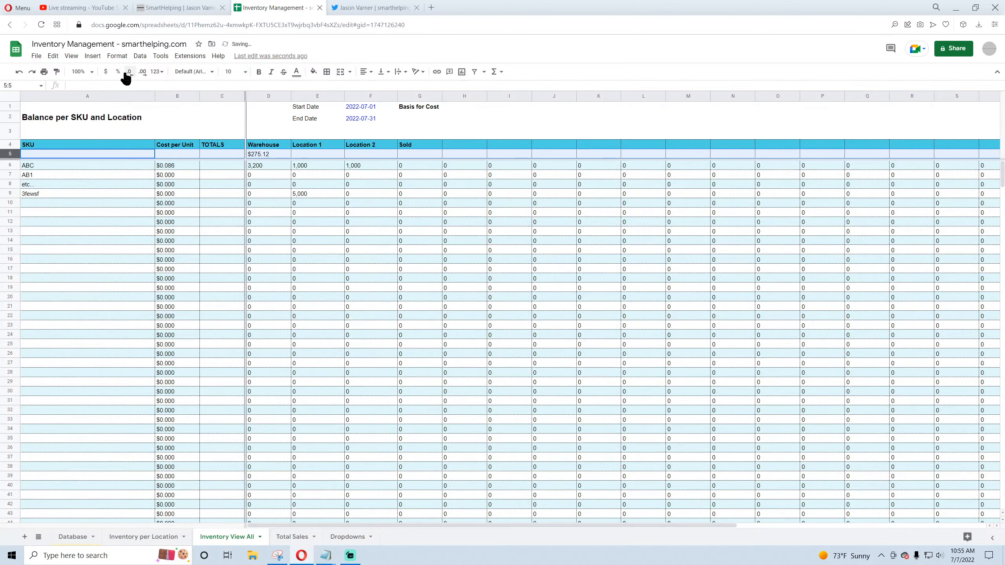
{"action": "left_click", "coordinate": [266, 193]}
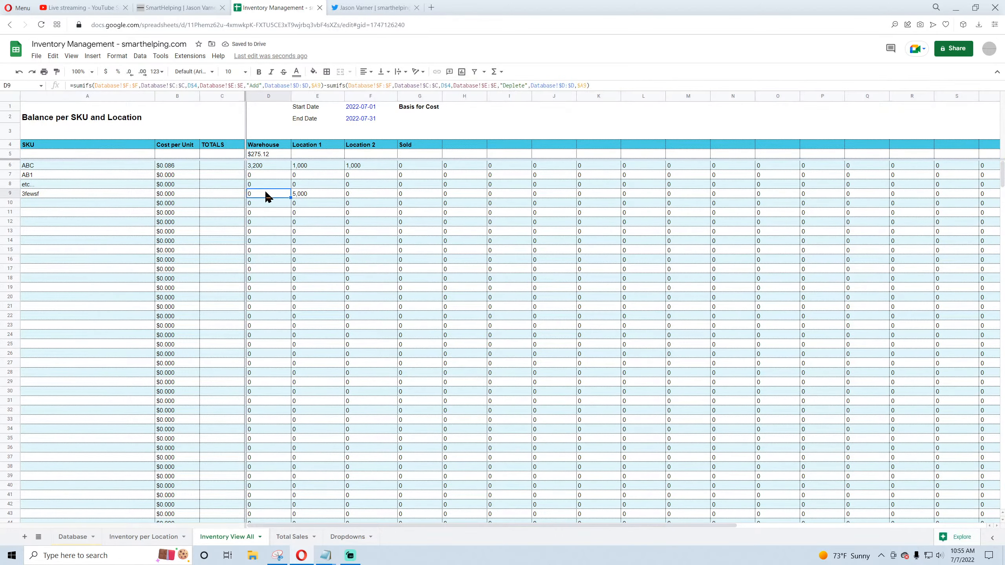
{"action": "left_click", "coordinate": [268, 167]}
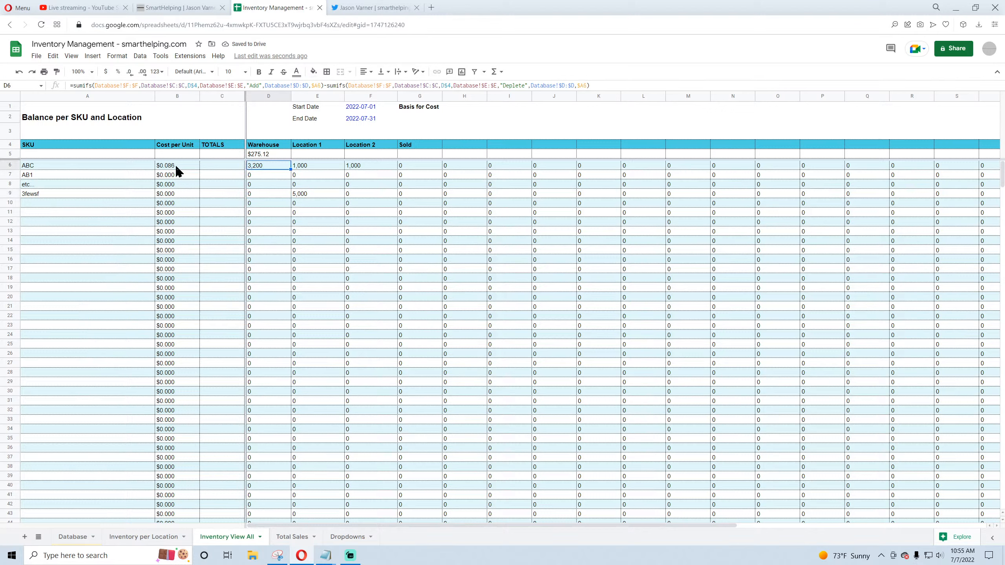
{"action": "left_click", "coordinate": [177, 169]}
Step: Lock column B in the D5 SUMPRODUCT formula so its cost range reads $B6:$B500
{"action": "left_click", "coordinate": [270, 157]}
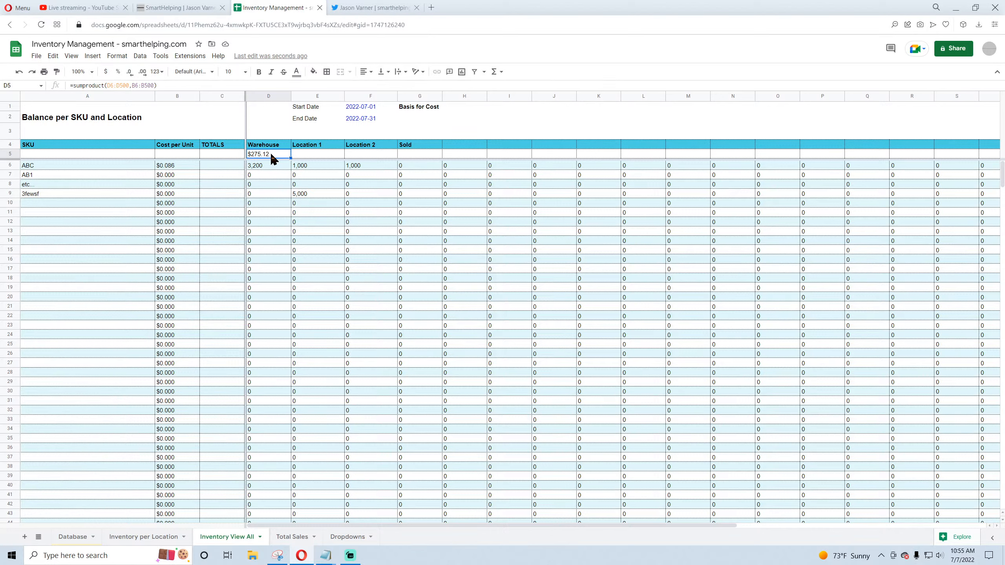
{"action": "left_click", "coordinate": [134, 85]}
{"action": "type", "text": "$B6:"}
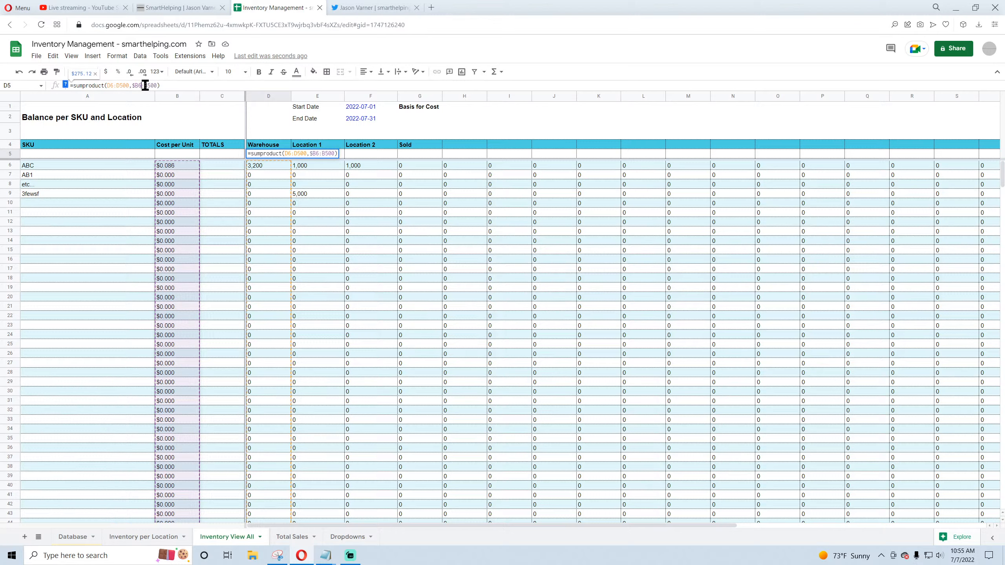
{"action": "type", "text": "$"}
{"action": "left_click", "coordinate": [259, 153]}
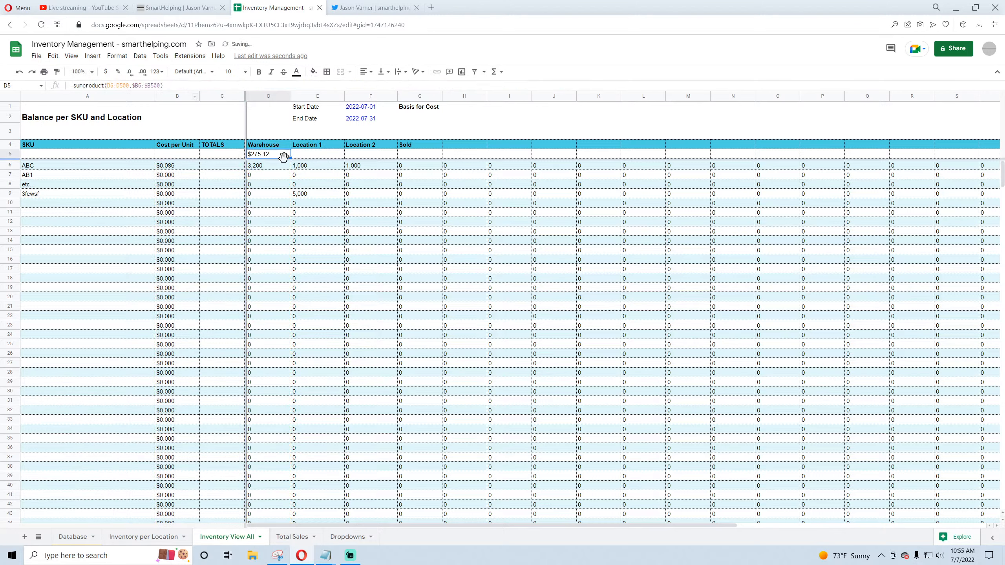
Step: Fill the D5 inventory value formula right into E5 for Location 1, undoing the first fill that reached G5
{"action": "left_click_drag", "start_coordinate": [290, 158], "coordinate": [433, 154]}
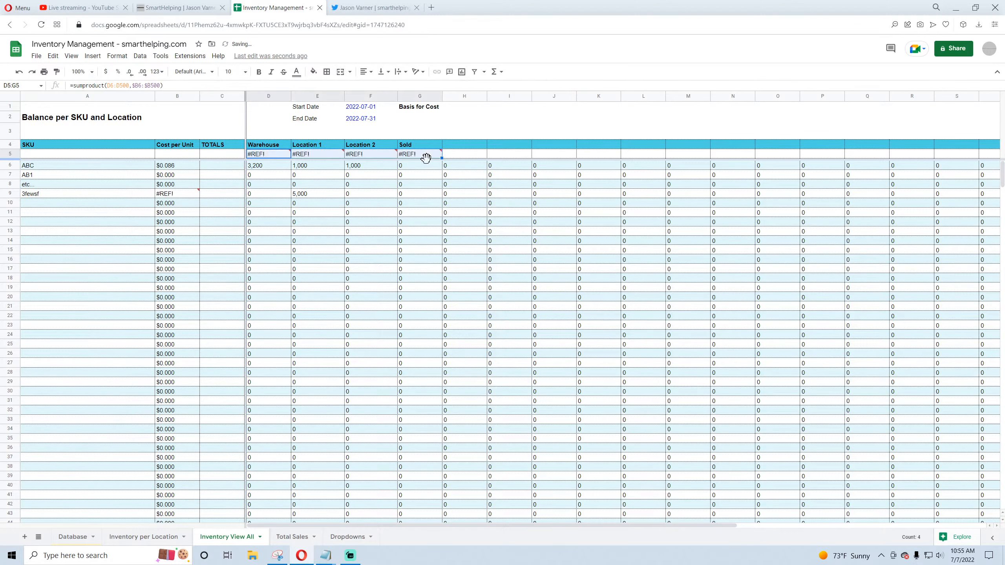
{"action": "left_click", "coordinate": [19, 72]}
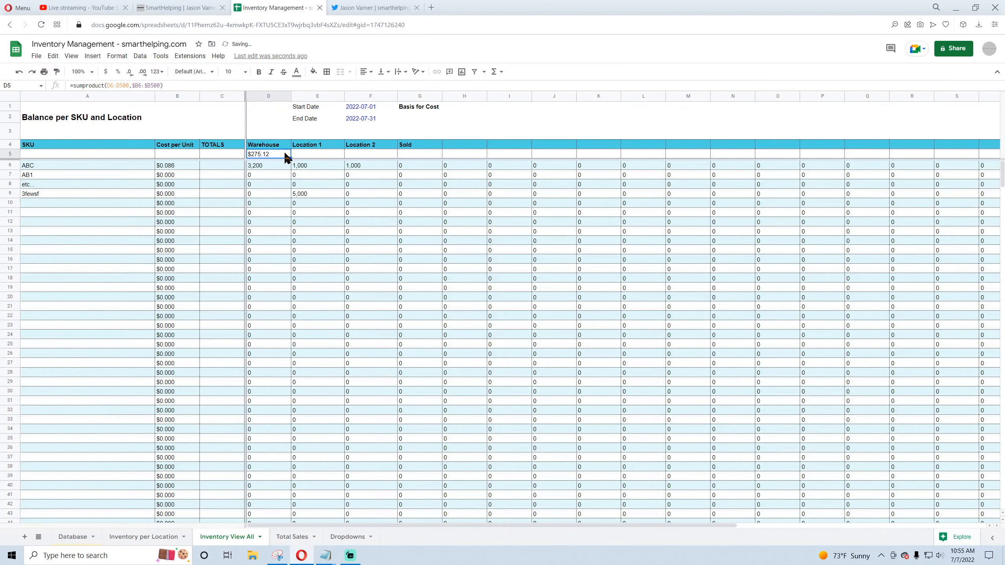
{"action": "left_click_drag", "start_coordinate": [291, 157], "coordinate": [442, 157]}
Step: Try to fill the E5 SUMPRODUCT formula across to H5, undo it, and try again with only F5
{"action": "left_click", "coordinate": [314, 157]}
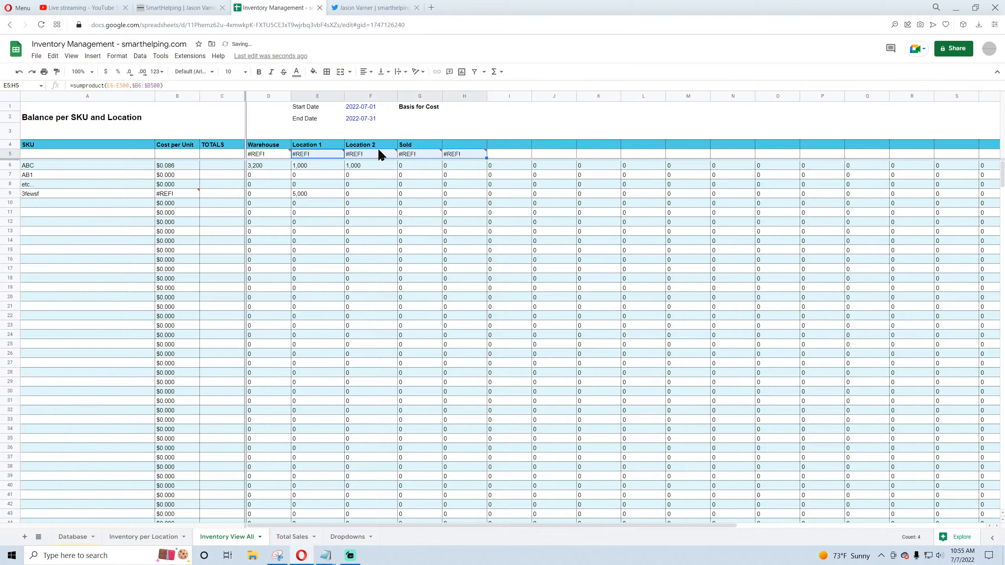
{"action": "left_click", "coordinate": [18, 72]}
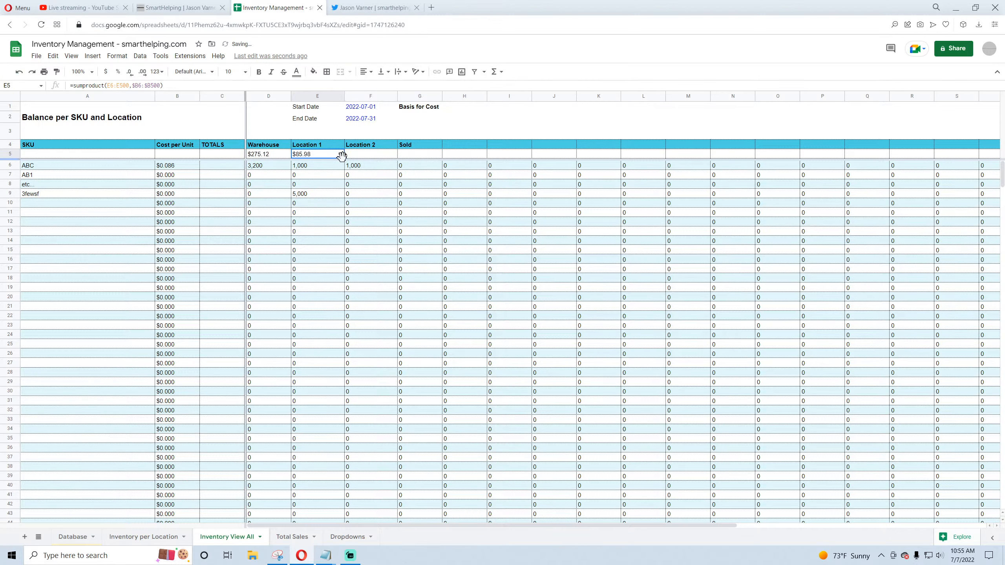
{"action": "left_click_drag", "start_coordinate": [349, 156], "coordinate": [448, 157]}
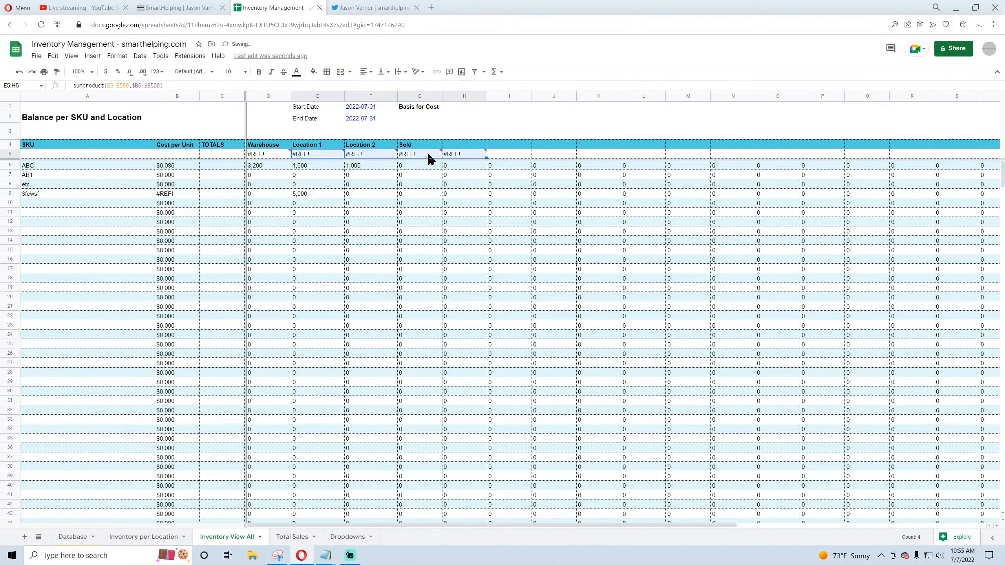
{"action": "left_click", "coordinate": [24, 72]}
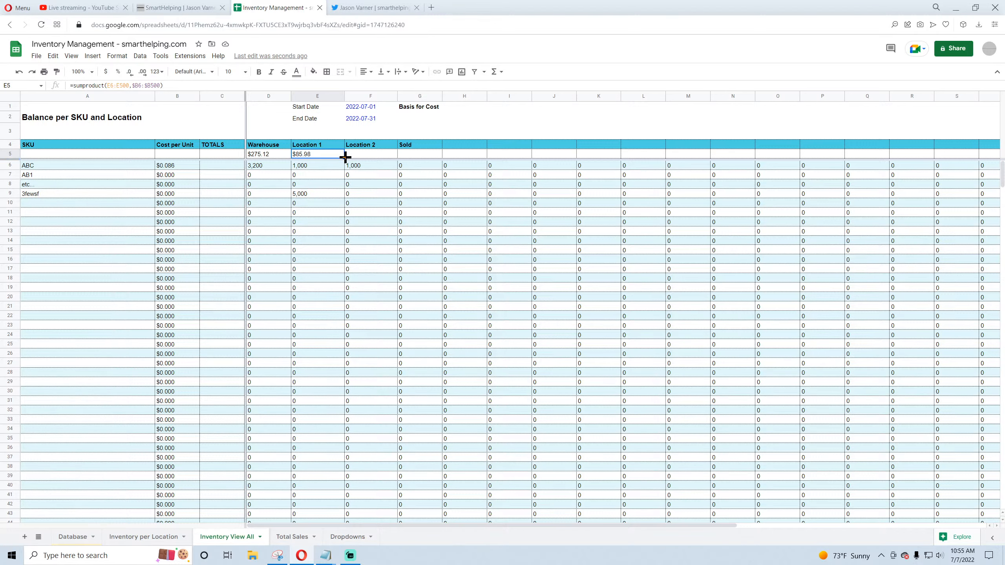
{"action": "left_click_drag", "start_coordinate": [345, 157], "coordinate": [365, 160]}
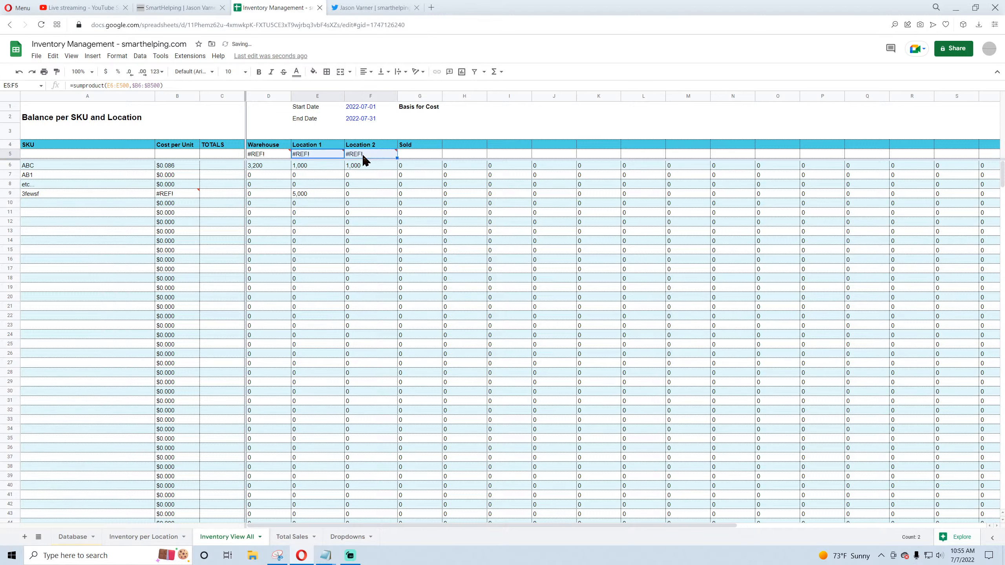
Step: Examine the cell references in the formulas of F5, B9, B10 and B6, and undo the fill into F5
{"action": "left_click", "coordinate": [363, 155]}
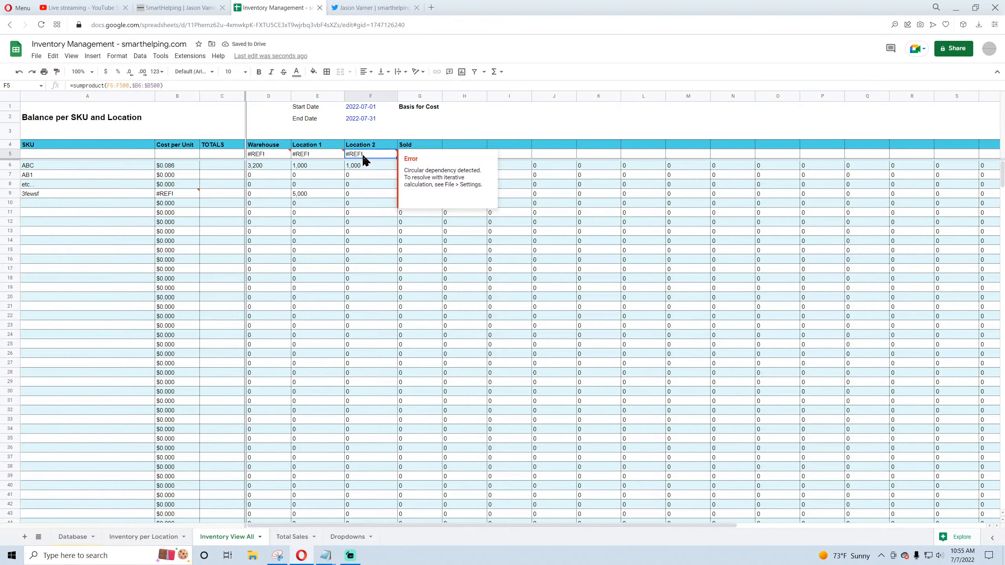
{"action": "double_click", "coordinate": [363, 155]}
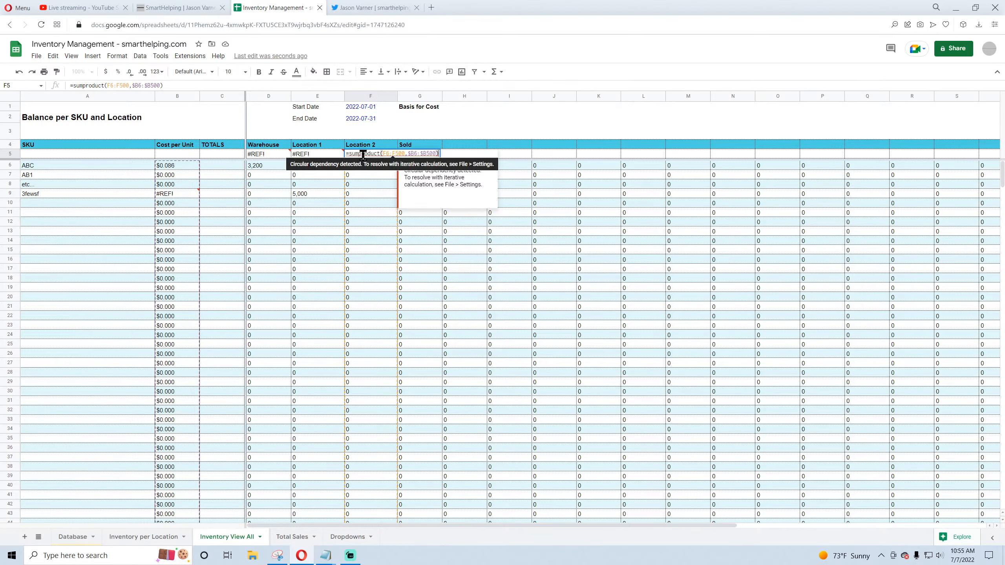
{"action": "left_click", "coordinate": [168, 191]}
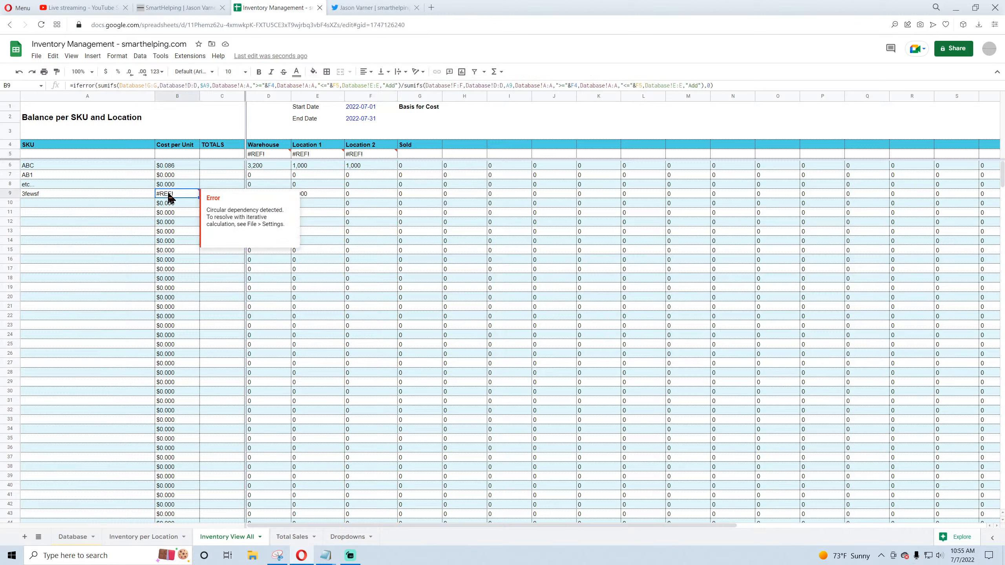
{"action": "double_click", "coordinate": [168, 193]}
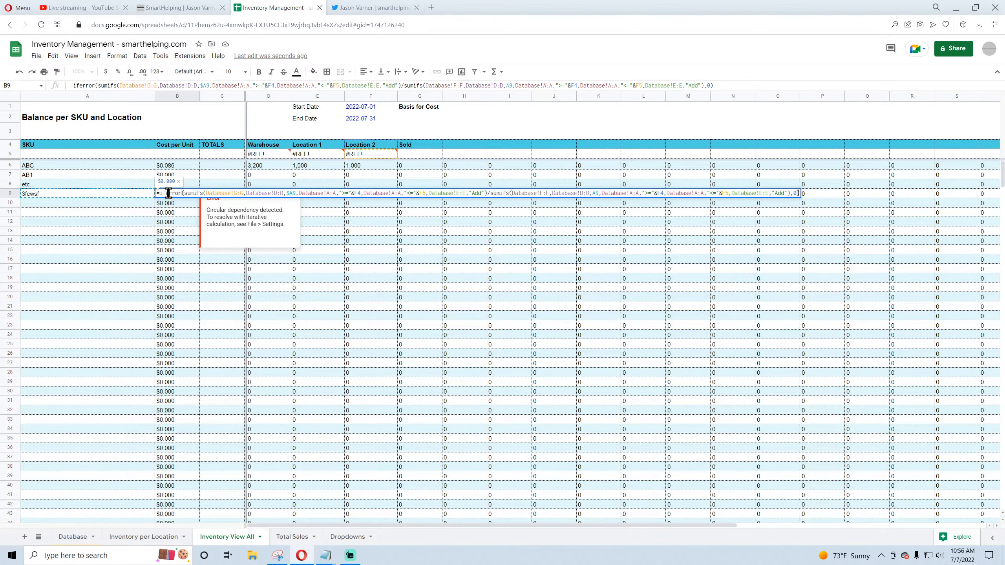
{"action": "key", "text": "Return"}
{"action": "left_click", "coordinate": [176, 167]}
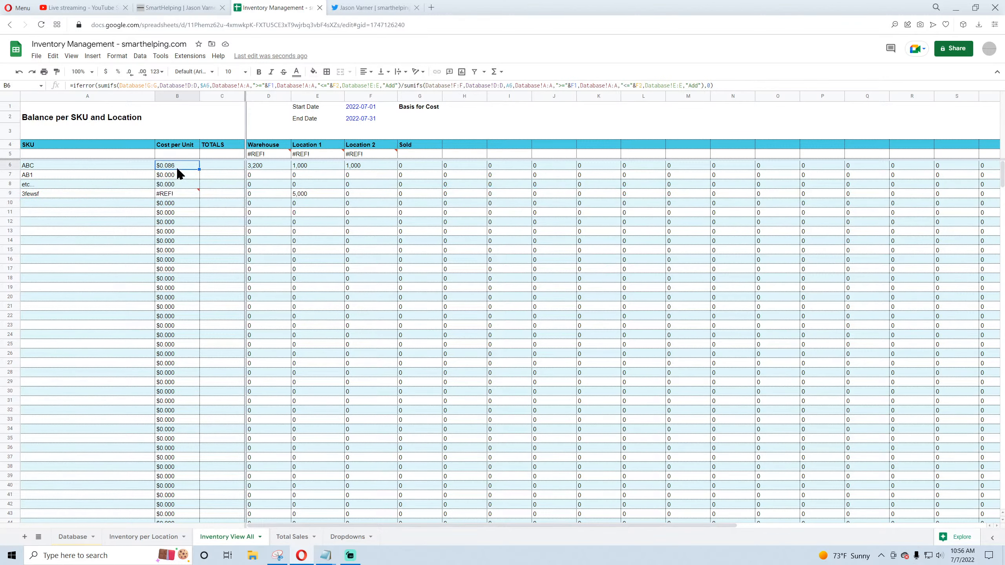
{"action": "key", "text": "Down"}
{"action": "key", "text": "Down"}
{"action": "key", "text": "Down"}
{"action": "key", "text": "Down"}
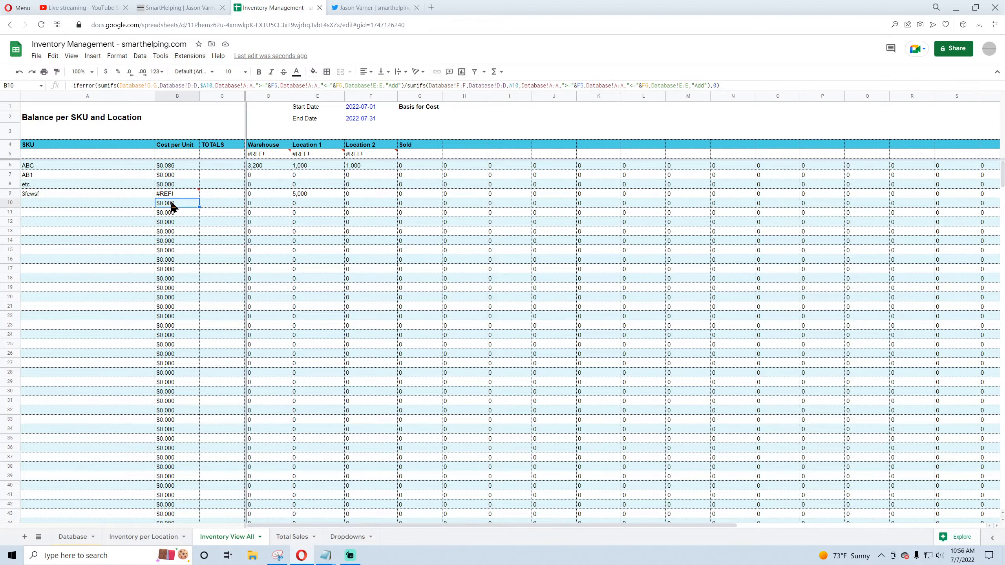
{"action": "left_click", "coordinate": [178, 167]}
{"action": "double_click", "coordinate": [177, 165]}
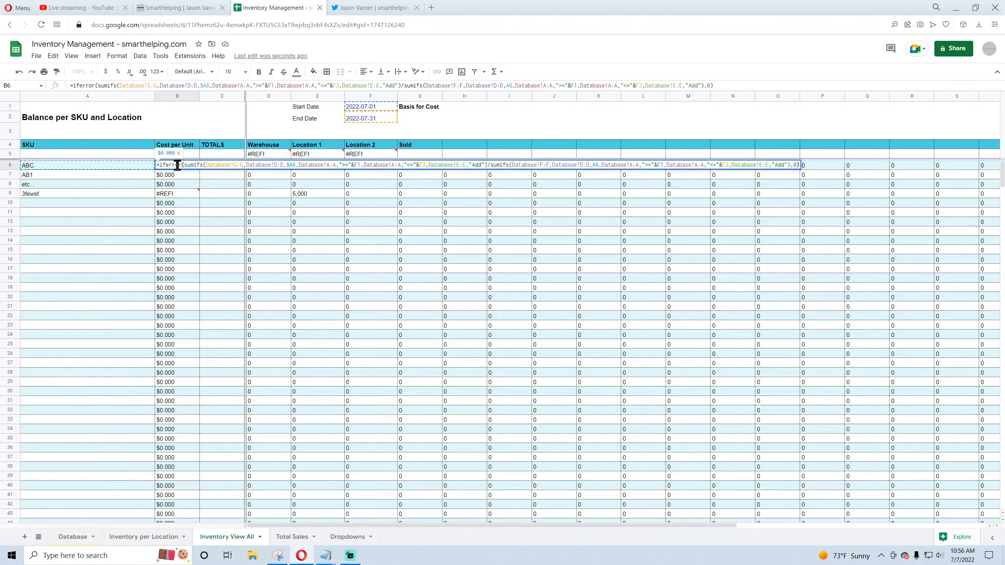
{"action": "key", "text": "Return"}
{"action": "double_click", "coordinate": [173, 193]}
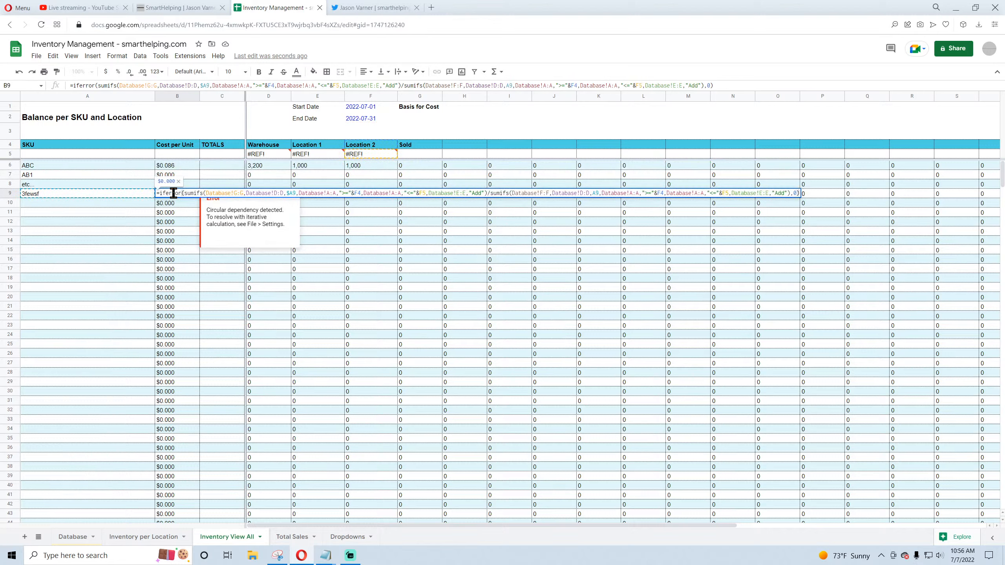
{"action": "key", "text": "Escape"}
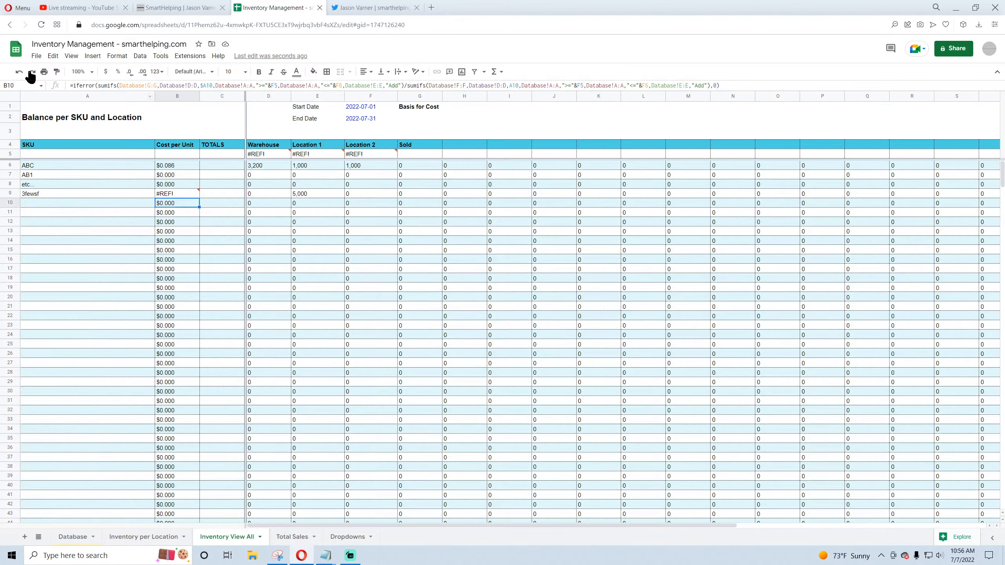
{"action": "left_click", "coordinate": [18, 72]}
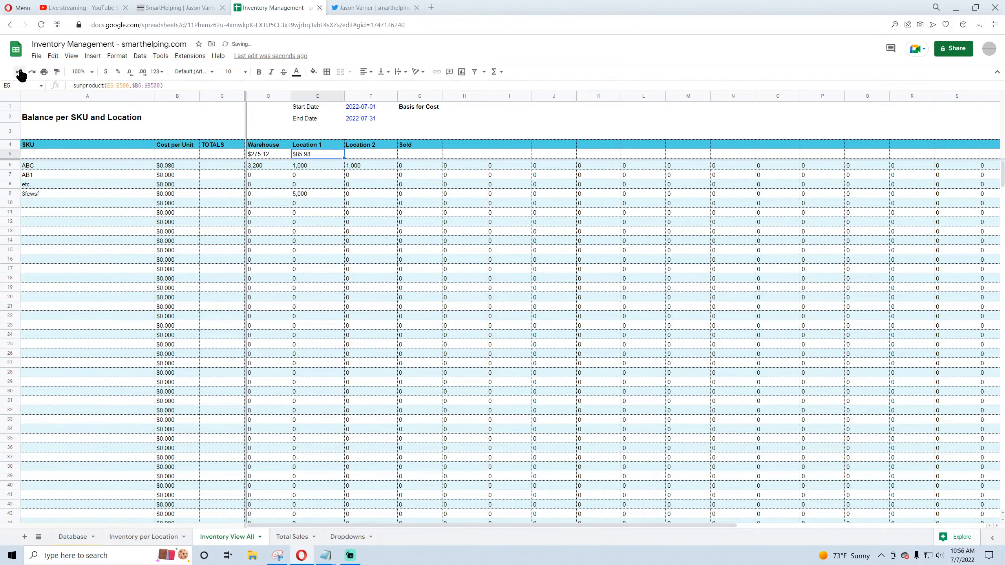
Step: Lock the date rows in the B6 cost per unit formula so both SUMIFS reference F$1 and F$2
{"action": "left_click", "coordinate": [163, 166]}
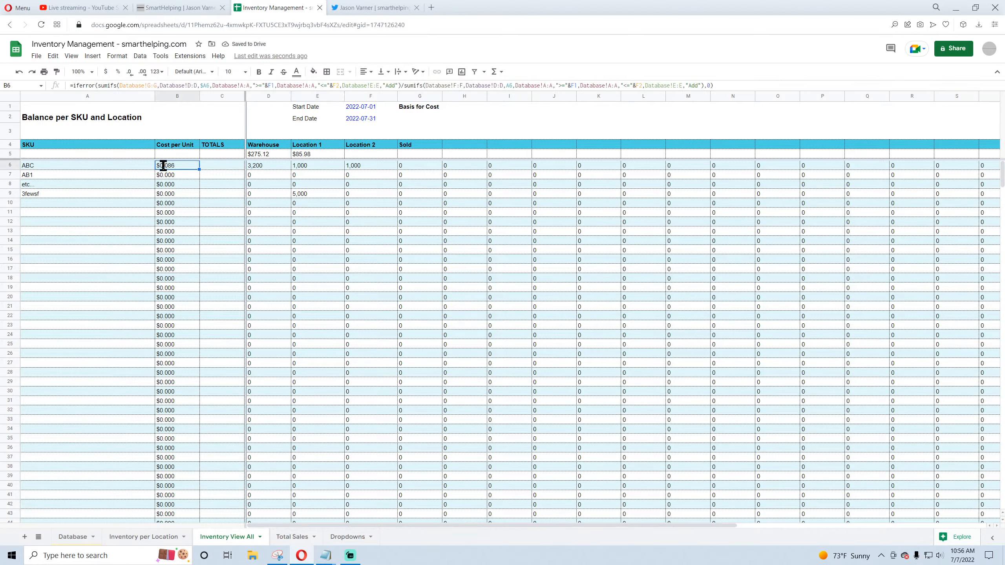
{"action": "double_click", "coordinate": [162, 166]}
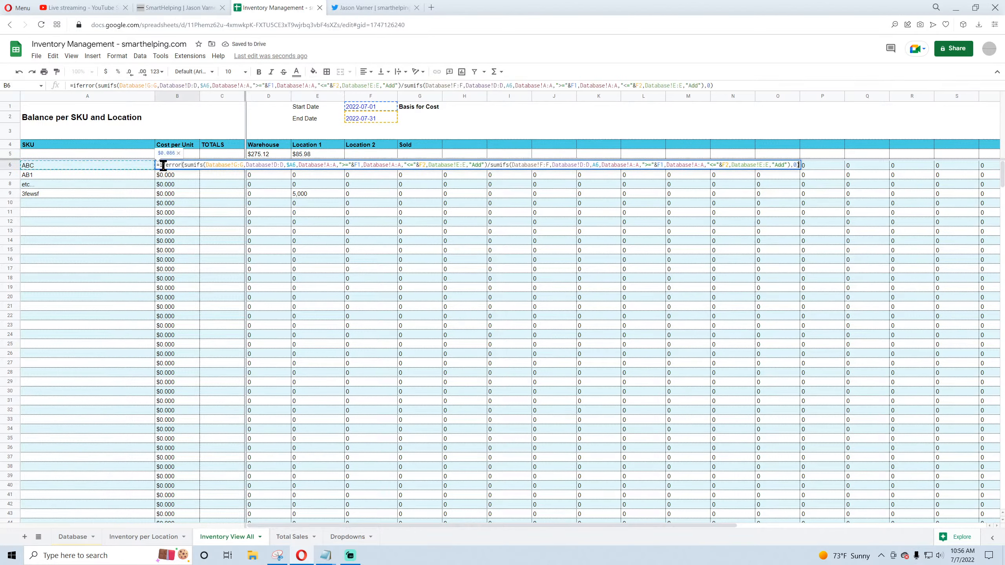
{"action": "left_click", "coordinate": [639, 85]}
{"action": "type", "text": "$"}
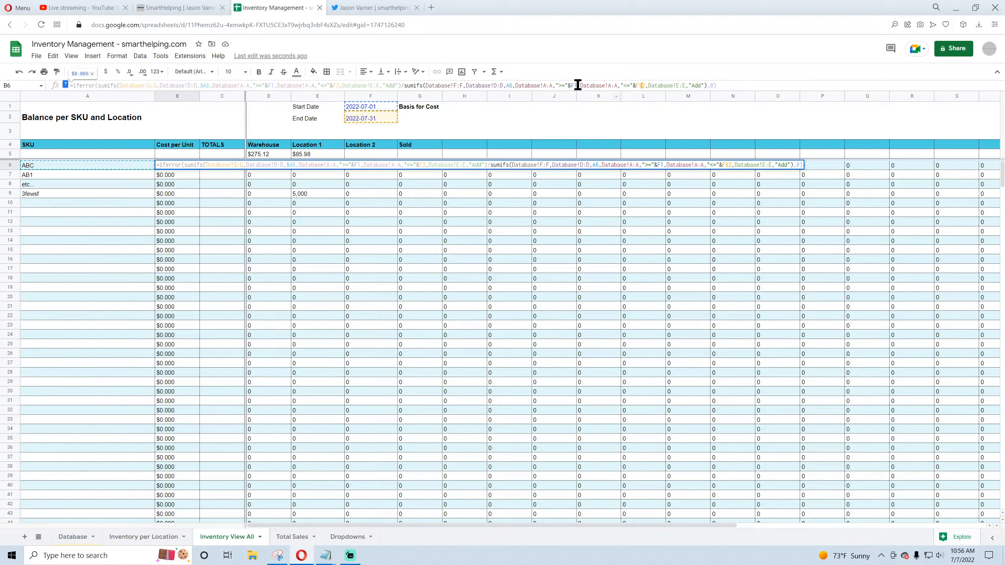
{"action": "left_click", "coordinate": [573, 85]}
{"action": "type", "text": "$"}
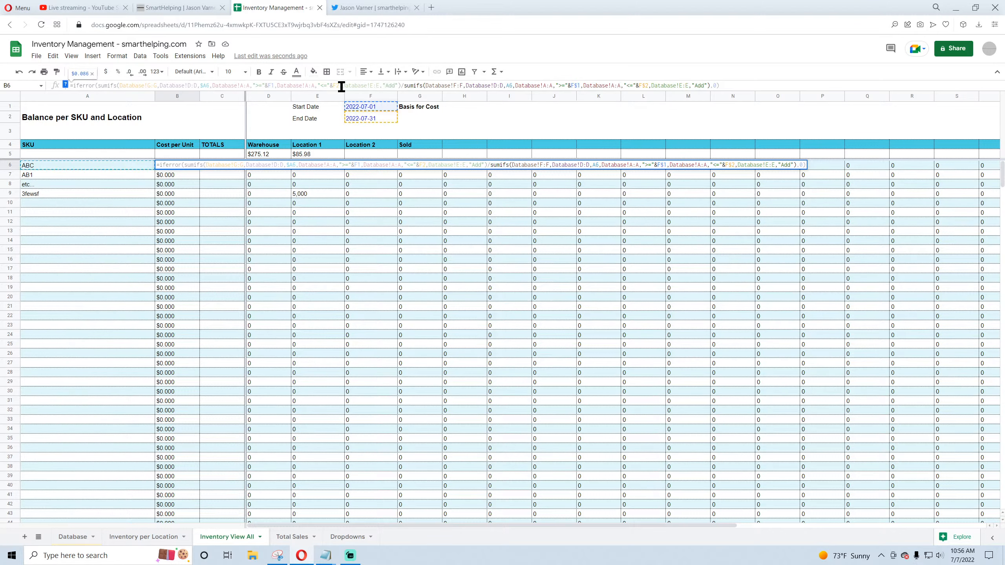
{"action": "left_click", "coordinate": [337, 85]}
{"action": "type", "text": "$"}
{"action": "left_click", "coordinate": [273, 86]}
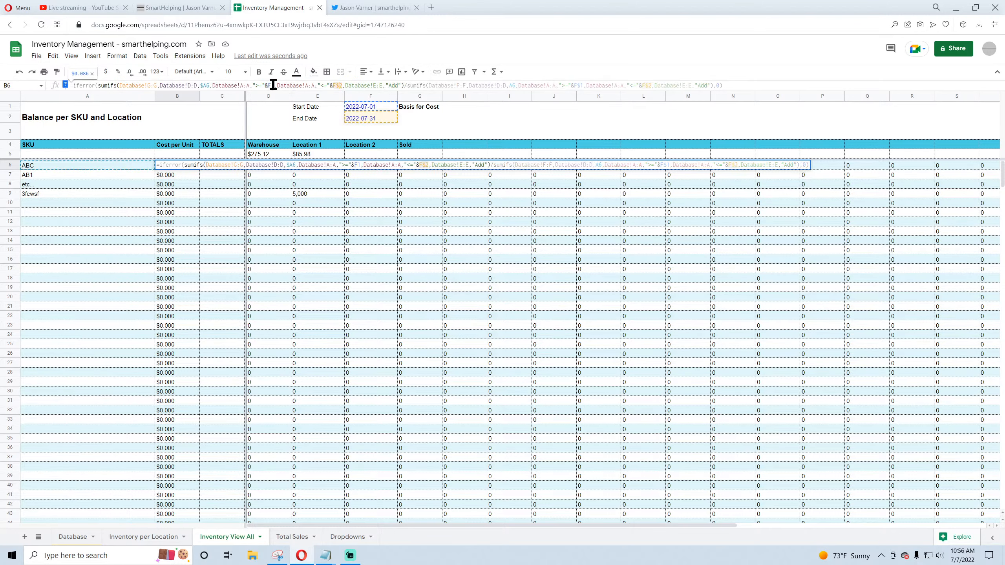
{"action": "type", "text": "$"}
{"action": "key", "text": "Return"}
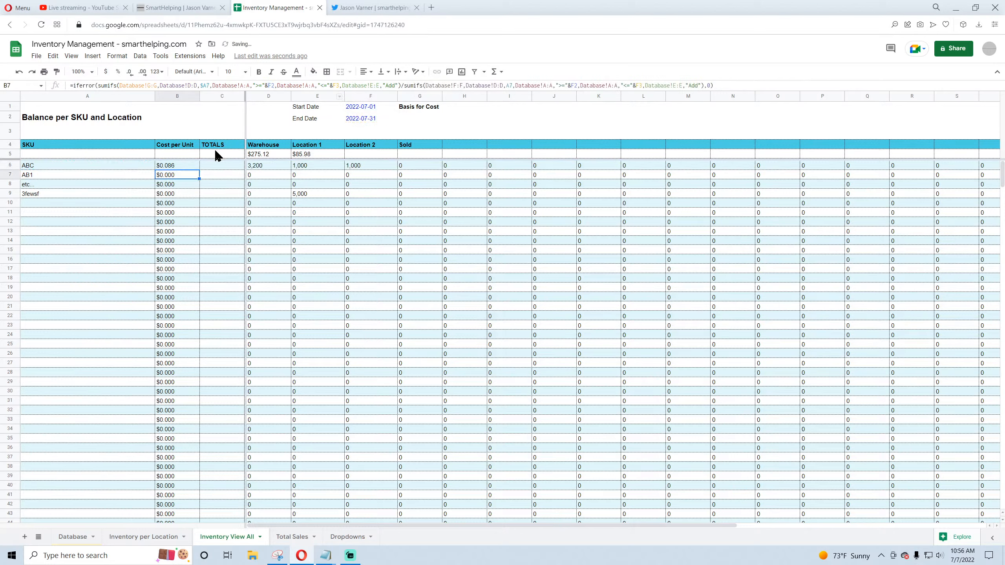
Step: Fill the corrected B6 cost per unit formula down column B to B500
{"action": "left_click", "coordinate": [188, 165]}
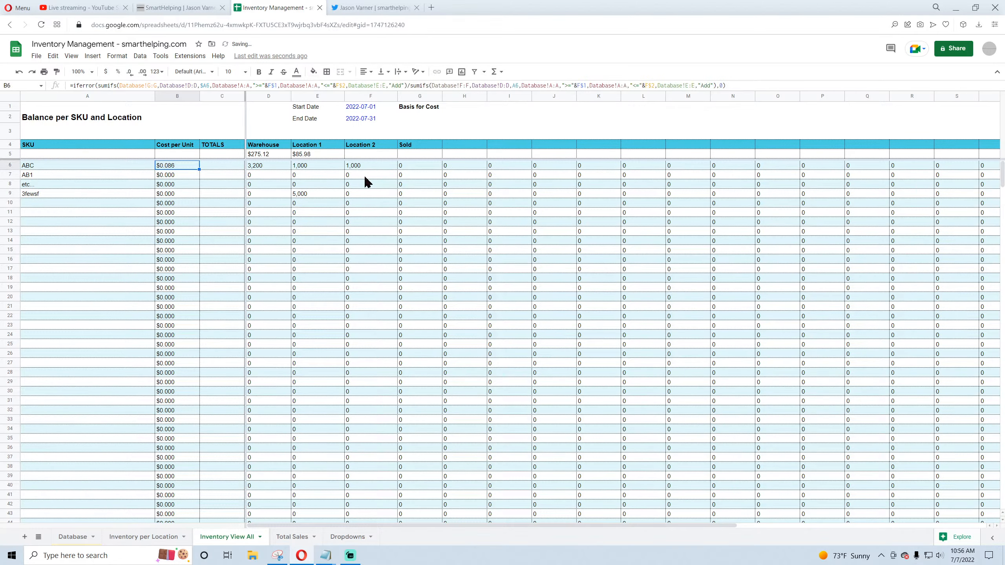
{"action": "left_click_drag", "start_coordinate": [199, 169], "coordinate": [197, 225]}
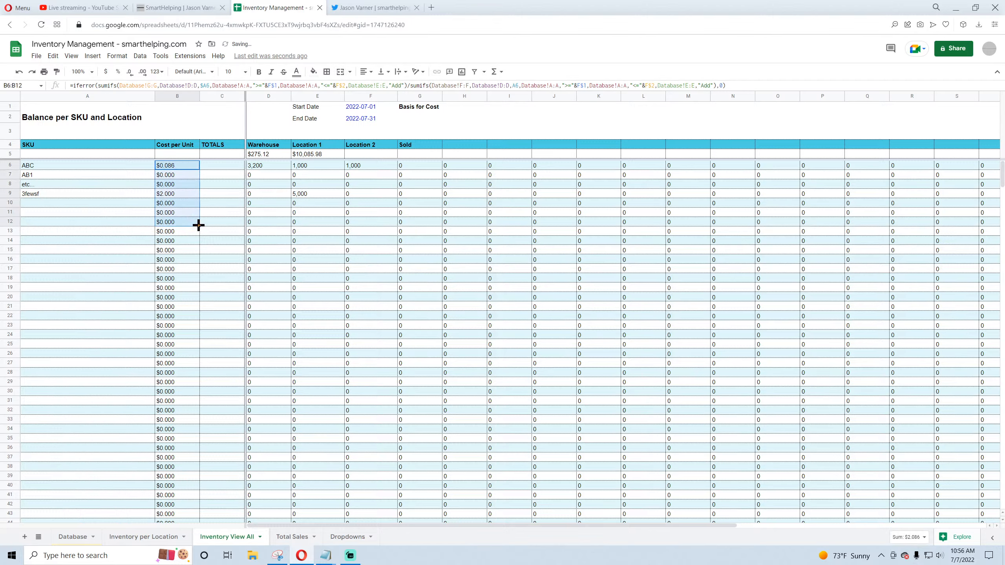
{"action": "left_click", "coordinate": [191, 167]}
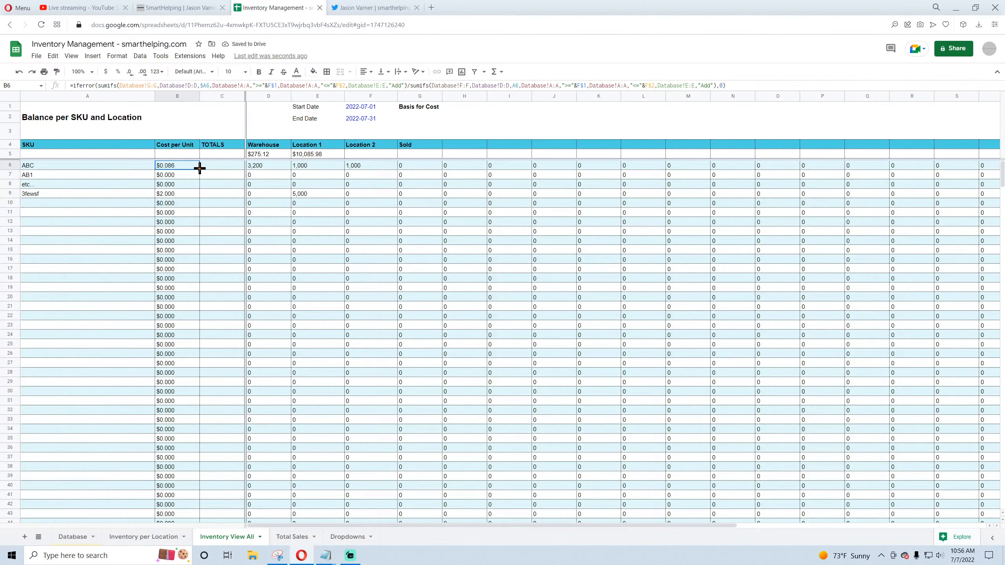
{"action": "scroll", "coordinate": [196, 171], "scroll_direction": "down", "scroll_amount": 12}
{"action": "scroll", "coordinate": [511, 341], "scroll_direction": "down", "scroll_amount": 20}
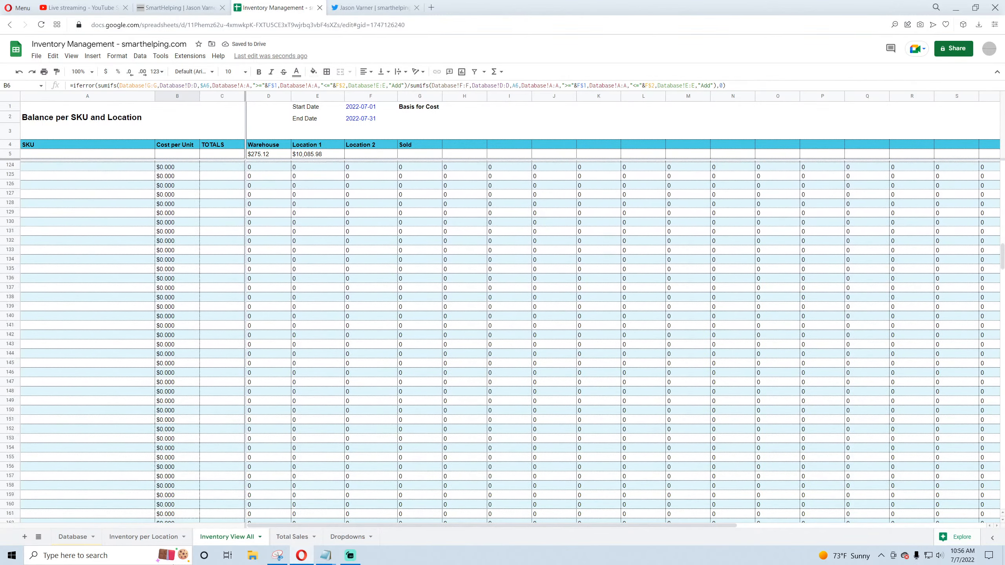
{"action": "scroll", "coordinate": [511, 341], "scroll_direction": "down", "scroll_amount": 15}
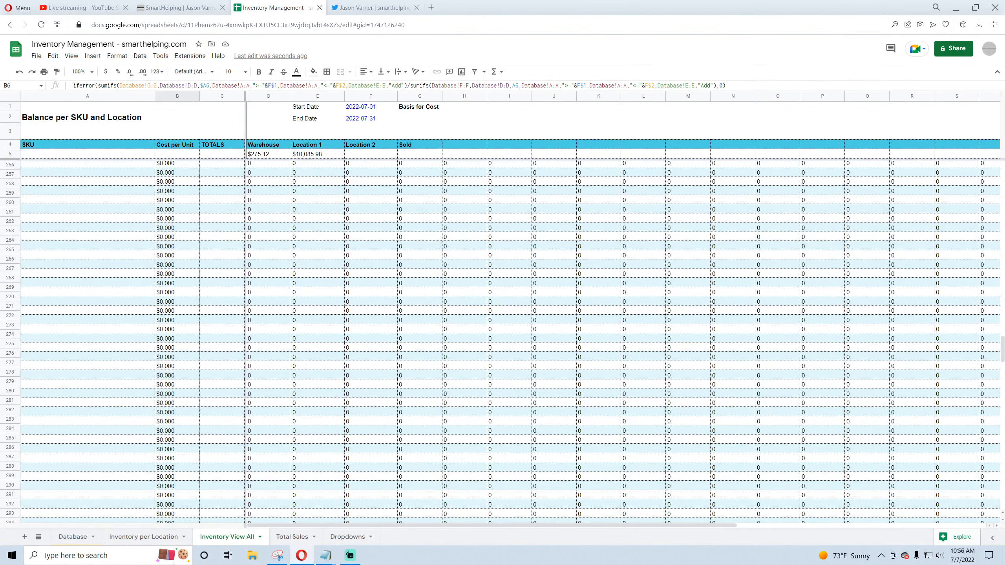
{"action": "scroll", "coordinate": [511, 341], "scroll_direction": "down", "scroll_amount": 15}
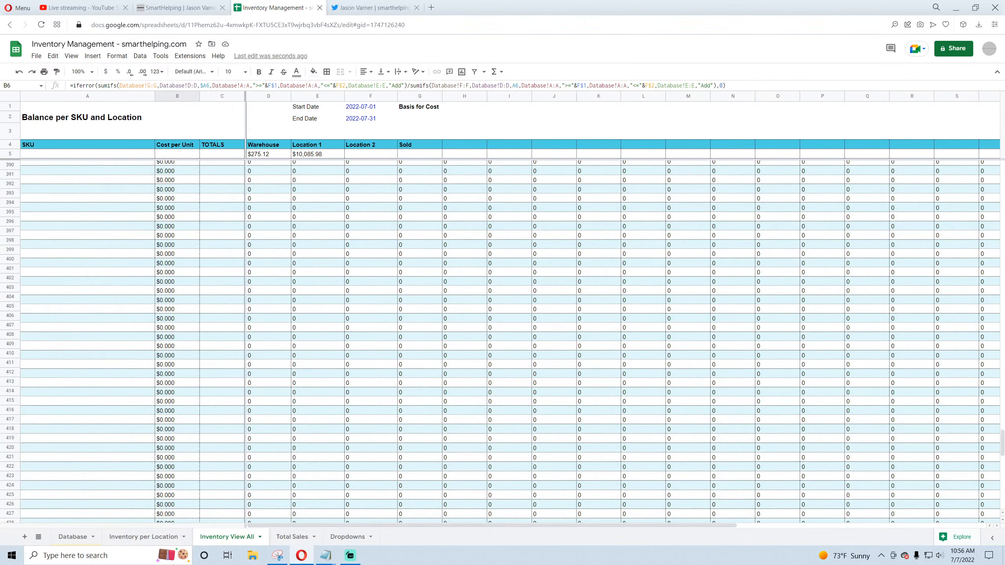
{"action": "left_click_drag", "start_coordinate": [174, 564], "coordinate": [167, 497]}
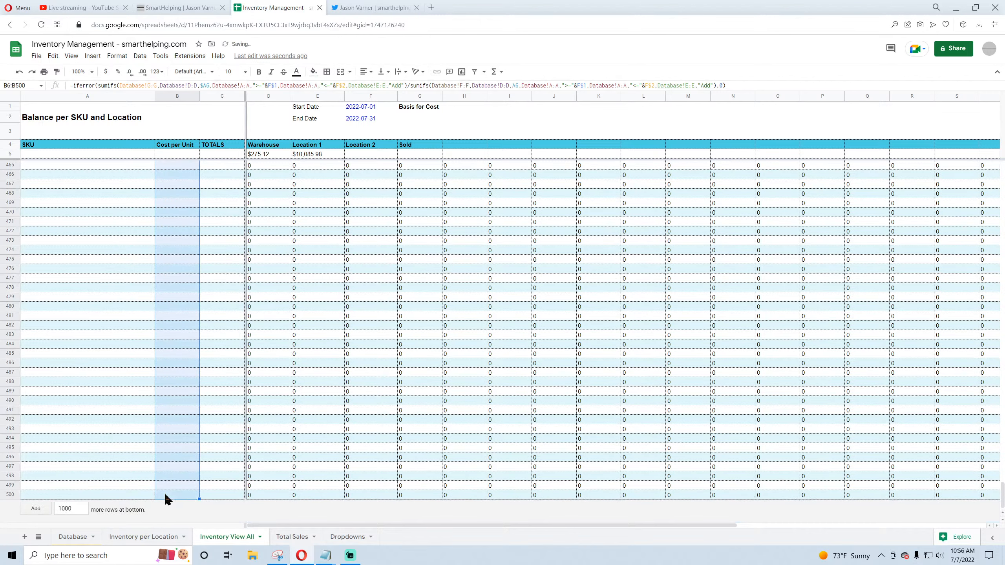
{"action": "left_click", "coordinate": [175, 441]}
{"action": "left_click_drag", "start_coordinate": [1002, 488], "coordinate": [1003, 143]}
{"action": "left_click", "coordinate": [296, 221]}
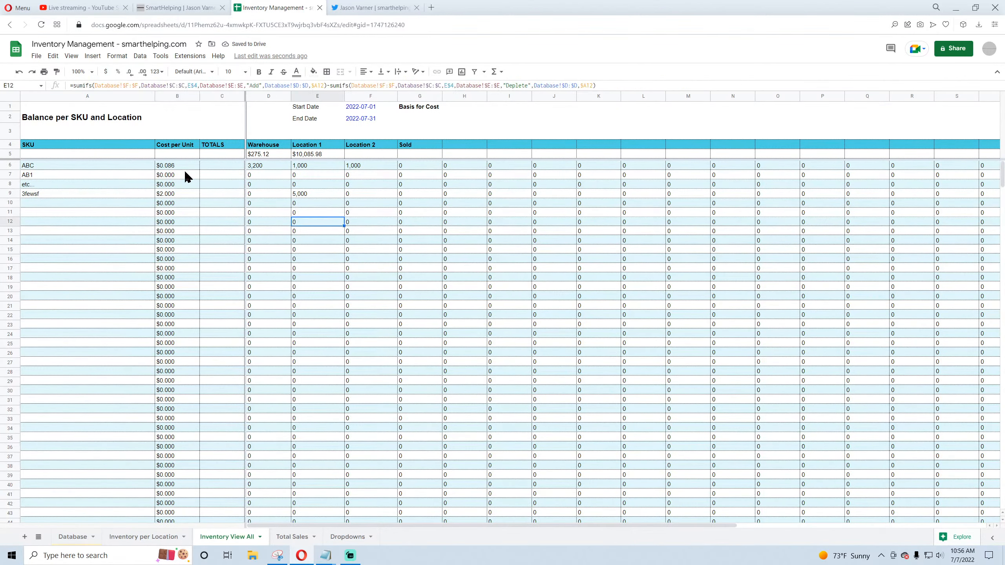
Step: Center the contents of the Cost per Unit column horizontally
{"action": "left_click", "coordinate": [182, 96]}
{"action": "left_click", "coordinate": [367, 72]}
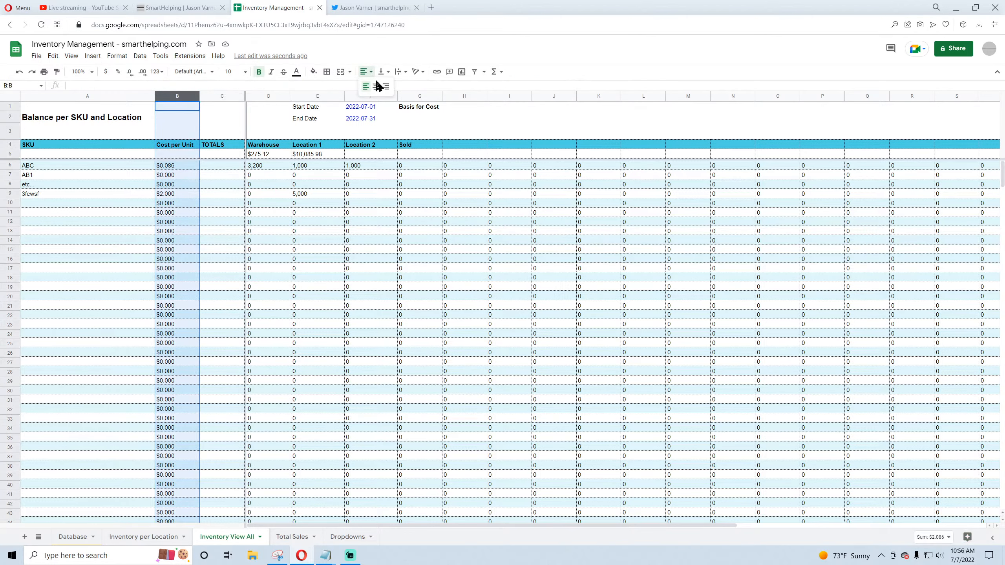
{"action": "left_click", "coordinate": [374, 89]}
{"action": "left_click", "coordinate": [341, 250]}
Step: Fill the D5 SUMPRODUCT formula right to G5 and check the start and end dates it depends on
{"action": "left_click", "coordinate": [263, 156]}
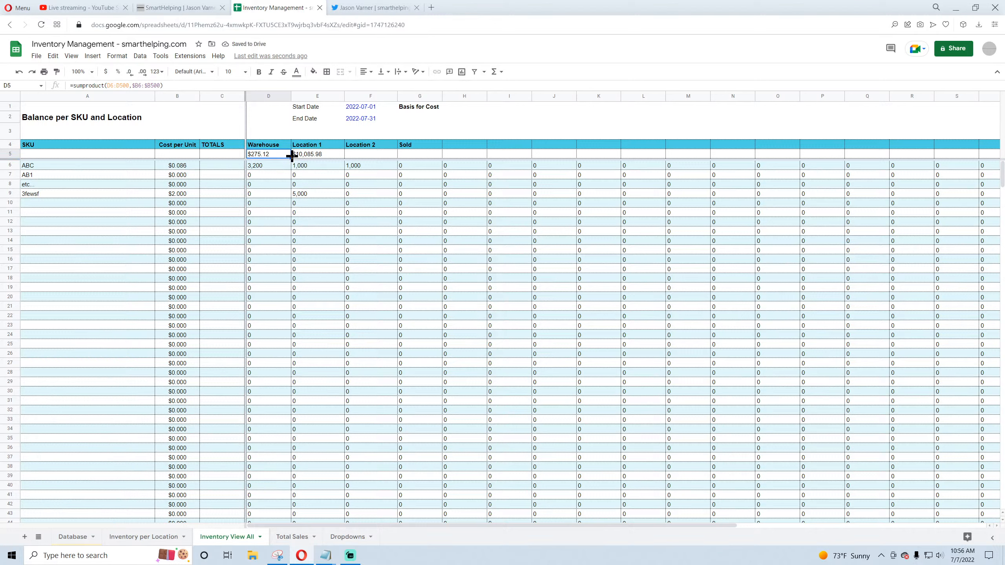
{"action": "left_click_drag", "start_coordinate": [292, 156], "coordinate": [435, 158]}
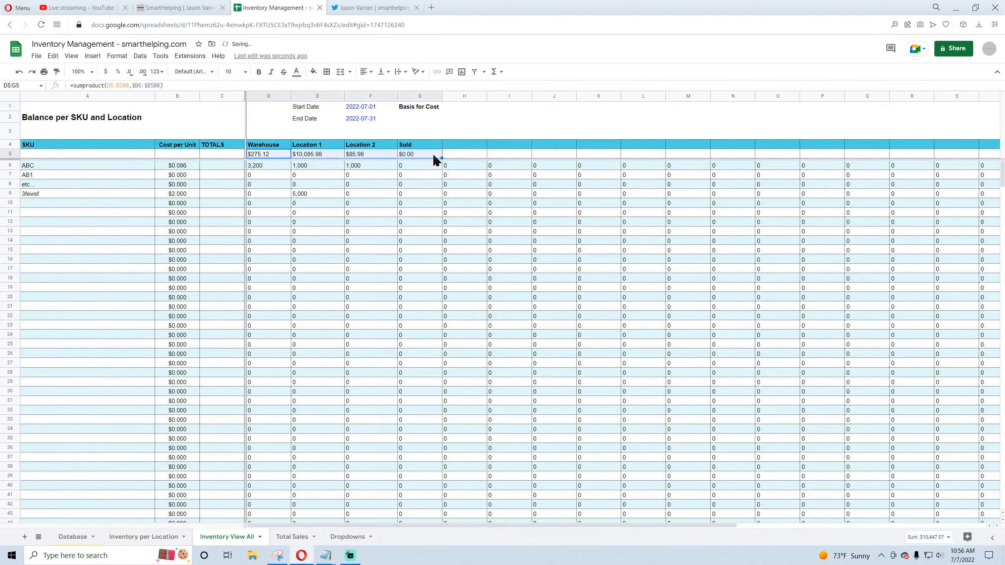
{"action": "left_click", "coordinate": [367, 111]}
{"action": "left_click", "coordinate": [363, 118]}
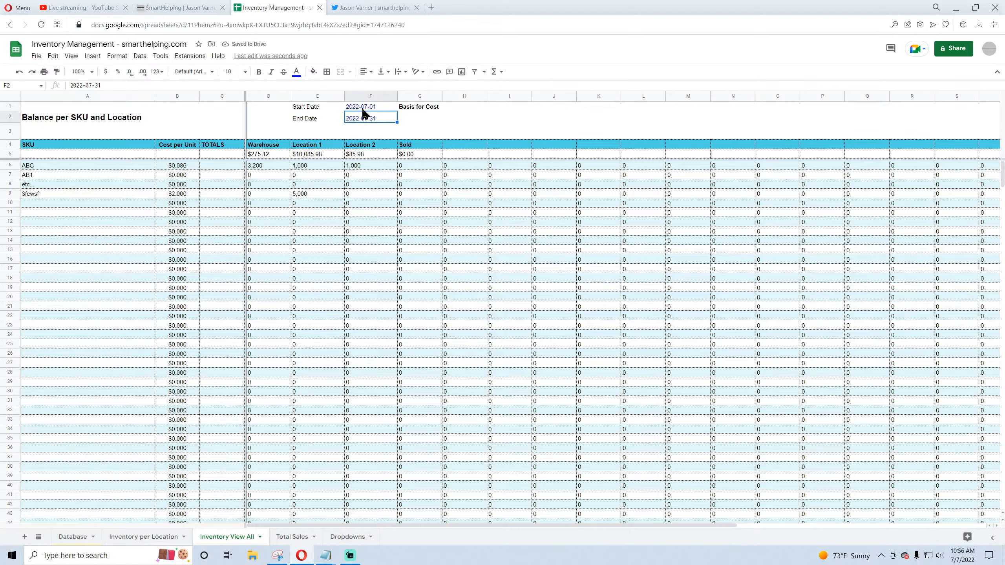
{"action": "left_click", "coordinate": [364, 110]}
{"action": "left_click", "coordinate": [363, 117]}
{"action": "left_click", "coordinate": [372, 154]}
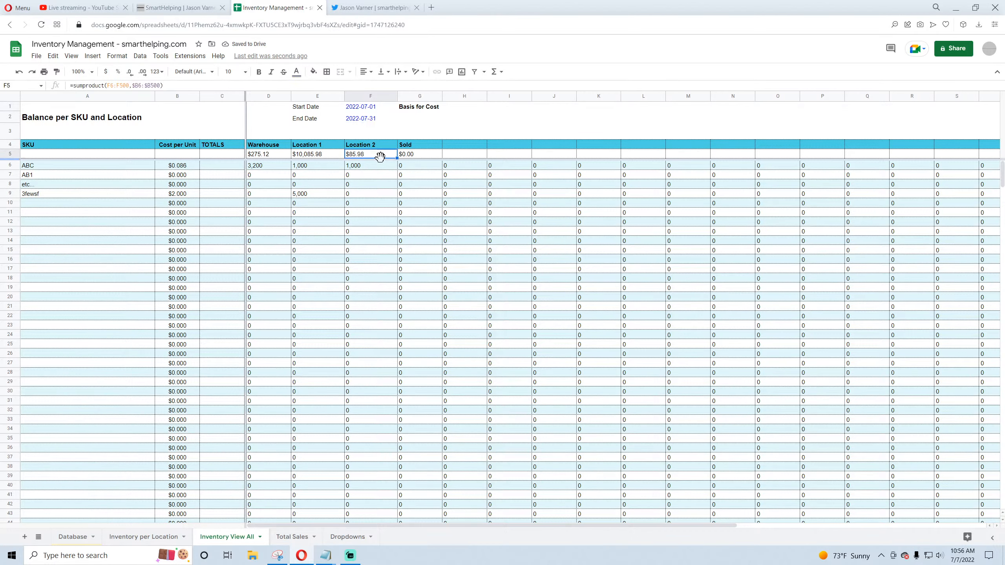
Step: Make the inventory value totals in row 5 bold
{"action": "left_click", "coordinate": [11, 155]}
{"action": "left_click", "coordinate": [259, 72]}
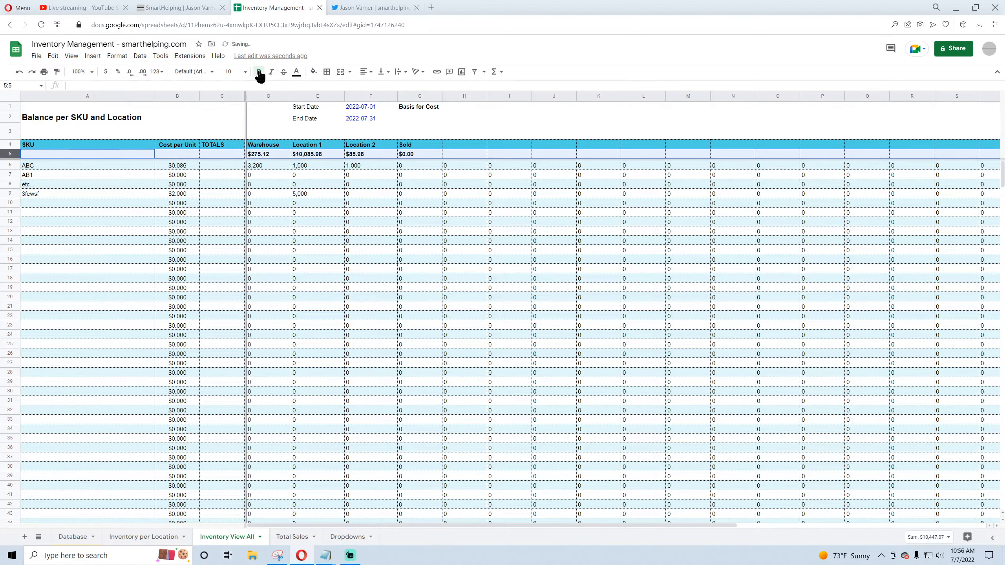
{"action": "left_click", "coordinate": [220, 156]}
Step: Fill the bold D5 inventory value formula across row 5 to AB5
{"action": "left_click", "coordinate": [271, 155]}
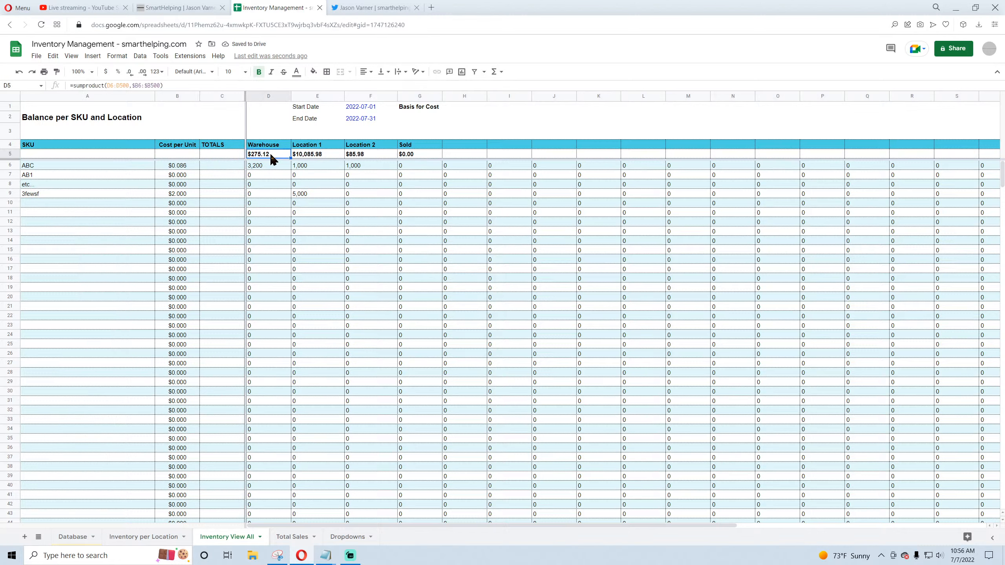
{"action": "scroll", "coordinate": [845, 168], "scroll_direction": "right", "scroll_amount": 6}
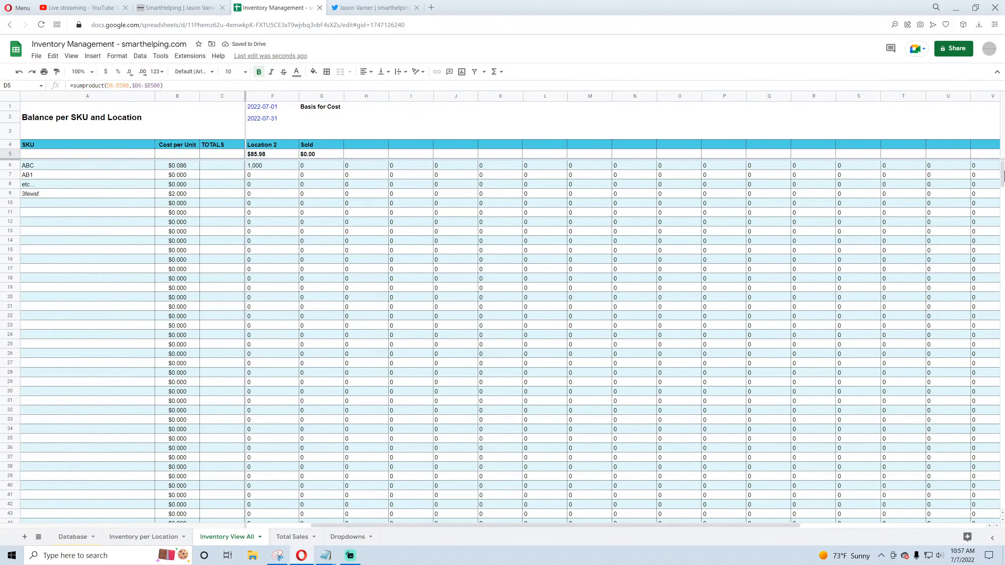
{"action": "left_click_drag", "start_coordinate": [1004, 172], "coordinate": [931, 159]}
{"action": "left_click_drag", "start_coordinate": [852, 526], "coordinate": [579, 525]}
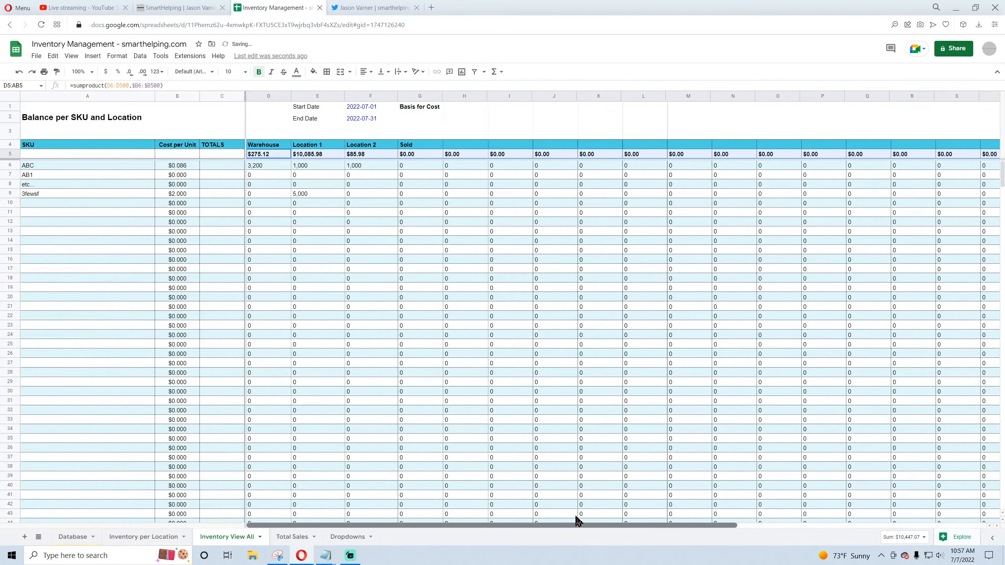
{"action": "left_click", "coordinate": [336, 307]}
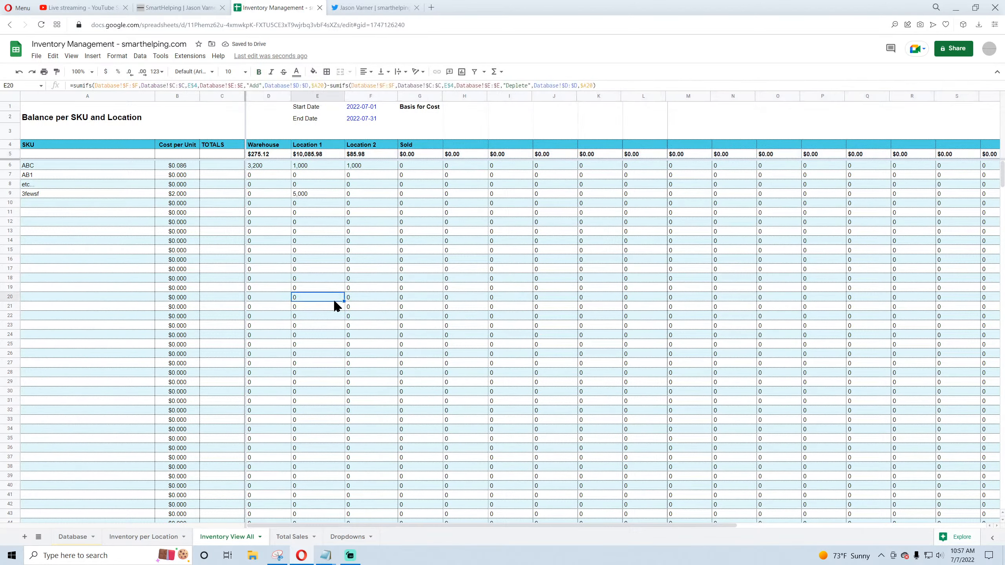
Step: Insert a column before the TOTALS column and change the TOTALS header to "Total Count"
{"action": "left_click", "coordinate": [219, 173]}
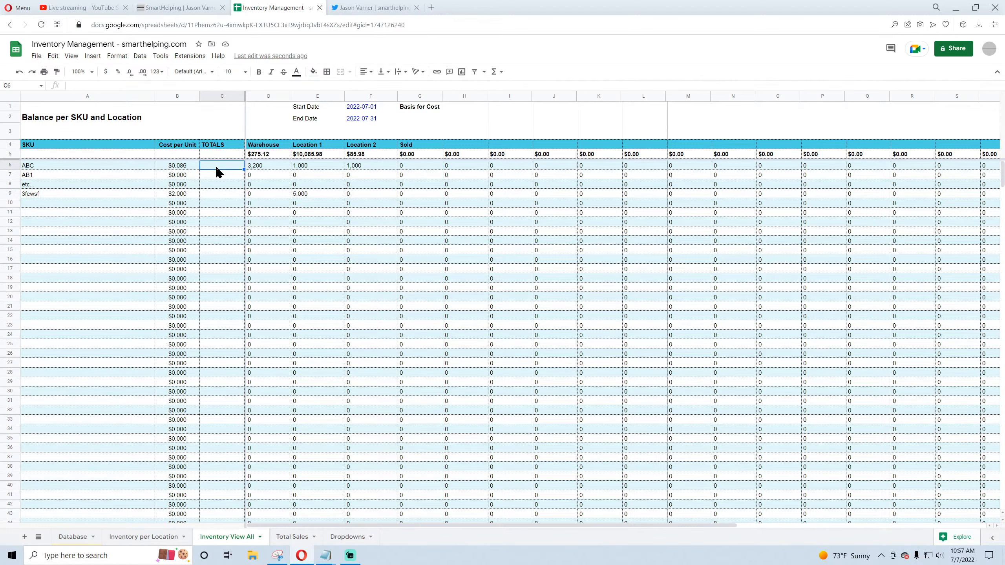
{"action": "left_click", "coordinate": [215, 96]}
{"action": "right_click", "coordinate": [216, 96]}
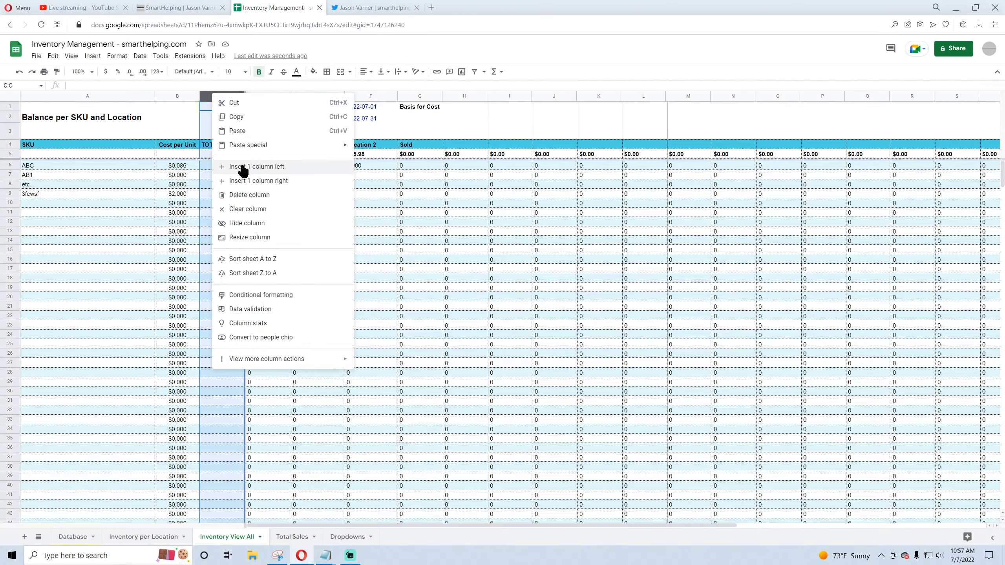
{"action": "left_click", "coordinate": [239, 168]}
{"action": "left_click", "coordinate": [266, 150]}
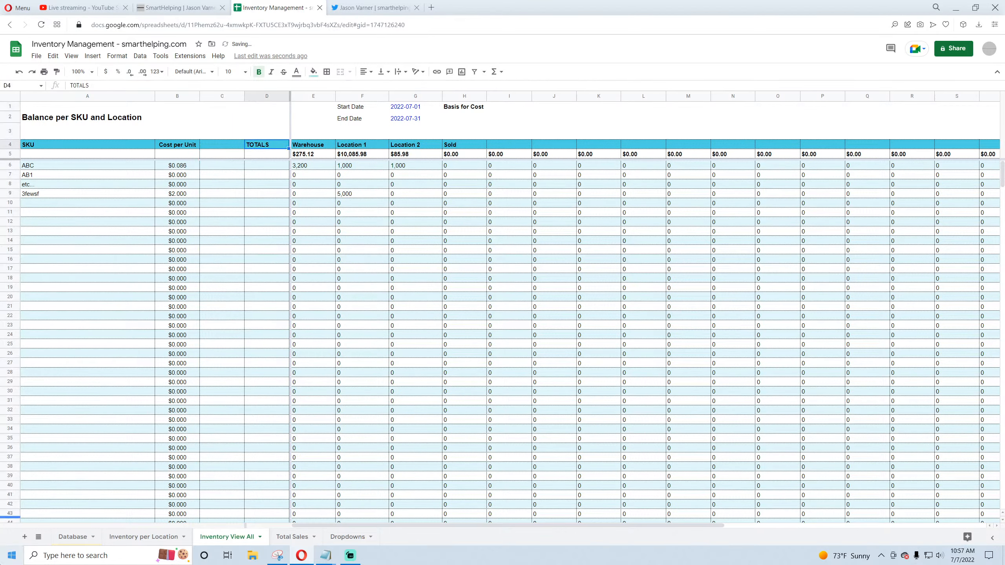
{"action": "type", "text": "Total Count"}
{"action": "key", "text": "Return"}
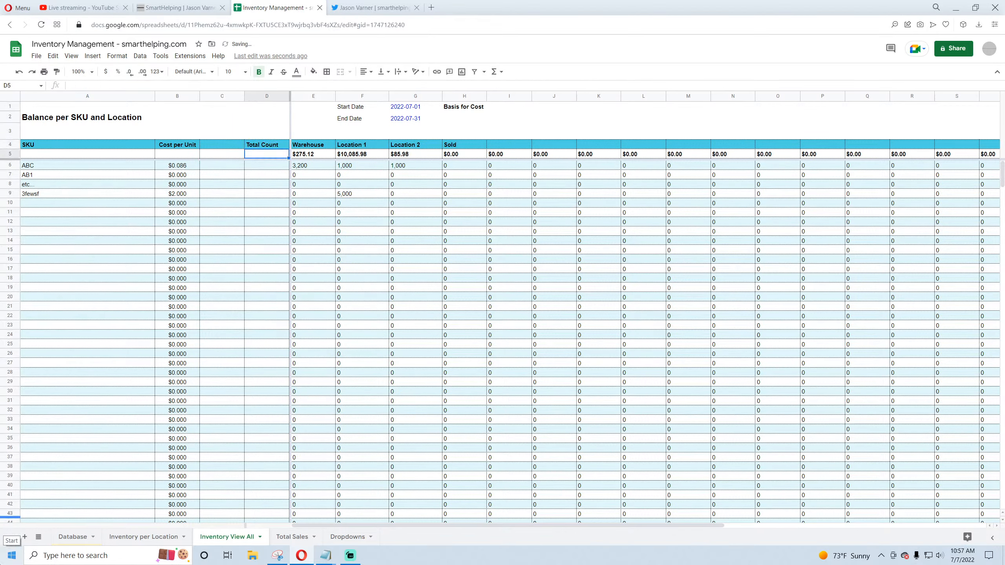
Step: Enter the header "Total $" in C4 of the new column
{"action": "key", "text": "Up"}
{"action": "key", "text": "Left"}
{"action": "type", "text": "Total"}
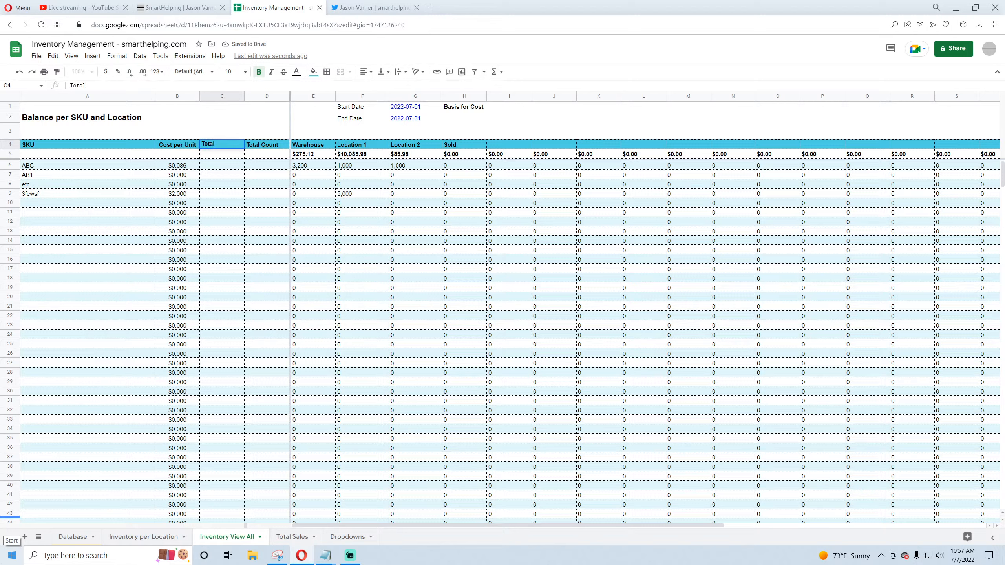
{"action": "type", "text": " $"}
{"action": "key", "text": "Return"}
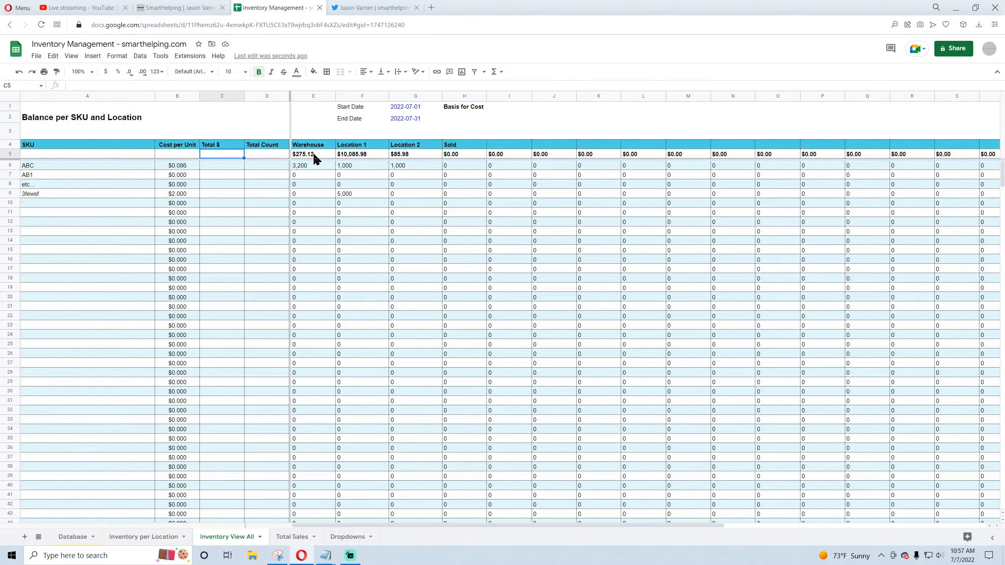
{"action": "left_click", "coordinate": [29, 168]}
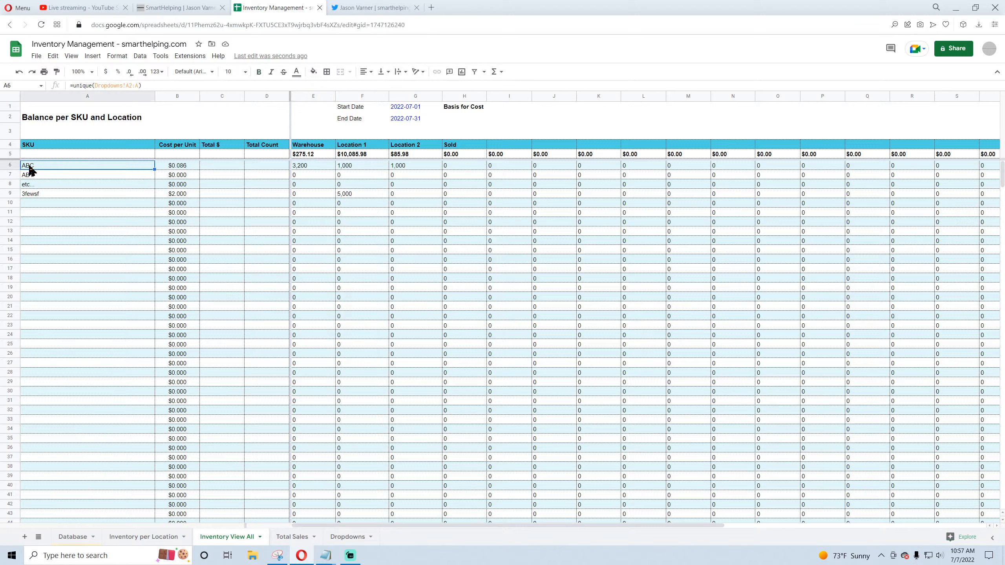
{"action": "left_click", "coordinate": [30, 198]}
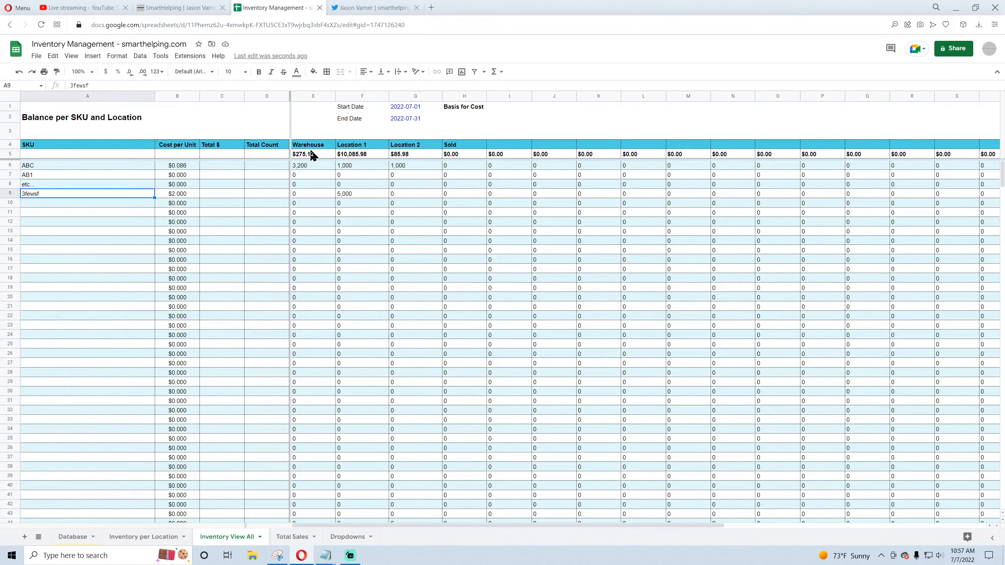
{"action": "left_click", "coordinate": [362, 147]}
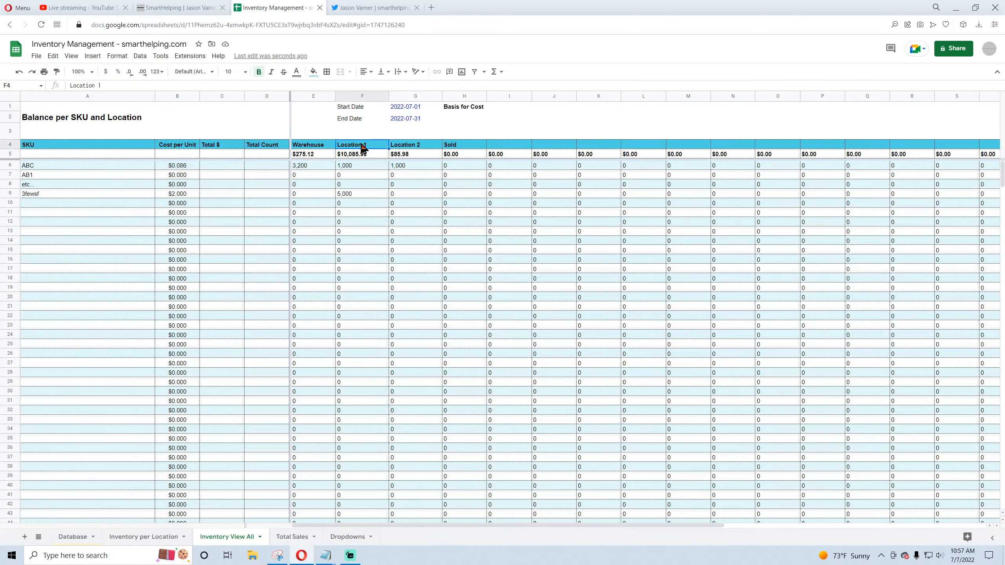
{"action": "left_click", "coordinate": [405, 148]}
{"action": "left_click", "coordinate": [42, 164]}
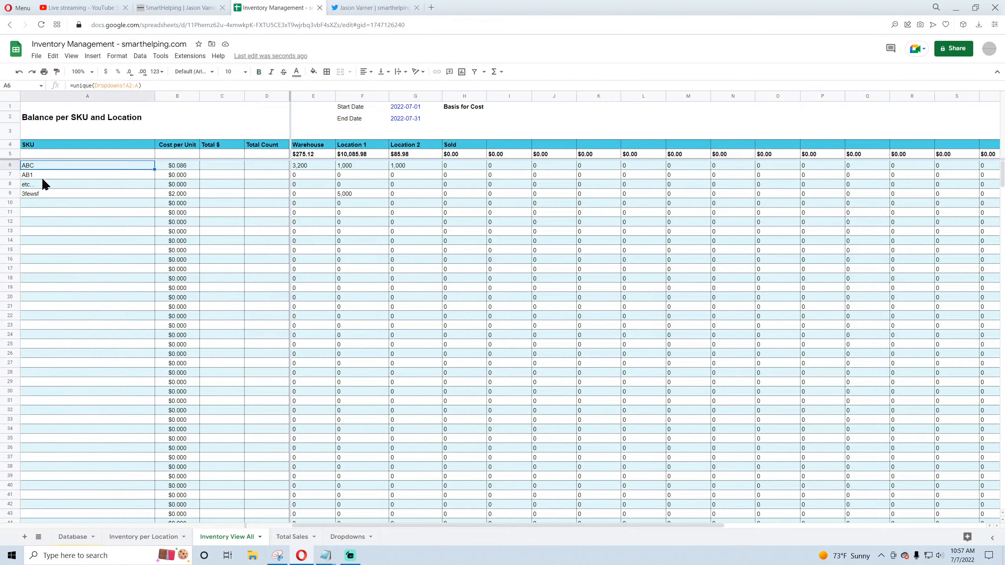
{"action": "left_click", "coordinate": [42, 196]}
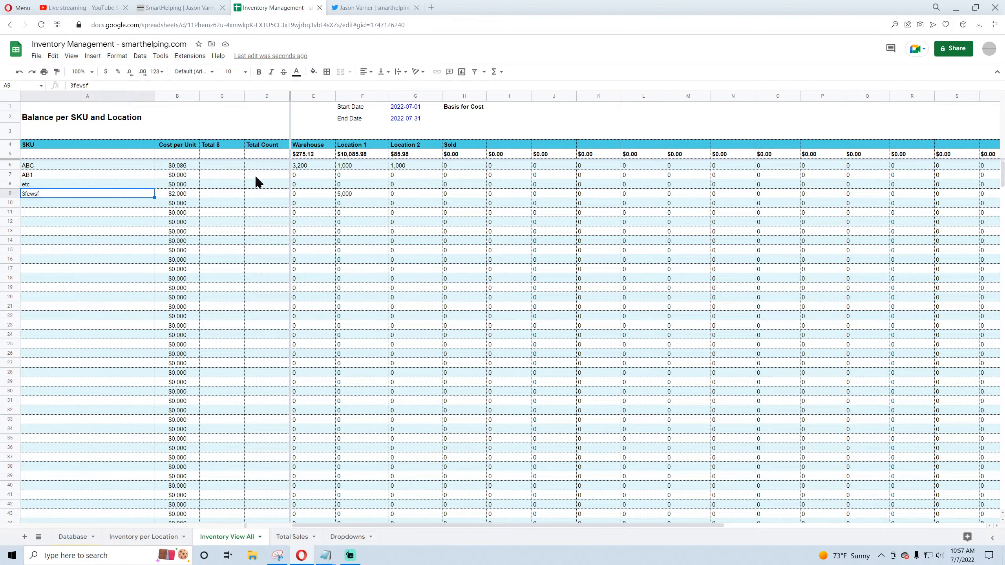
Step: Enter =sum(E6:AC6) in D6 under Total Count to add up the first SKU's quantities across all locations
{"action": "left_click", "coordinate": [262, 167]}
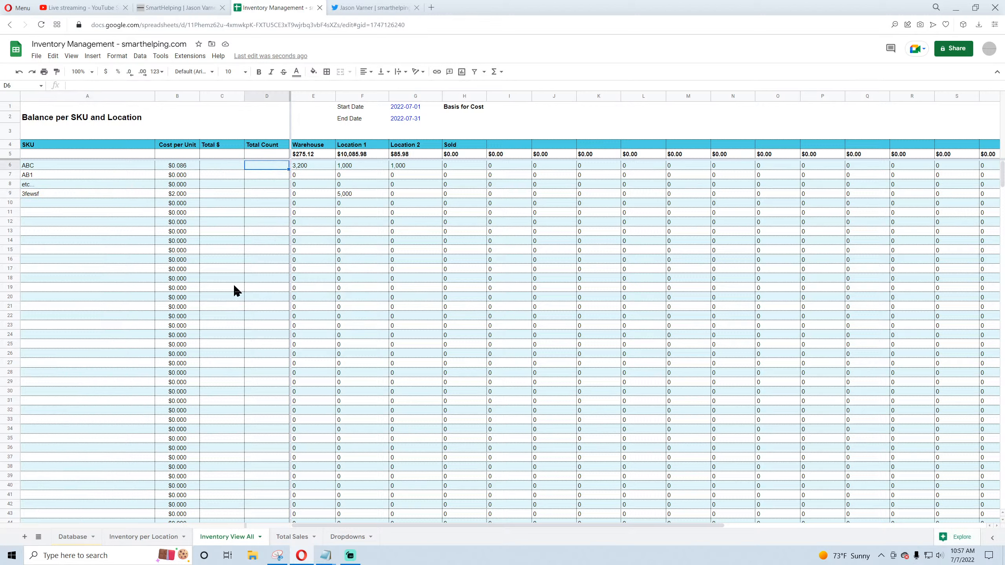
{"action": "type", "text": "="}
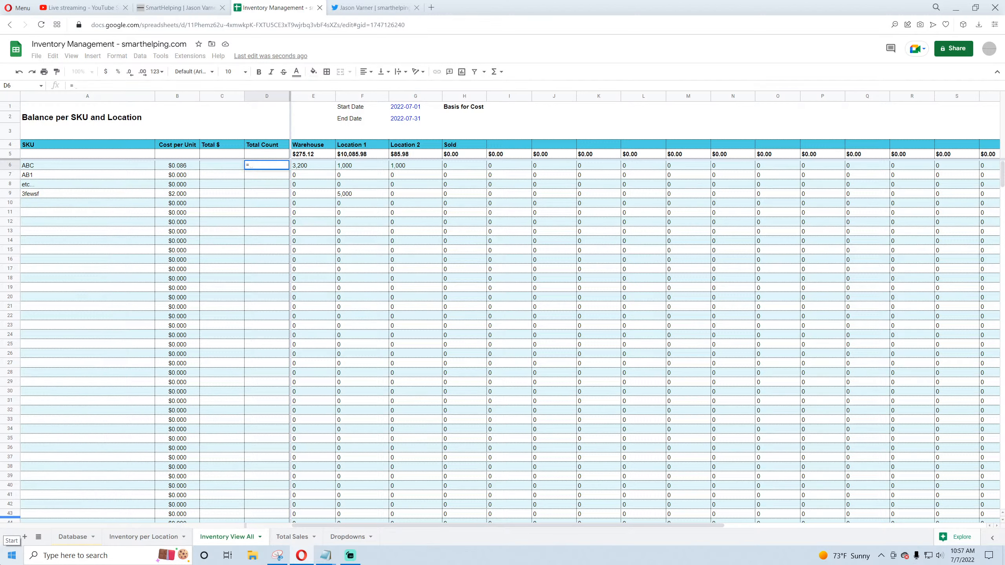
{"action": "type", "text": "sum("}
{"action": "left_click_drag", "start_coordinate": [309, 167], "coordinate": [958, 159]}
{"action": "key", "text": "Return"}
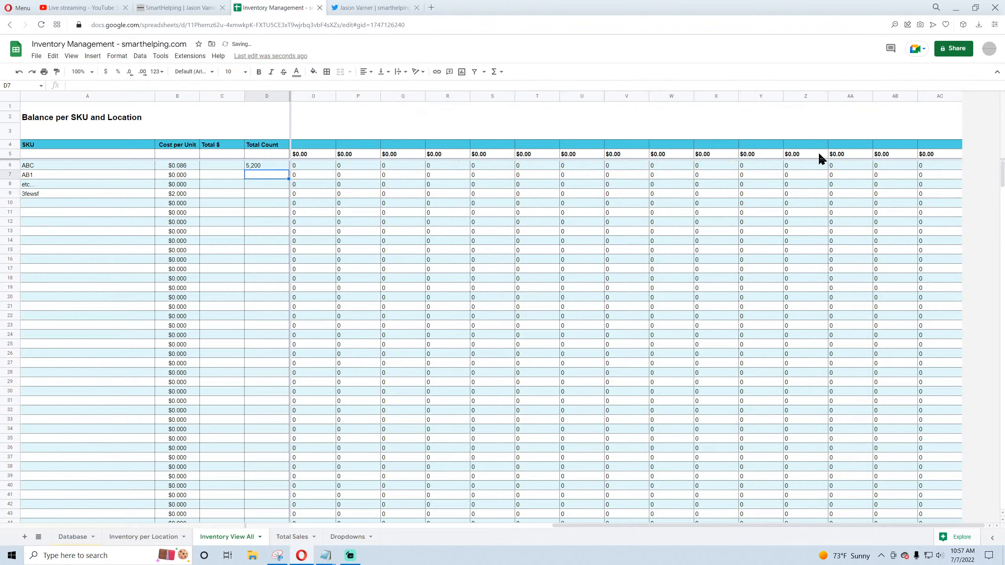
Step: Fill the D6 Total Count formula down the column to row 500 and make column D bold
{"action": "left_click", "coordinate": [263, 166]}
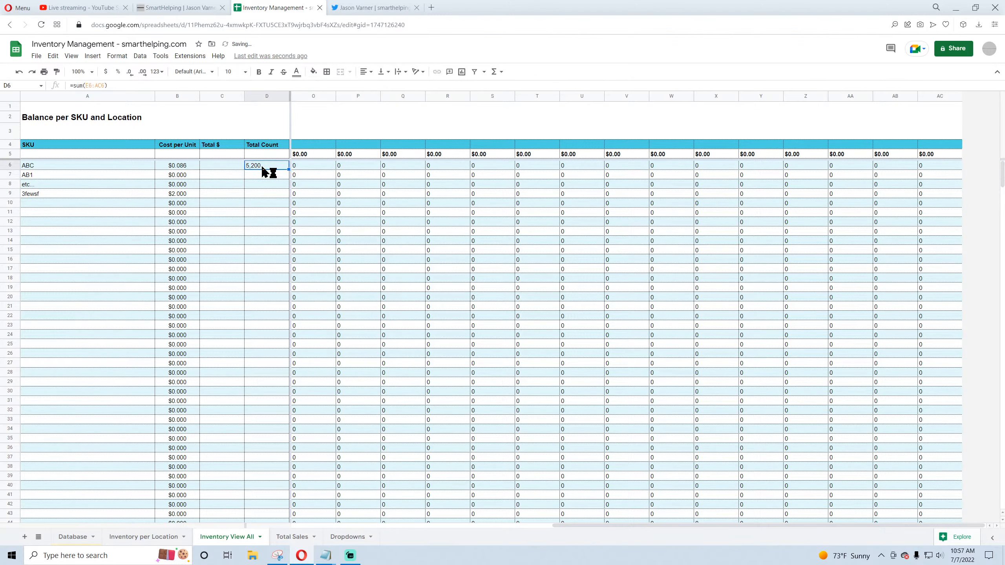
{"action": "left_click_drag", "start_coordinate": [594, 529], "coordinate": [291, 525]}
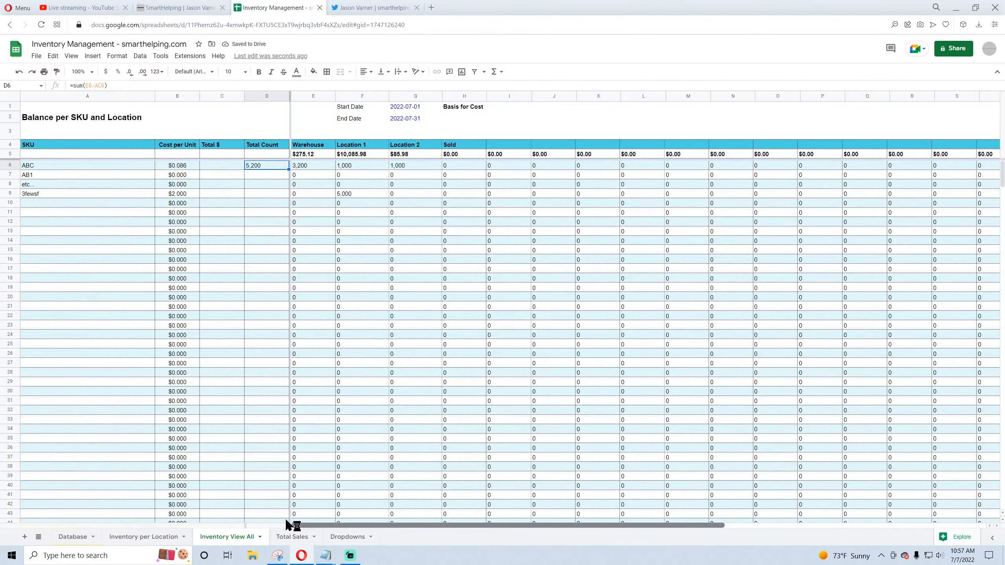
{"action": "double_click", "coordinate": [289, 169]}
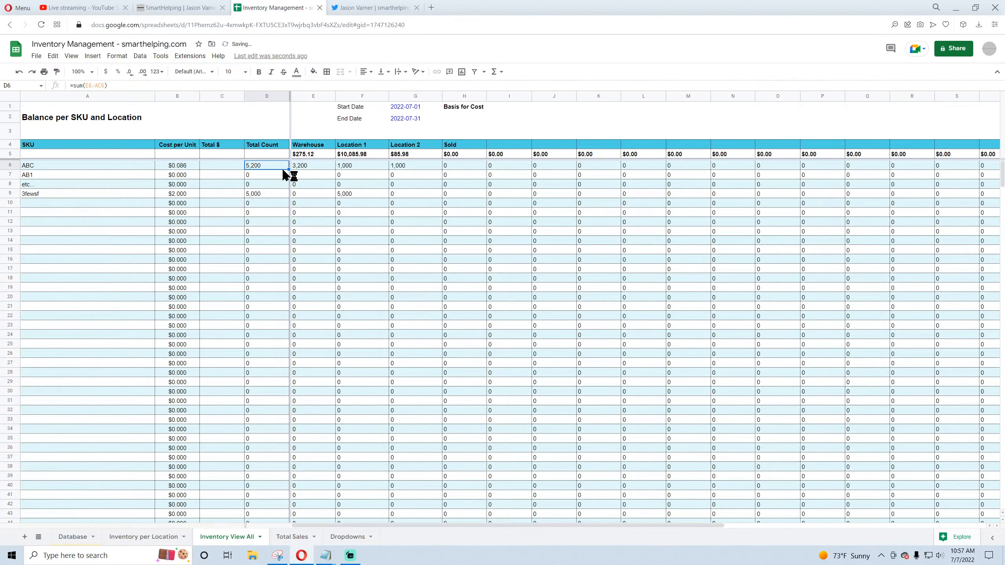
{"action": "left_click", "coordinate": [258, 223]}
{"action": "key", "text": "ctrl+Down"}
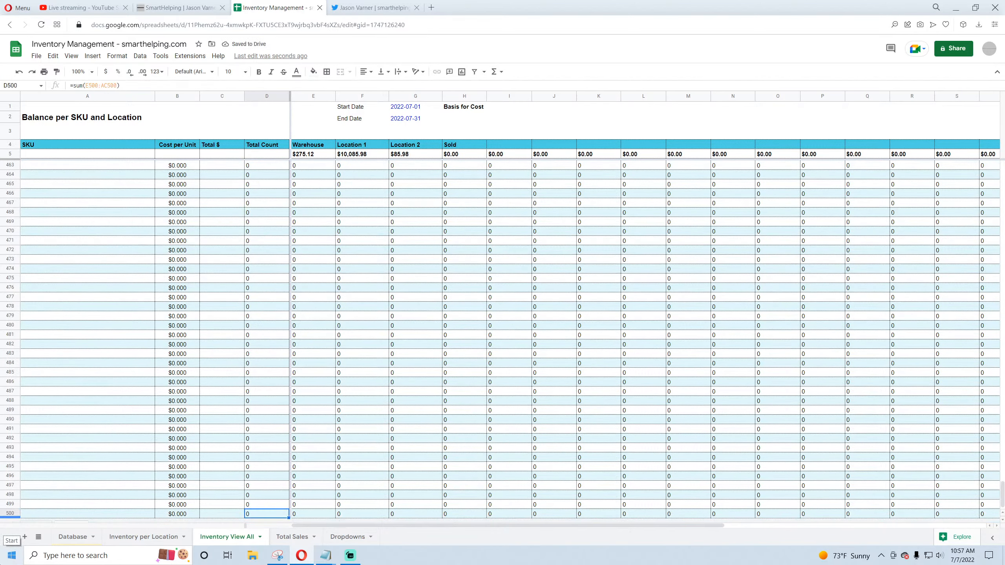
{"action": "key", "text": "ctrl+Up"}
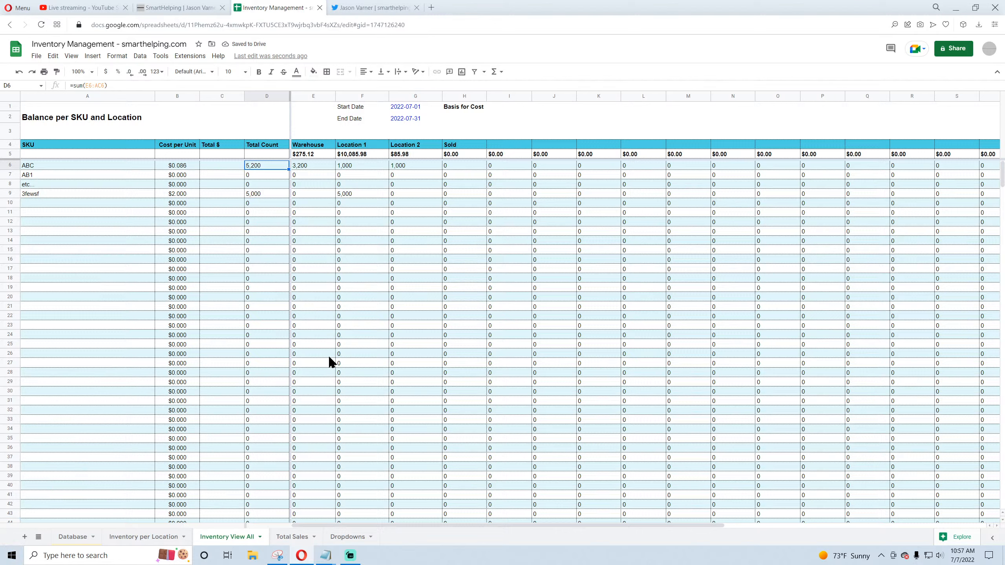
{"action": "left_click", "coordinate": [265, 98]}
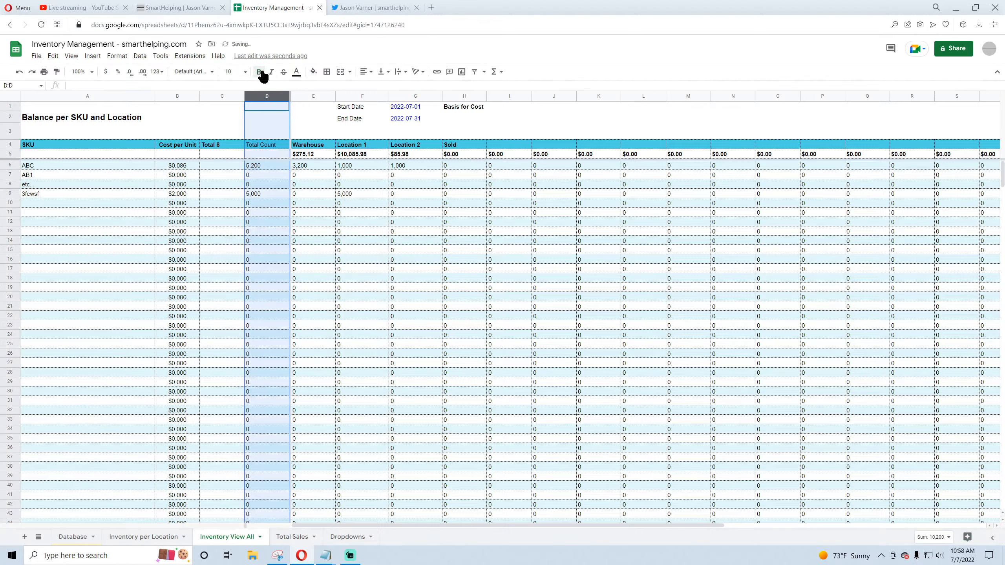
{"action": "left_click", "coordinate": [258, 72]}
Step: Begin an array formula in C6 under Total $ for the first SKU
{"action": "left_click", "coordinate": [214, 166]}
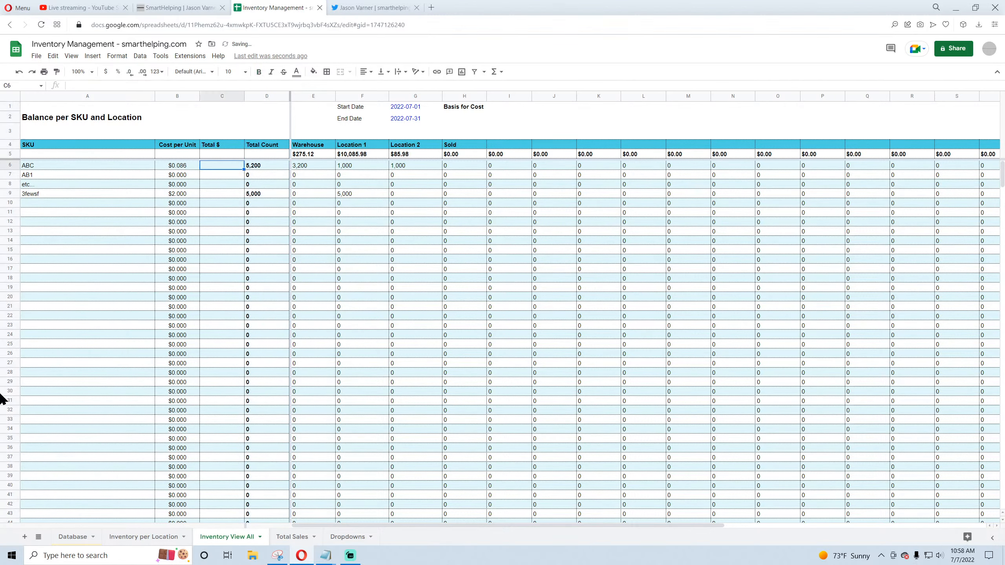
{"action": "type", "text": "=arra"}
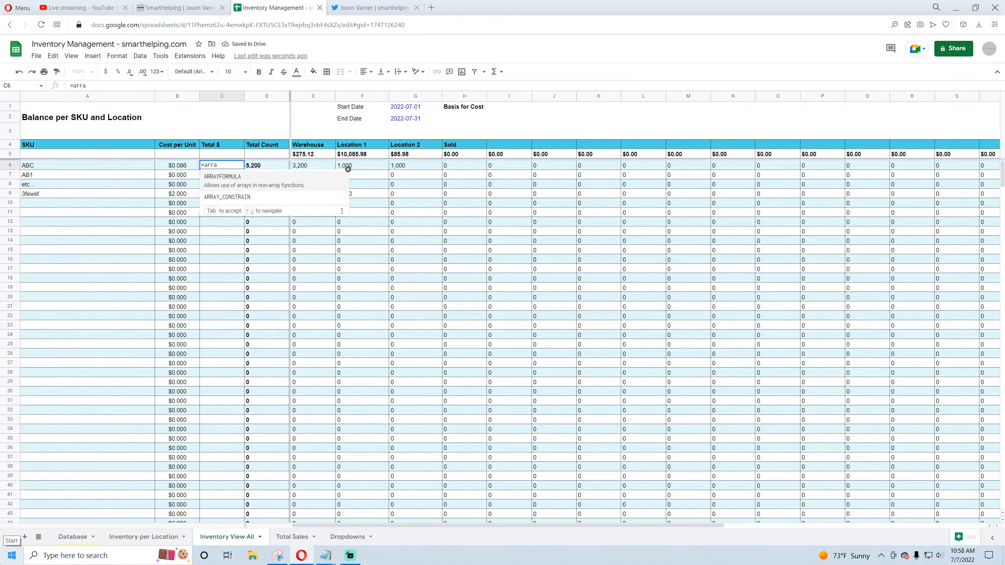
Step: Complete the Total $ formula in C6 as =arrayformula(b6:b*d6:d) to multiply cost per unit by total count for every SKU
{"action": "type", "text": "yformula("}
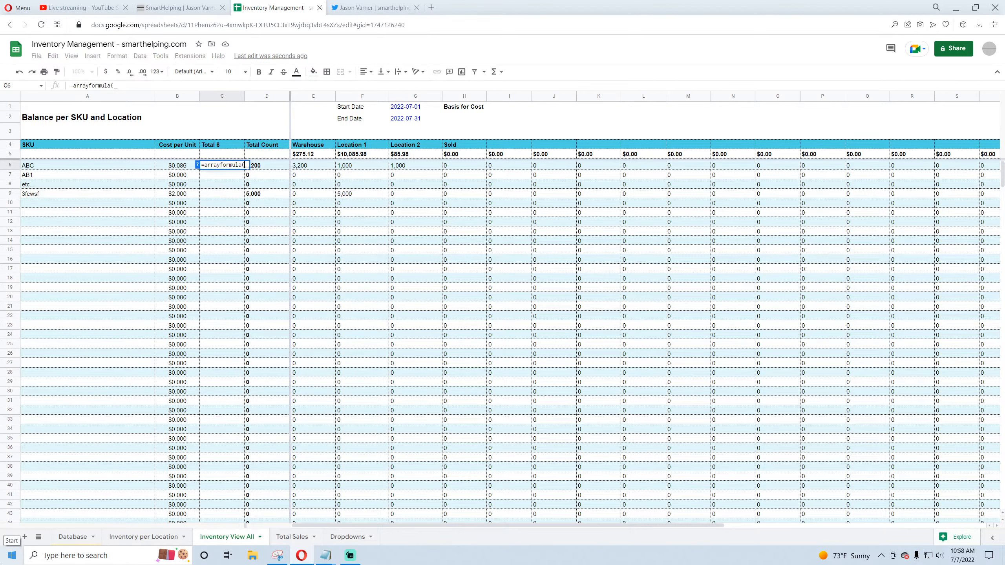
{"action": "type", "text": "b"}
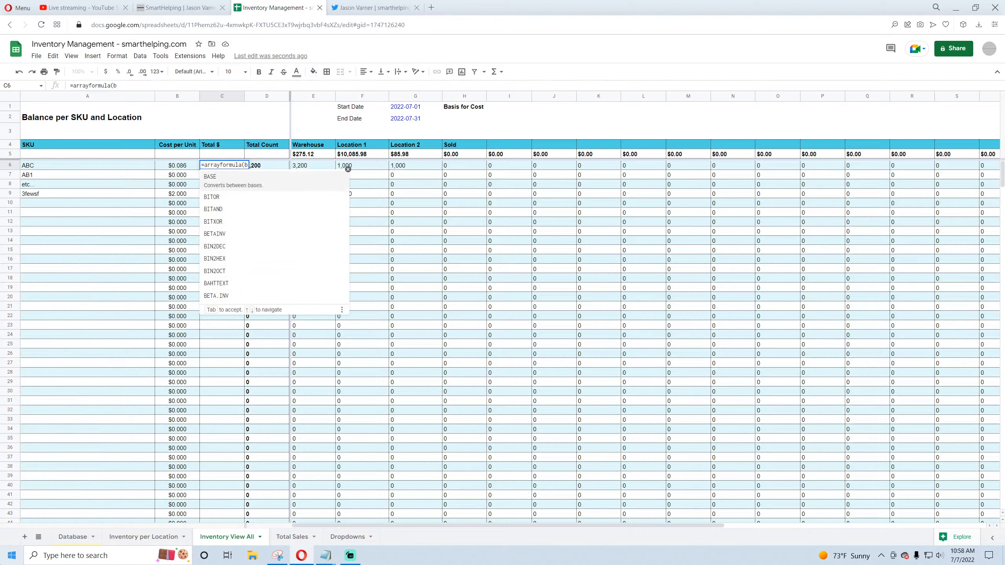
{"action": "type", "text": "6:b"}
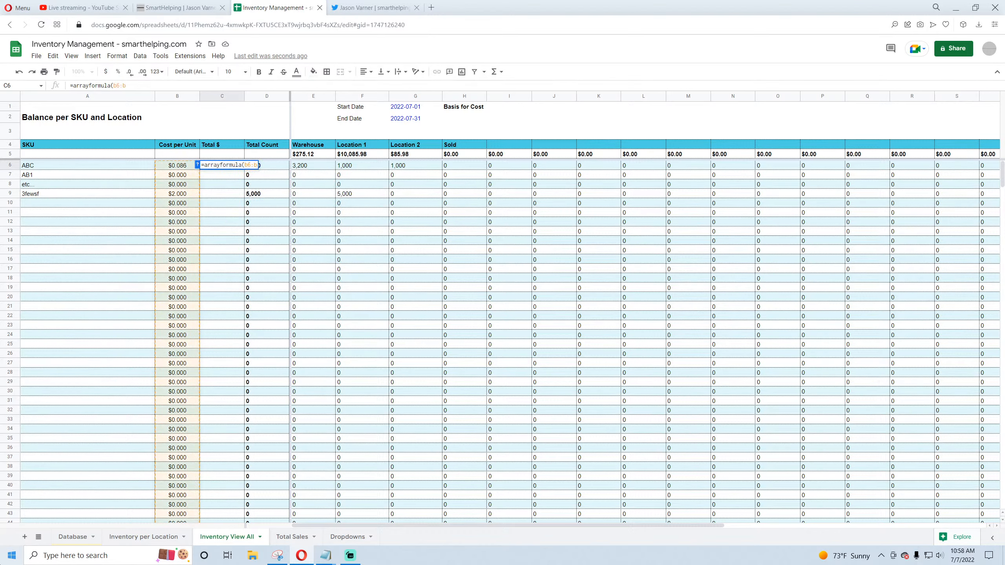
{"action": "type", "text": "*"}
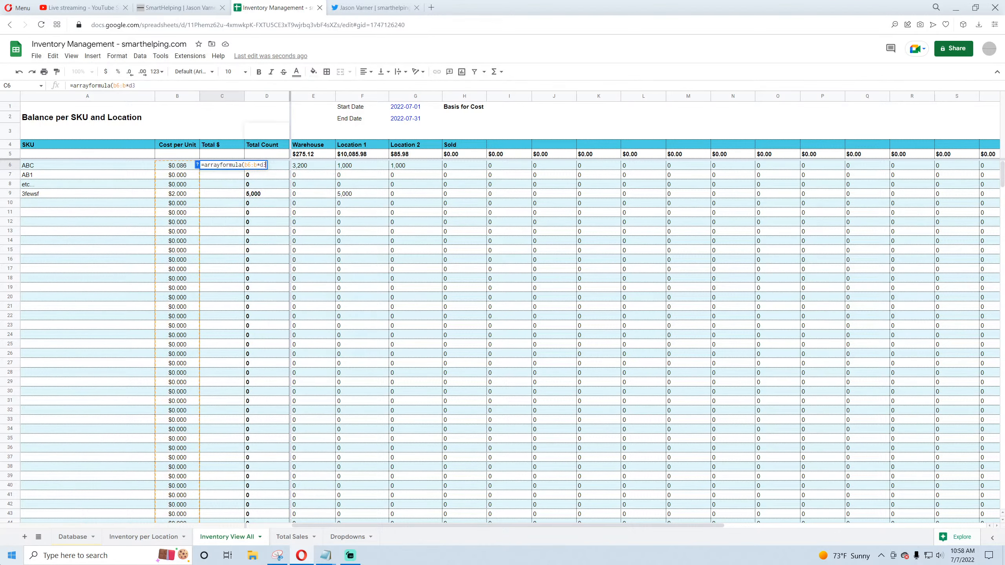
{"action": "type", "text": "d6:d"}
{"action": "key", "text": "Return"}
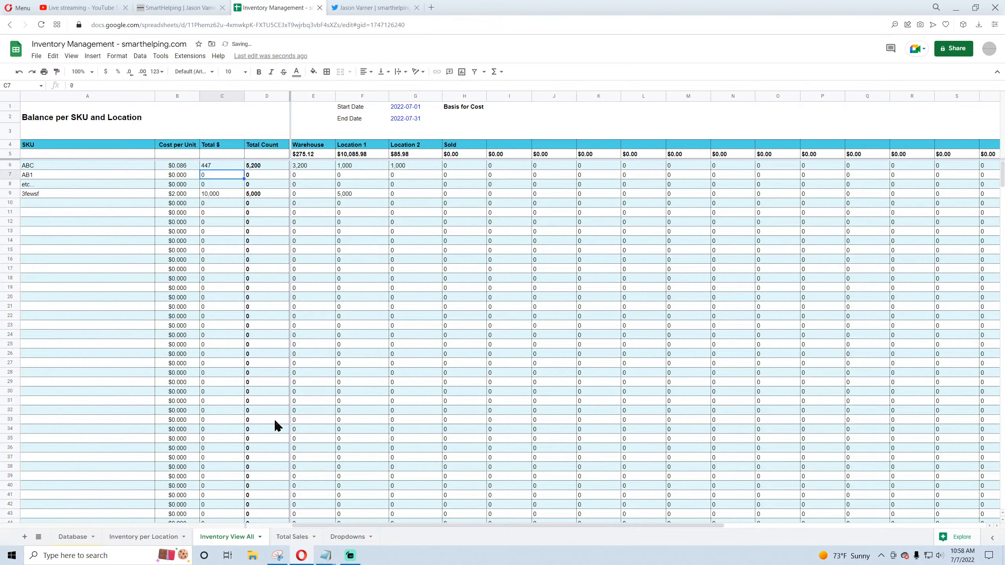
Step: Format the entire Total $ column as currency and make it bold
{"action": "left_click", "coordinate": [222, 96]}
{"action": "left_click", "coordinate": [106, 71]}
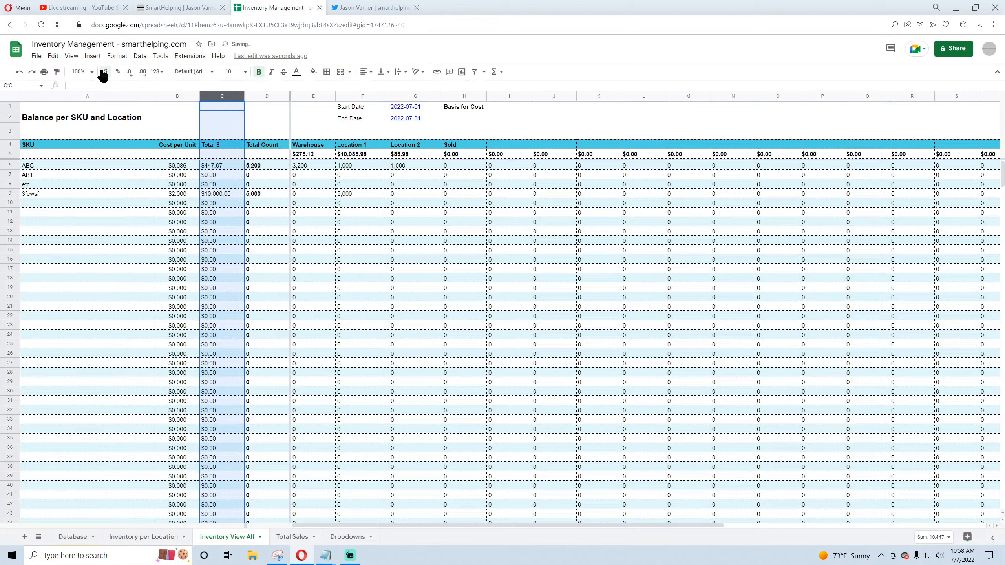
{"action": "left_click", "coordinate": [259, 72]}
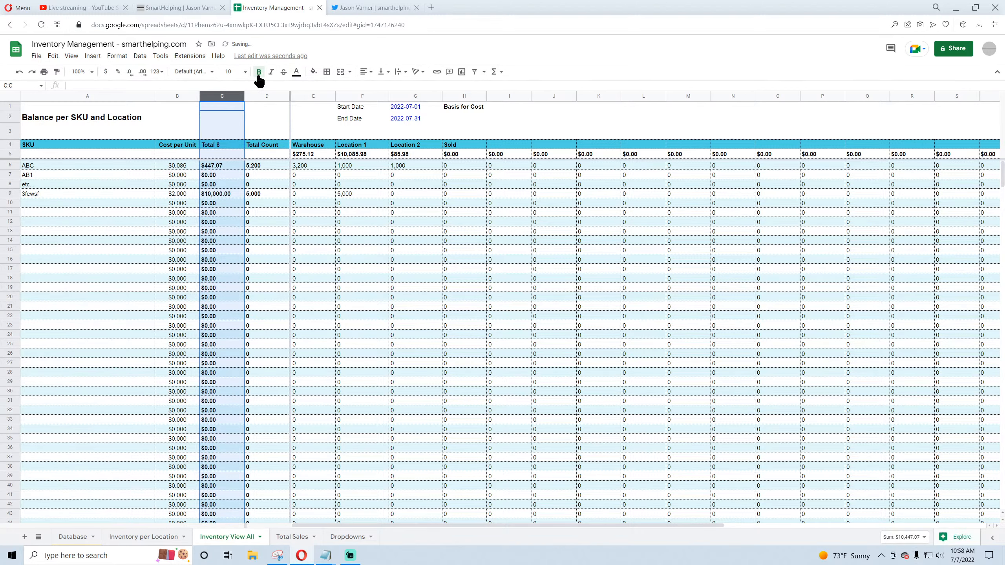
{"action": "left_click", "coordinate": [257, 241]}
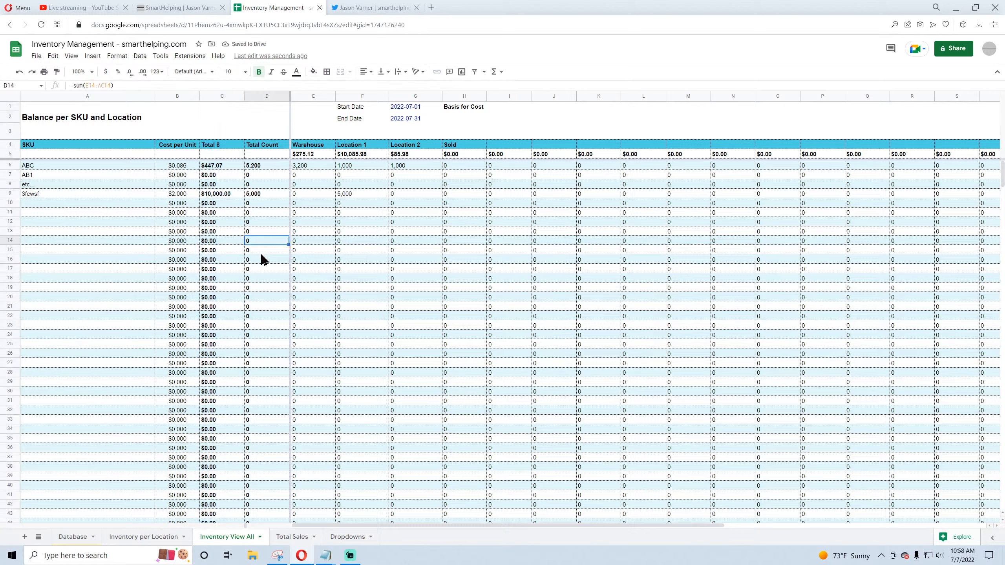
{"action": "left_click", "coordinate": [221, 168]}
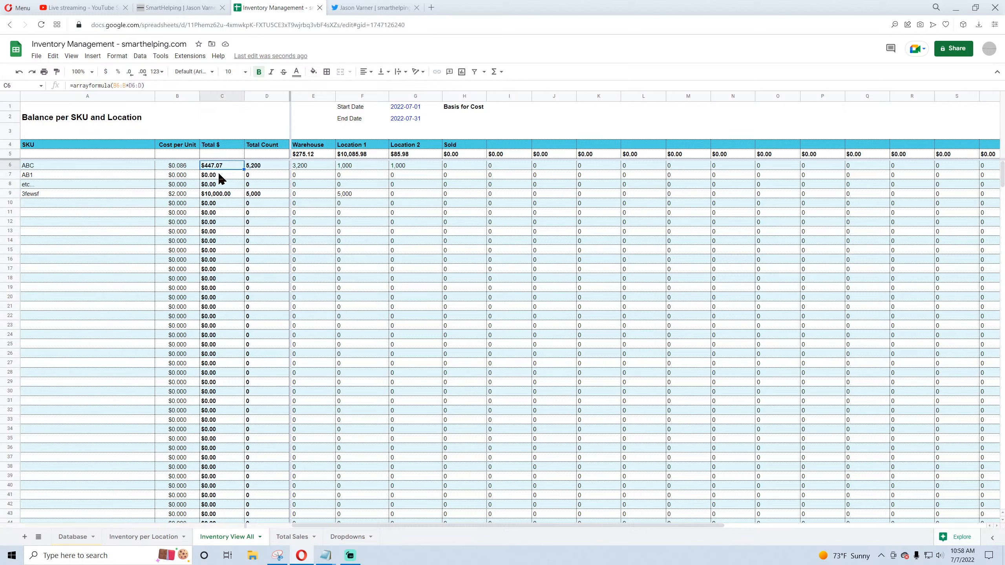
{"action": "left_click", "coordinate": [220, 195]}
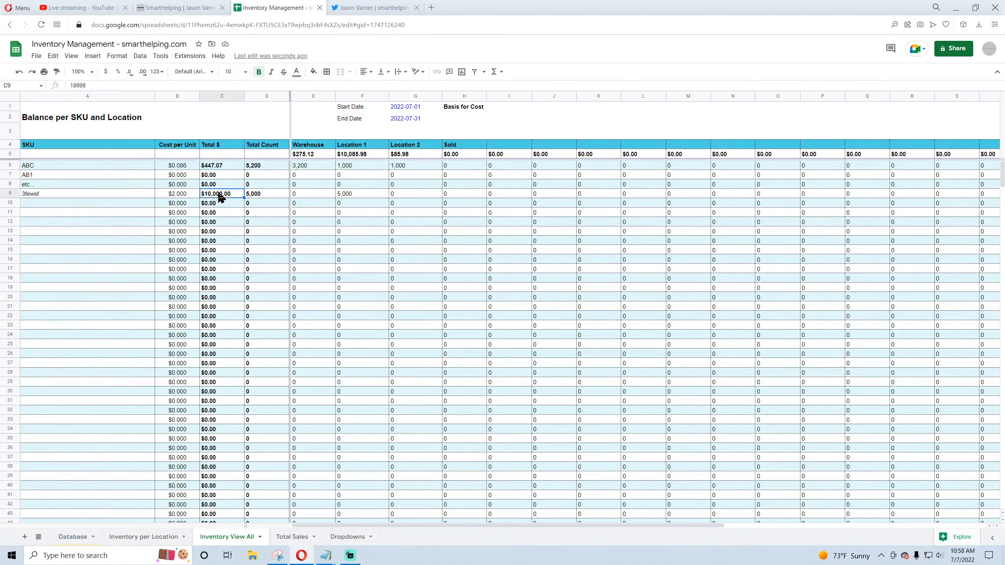
Step: Extend the Warehouse total formula in E5 back to C5 and D5, and format D5 as a plain number without decimals
{"action": "left_click", "coordinate": [318, 156]}
{"action": "left_click_drag", "start_coordinate": [336, 157], "coordinate": [229, 157]}
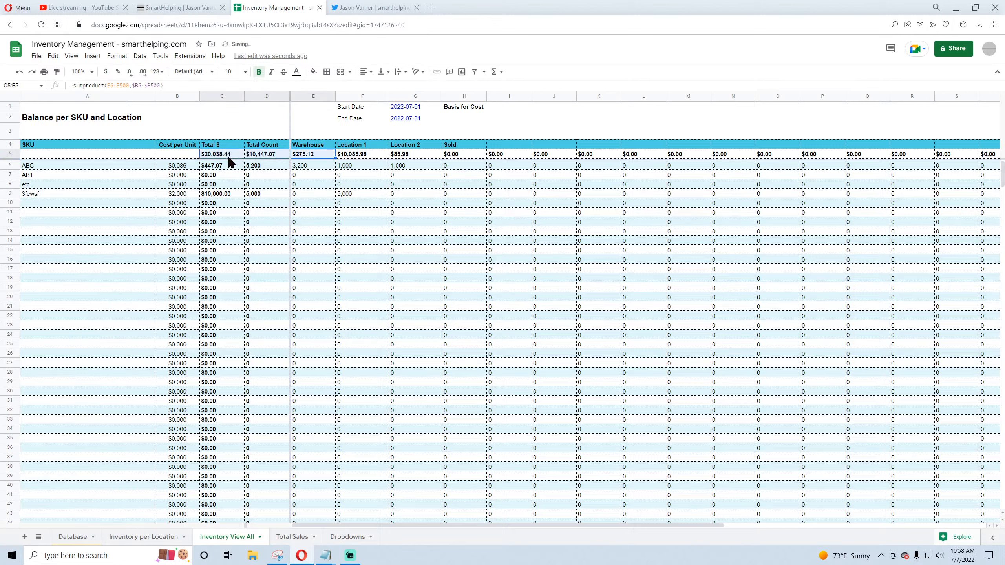
{"action": "left_click", "coordinate": [265, 158]}
{"action": "left_click", "coordinate": [117, 56]}
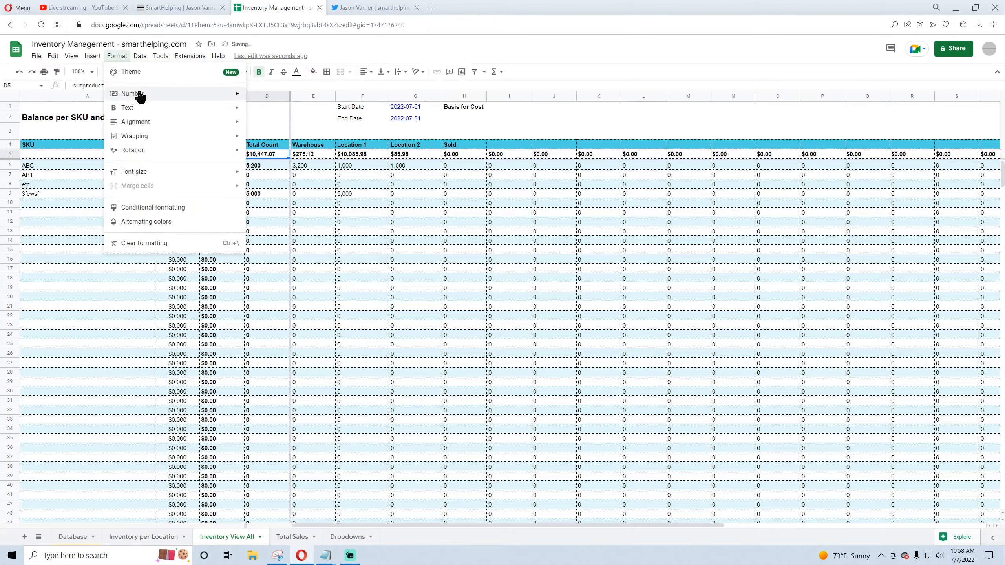
{"action": "mouse_move", "coordinate": [141, 95]}
{"action": "left_click", "coordinate": [273, 133]}
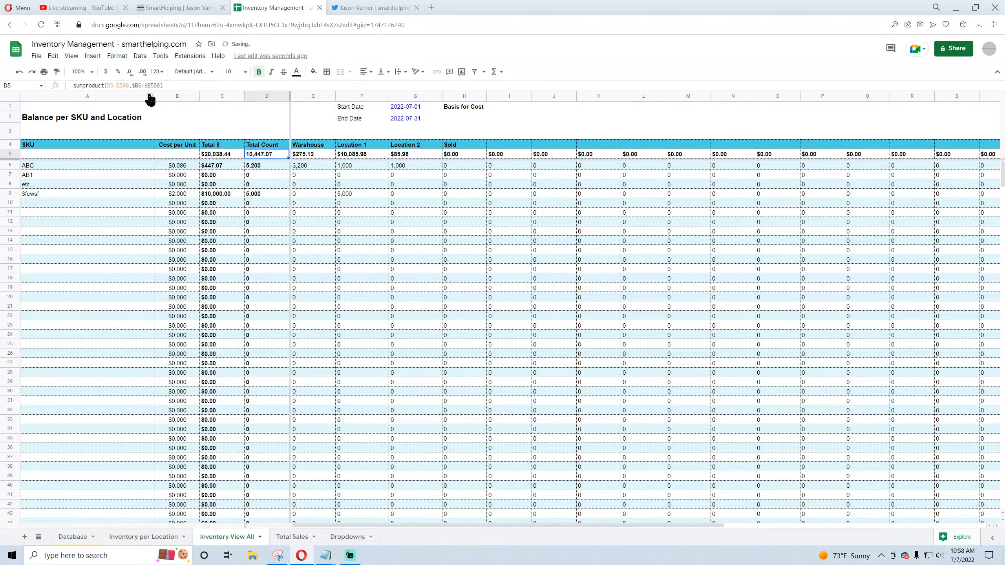
{"action": "left_click", "coordinate": [130, 72]}
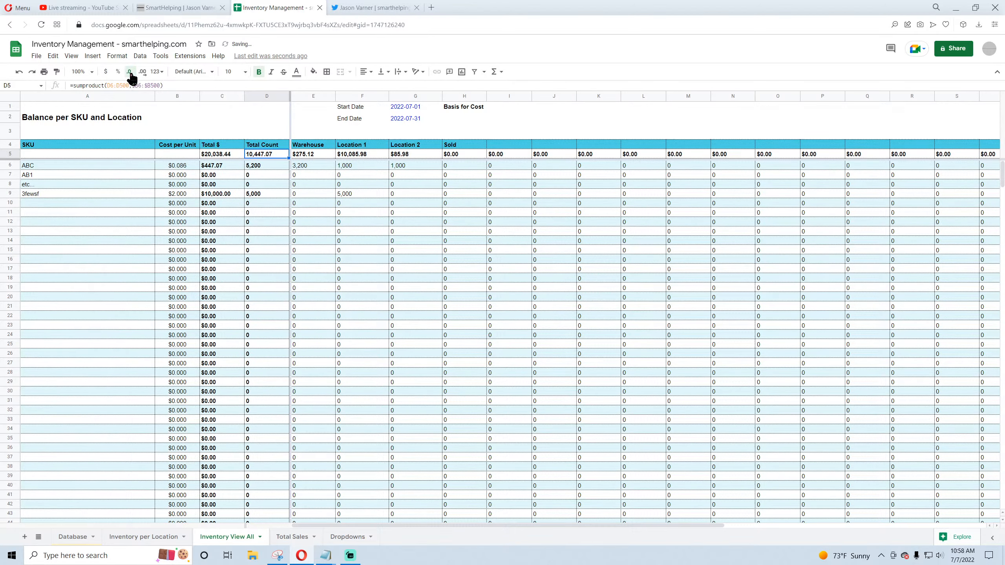
Step: Replace the Total Count total in D5 with the formula =sum(d6:d)
{"action": "double_click", "coordinate": [267, 153]}
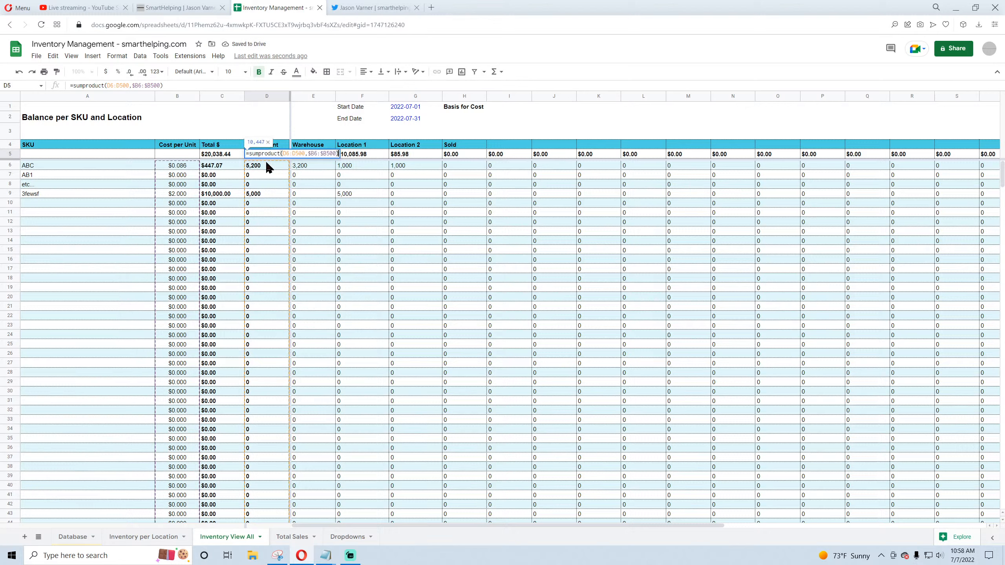
{"action": "key", "text": "Escape"}
{"action": "type", "text": "=sum(d"}
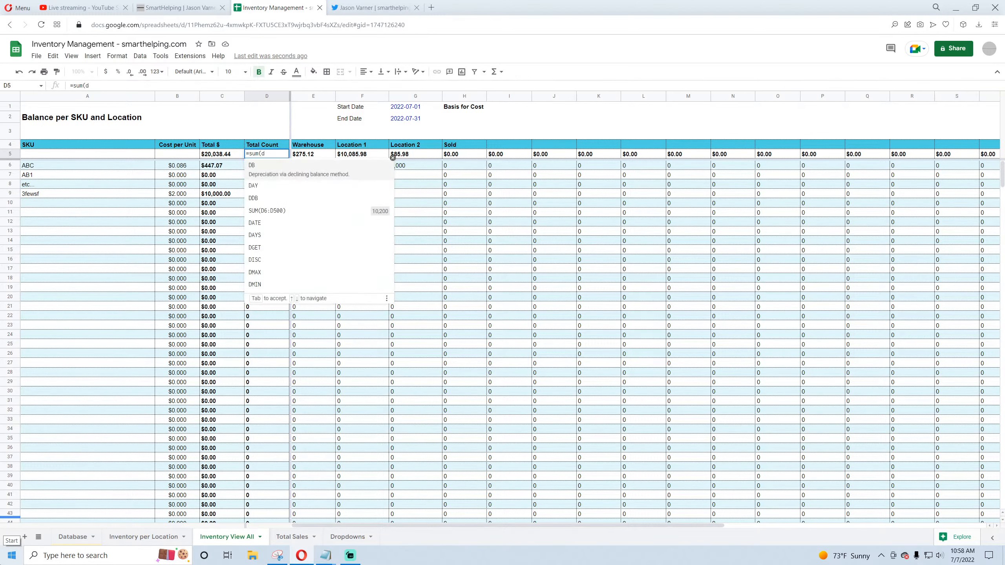
{"action": "key", "text": "Tab"}
{"action": "key", "text": "Return"}
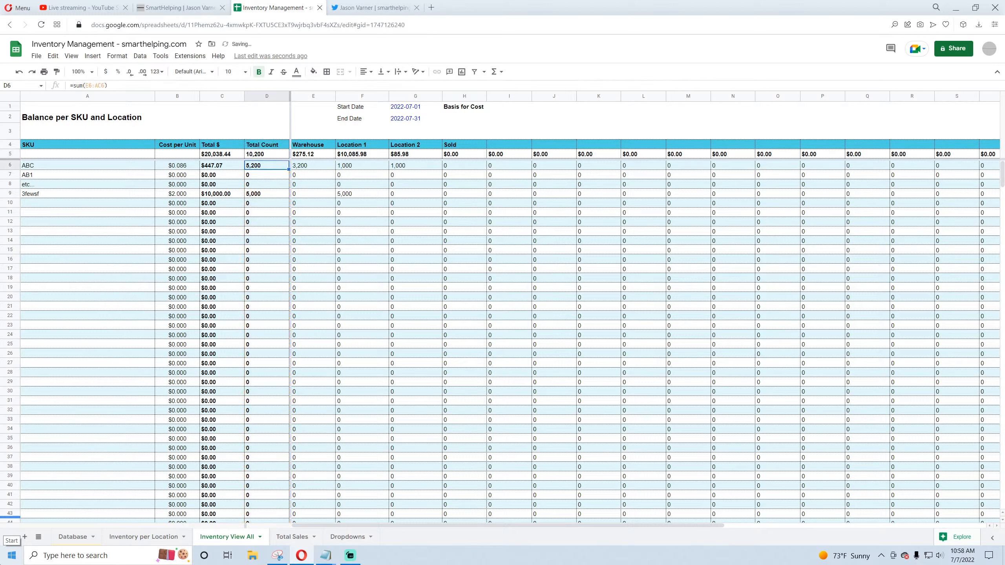
Step: Copy the D5 sum formula into C5 under Total $ and format it as currency with two decimals
{"action": "left_click", "coordinate": [272, 156]}
{"action": "left_click_drag", "start_coordinate": [288, 156], "coordinate": [220, 157]}
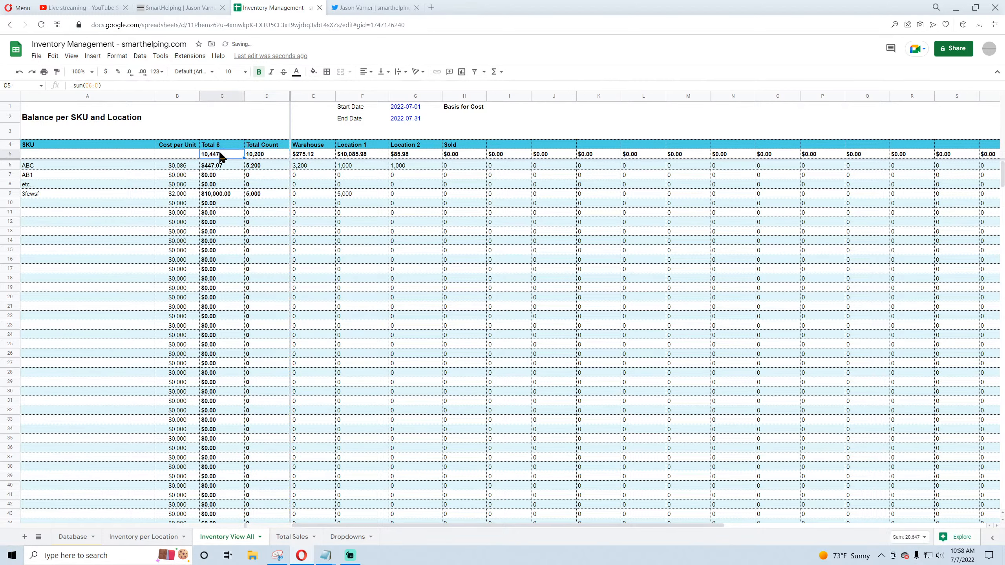
{"action": "left_click", "coordinate": [105, 73]}
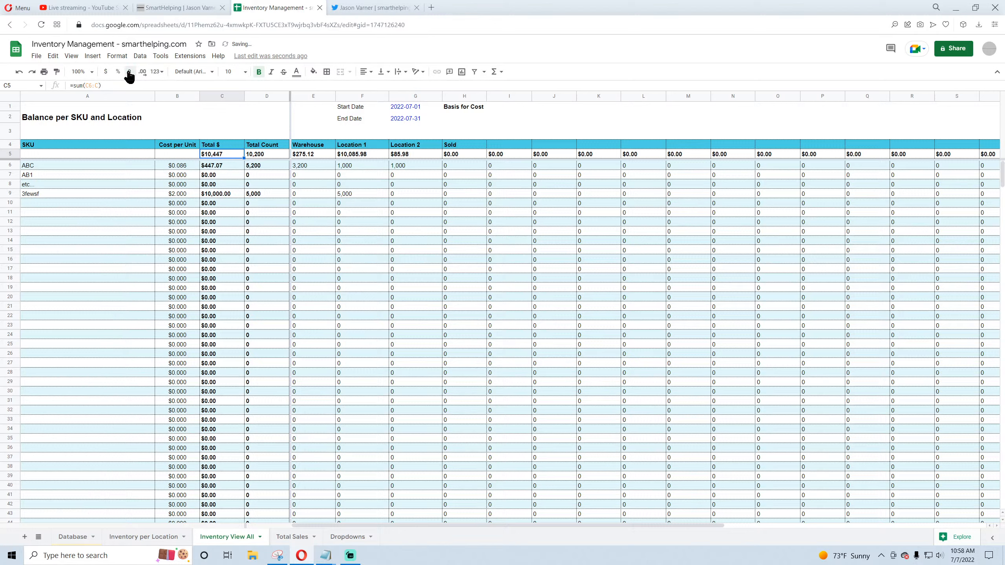
{"action": "left_click", "coordinate": [142, 73]}
{"action": "left_click", "coordinate": [142, 73]}
Step: Check the combined Warehouse, Location 1 and Location 2 dollar totals against the overall Total $ in C5
{"action": "left_click", "coordinate": [312, 157]}
{"action": "left_click_drag", "start_coordinate": [352, 158], "coordinate": [410, 157]}
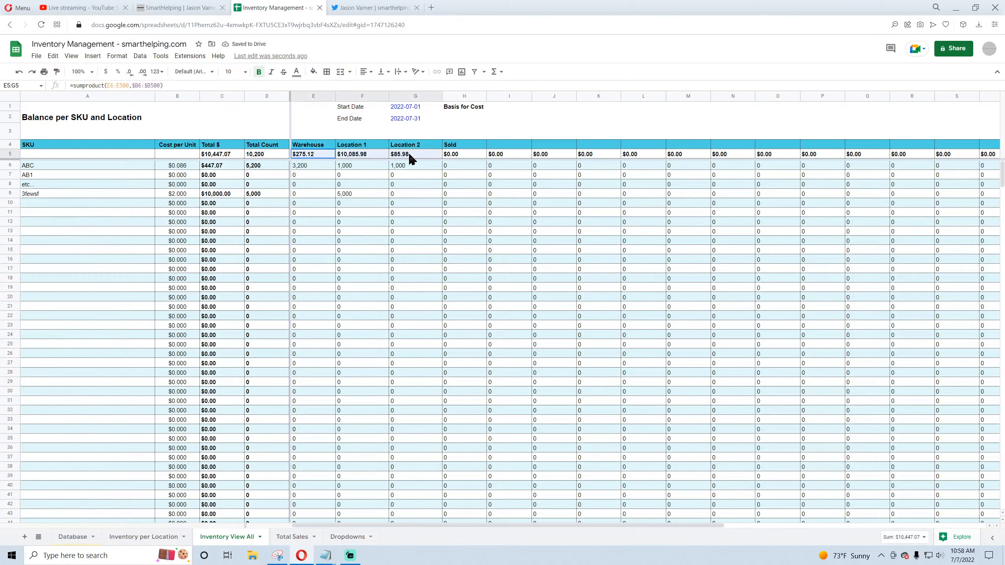
{"action": "left_click", "coordinate": [435, 204]}
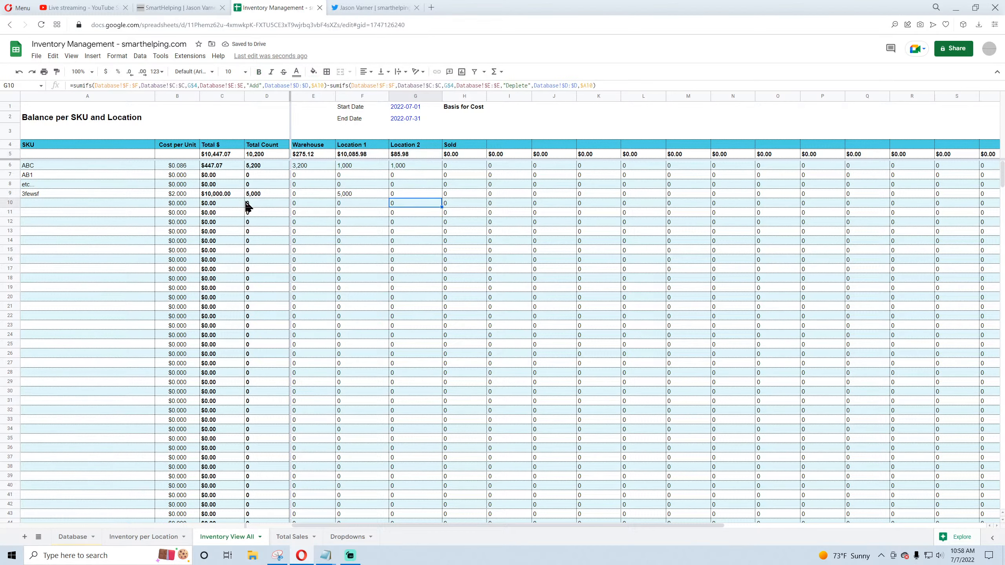
{"action": "left_click", "coordinate": [185, 156]}
{"action": "left_click", "coordinate": [224, 157]}
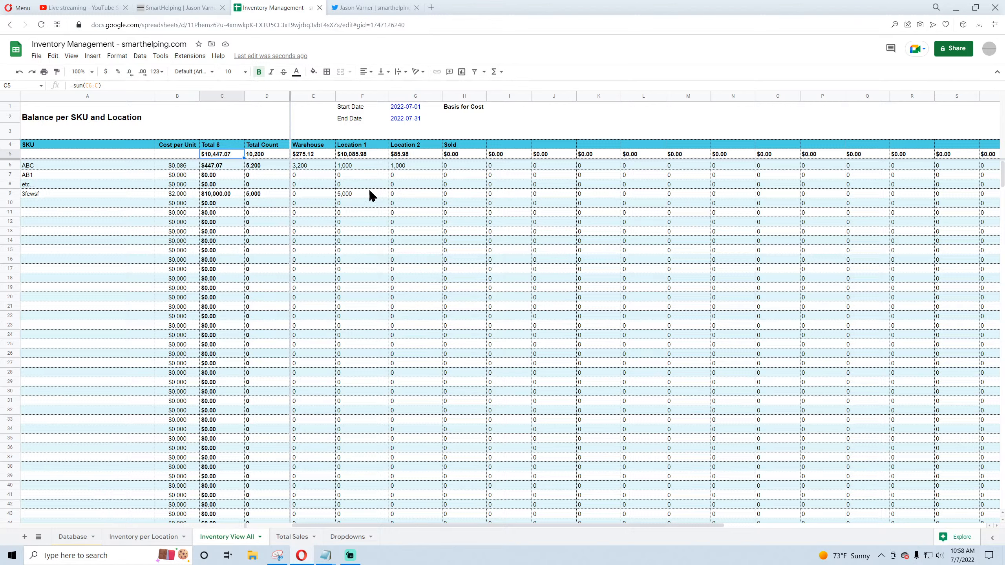
Step: Narrow the SKU column to roughly a third of its width so more location columns fit
{"action": "left_click_drag", "start_coordinate": [154, 97], "coordinate": [74, 98]}
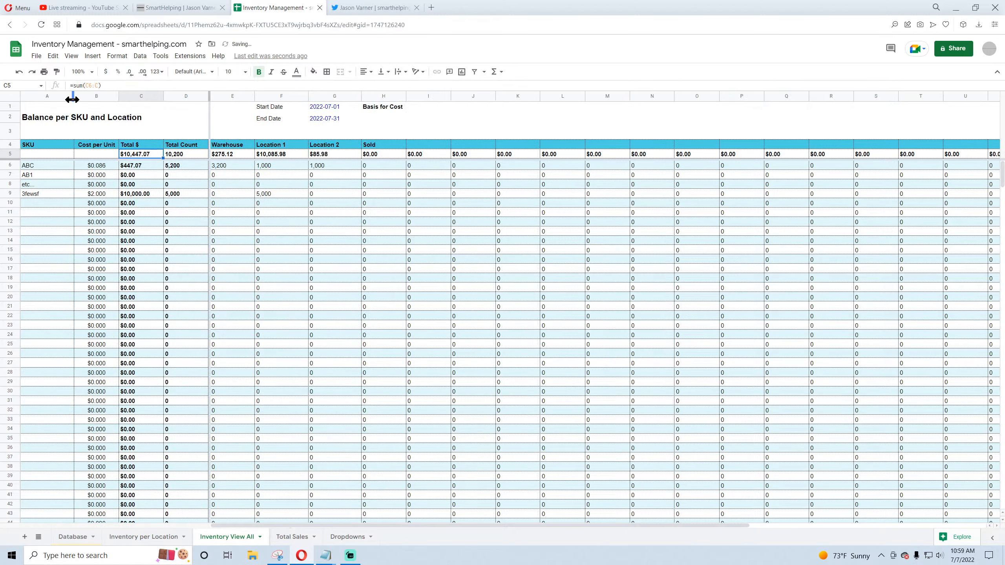
{"action": "left_click", "coordinate": [315, 224]}
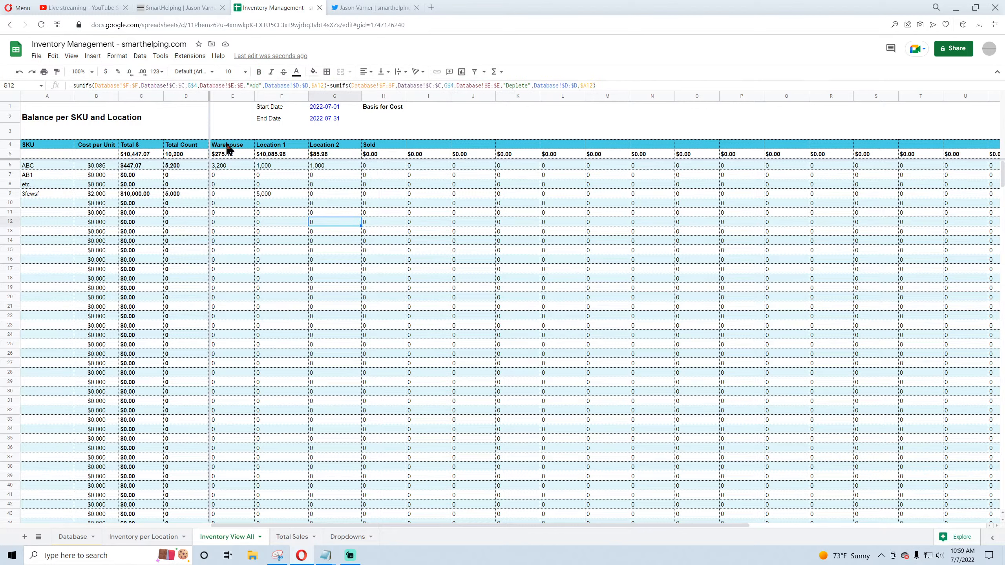
Step: Review the location headers, the SKU list and the ABC unit balances in Warehouse, Location 1 and Location 2
{"action": "left_click_drag", "start_coordinate": [232, 147], "coordinate": [392, 150]}
{"action": "left_click_drag", "start_coordinate": [43, 168], "coordinate": [34, 244]}
{"action": "left_click", "coordinate": [233, 167]}
{"action": "left_click", "coordinate": [292, 170]}
{"action": "left_click", "coordinate": [336, 170]}
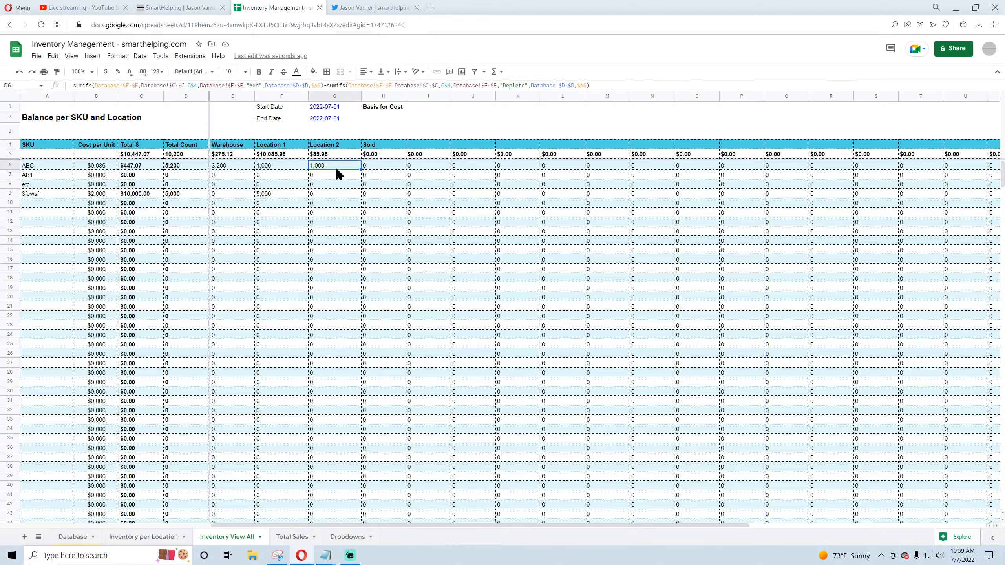
{"action": "left_click", "coordinate": [342, 206]}
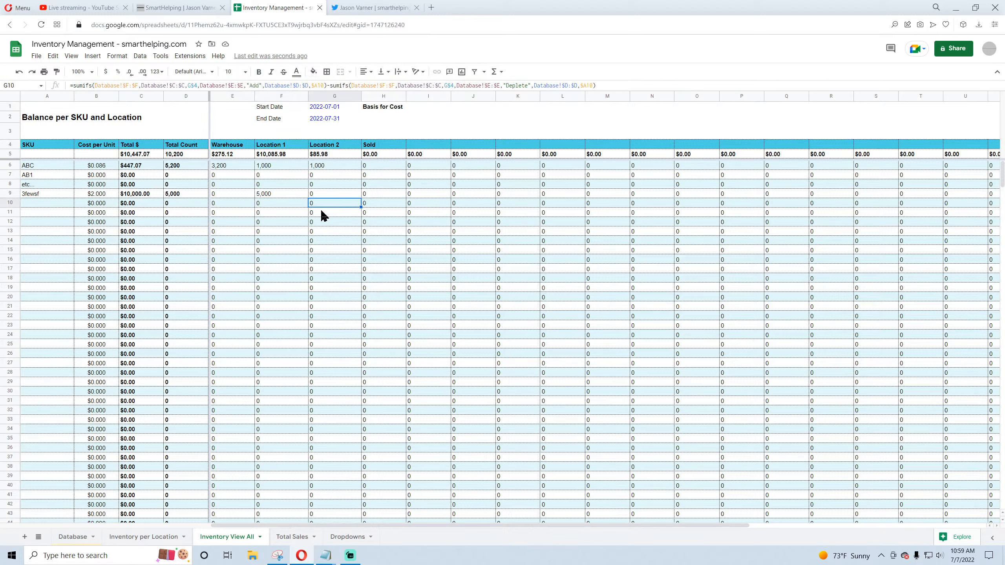
Step: Review the Total $ values per SKU and the row 5 dollar totals for Warehouse, Location 1, Location 2 and Sold
{"action": "left_click", "coordinate": [141, 168]}
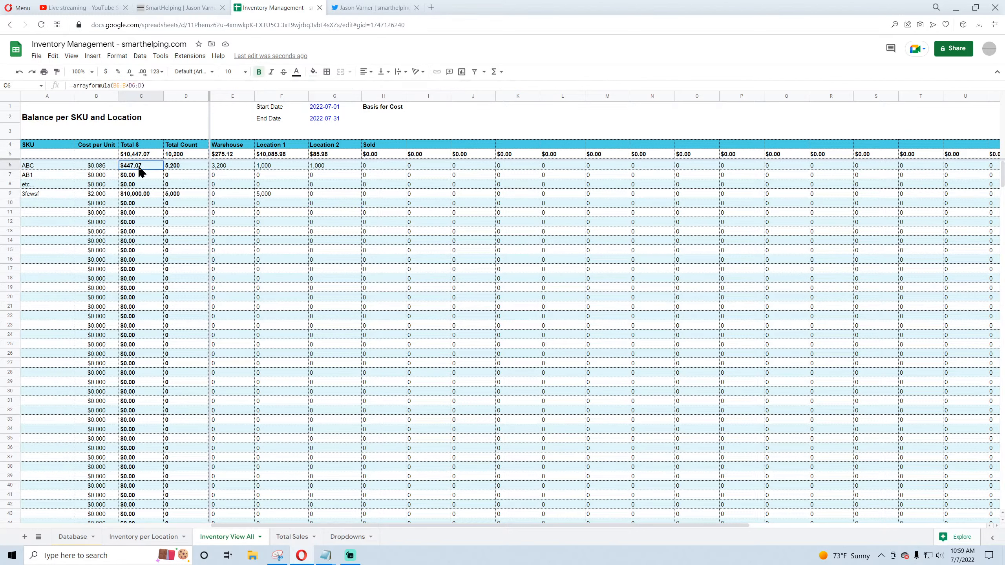
{"action": "left_click_drag", "start_coordinate": [141, 170], "coordinate": [130, 249]}
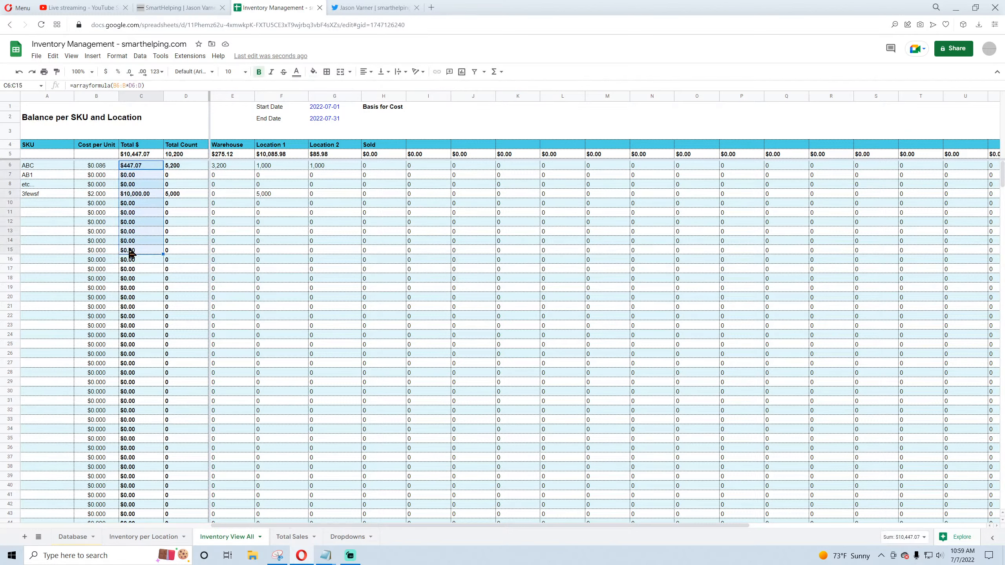
{"action": "left_click", "coordinate": [223, 155]}
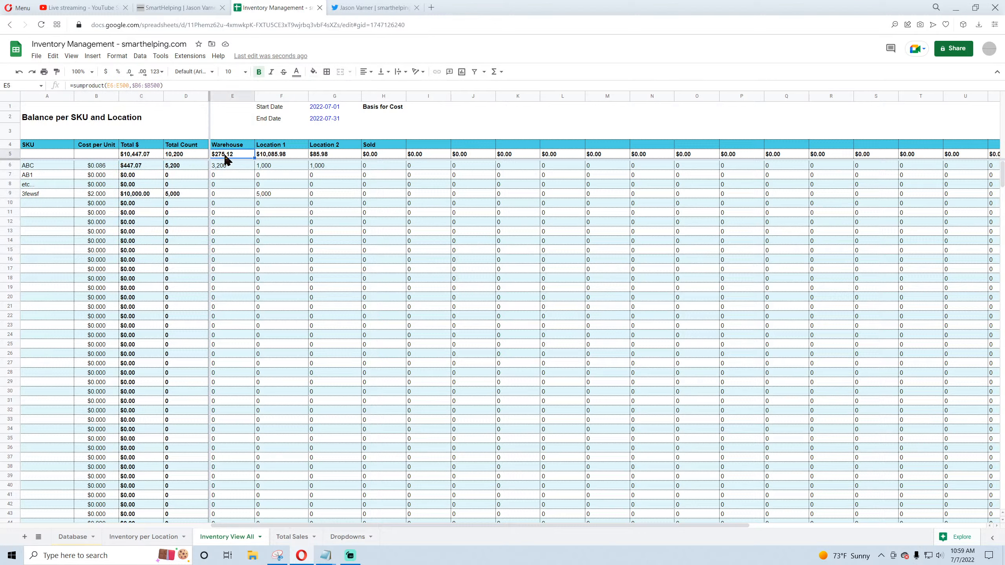
{"action": "left_click", "coordinate": [276, 159]}
{"action": "left_click", "coordinate": [352, 161]}
{"action": "left_click", "coordinate": [388, 162]}
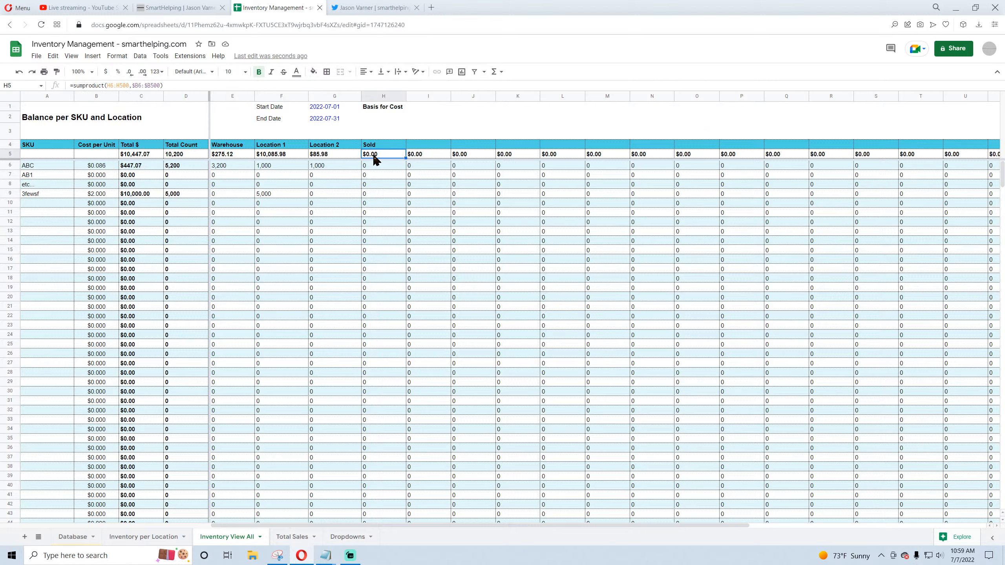
{"action": "left_click", "coordinate": [229, 157]}
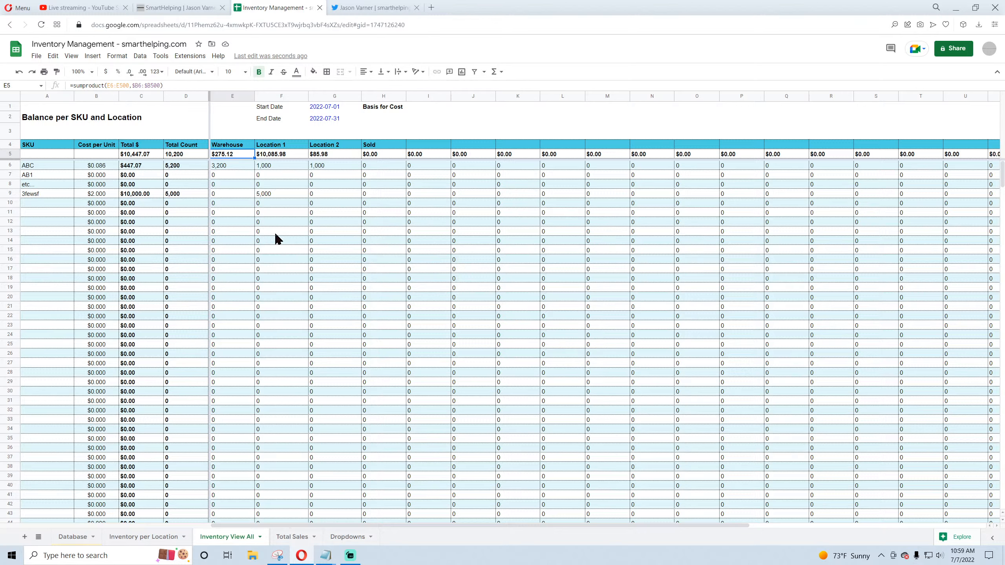
Step: Inspect the Total Cost entries in G3:G5 of the Database sheet and the Inventory per Location sheet, then return to Inventory View All
{"action": "left_click", "coordinate": [74, 541]}
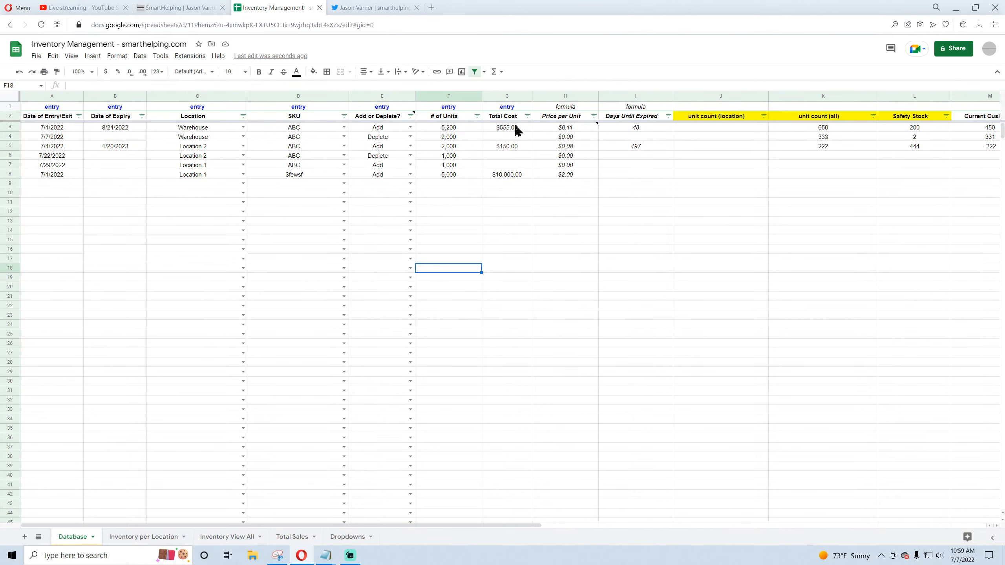
{"action": "left_click_drag", "start_coordinate": [517, 131], "coordinate": [513, 153]}
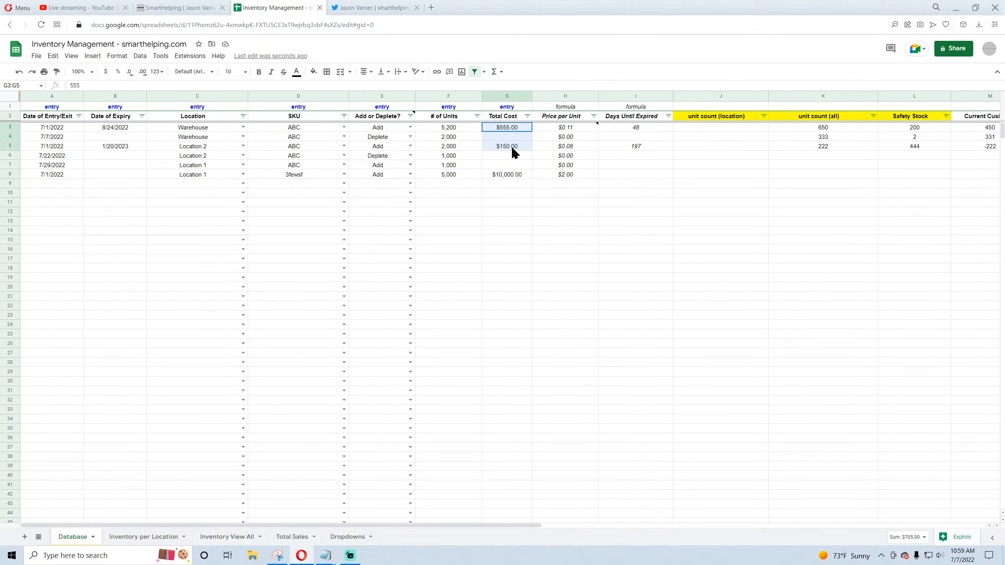
{"action": "left_click", "coordinate": [145, 539]}
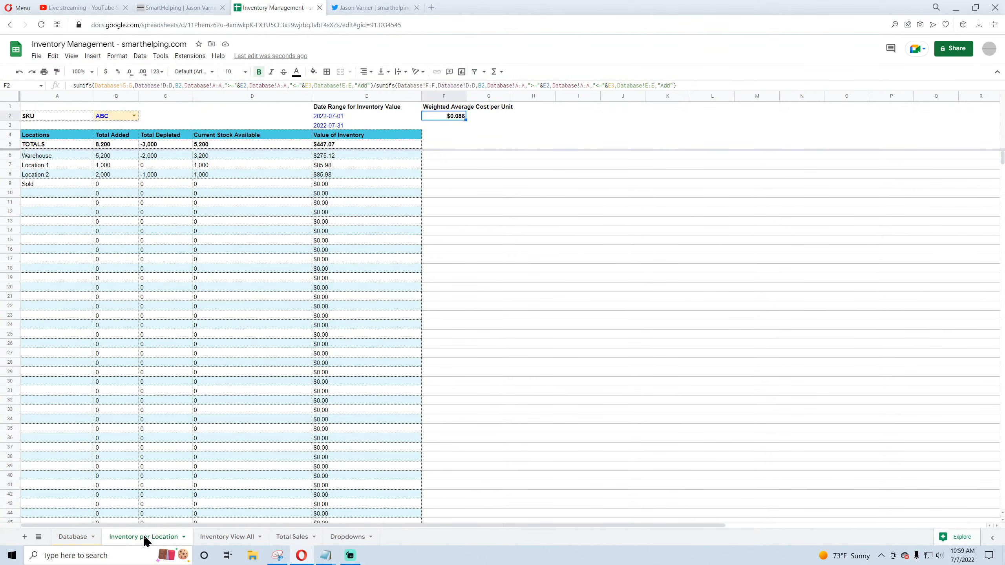
{"action": "left_click", "coordinate": [233, 538]}
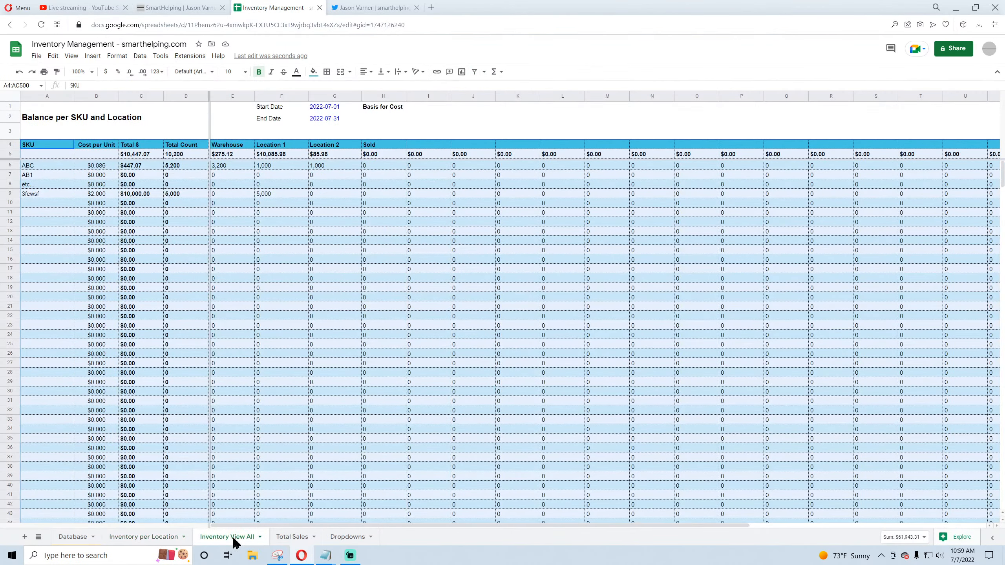
Step: Compare the first Total Cost entry in the Database sheet with the Warehouse unit balance and dollar total formulas in Inventory View All
{"action": "left_click", "coordinate": [72, 536]}
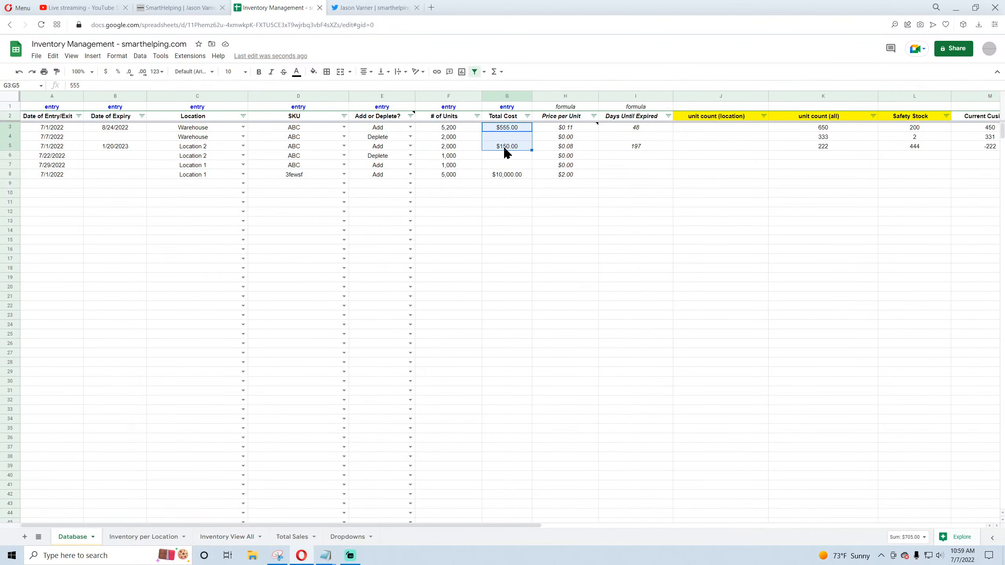
{"action": "left_click", "coordinate": [512, 134]}
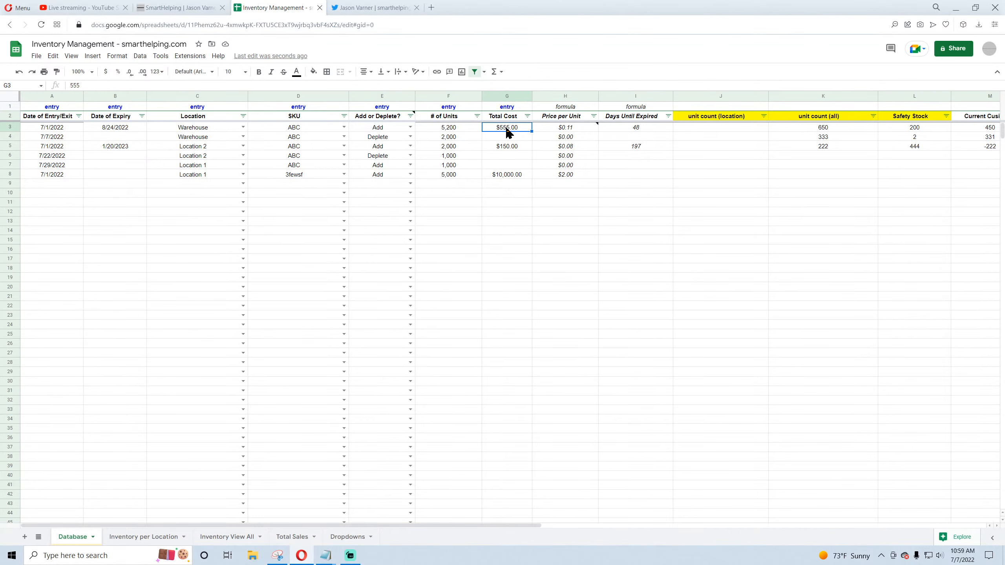
{"action": "left_click", "coordinate": [225, 537]}
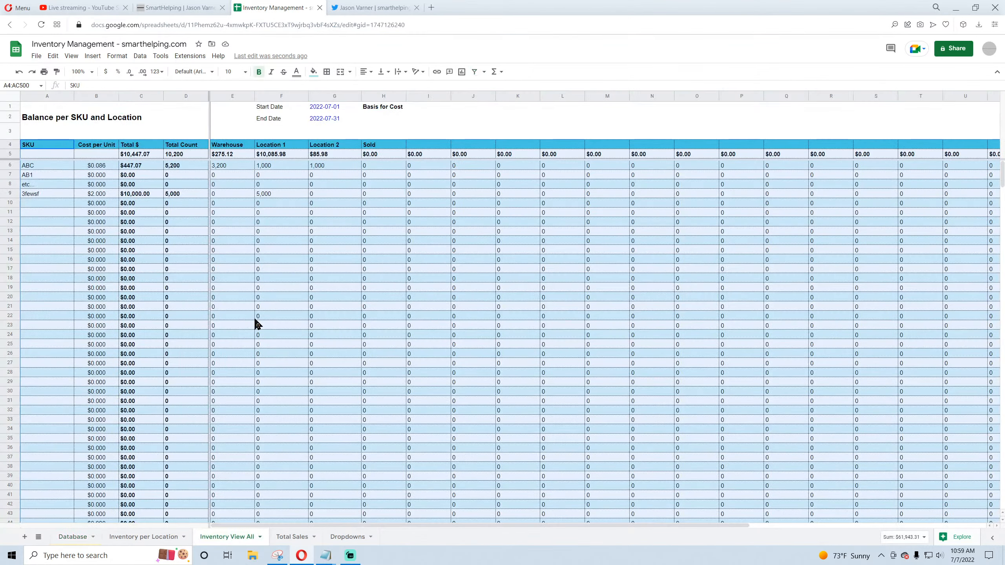
{"action": "left_click", "coordinate": [233, 168]}
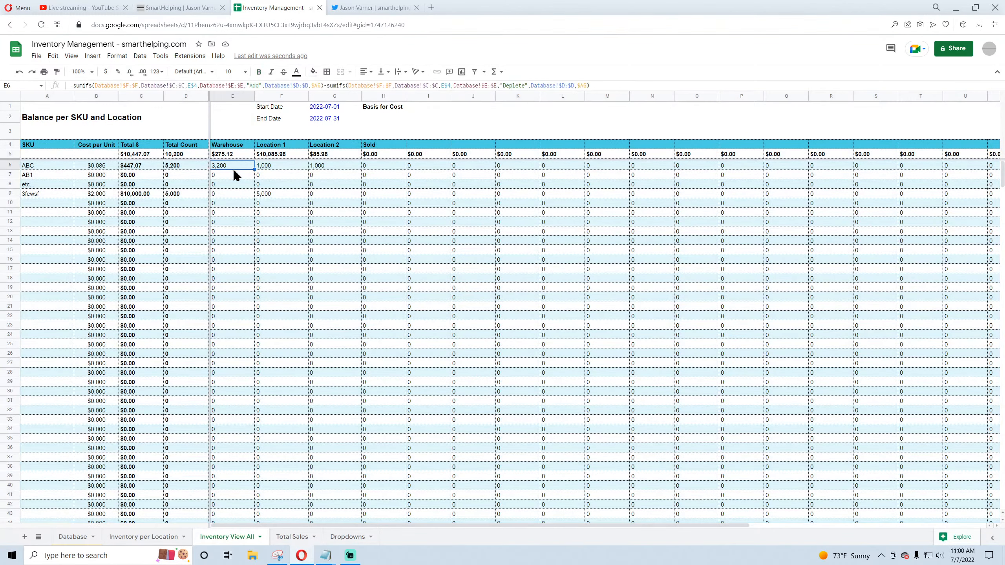
{"action": "left_click", "coordinate": [234, 155]}
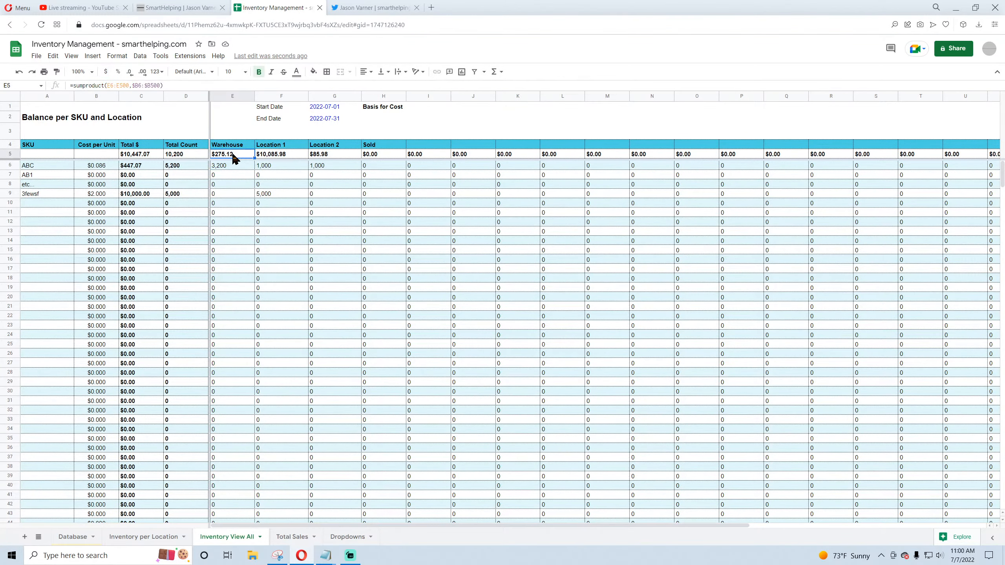
{"action": "left_click", "coordinate": [230, 170]}
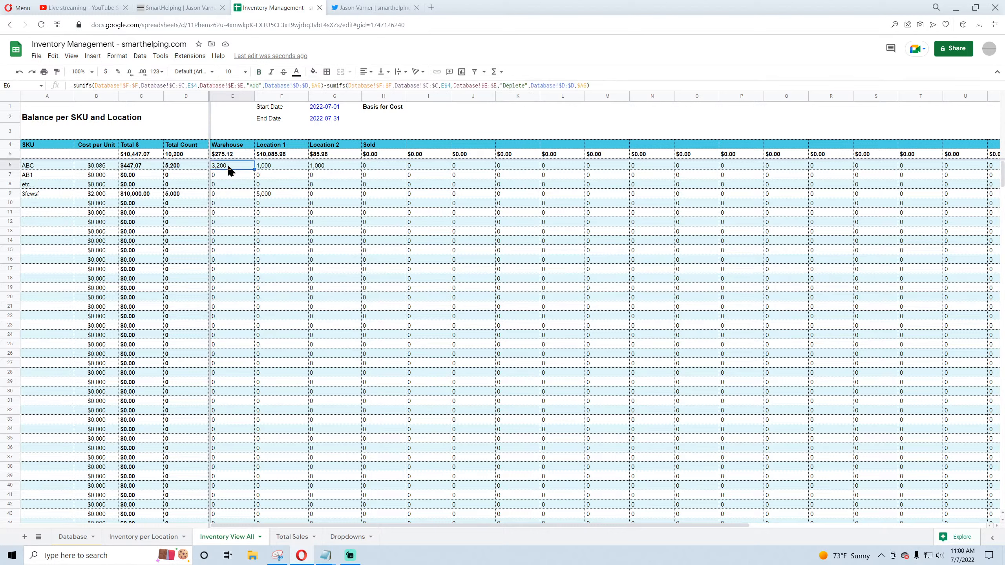
Step: In the Database sheet, change the Add or Deplete? entries in rows 4 and 6 to Add
{"action": "left_click", "coordinate": [72, 538]}
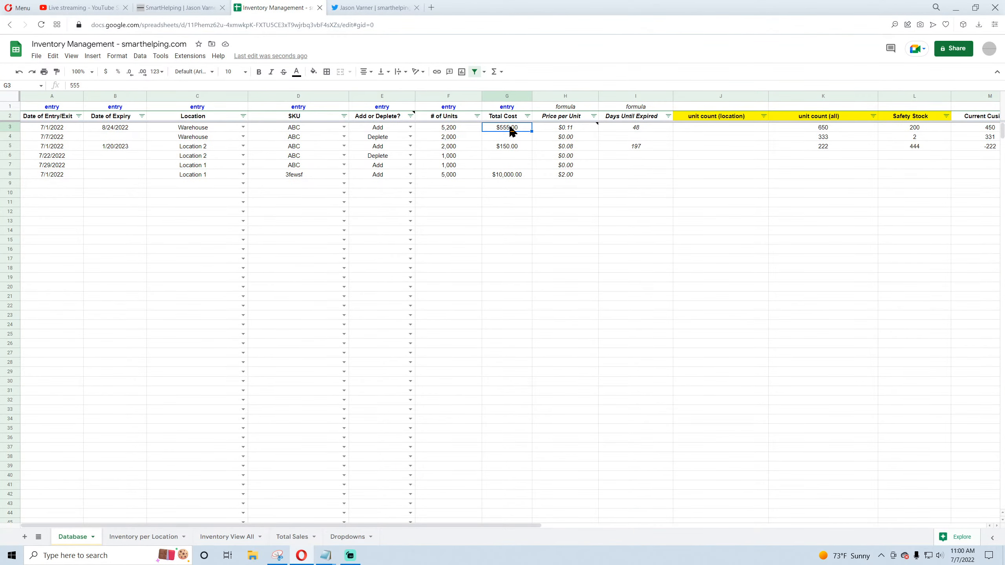
{"action": "left_click", "coordinate": [410, 137]}
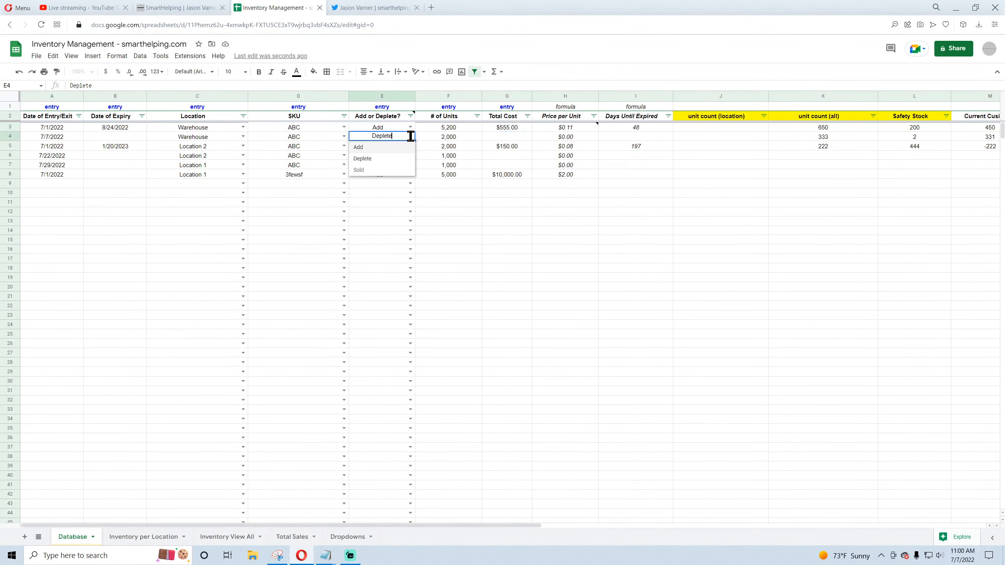
{"action": "left_click", "coordinate": [360, 147]}
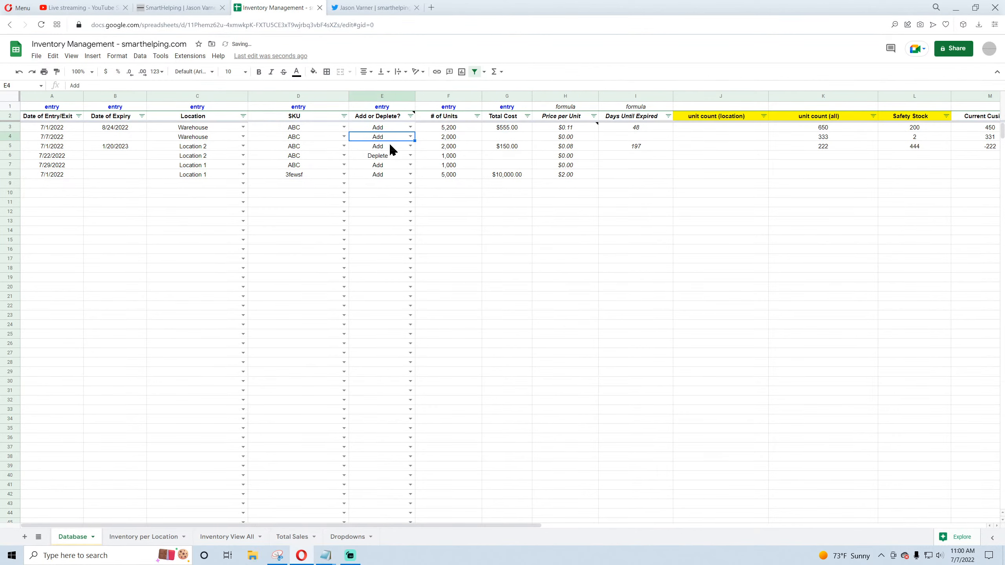
{"action": "left_click", "coordinate": [410, 156]}
{"action": "left_click", "coordinate": [374, 166]}
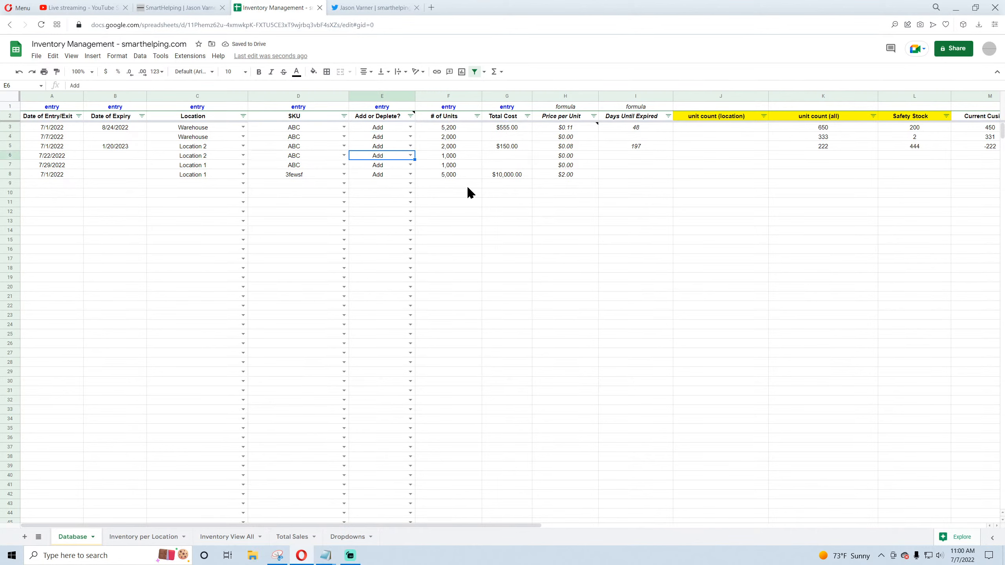
Step: Enter the missing ABC Total Cost values: 350 in G4, 1,000 in G6 and 250 in G7
{"action": "left_click", "coordinate": [499, 145]}
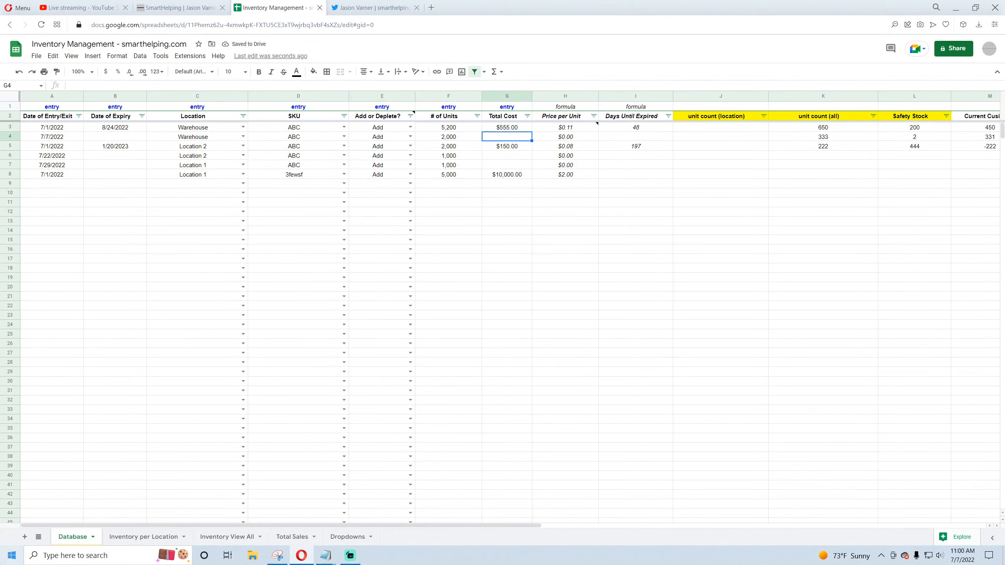
{"action": "type", "text": "350"}
{"action": "key", "text": "Return"}
{"action": "key", "text": "Down"}
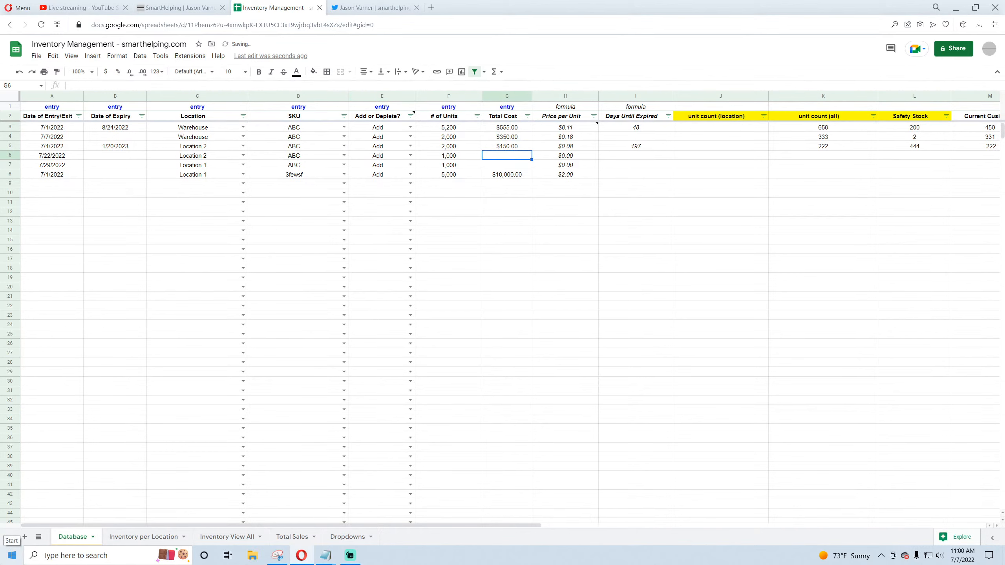
{"action": "type", "text": "1,000"}
{"action": "key", "text": "Return"}
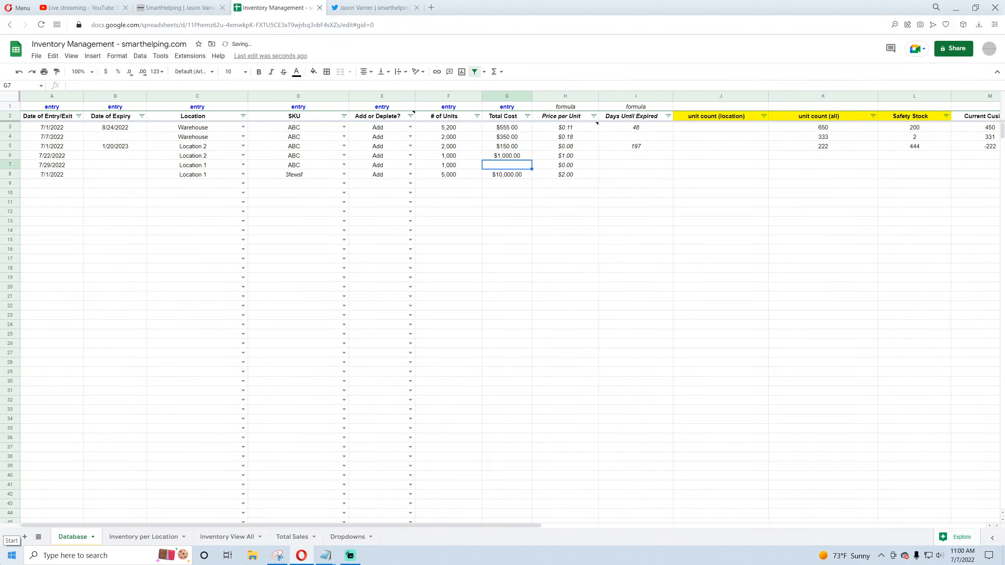
{"action": "type", "text": "250"}
{"action": "key", "text": "Return"}
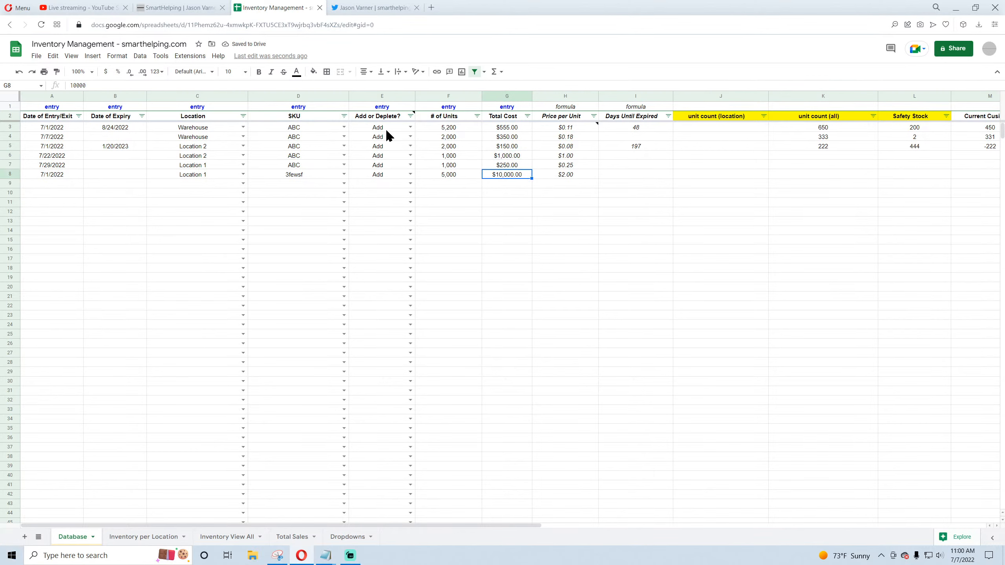
Step: Sum Total Cost over G3:G7 and G3:G4, then check the Warehouse dollar formula and ABC location balances in Inventory View All
{"action": "left_click_drag", "start_coordinate": [509, 128], "coordinate": [506, 168]}
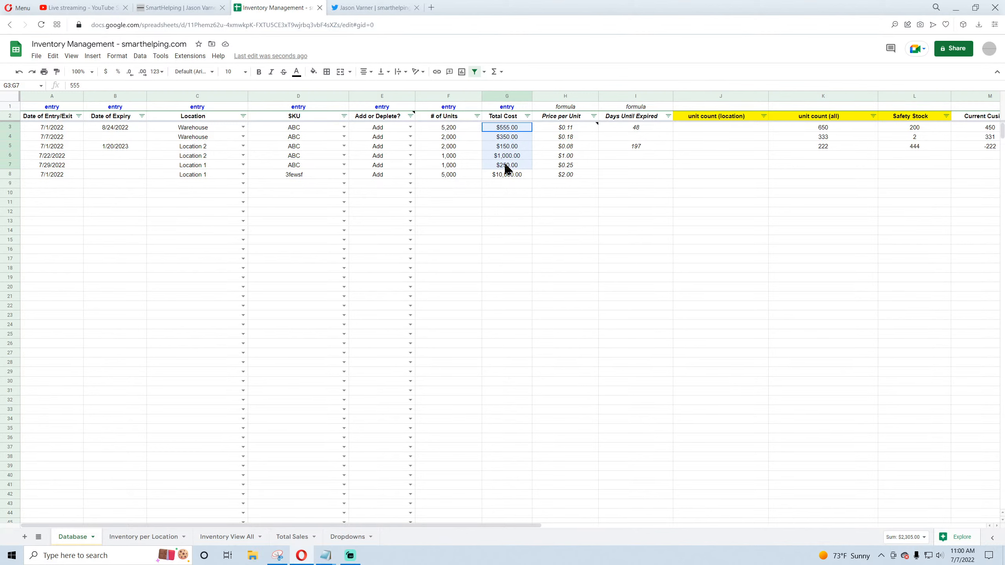
{"action": "left_click_drag", "start_coordinate": [508, 168], "coordinate": [510, 139]}
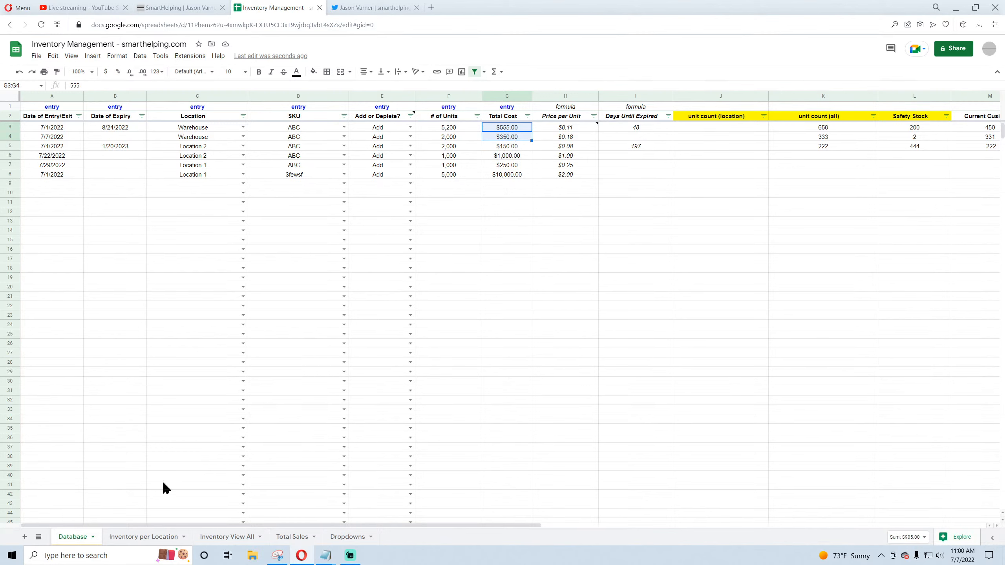
{"action": "left_click", "coordinate": [224, 537]}
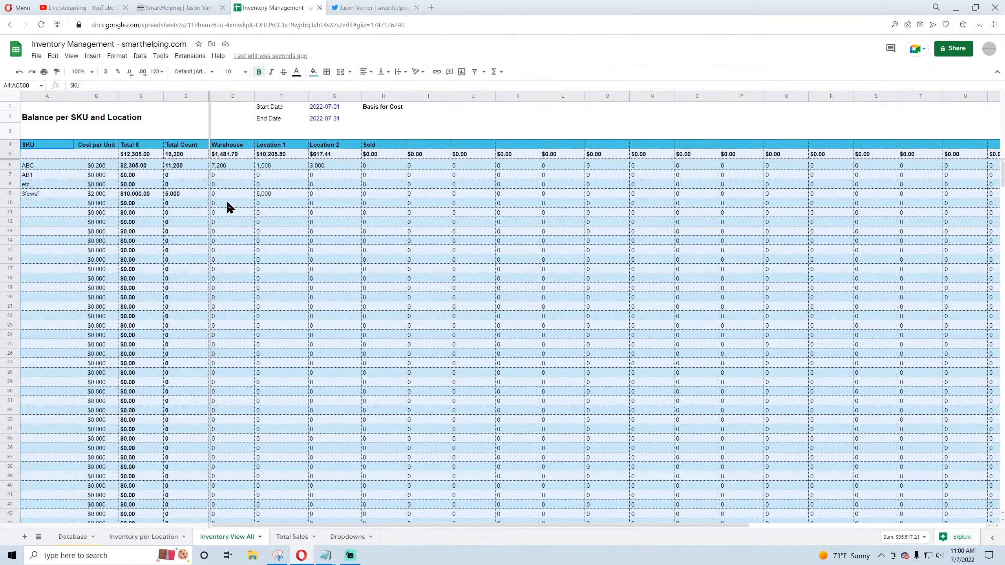
{"action": "double_click", "coordinate": [242, 155]}
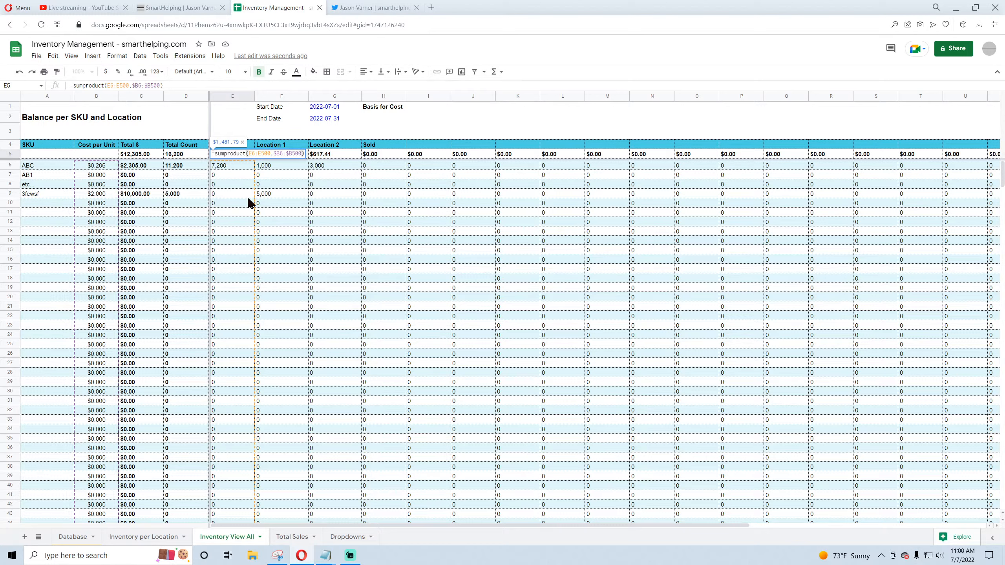
{"action": "left_click", "coordinate": [228, 169]}
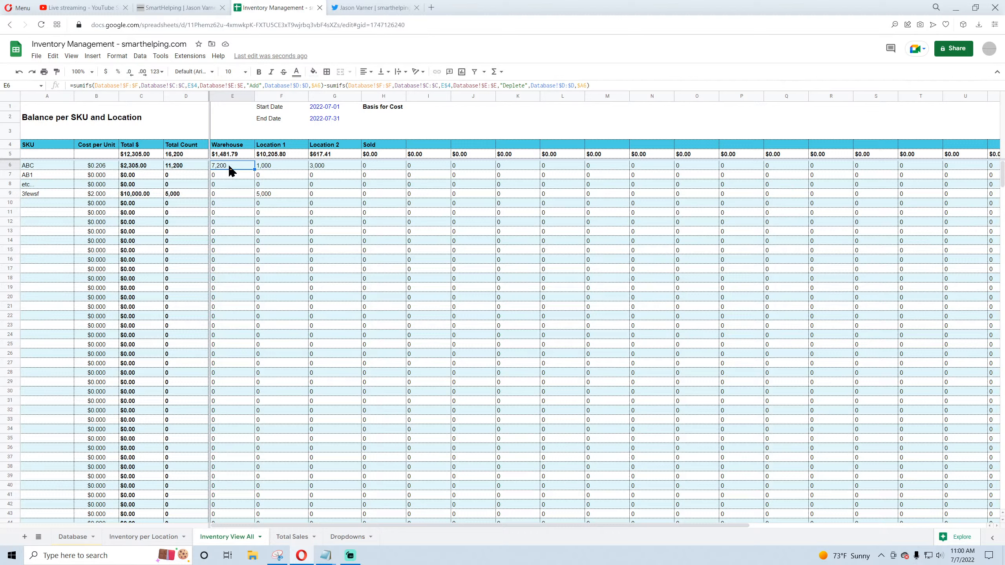
{"action": "left_click_drag", "start_coordinate": [231, 171], "coordinate": [325, 171]}
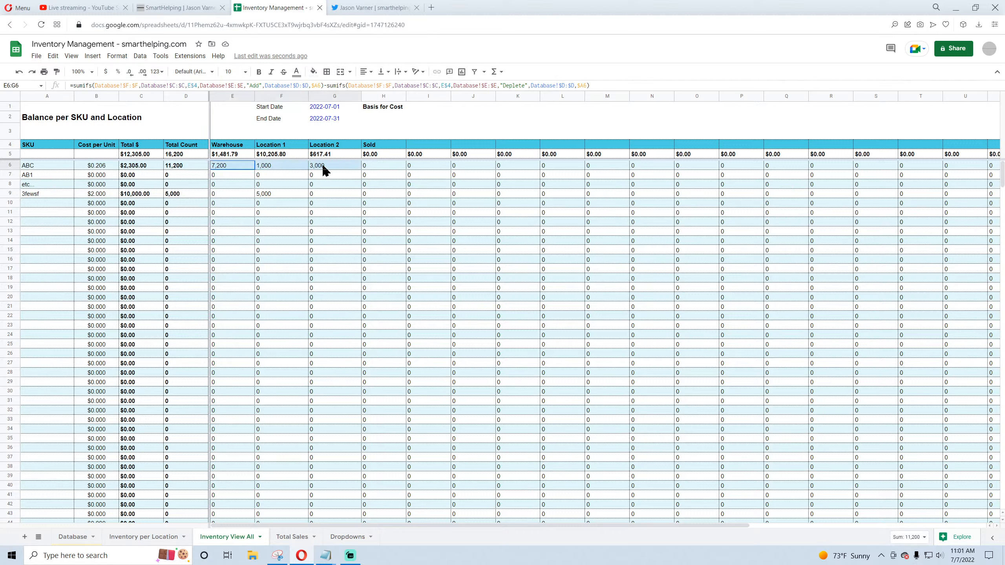
Step: Sum ABC's units in F3:F7 and costs in G3:G7 of Database, and compare them with its Total $ in Inventory View All
{"action": "left_click", "coordinate": [75, 536]}
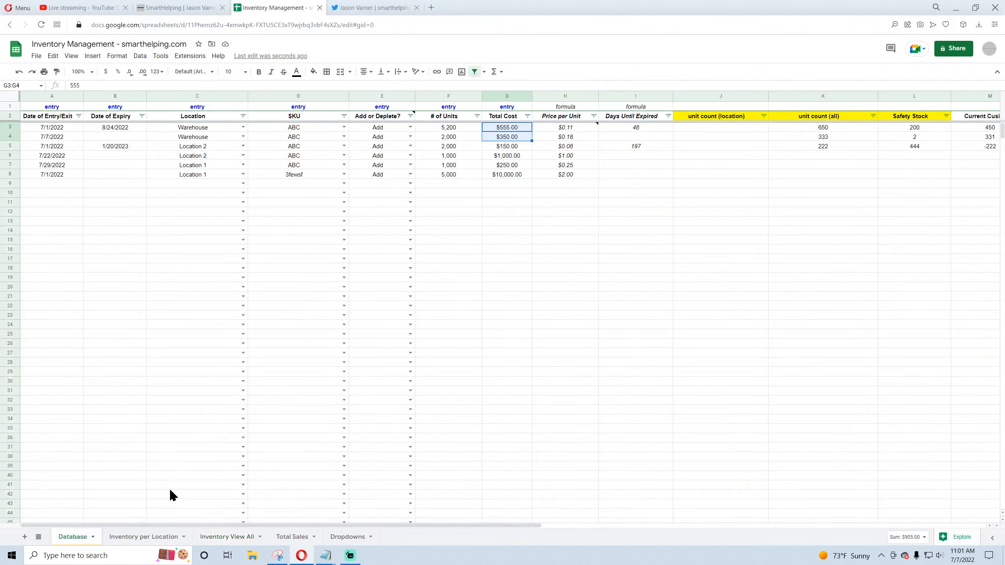
{"action": "left_click_drag", "start_coordinate": [449, 127], "coordinate": [457, 166]}
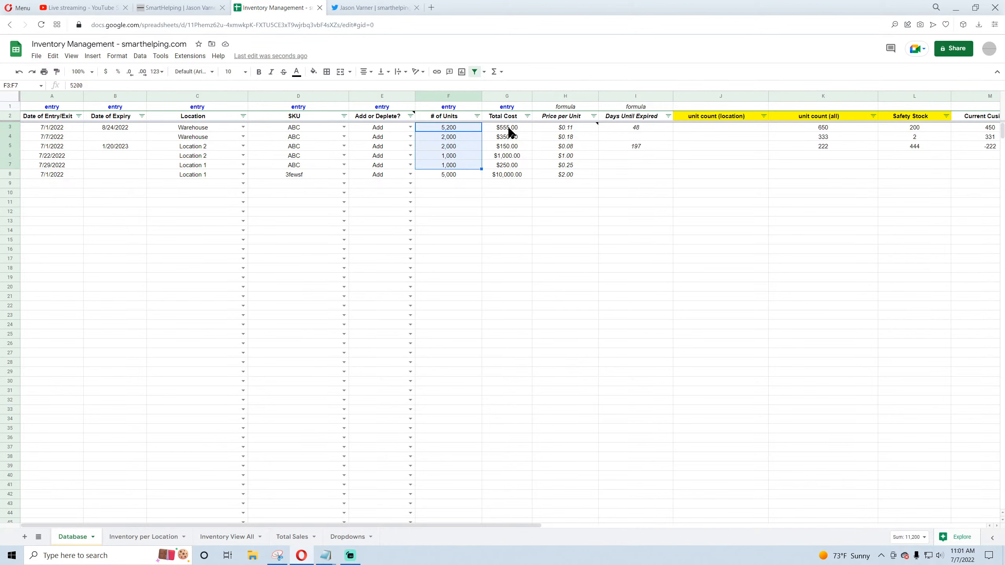
{"action": "left_click_drag", "start_coordinate": [508, 127], "coordinate": [509, 169]}
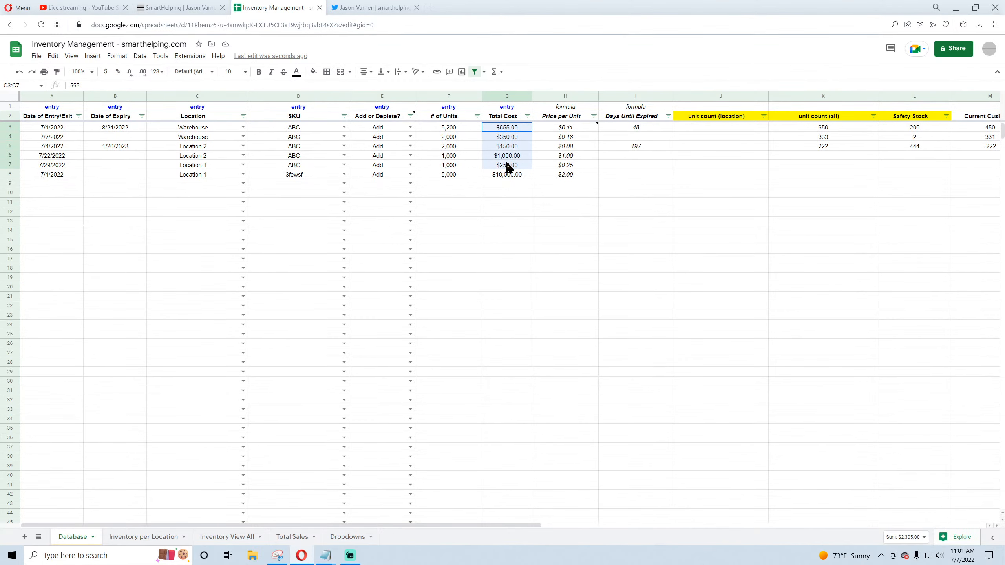
{"action": "left_click", "coordinate": [220, 538]}
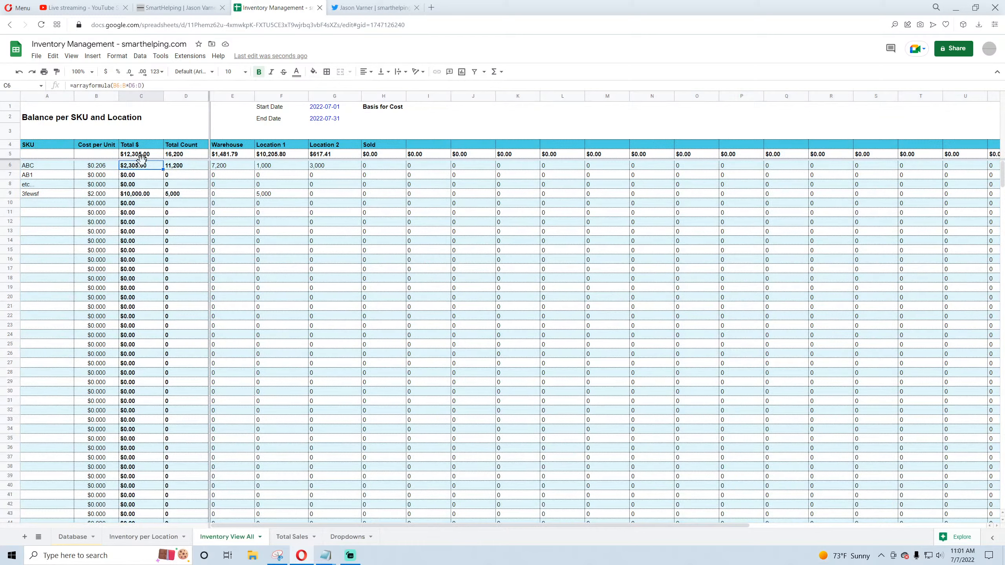
{"action": "left_click", "coordinate": [46, 171]}
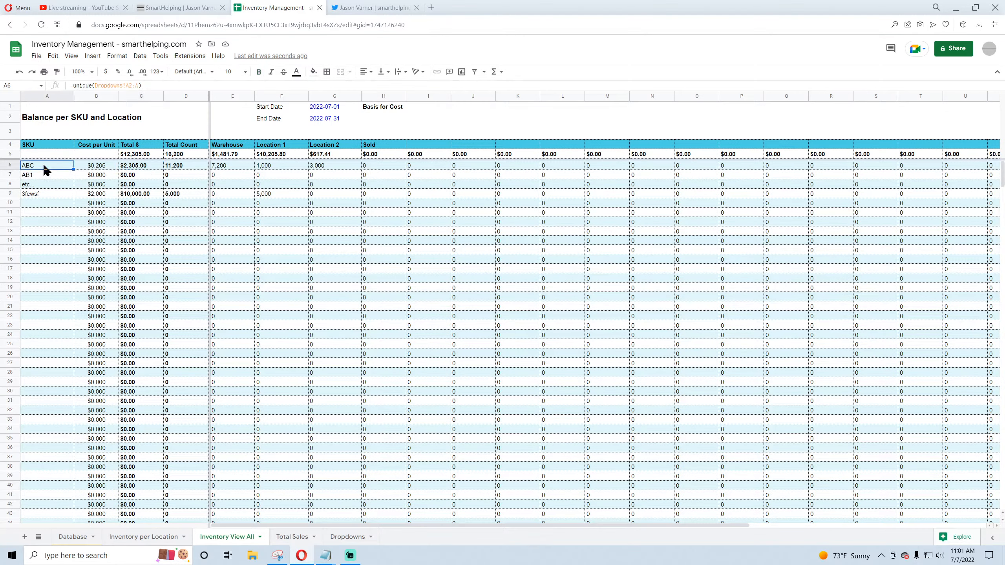
{"action": "left_click", "coordinate": [137, 172]}
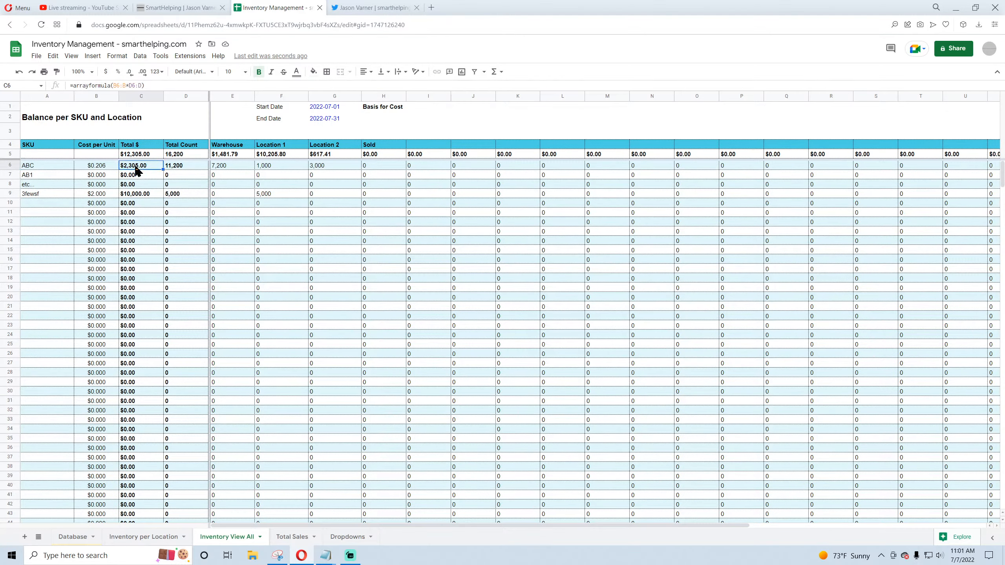
Step: Examine how the Warehouse dollar total formula in E5 multiplies the unit balances by the cost per unit
{"action": "left_click", "coordinate": [231, 168]}
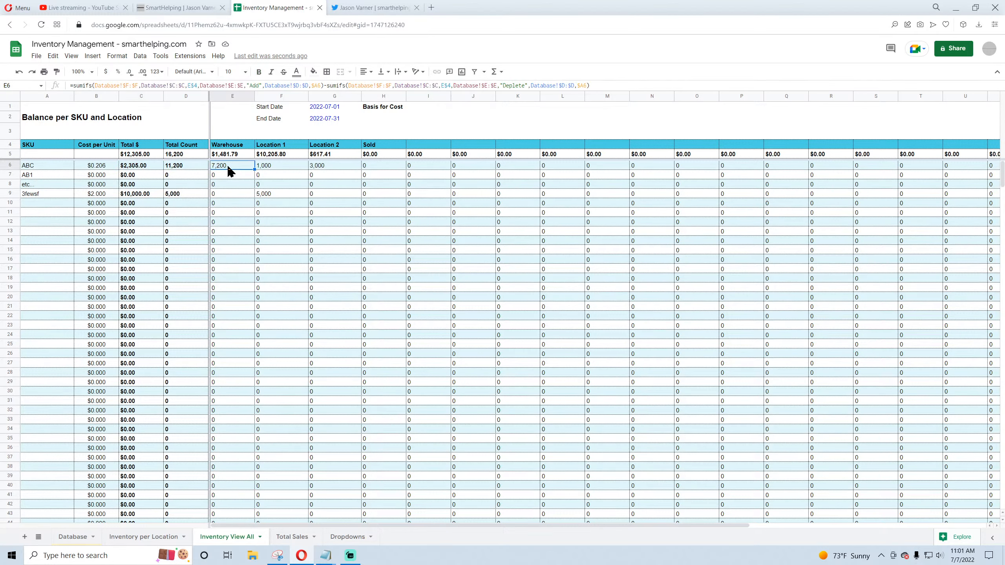
{"action": "left_click", "coordinate": [235, 155]}
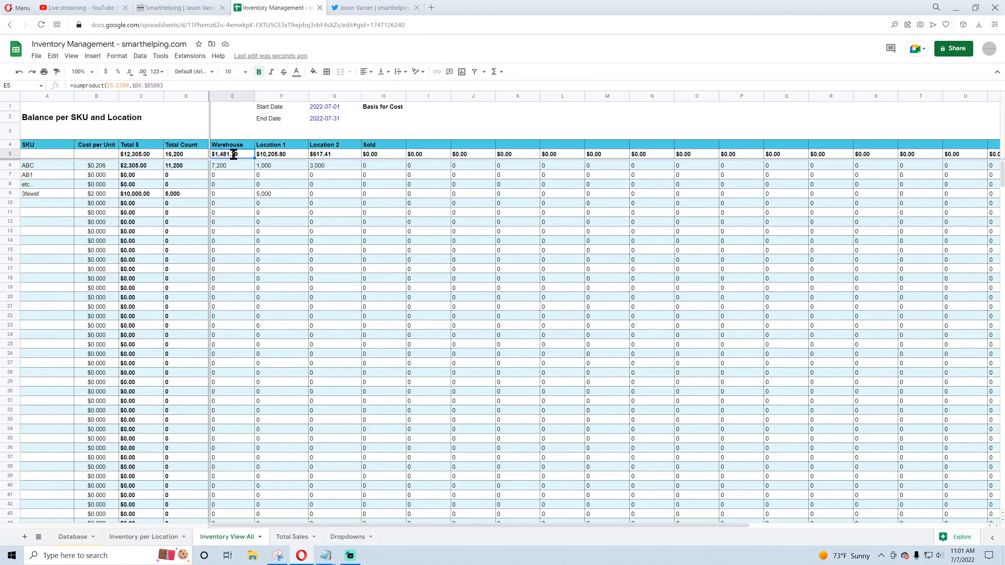
{"action": "double_click", "coordinate": [234, 154]}
{"action": "key", "text": "Return"}
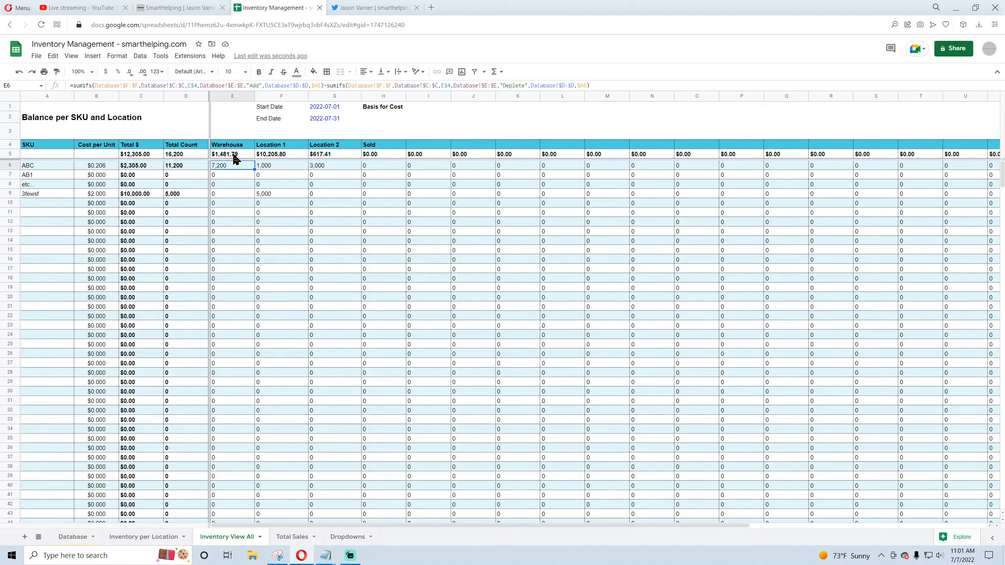
{"action": "left_click", "coordinate": [233, 155]}
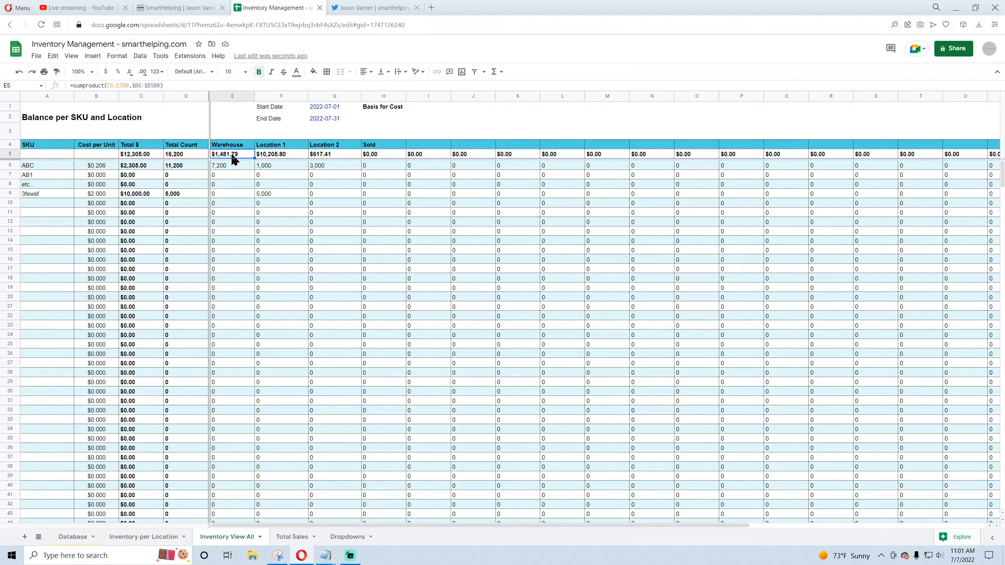
{"action": "double_click", "coordinate": [233, 156]}
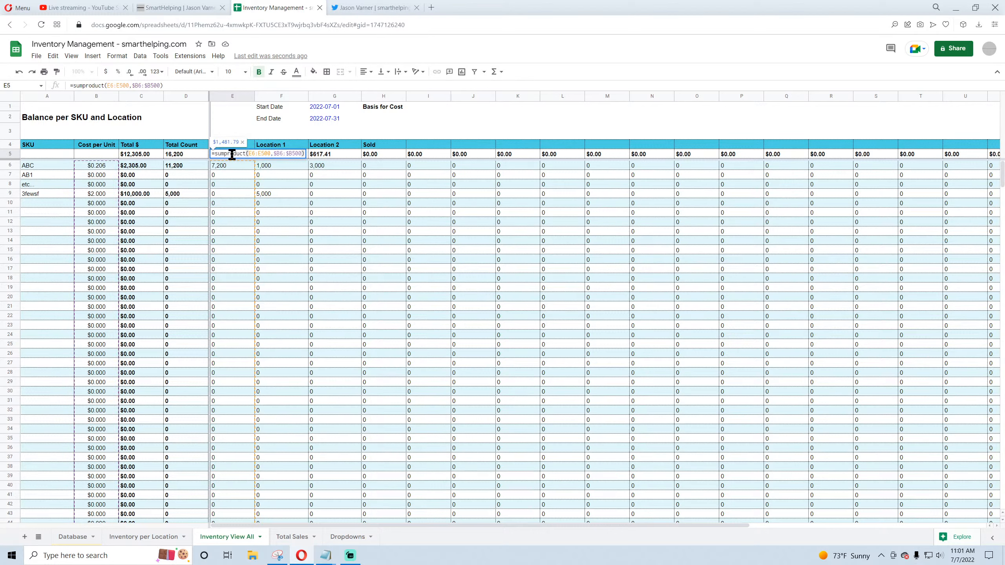
{"action": "left_click", "coordinate": [232, 167]}
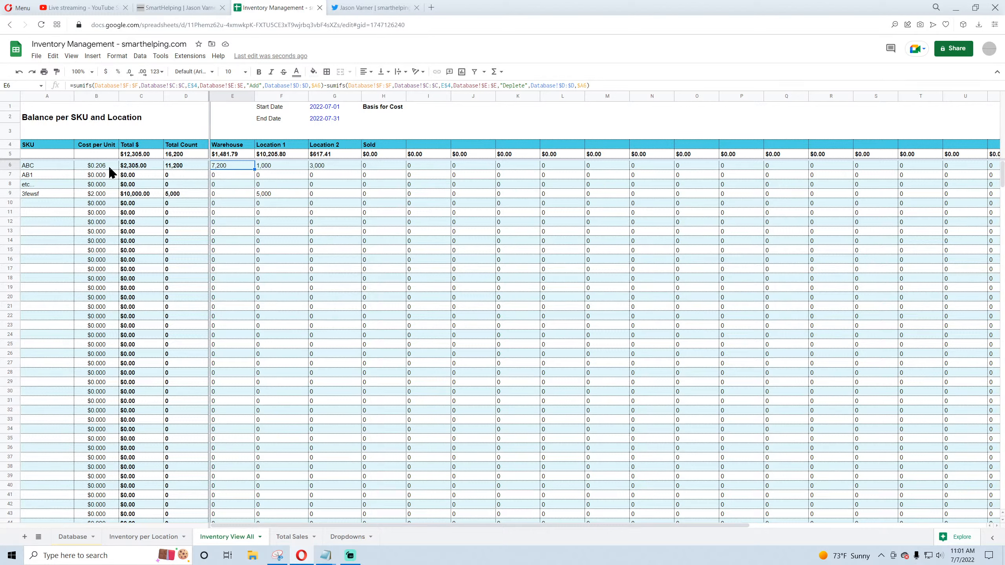
Step: Inspect the dollar total formulas for Location 1 and Location 2, and sum ABC's unit balances across E6:G6
{"action": "left_click", "coordinate": [275, 166]}
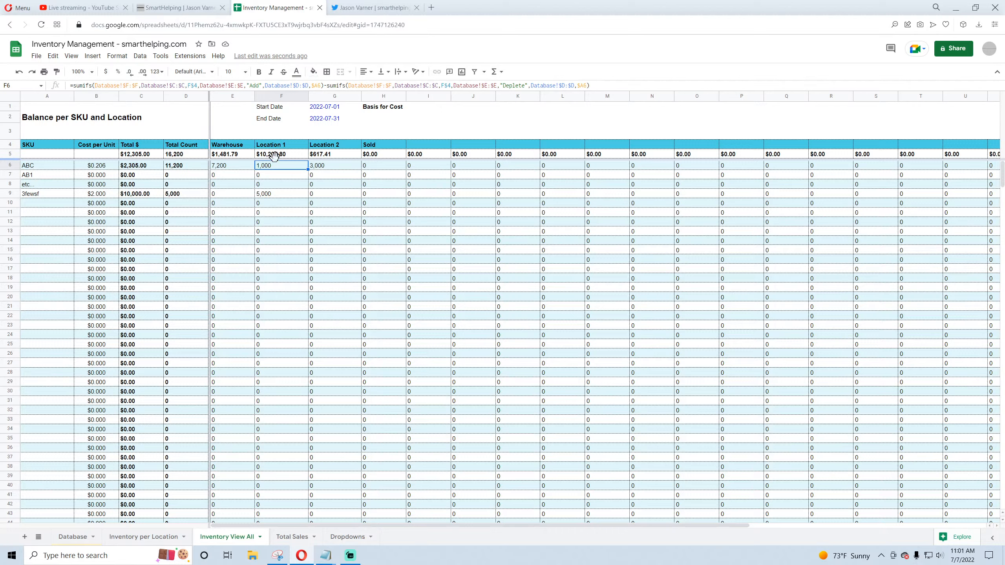
{"action": "double_click", "coordinate": [276, 155]}
{"action": "key", "text": "Return"}
{"action": "double_click", "coordinate": [325, 155]}
{"action": "key", "text": "Return"}
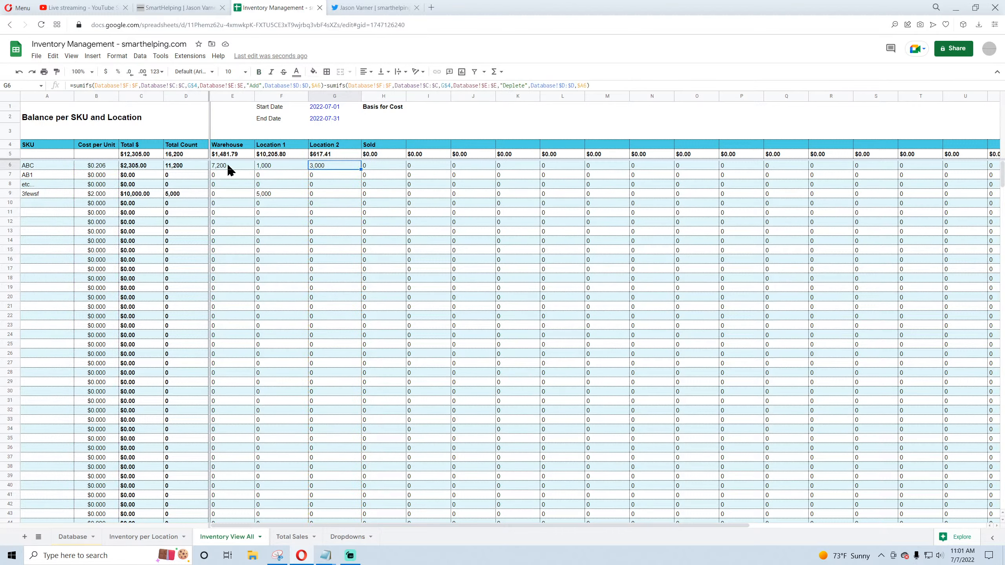
{"action": "left_click_drag", "start_coordinate": [228, 166], "coordinate": [320, 168]}
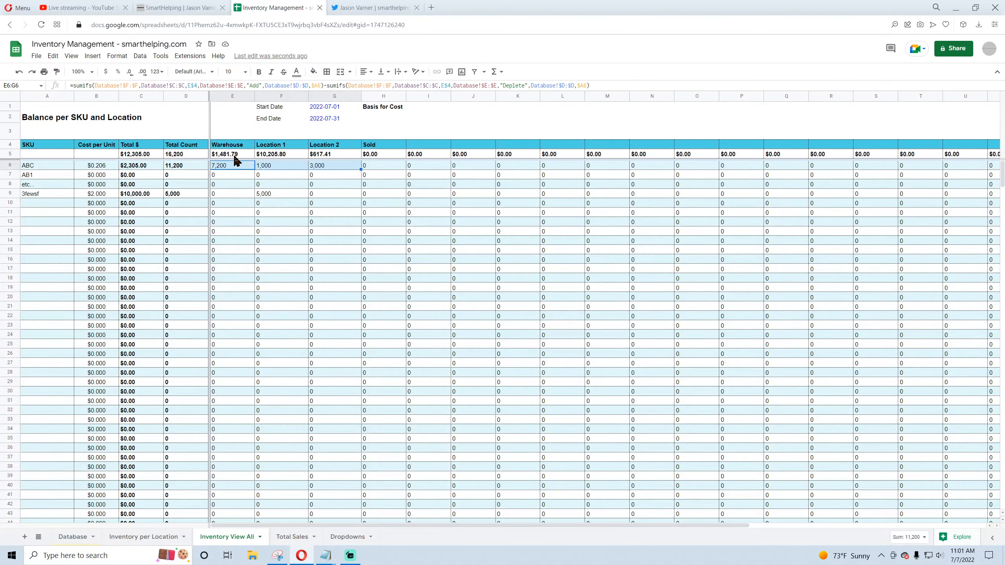
Step: Sum the location dollar totals in E5:G5 of Inventory View All and compare them with Database's Total Cost over G3:G8
{"action": "left_click_drag", "start_coordinate": [234, 155], "coordinate": [325, 157]}
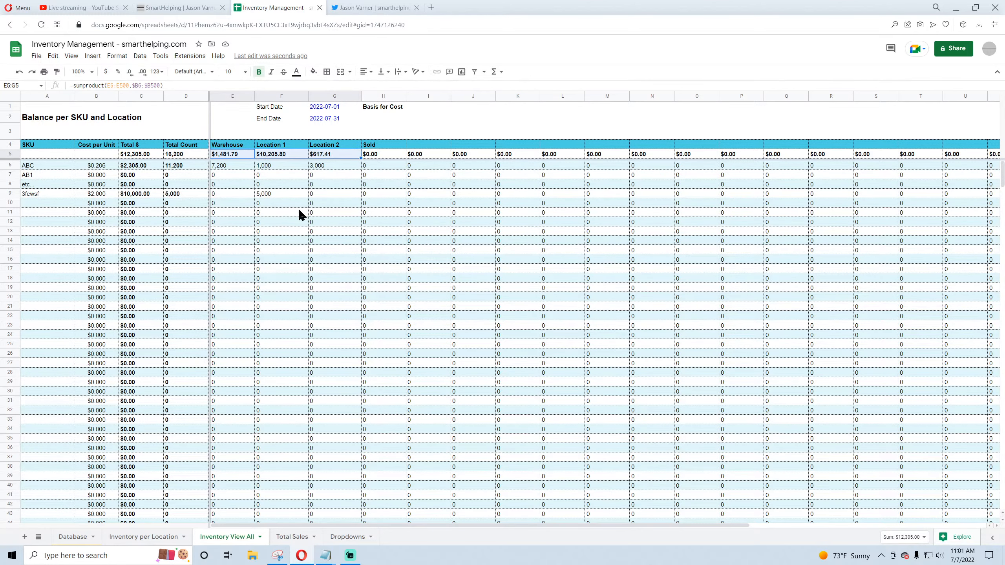
{"action": "left_click", "coordinate": [74, 538]}
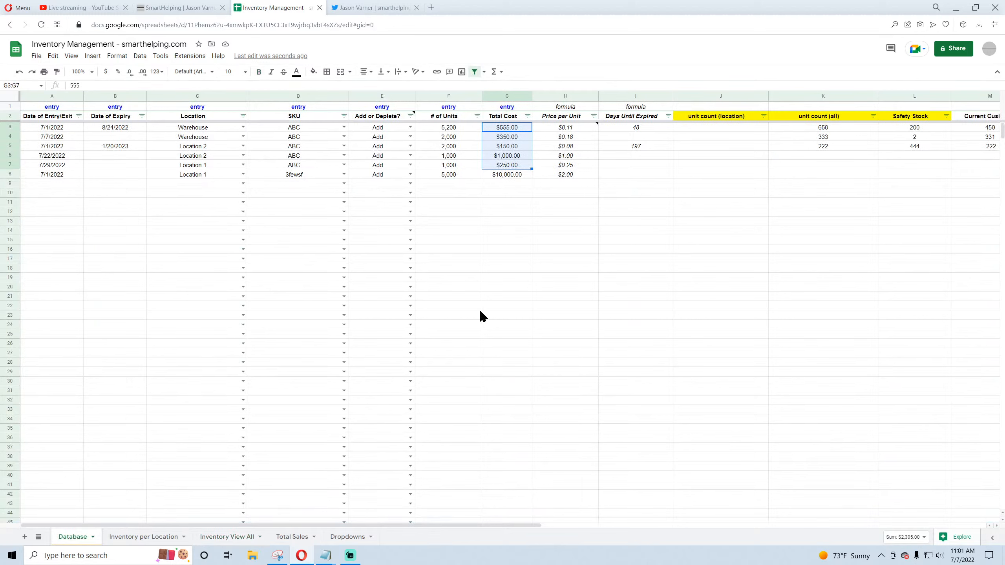
{"action": "left_click", "coordinate": [508, 176]}
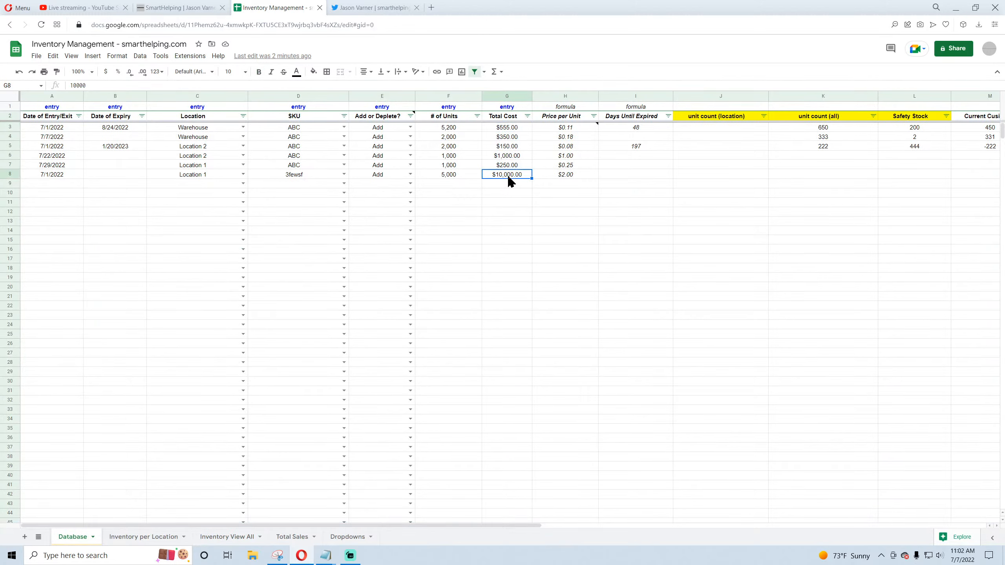
{"action": "left_click_drag", "start_coordinate": [511, 127], "coordinate": [502, 177]}
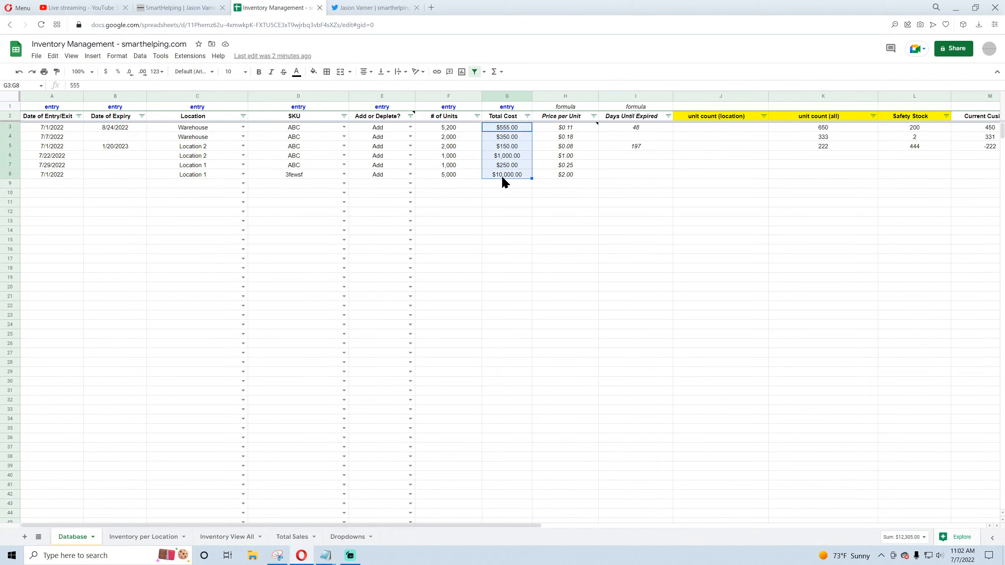
{"action": "left_click", "coordinate": [303, 174]}
{"action": "left_click", "coordinate": [220, 537]}
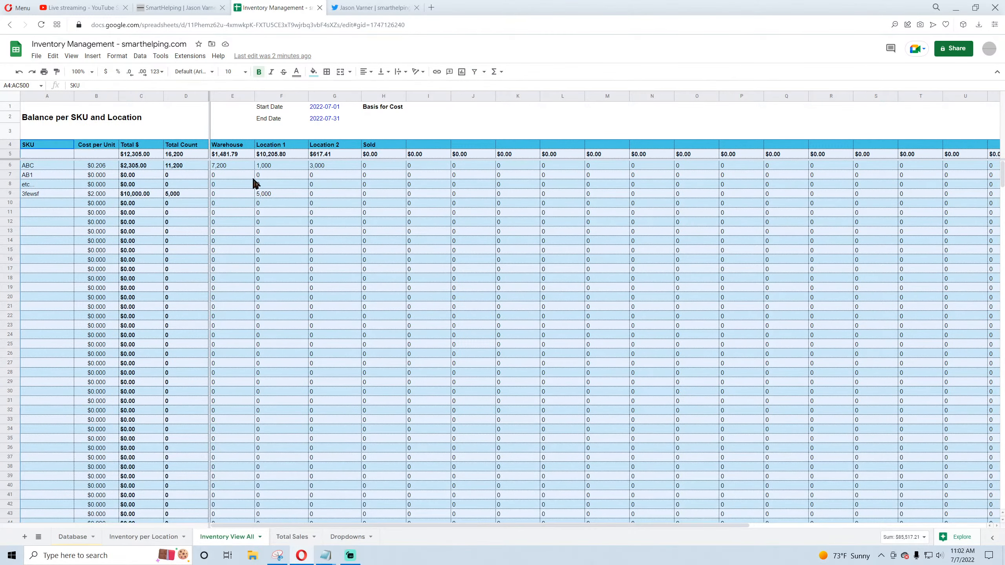
{"action": "left_click_drag", "start_coordinate": [233, 158], "coordinate": [319, 157]}
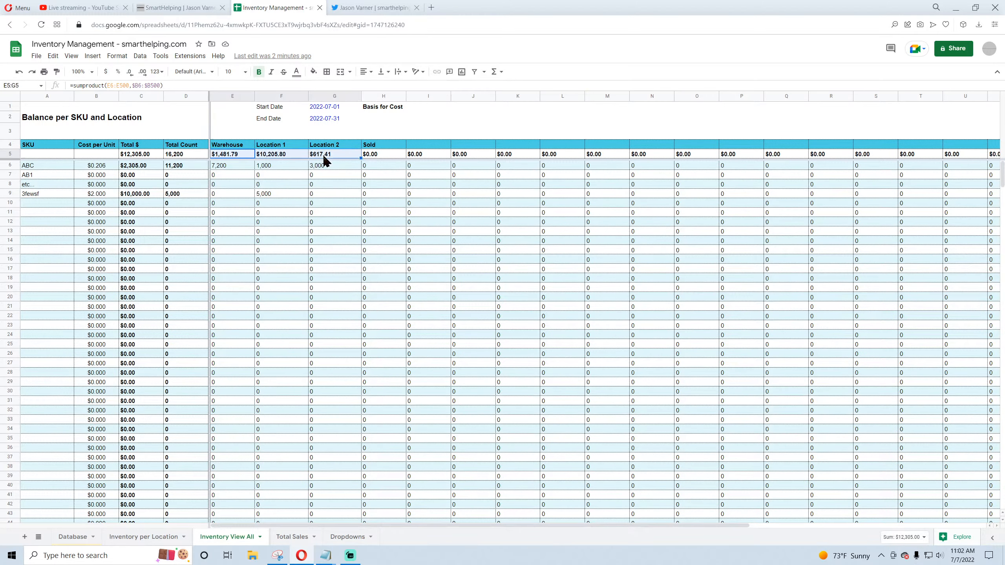
Step: Examine the Location 1 dollar total, the Cost per Unit formulas for ABC and 3fewsf, and ABC's Total $ and Total Count formulas
{"action": "left_click", "coordinate": [272, 156]}
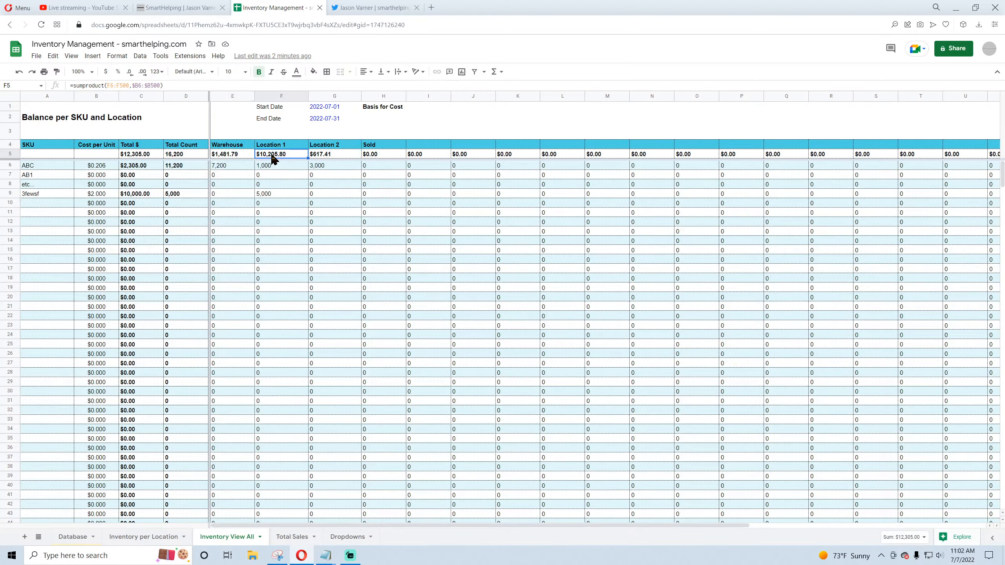
{"action": "left_click", "coordinate": [102, 169]}
{"action": "left_click", "coordinate": [102, 195]}
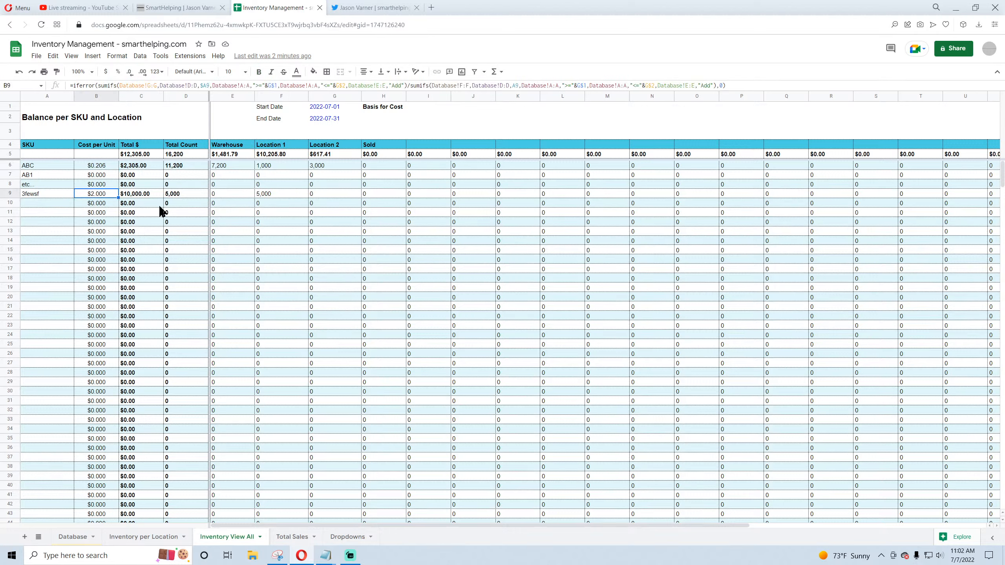
{"action": "left_click", "coordinate": [138, 168]}
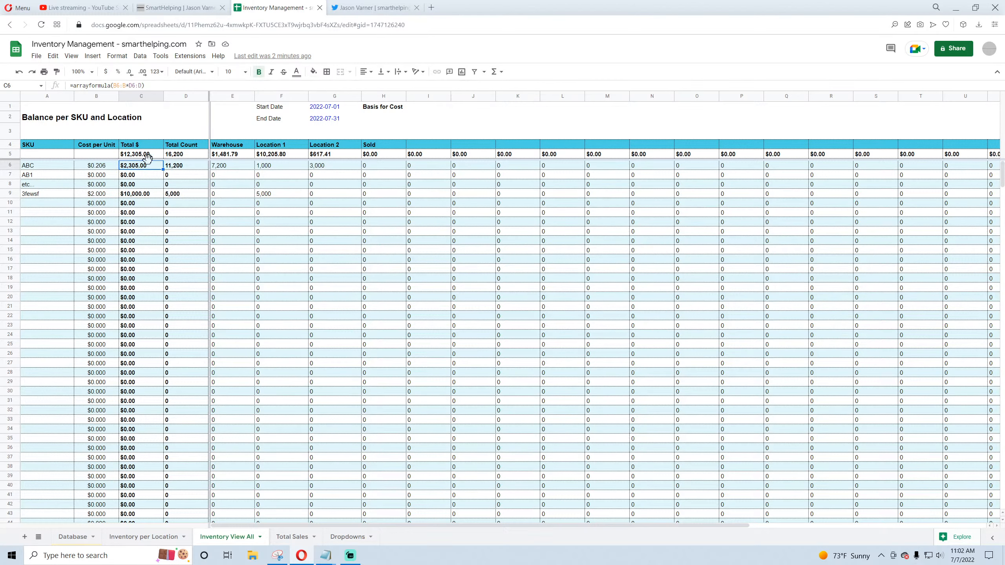
{"action": "double_click", "coordinate": [134, 168]}
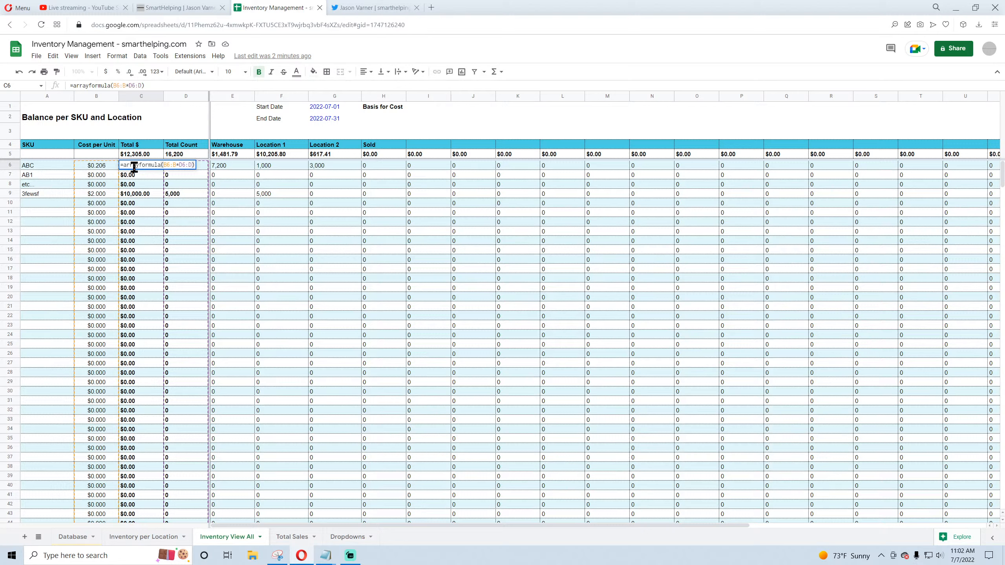
{"action": "key", "text": "Return"}
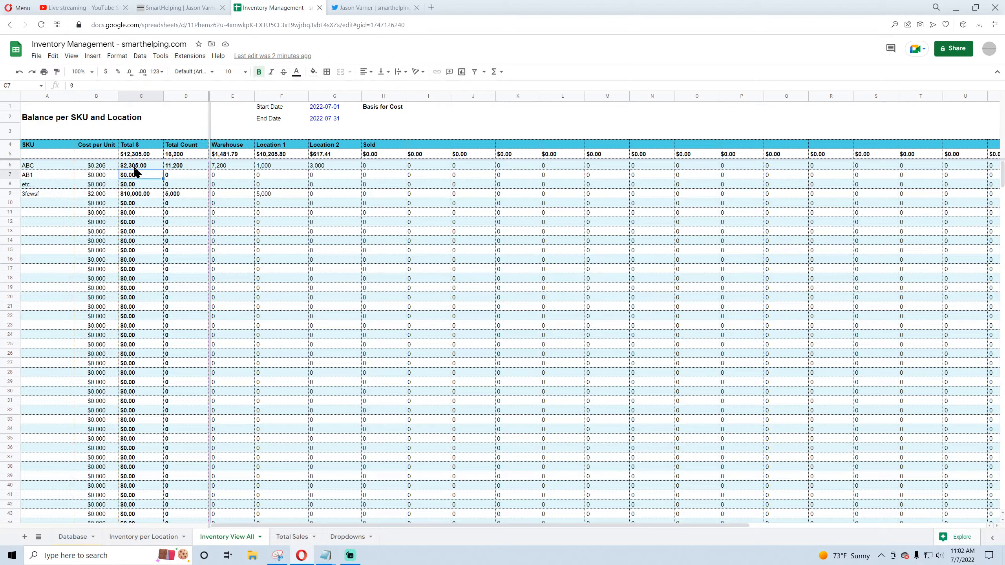
{"action": "left_click", "coordinate": [100, 167]}
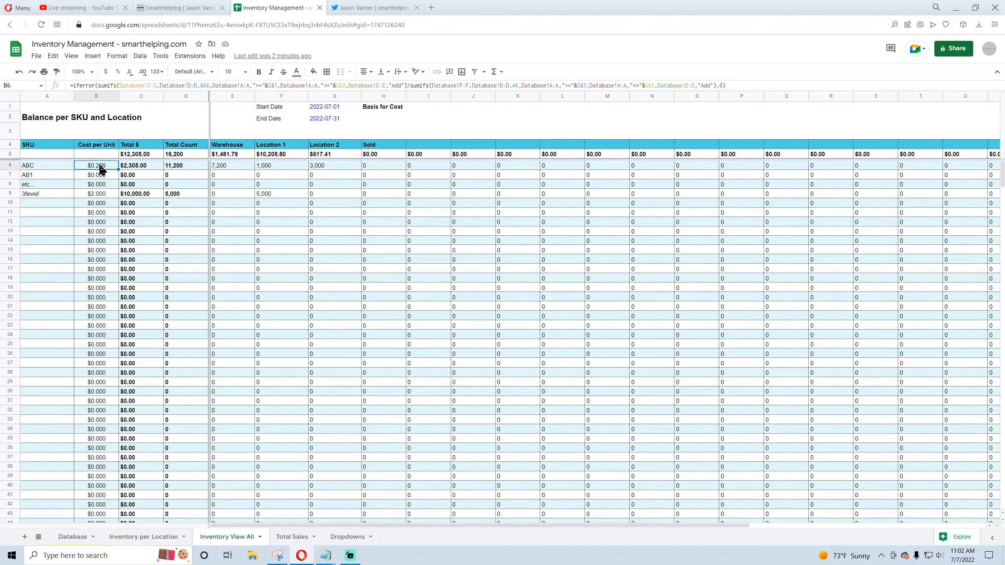
{"action": "left_click", "coordinate": [180, 168]}
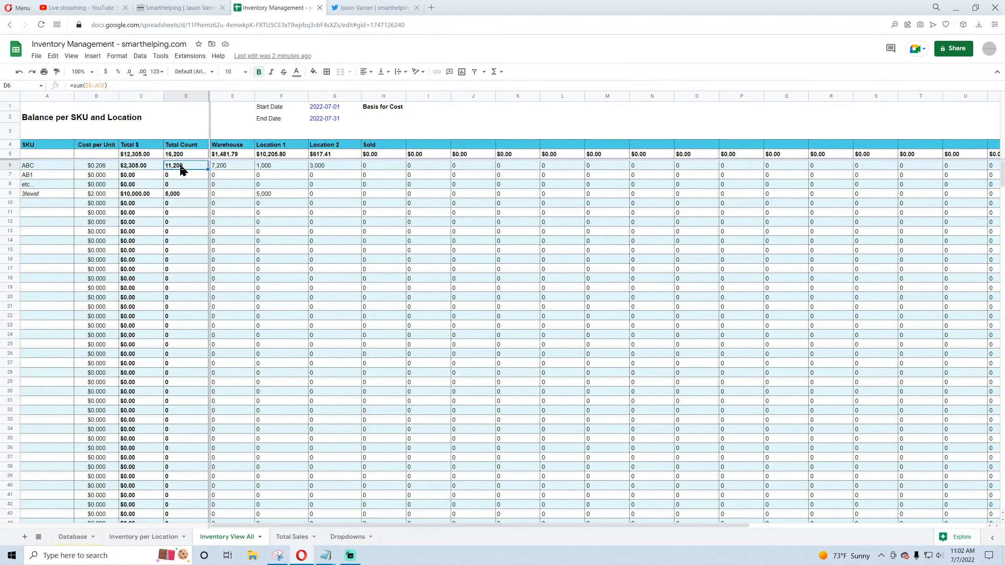
Step: Sum ABC's Total Cost over G3:G7 in Database and compare it with ABC's Total $ in Inventory View All
{"action": "left_click", "coordinate": [73, 536]}
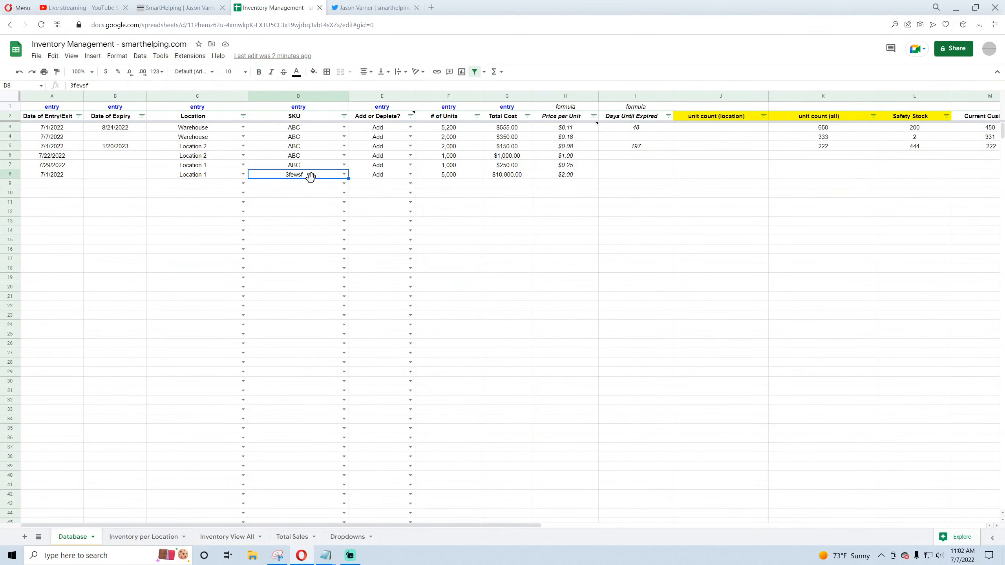
{"action": "left_click_drag", "start_coordinate": [511, 166], "coordinate": [514, 132]}
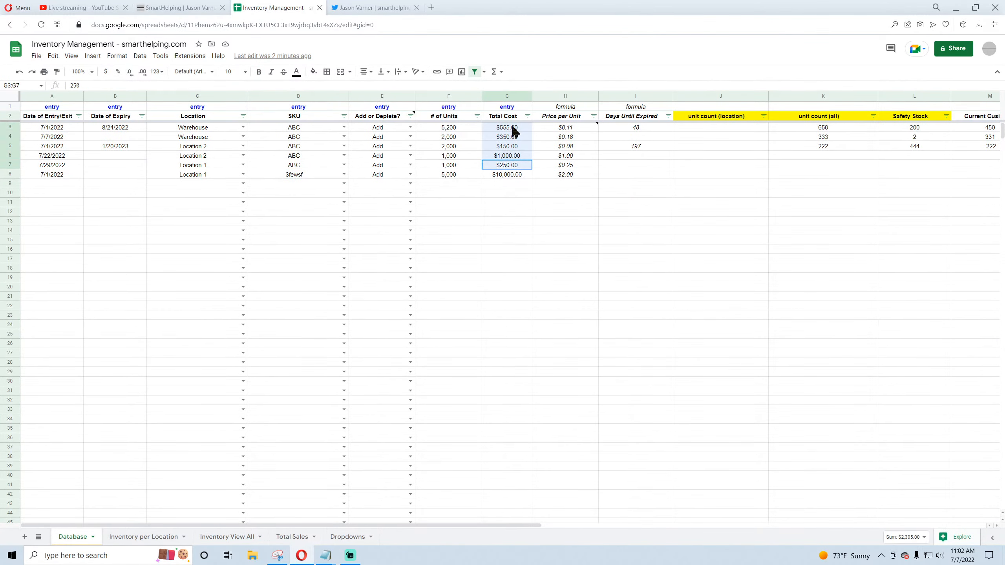
{"action": "left_click", "coordinate": [227, 538]}
{"action": "left_click", "coordinate": [138, 177]}
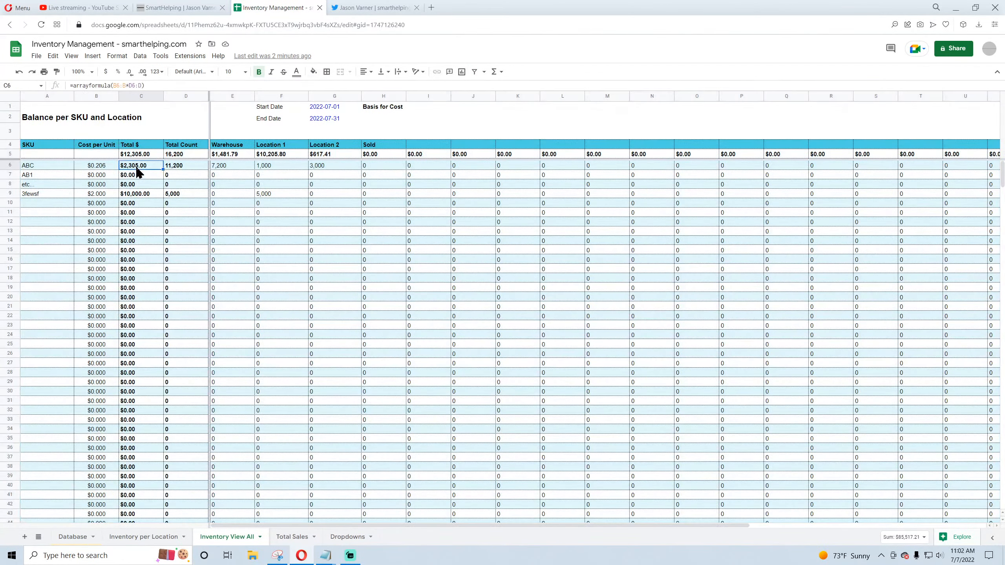
{"action": "left_click", "coordinate": [128, 278]}
Step: Add a medium-thickness solid bottom border to the totals row across A5:AC5 in Inventory View All
{"action": "left_click_drag", "start_coordinate": [51, 157], "coordinate": [953, 157]}
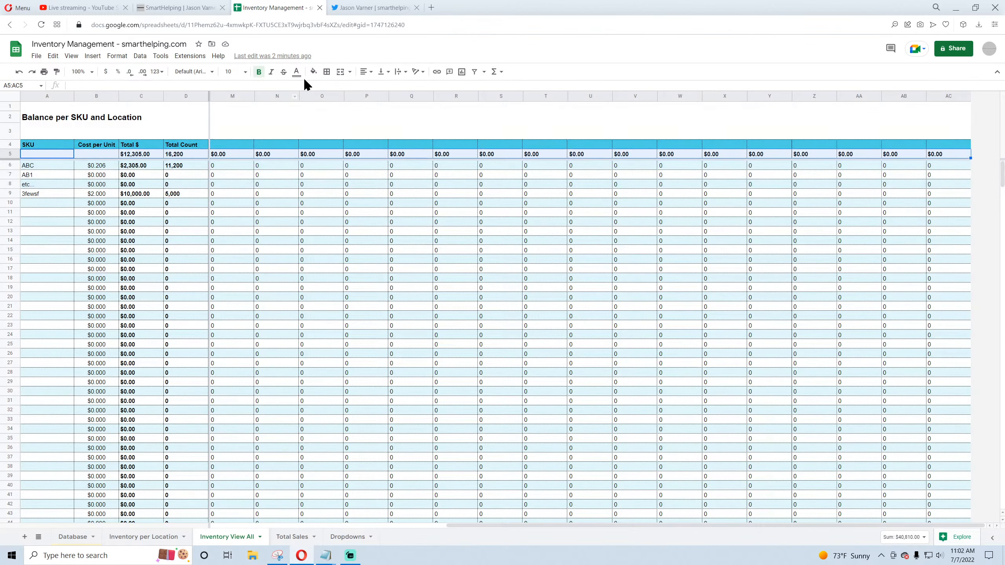
{"action": "left_click", "coordinate": [327, 72]}
{"action": "left_click", "coordinate": [366, 102]}
{"action": "left_click", "coordinate": [395, 102]}
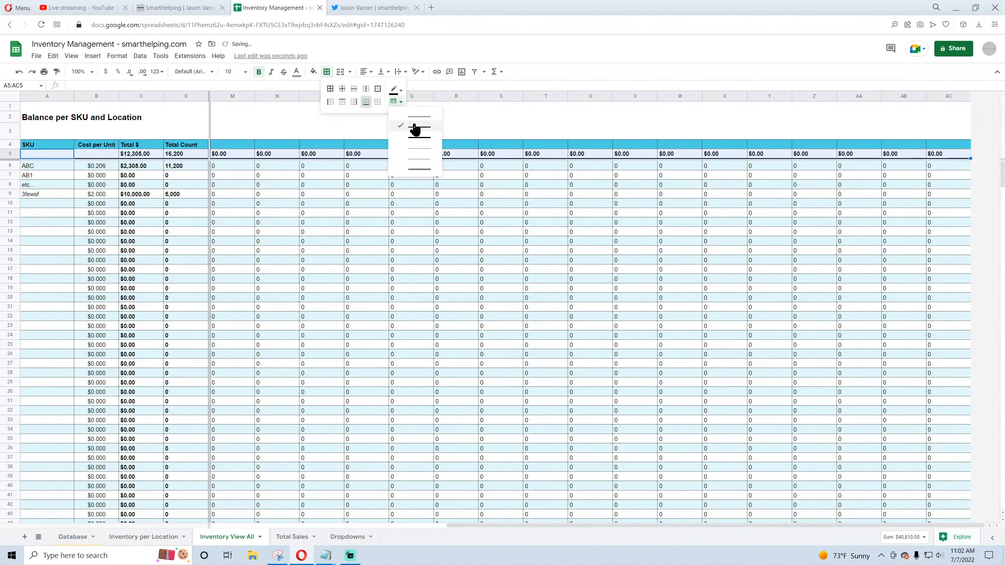
{"action": "left_click", "coordinate": [415, 129]}
{"action": "left_click", "coordinate": [501, 250]}
{"action": "left_click_drag", "start_coordinate": [835, 525], "coordinate": [564, 534]}
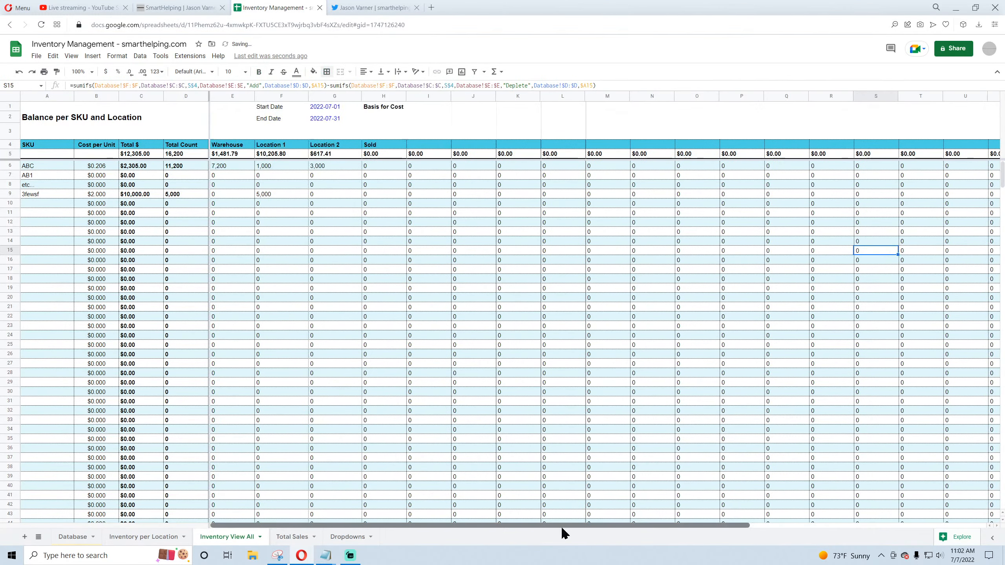
Step: Add a right border along the whole Total Count column D to separate the totals from the locations
{"action": "left_click", "coordinate": [186, 96]}
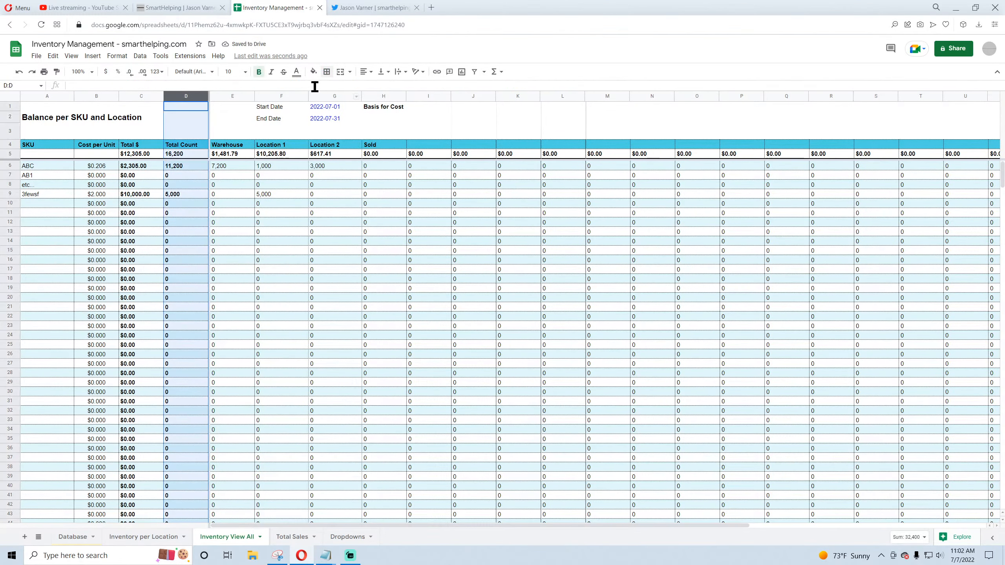
{"action": "left_click", "coordinate": [327, 72]}
{"action": "left_click", "coordinate": [352, 102]}
{"action": "left_click", "coordinate": [369, 288]}
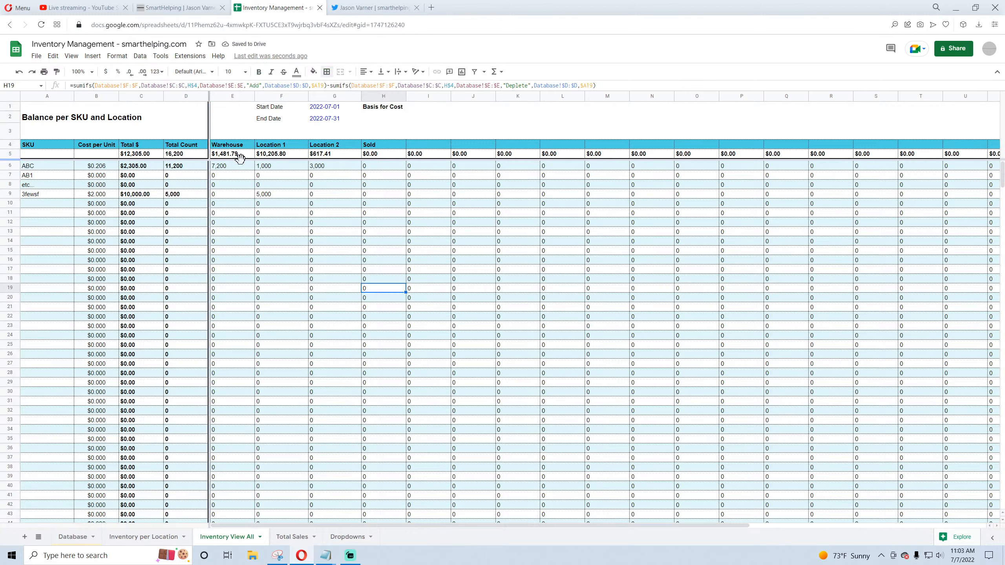
Step: Inspect the Total Count formulas in D5:D9 and ABC's unit balance formulas for Warehouse, Location 1 and Location 2
{"action": "left_click", "coordinate": [224, 158]}
{"action": "left_click", "coordinate": [182, 157]}
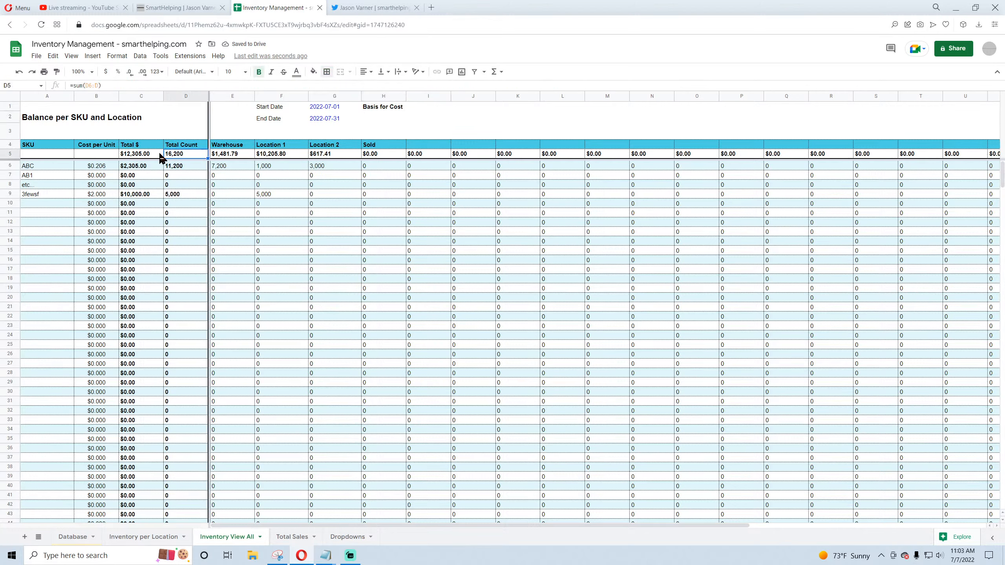
{"action": "left_click", "coordinate": [180, 167]}
{"action": "left_click", "coordinate": [178, 175]}
{"action": "left_click", "coordinate": [177, 186]}
{"action": "left_click", "coordinate": [176, 194]}
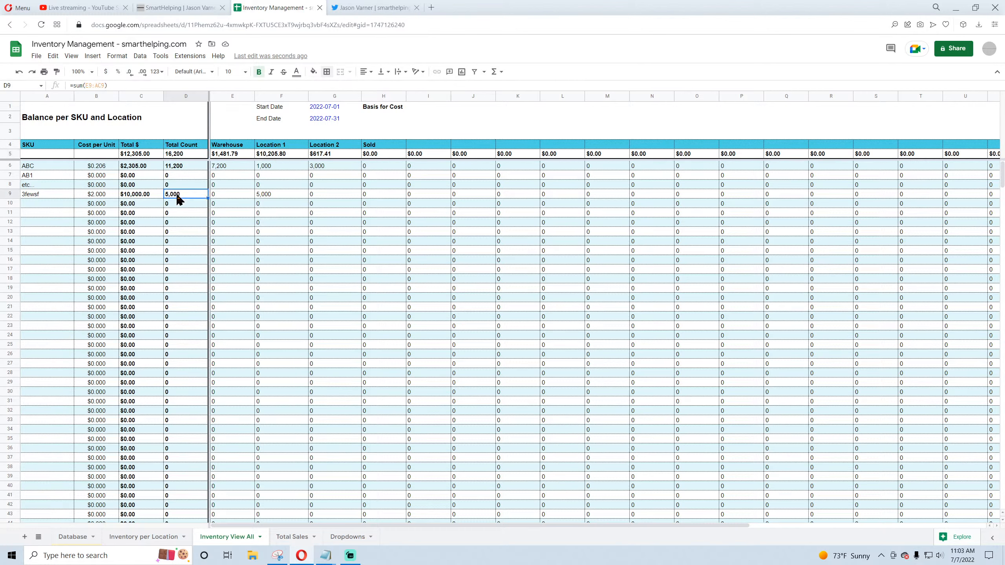
{"action": "left_click", "coordinate": [230, 170]}
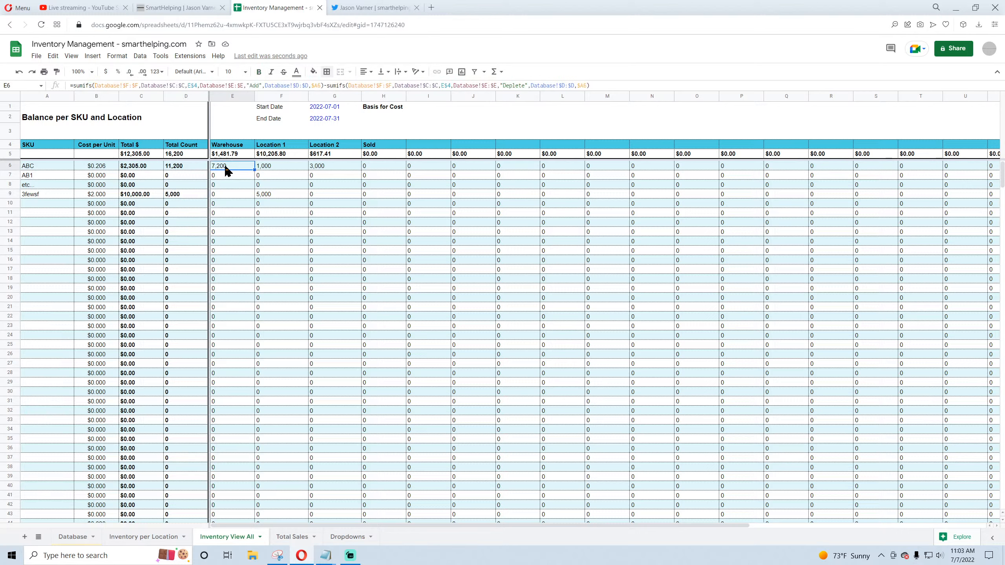
{"action": "left_click", "coordinate": [272, 168]}
{"action": "left_click", "coordinate": [329, 168]}
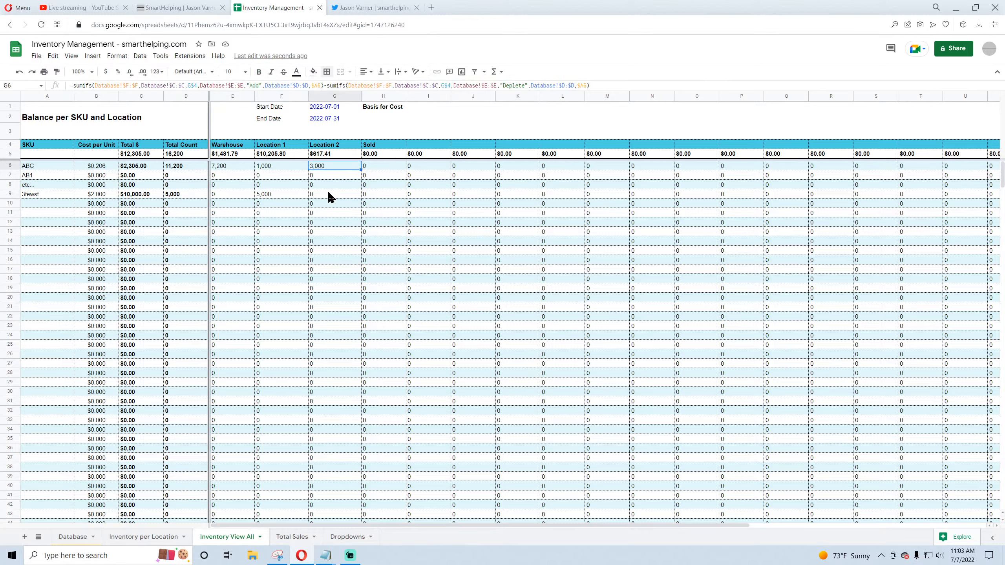
Step: Review the dollar total formulas in E5:G5 and the Start Date and End Date in G1:G2
{"action": "left_click", "coordinate": [233, 155]}
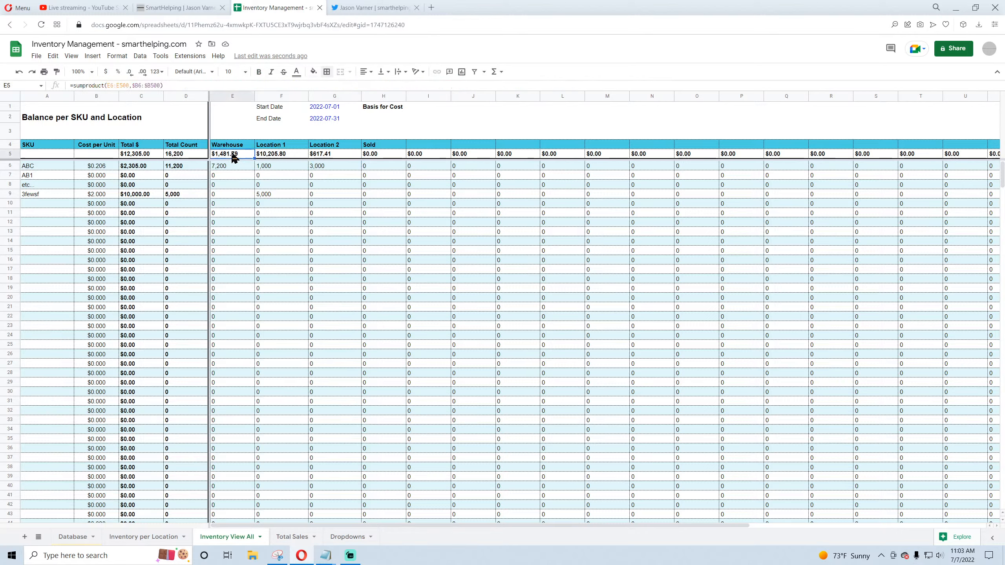
{"action": "left_click", "coordinate": [279, 156]}
{"action": "left_click", "coordinate": [333, 155]}
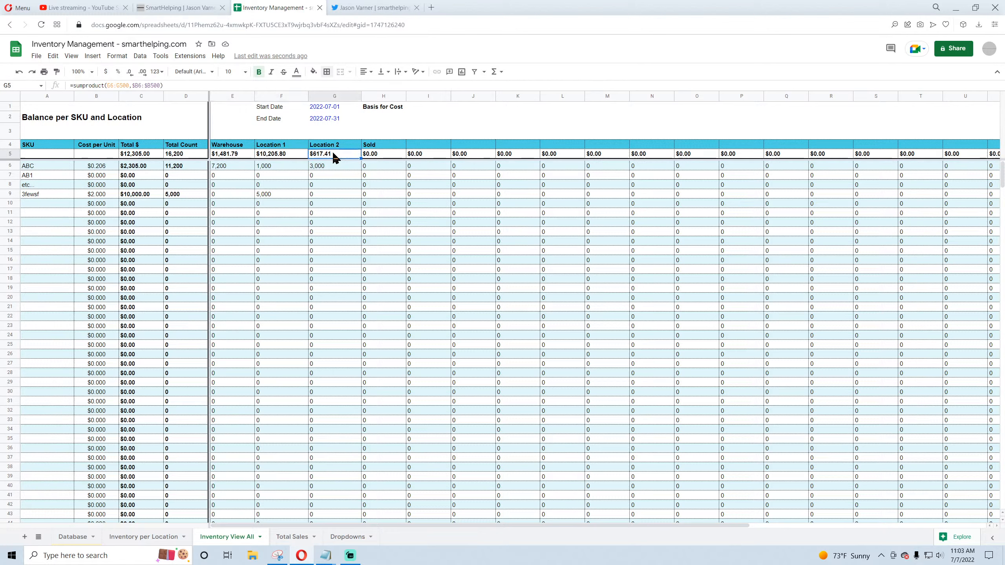
{"action": "left_click", "coordinate": [319, 109]}
{"action": "left_click", "coordinate": [325, 119]}
{"action": "left_click", "coordinate": [328, 108]}
{"action": "left_click", "coordinate": [329, 120]}
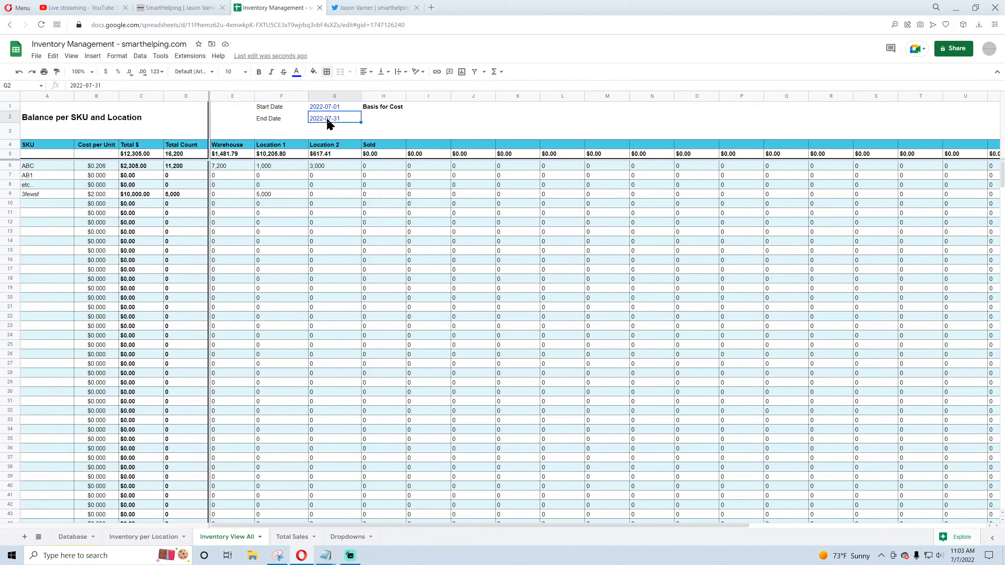
Step: Copy the Basis for Cost label from H1 down to H2 and set the font size of both cells to 7
{"action": "left_click", "coordinate": [387, 111]}
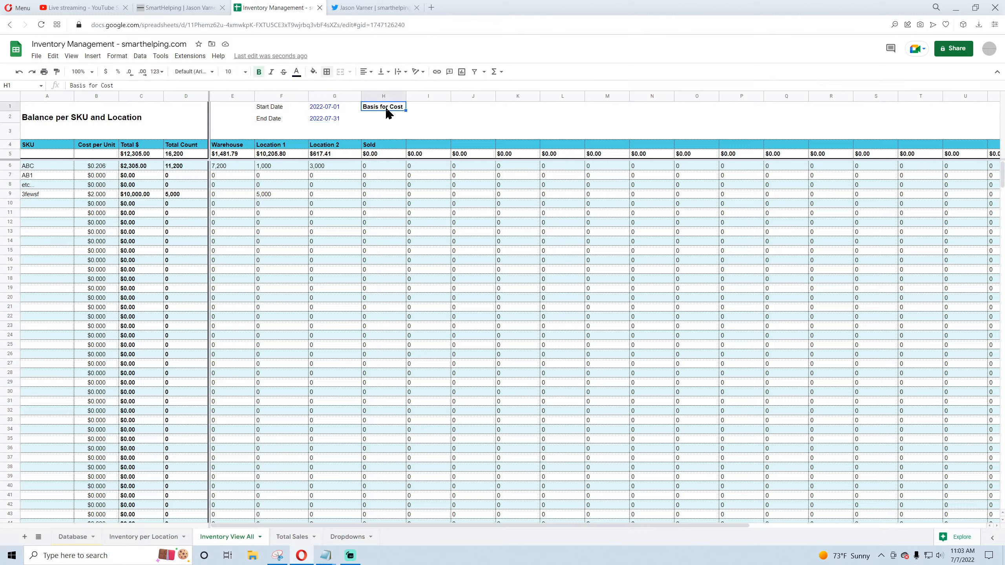
{"action": "left_click_drag", "start_coordinate": [406, 112], "coordinate": [406, 115]}
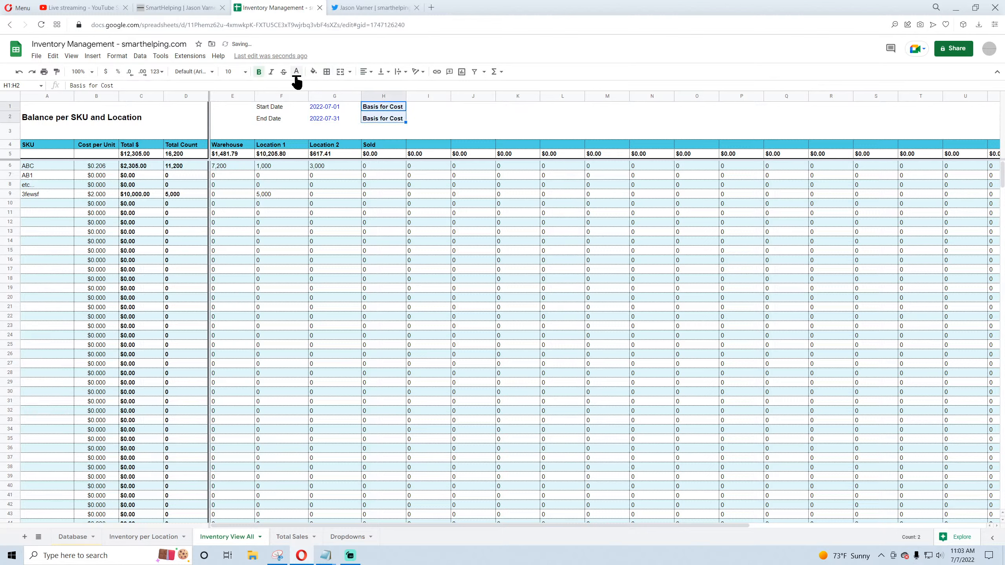
{"action": "left_click", "coordinate": [245, 72]}
{"action": "left_click", "coordinate": [231, 99]}
Step: Clear the Basis for Cost labels from H1 and H2
{"action": "left_click", "coordinate": [376, 107]}
{"action": "key", "text": "Delete"}
{"action": "left_click", "coordinate": [375, 120]}
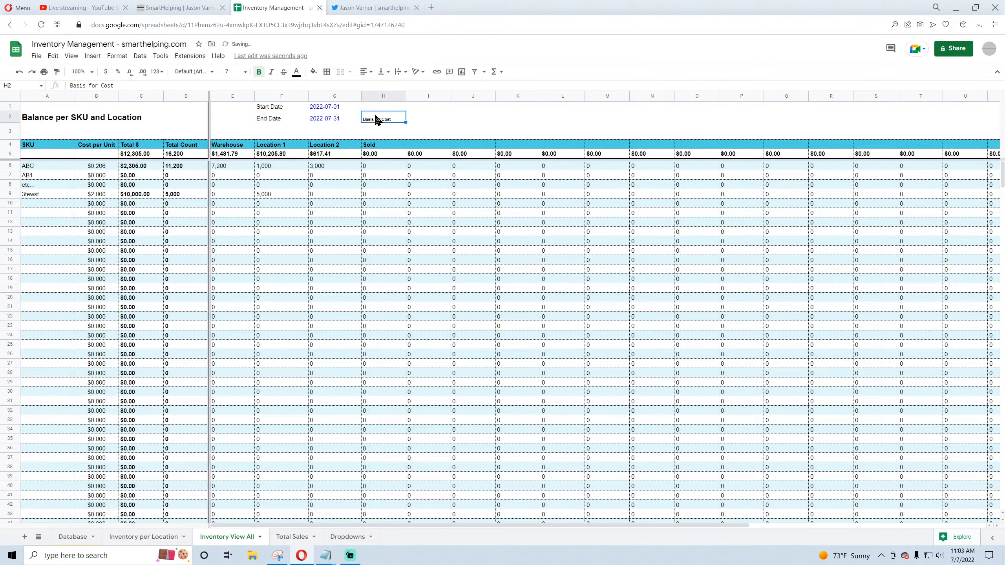
{"action": "key", "text": "Delete"}
{"action": "left_click", "coordinate": [486, 124]}
{"action": "right_click", "coordinate": [273, 109]}
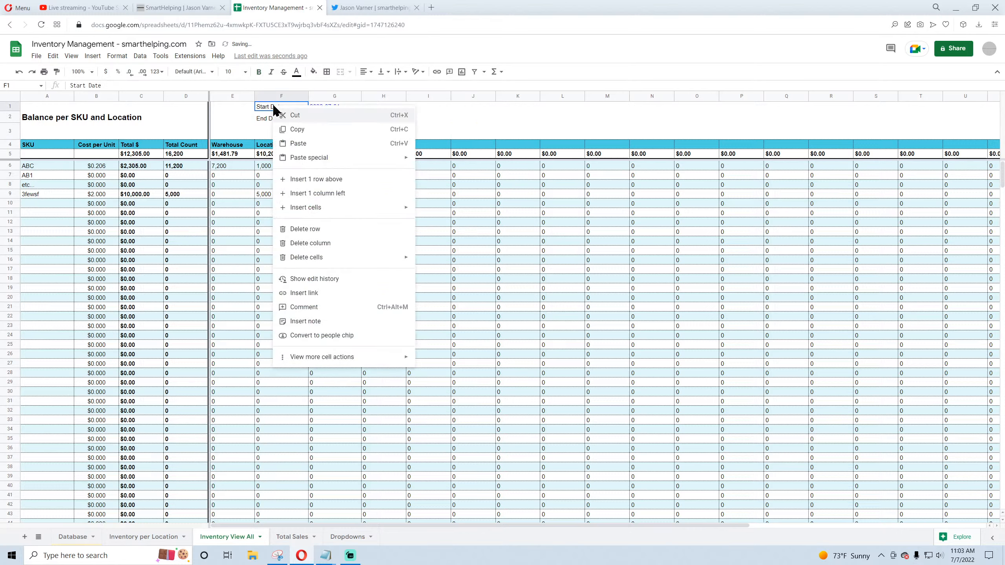
{"action": "left_click", "coordinate": [312, 322]}
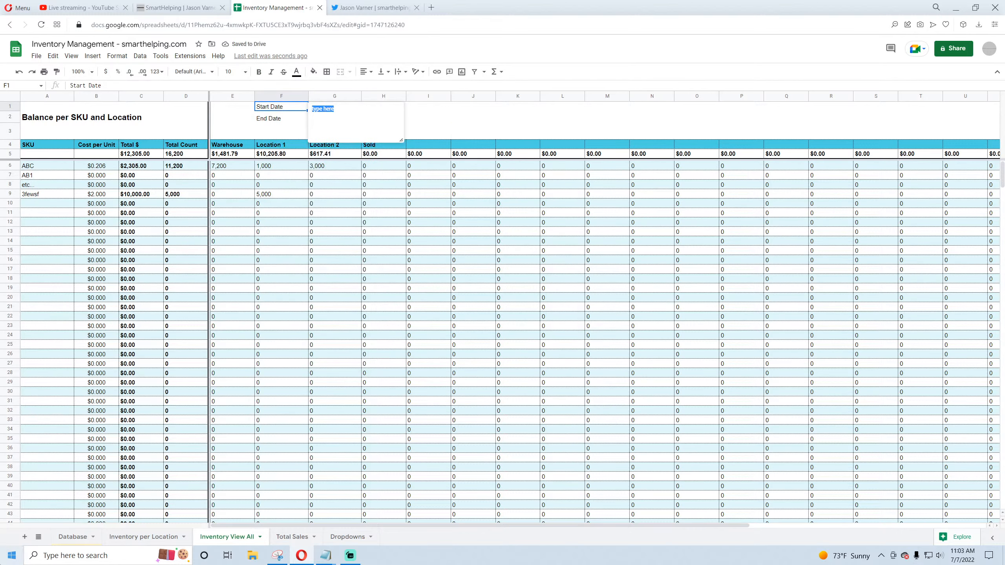
{"action": "type", "text": "these two dates define"}
{"action": "key", "text": "BackSpace"}
{"action": "key", "text": "BackSpace"}
{"action": "key", "text": "BackSpace"}
{"action": "key", "text": "BackSpace"}
{"action": "key", "text": "BackSpace"}
{"action": "key", "text": "BackSpace"}
{"action": "key", "text": "BackSpace"}
{"action": "key", "text": "BackSpace"}
{"action": "key", "text": "BackSpace"}
{"action": "key", "text": "BackSpace"}
{"action": "left_click", "coordinate": [419, 260]}
{"action": "right_click", "coordinate": [292, 105]}
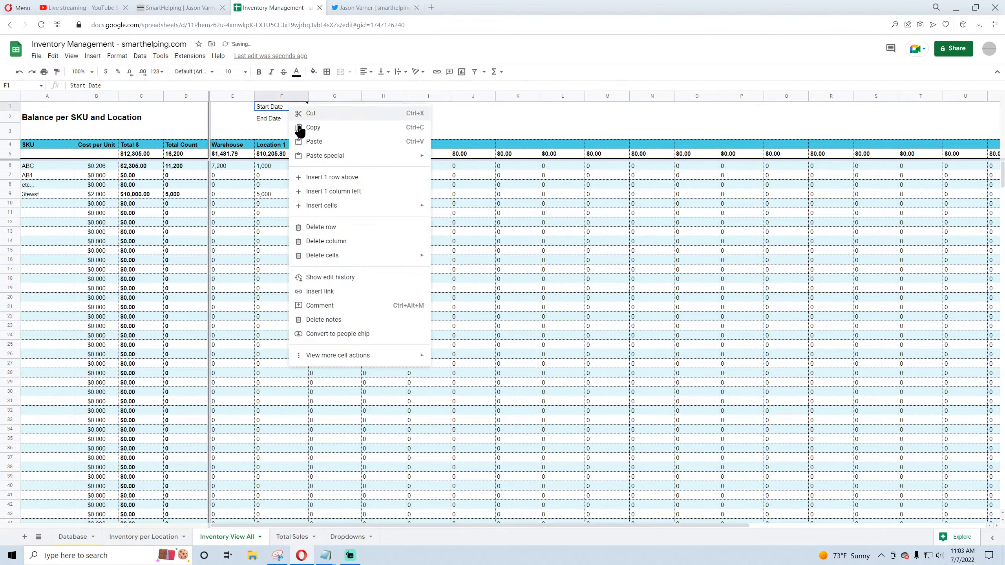
{"action": "left_click", "coordinate": [341, 320]}
{"action": "left_click", "coordinate": [423, 121]}
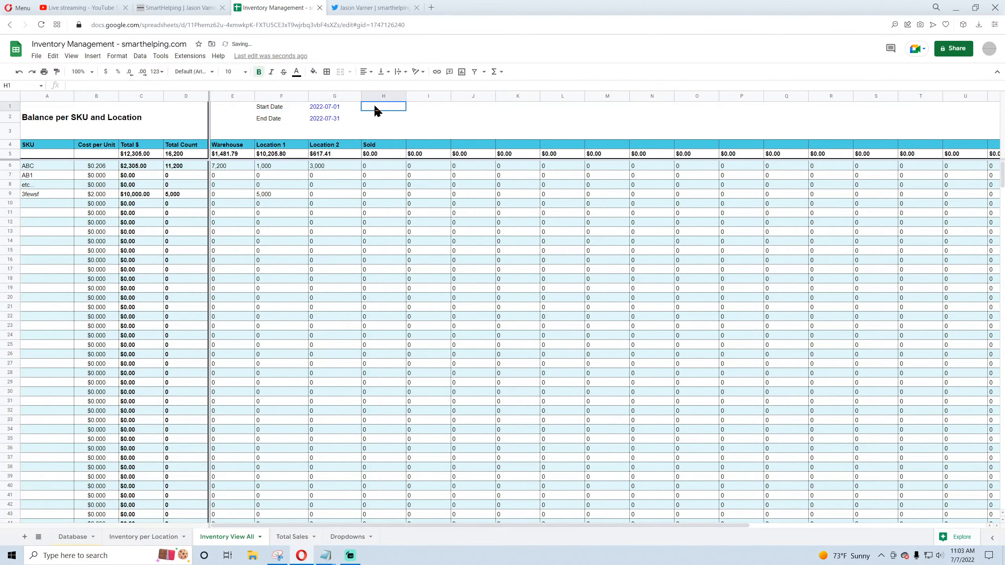
Step: Merge H1:I2 and enter the note "These are the two dates at which the weighted average cost per unit is calculated between."
{"action": "left_click_drag", "start_coordinate": [374, 107], "coordinate": [426, 119]}
{"action": "left_click", "coordinate": [341, 72]}
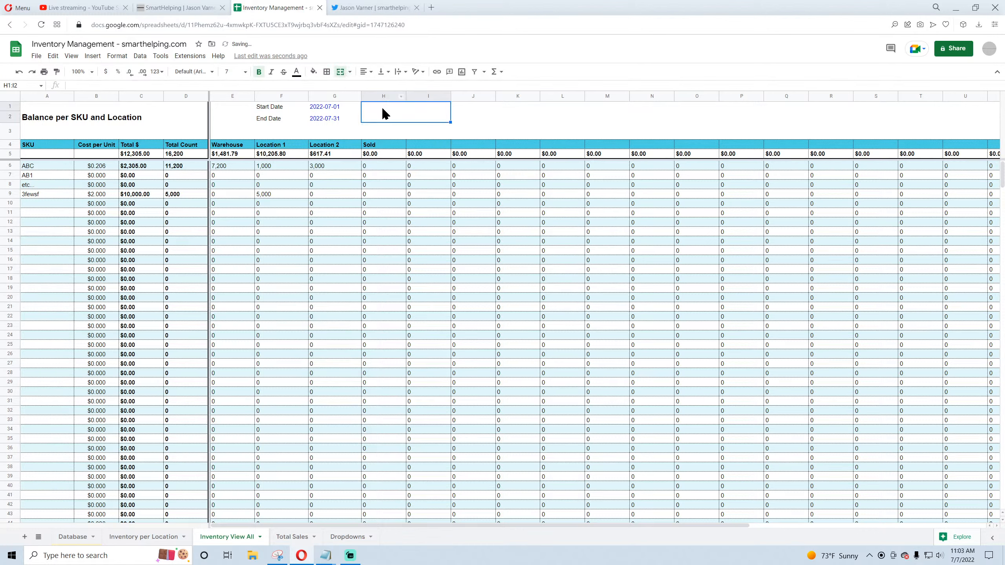
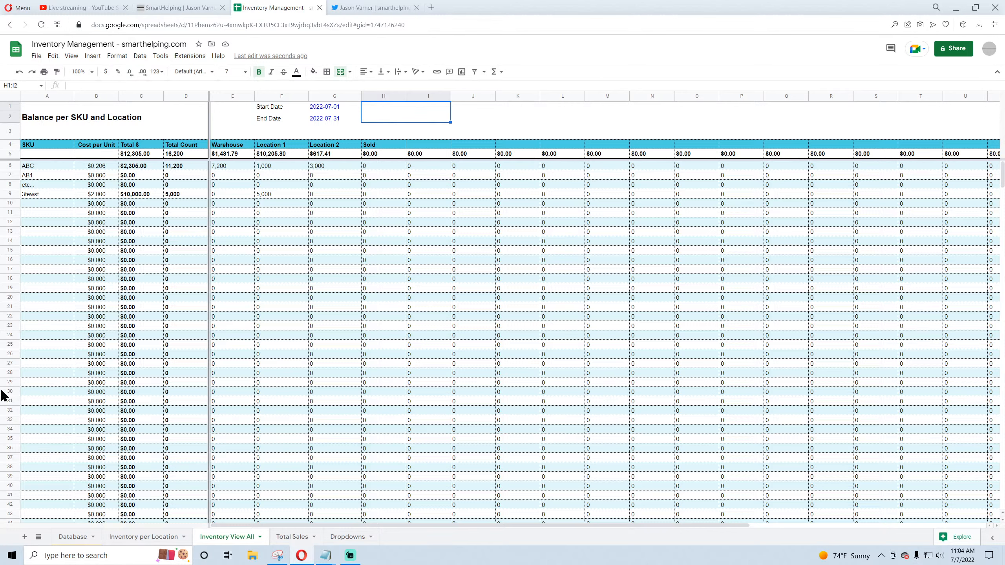
{"action": "type", "text": "These ar"}
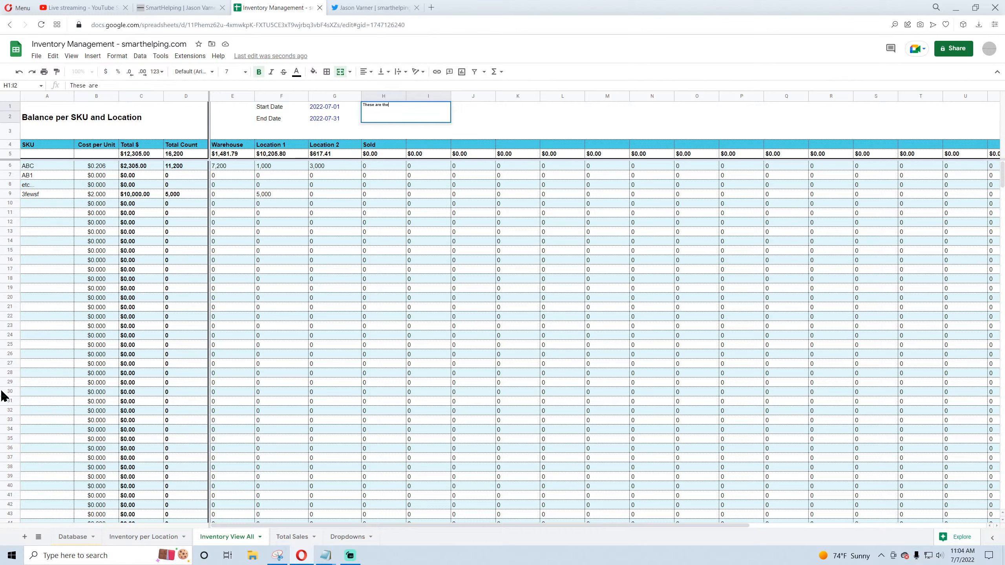
{"action": "type", "text": "e the two dates at which the we"}
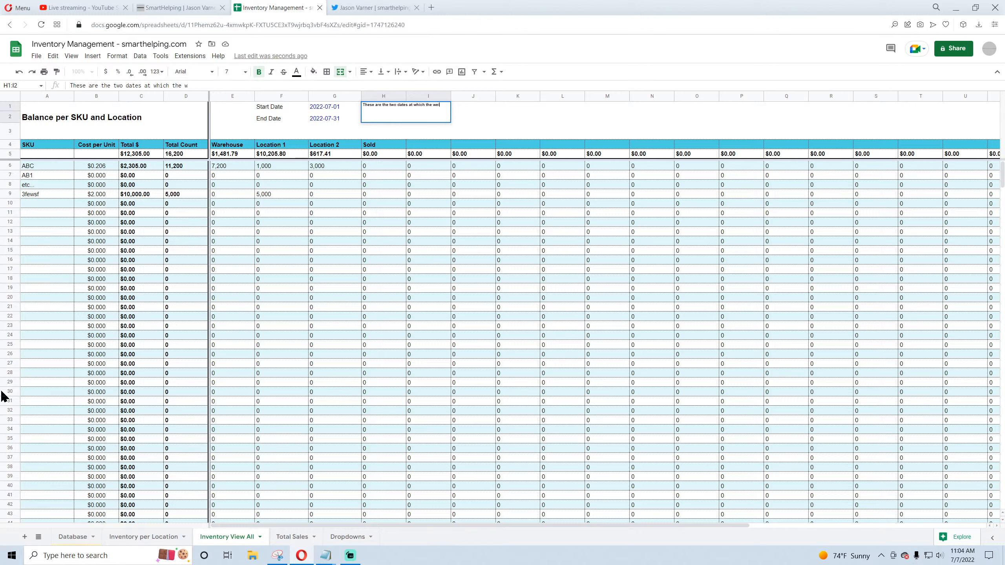
{"action": "type", "text": "ighted average cost"}
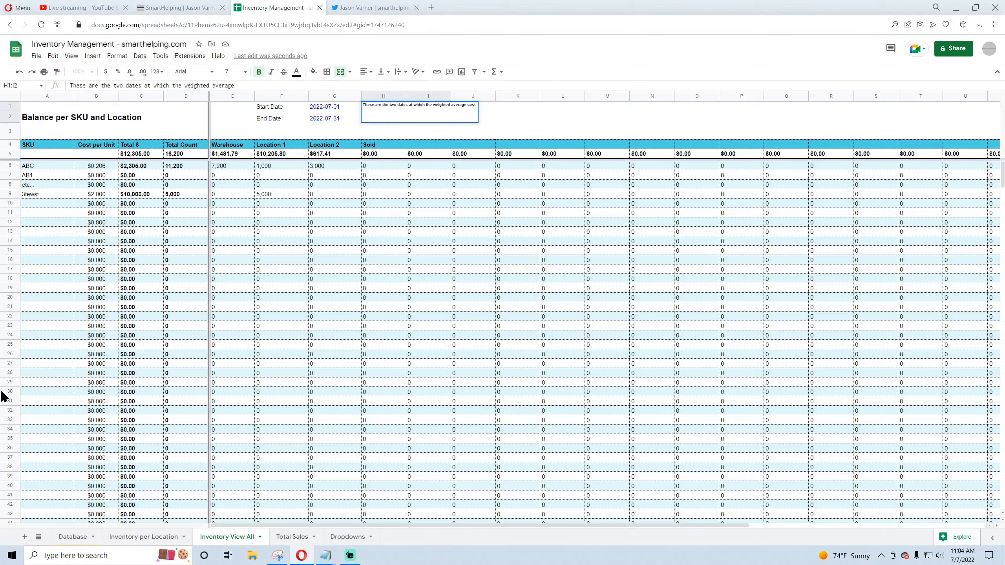
{"action": "type", "text": " per unit is calucl"}
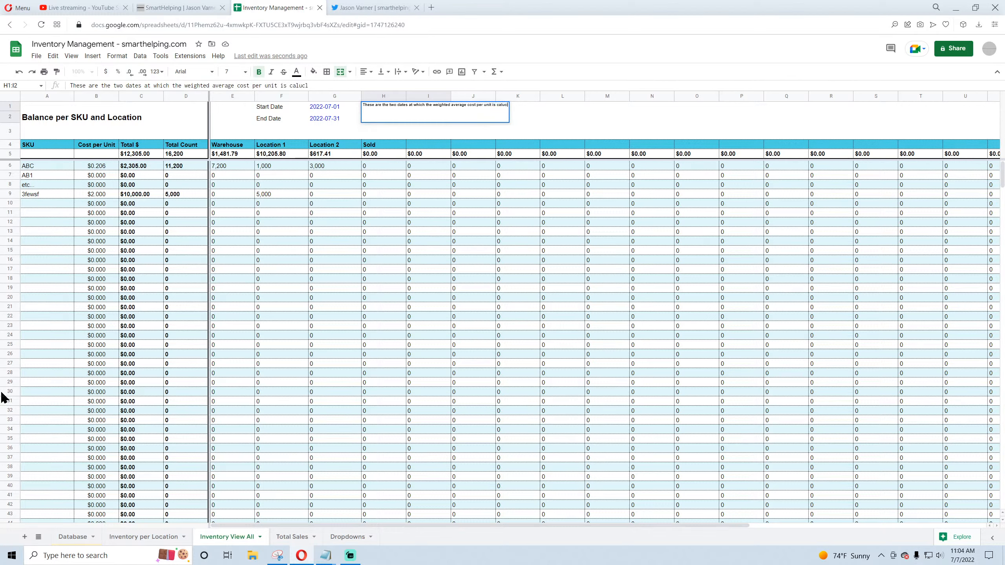
{"action": "key", "text": "BackSpace"}
{"action": "key", "text": "BackSpace"}
{"action": "key", "text": "BackSpace"}
{"action": "type", "text": "culated between."}
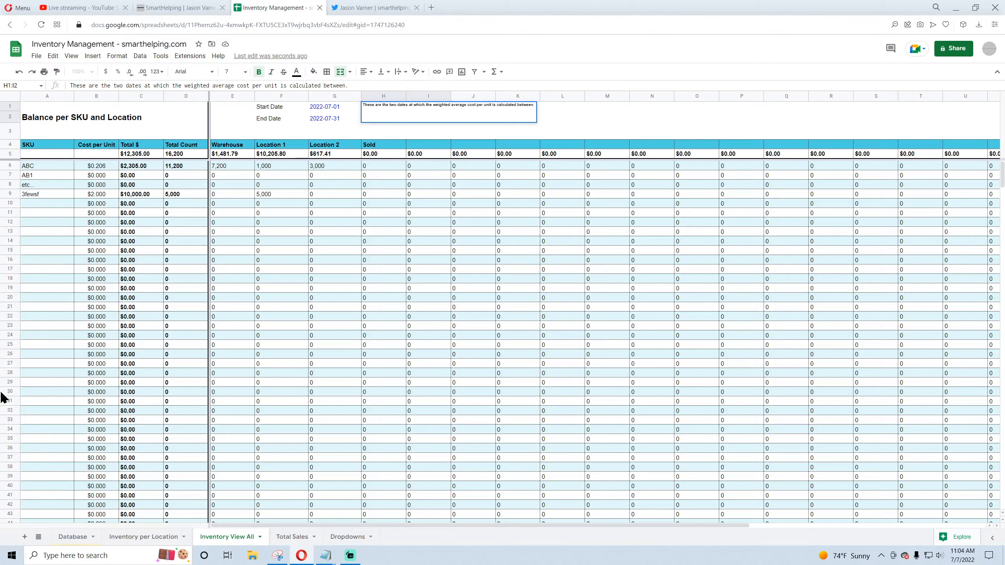
Step: Extend the note with "This is to account for changing cost basis over time." and wrap its text within the merged cell
{"action": "type", "text": " This is to account for changing"}
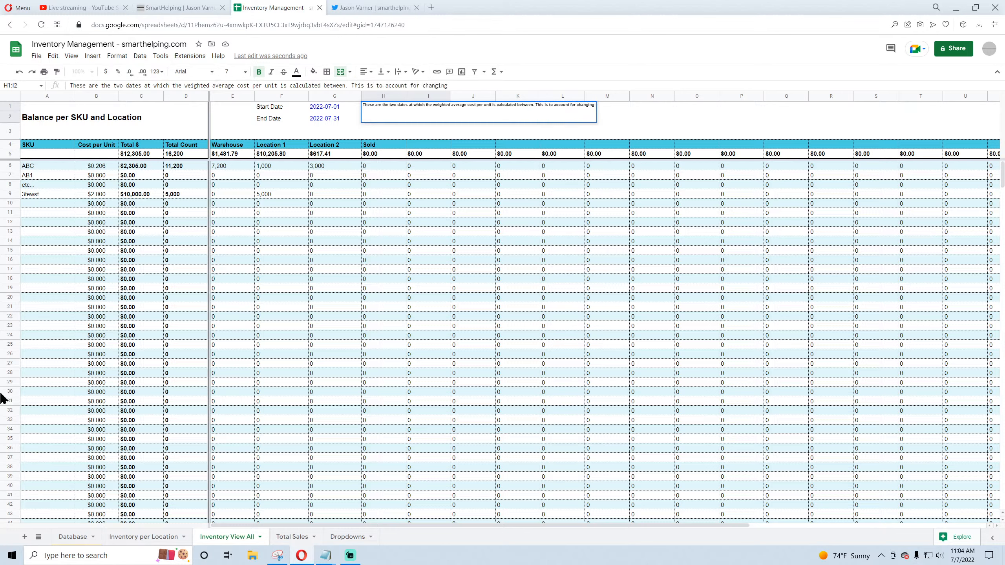
{"action": "type", "text": " cost basis over t"}
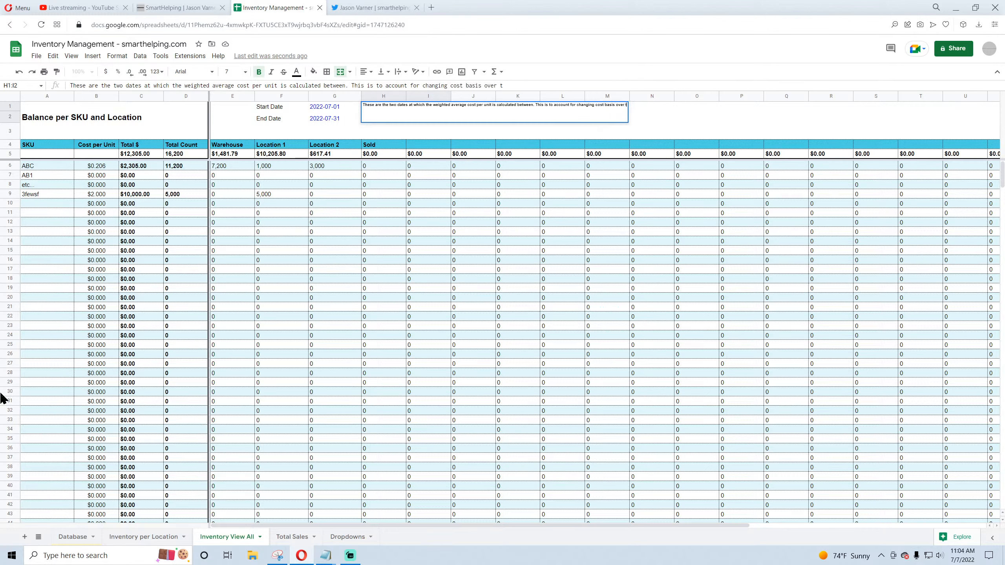
{"action": "type", "text": "ime"}
{"action": "type", "text": "."}
{"action": "key", "text": "Return"}
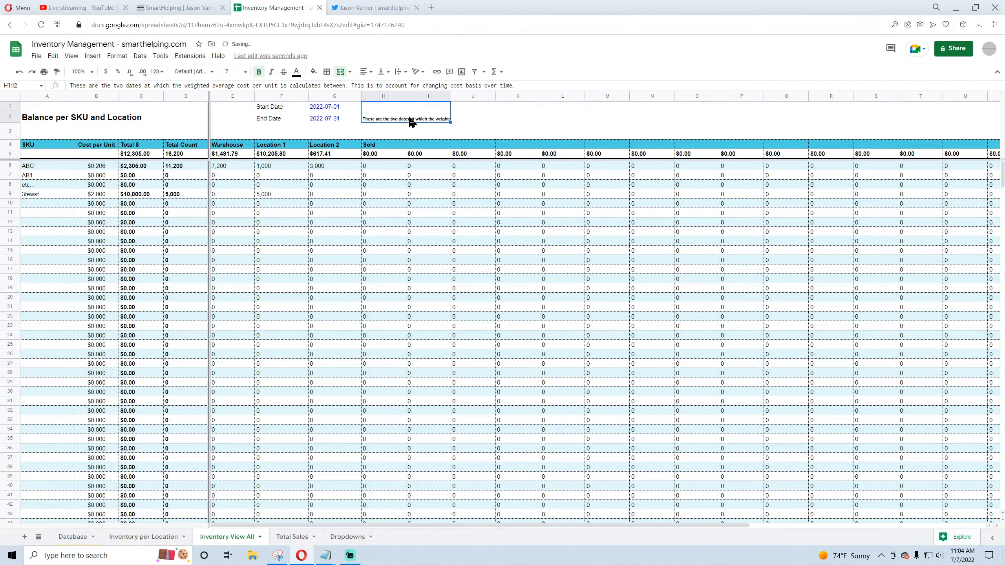
{"action": "left_click", "coordinate": [400, 72]}
{"action": "left_click", "coordinate": [411, 89]}
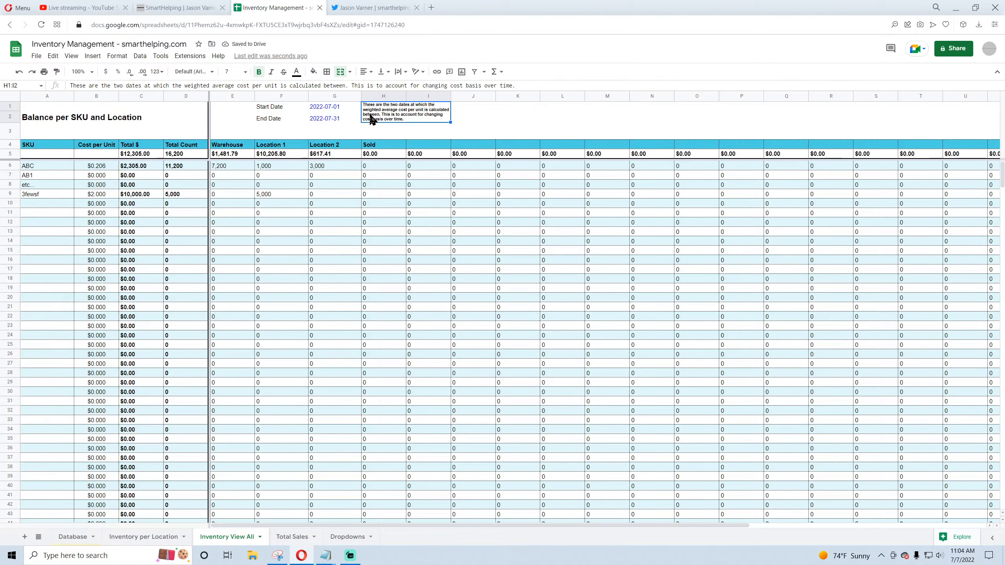
Step: Review the Start Date and End Date values in G1:G2 beside the note
{"action": "left_click", "coordinate": [333, 118]}
{"action": "left_click", "coordinate": [336, 107]}
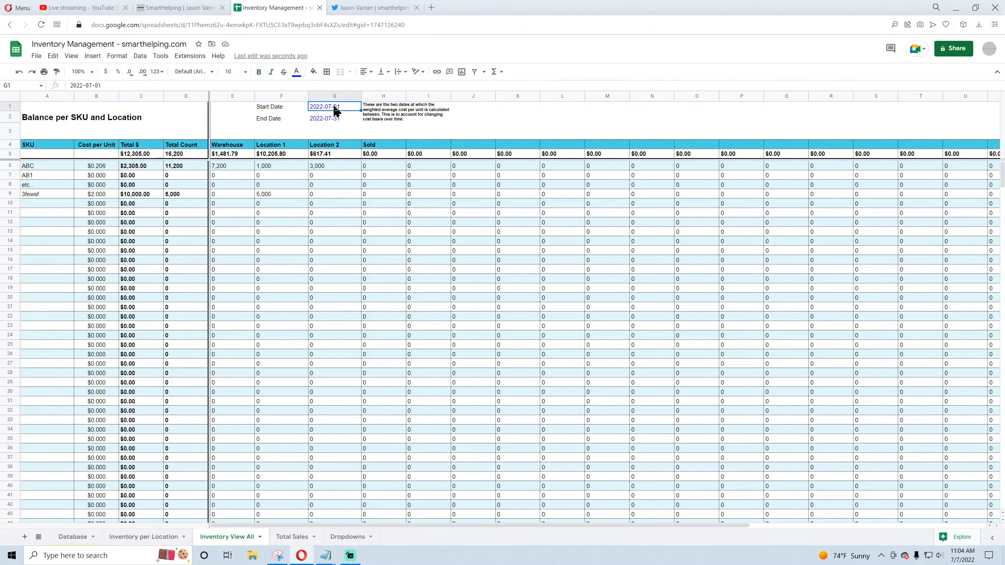
{"action": "left_click", "coordinate": [334, 119]}
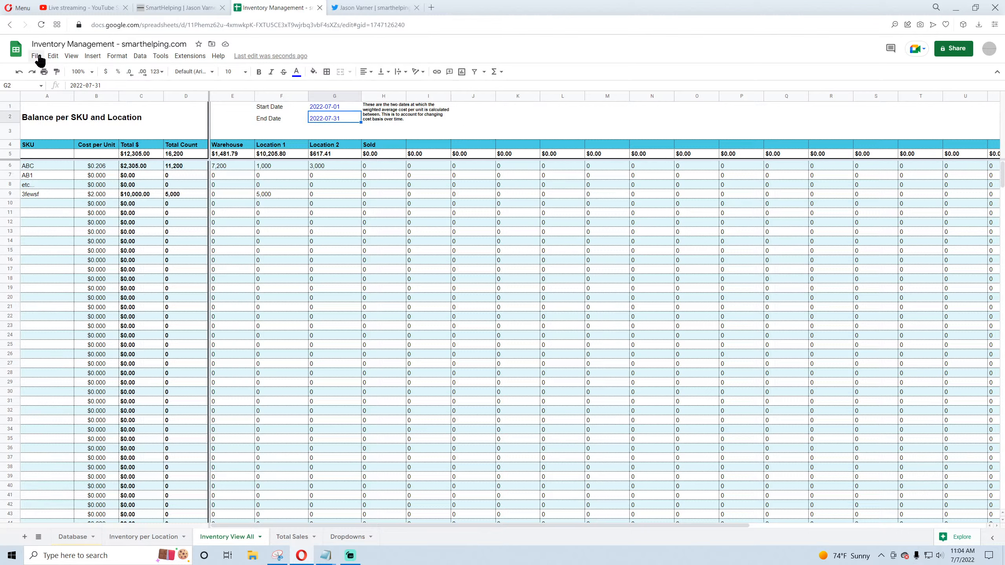
Step: Compare the sum of the unit balances in E6:G9 with the sum of the # of Units entries in Database F3:F8
{"action": "left_click", "coordinate": [233, 174]}
{"action": "left_click", "coordinate": [285, 186]}
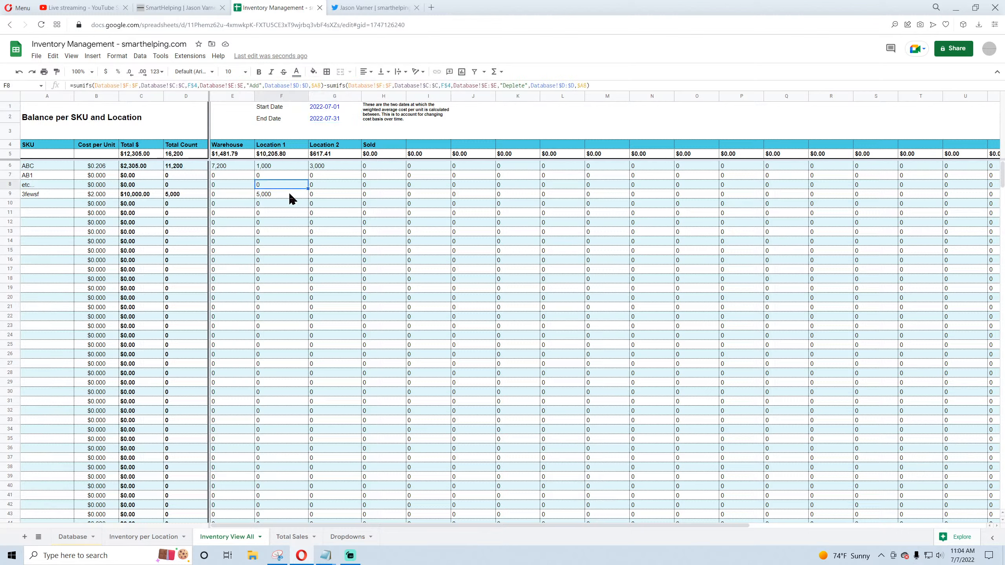
{"action": "left_click_drag", "start_coordinate": [239, 167], "coordinate": [327, 198]}
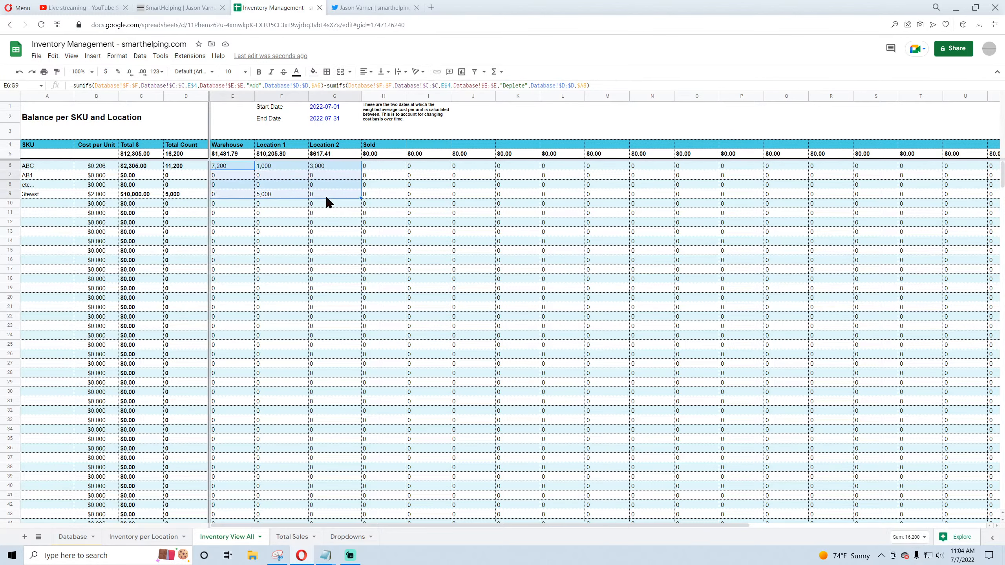
{"action": "left_click", "coordinate": [75, 536]}
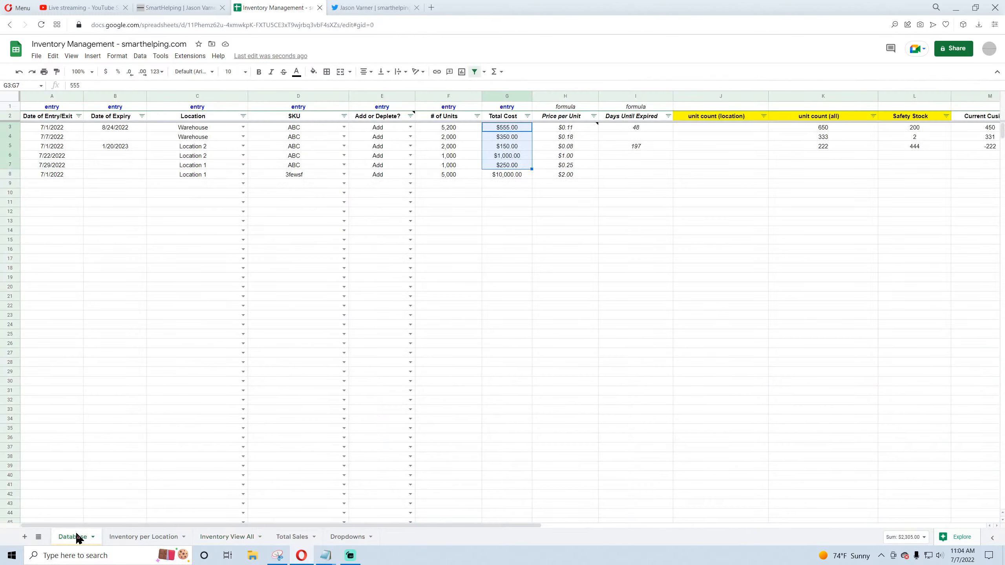
{"action": "left_click_drag", "start_coordinate": [452, 130], "coordinate": [447, 179]}
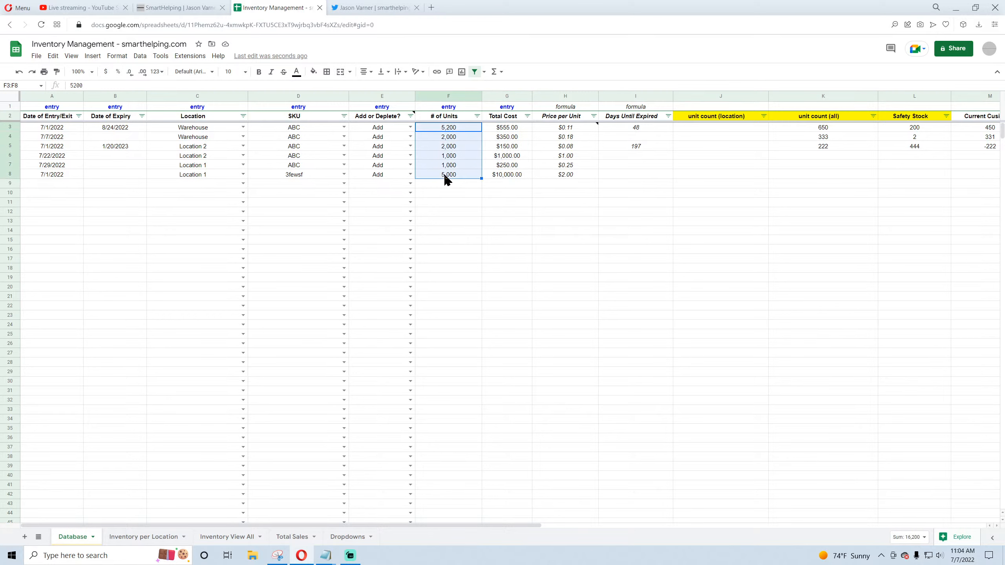
{"action": "left_click", "coordinate": [521, 253]}
Step: Start a new Database entry in row 9 dated 8/18/2022 with Warehouse as the location
{"action": "left_click", "coordinate": [57, 187]}
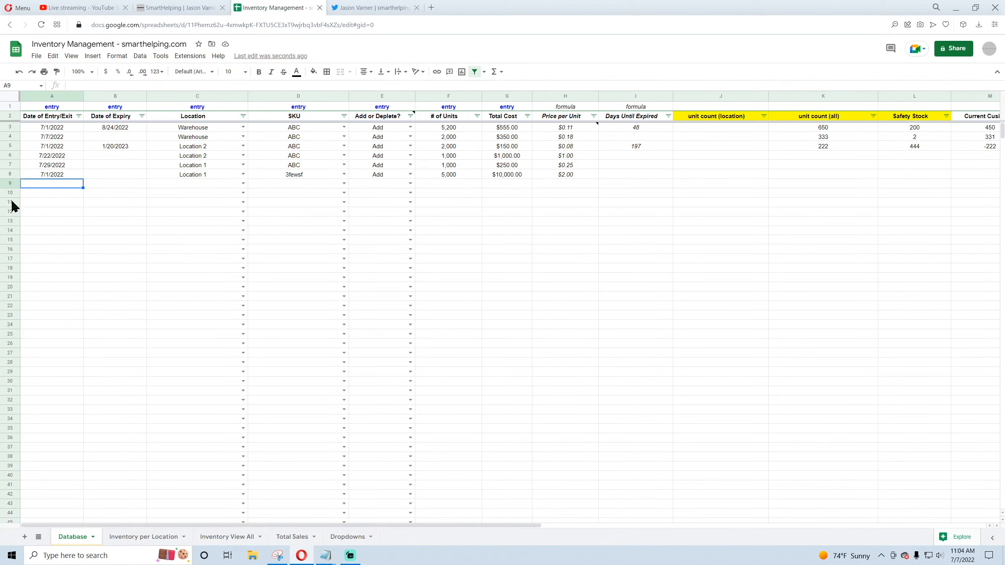
{"action": "double_click", "coordinate": [60, 183]}
{"action": "left_click", "coordinate": [84, 197]}
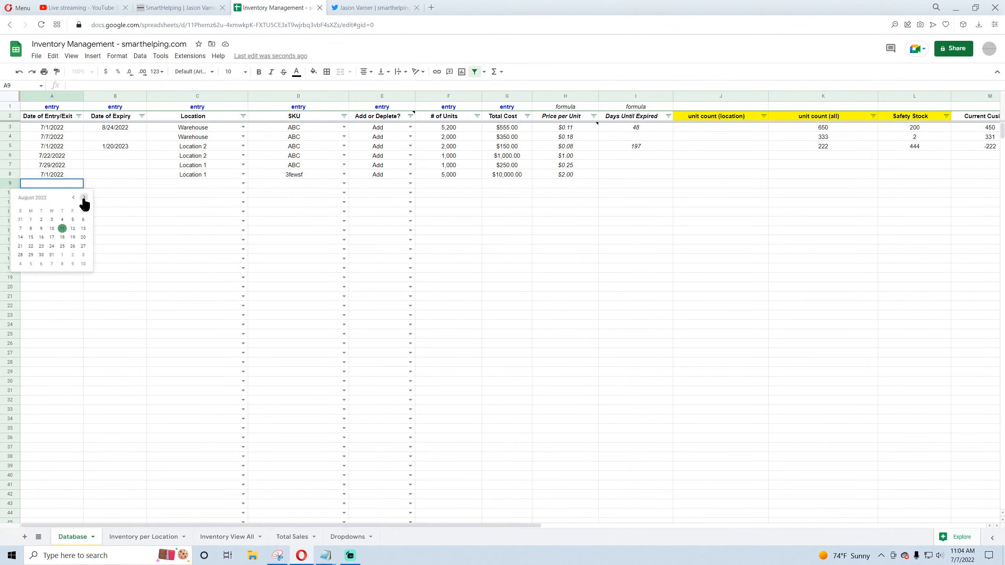
{"action": "left_click", "coordinate": [61, 236]}
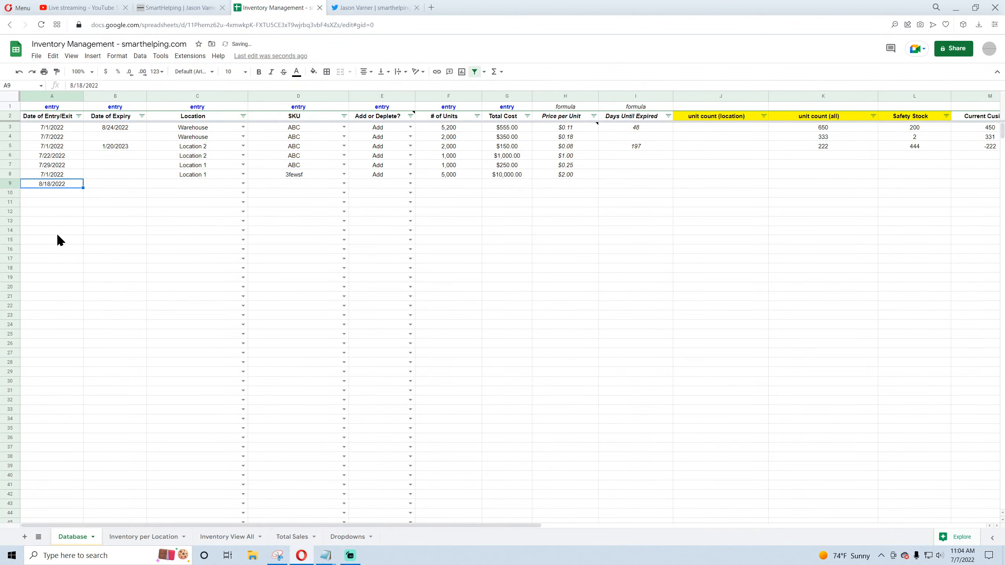
{"action": "left_click", "coordinate": [243, 183]}
{"action": "left_click", "coordinate": [180, 198]}
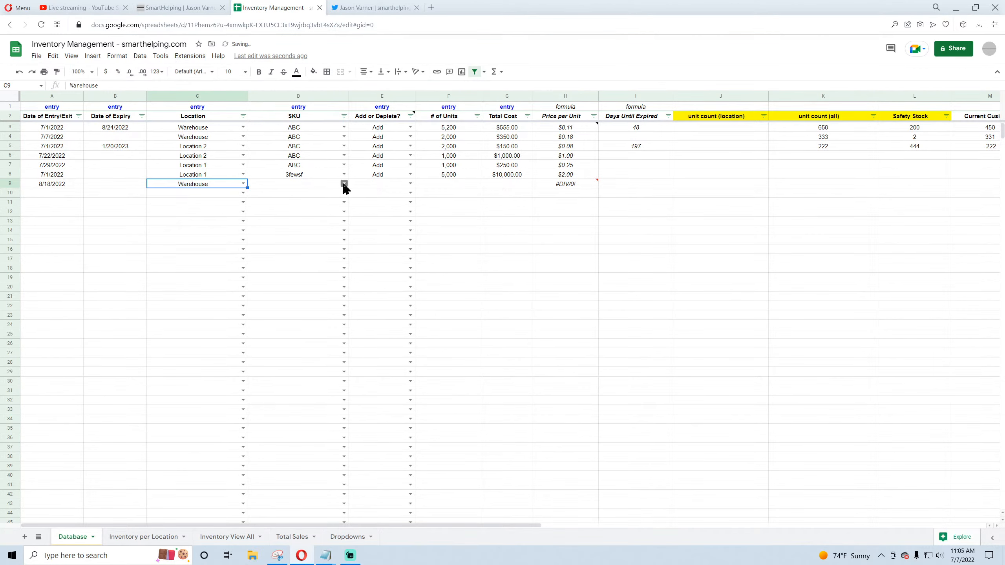
Step: Complete the row 9 entry with SKU ABC, the Deplete option and 500 units
{"action": "left_click", "coordinate": [344, 184]}
{"action": "left_click", "coordinate": [278, 196]}
{"action": "left_click", "coordinate": [410, 185]}
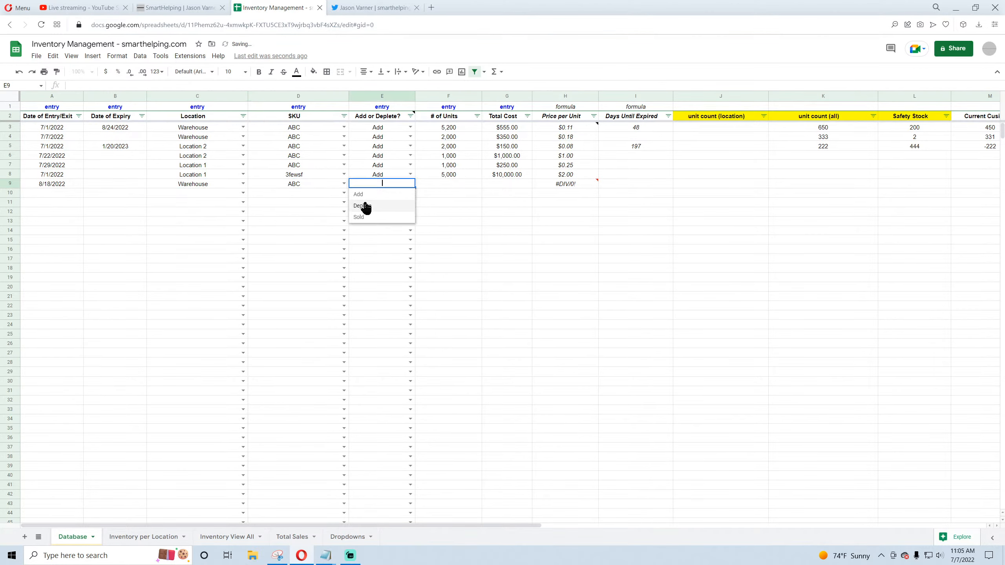
{"action": "left_click", "coordinate": [365, 206]}
{"action": "left_click", "coordinate": [441, 186]}
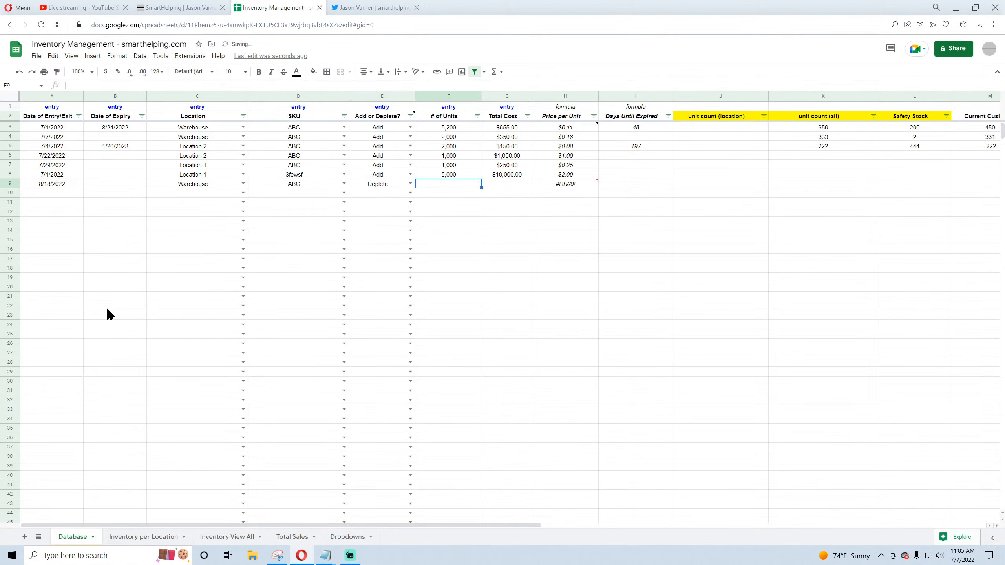
{"action": "type", "text": "500"}
{"action": "key", "text": "Return"}
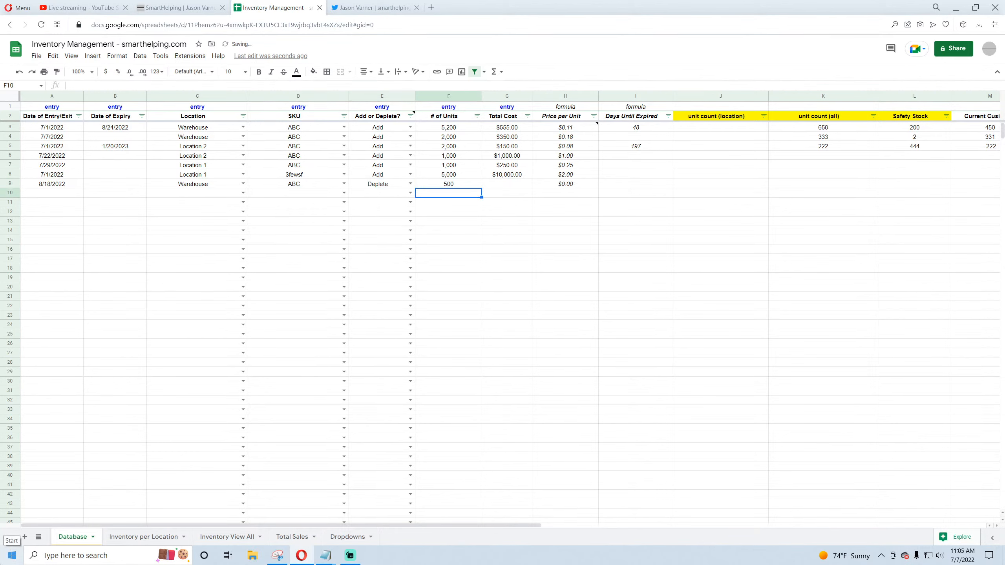
{"action": "left_click", "coordinate": [448, 185]}
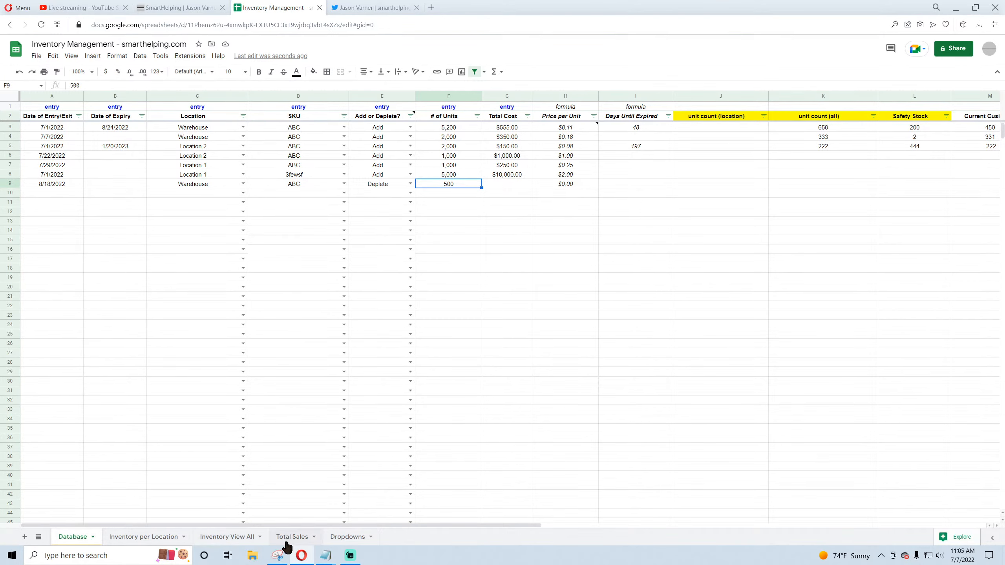
Step: In Inventory View All, examine ABC's Warehouse balance, the sum of its location units, and the Total $ formulas in C6 and C5
{"action": "left_click", "coordinate": [226, 539]}
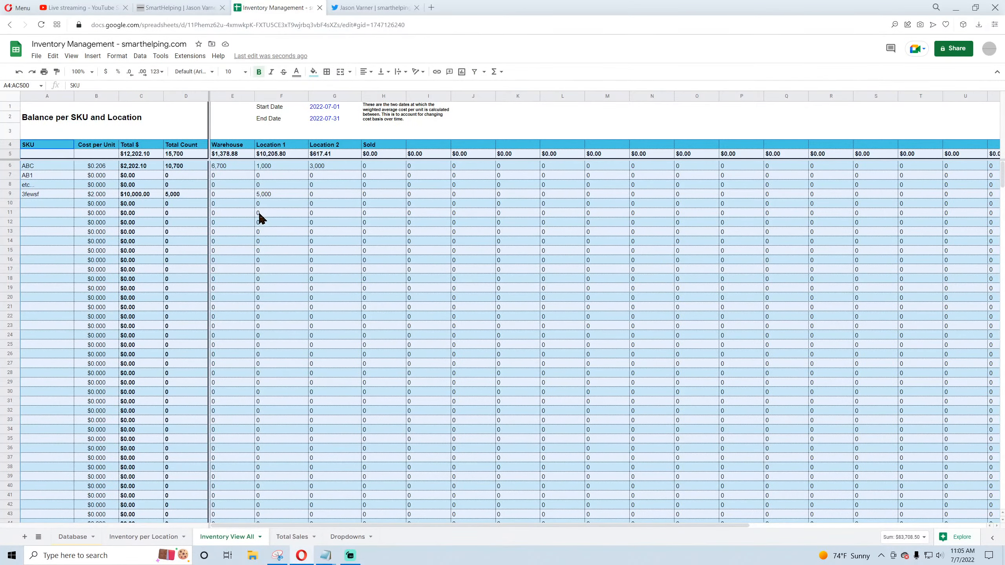
{"action": "left_click", "coordinate": [232, 167]}
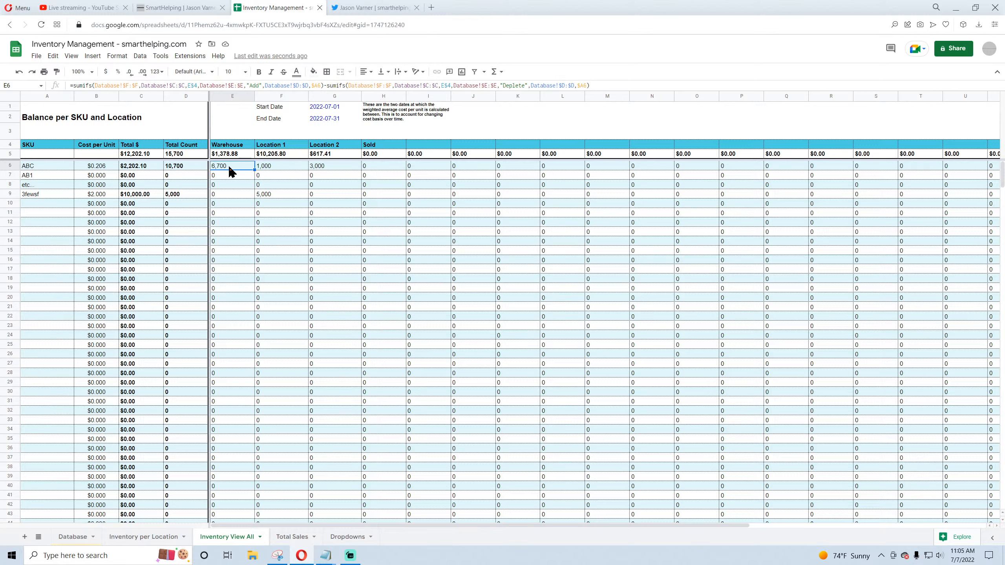
{"action": "left_click_drag", "start_coordinate": [230, 168], "coordinate": [325, 170]}
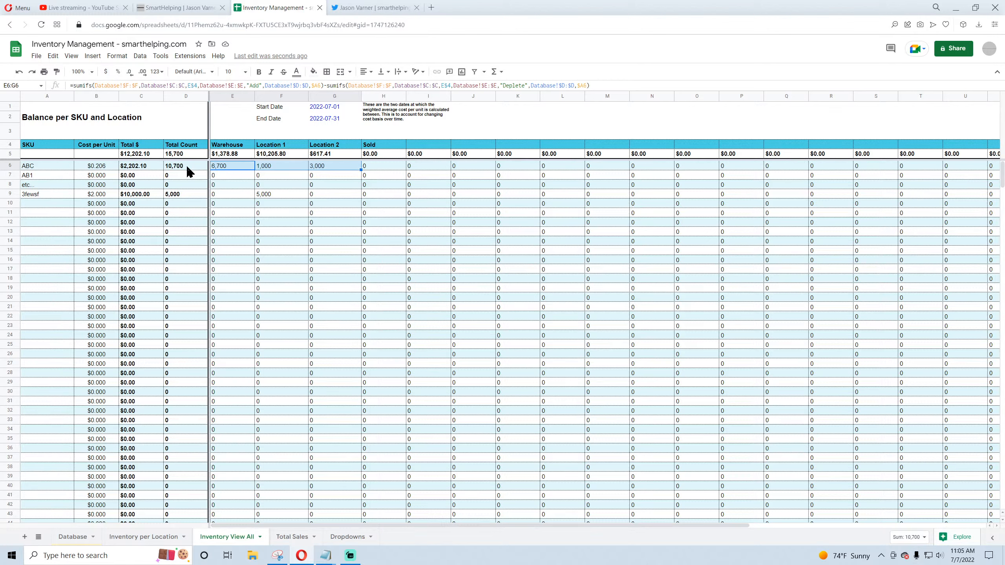
{"action": "left_click", "coordinate": [137, 170]}
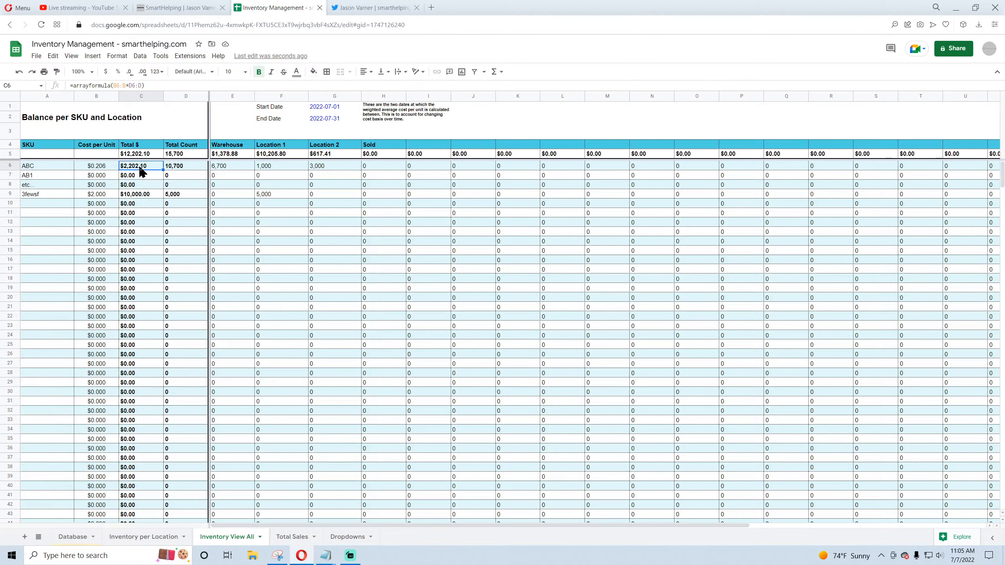
{"action": "left_click", "coordinate": [146, 156]}
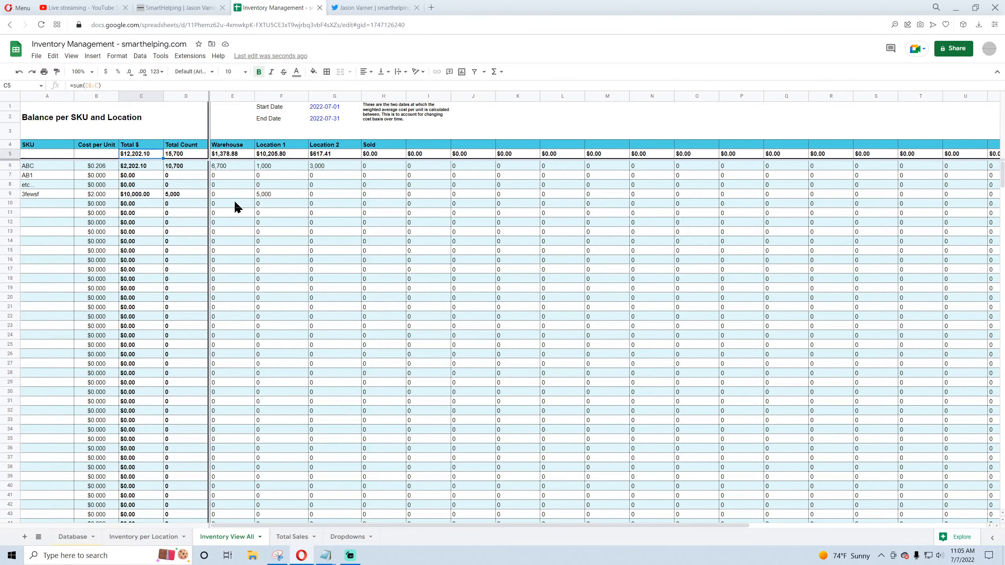
Step: Undo the 500-unit ABC depletion in Database row 9 and view the resulting totals in Inventory View All
{"action": "left_click", "coordinate": [19, 72]}
{"action": "left_click", "coordinate": [19, 72]}
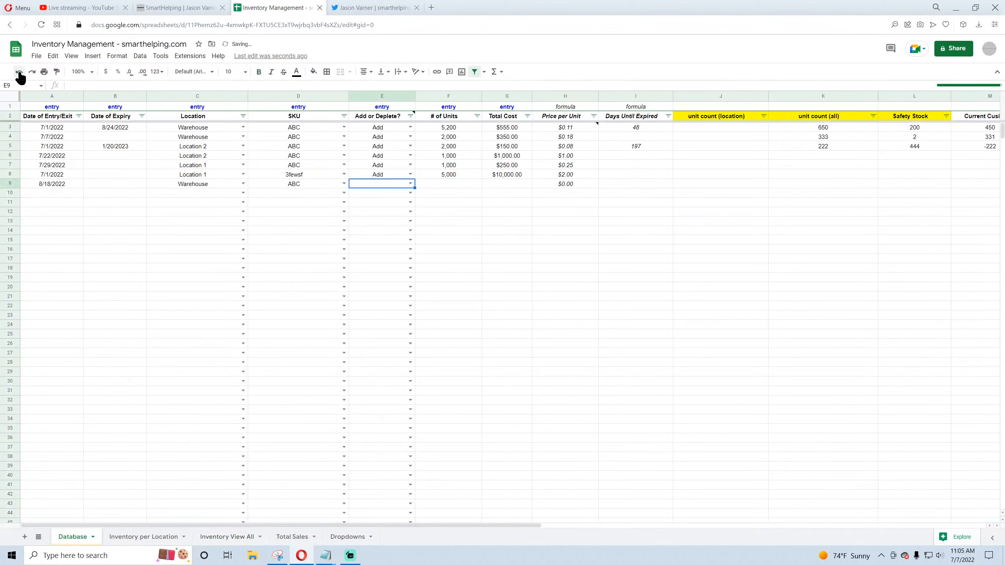
{"action": "left_click", "coordinate": [19, 73]}
{"action": "left_click", "coordinate": [19, 73]}
{"action": "left_click", "coordinate": [222, 537]}
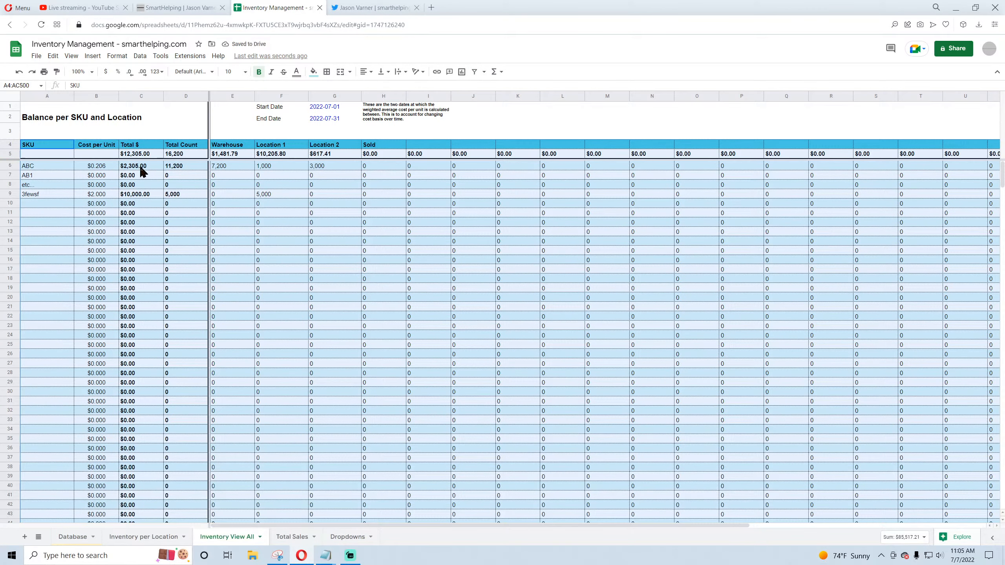
Step: Redo the 500-unit ABC depletion in Database row 9 and recheck the overall Total $ in C5 of Inventory View All
{"action": "left_click", "coordinate": [32, 72]}
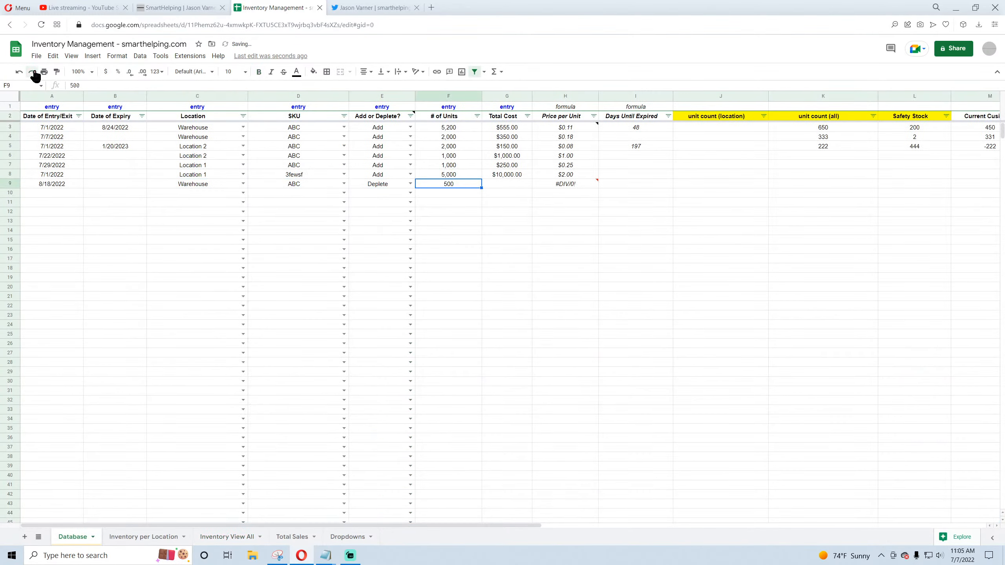
{"action": "left_click", "coordinate": [232, 539]}
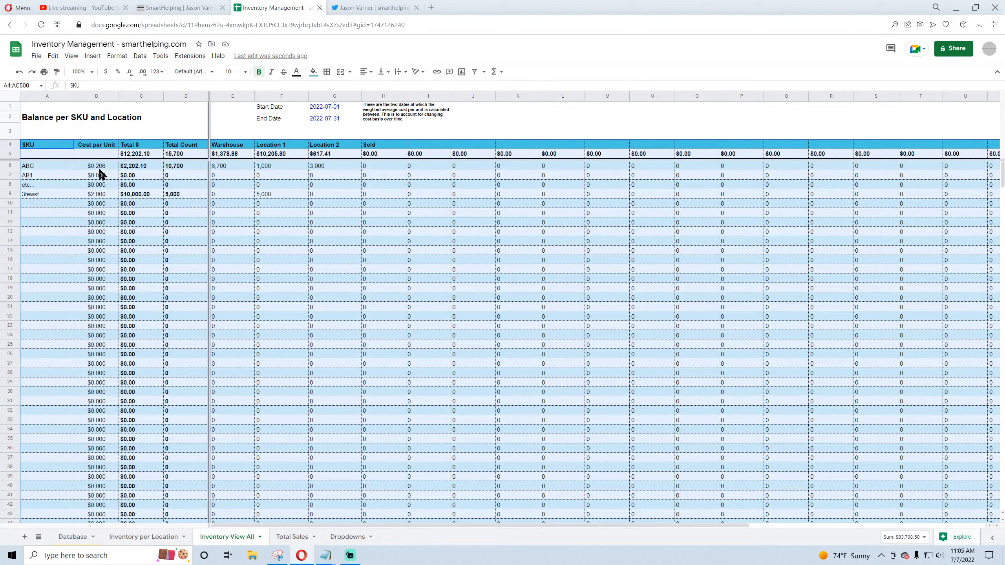
{"action": "left_click", "coordinate": [140, 155]}
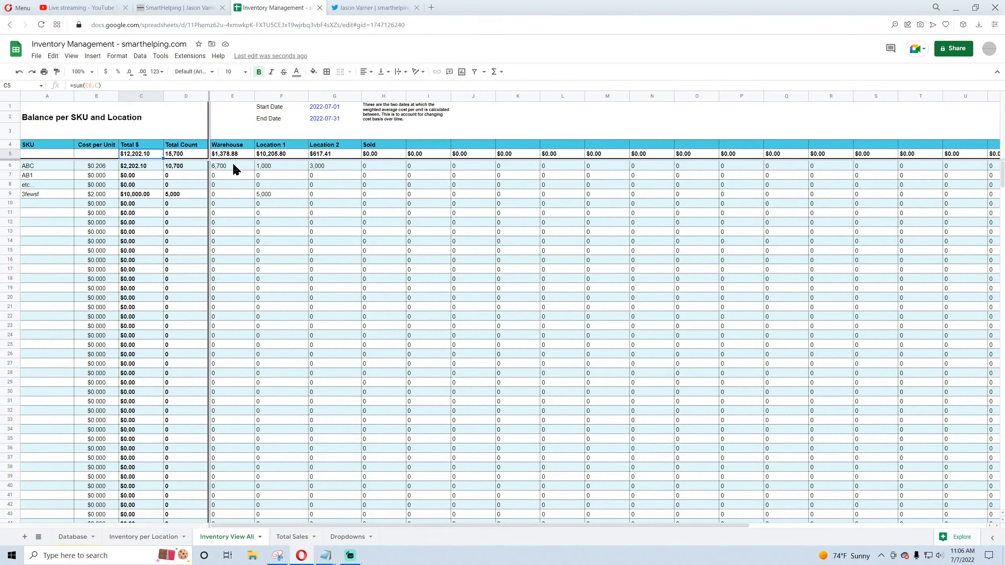
Step: Compare ABC's Value of Inventory per location in Inventory per Location with the Warehouse dollar total in E5 of Inventory View All
{"action": "left_click", "coordinate": [146, 536]}
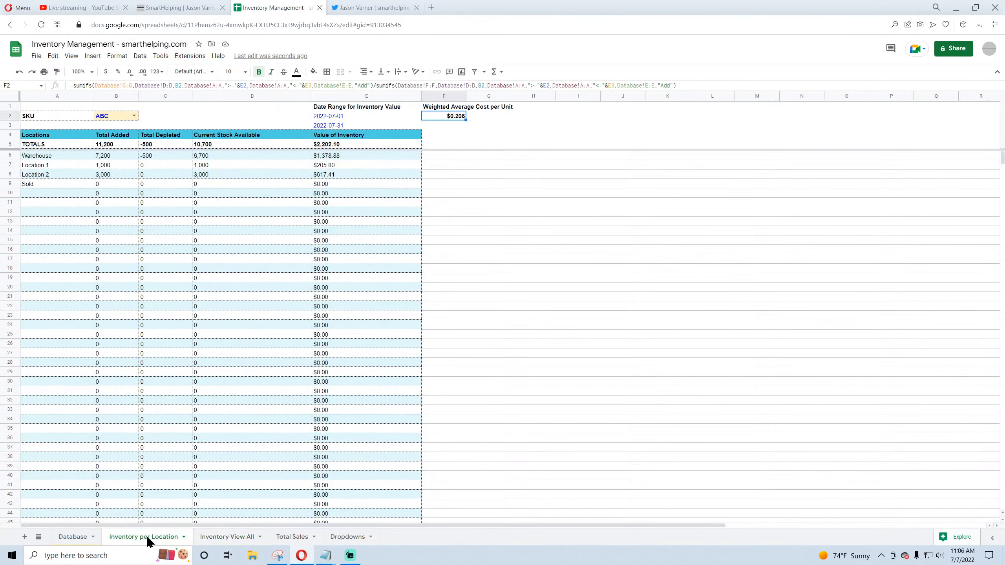
{"action": "left_click", "coordinate": [341, 144]}
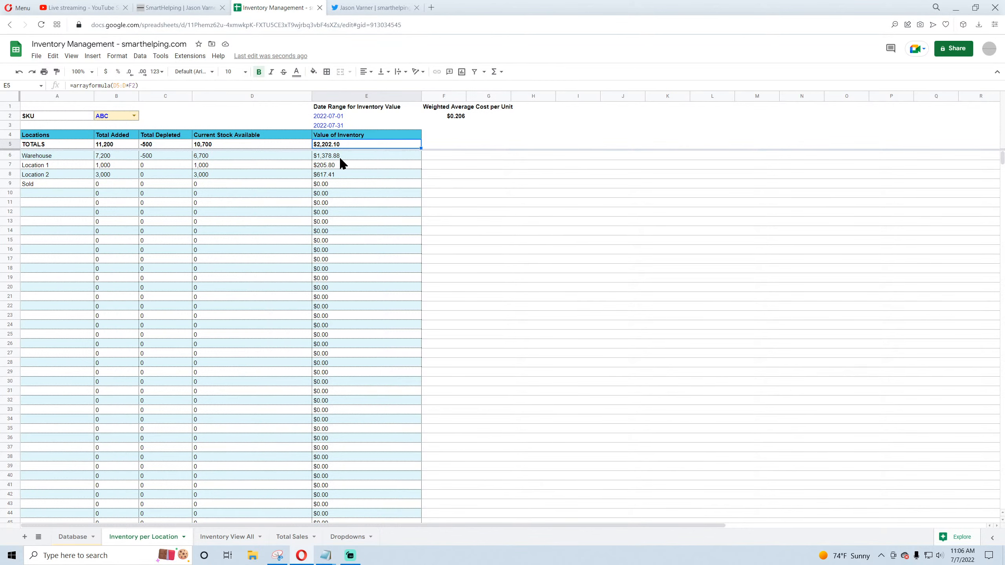
{"action": "left_click", "coordinate": [340, 157]}
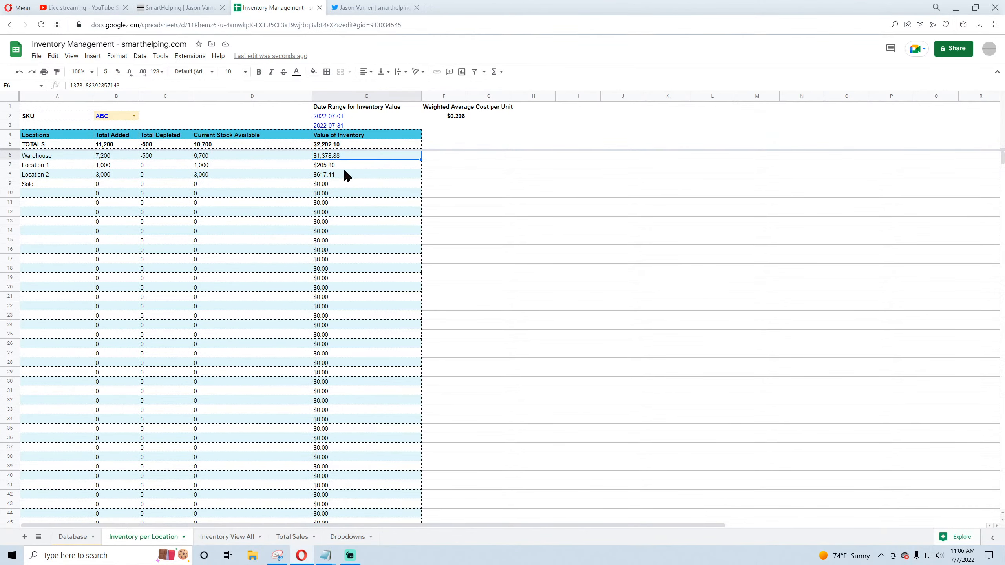
{"action": "left_click", "coordinate": [345, 166]}
{"action": "left_click", "coordinate": [346, 175]}
{"action": "left_click", "coordinate": [230, 537]}
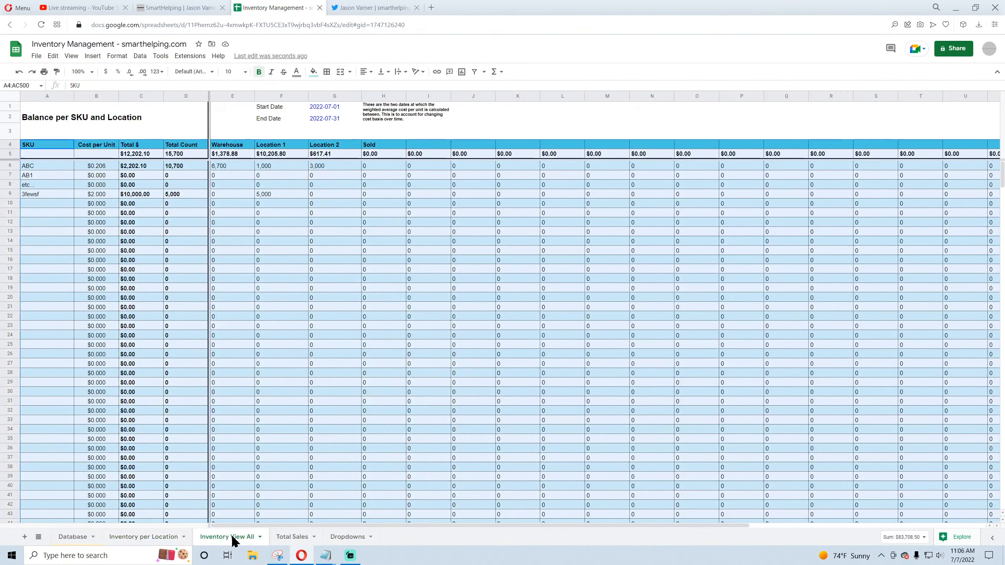
{"action": "left_click", "coordinate": [233, 154]}
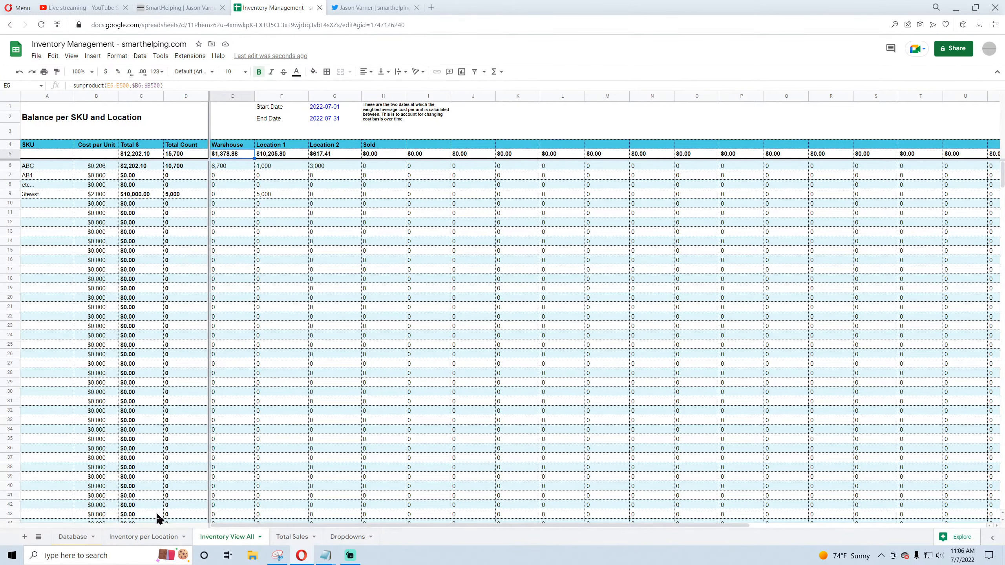
Step: In Inventory View All, examine ABC's units in Warehouse, Location 1 and Location 2 and the sum of those locations' dollar totals in E5:G5
{"action": "left_click", "coordinate": [135, 537]}
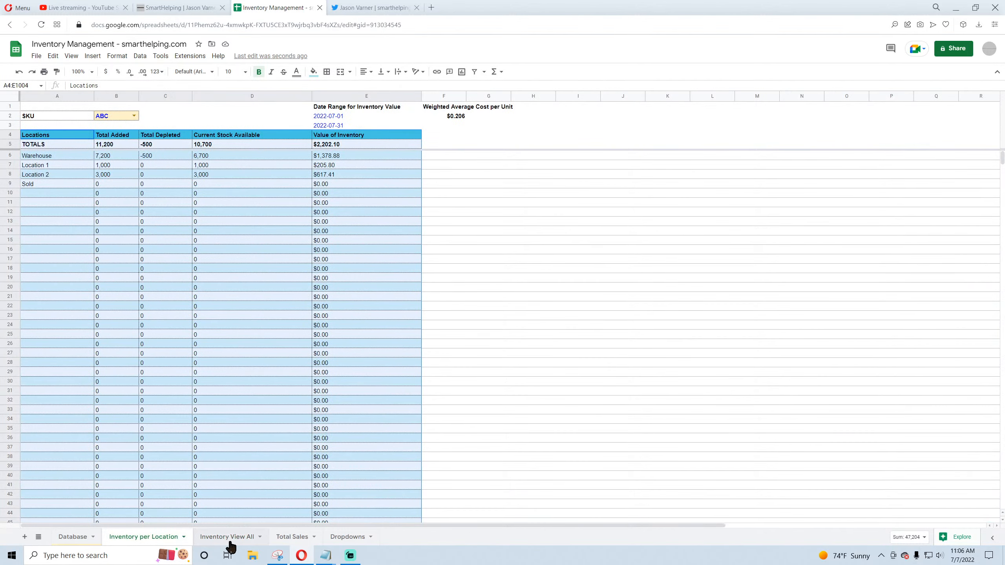
{"action": "left_click", "coordinate": [230, 538]}
{"action": "left_click", "coordinate": [224, 169]}
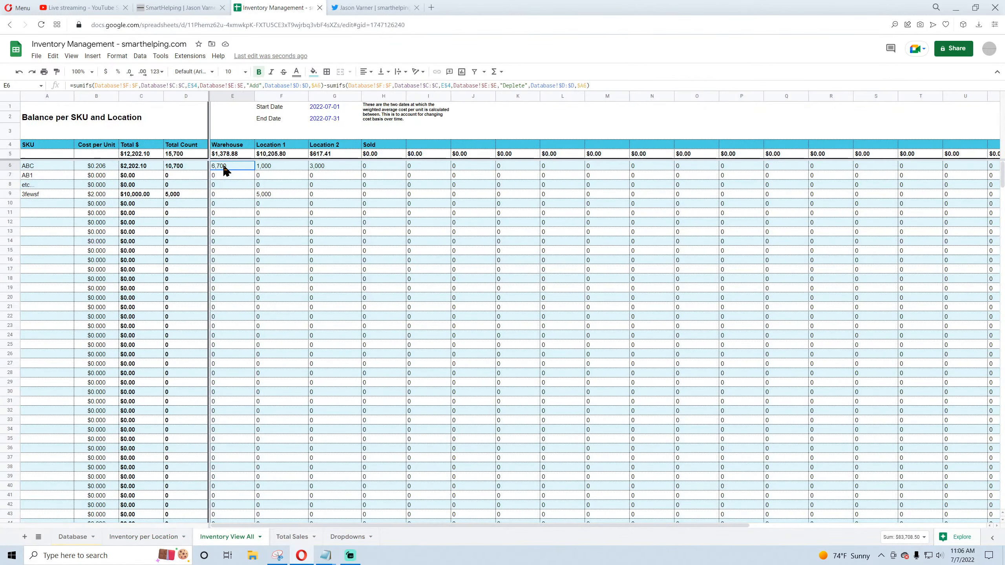
{"action": "left_click", "coordinate": [274, 171]}
{"action": "left_click", "coordinate": [336, 171]}
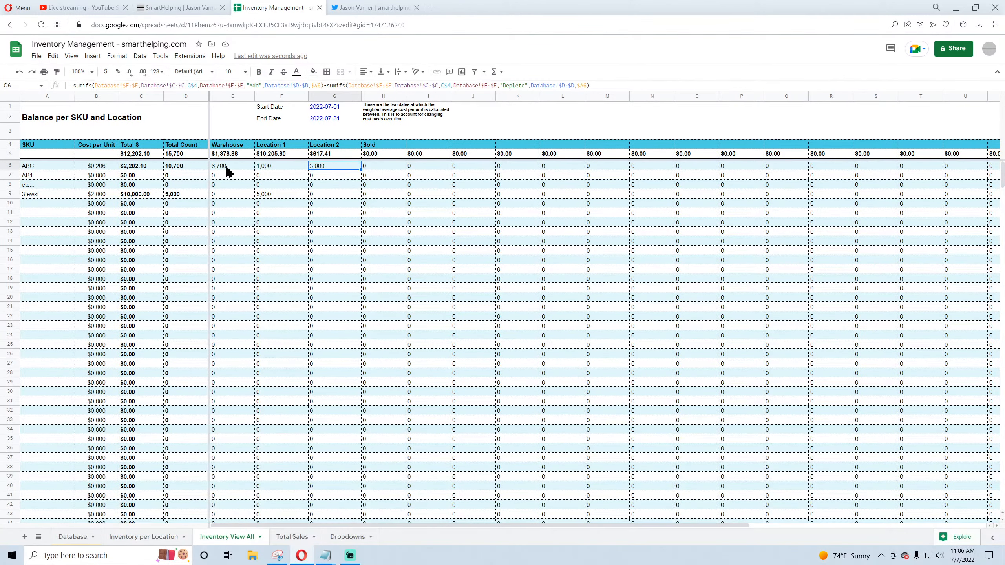
{"action": "left_click", "coordinate": [228, 171]}
{"action": "left_click", "coordinate": [275, 168]}
{"action": "left_click", "coordinate": [332, 171]}
{"action": "left_click_drag", "start_coordinate": [235, 157], "coordinate": [320, 154]}
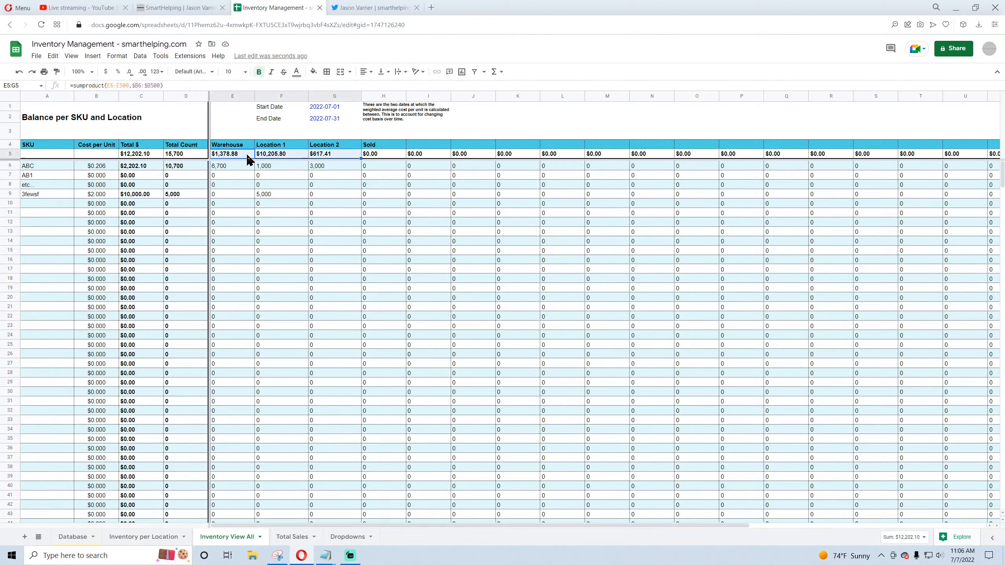
{"action": "left_click", "coordinate": [252, 184]}
Step: Compare ABC's total inventory value in E5 of Inventory per Location with the Total $ formula in C6 of Inventory View All
{"action": "left_click", "coordinate": [131, 538]}
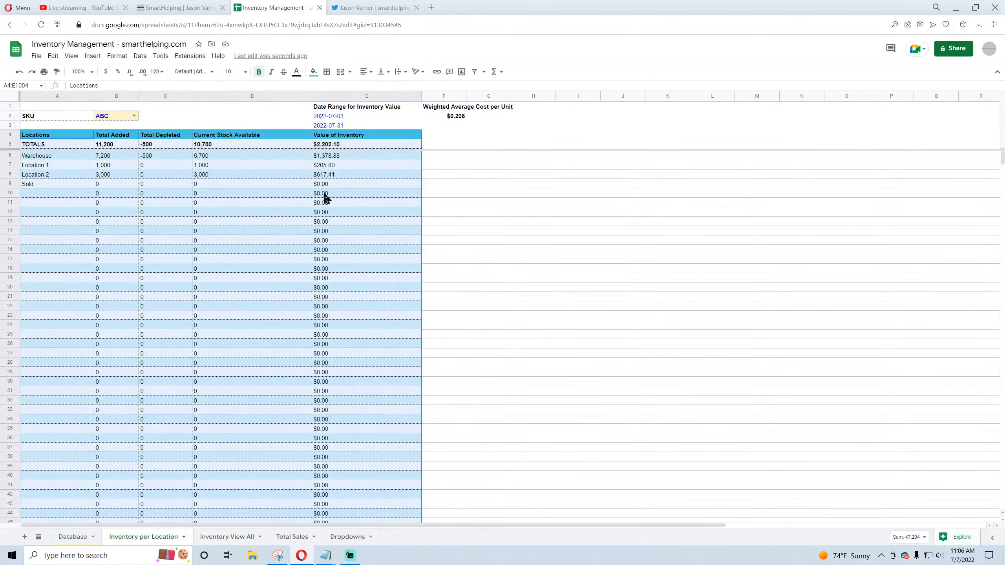
{"action": "left_click", "coordinate": [331, 158]}
{"action": "left_click", "coordinate": [332, 146]}
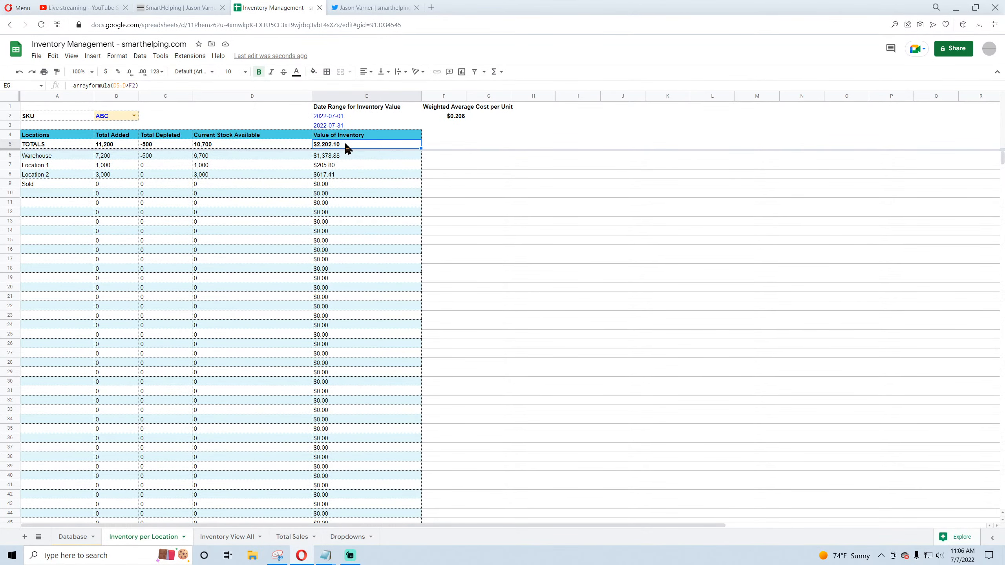
{"action": "left_click", "coordinate": [228, 536]}
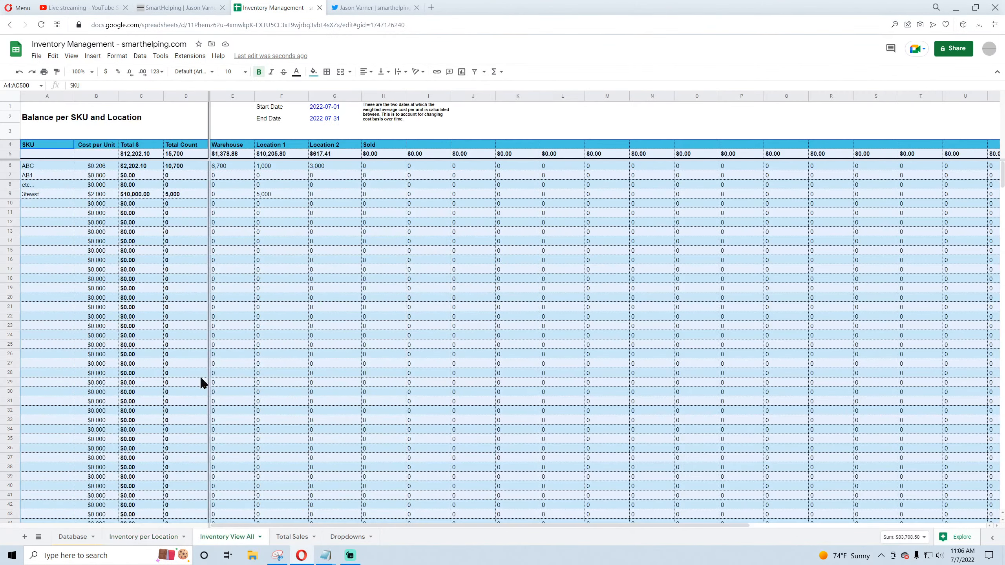
{"action": "left_click", "coordinate": [136, 166]}
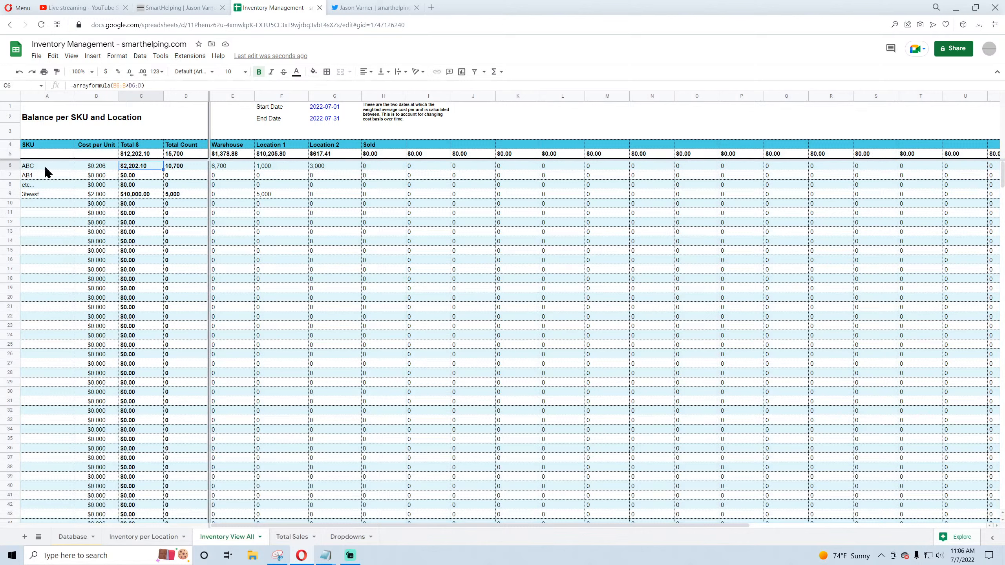
{"action": "double_click", "coordinate": [137, 166]}
{"action": "key", "text": "Return"}
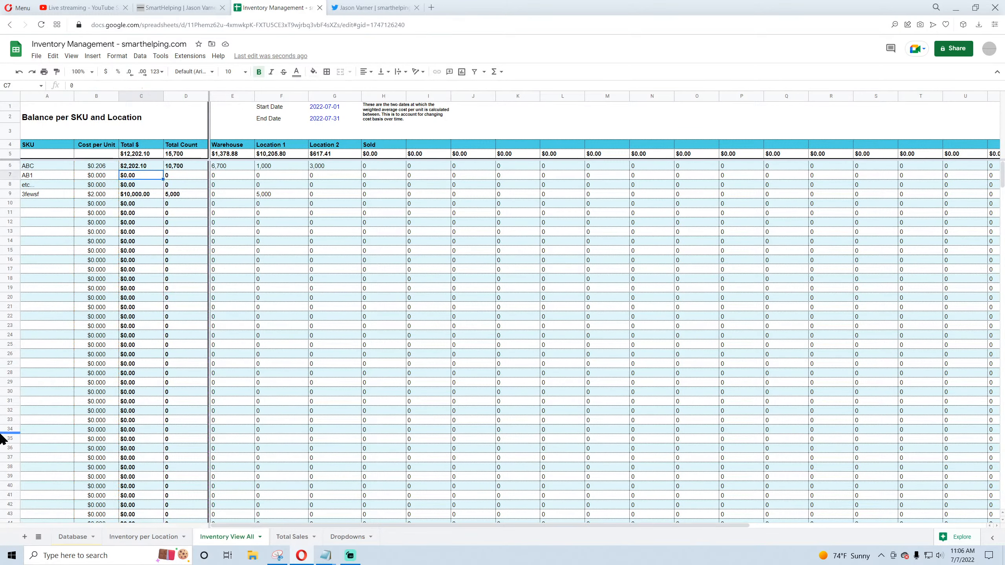
Step: Examine ABC's Total Count formula in D6, the location units it sums across row 6, and the Cost per Unit formula in B6
{"action": "left_click", "coordinate": [183, 175]}
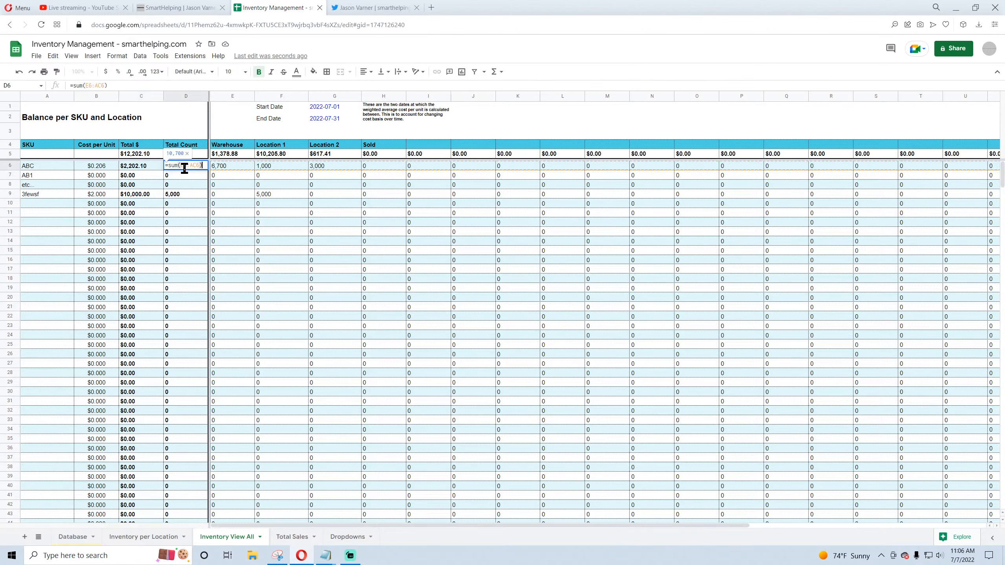
{"action": "left_click_drag", "start_coordinate": [229, 167], "coordinate": [473, 168]}
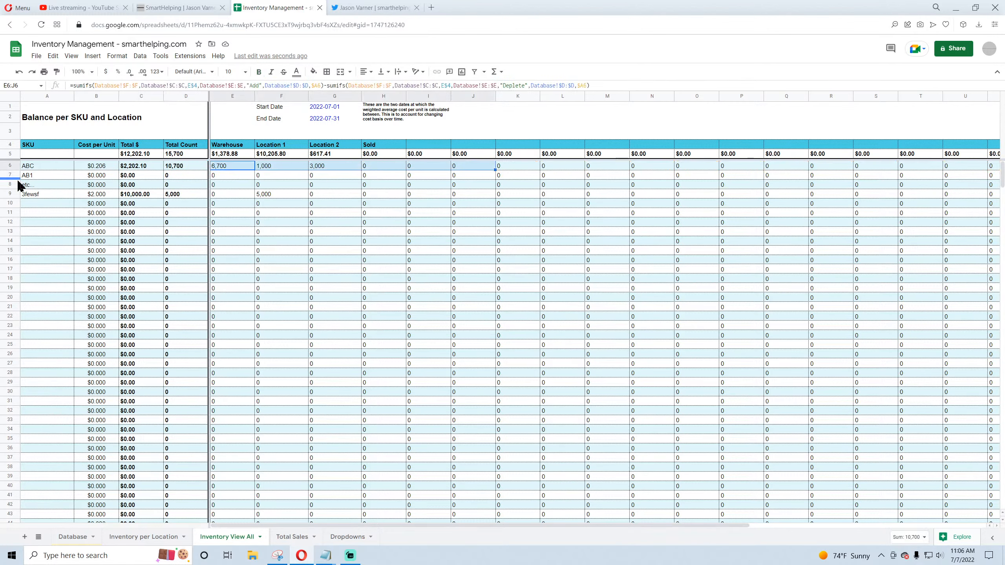
{"action": "left_click", "coordinate": [89, 165]}
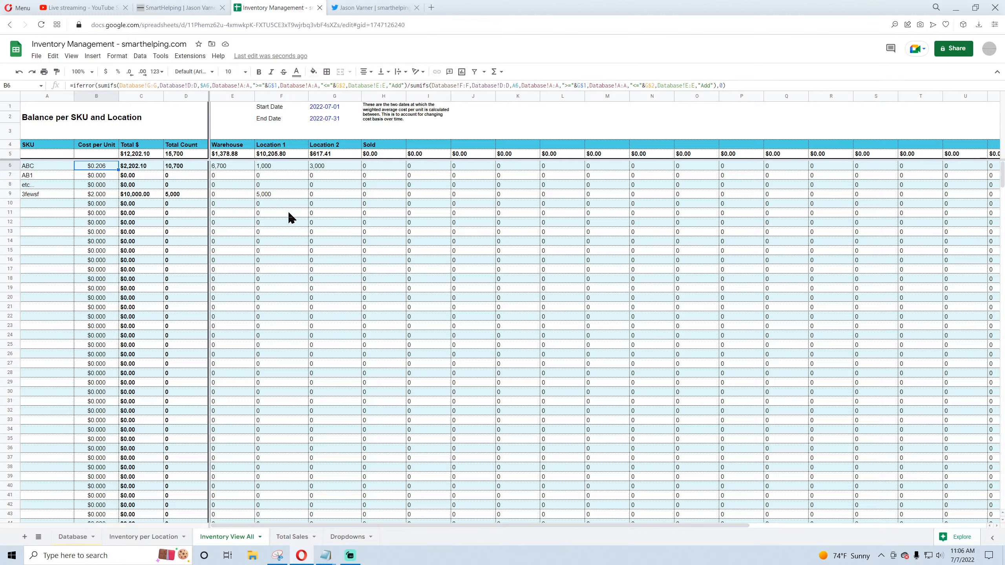
Step: Check the live stream's chat and analytics in YouTube Studio and return to the Inventory Management spreadsheet
{"action": "left_click", "coordinate": [87, 14]}
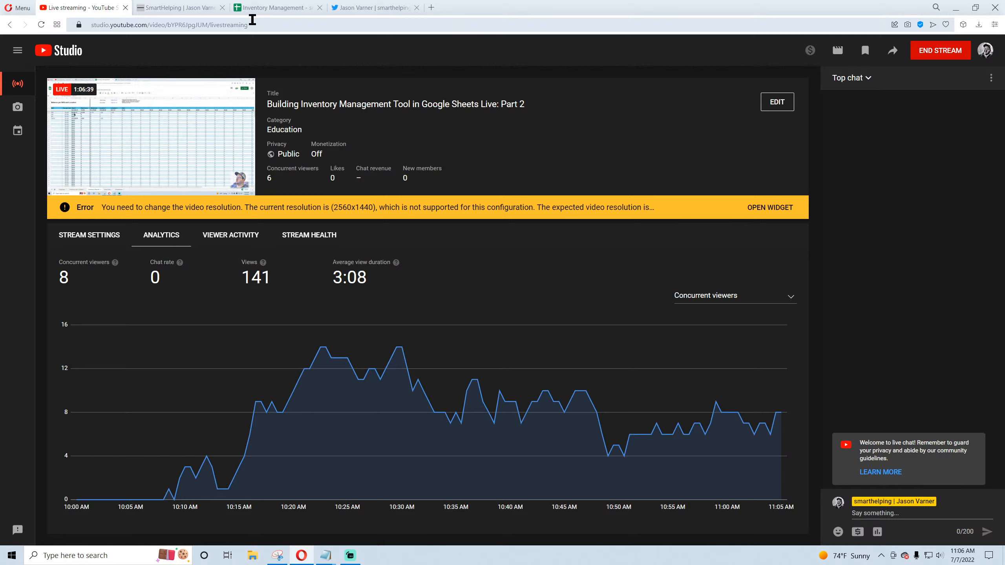
{"action": "left_click", "coordinate": [278, 12]}
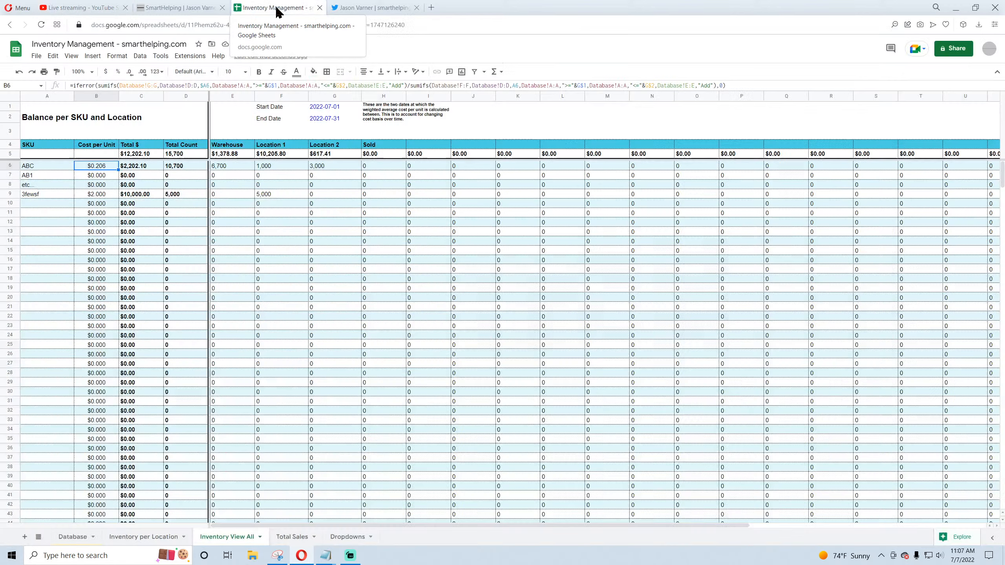
{"action": "left_click", "coordinate": [413, 262]}
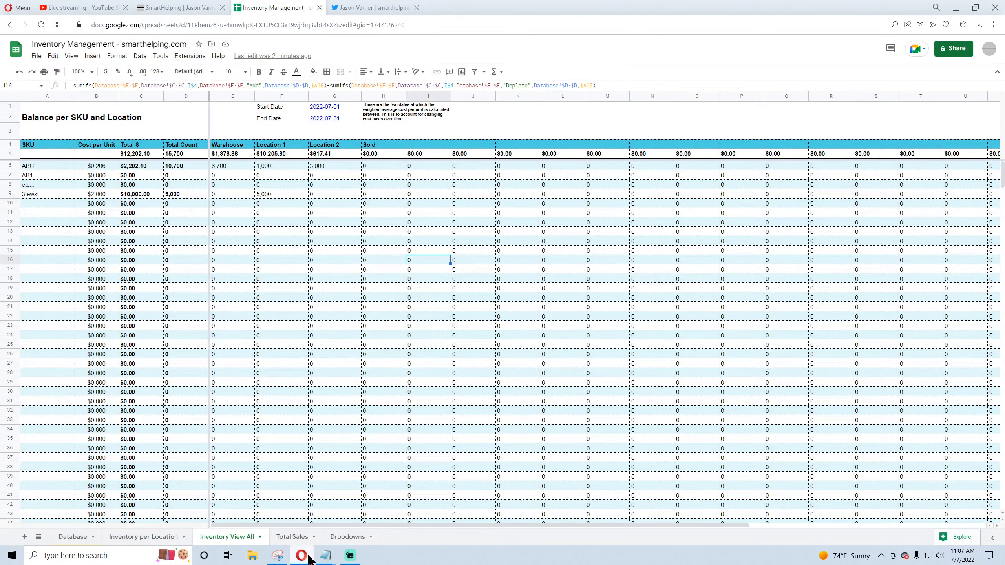
Step: Review the per-location inventory values and the SKU selector in B2 of Inventory per Location
{"action": "left_click", "coordinate": [171, 539]}
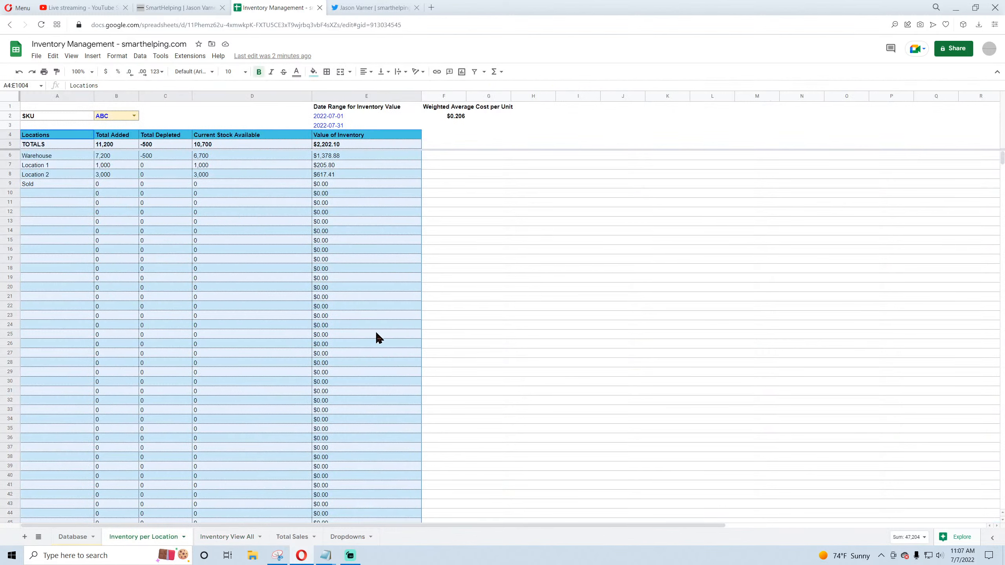
{"action": "left_click", "coordinate": [342, 165]}
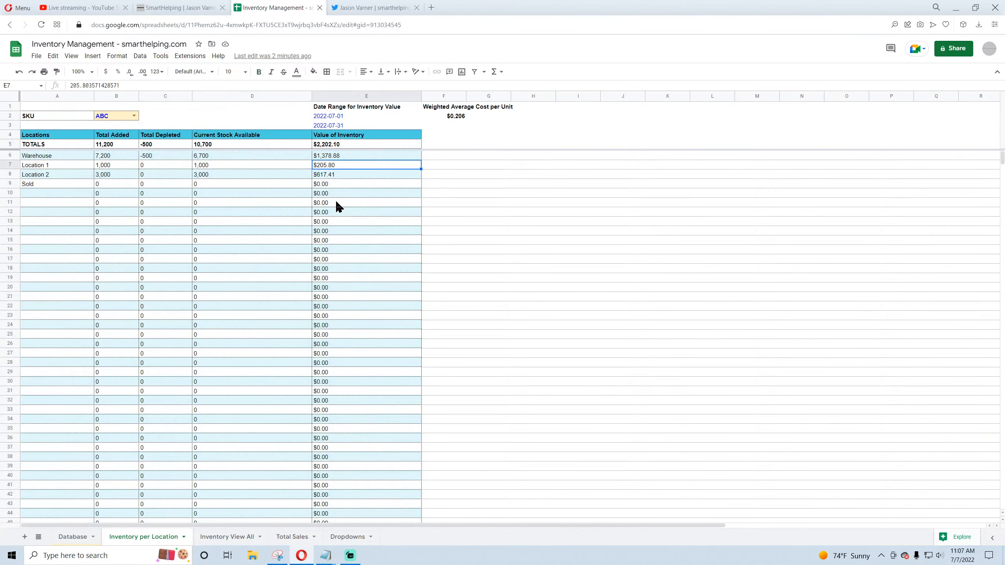
{"action": "left_click", "coordinate": [338, 213]}
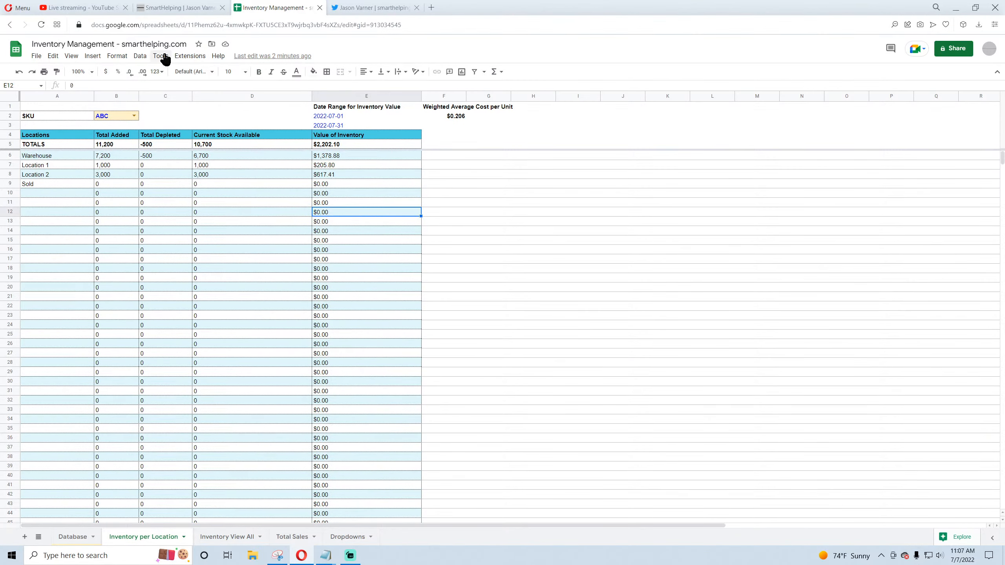
{"action": "left_click", "coordinate": [110, 121]}
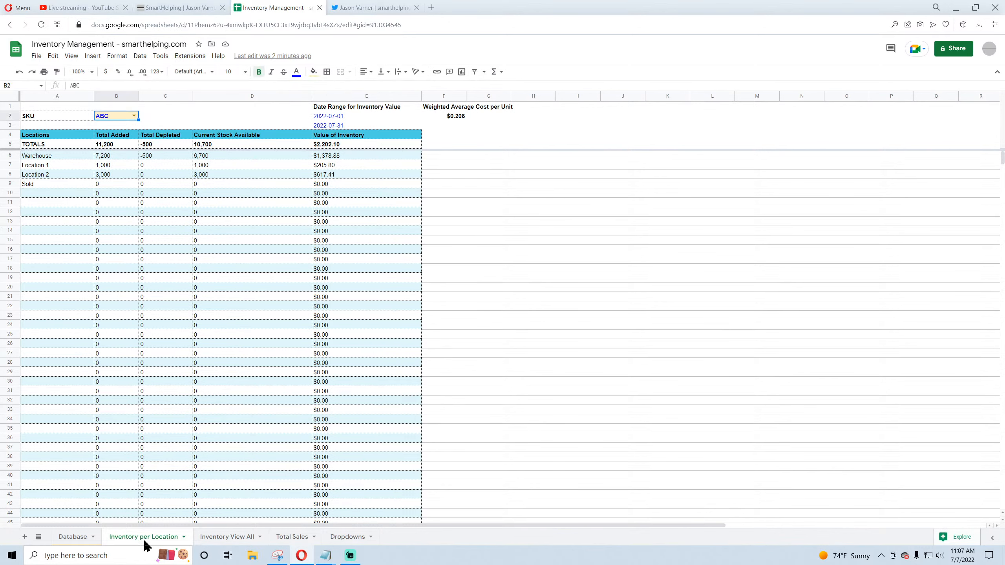
Step: Review the grid of unit balances by SKU and location in Inventory View All against the single-SKU layout of Inventory per Location
{"action": "left_click", "coordinate": [227, 538]}
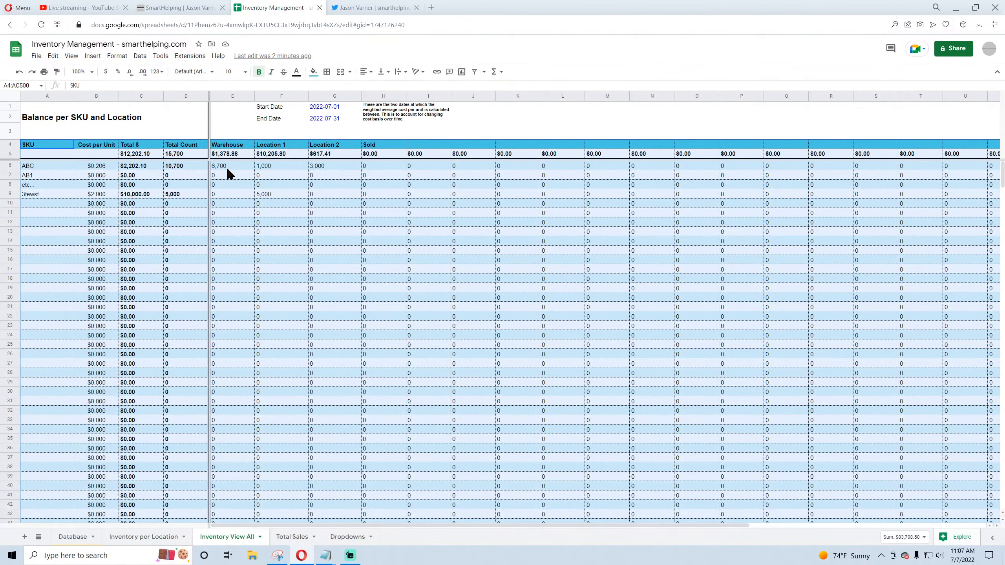
{"action": "left_click_drag", "start_coordinate": [228, 170], "coordinate": [493, 246]}
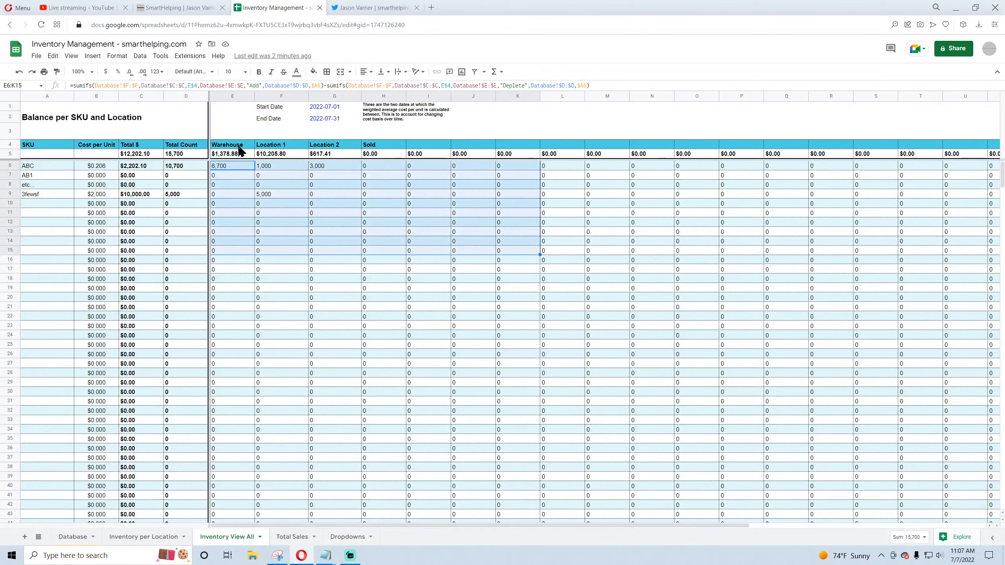
{"action": "left_click", "coordinate": [298, 204]}
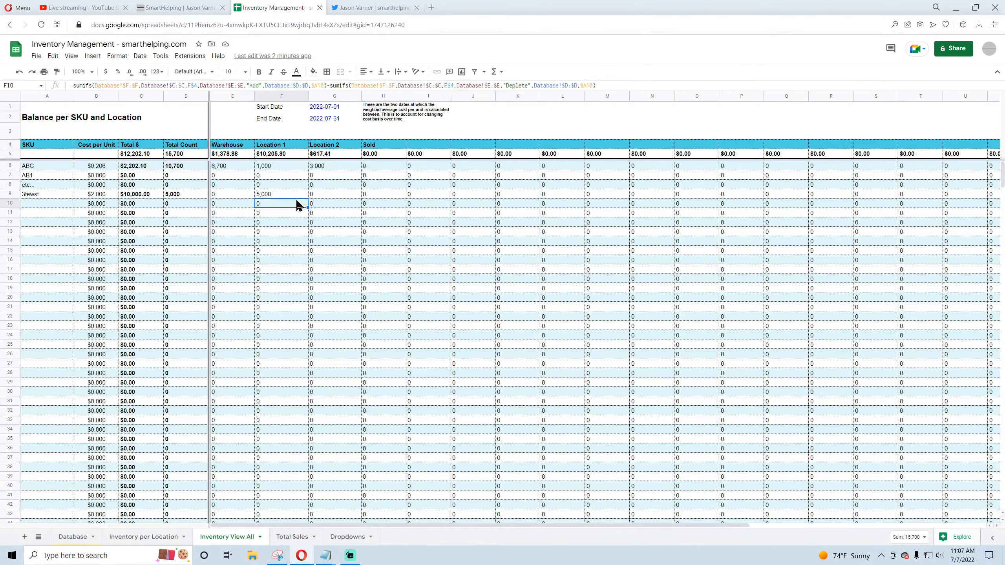
{"action": "left_click", "coordinate": [164, 538]}
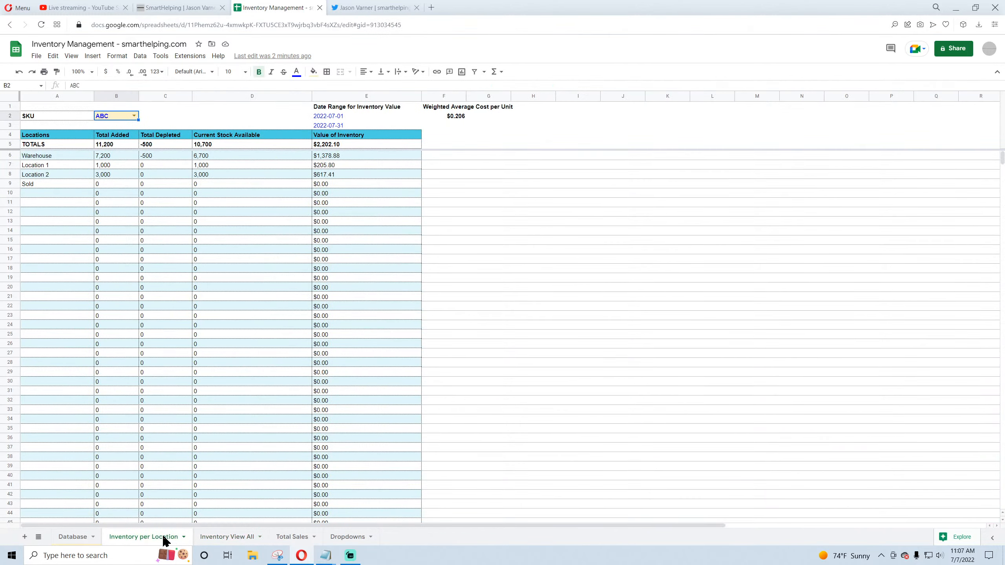
{"action": "left_click", "coordinate": [231, 536]}
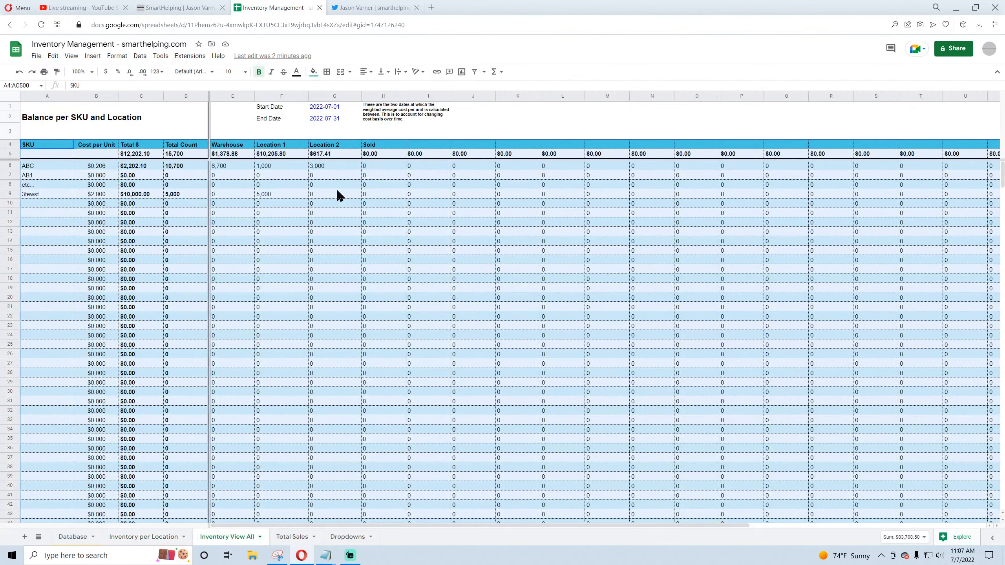
Step: Fill the start and end date cells G1:G2 in Inventory View All with a light cream colour
{"action": "left_click", "coordinate": [333, 118]}
{"action": "left_click", "coordinate": [333, 107], "text": "shift"}
{"action": "left_click", "coordinate": [327, 72]}
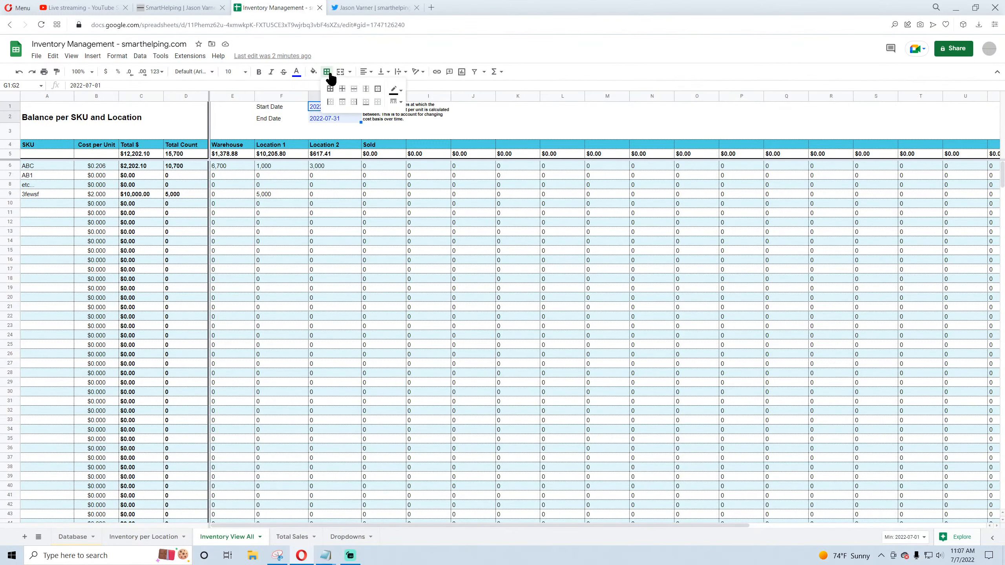
{"action": "left_click", "coordinate": [314, 72]}
{"action": "left_click", "coordinate": [346, 176]}
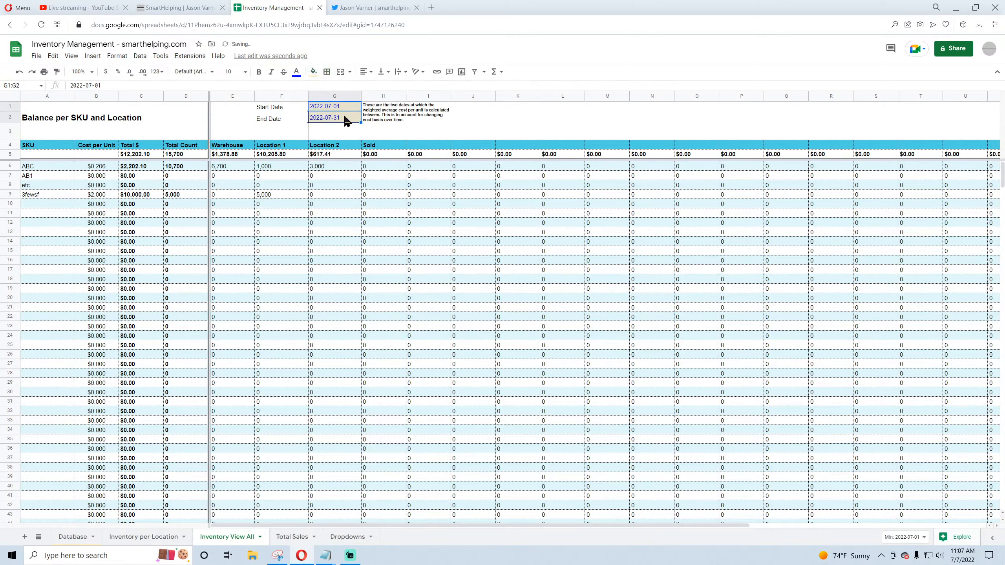
{"action": "left_click", "coordinate": [327, 72]}
{"action": "left_click", "coordinate": [401, 104]}
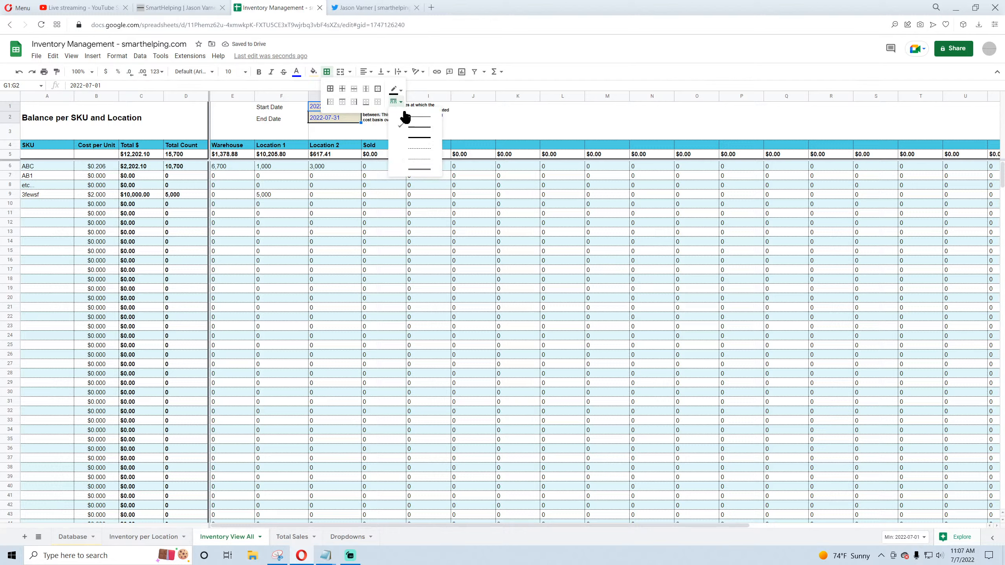
{"action": "left_click", "coordinate": [415, 158]}
{"action": "left_click", "coordinate": [429, 216]}
Step: Apply all borders in a fine broken-line style to the start and end date cells G1:G2
{"action": "left_click_drag", "start_coordinate": [334, 107], "coordinate": [333, 118]}
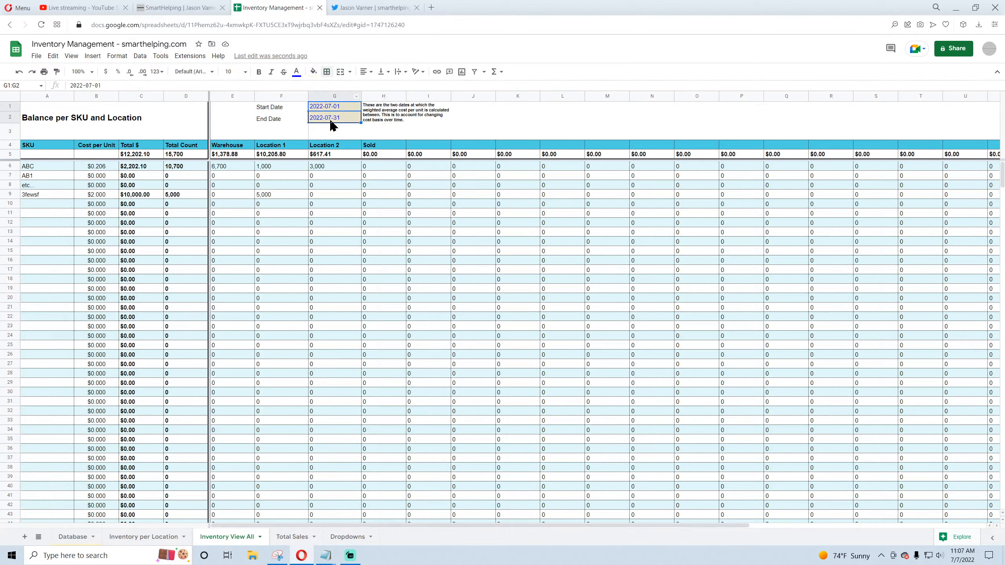
{"action": "left_click", "coordinate": [327, 72]}
{"action": "left_click", "coordinate": [397, 102]}
{"action": "left_click", "coordinate": [414, 155]}
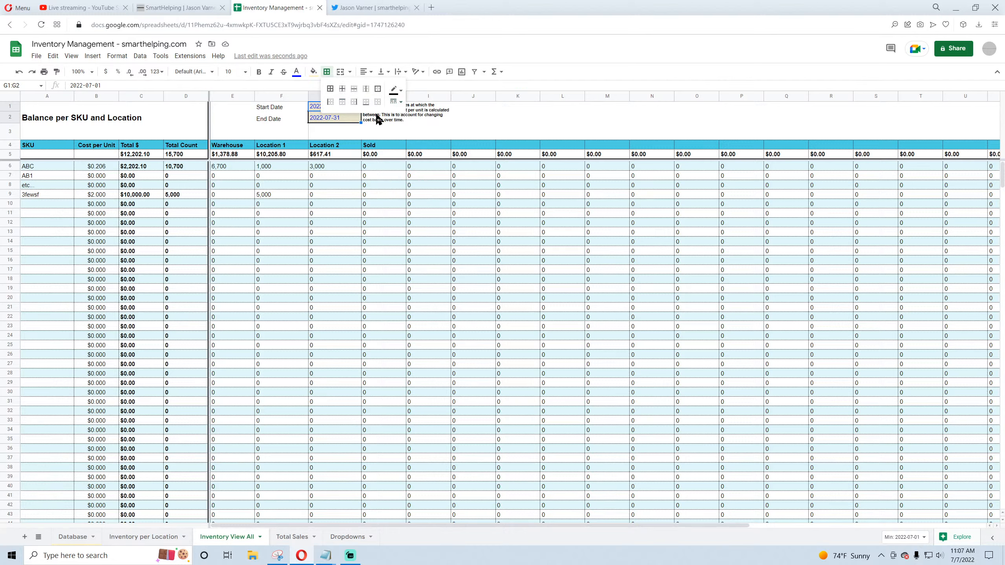
{"action": "left_click", "coordinate": [327, 72]}
{"action": "left_click", "coordinate": [327, 72]}
{"action": "left_click", "coordinate": [331, 89]}
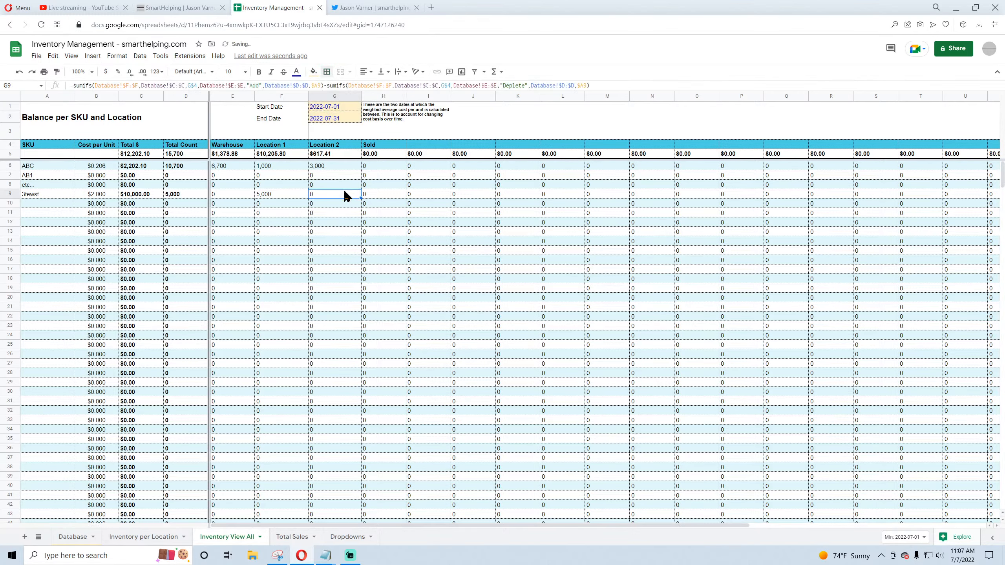
Step: Set the SKU selector in B2 of Inventory per Location to 3fewsf
{"action": "left_click", "coordinate": [157, 536]}
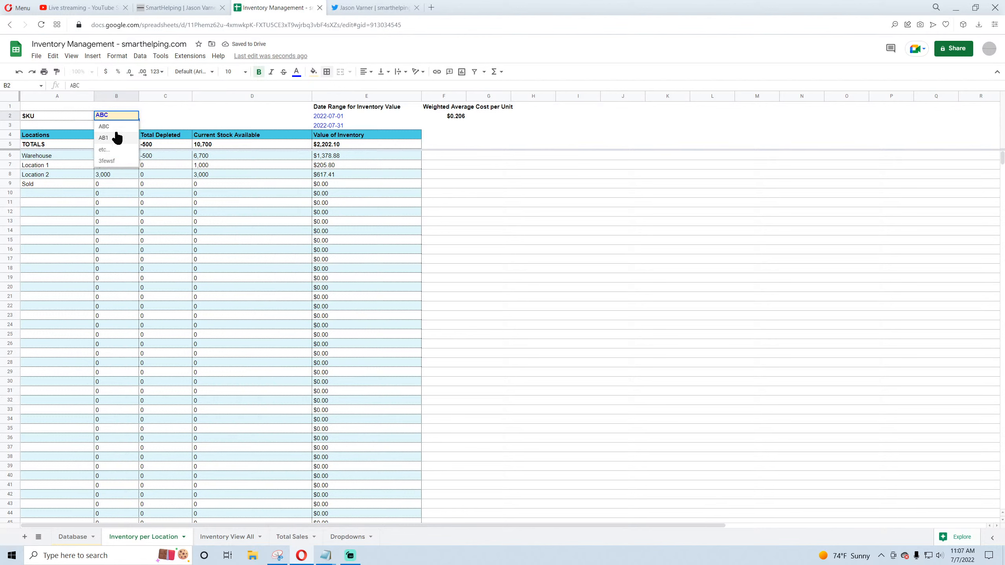
{"action": "left_click", "coordinate": [264, 209]}
{"action": "double_click", "coordinate": [133, 116]}
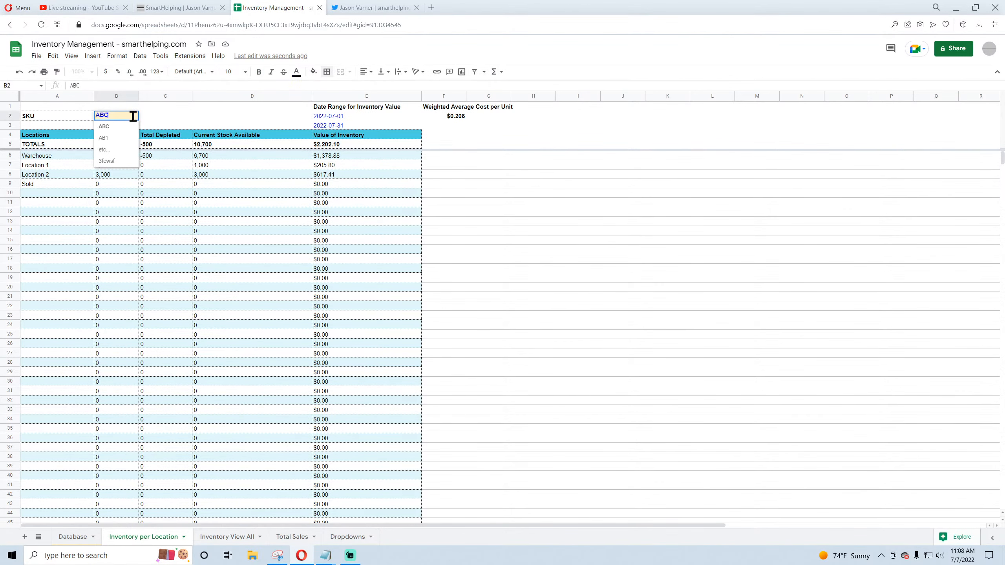
{"action": "left_click", "coordinate": [107, 160]}
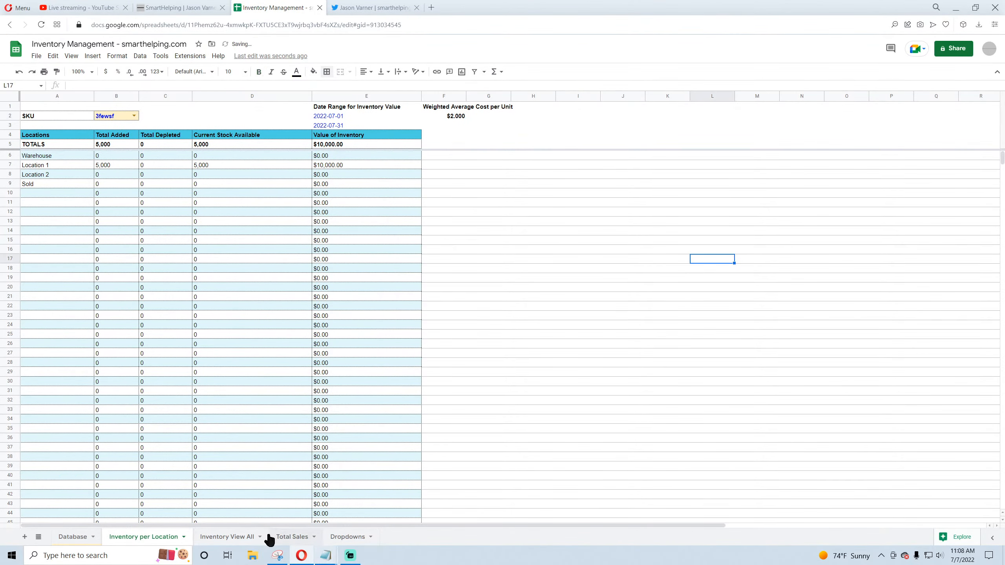
Step: Review the entry dates and Total Cost column in Database, then the Inventory View All and Total Sales grids
{"action": "left_click", "coordinate": [73, 536]}
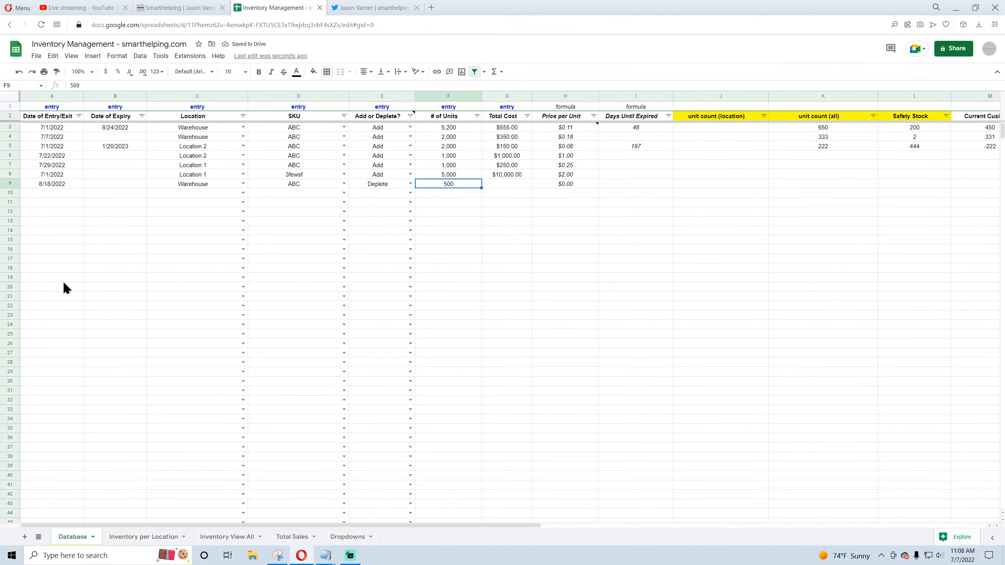
{"action": "left_click", "coordinate": [58, 174]}
{"action": "left_click", "coordinate": [510, 106]}
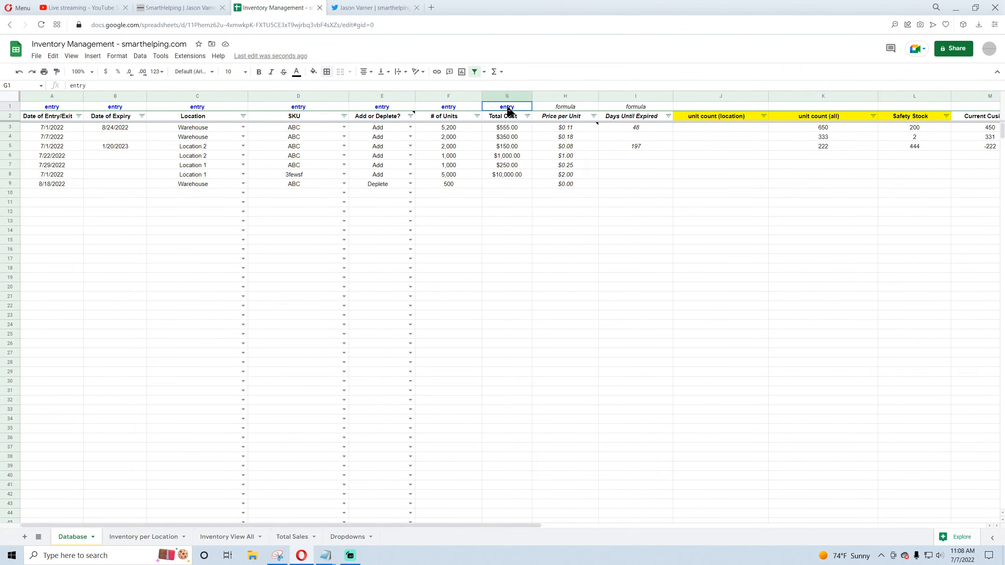
{"action": "left_click", "coordinate": [515, 156]}
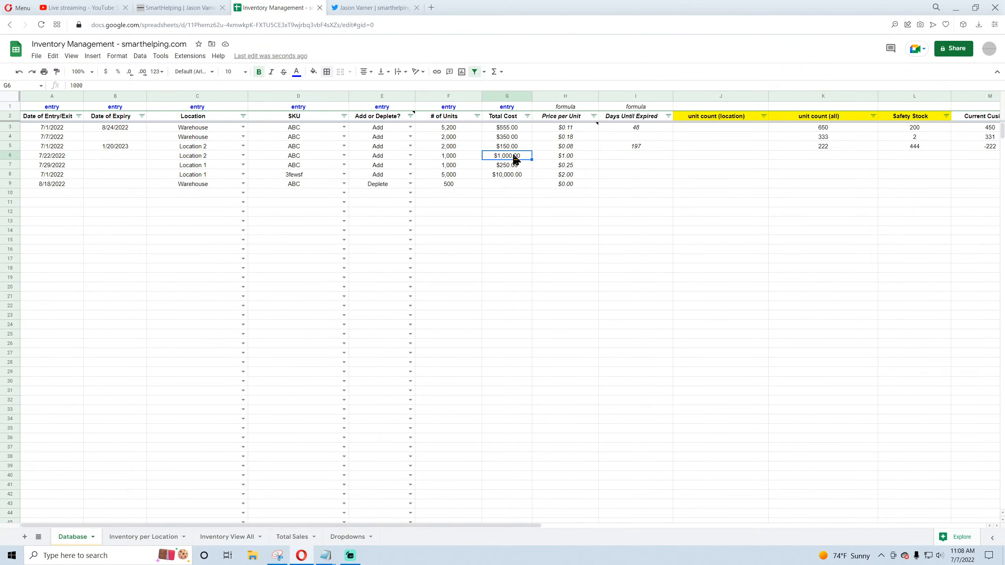
{"action": "left_click", "coordinate": [138, 539]}
{"action": "left_click", "coordinate": [235, 538]}
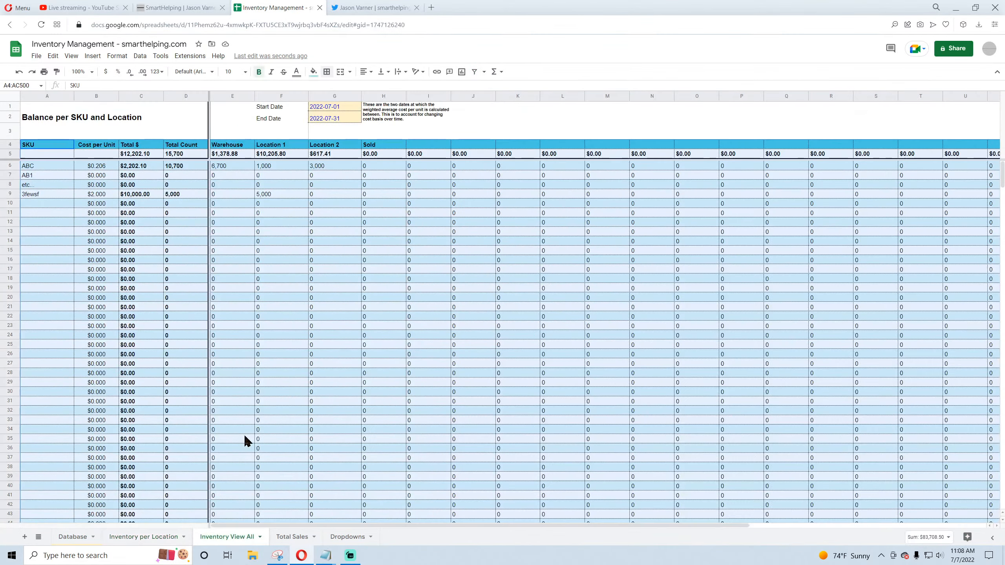
{"action": "left_click", "coordinate": [292, 538]}
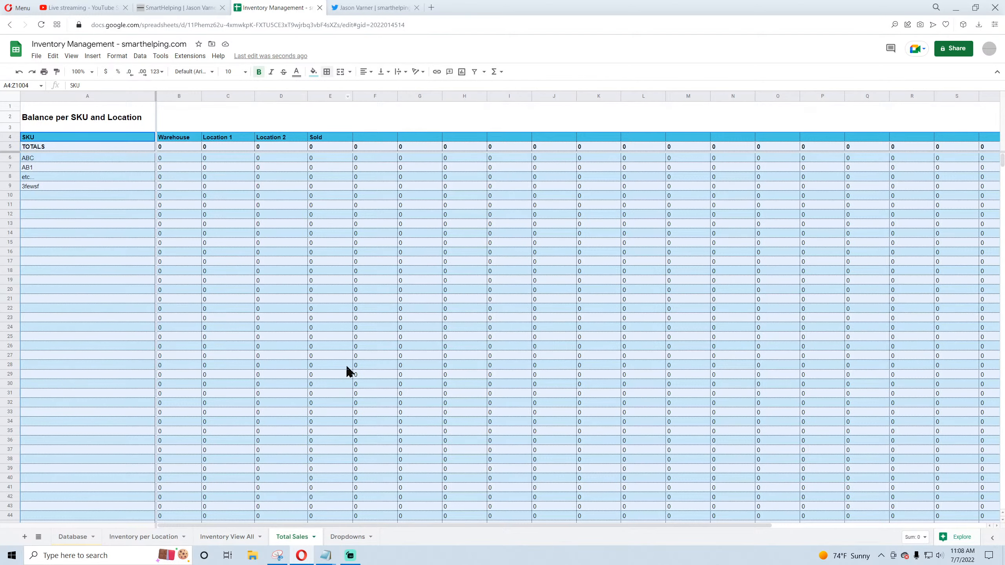
{"action": "left_click", "coordinate": [232, 541]}
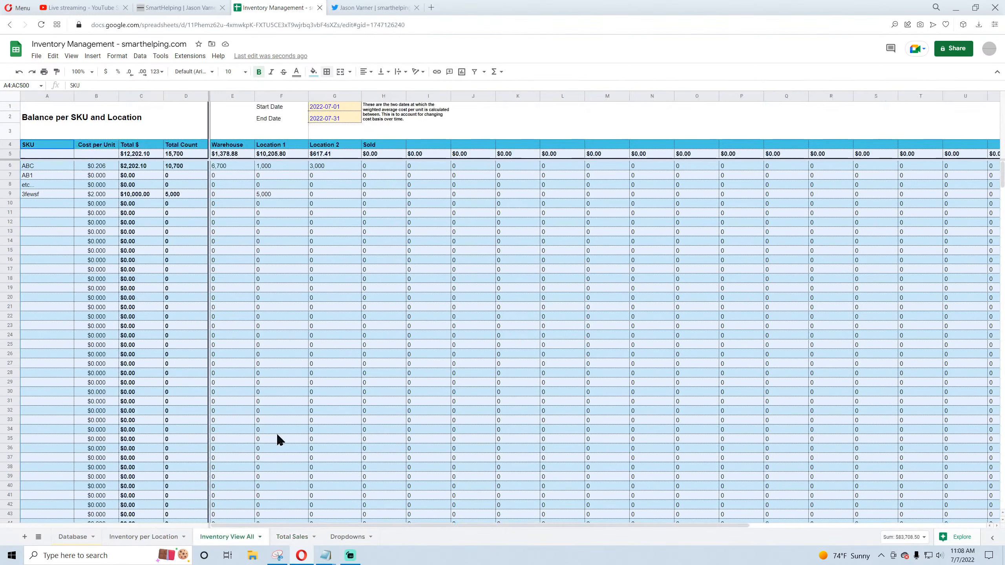
Step: Fill the date range cells E2:E3 in Inventory per Location with the same light cream colour
{"action": "left_click", "coordinate": [156, 540]}
{"action": "left_click_drag", "start_coordinate": [330, 115], "coordinate": [330, 126]}
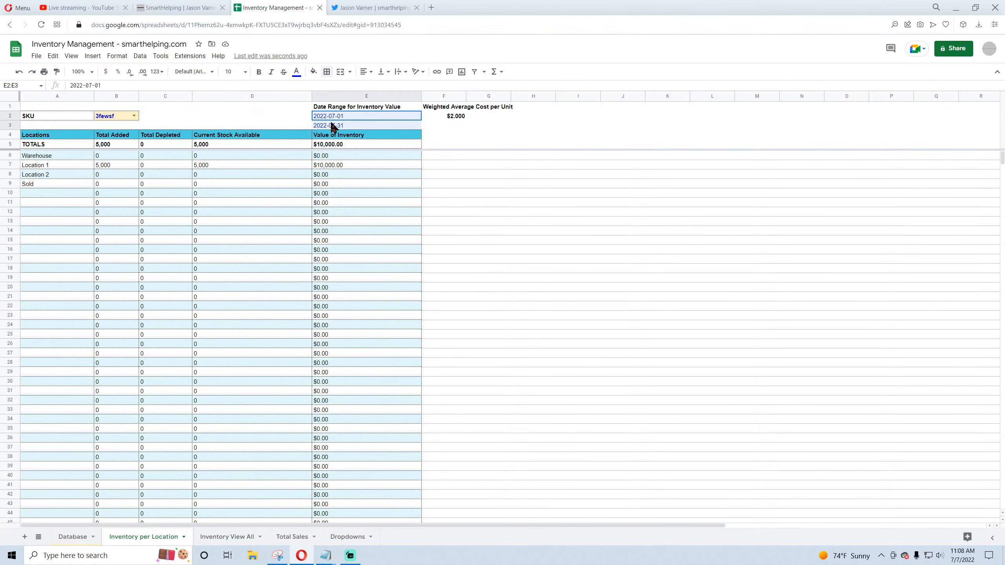
{"action": "left_click", "coordinate": [318, 77]}
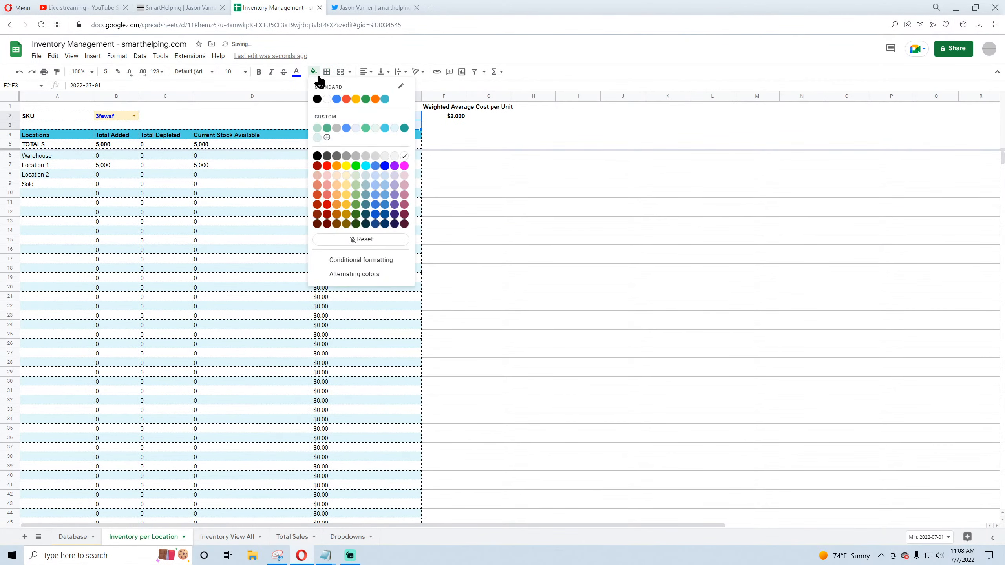
{"action": "left_click", "coordinate": [347, 176]}
{"action": "left_click", "coordinate": [594, 233]}
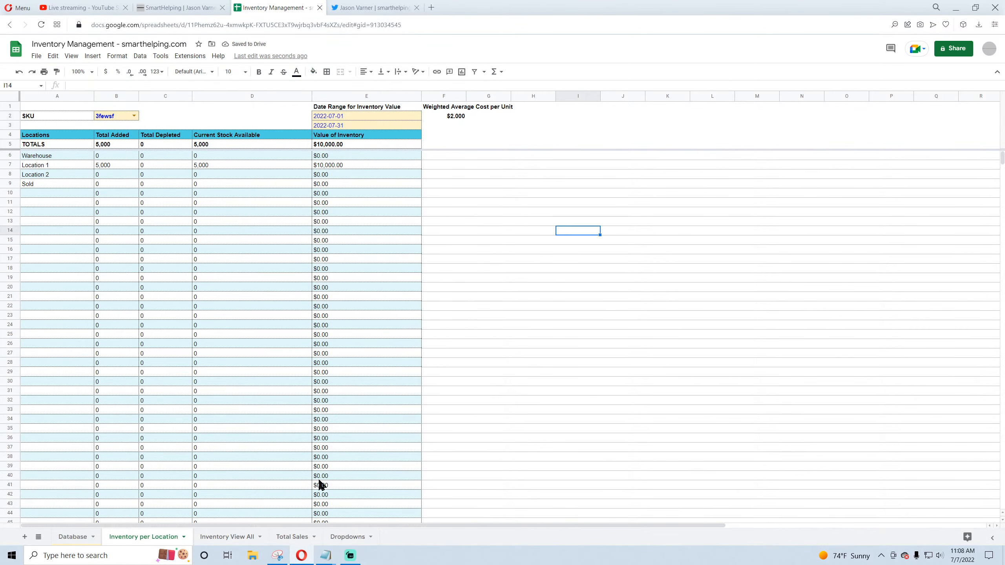
Step: Examine the unit count (location) column in Database and the Total Count column D in Inventory View All
{"action": "left_click", "coordinate": [219, 543]}
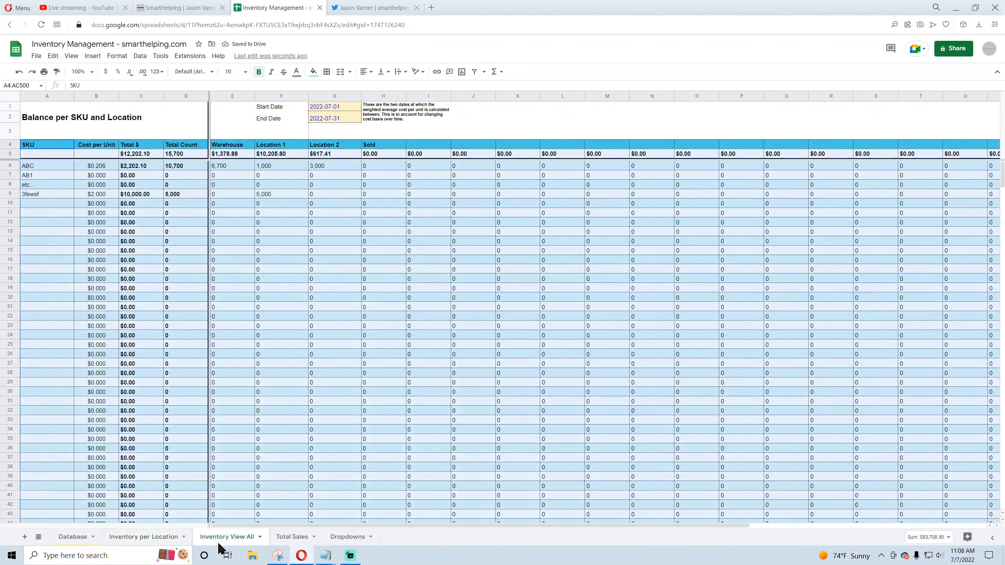
{"action": "left_click", "coordinate": [73, 543]}
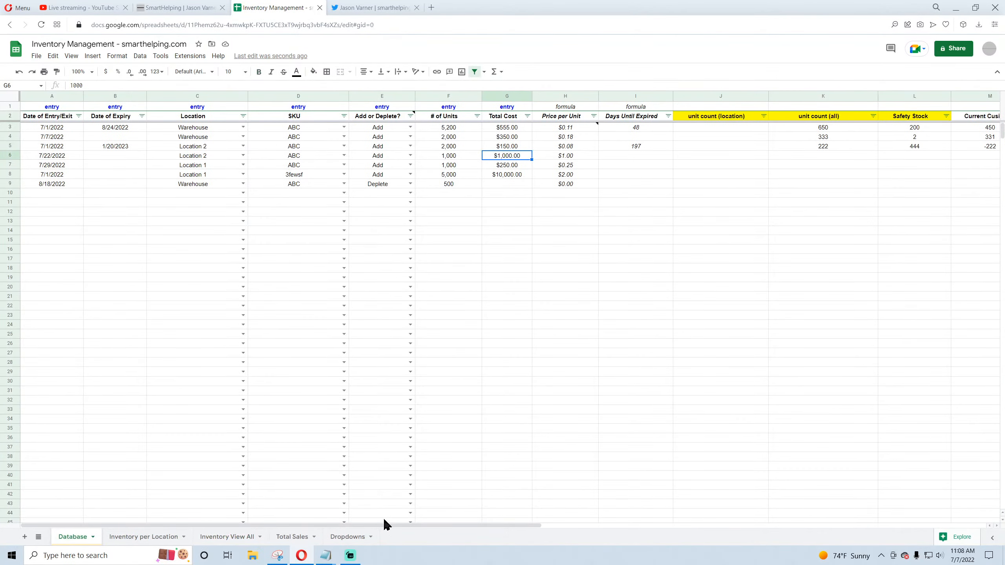
{"action": "left_click_drag", "start_coordinate": [383, 526], "coordinate": [538, 525]}
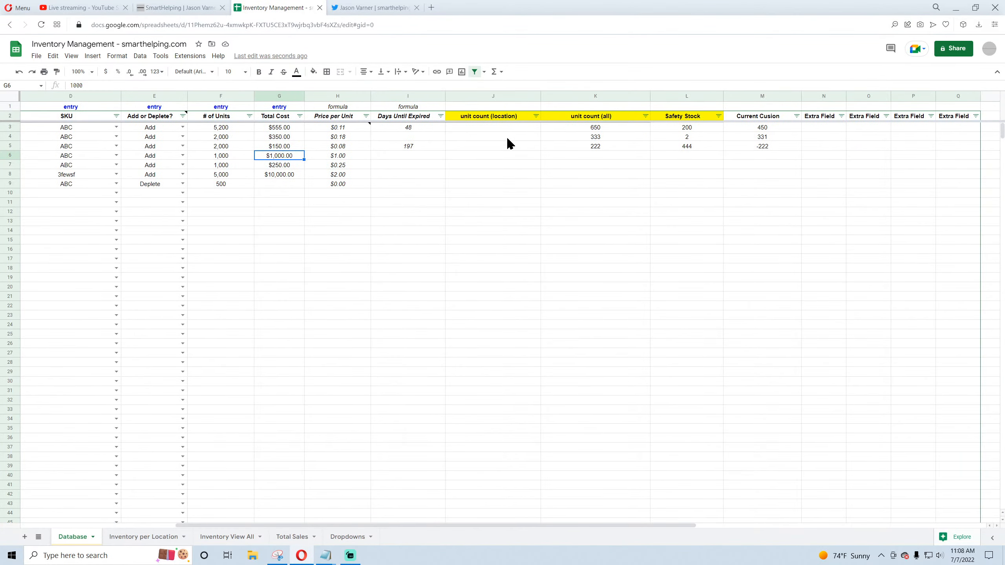
{"action": "left_click", "coordinate": [489, 128]}
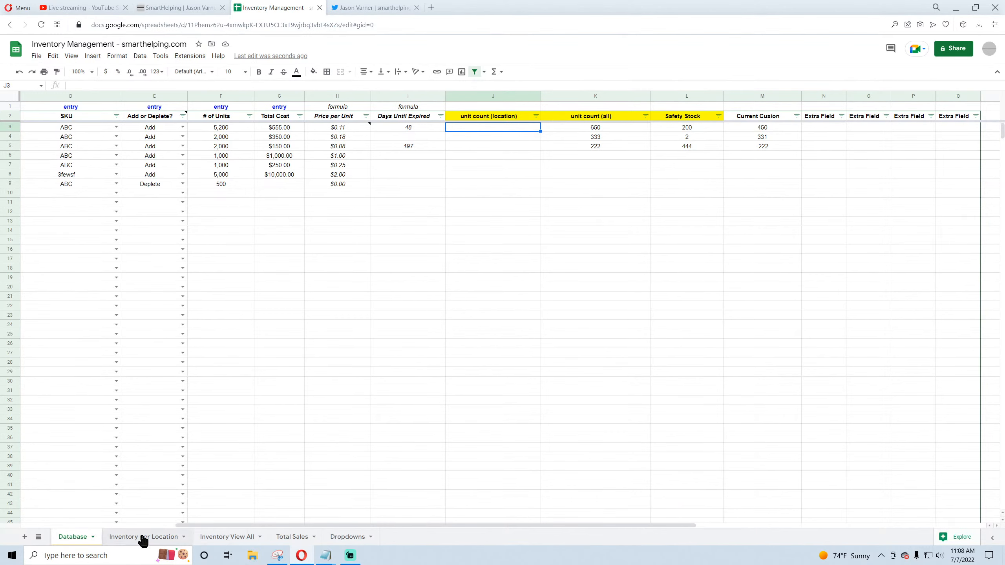
{"action": "left_click", "coordinate": [222, 538]}
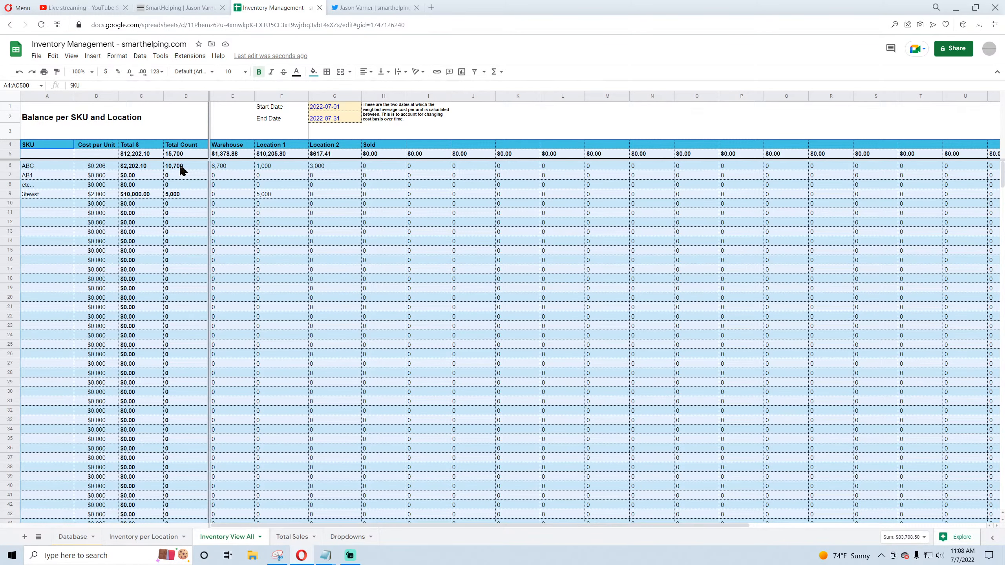
{"action": "left_click_drag", "start_coordinate": [181, 171], "coordinate": [175, 266]}
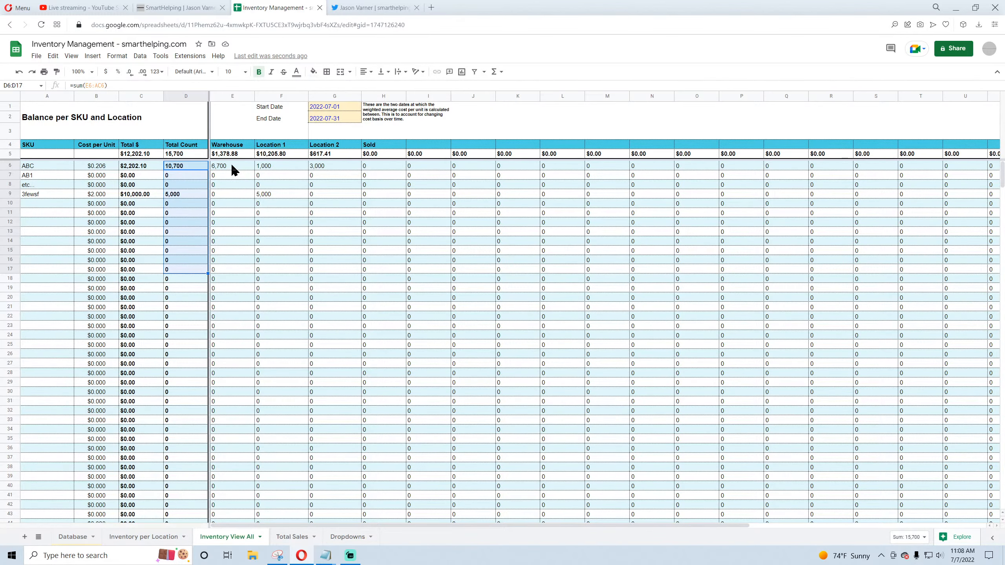
Step: Rename the header in E1 of the Dropdowns sheet to "Inventory Balance per Location"
{"action": "left_click", "coordinate": [290, 536]}
{"action": "left_click", "coordinate": [348, 537]}
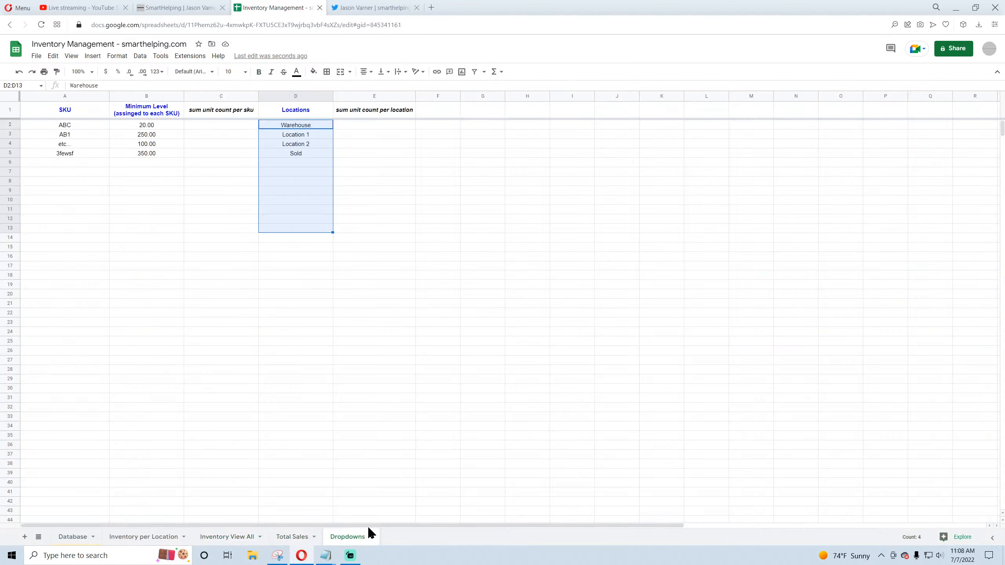
{"action": "left_click", "coordinate": [359, 110]}
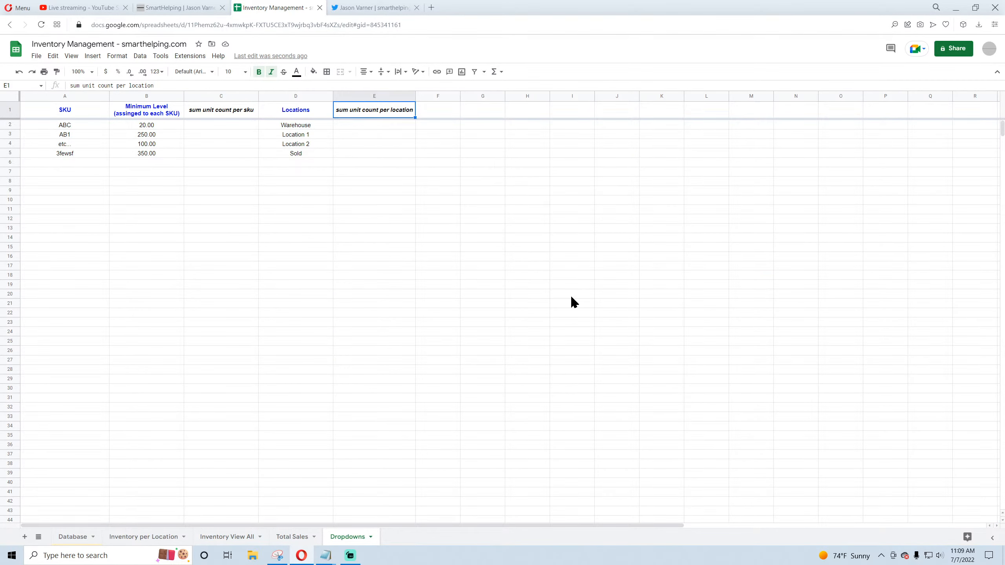
{"action": "type", "text": "u"}
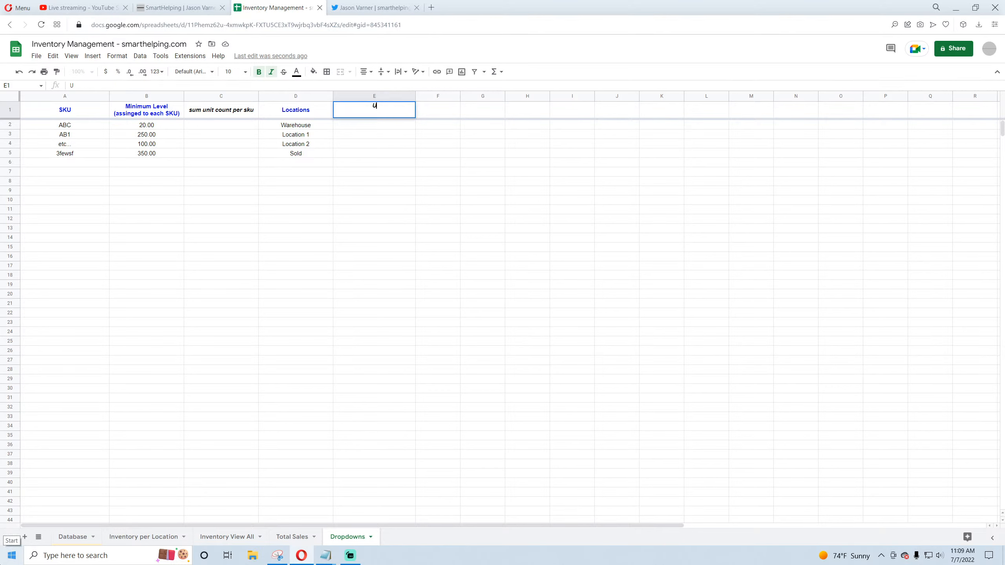
{"action": "type", "text": "Inventory Balance per Location"}
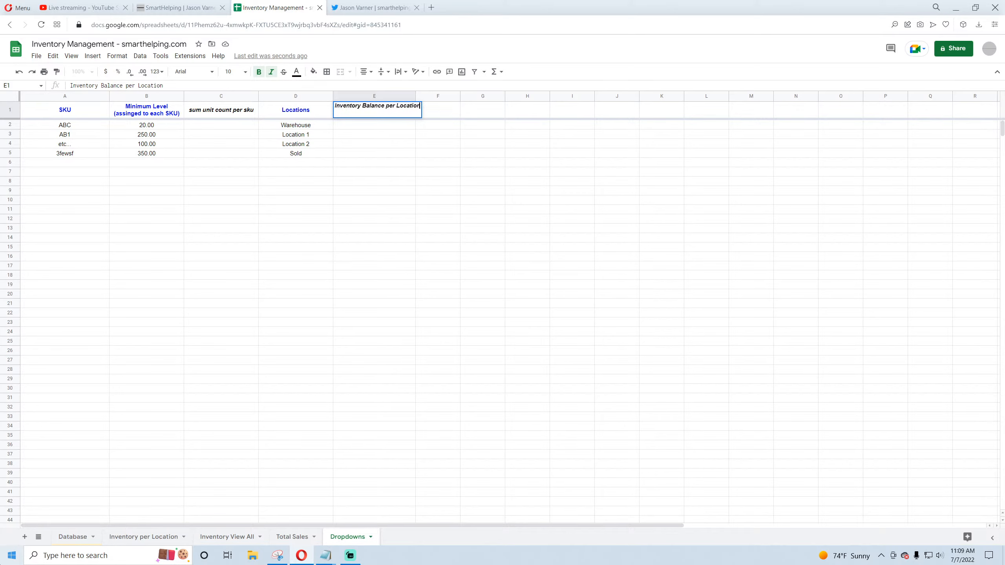
{"action": "key", "text": "Return"}
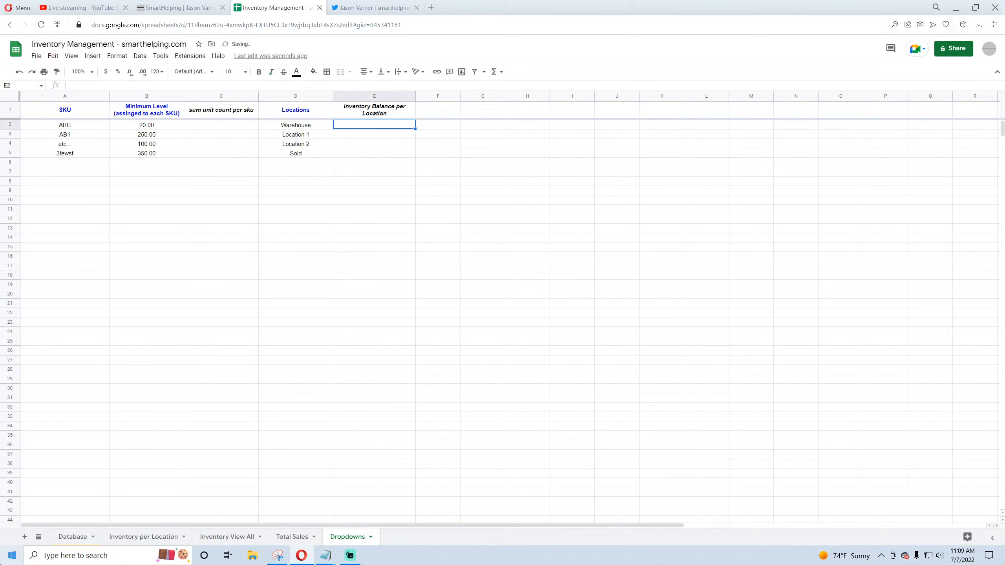
Step: Try an INDEX formula in Dropdowns E2 over 'Inventory View All'!A4:AC500, then undo it
{"action": "left_click", "coordinate": [71, 537]}
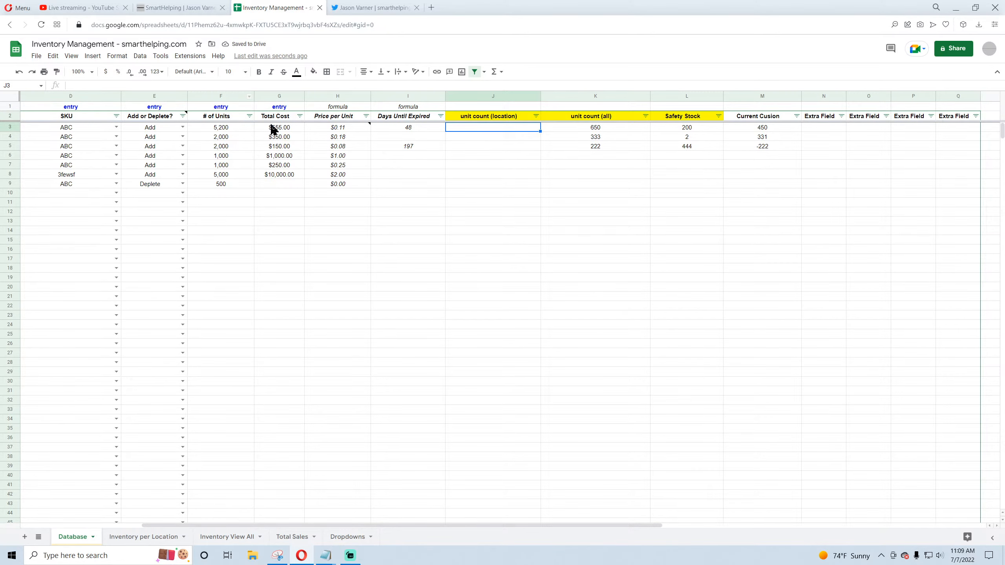
{"action": "left_click", "coordinate": [351, 538]}
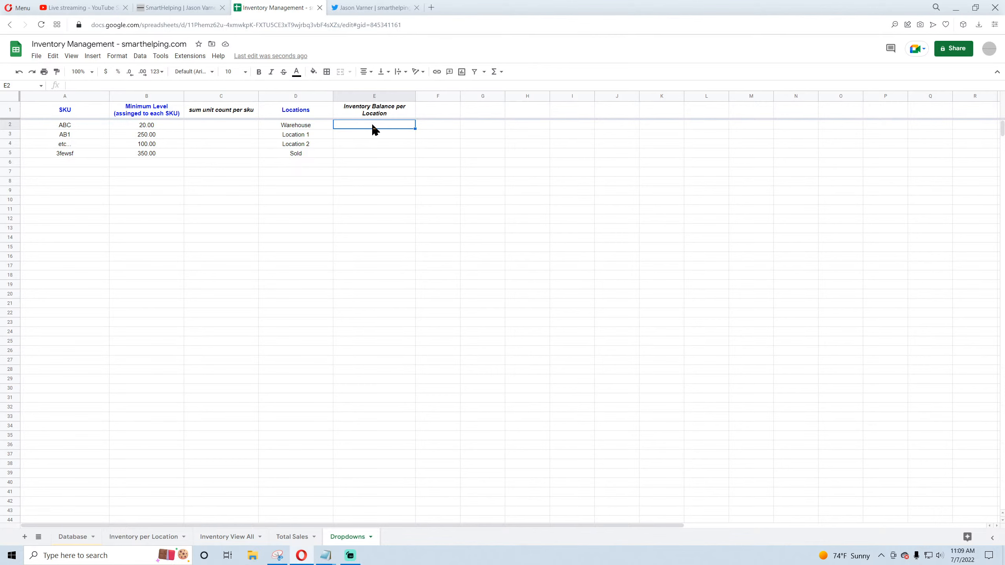
{"action": "type", "text": "=ind"}
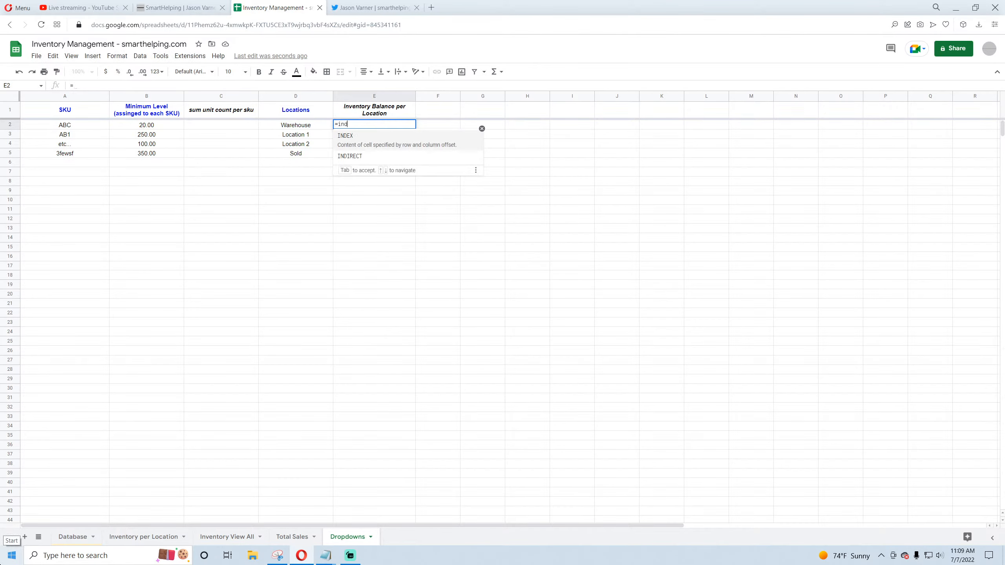
{"action": "type", "text": "ex("}
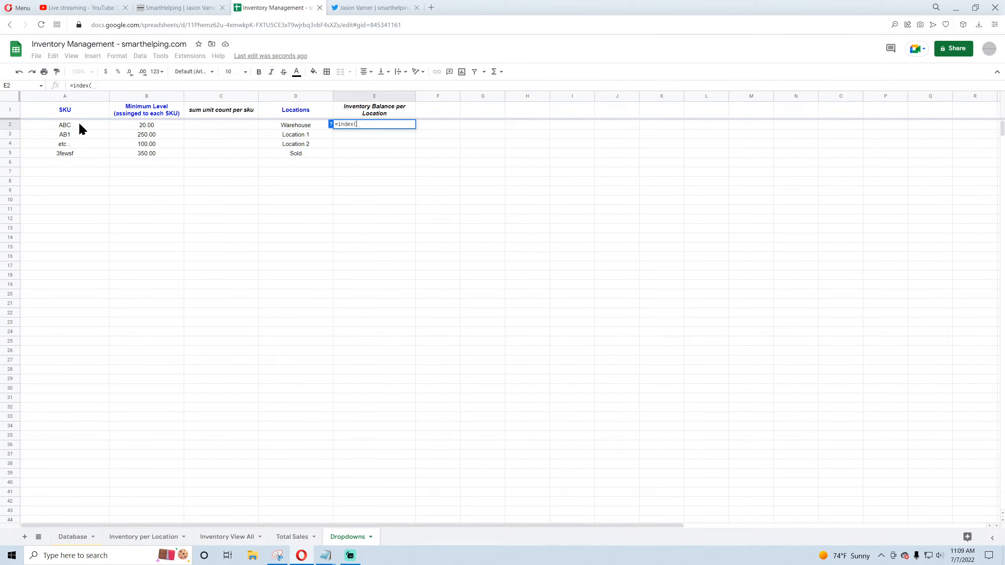
{"action": "left_click", "coordinate": [238, 537]}
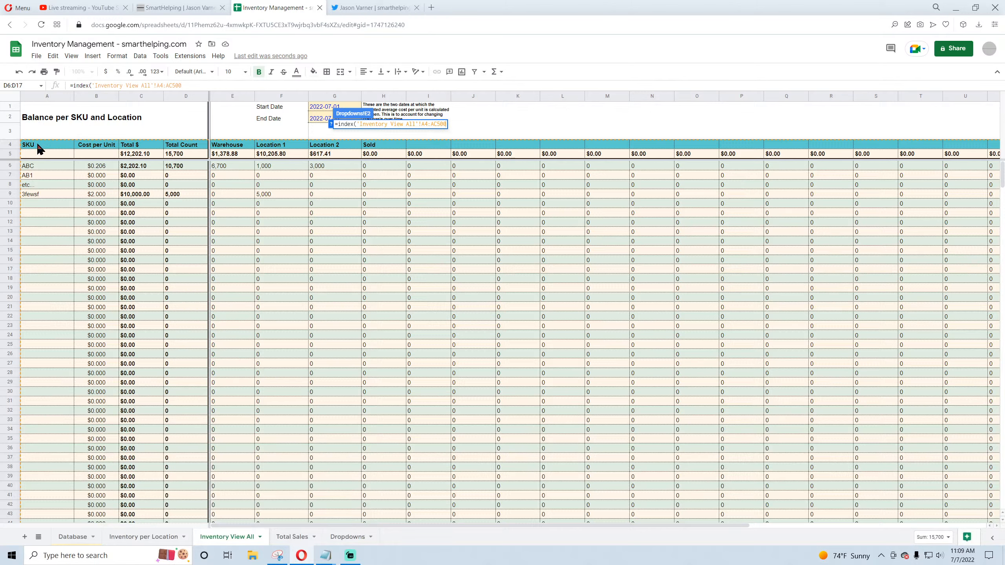
{"action": "key", "text": "Return"}
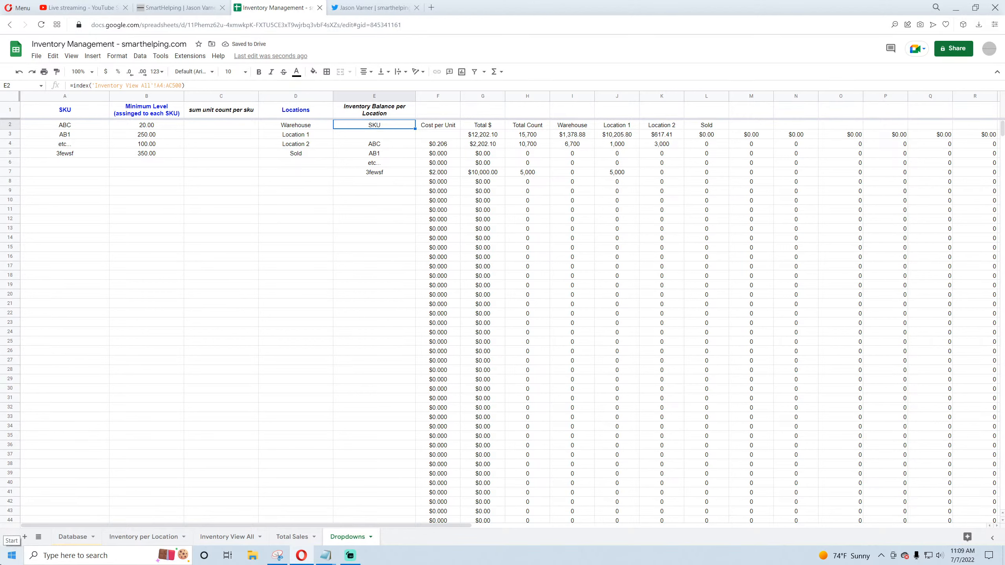
{"action": "left_click", "coordinate": [375, 247]}
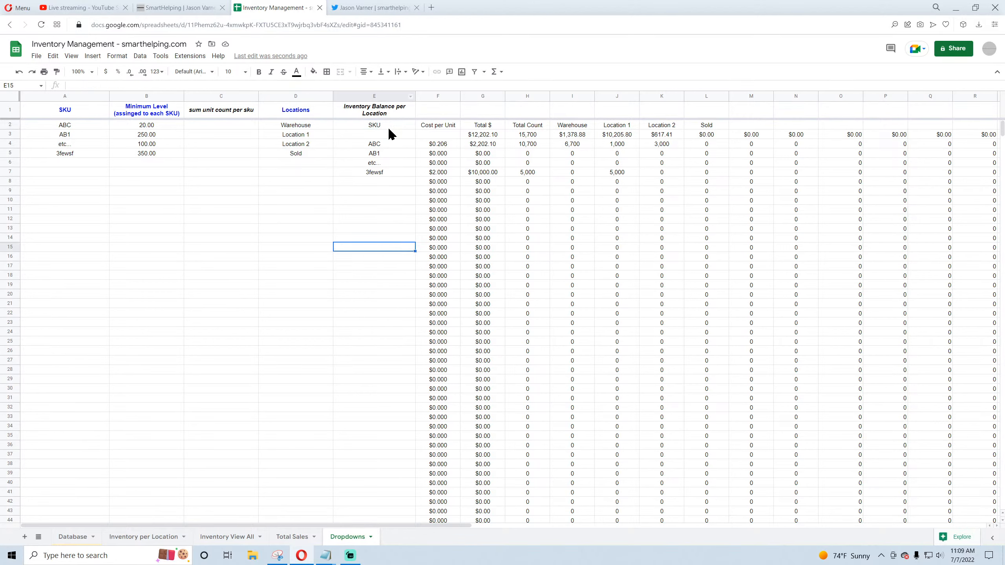
{"action": "left_click", "coordinate": [19, 71]}
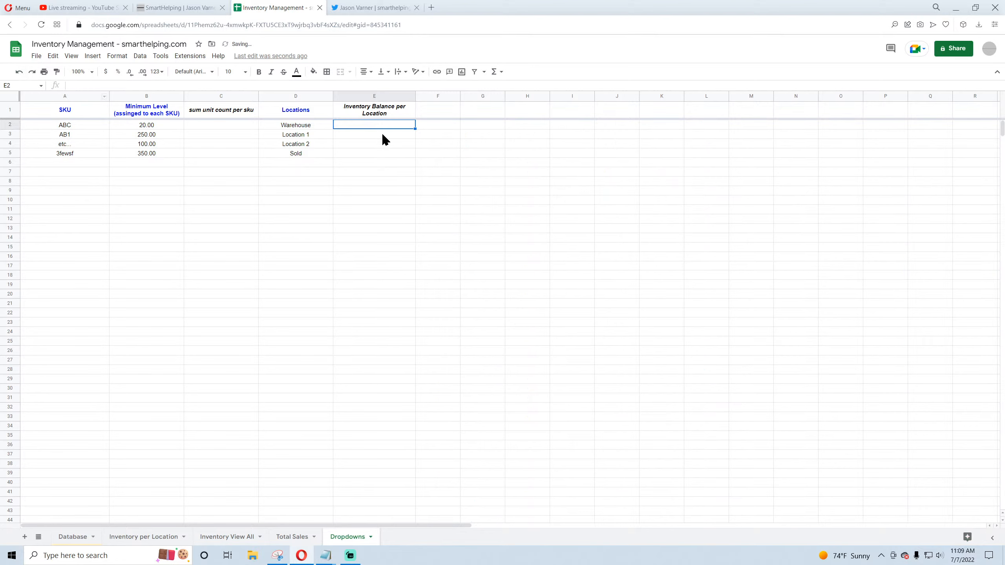
Step: Begin an INDEX formula in Dropdowns E2 with 'Inventory View All'!A4:L24 as its reference range
{"action": "type", "text": "=index("}
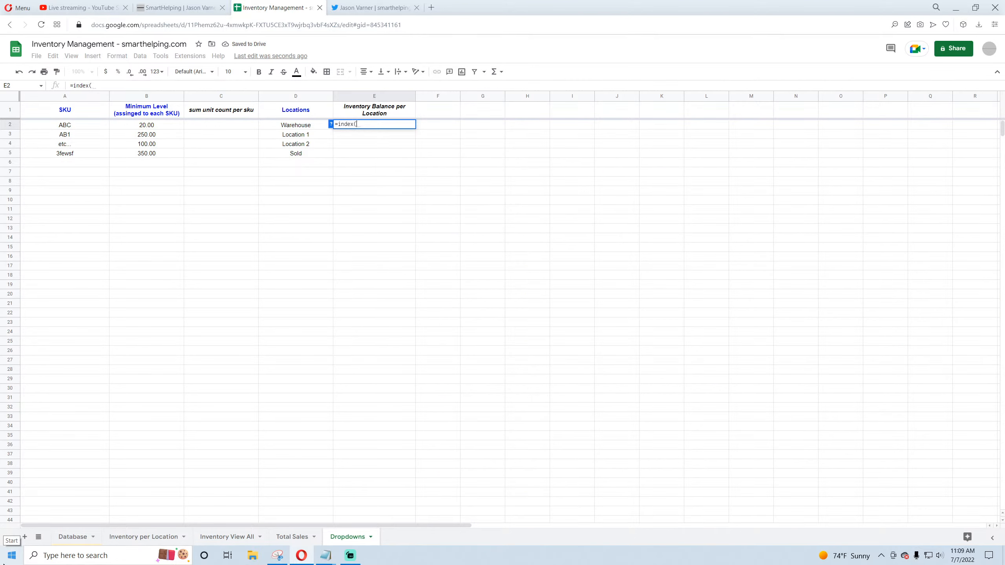
{"action": "key", "text": "Return"}
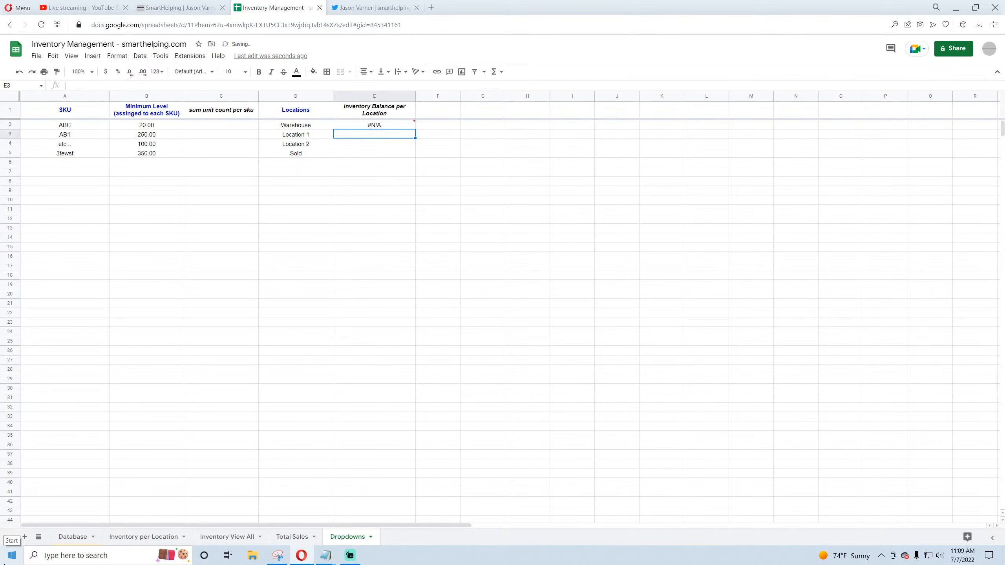
{"action": "left_click", "coordinate": [390, 124]}
{"action": "key", "text": "Return"}
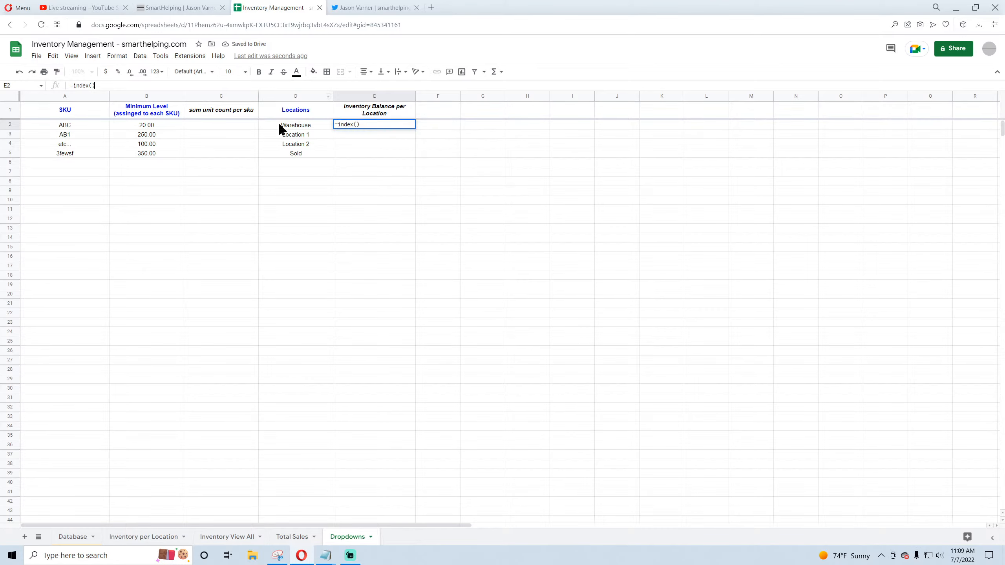
{"action": "left_click", "coordinate": [233, 537]}
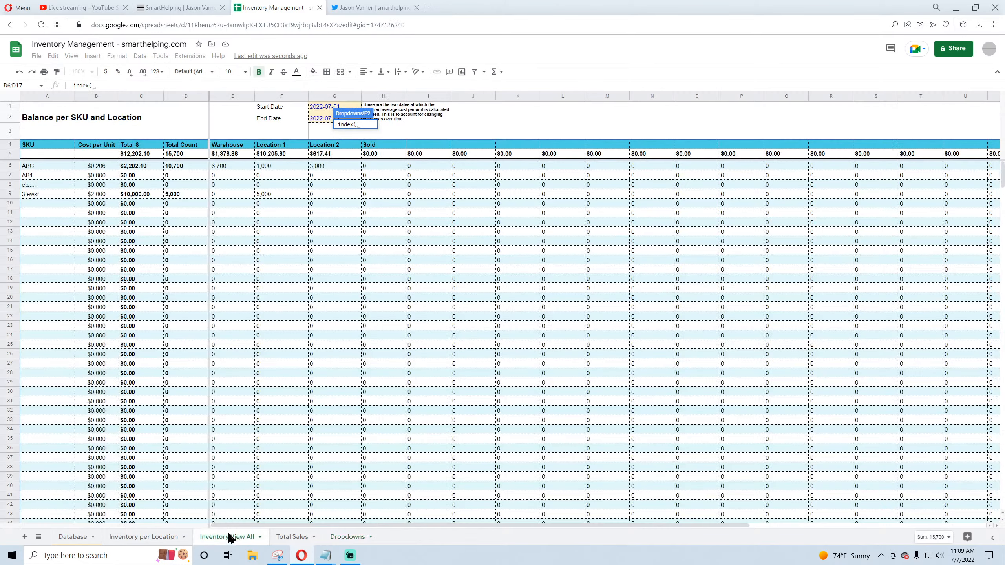
{"action": "left_click", "coordinate": [34, 148]}
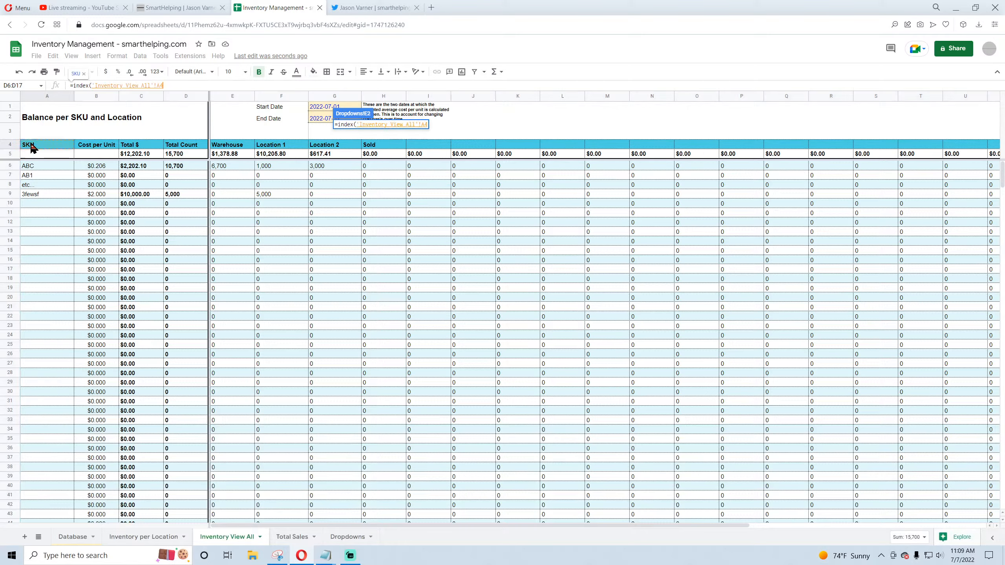
{"action": "left_click_drag", "start_coordinate": [34, 147], "coordinate": [549, 336]}
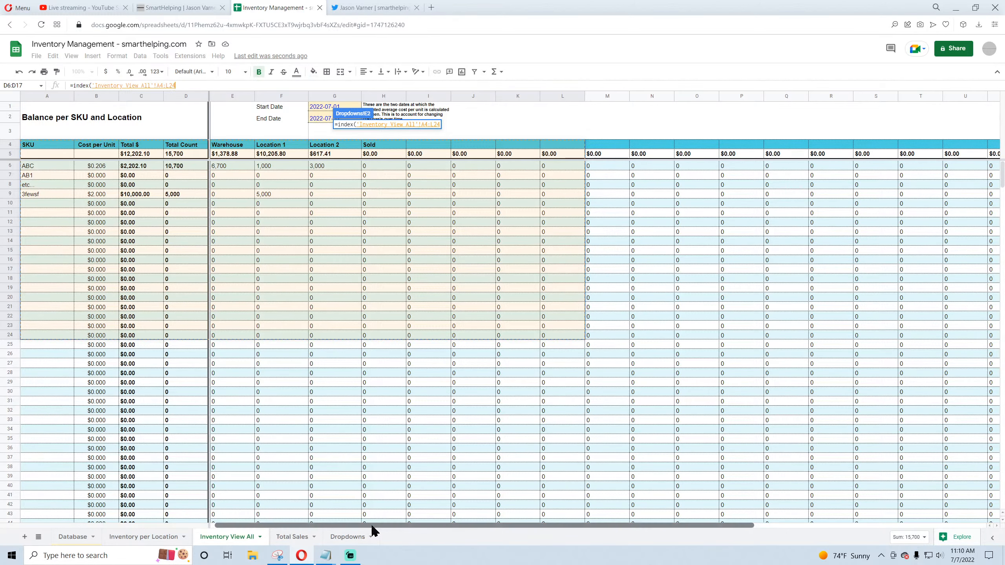
{"action": "mouse_move", "coordinate": [370, 526]}
{"action": "left_mouse_down"}
{"action": "mouse_move", "coordinate": [647, 534]}
{"action": "mouse_move", "coordinate": [375, 532]}
{"action": "left_mouse_up"}
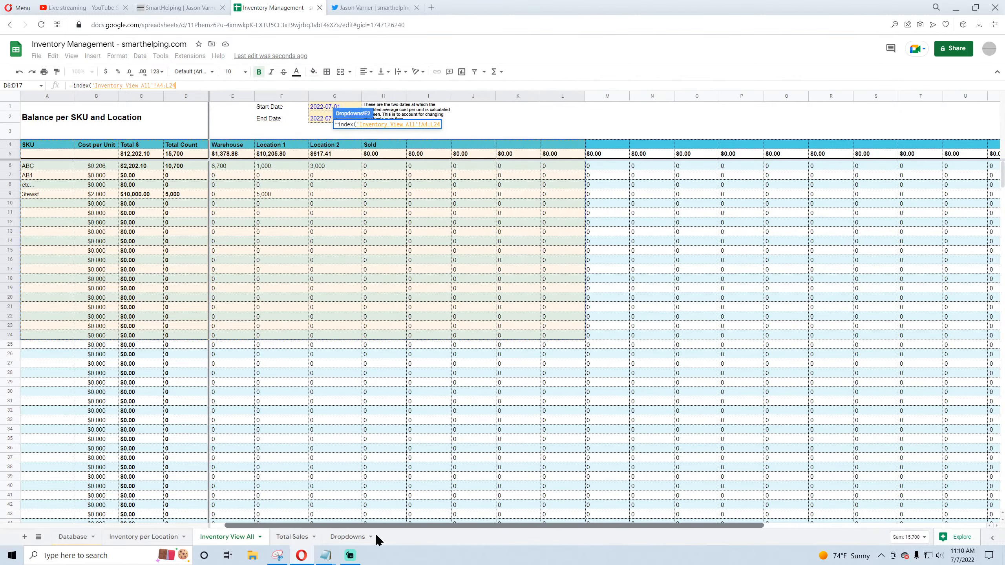
Step: Extend the INDEX reference range in the formula to 'Inventory View All'!A4:AC500
{"action": "left_click", "coordinate": [168, 85]}
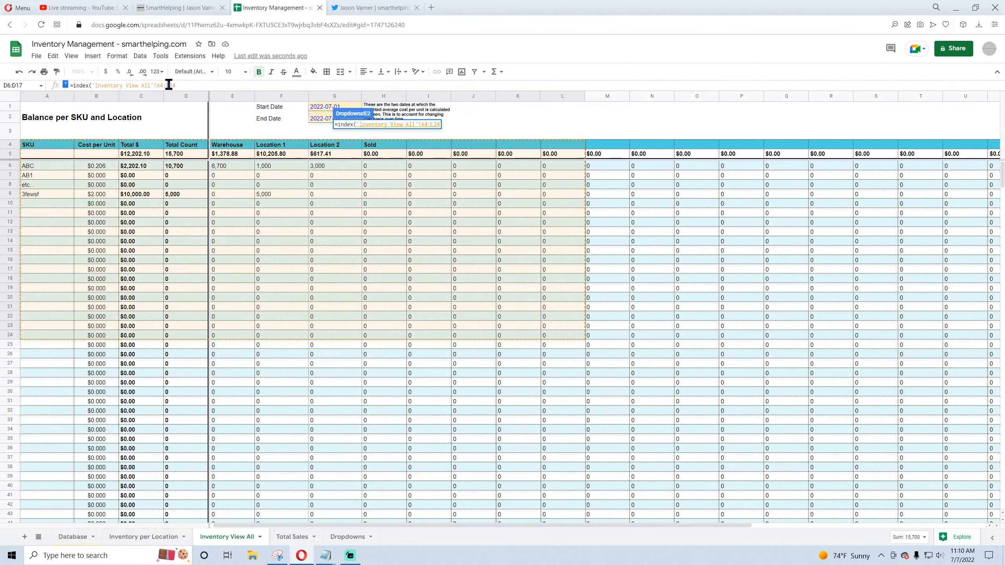
{"action": "type", "text": "ac"}
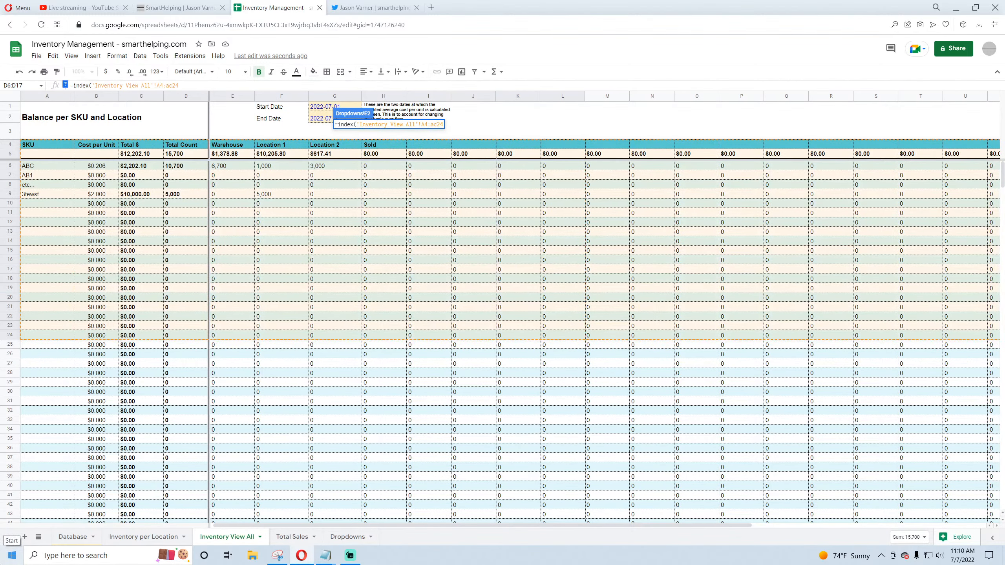
{"action": "scroll", "coordinate": [216, 389], "scroll_direction": "down", "scroll_amount": 15}
{"action": "scroll", "coordinate": [222, 394], "scroll_direction": "down", "scroll_amount": 20}
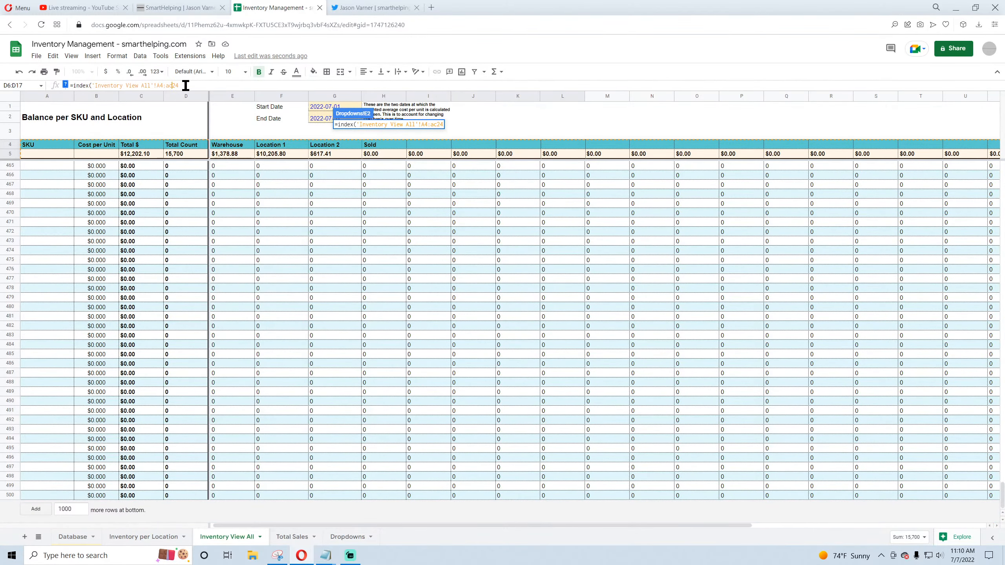
{"action": "key", "text": "Delete"}
{"action": "key", "text": "Delete"}
{"action": "type", "text": "500"}
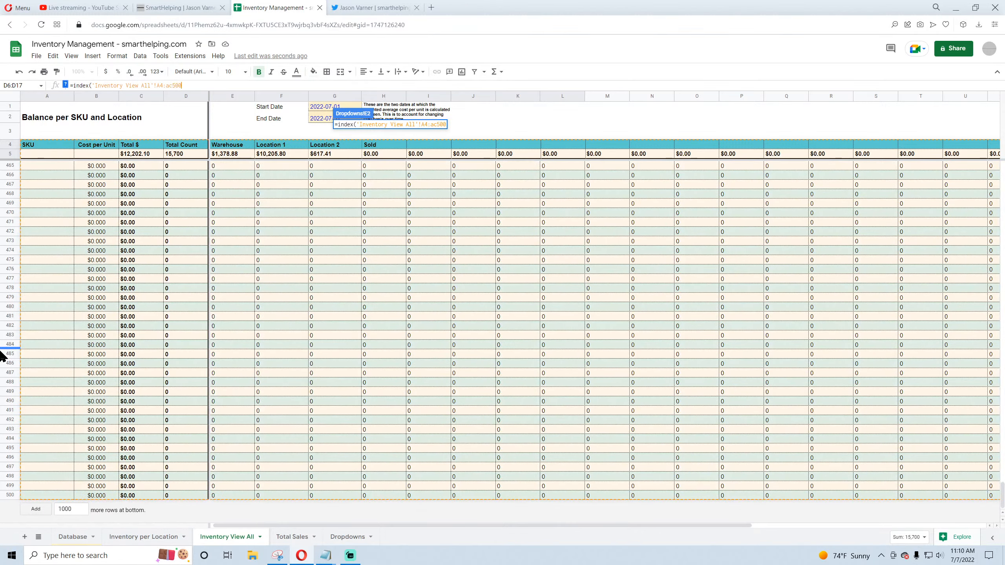
Step: Add a MATCH function as the INDEX row argument, with the first SKU cell A2 in Dropdowns as its search key
{"action": "type", "text": ","}
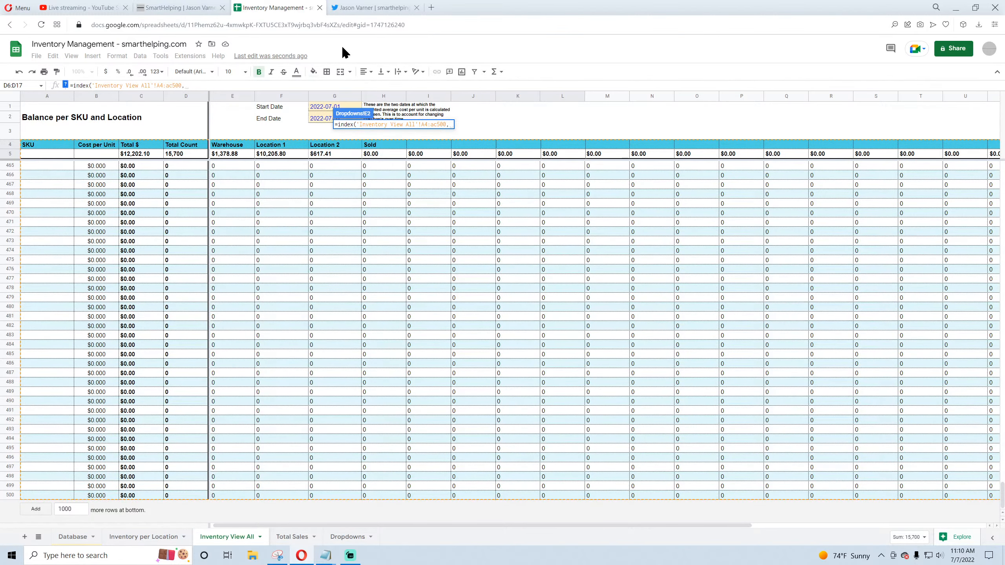
{"action": "left_click", "coordinate": [65, 85]}
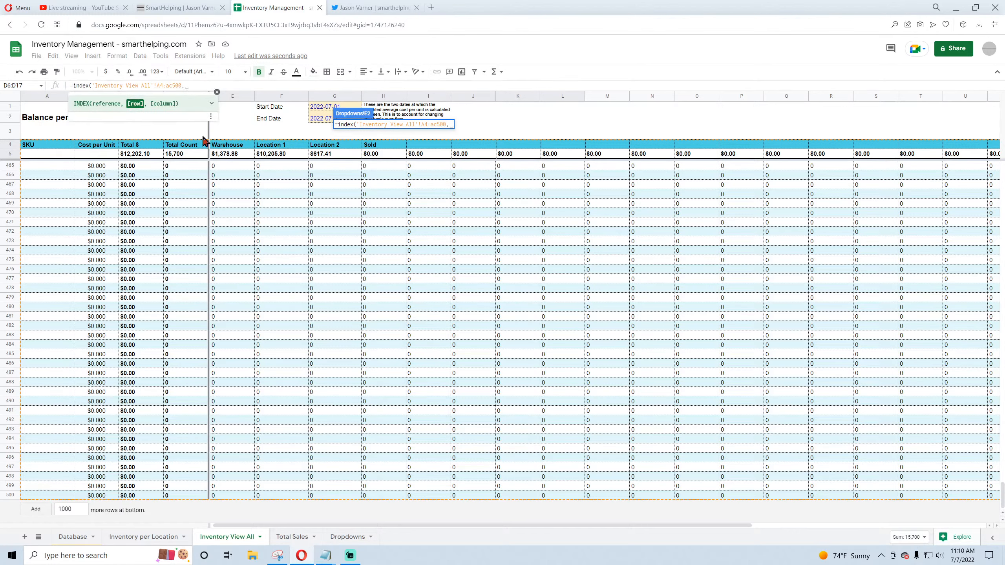
{"action": "type", "text": "match"}
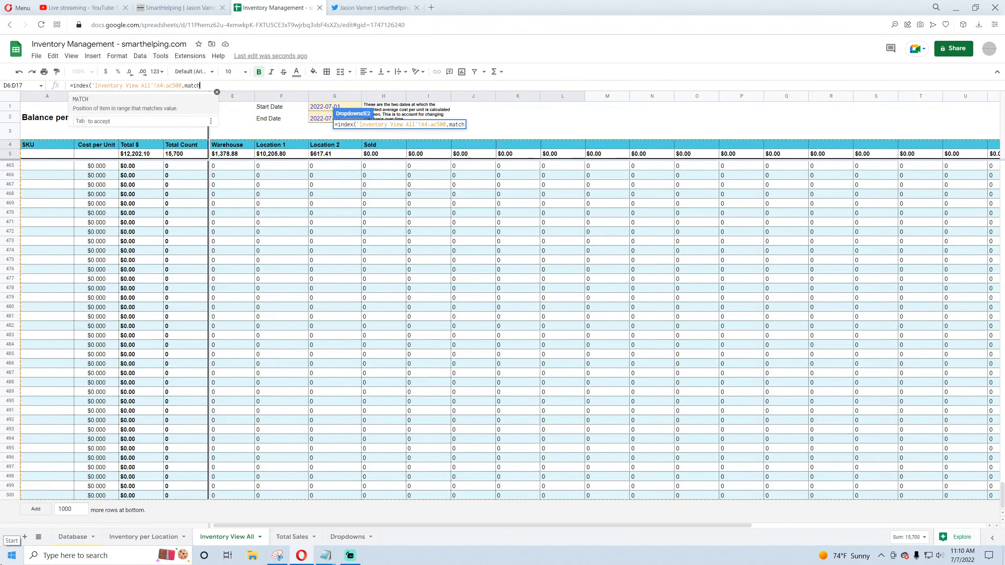
{"action": "type", "text": "("}
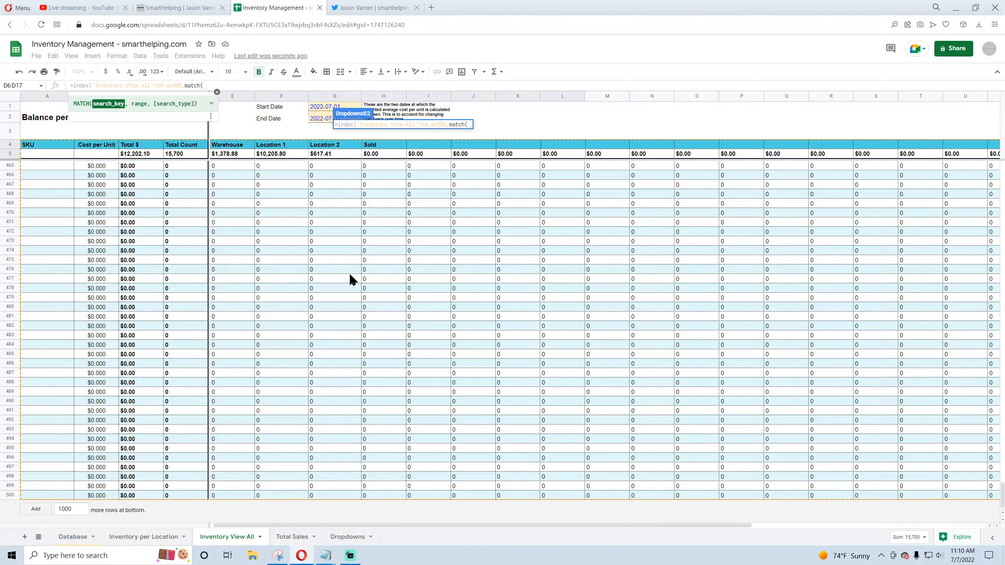
{"action": "scroll", "coordinate": [81, 272], "scroll_direction": "up", "scroll_amount": 20}
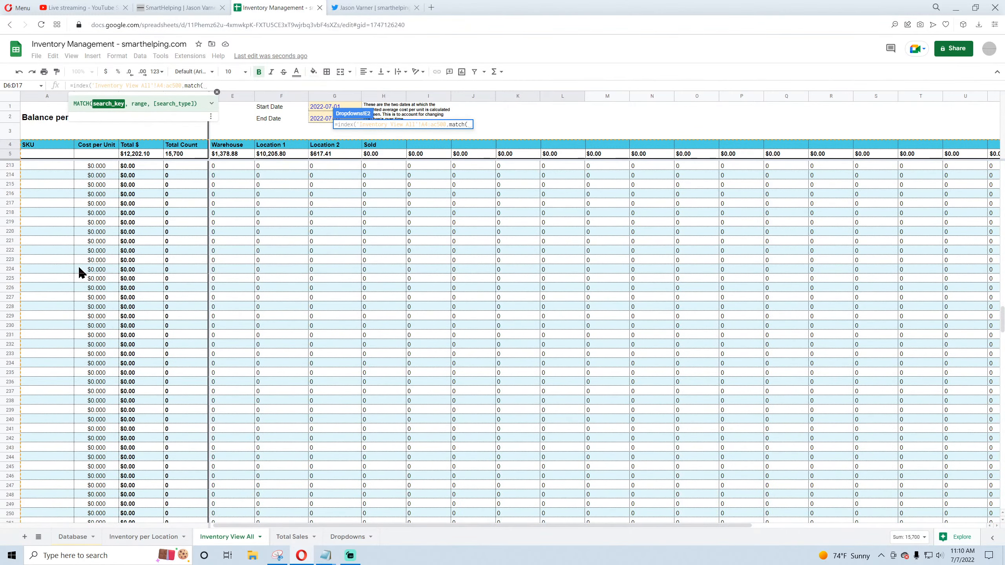
{"action": "left_click", "coordinate": [347, 536]}
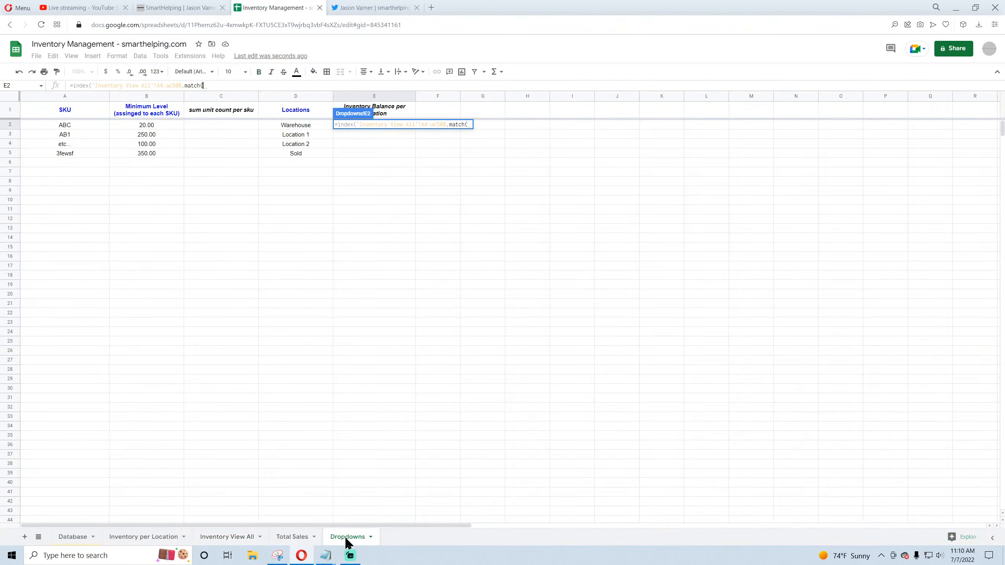
{"action": "left_click", "coordinate": [78, 126]}
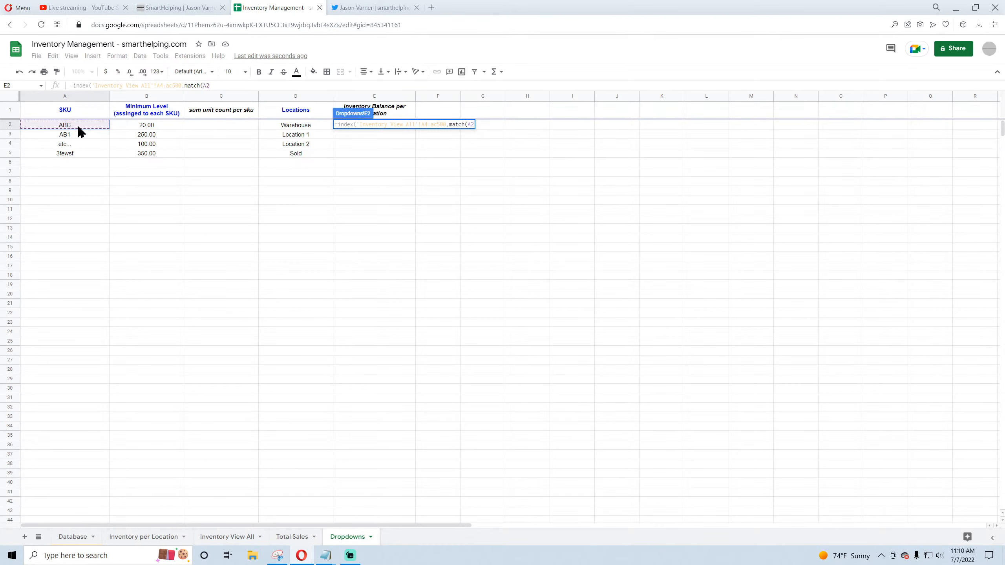
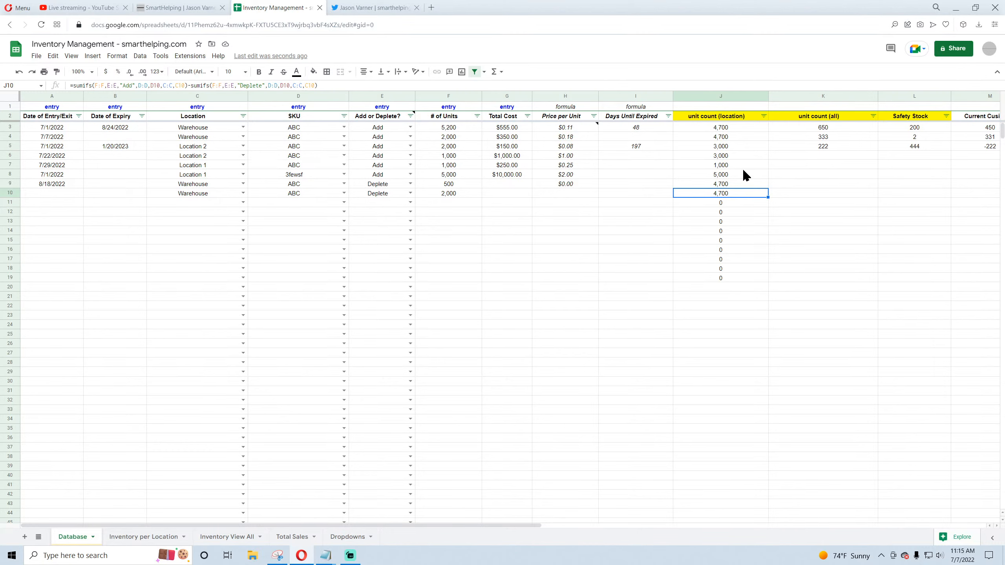
Step: Examine the unit count (location) formulas in Database column J against each row's location and SKU
{"action": "left_click", "coordinate": [726, 127]}
{"action": "left_click", "coordinate": [729, 136]}
{"action": "left_click", "coordinate": [729, 129]}
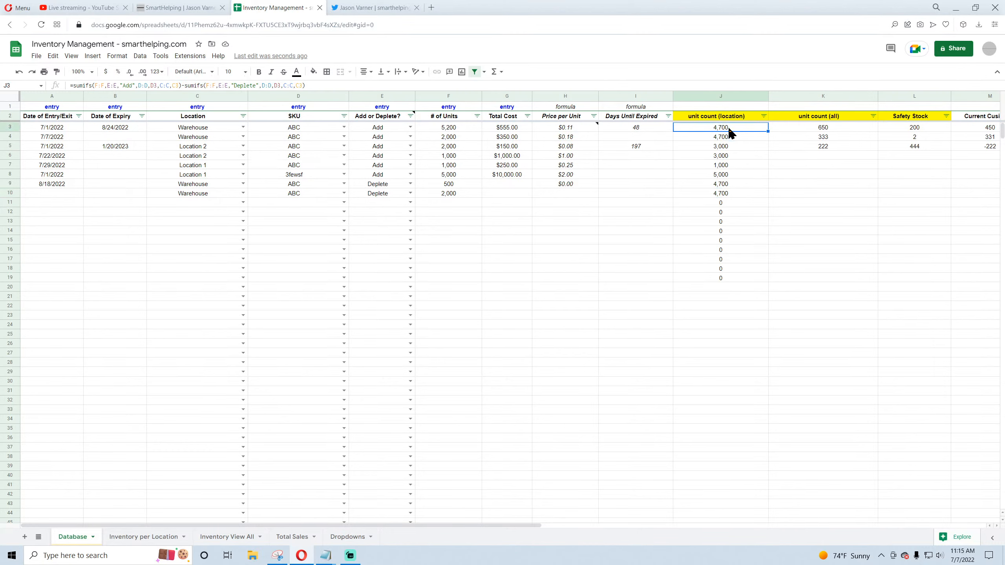
{"action": "left_click", "coordinate": [730, 138]}
{"action": "left_click", "coordinate": [199, 139]}
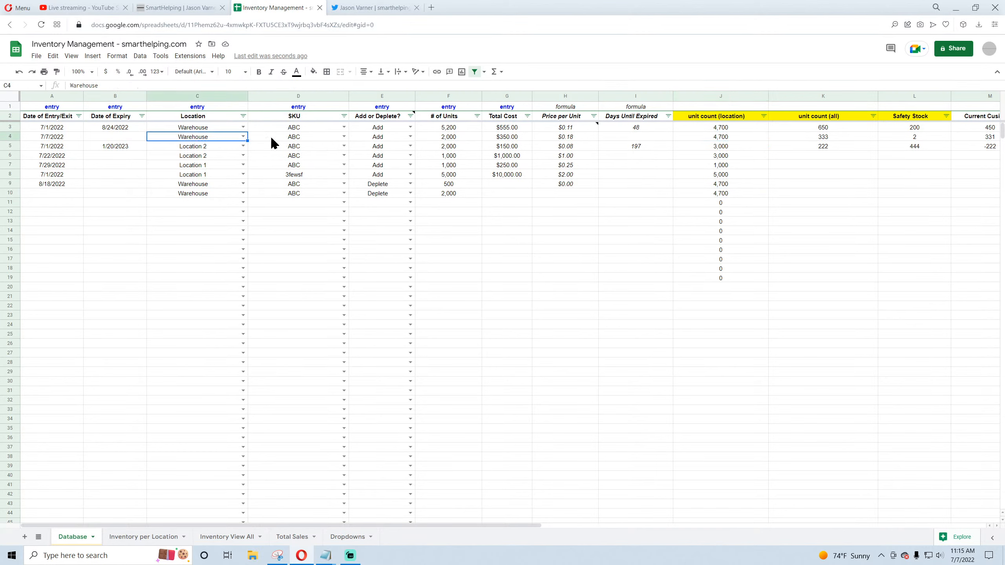
{"action": "left_click", "coordinate": [259, 138]}
{"action": "left_click", "coordinate": [192, 139]}
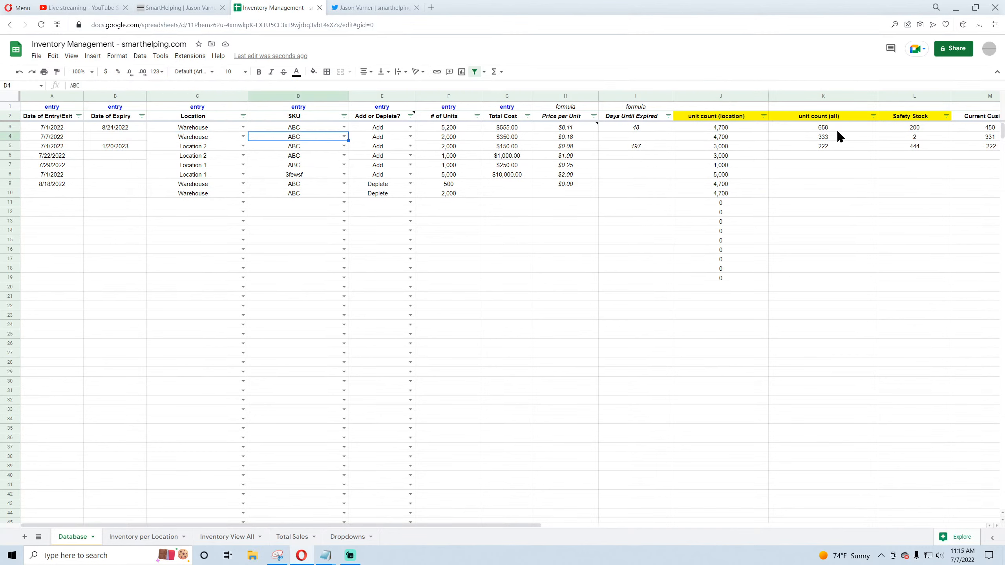
{"action": "left_click", "coordinate": [719, 129]}
{"action": "left_click", "coordinate": [722, 137]}
{"action": "left_click", "coordinate": [719, 167]}
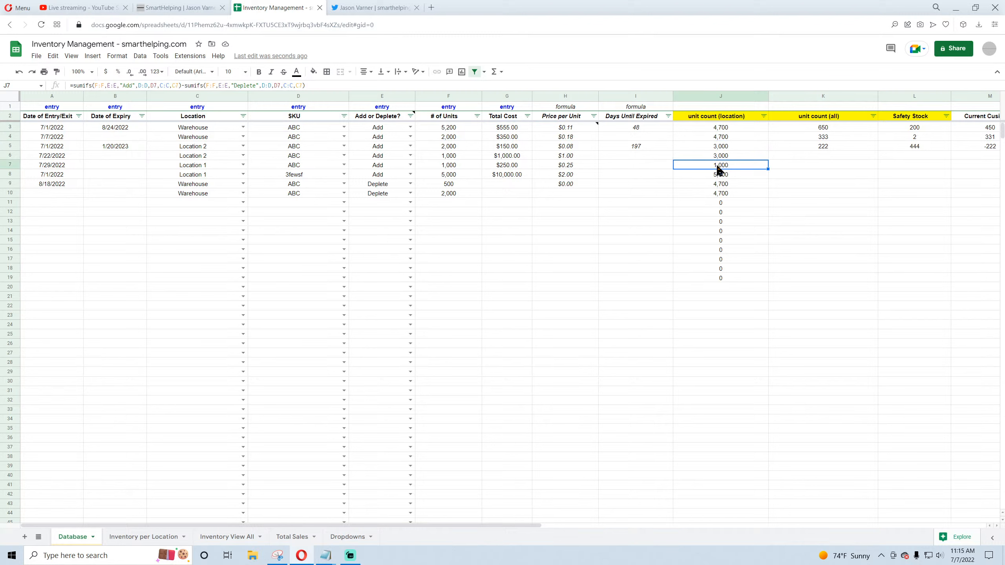
{"action": "left_click", "coordinate": [720, 211]}
{"action": "left_click", "coordinate": [741, 196]}
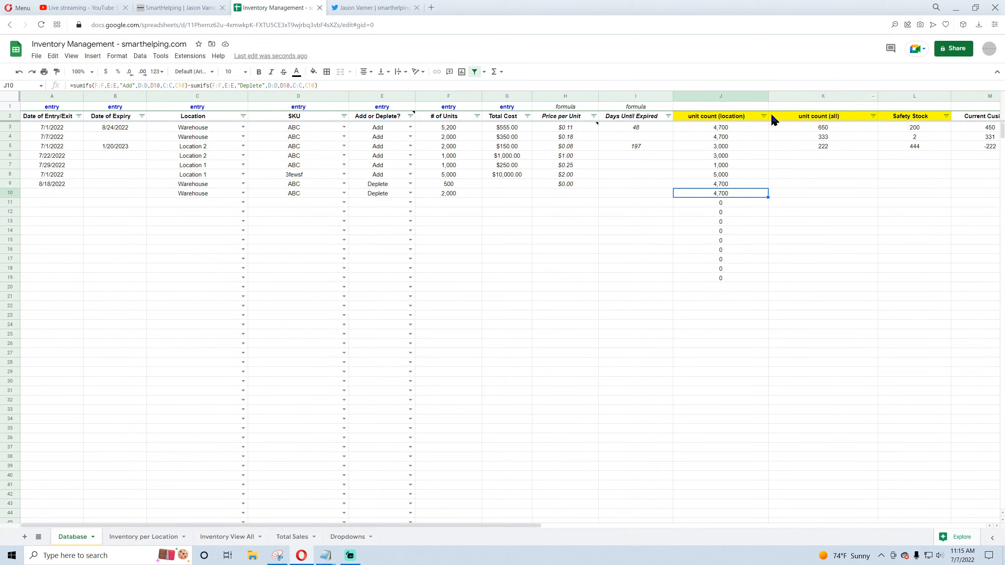
Step: Fill the unit count (location) formula in Database down from J19 to J31
{"action": "left_click", "coordinate": [739, 128]}
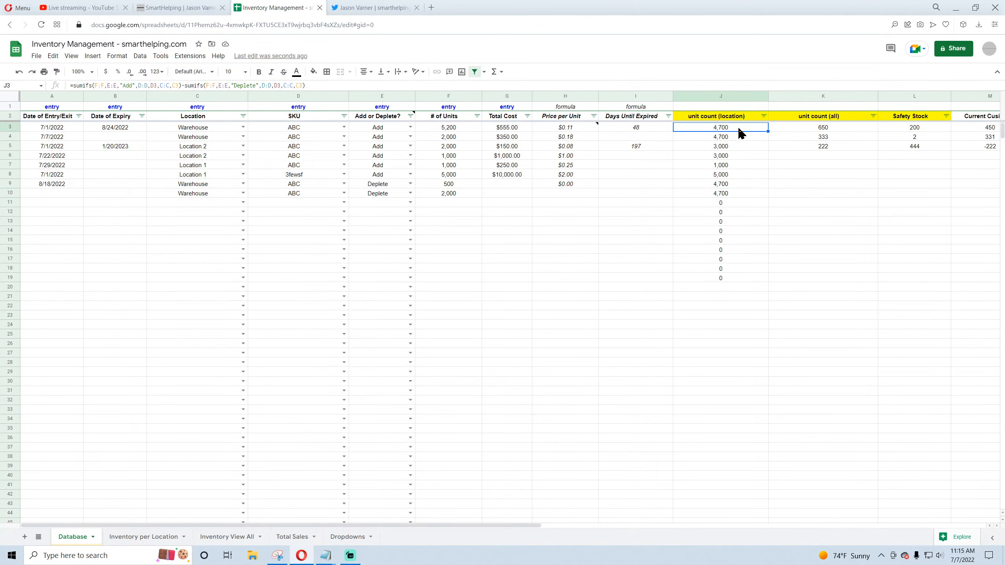
{"action": "left_click", "coordinate": [743, 279]}
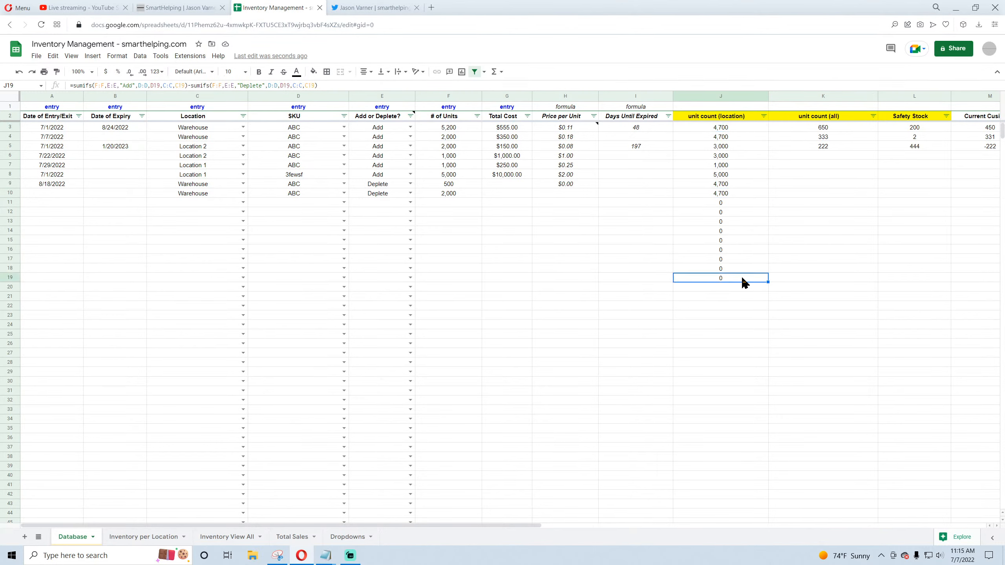
{"action": "left_click_drag", "start_coordinate": [768, 281], "coordinate": [766, 394]}
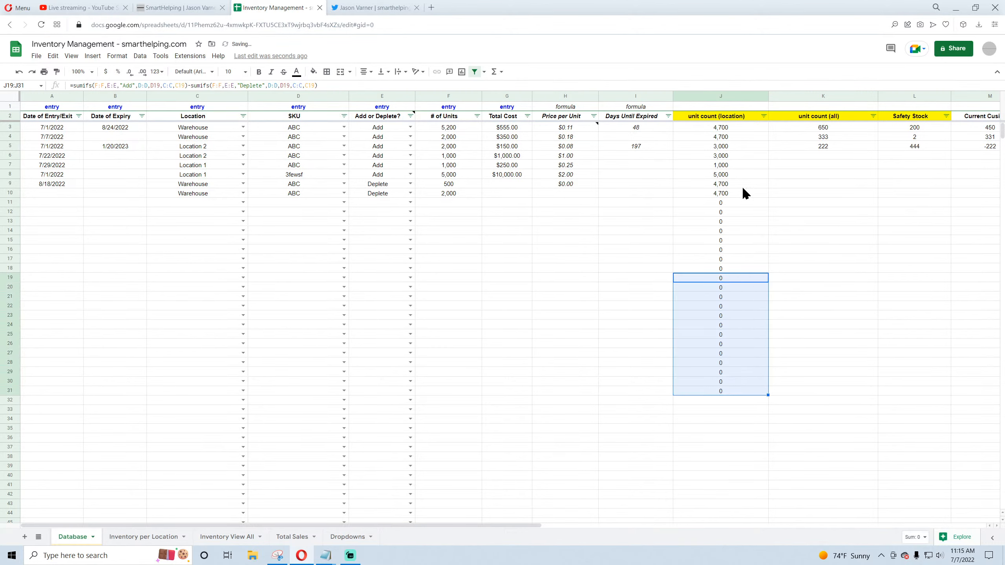
{"action": "left_click", "coordinate": [730, 130]}
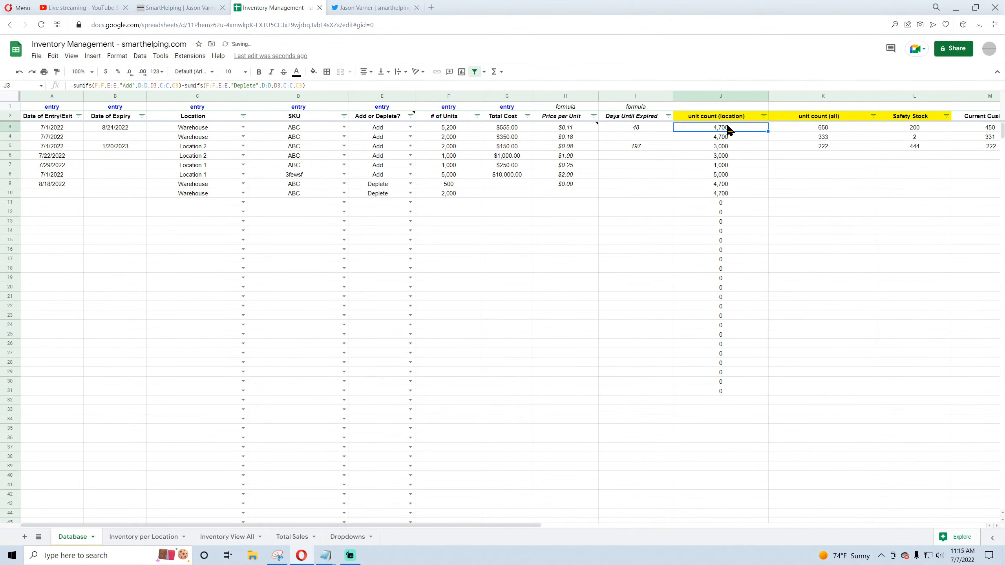
Step: Set the SKU in Inventory per Location to ABC and check the current stock available at each location
{"action": "left_click", "coordinate": [155, 538]}
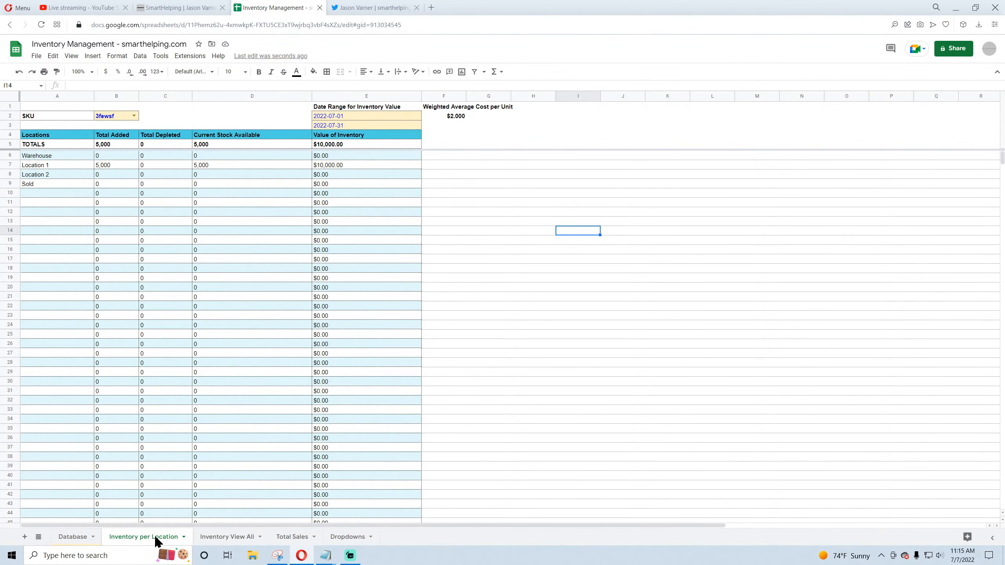
{"action": "left_click", "coordinate": [134, 115]}
{"action": "left_click", "coordinate": [113, 128]}
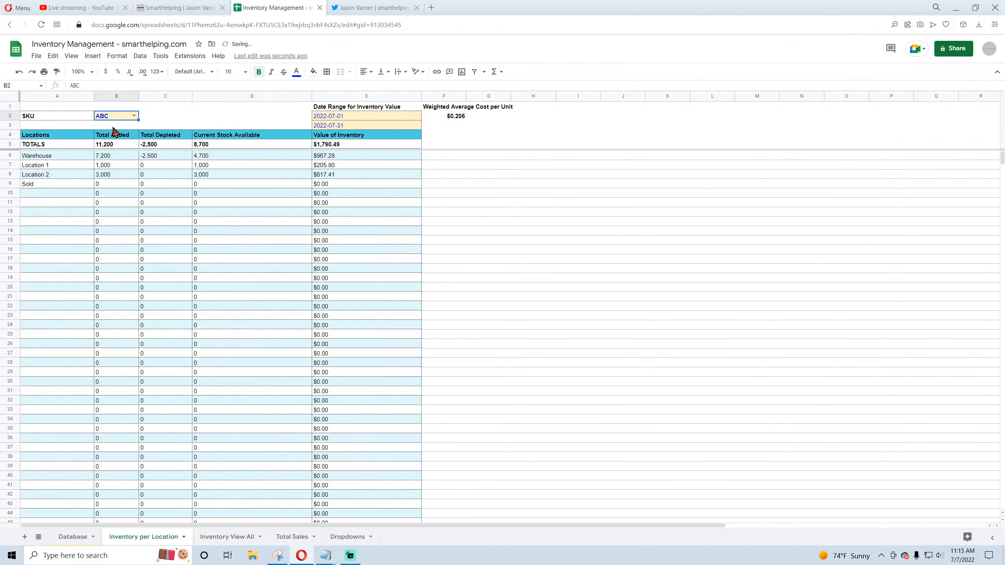
{"action": "left_click", "coordinate": [210, 162]}
{"action": "left_click", "coordinate": [210, 174]}
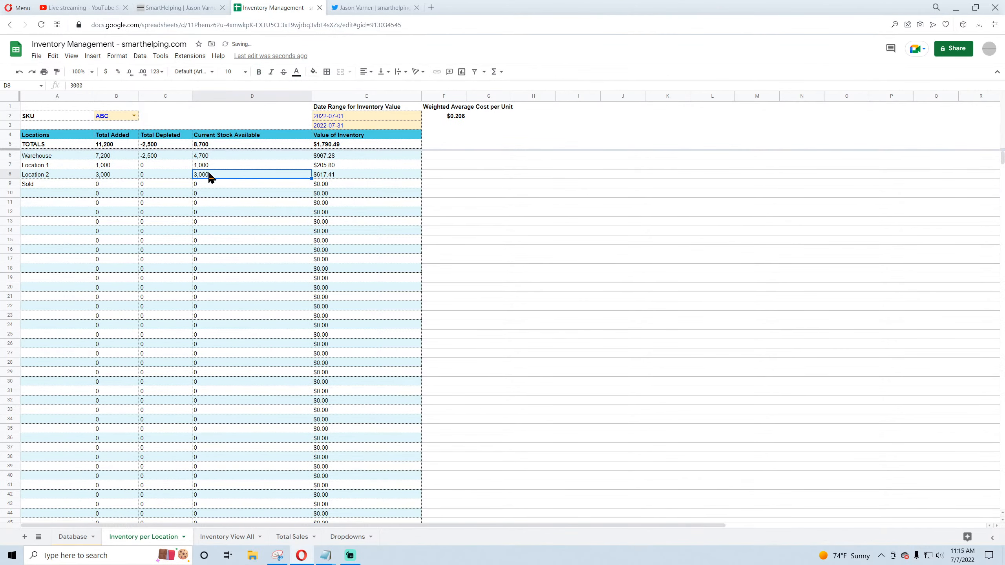
Step: Compare the unit count (location) values in Database column J, including the rows without entries
{"action": "left_click", "coordinate": [75, 537]}
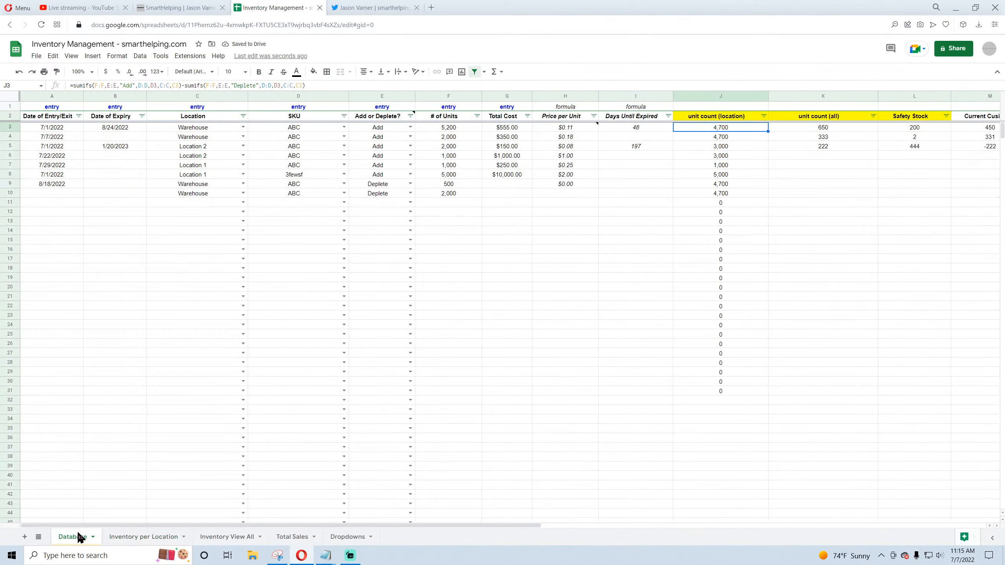
{"action": "left_click", "coordinate": [726, 166]}
{"action": "left_click", "coordinate": [725, 175]}
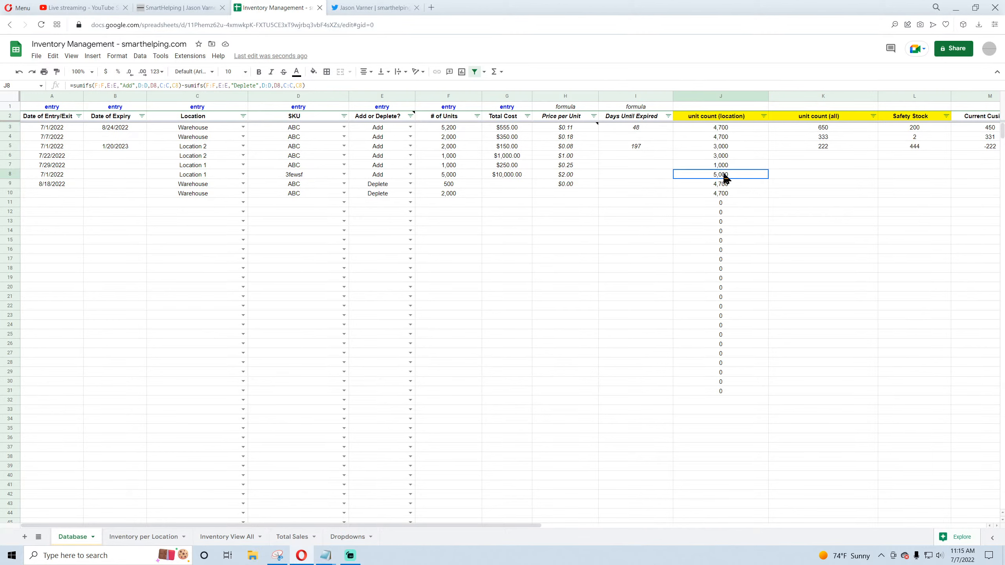
{"action": "left_click", "coordinate": [726, 185]}
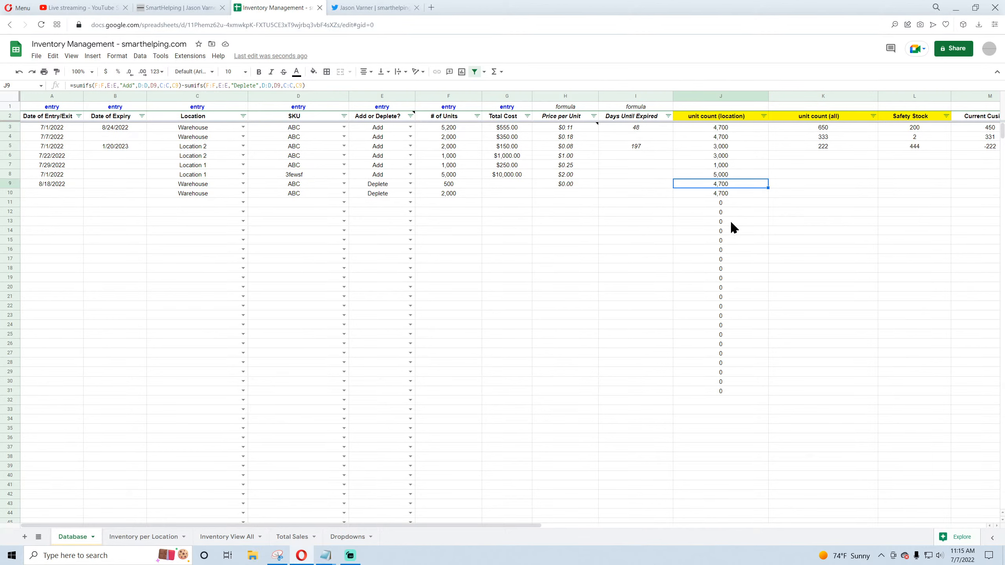
{"action": "left_click", "coordinate": [730, 240]}
{"action": "left_click", "coordinate": [721, 315]}
{"action": "left_click", "coordinate": [713, 118]}
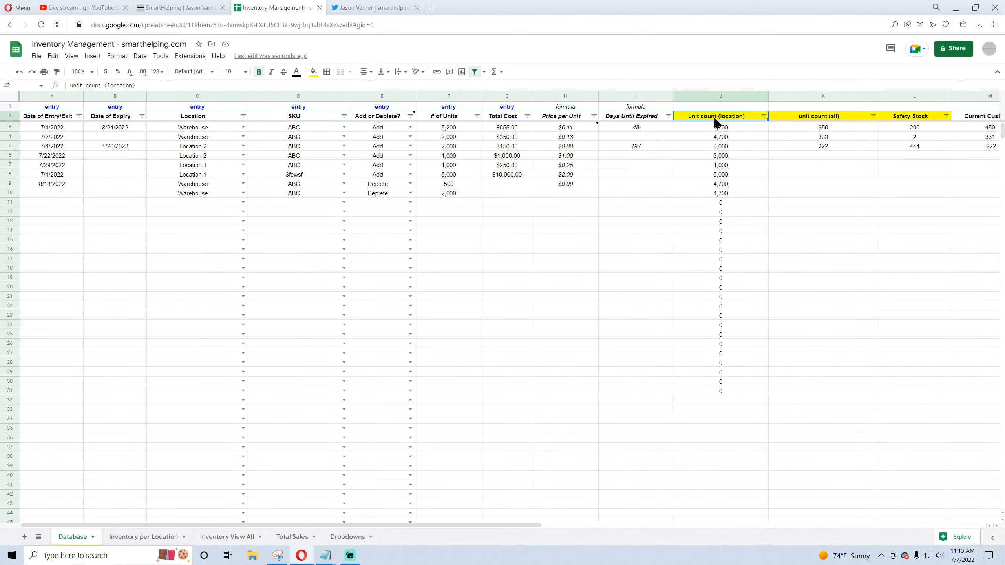
Step: Copy the unit count (location) formula from Database J3 unchanged into K3 under unit count (all), replacing its placeholder value
{"action": "left_click", "coordinate": [834, 127]}
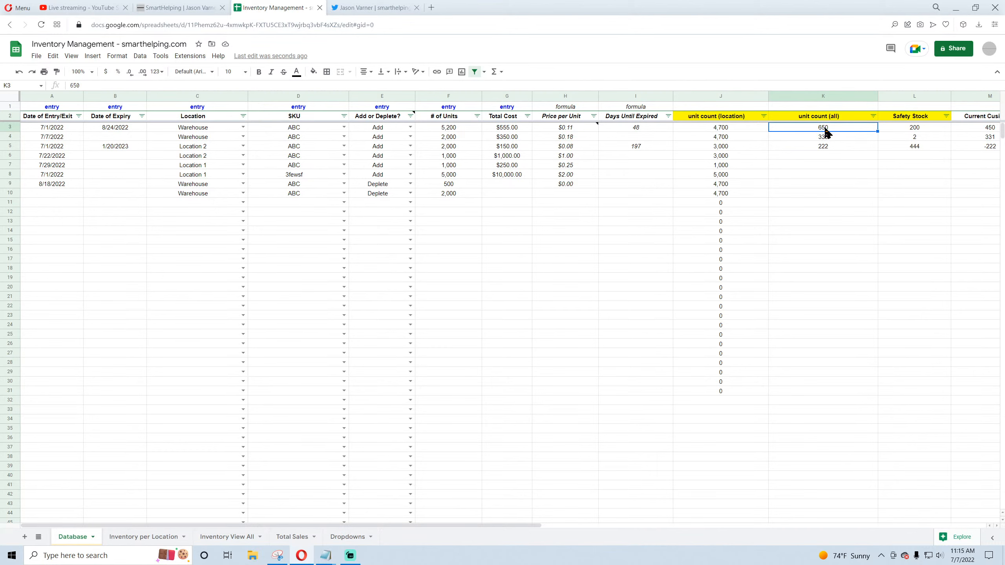
{"action": "left_click", "coordinate": [822, 210], "text": "shift"}
{"action": "left_click", "coordinate": [729, 125]}
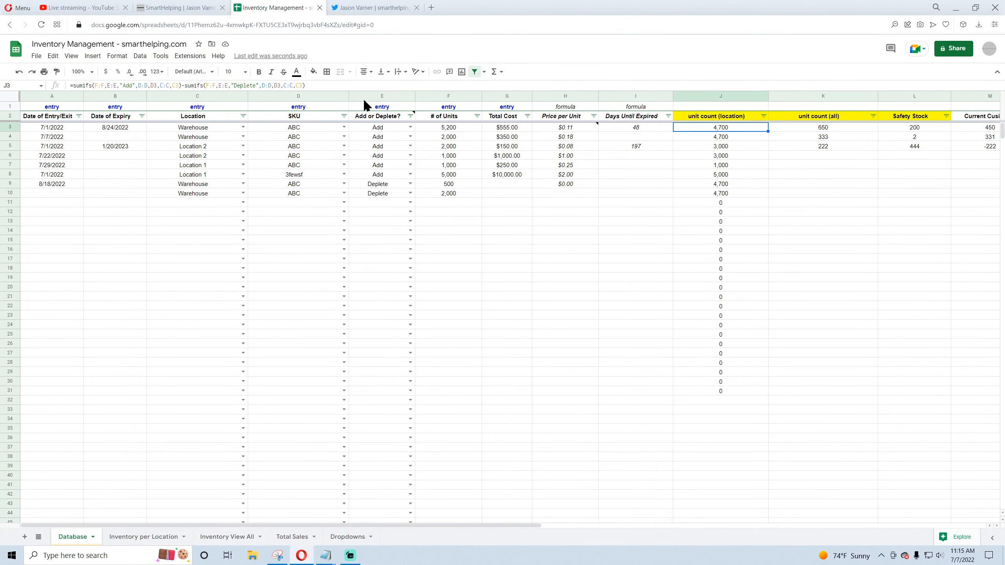
{"action": "left_click_drag", "start_coordinate": [313, 85], "coordinate": [91, 95]}
{"action": "right_click", "coordinate": [112, 84]}
{"action": "left_click", "coordinate": [129, 126]}
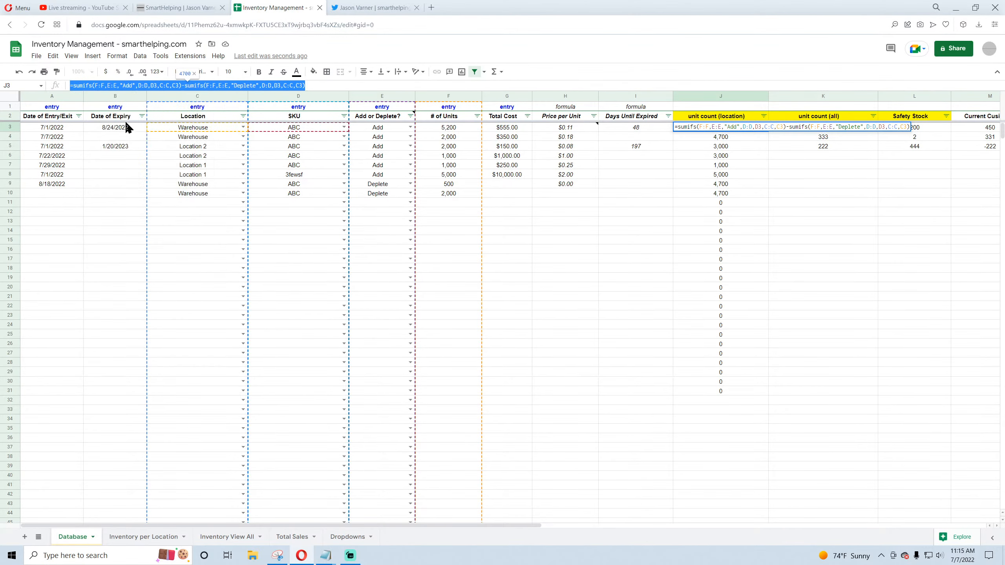
{"action": "key", "text": "Return"}
{"action": "left_click", "coordinate": [823, 127]}
{"action": "left_click_drag", "start_coordinate": [133, 85], "coordinate": [52, 89]}
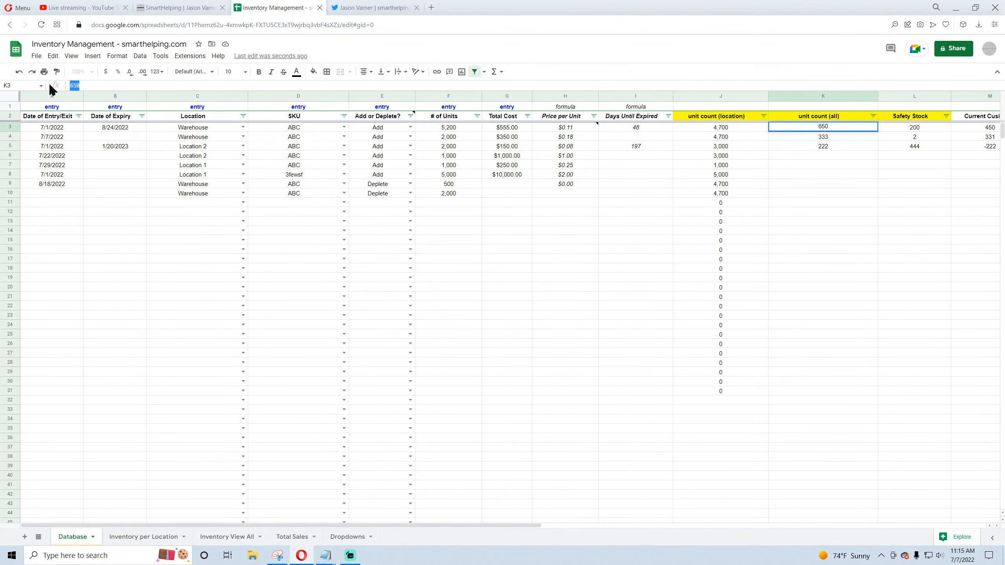
{"action": "right_click", "coordinate": [71, 86]}
{"action": "left_click", "coordinate": [101, 139]}
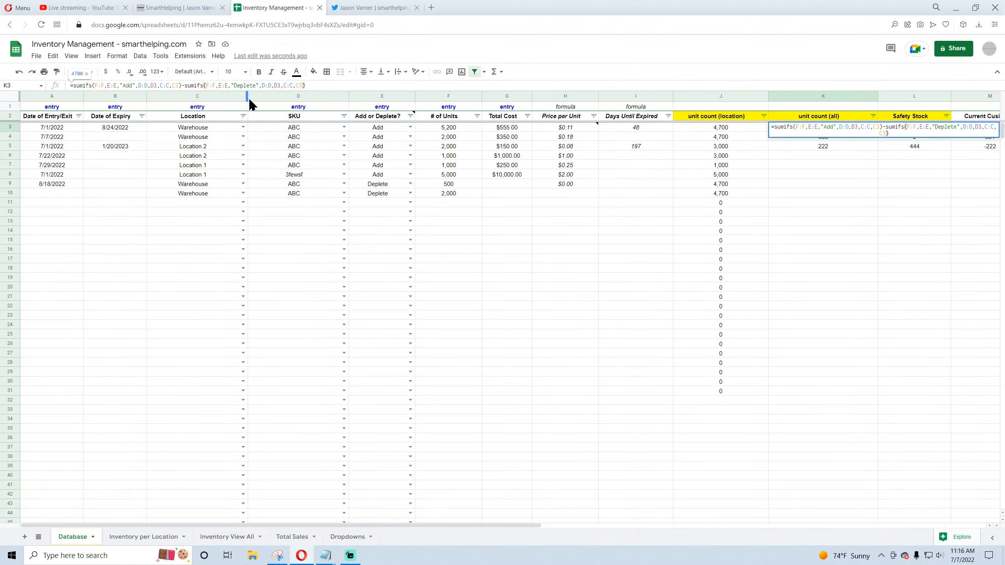
{"action": "key", "text": "Return"}
Step: Remove the C:C,C3 location criterion from both SUMIFS in K3, leaving =sumifs(F:F,E:E,"Add",D:D,D3)-sumifs(F:F,E:E,"Deplete",D:D,D3)
{"action": "double_click", "coordinate": [807, 128]}
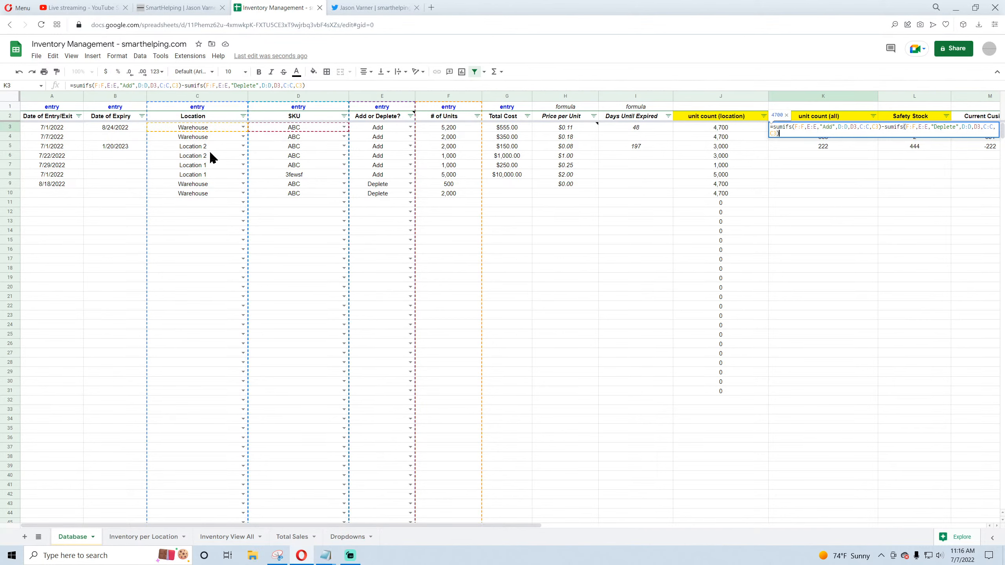
{"action": "left_click_drag", "start_coordinate": [163, 85], "coordinate": [180, 85]}
{"action": "key", "text": "BackSpace"}
{"action": "key", "text": "BackSpace"}
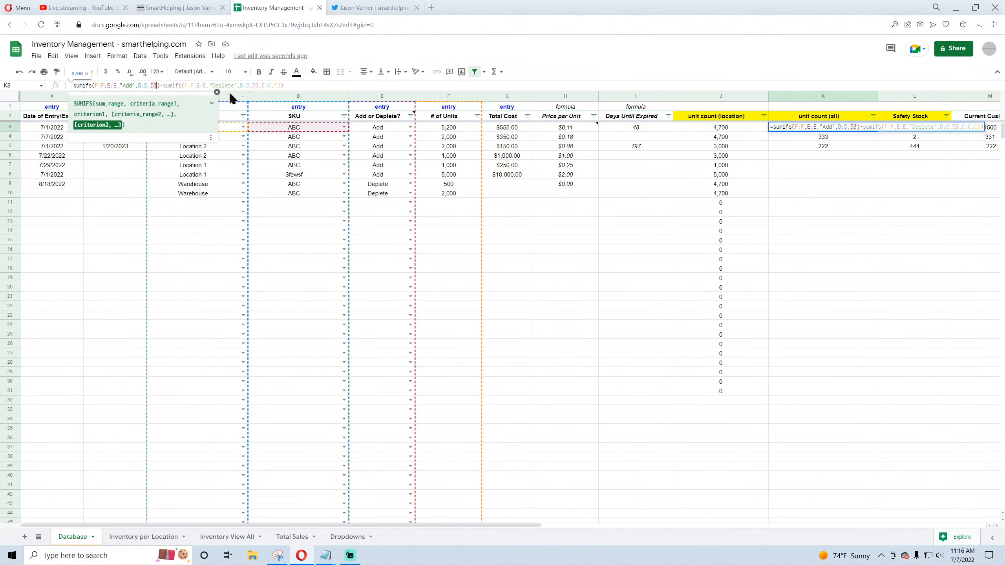
{"action": "left_click_drag", "start_coordinate": [262, 85], "coordinate": [336, 90]}
{"action": "key", "text": "BackSpace"}
{"action": "type", "text": ")"}
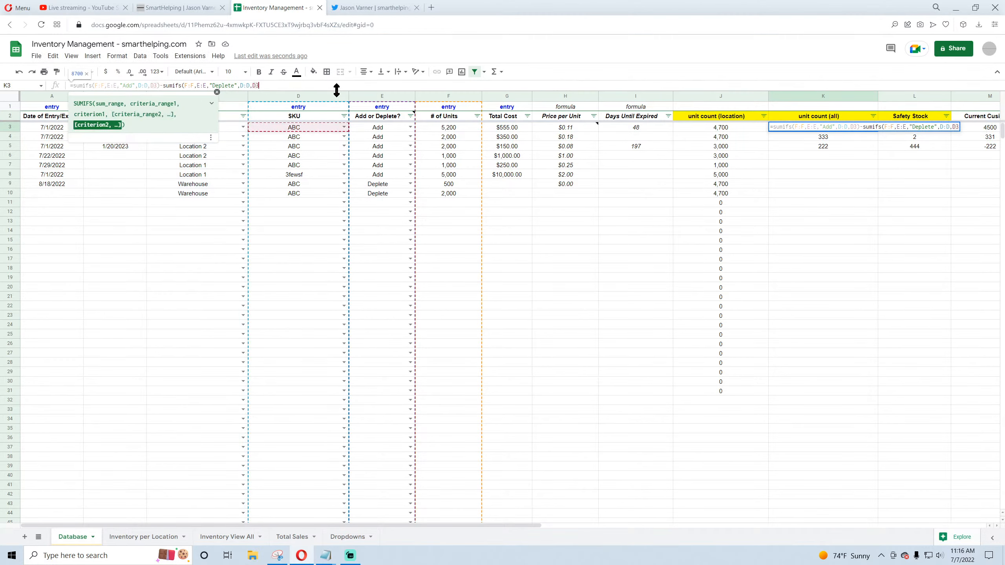
{"action": "key", "text": "Return"}
Step: Fill the K3 formula down to K19 and format the range as numbers without decimals
{"action": "left_click", "coordinate": [869, 128]}
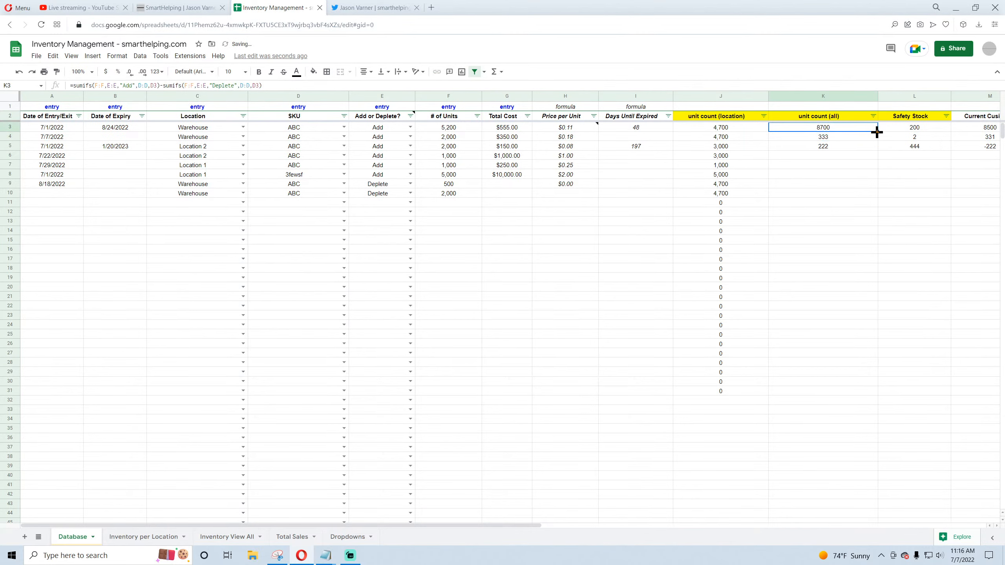
{"action": "left_click_drag", "start_coordinate": [877, 132], "coordinate": [863, 276]}
{"action": "left_click", "coordinate": [117, 55]}
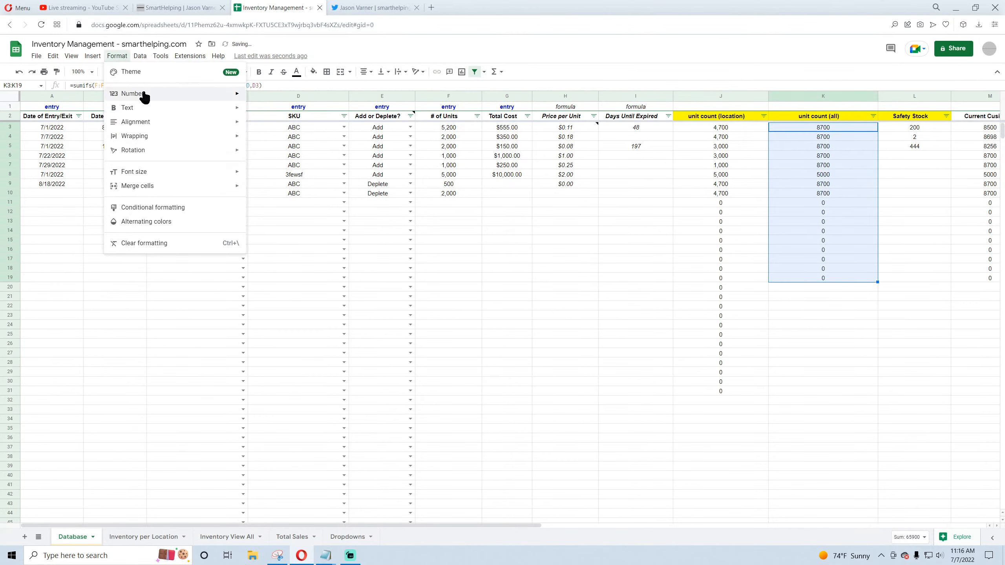
{"action": "mouse_move", "coordinate": [145, 95]}
{"action": "left_click", "coordinate": [269, 133]}
{"action": "left_click", "coordinate": [130, 74]}
{"action": "left_click", "coordinate": [130, 73]}
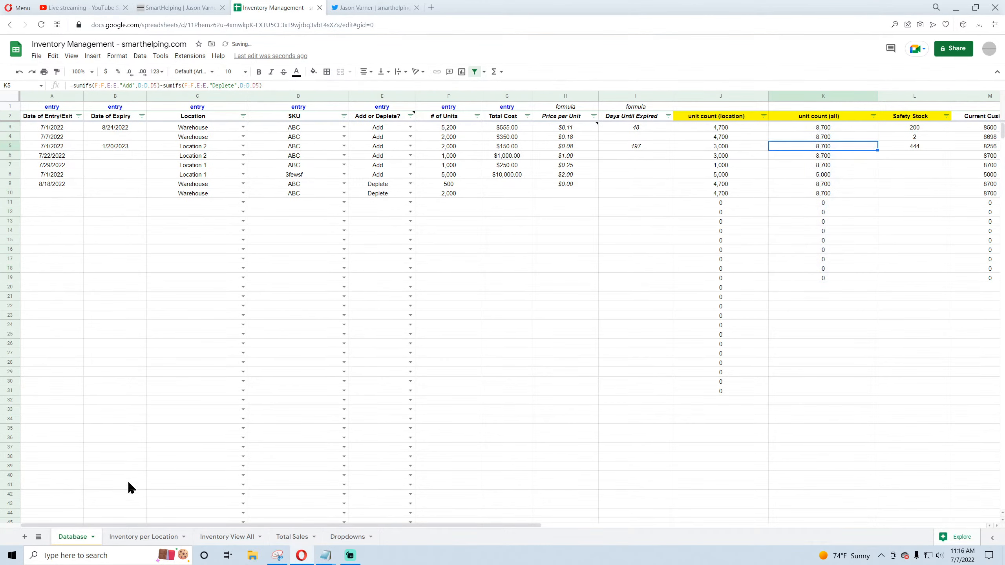
Step: Check the ABC stock totals in Inventory per Location and Inventory View All against Database column K
{"action": "left_click", "coordinate": [137, 537]}
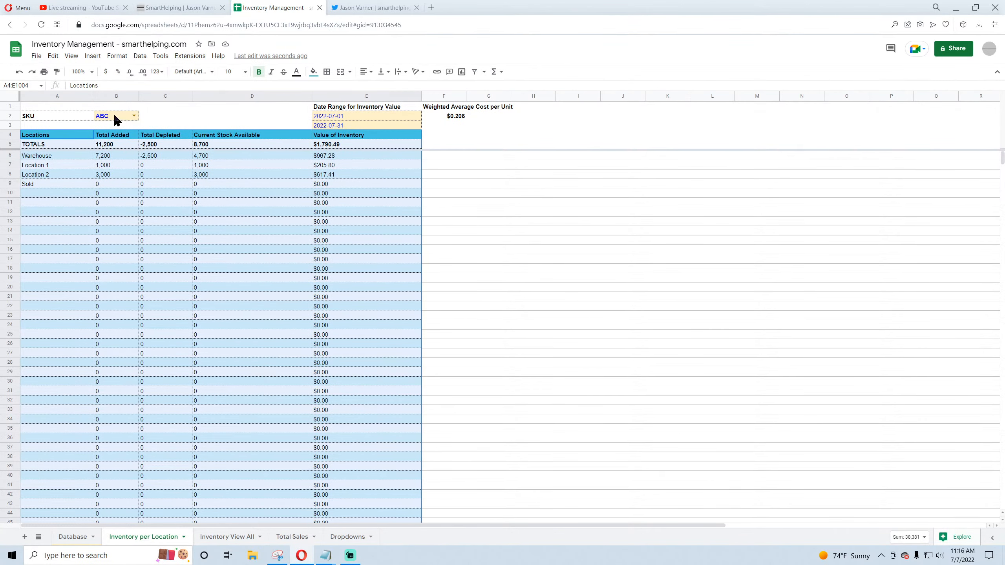
{"action": "left_click", "coordinate": [206, 144]}
{"action": "left_click", "coordinate": [235, 537]}
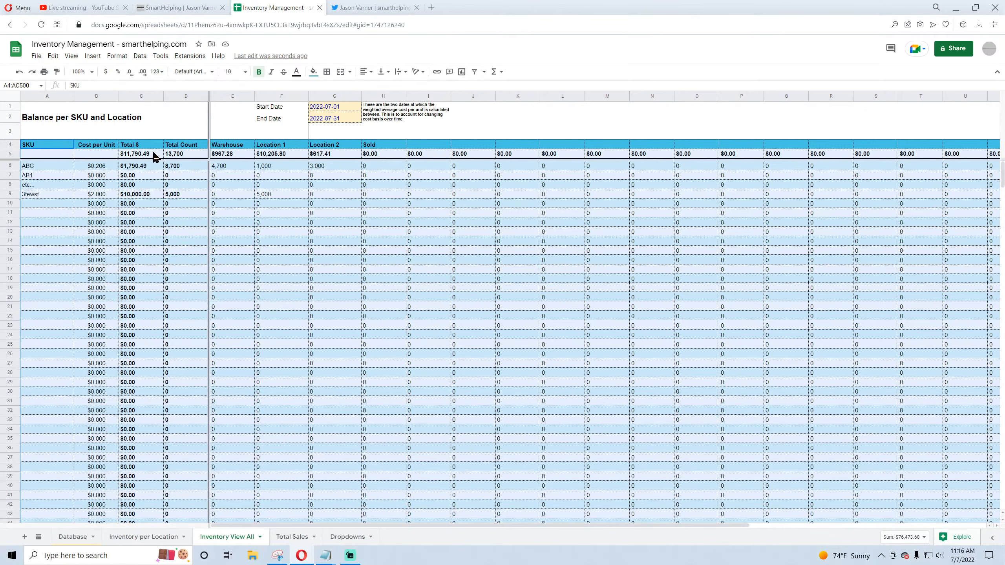
{"action": "left_click", "coordinate": [179, 169]}
{"action": "left_click", "coordinate": [72, 539]}
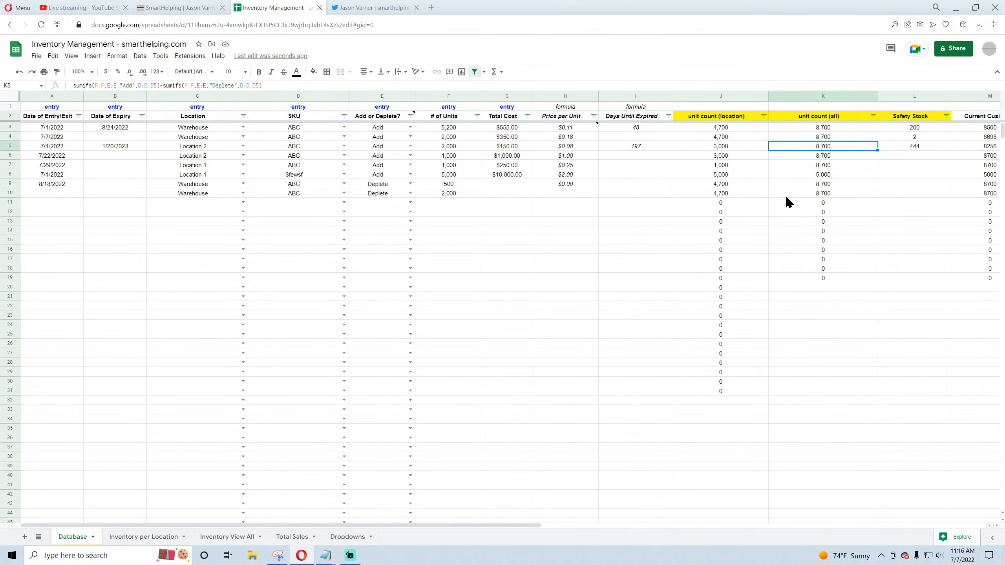
{"action": "left_click", "coordinate": [313, 202]}
{"action": "key", "text": "Down"}
{"action": "key", "text": "Down"}
{"action": "key", "text": "Down"}
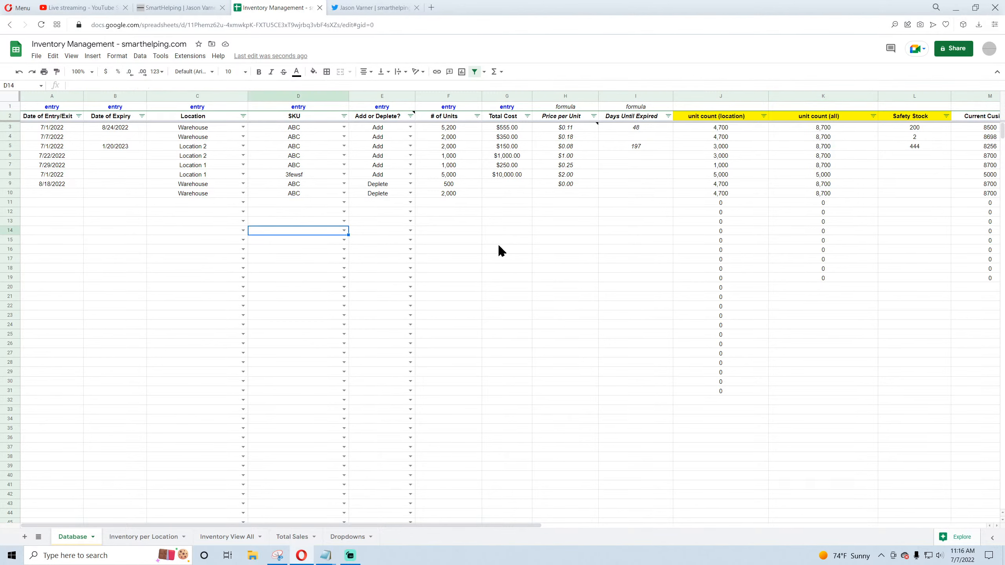
{"action": "left_click", "coordinate": [824, 194]}
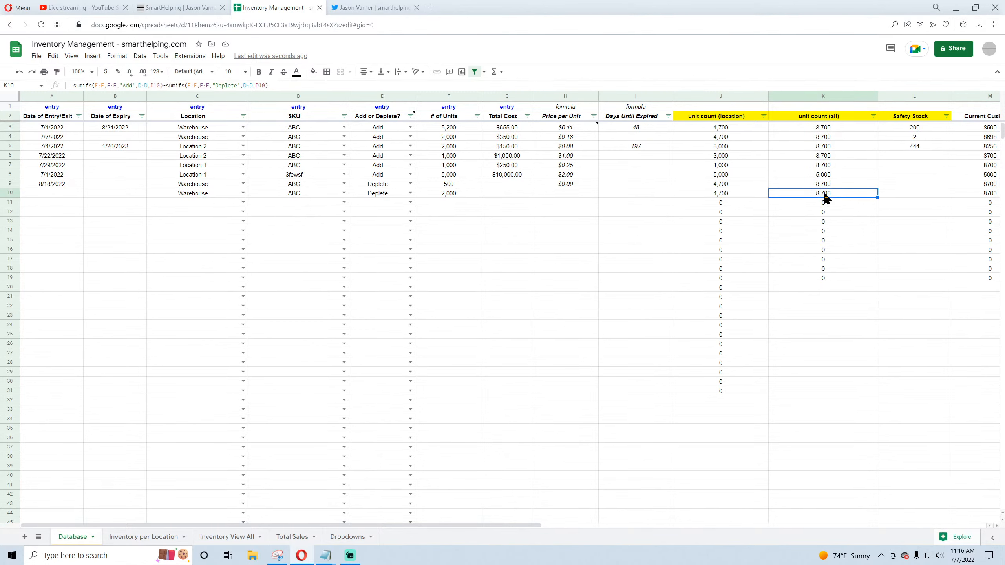
Step: Rename the heading in Database K2 as "unit count (all locations)"
{"action": "double_click", "coordinate": [839, 115]}
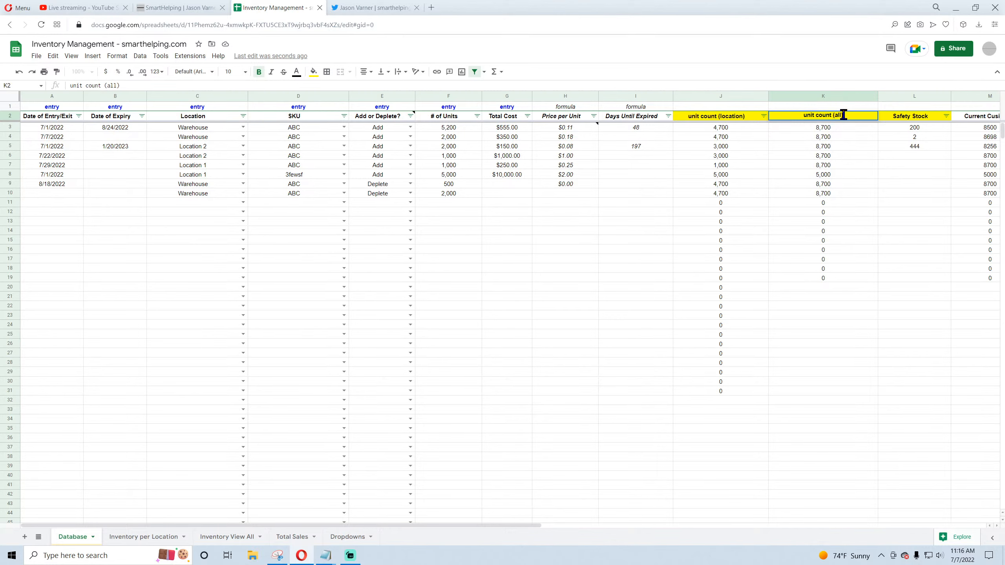
{"action": "key", "text": "BackSpace"}
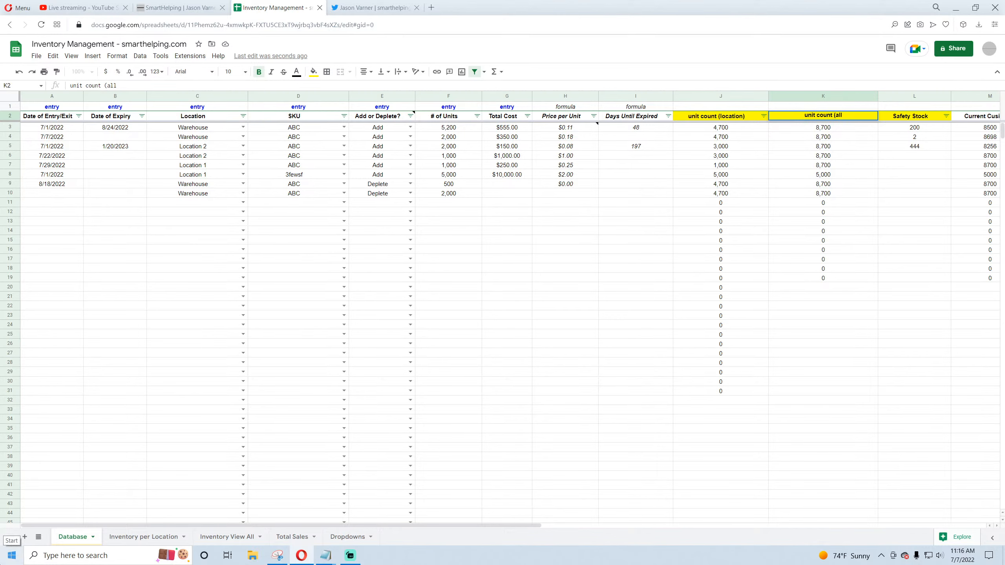
{"action": "type", "text": "locations)"}
{"action": "key", "text": "Return"}
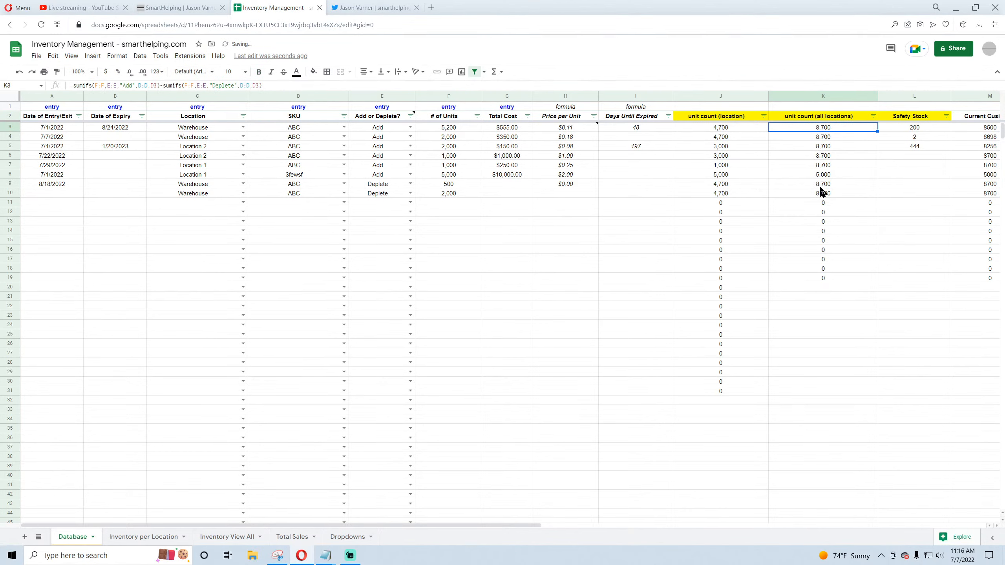
Step: Extend the all-locations unit count formula in Database from K19 down to K30
{"action": "left_click", "coordinate": [863, 279]}
{"action": "left_click_drag", "start_coordinate": [878, 283], "coordinate": [870, 384]}
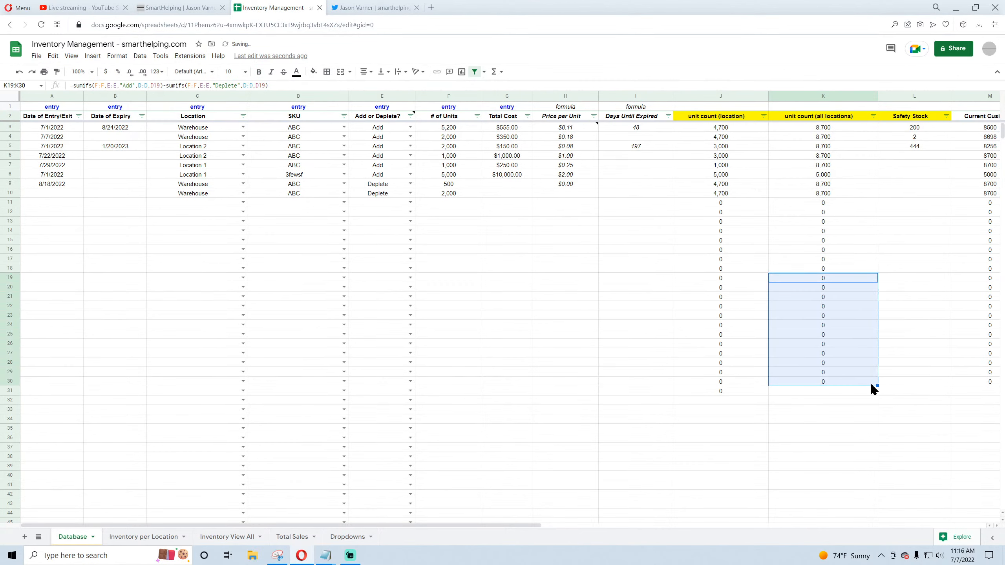
{"action": "left_click", "coordinate": [840, 194]}
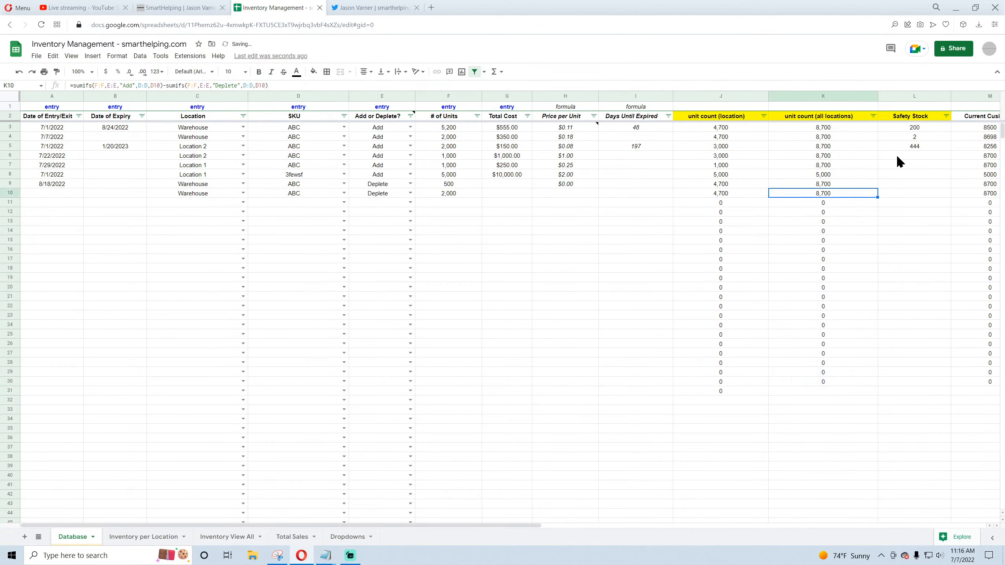
Step: Delete the "sum unit count per sku" heading from cell C1 of the Dropdowns sheet
{"action": "left_click", "coordinate": [344, 537]}
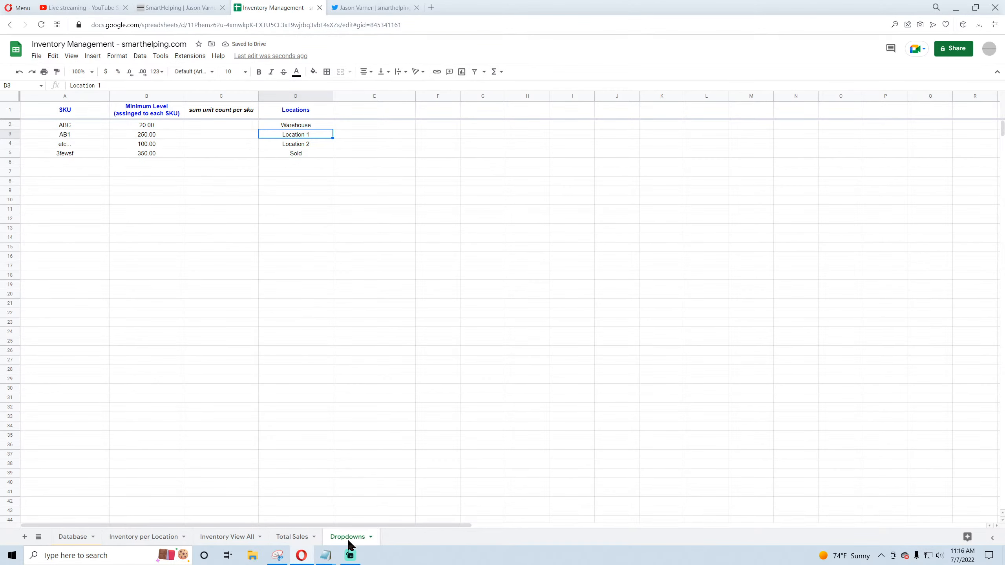
{"action": "left_click", "coordinate": [215, 113]}
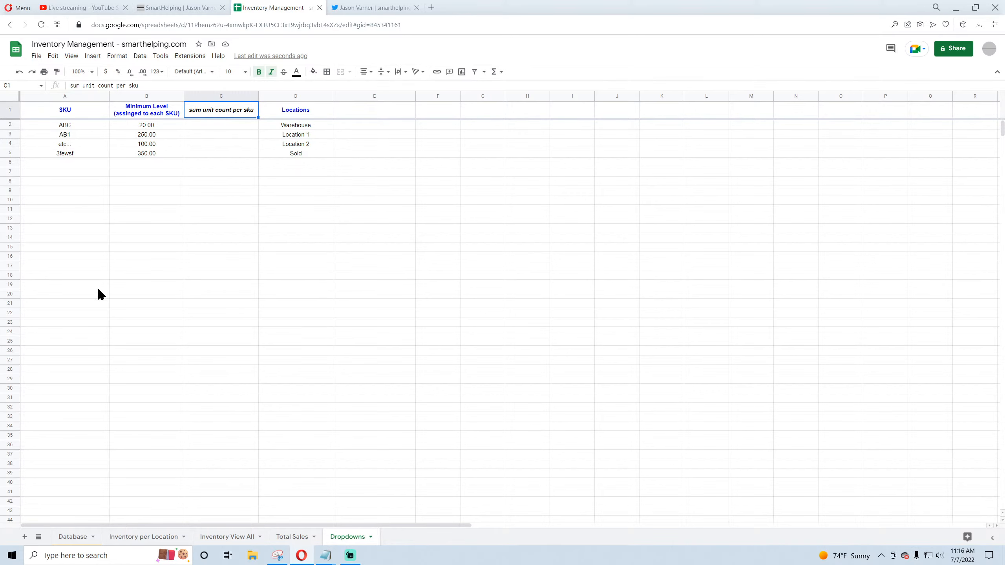
{"action": "key", "text": "BackSpace"}
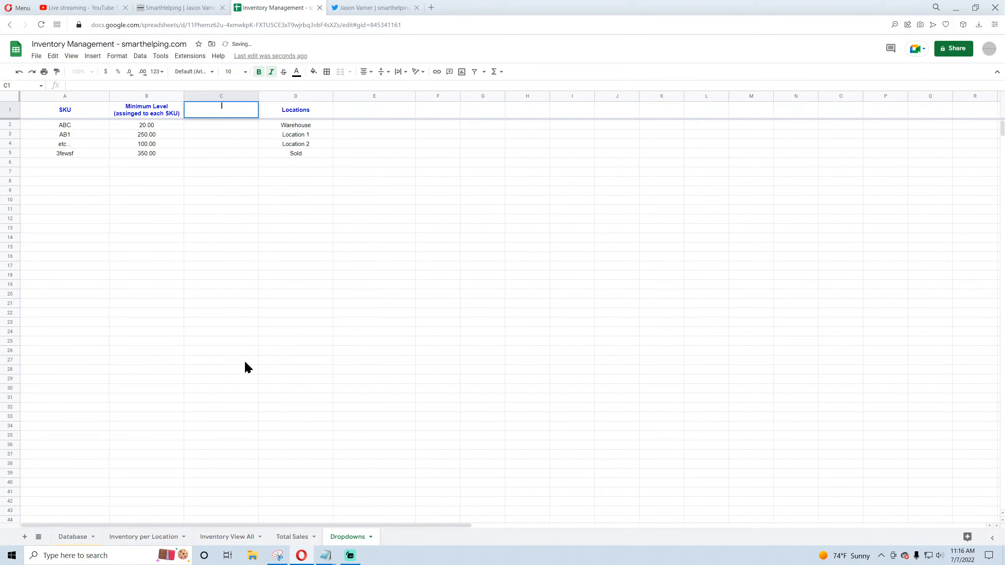
{"action": "key", "text": "Return"}
{"action": "left_click", "coordinate": [17, 72]}
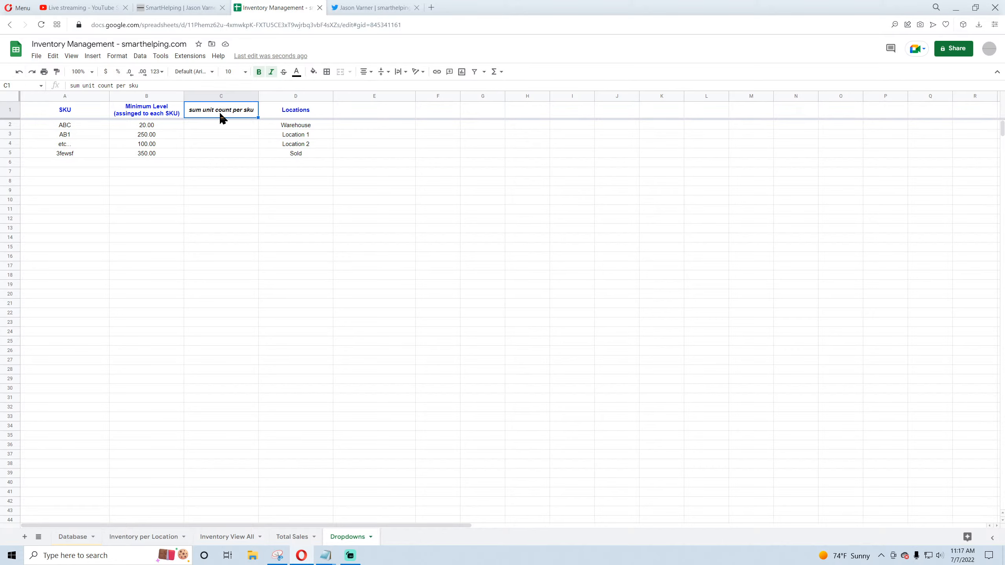
{"action": "key", "text": "Delete"}
{"action": "left_click", "coordinate": [228, 134]}
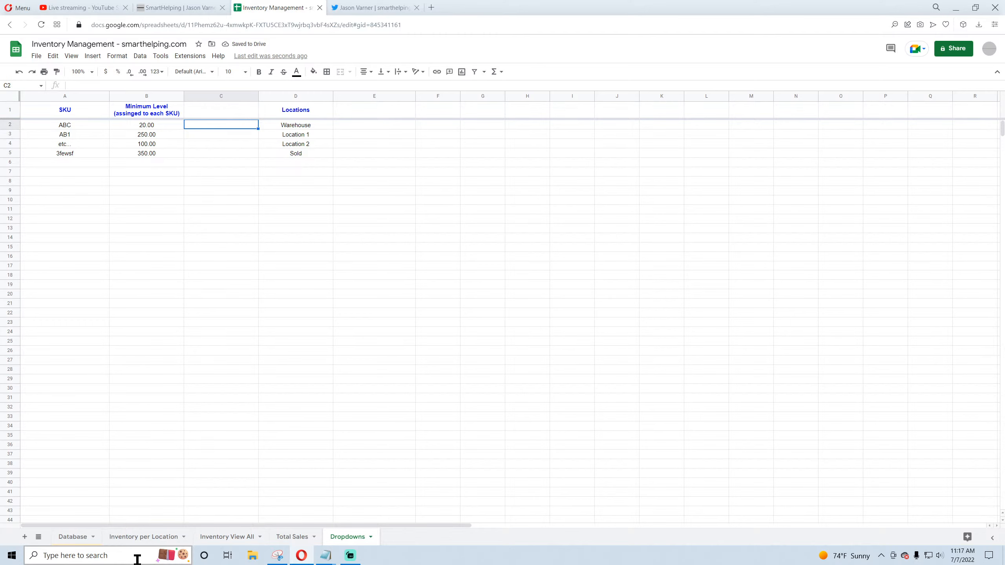
Step: Copy the full all-locations unit count formula text from Database K3 and return to the Dropdowns sheet
{"action": "left_click", "coordinate": [75, 538]}
{"action": "left_click", "coordinate": [823, 129]}
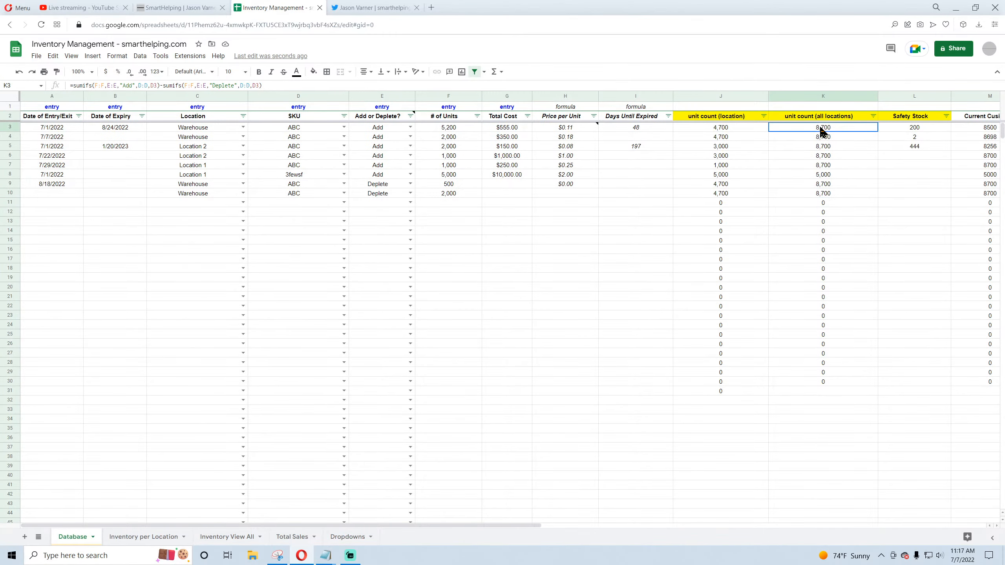
{"action": "left_click", "coordinate": [259, 86]}
{"action": "left_click_drag", "start_coordinate": [259, 86], "coordinate": [23, 87]}
{"action": "left_click", "coordinate": [125, 82]}
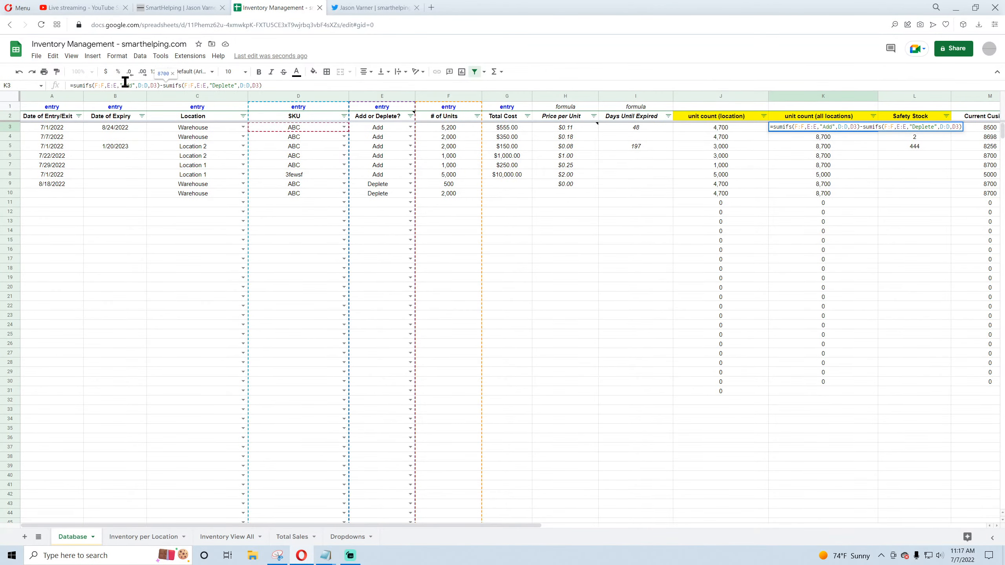
{"action": "left_click_drag", "start_coordinate": [279, 85], "coordinate": [0, 79]}
{"action": "right_click", "coordinate": [128, 83]}
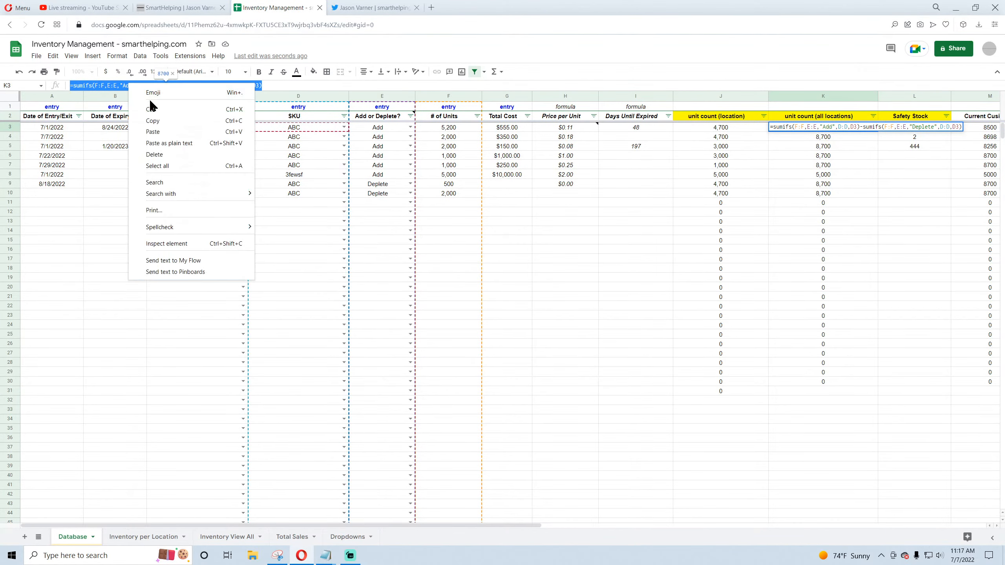
{"action": "left_click", "coordinate": [156, 120]}
{"action": "key", "text": "Escape"}
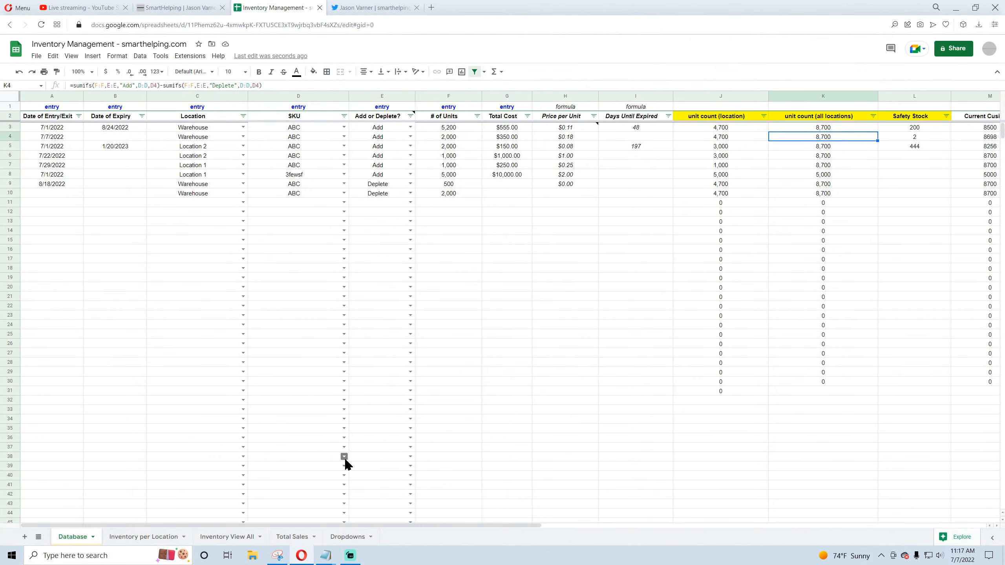
{"action": "left_click", "coordinate": [302, 539]}
{"action": "left_click", "coordinate": [348, 537]}
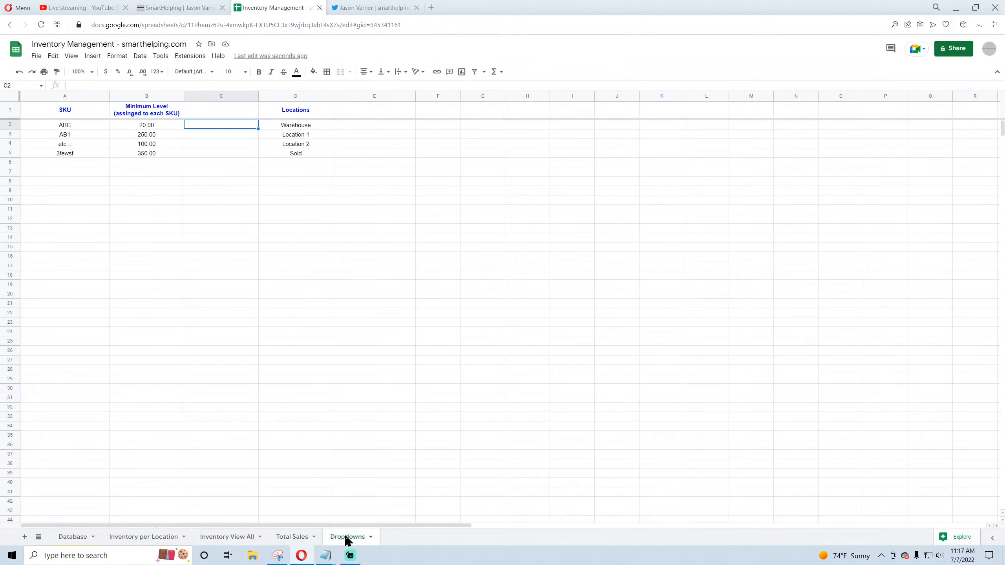
{"action": "right_click", "coordinate": [184, 85]}
{"action": "left_click", "coordinate": [210, 163]}
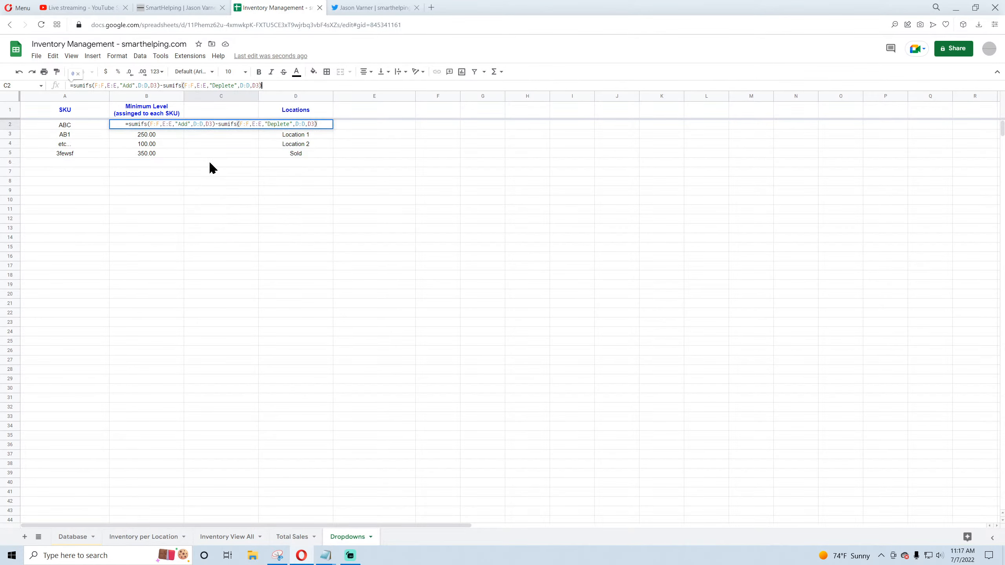
{"action": "key", "text": "Escape"}
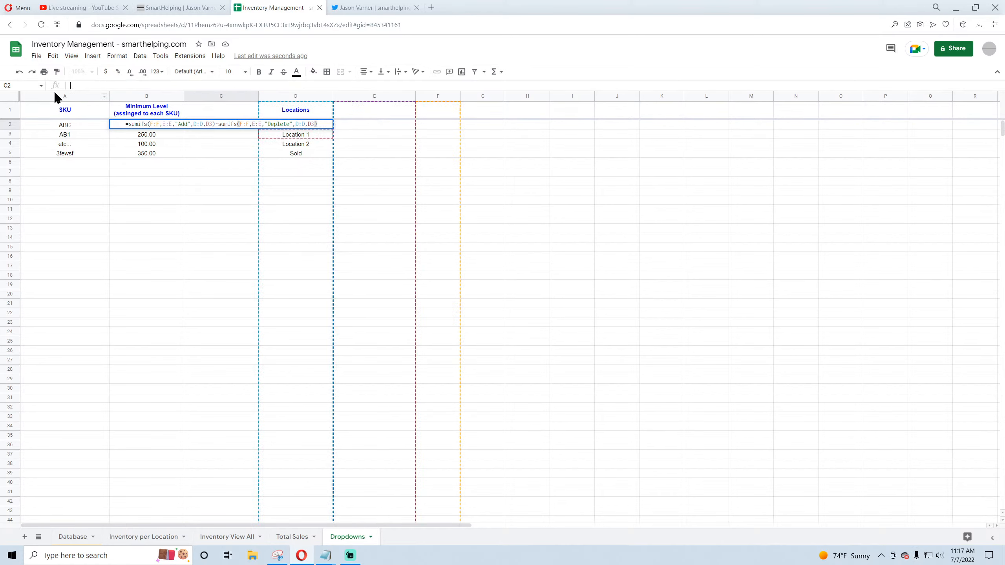
Step: Discard the pasted formula in Dropdowns C2 and enter the heading "Balance Across all Locations per SKU" in C1
{"action": "left_click", "coordinate": [227, 115]}
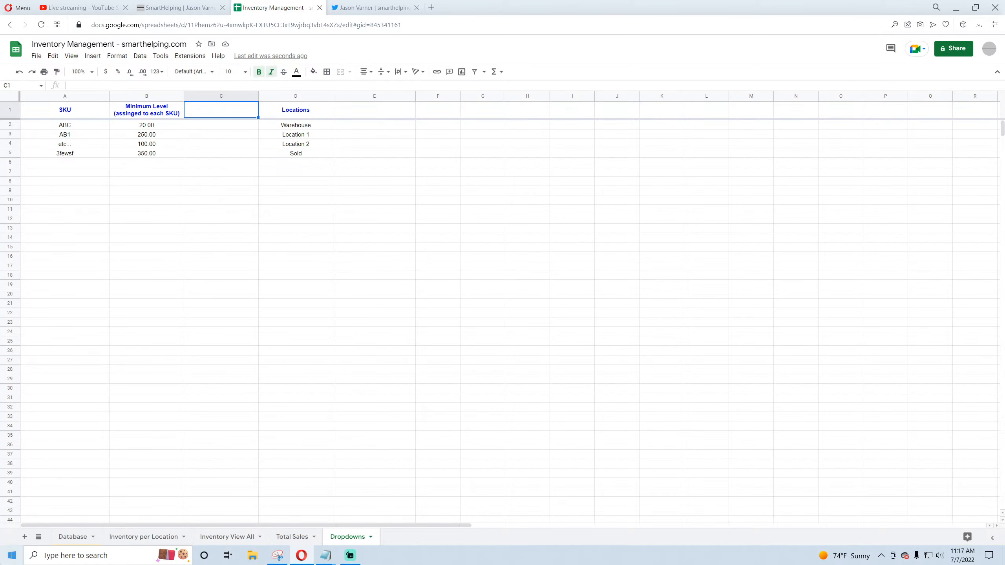
{"action": "type", "text": "Balance"}
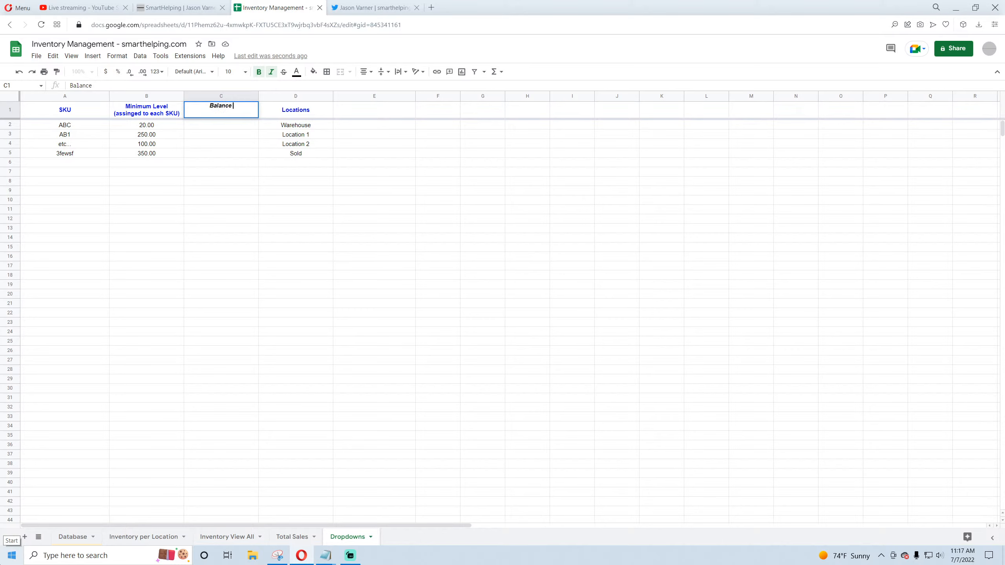
{"action": "type", "text": " Across all Locations pe rSKU"}
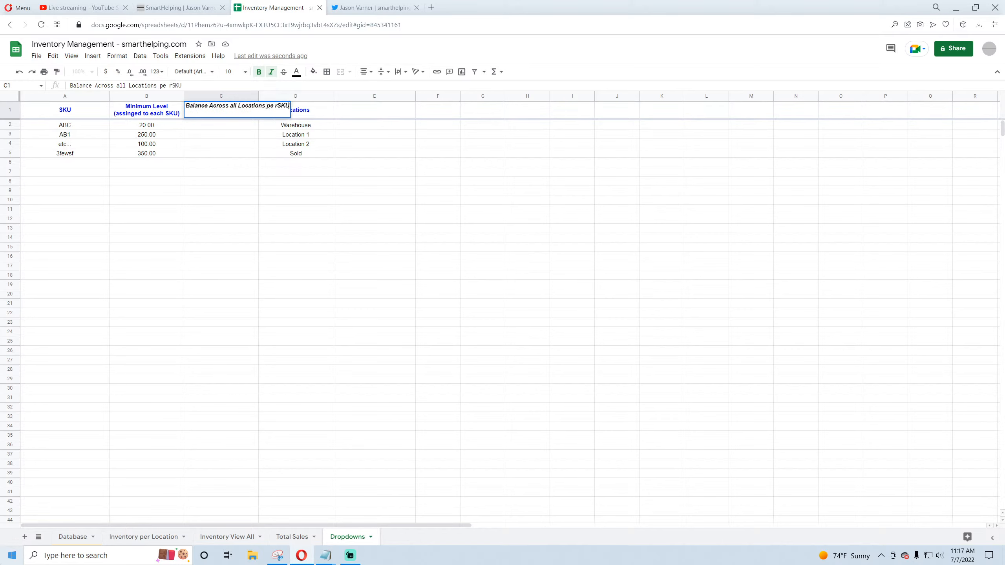
{"action": "key", "text": "BackSpace"}
{"action": "key", "text": "BackSpace"}
{"action": "key", "text": "BackSpace"}
{"action": "key", "text": "BackSpace"}
{"action": "key", "text": "BackSpace"}
{"action": "type", "text": "r SKU"}
{"action": "key", "text": "Return"}
Step: Begin a SUMIFS formula in Dropdowns C2 that sums Database!F:F where Database!D:D matches the SKU in A2
{"action": "type", "text": "=sumifs("}
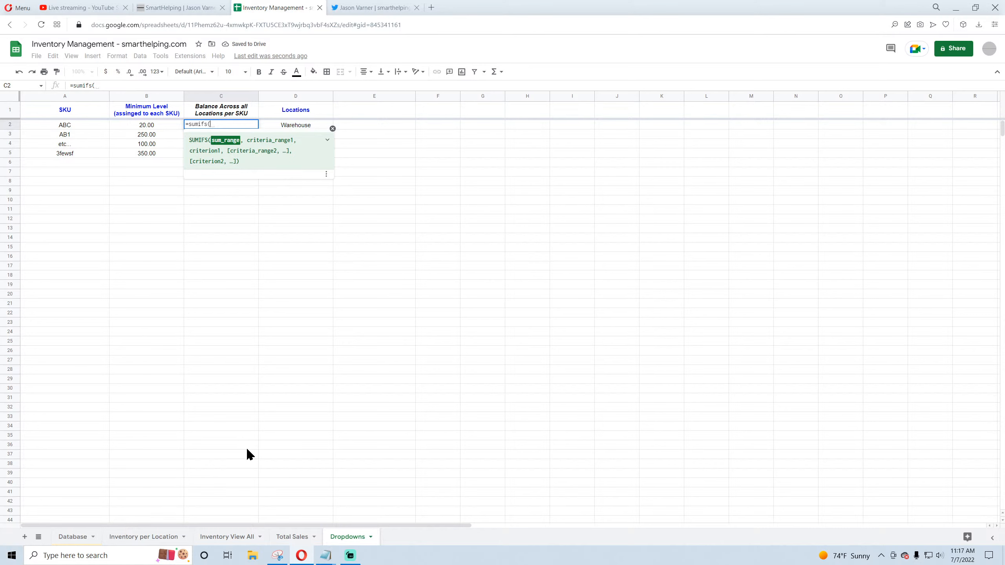
{"action": "left_click", "coordinate": [76, 538]}
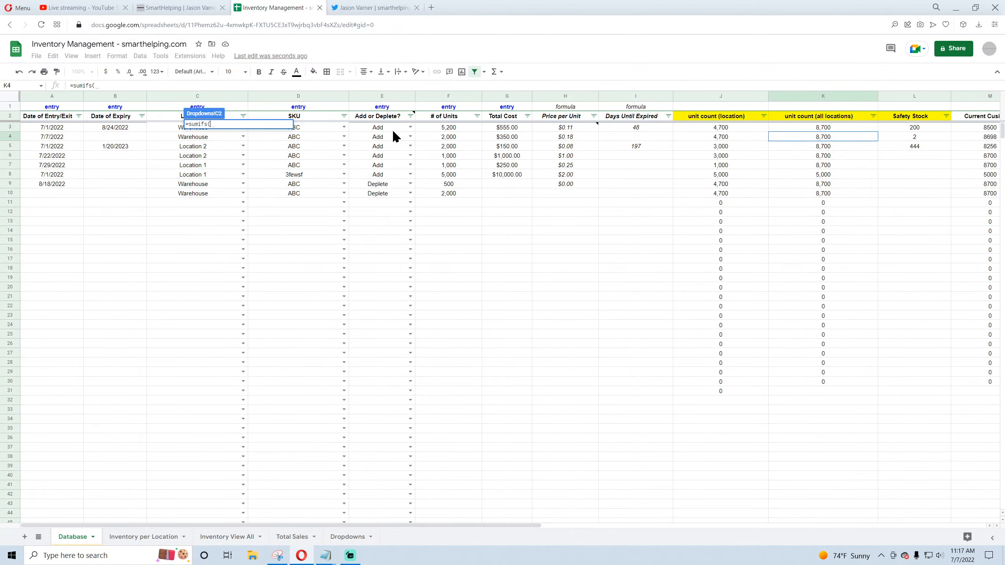
{"action": "left_click", "coordinate": [451, 96]}
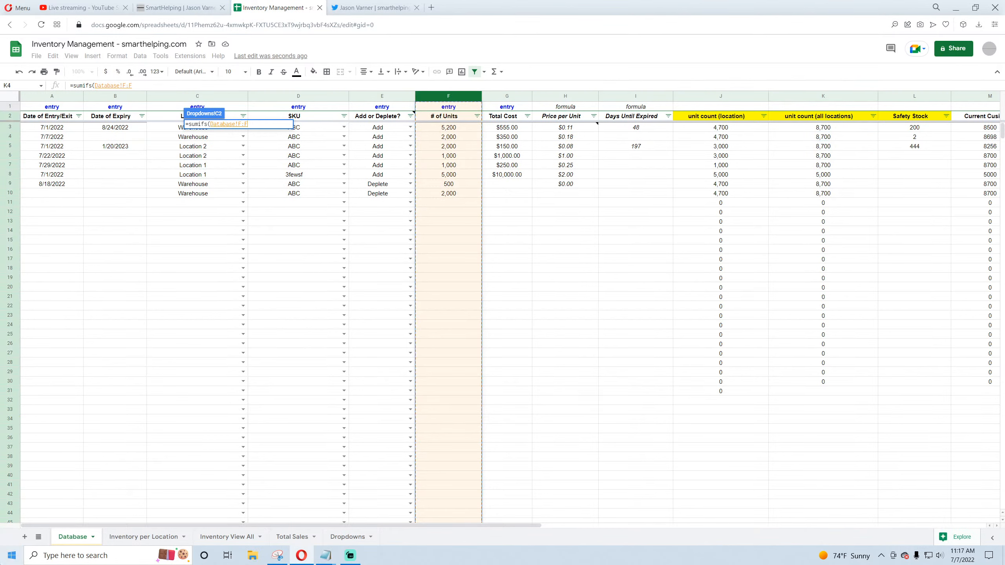
{"action": "type", "text": ","}
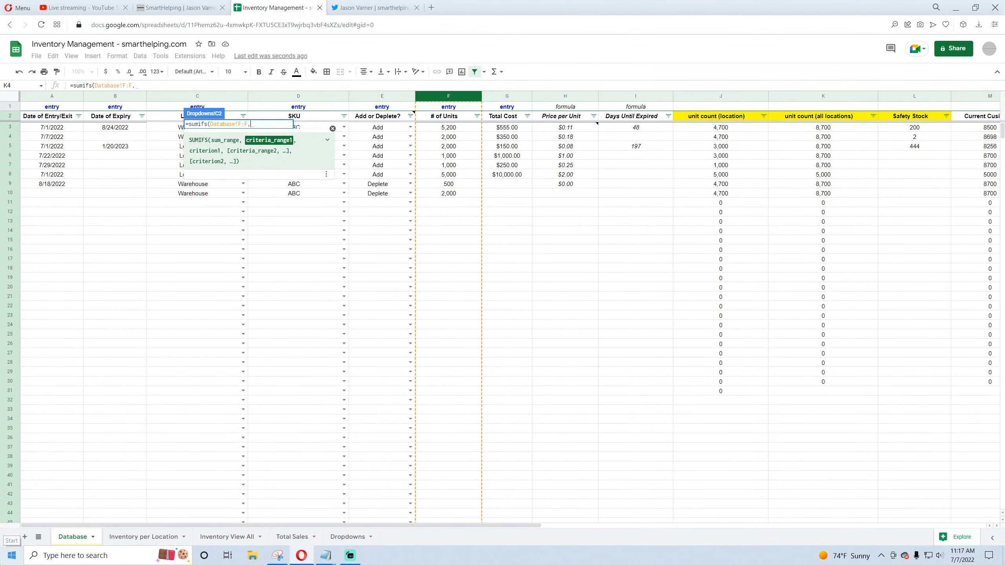
{"action": "left_click", "coordinate": [312, 99]}
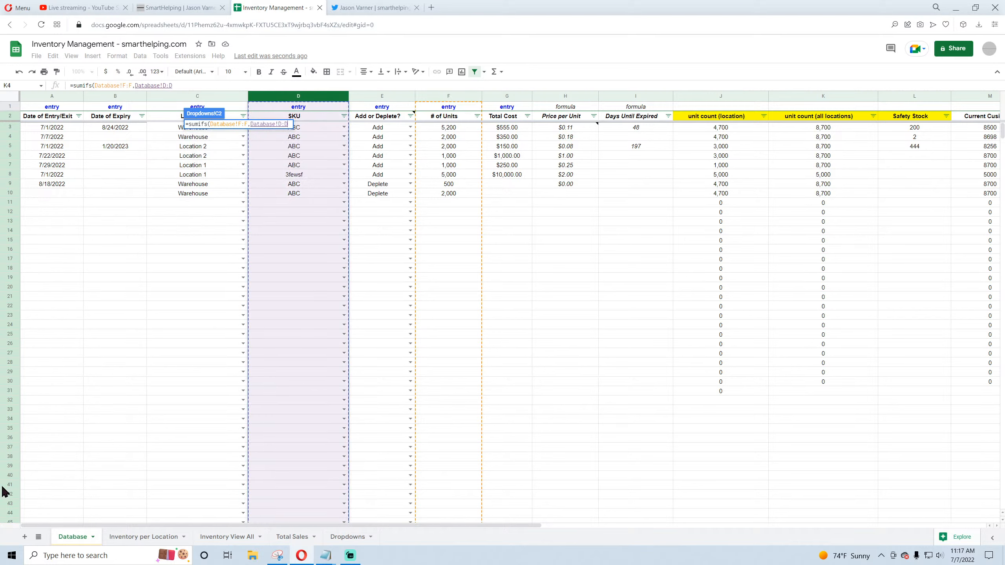
{"action": "type", "text": ","}
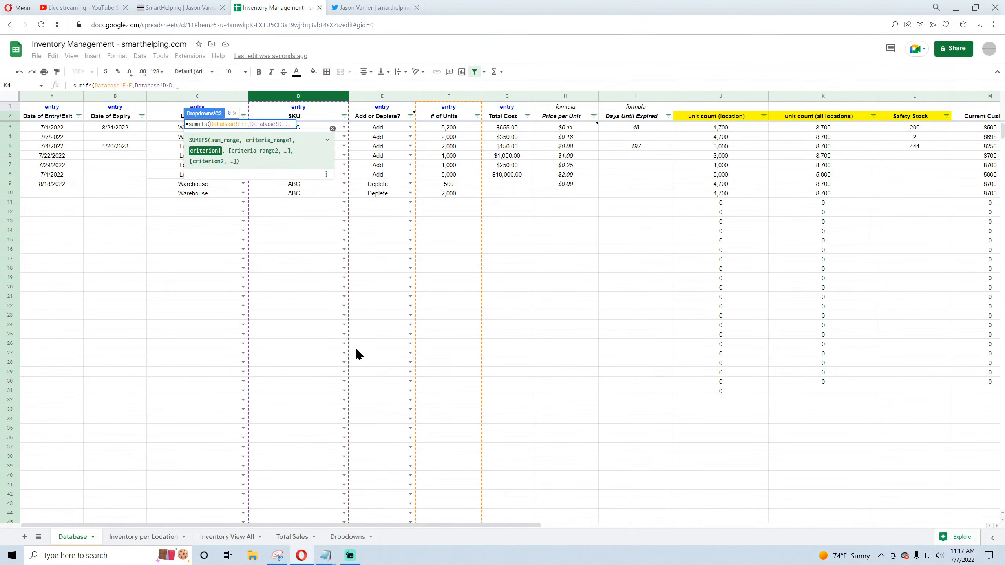
{"action": "left_click", "coordinate": [357, 535]}
{"action": "left_click", "coordinate": [66, 126]}
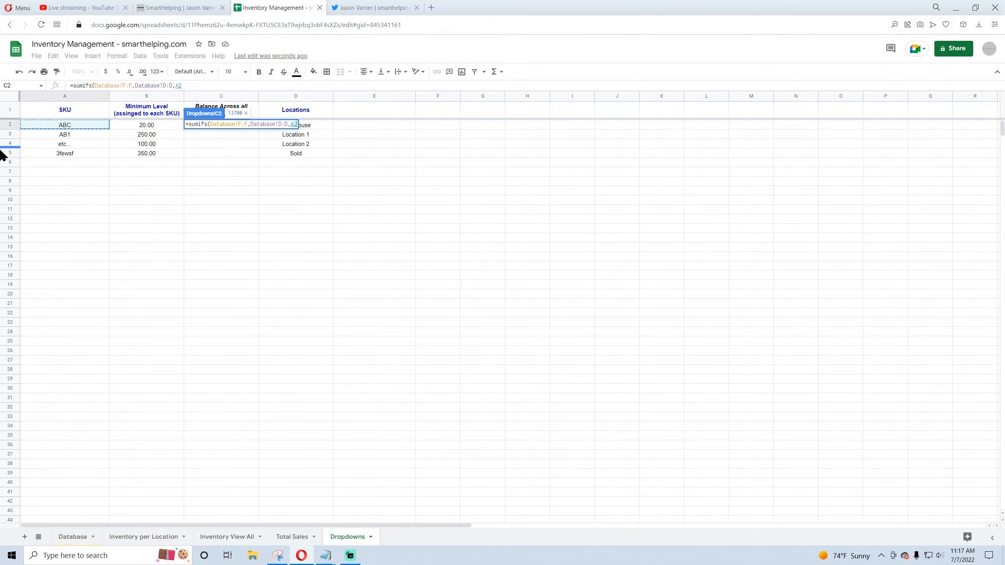
{"action": "type", "text": ","}
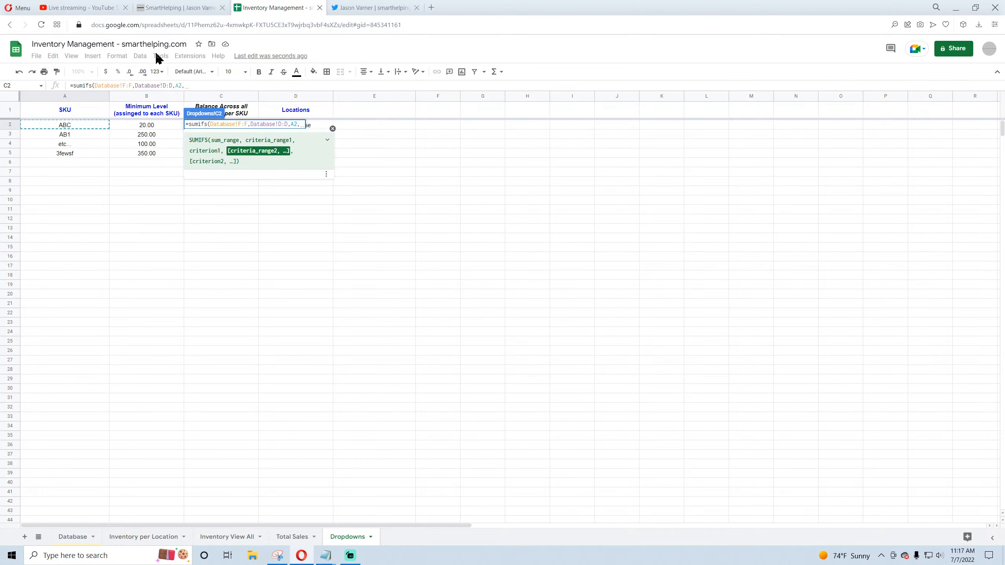
{"action": "left_click", "coordinate": [74, 536]}
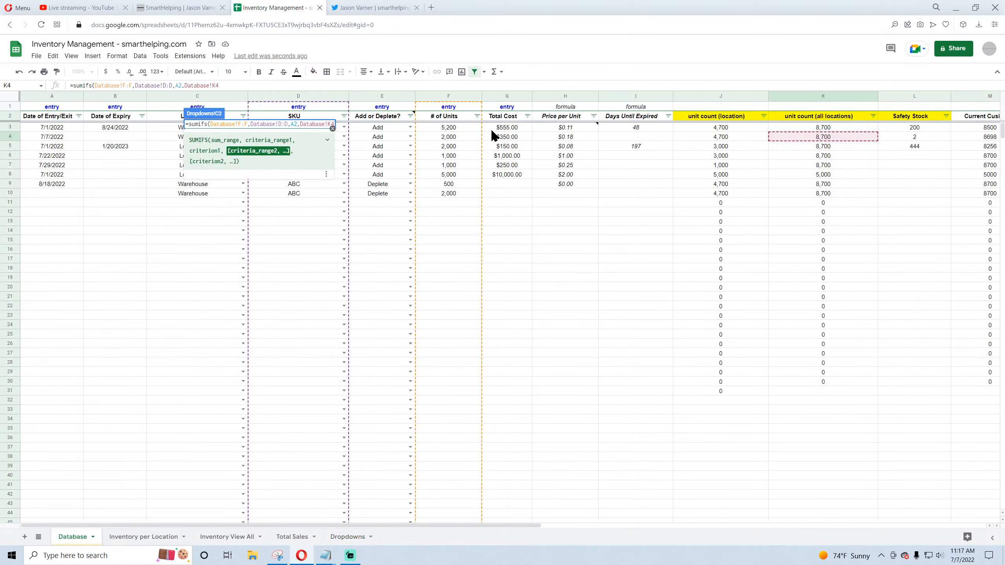
{"action": "type", "text": ")"}
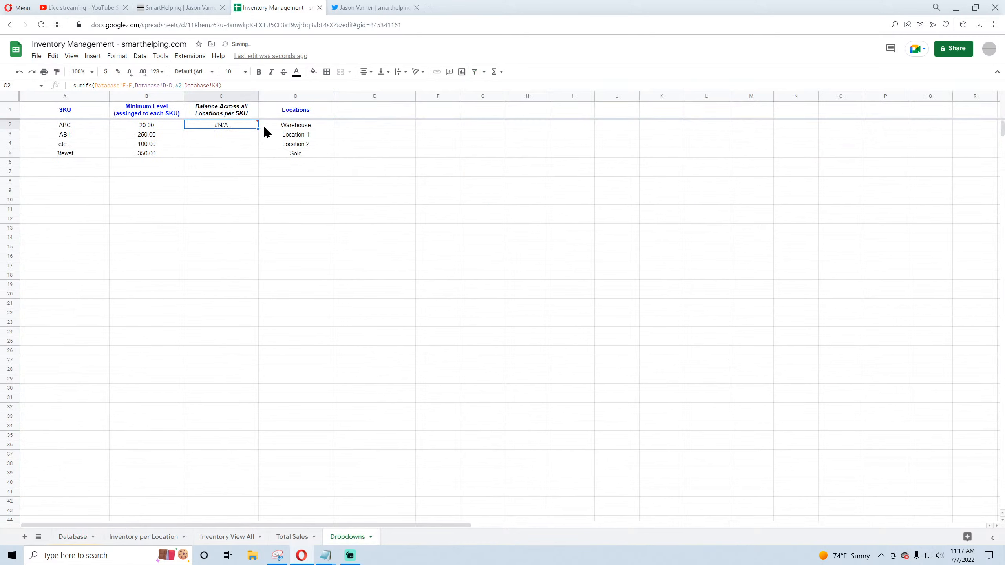
{"action": "key", "text": "BackSpace"}
{"action": "key", "text": "BackSpace"}
{"action": "key", "text": "BackSpace"}
{"action": "key", "text": "BackSpace"}
{"action": "key", "text": "BackSpace"}
{"action": "key", "text": "BackSpace"}
{"action": "key", "text": "BackSpace"}
{"action": "key", "text": "BackSpace"}
{"action": "key", "text": "BackSpace"}
{"action": "key", "text": "BackSpace"}
{"action": "key", "text": "BackSpace"}
{"action": "key", "text": "BackSpace"}
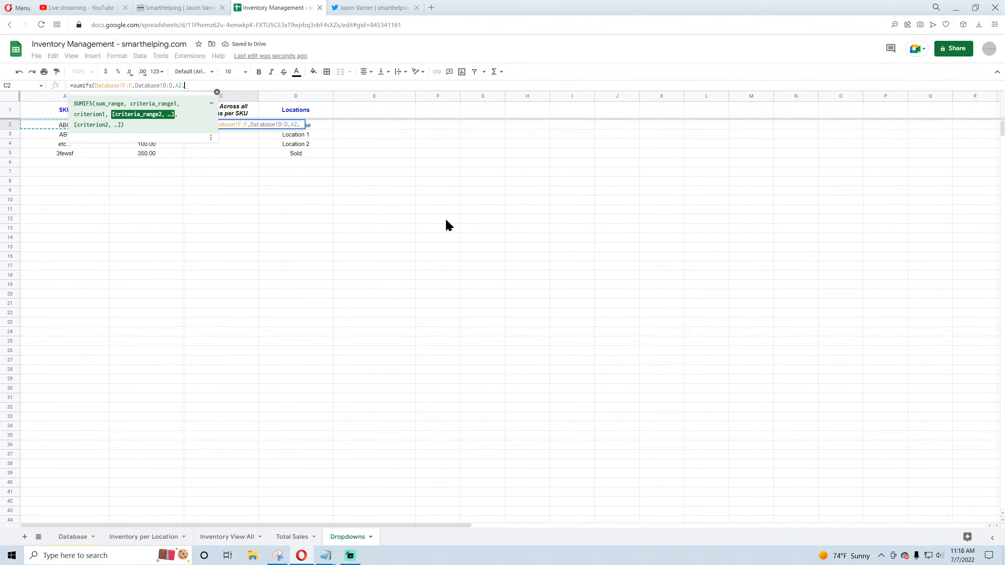
Step: Complete the SUMIFS formula in Dropdowns C2 with Database!E:E as the second criteria range and "Add" as its criterion
{"action": "left_click", "coordinate": [73, 536]}
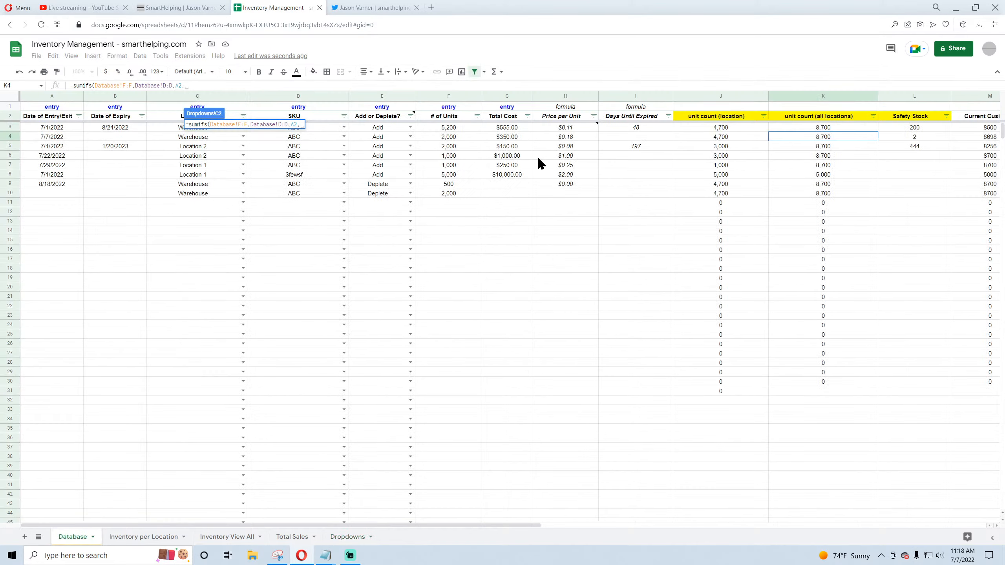
{"action": "left_click", "coordinate": [383, 98]}
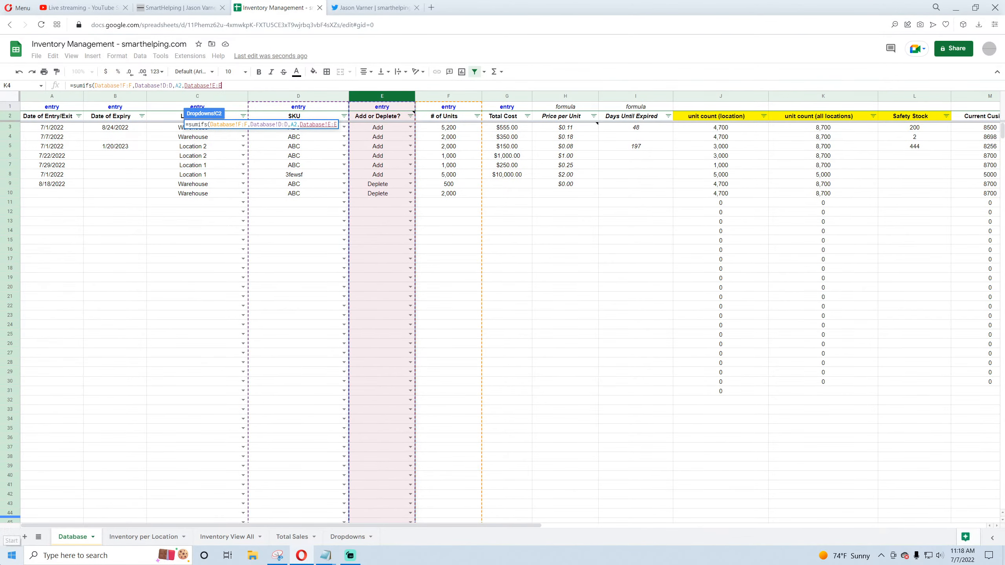
{"action": "type", "text": ",\"Add\""}
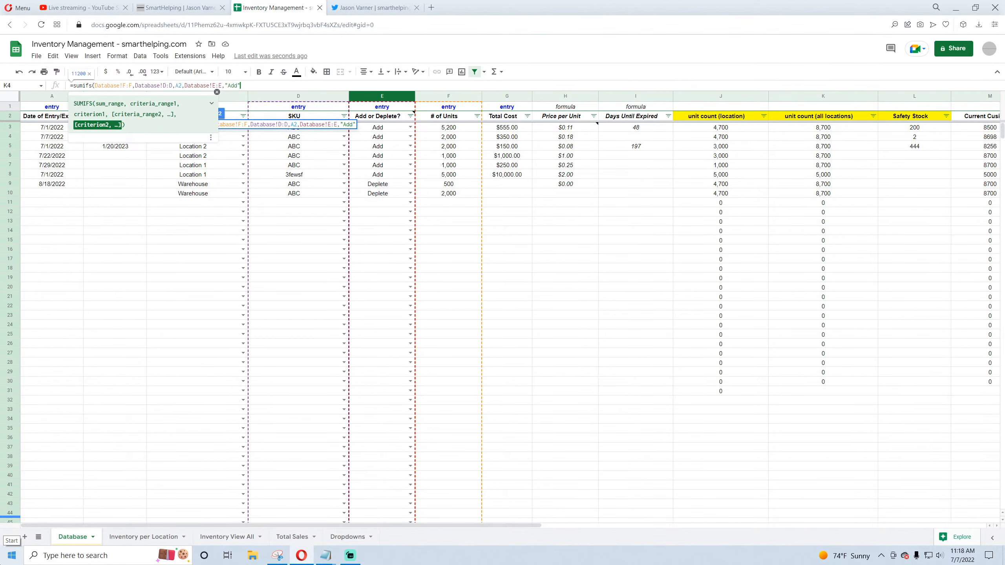
{"action": "type", "text": ")"}
{"action": "key", "text": "Return"}
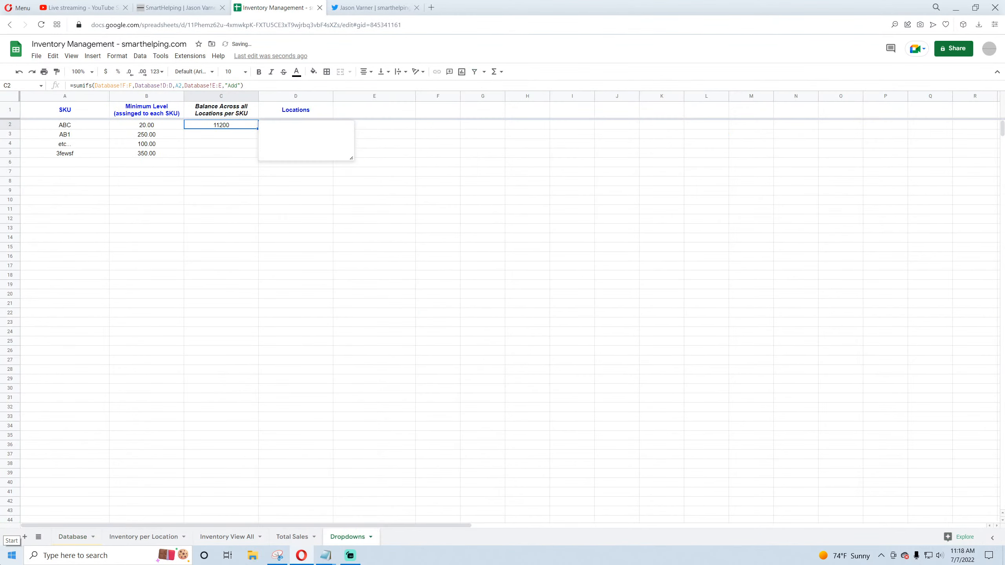
Step: Extend the C2 formula by subtracting a copy of its own SUMIFS expression, without the extra equals sign
{"action": "left_click_drag", "start_coordinate": [243, 86], "coordinate": [80, 86]}
{"action": "right_click", "coordinate": [80, 87]}
{"action": "left_click", "coordinate": [111, 125]}
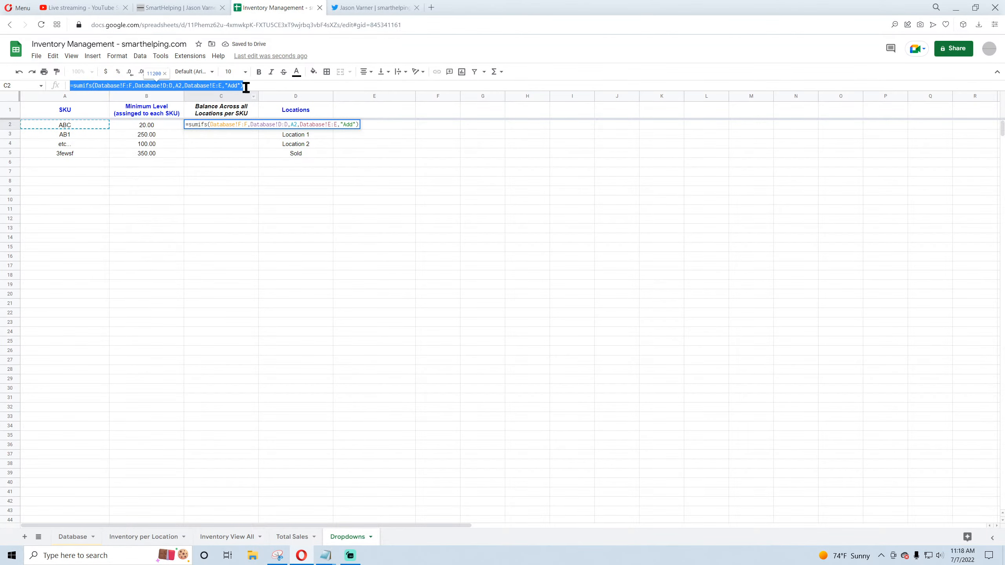
{"action": "left_click", "coordinate": [246, 87]}
{"action": "type", "text": "-"}
{"action": "key", "text": "ctrl+v"}
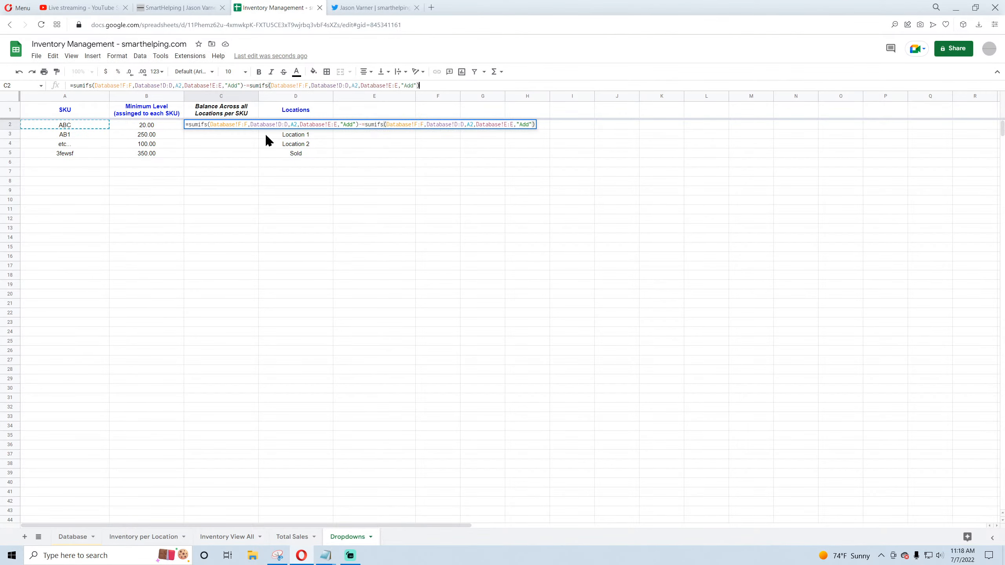
{"action": "left_click", "coordinate": [251, 85]}
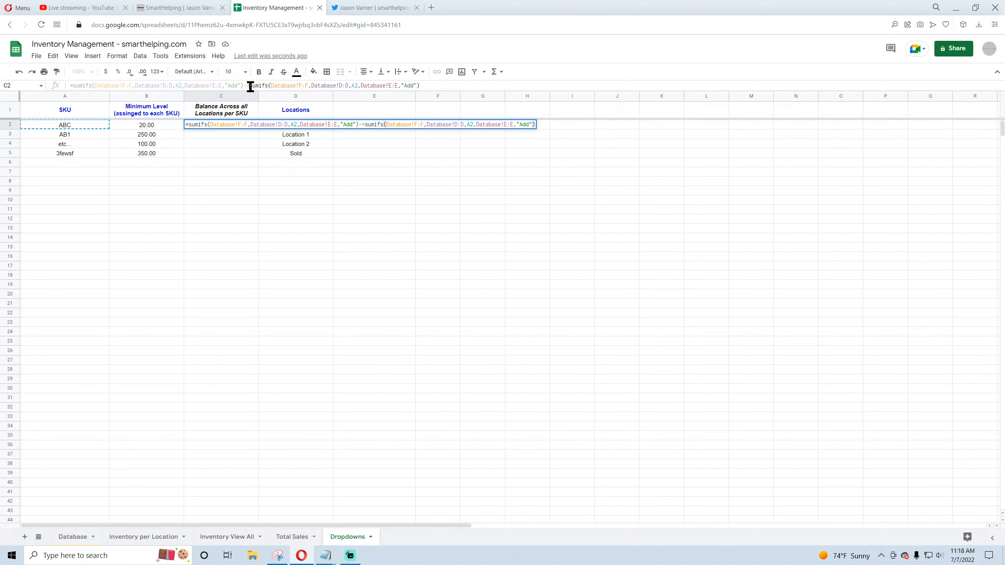
{"action": "key", "text": "BackSpace"}
Step: Change the criterion of the subtracted SUMIFS in C2 from "Add" to "Deplete" and commit the formula
{"action": "left_click", "coordinate": [409, 84]}
{"action": "key", "text": "BackSpace"}
{"action": "key", "text": "BackSpace"}
{"action": "key", "text": "BackSpace"}
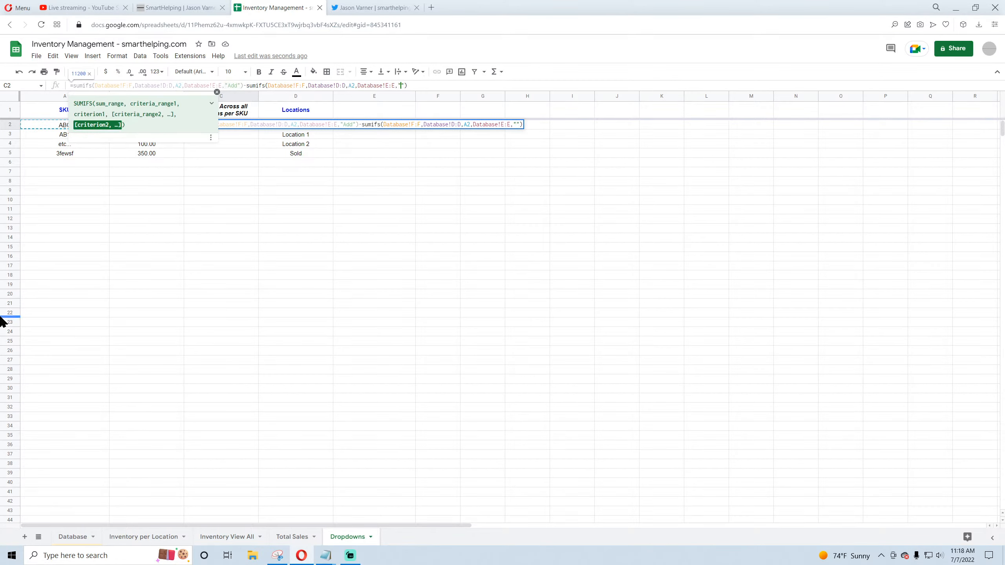
{"action": "type", "text": "Subtract"}
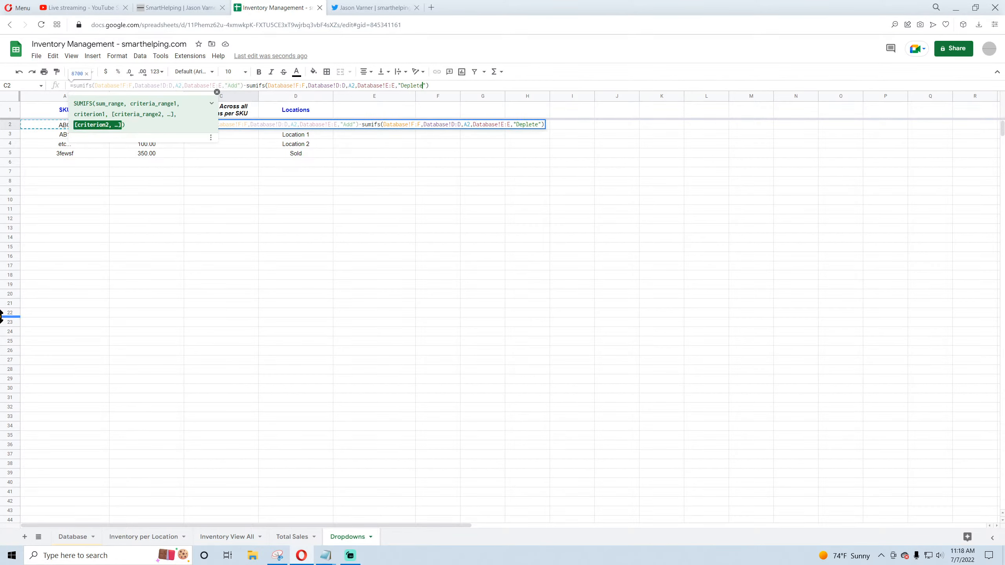
{"action": "key", "text": "Return"}
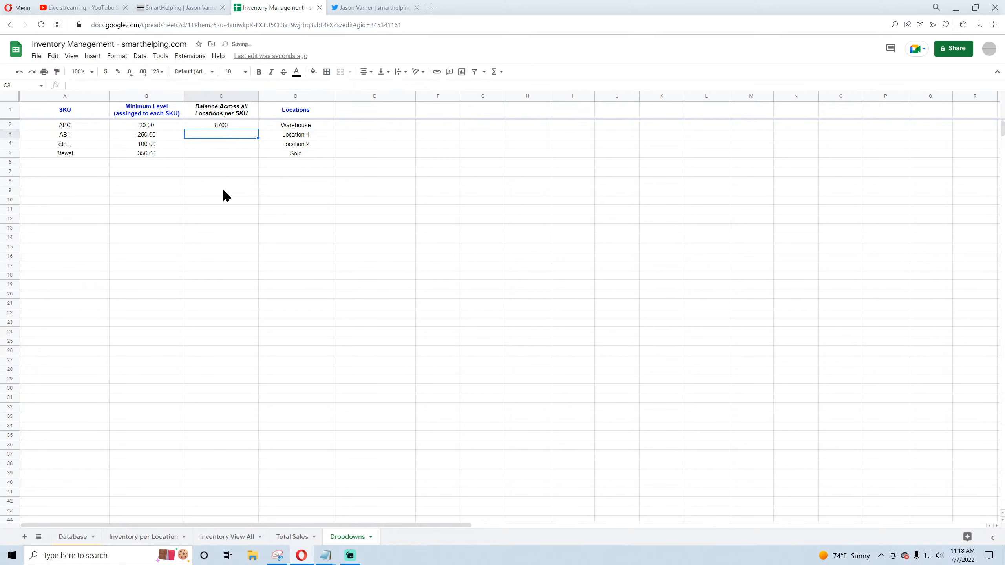
Step: Format the balance in Dropdowns C2 as a number with a thousands separator and no decimals
{"action": "left_click", "coordinate": [242, 124]}
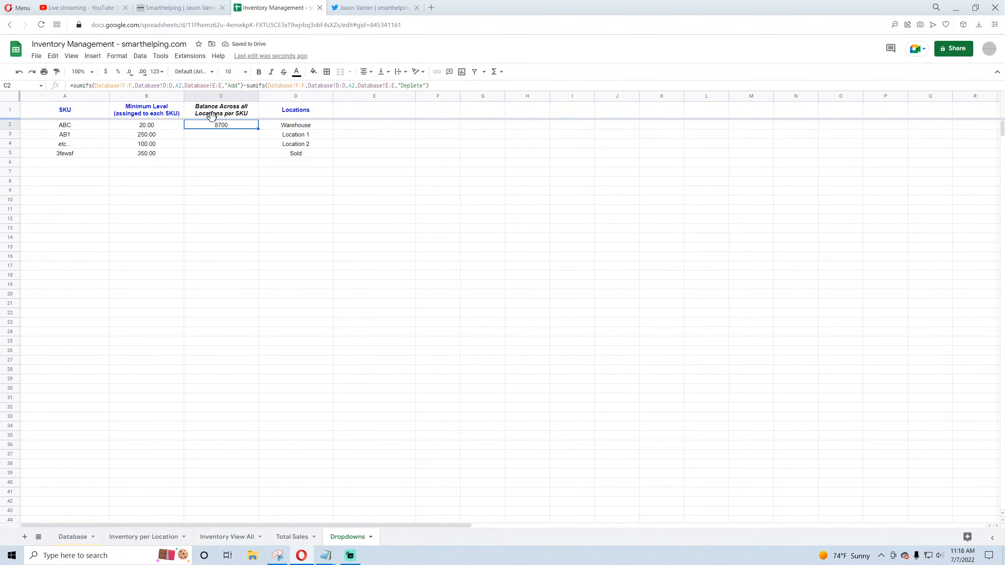
{"action": "left_click", "coordinate": [117, 58]}
{"action": "mouse_move", "coordinate": [141, 94]}
{"action": "left_click", "coordinate": [284, 135]}
Step: Fill the balance formula from C2 down column C of the Dropdowns sheet, past row 500
{"action": "left_click_drag", "start_coordinate": [258, 128], "coordinate": [236, 392]}
{"action": "left_click", "coordinate": [232, 389]}
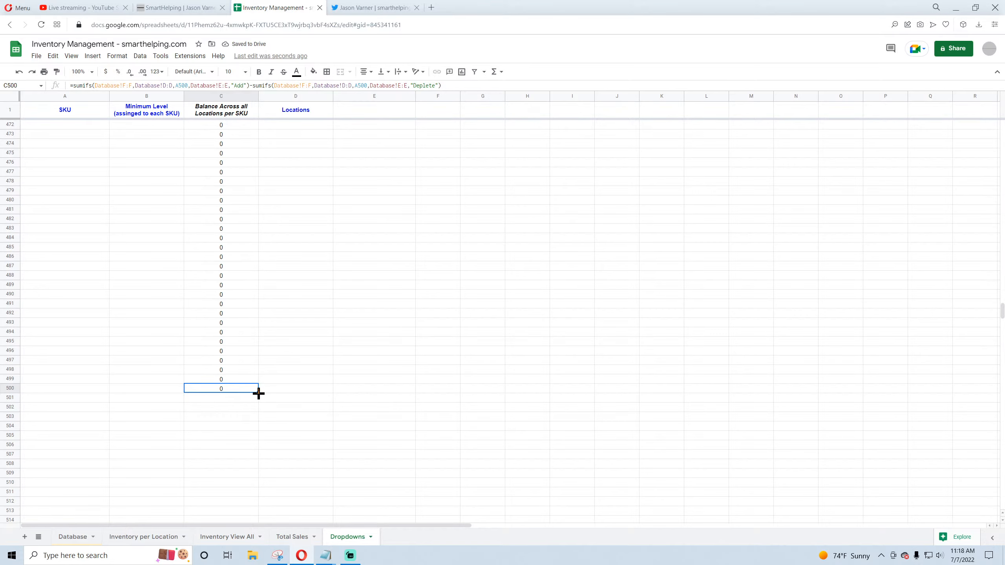
{"action": "left_click_drag", "start_coordinate": [257, 392], "coordinate": [257, 447]}
{"action": "left_click_drag", "start_coordinate": [1003, 311], "coordinate": [1002, 130]}
{"action": "left_click", "coordinate": [566, 247]}
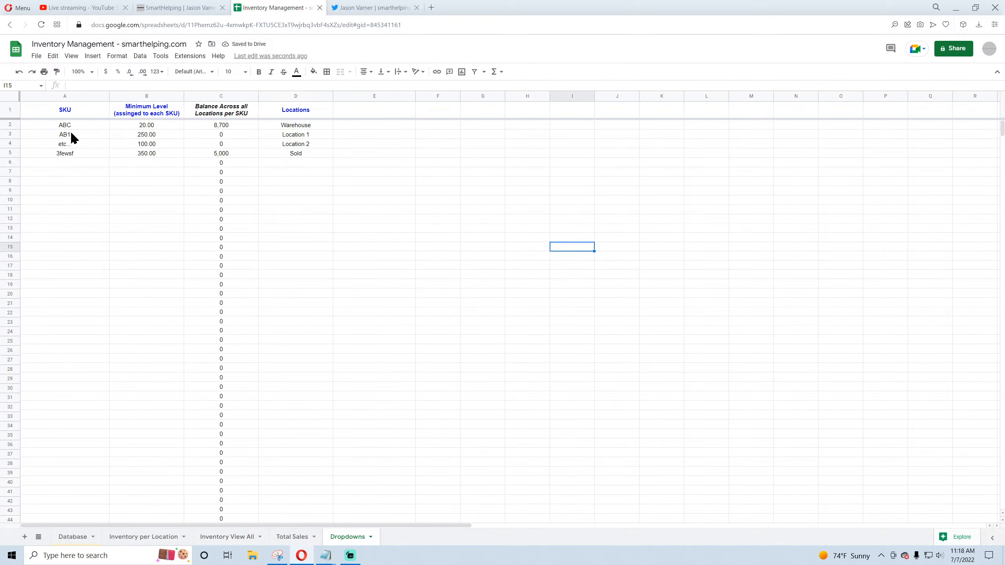
Step: Clear the existing all-locations unit count formulas in column K of the Database sheet, from K3 down
{"action": "left_click", "coordinate": [72, 538]}
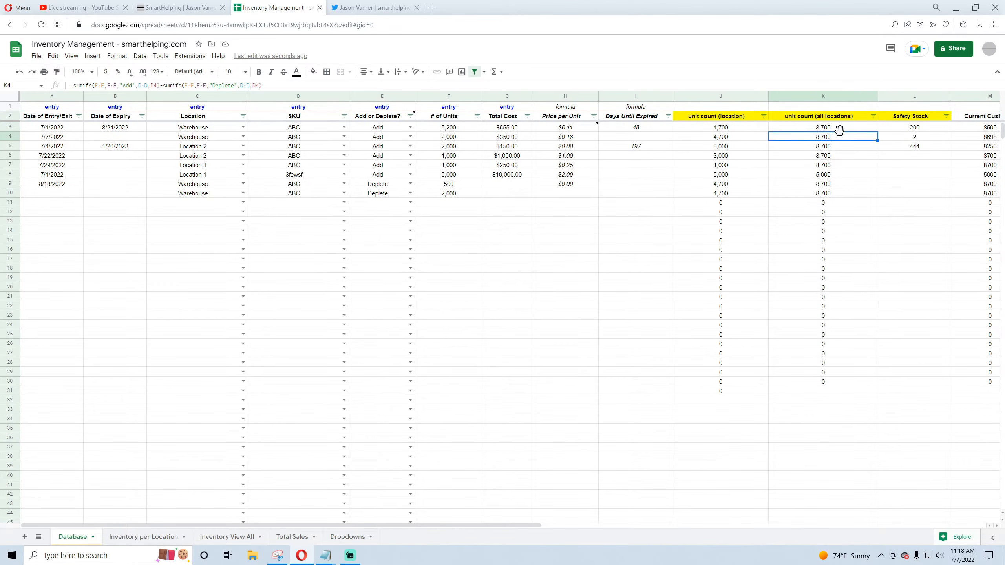
{"action": "left_click", "coordinate": [839, 128]}
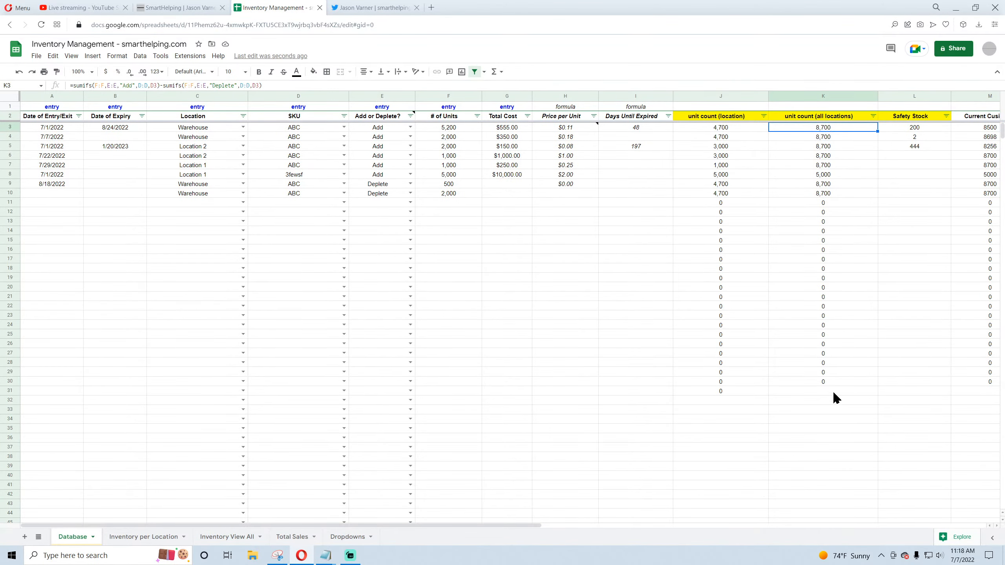
{"action": "left_click", "coordinate": [835, 392]}
{"action": "left_click_drag", "start_coordinate": [877, 394], "coordinate": [844, 129]}
Step: Begin an ARRAYFORMULA in Database K3 with a VLOOKUP of D3:D in the range Dropdowns!A:C
{"action": "left_click", "coordinate": [843, 129]}
{"action": "type", "text": "=a"}
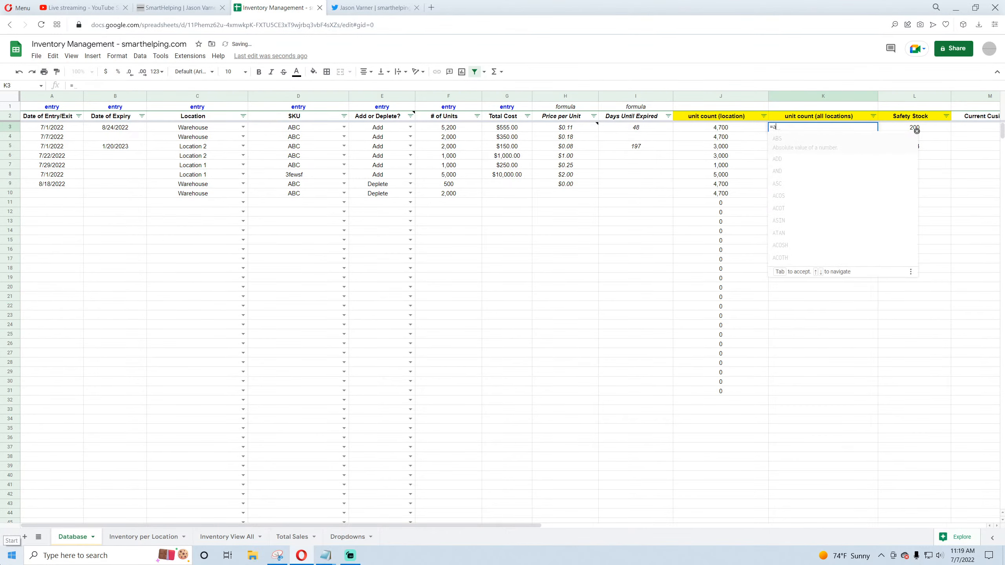
{"action": "type", "text": "rrayformula(vl"}
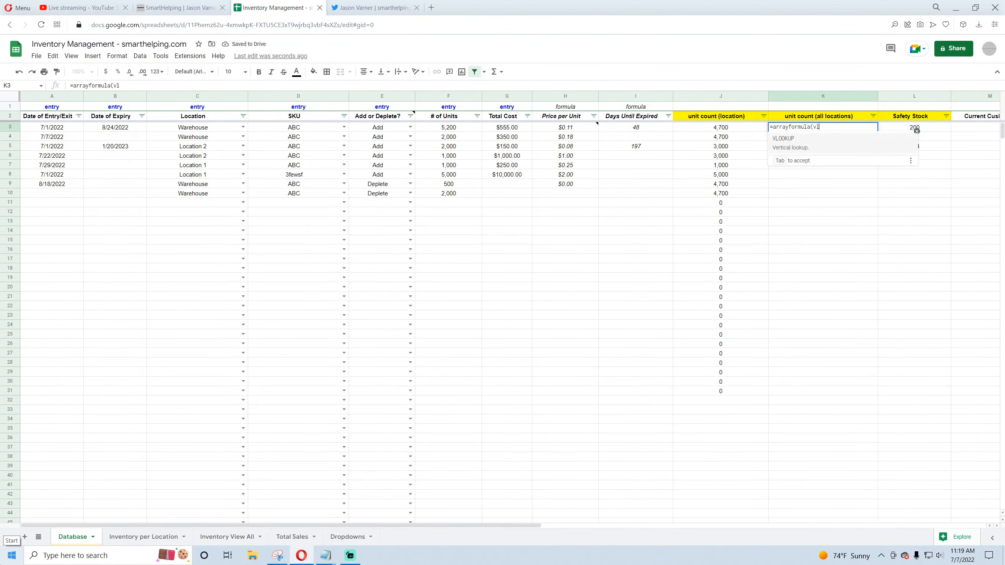
{"action": "type", "text": "ookup("}
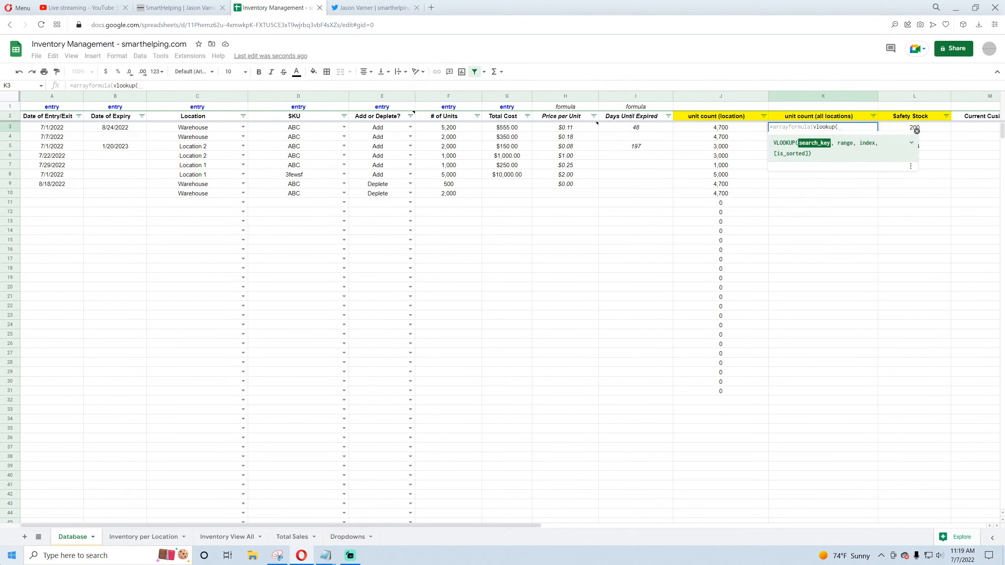
{"action": "type", "text": "d3:d,"}
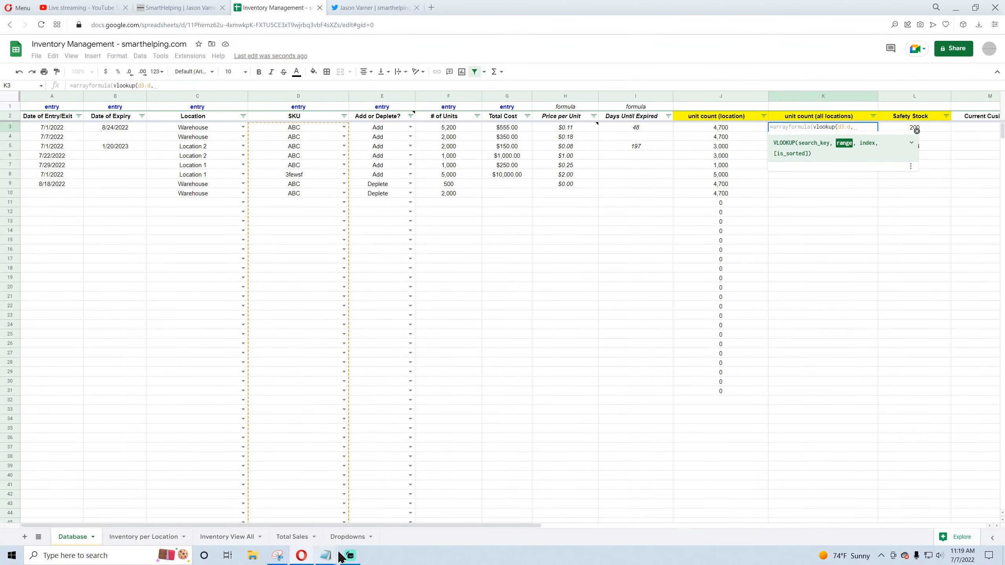
{"action": "left_click", "coordinate": [348, 538]}
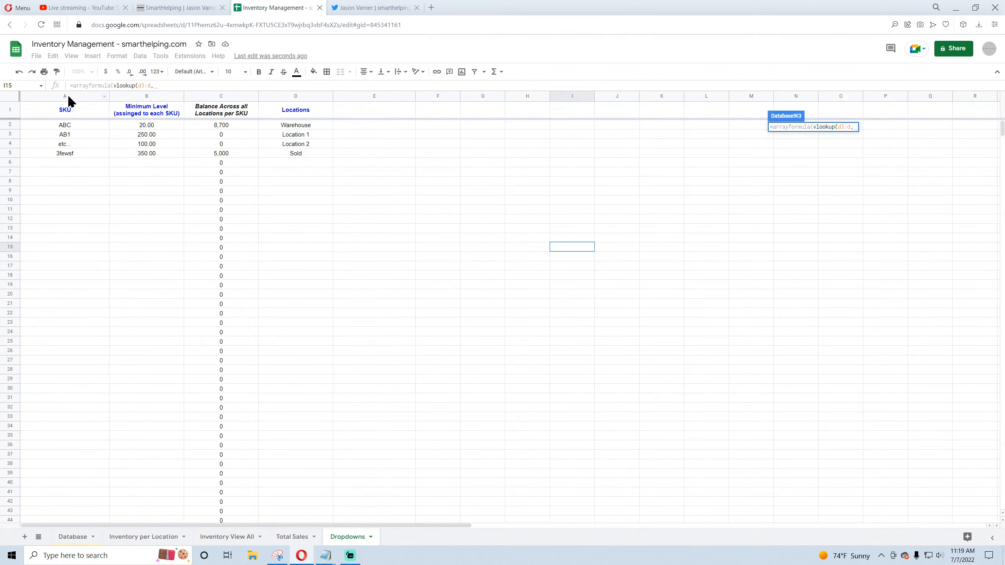
{"action": "left_click_drag", "start_coordinate": [68, 97], "coordinate": [208, 99]}
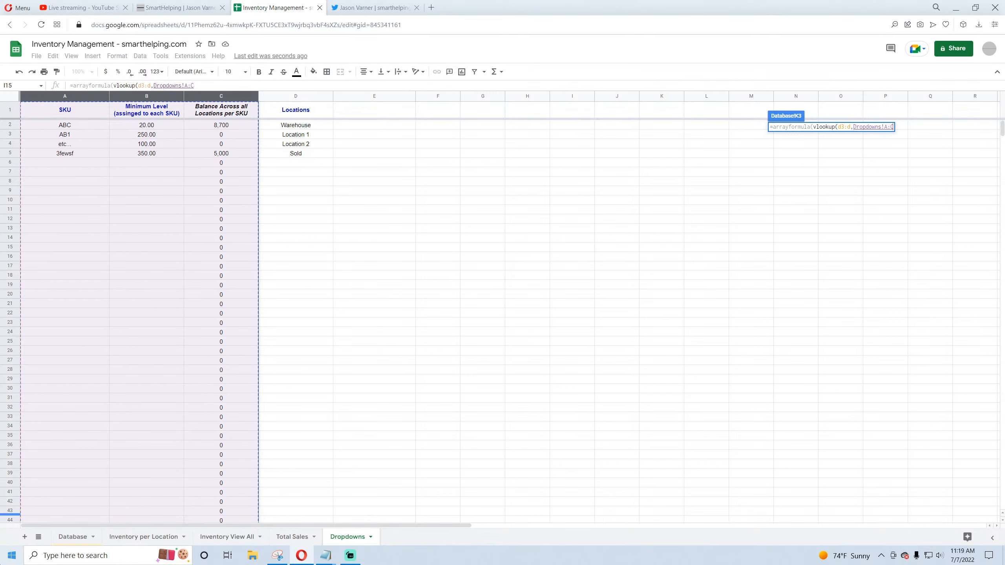
{"action": "type", "text": ","}
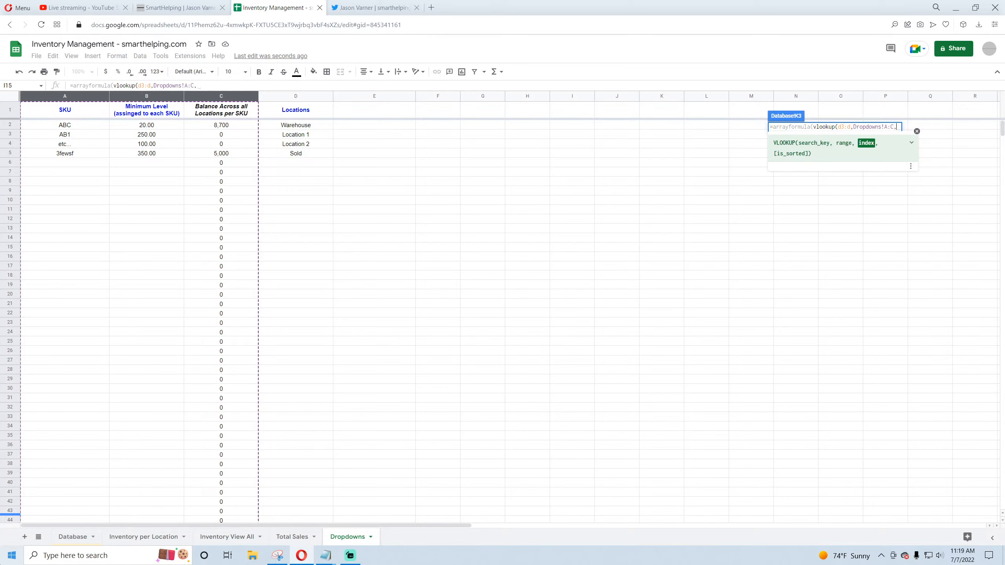
{"action": "type", "text": "false"}
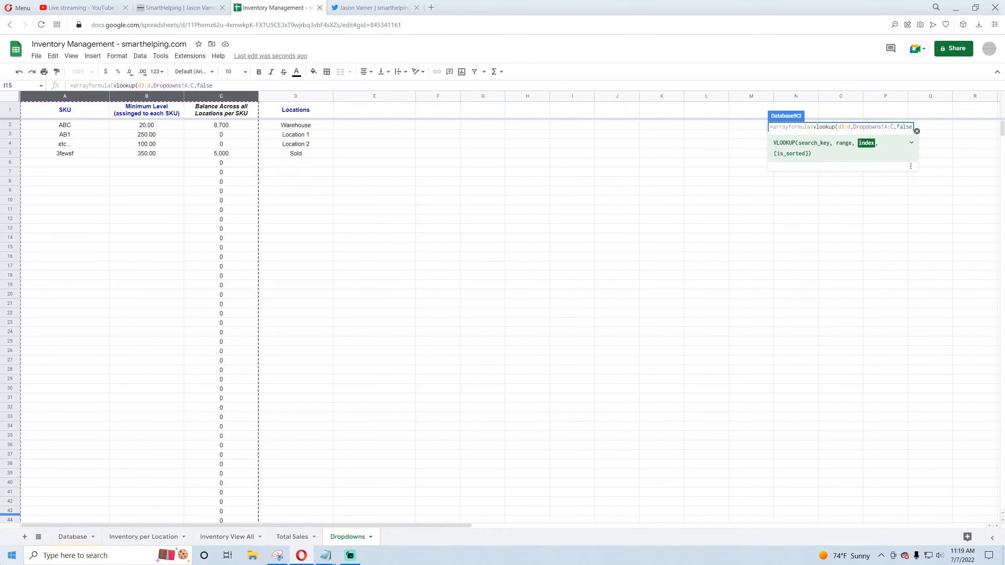
{"action": "key", "text": "BackSpace"}
{"action": "key", "text": "BackSpace"}
{"action": "key", "text": "BackSpace"}
{"action": "key", "text": "BackSpace"}
{"action": "key", "text": "BackSpace"}
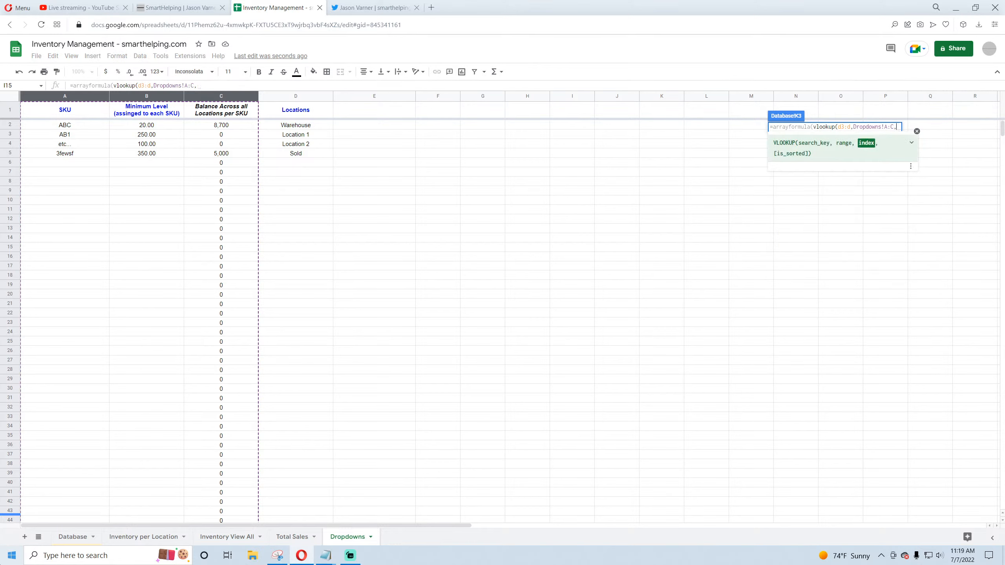
{"action": "key", "text": "BackSpace"}
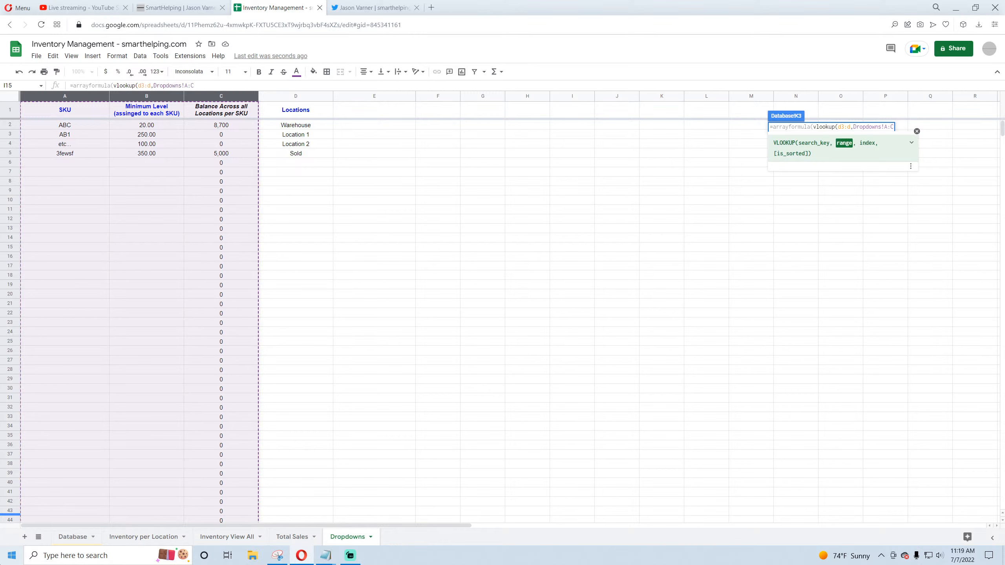
{"action": "type", "text": ","}
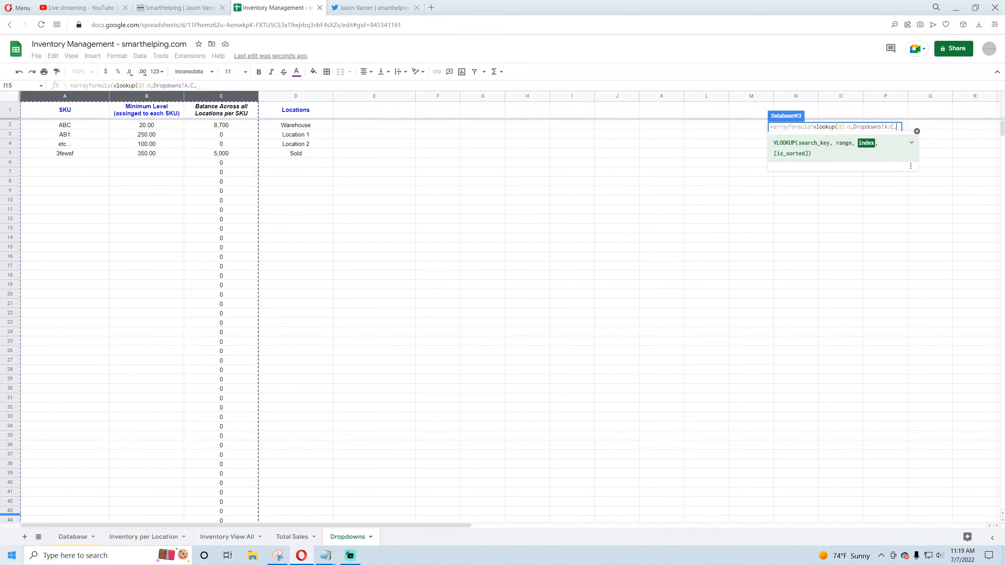
Step: Commit the K3 array formula and try 0 as the VLOOKUP's index
{"action": "key", "text": "Return"}
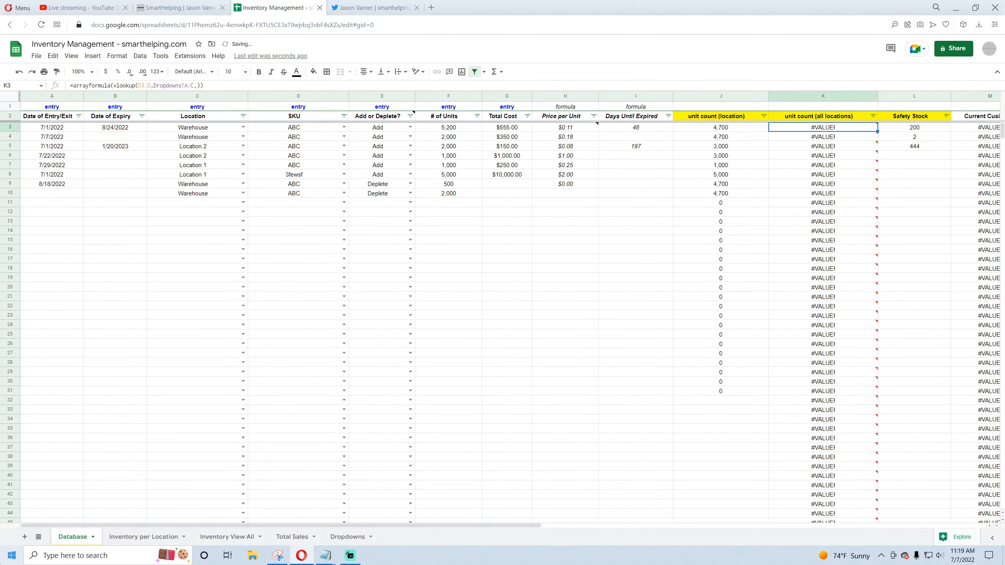
{"action": "mouse_move", "coordinate": [835, 133]}
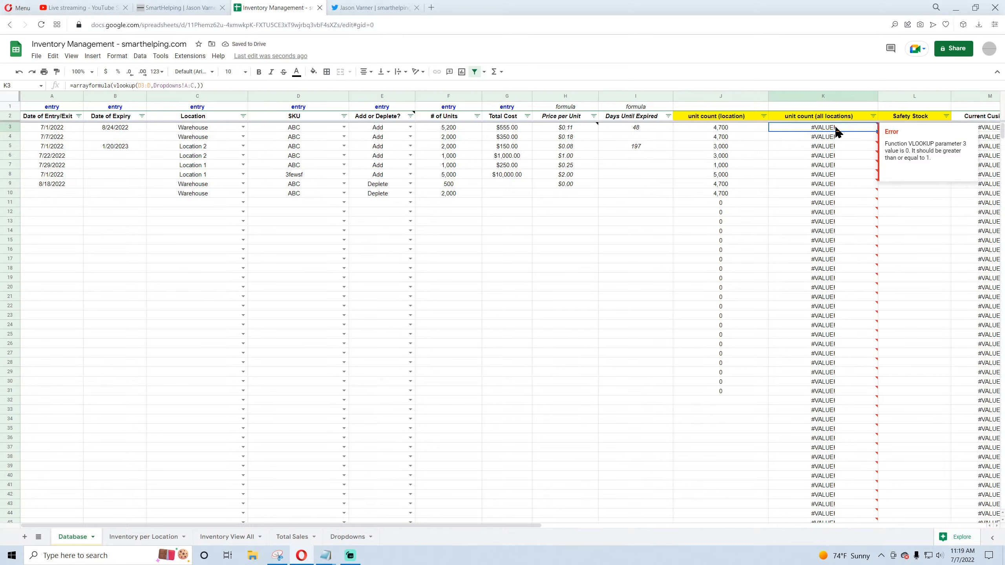
{"action": "left_click", "coordinate": [201, 86]}
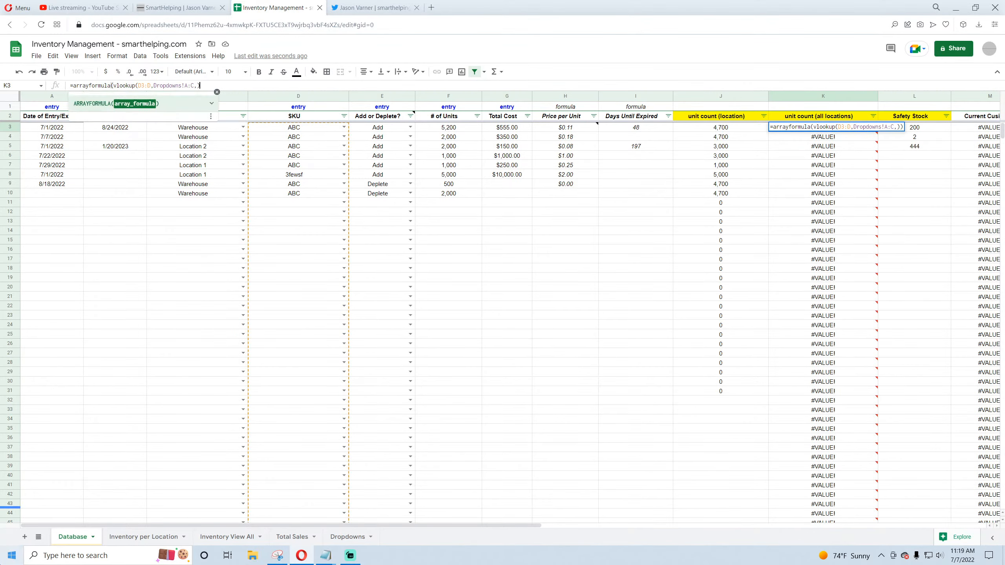
{"action": "key", "text": "BackSpace"}
{"action": "type", "text": "0)"}
{"action": "key", "text": "Return"}
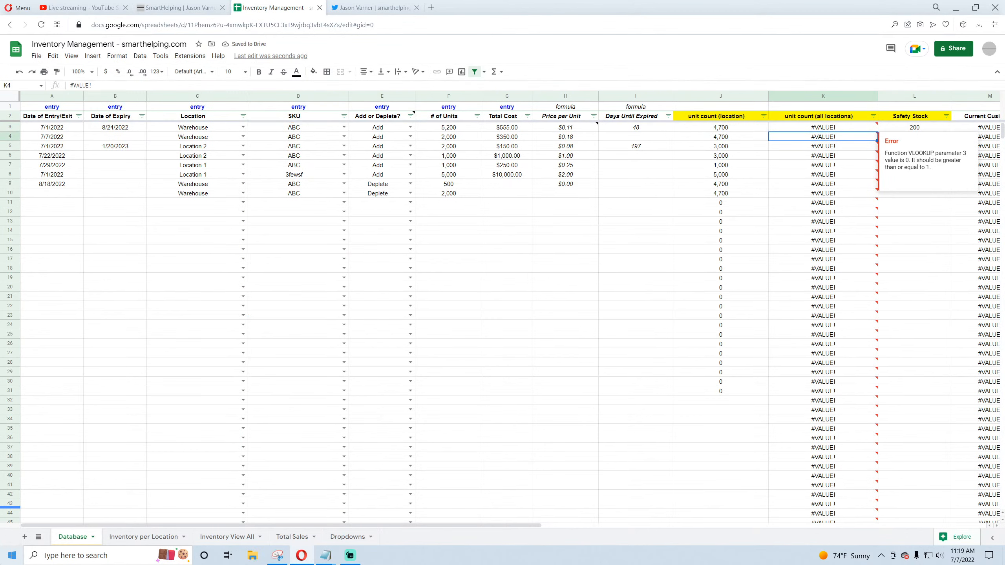
Step: Set the K3 VLOOKUP's index to 3 and its is_sorted argument to false, and commit the formula
{"action": "left_click", "coordinate": [823, 128]}
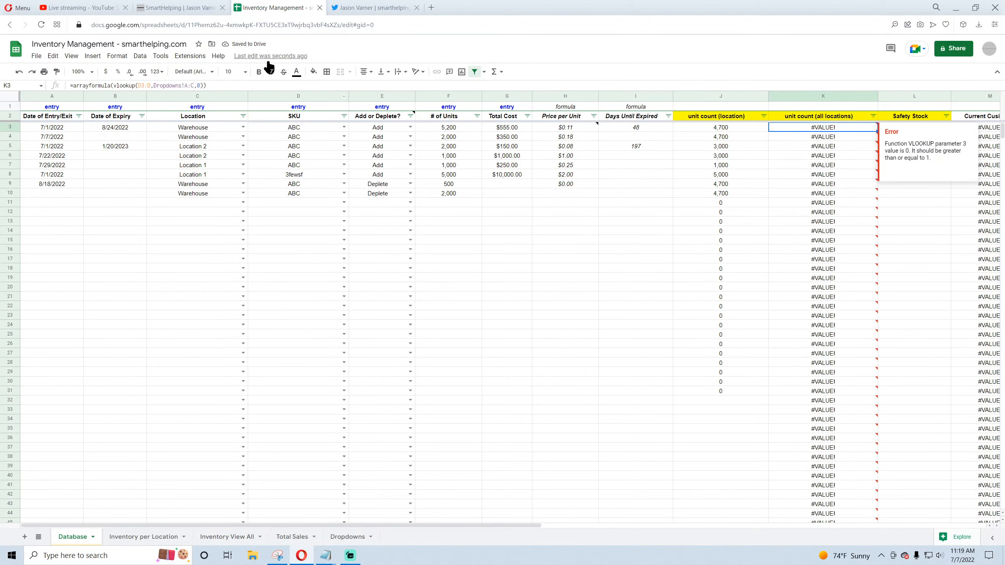
{"action": "left_click_drag", "start_coordinate": [197, 86], "coordinate": [208, 87]}
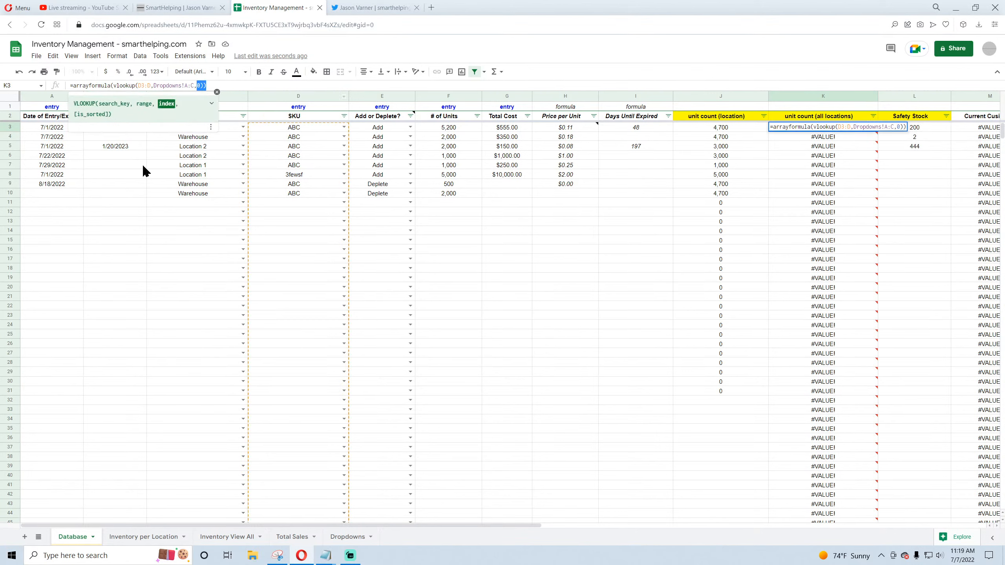
{"action": "key", "text": "BackSpace"}
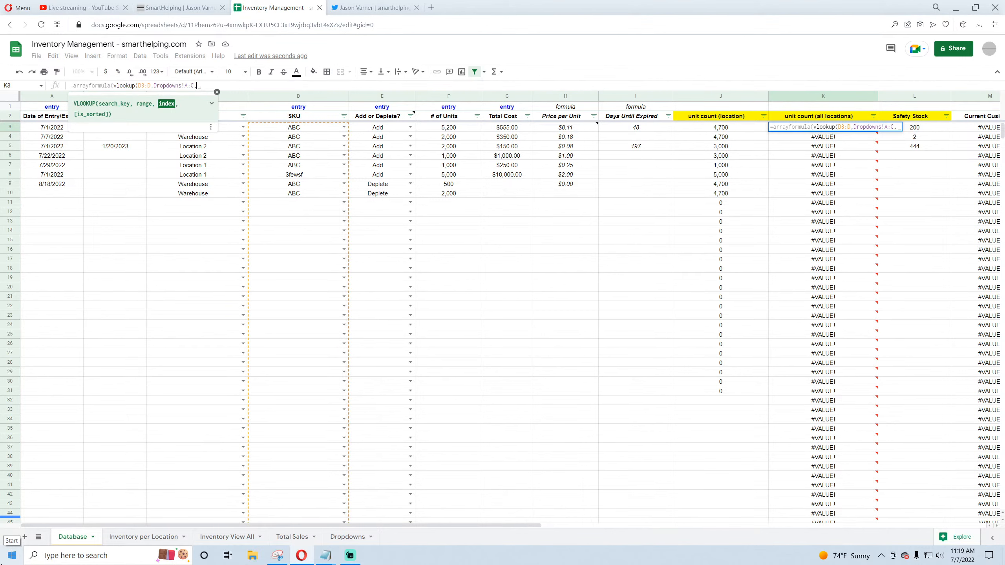
{"action": "type", "text": "3,false"}
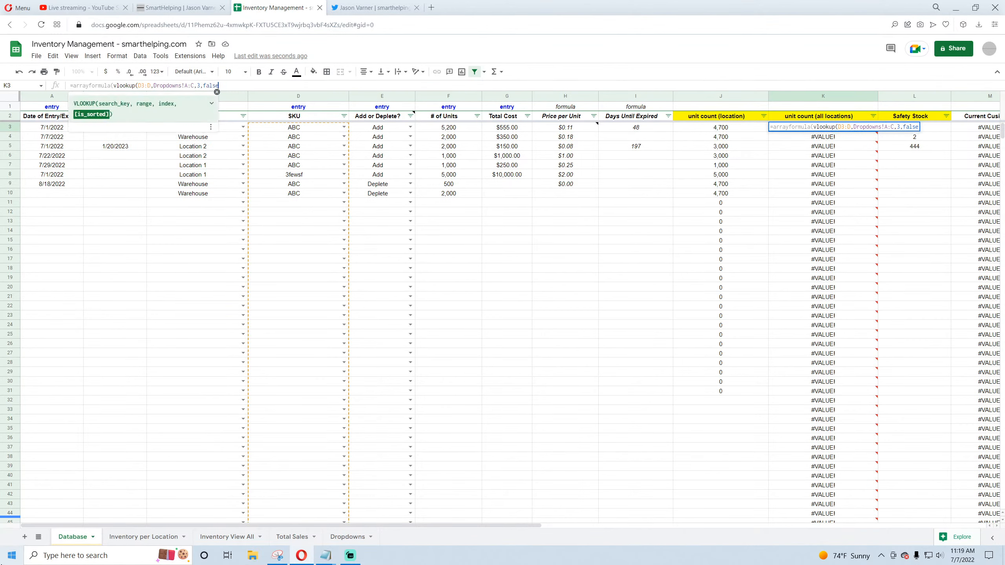
{"action": "key", "text": "Return"}
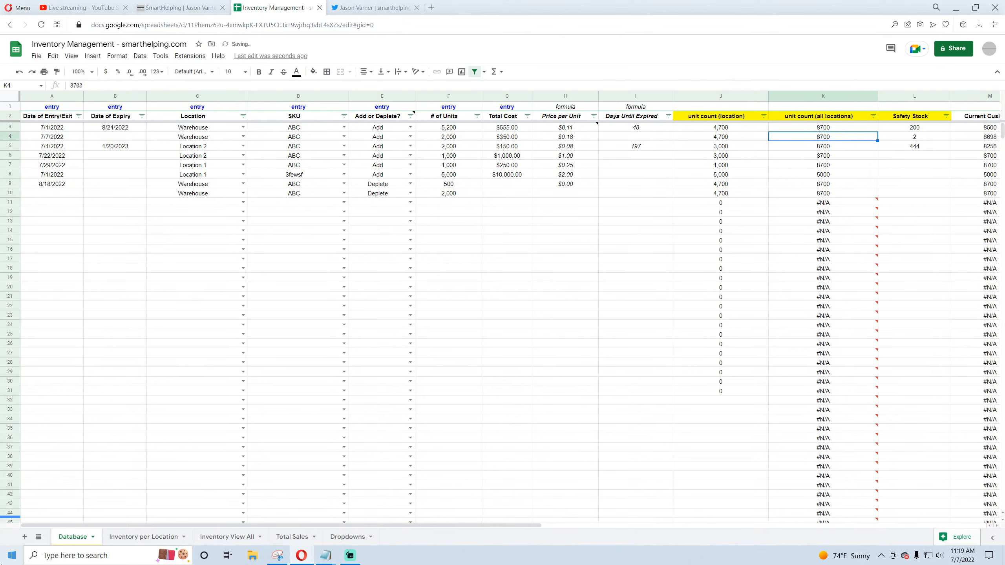
Step: Format the all-locations unit count column K as a number with a thousands separator and no decimals
{"action": "left_click", "coordinate": [820, 93]}
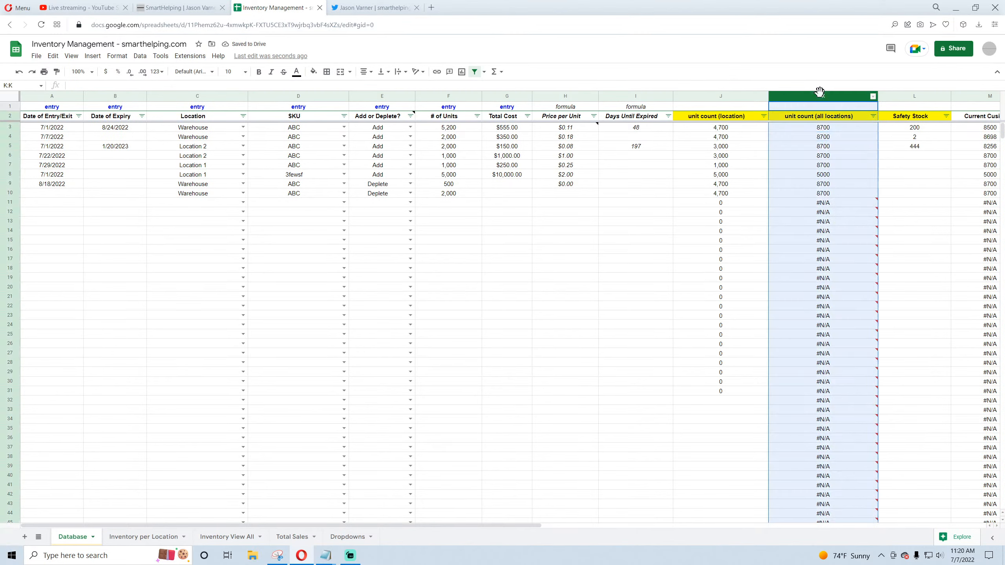
{"action": "left_click", "coordinate": [116, 56]}
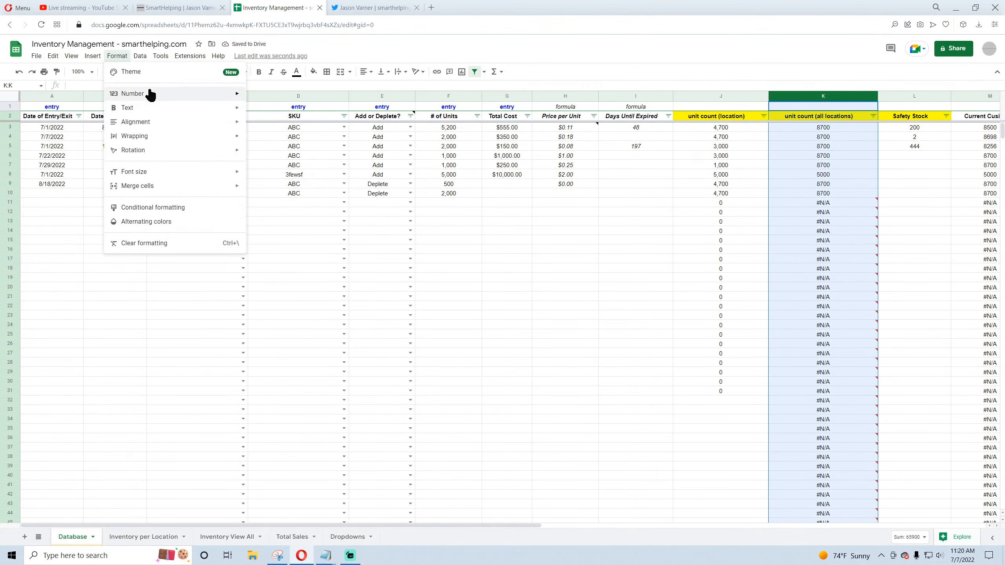
{"action": "mouse_move", "coordinate": [150, 95]}
{"action": "left_click", "coordinate": [280, 134]}
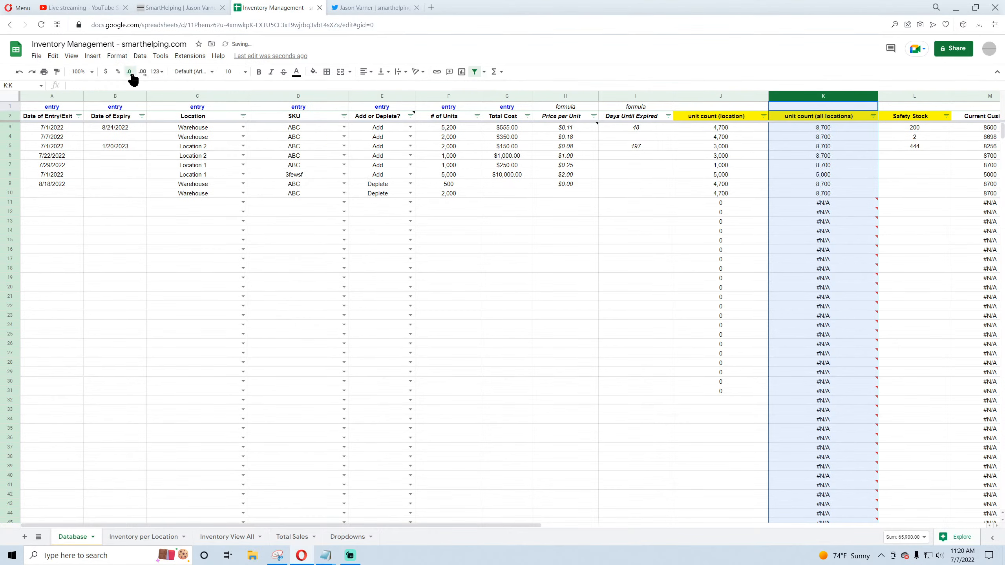
{"action": "left_click", "coordinate": [830, 127]}
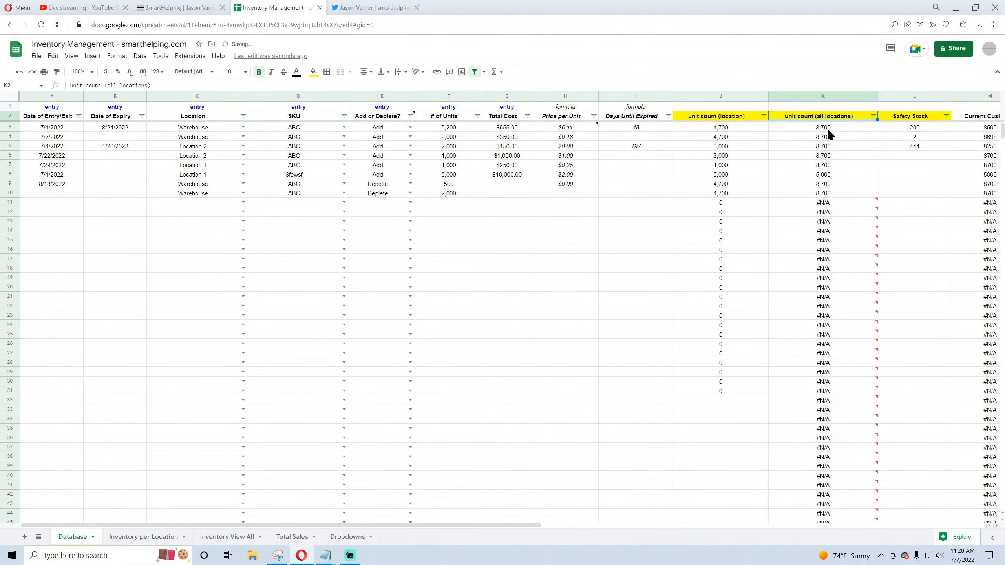
{"action": "left_click", "coordinate": [827, 155]}
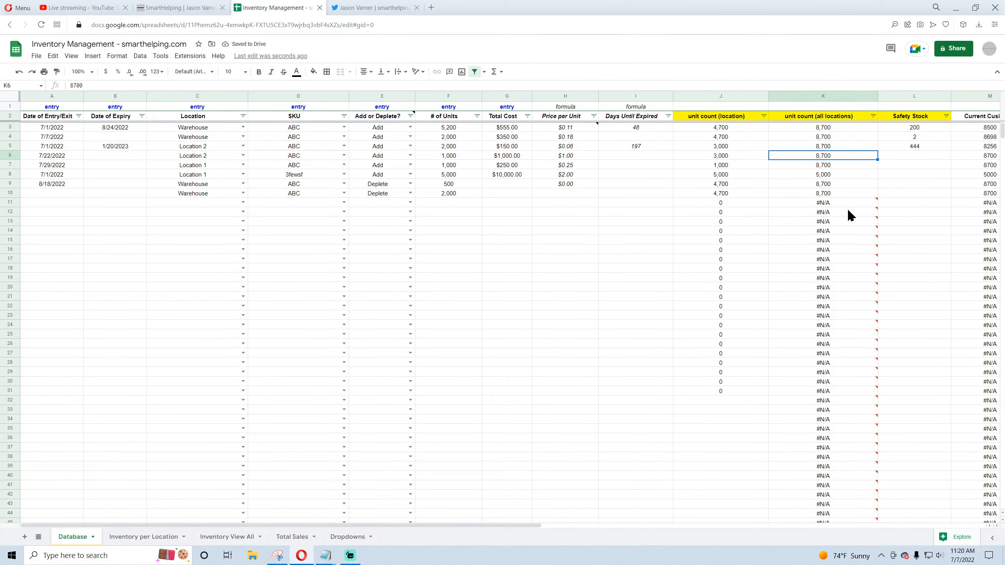
{"action": "left_click_drag", "start_coordinate": [832, 127], "coordinate": [830, 194]}
Step: Fill the per-location unit count formula from J3 down column J to row 1001
{"action": "left_click", "coordinate": [716, 130]}
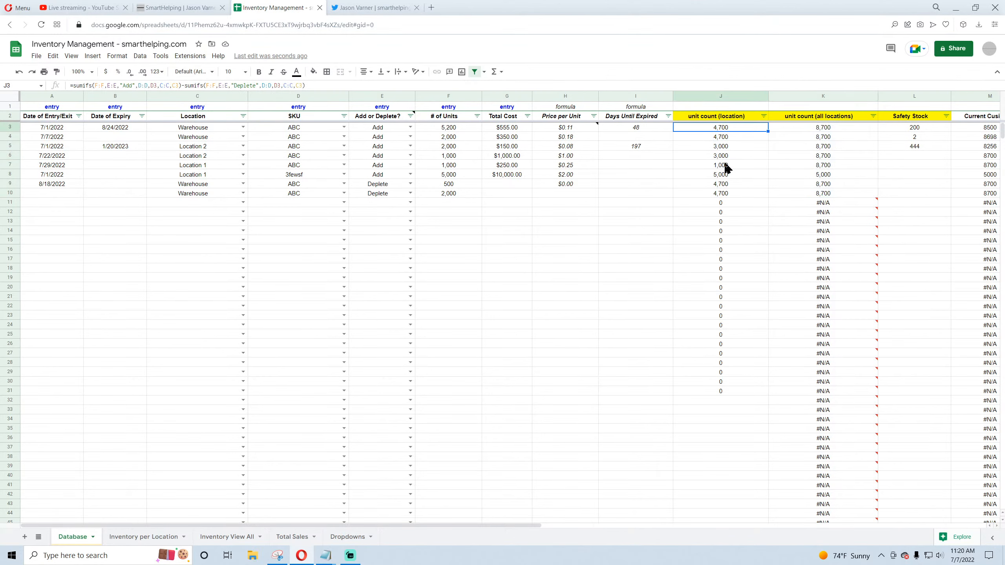
{"action": "left_click", "coordinate": [737, 232]}
{"action": "left_click", "coordinate": [740, 129]}
{"action": "left_click_drag", "start_coordinate": [768, 131], "coordinate": [746, 564]}
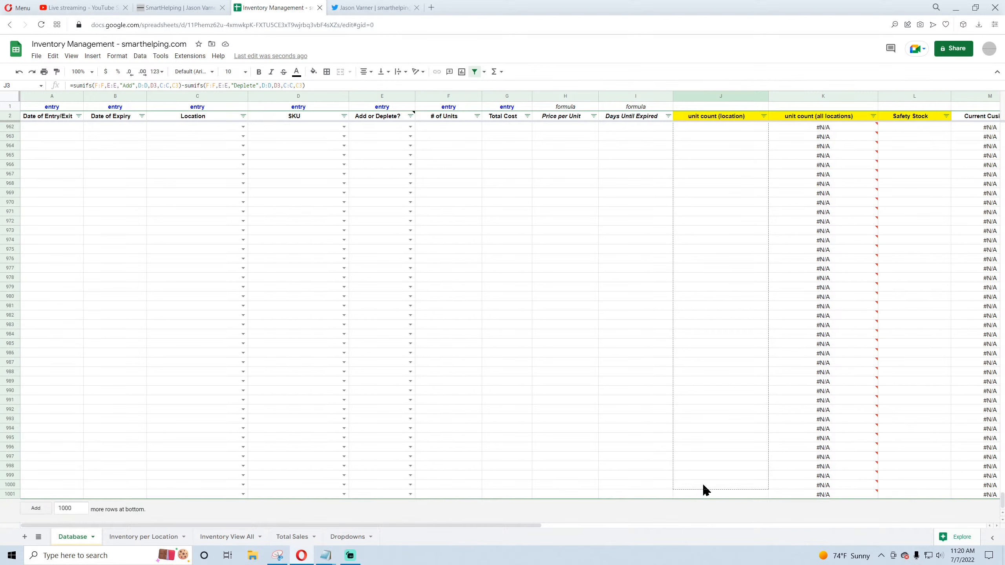
{"action": "left_click_drag", "start_coordinate": [704, 486], "coordinate": [704, 492]}
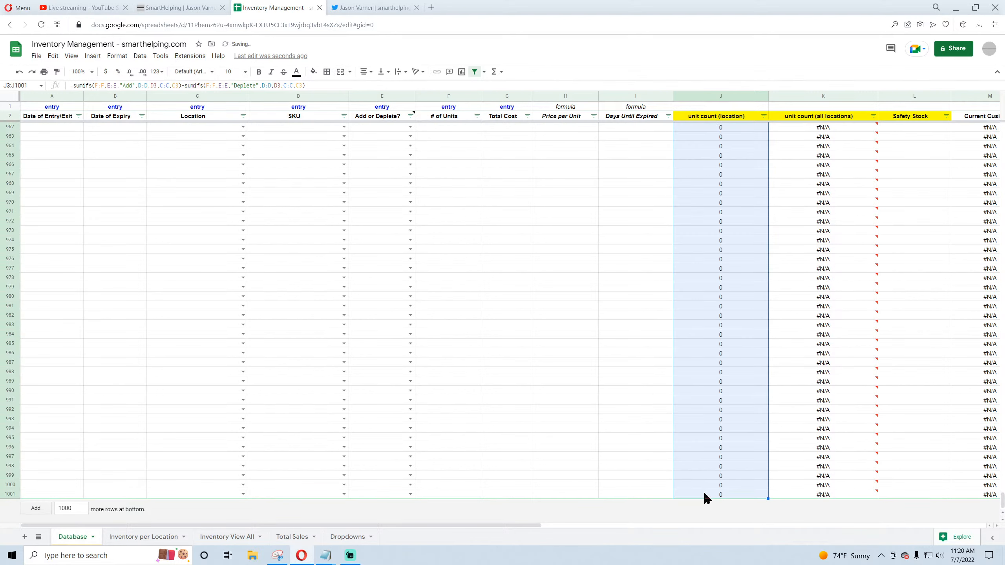
{"action": "left_click", "coordinate": [723, 430]}
{"action": "left_click_drag", "start_coordinate": [1002, 503], "coordinate": [1003, 131]}
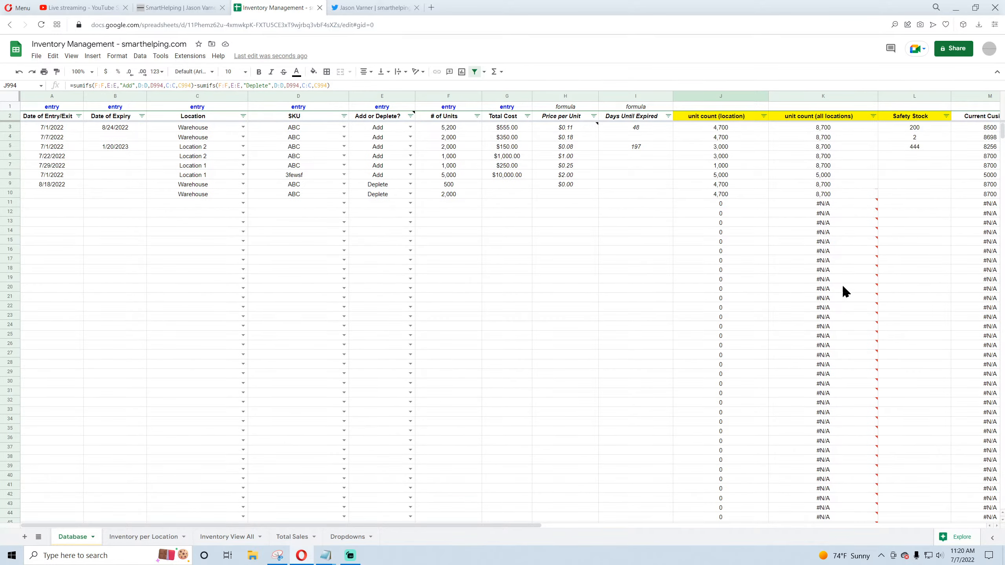
Step: Review the Inventory View All balances and the added, depleted and current stock totals on the Inventory per Location sheet
{"action": "left_click", "coordinate": [154, 537]}
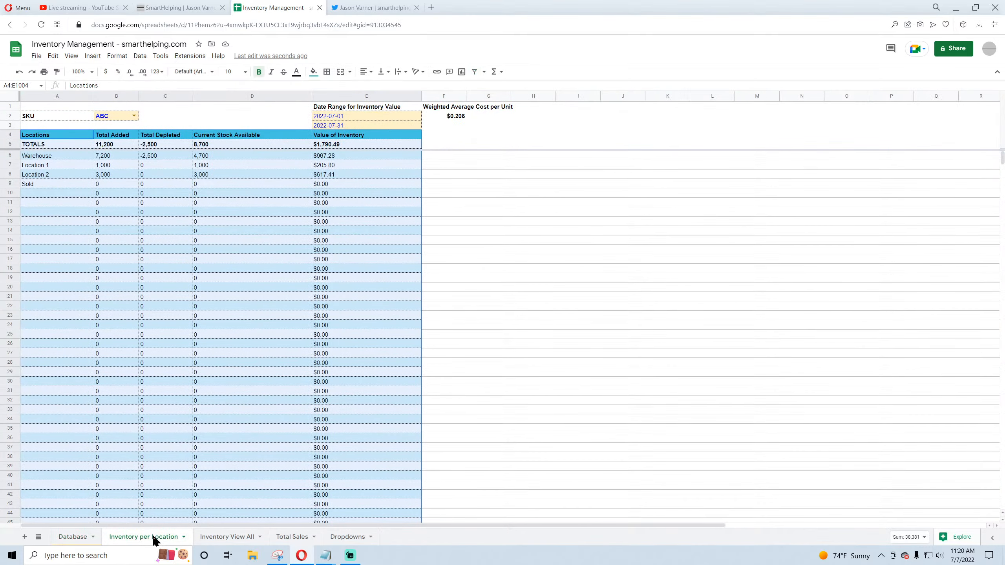
{"action": "left_click", "coordinate": [220, 542]}
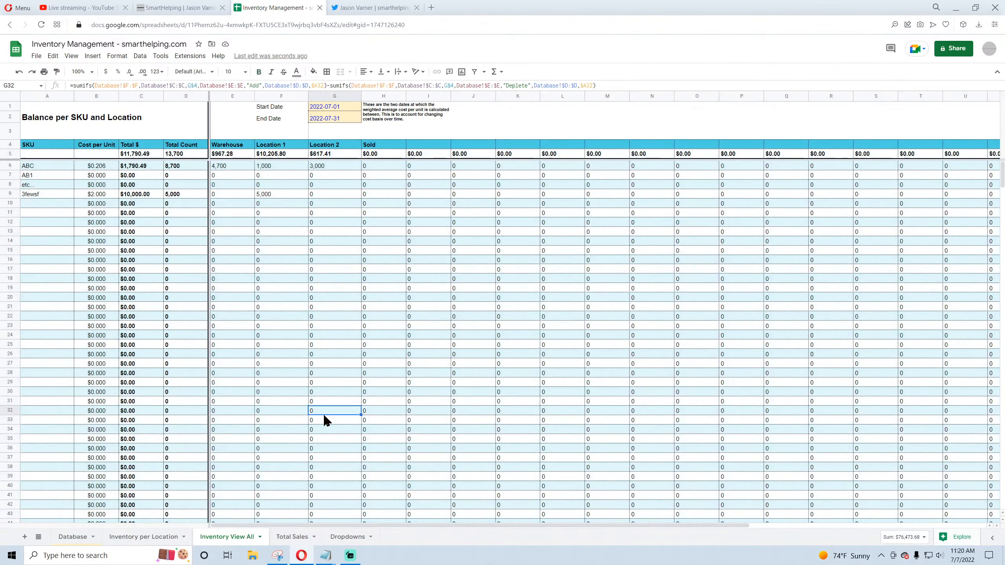
{"action": "left_click", "coordinate": [323, 414]}
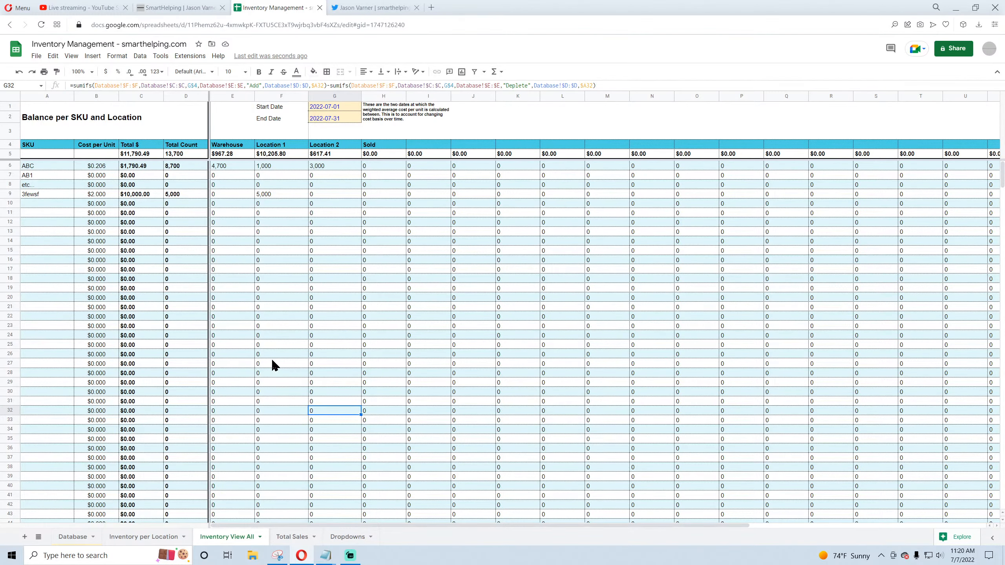
{"action": "left_click", "coordinate": [137, 537]}
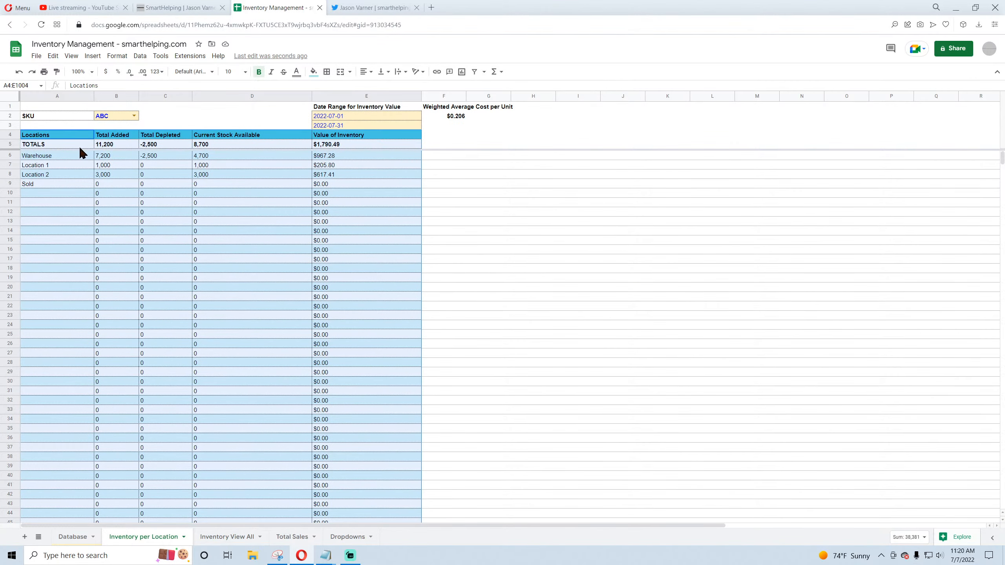
{"action": "left_click", "coordinate": [116, 147]}
{"action": "left_click", "coordinate": [152, 144]}
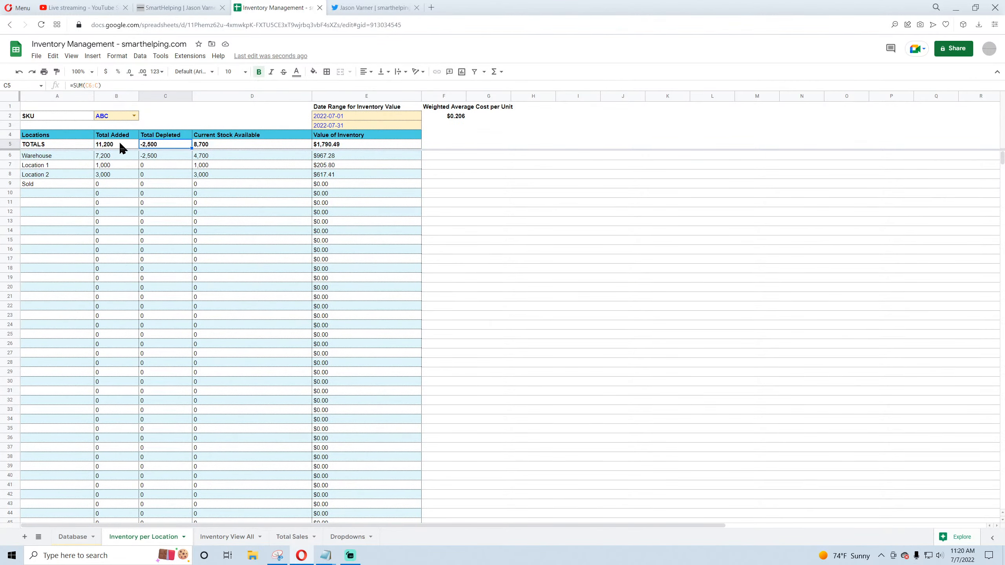
{"action": "left_click", "coordinate": [217, 145]}
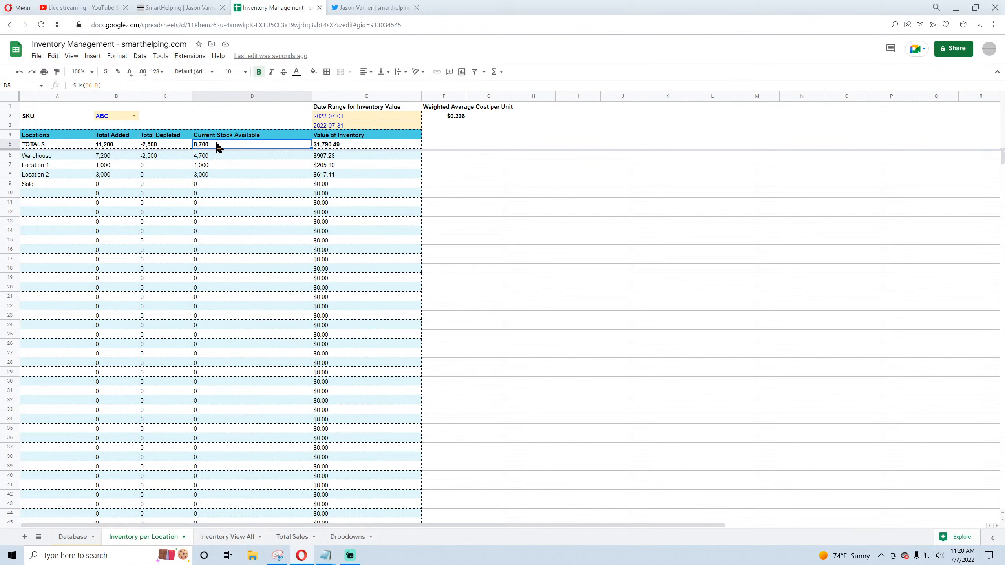
Step: Compare the ABC and 3fewsf location balances on Inventory View All with the entries on the Database sheet
{"action": "left_click", "coordinate": [227, 537]}
{"action": "left_click", "coordinate": [231, 167]}
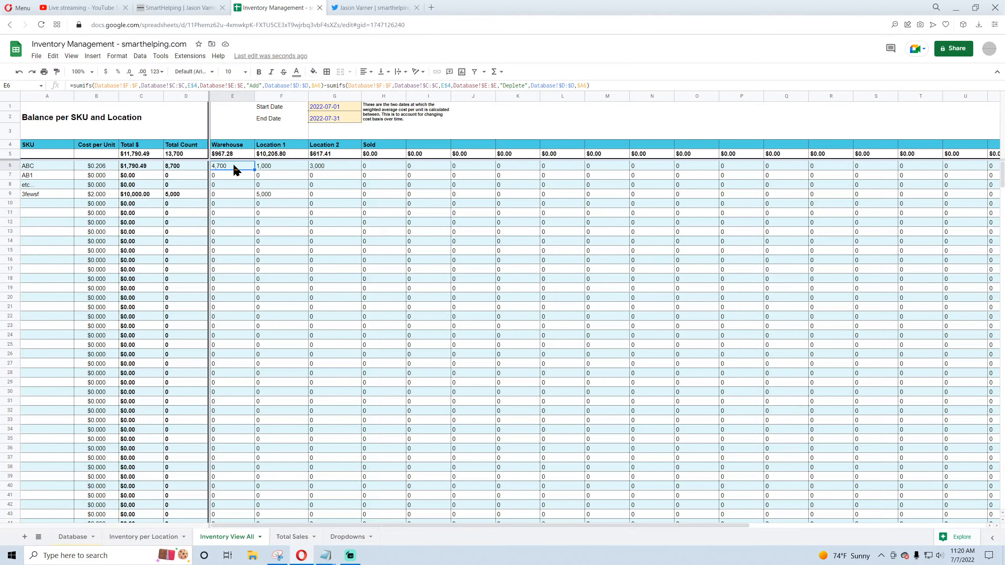
{"action": "left_click", "coordinate": [263, 176]}
{"action": "left_click", "coordinate": [286, 197]}
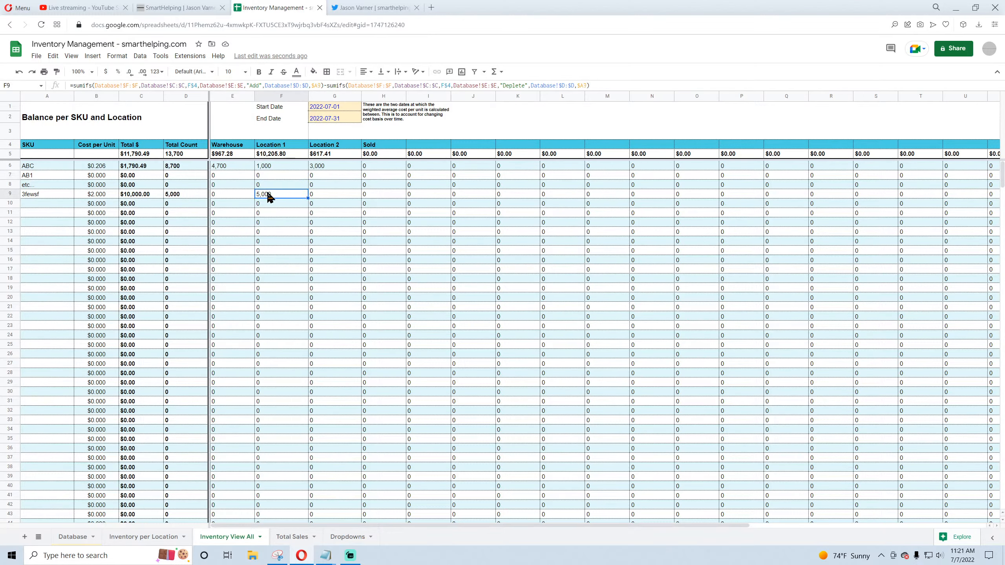
{"action": "left_click", "coordinate": [224, 167]}
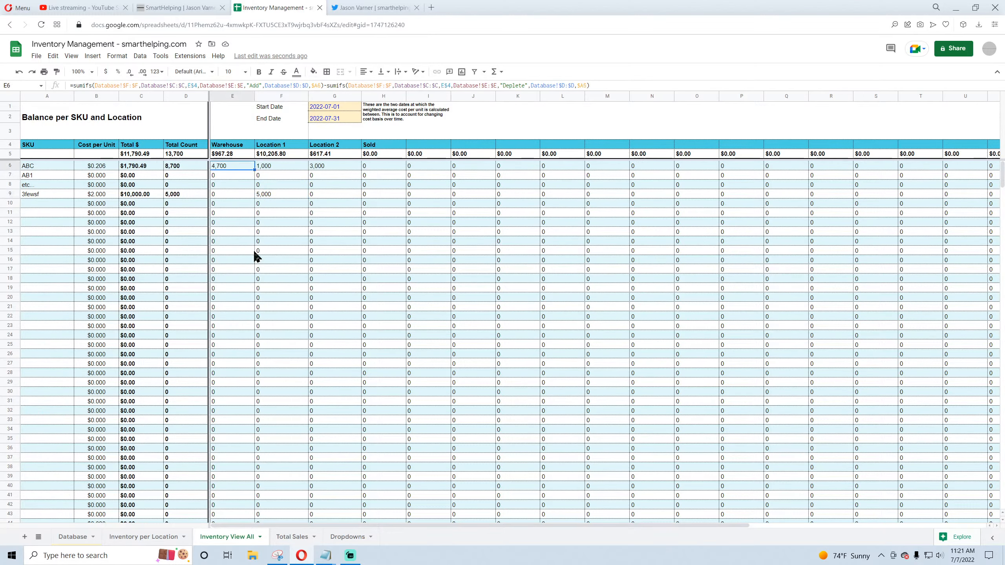
{"action": "left_click", "coordinate": [157, 538]}
{"action": "left_click", "coordinate": [74, 543]}
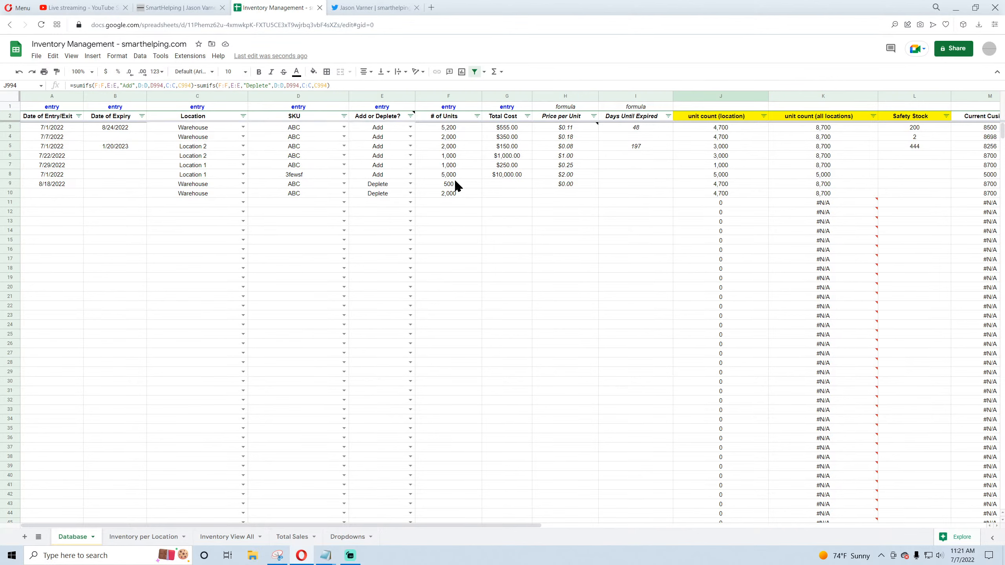
Step: Enter the note "ADD 'STARTING BALANCE' per SKU" in cell J3 of the Inventory per Location sheet
{"action": "left_click", "coordinate": [158, 537]}
{"action": "left_click", "coordinate": [568, 261]}
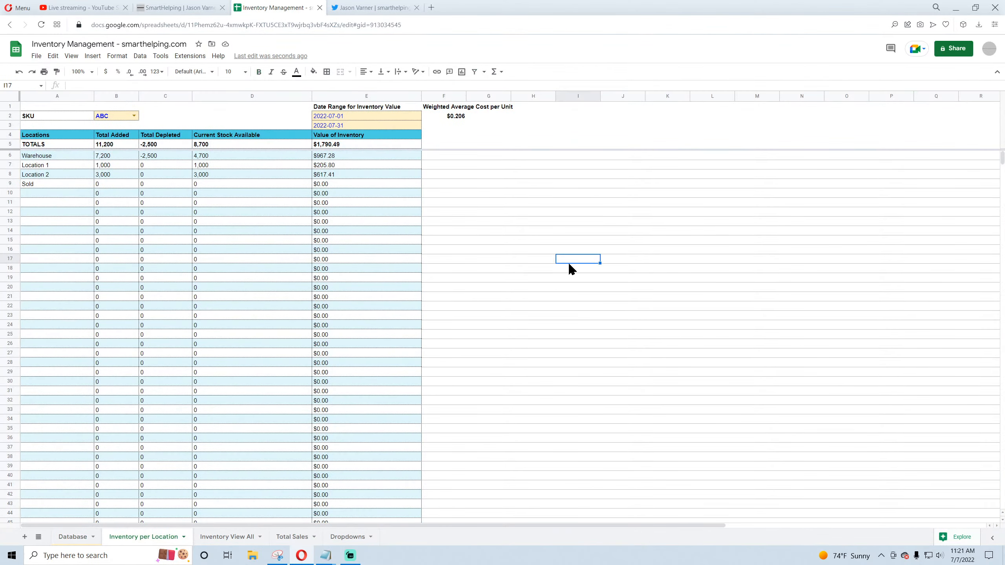
{"action": "left_click", "coordinate": [607, 128]}
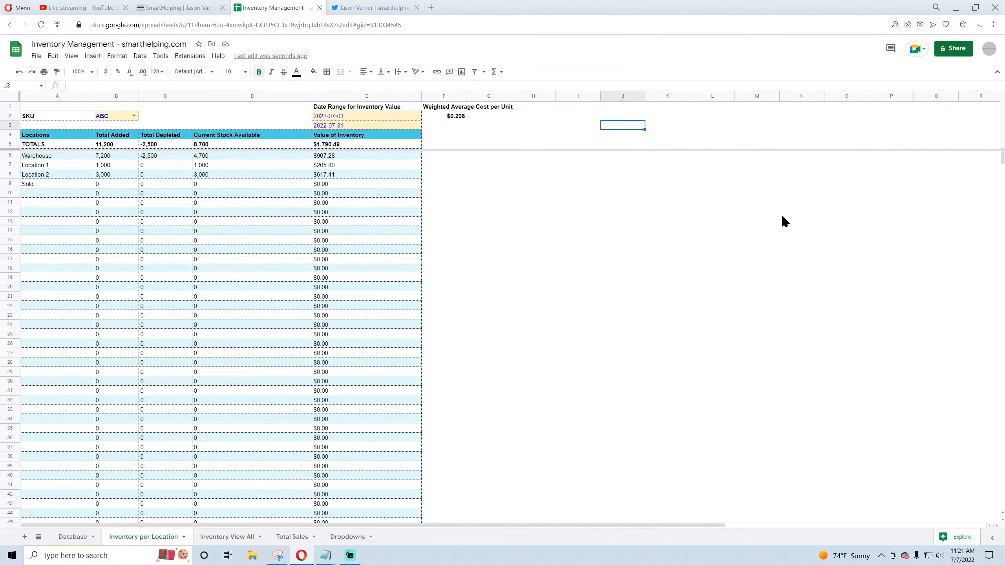
{"action": "type", "text": "ADD"}
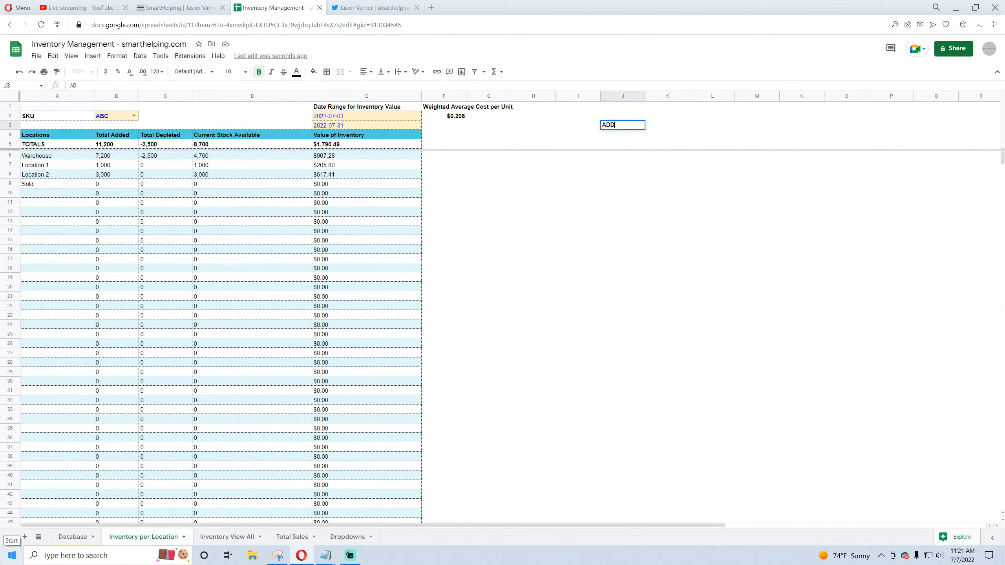
{"action": "type", "text": " 'STARTING BALANCE'"}
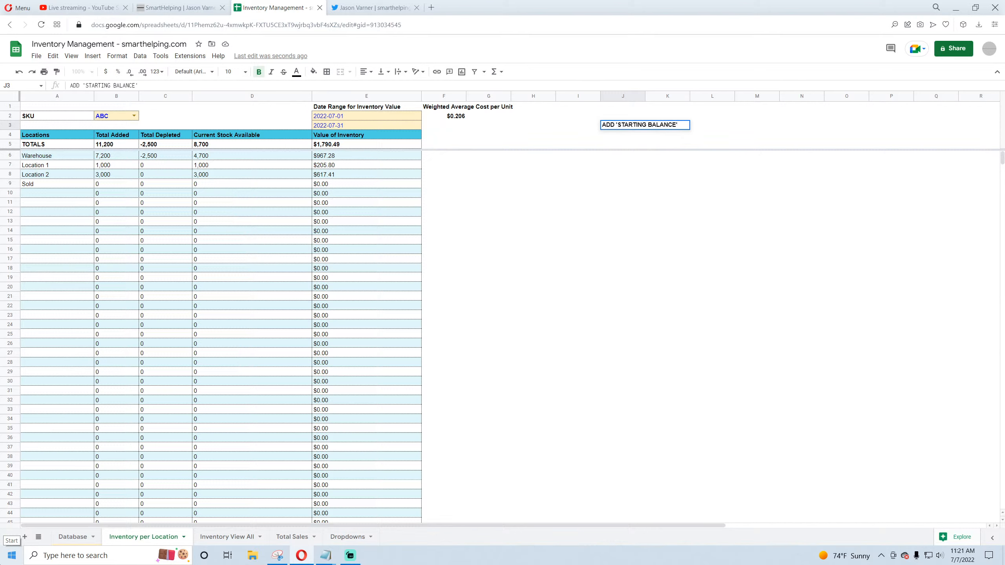
{"action": "type", "text": " pe r"}
{"action": "key", "text": "Return"}
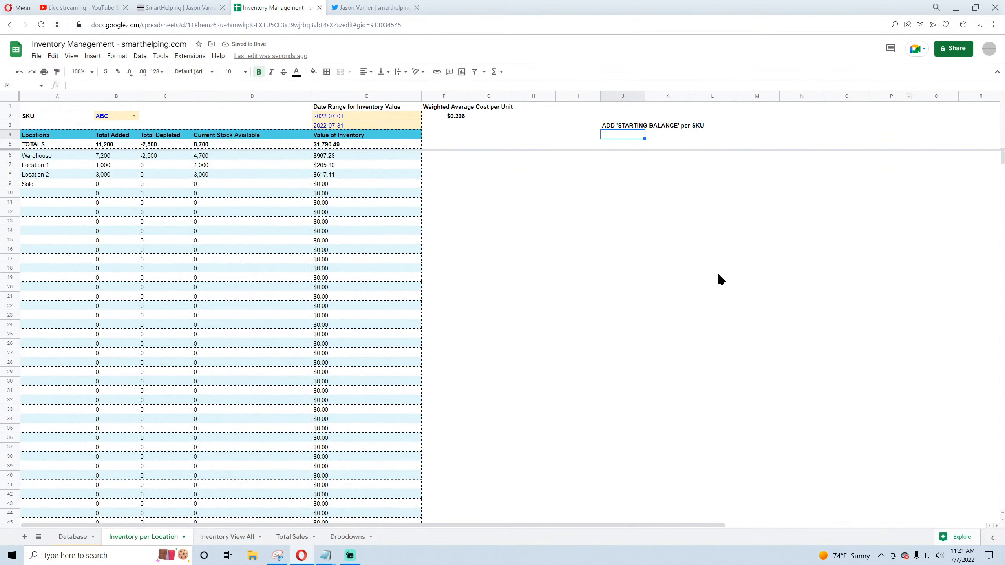
Step: Examine the start and end dates and the ABC Warehouse balance formula on the Inventory View All sheet
{"action": "left_click", "coordinate": [234, 543]}
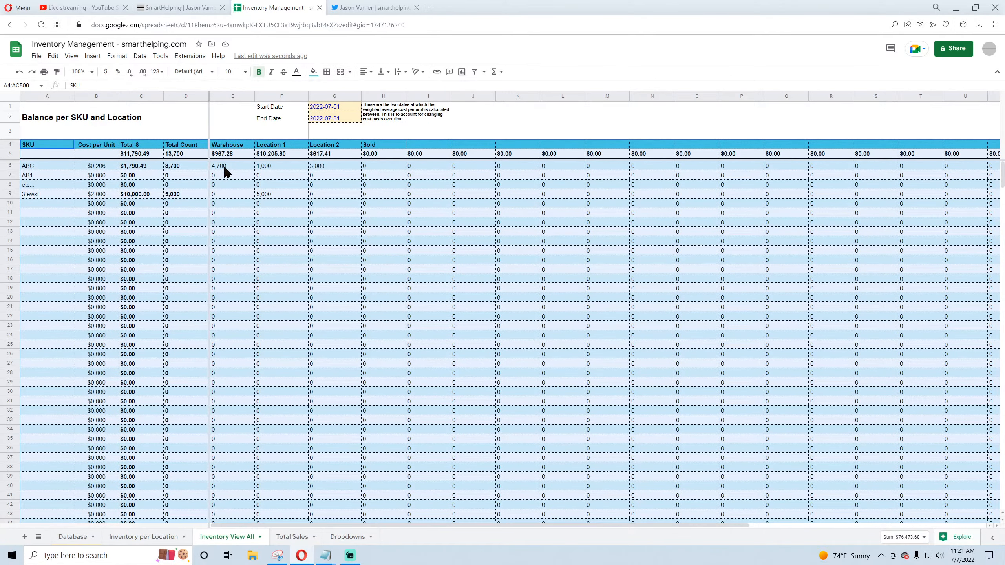
{"action": "left_click", "coordinate": [320, 107]}
{"action": "left_click", "coordinate": [321, 121]}
{"action": "left_click", "coordinate": [331, 108]}
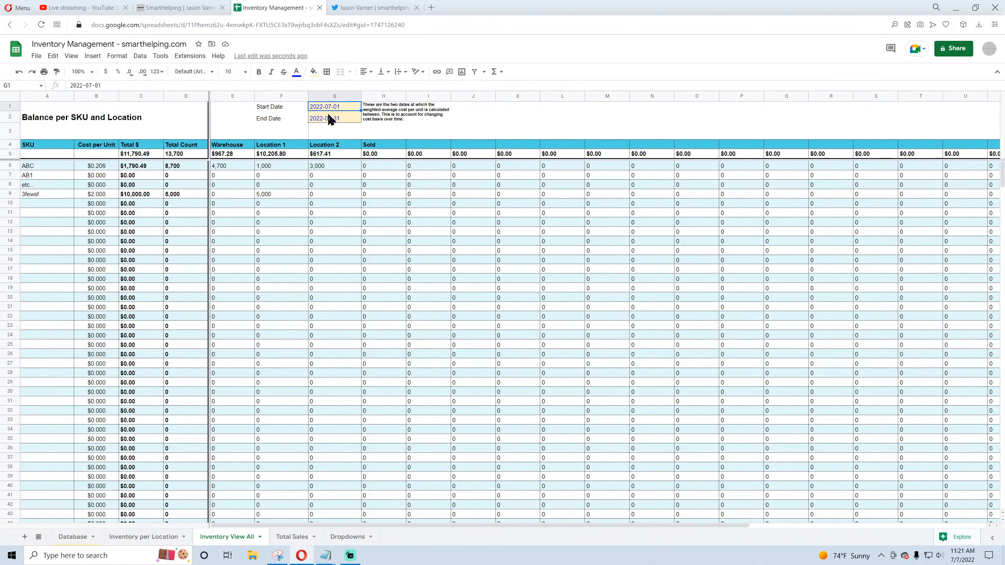
{"action": "left_click", "coordinate": [331, 118]}
{"action": "left_click", "coordinate": [332, 109]}
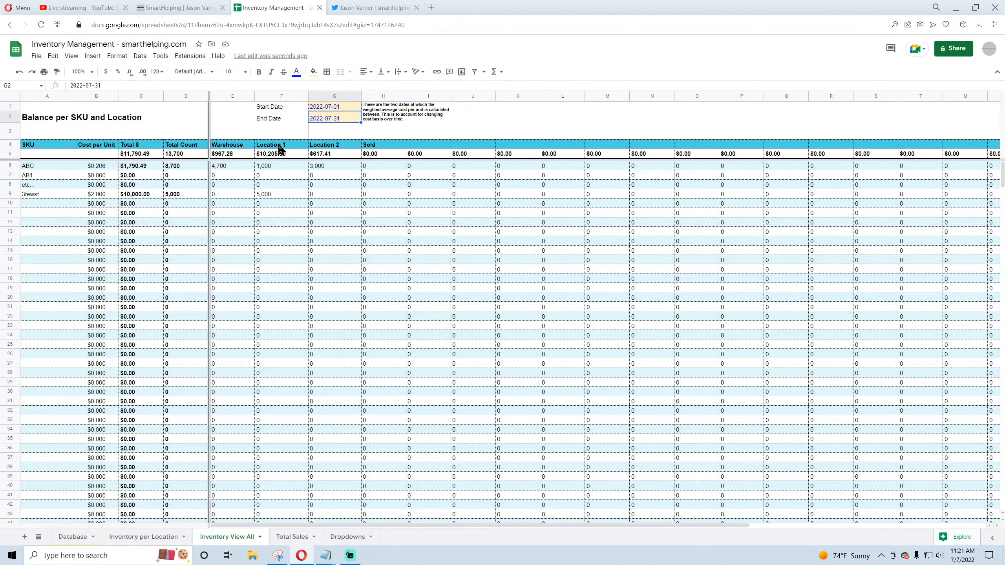
{"action": "left_click", "coordinate": [225, 169]}
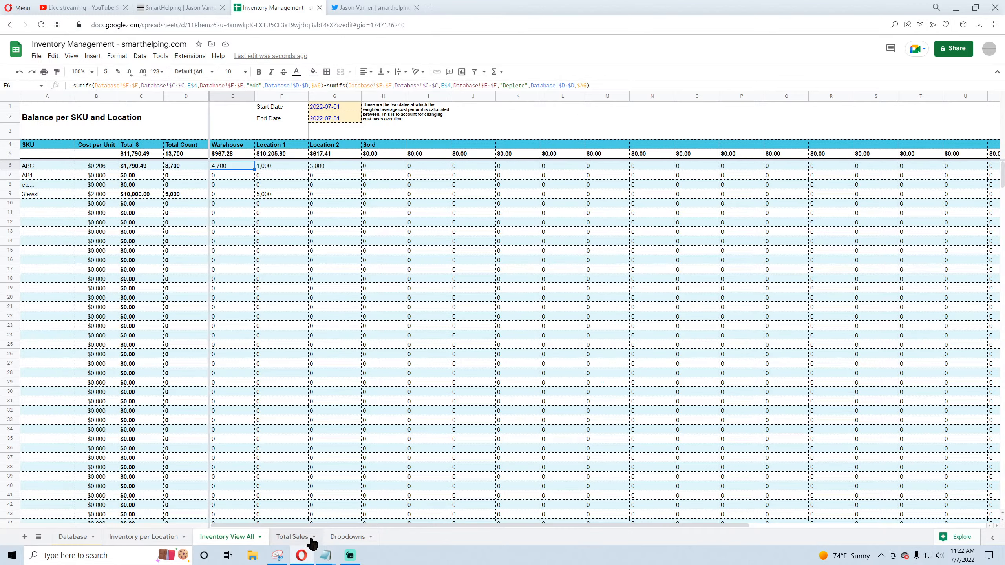
Step: Examine the SKU and location lists on the Dropdowns sheet and the empty cells beside them in column H
{"action": "left_click", "coordinate": [292, 538]}
{"action": "left_click", "coordinate": [351, 537]}
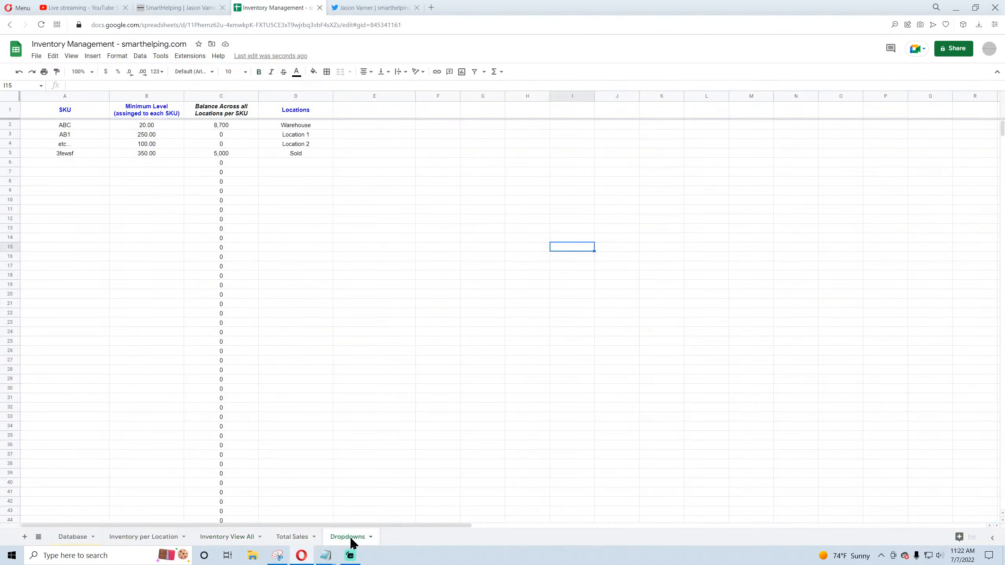
{"action": "left_click", "coordinate": [408, 161]}
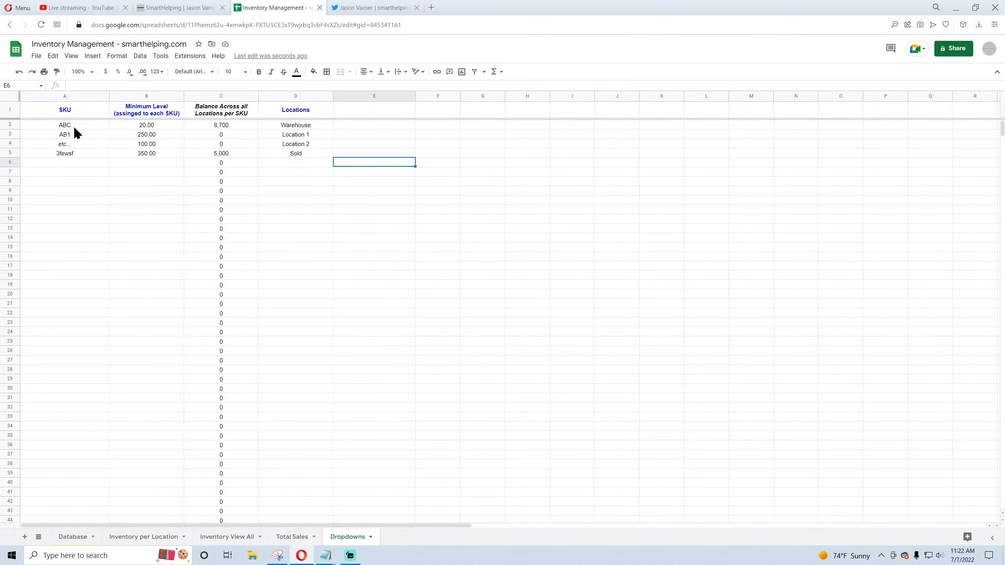
{"action": "left_click_drag", "start_coordinate": [76, 125], "coordinate": [74, 154]}
{"action": "left_click_drag", "start_coordinate": [299, 125], "coordinate": [299, 156]}
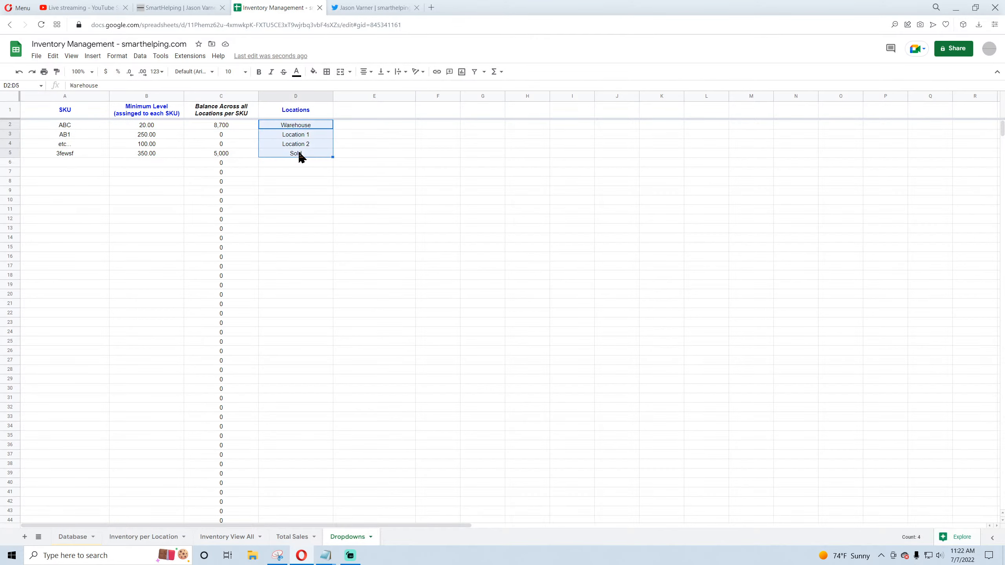
{"action": "left_click", "coordinate": [529, 172]}
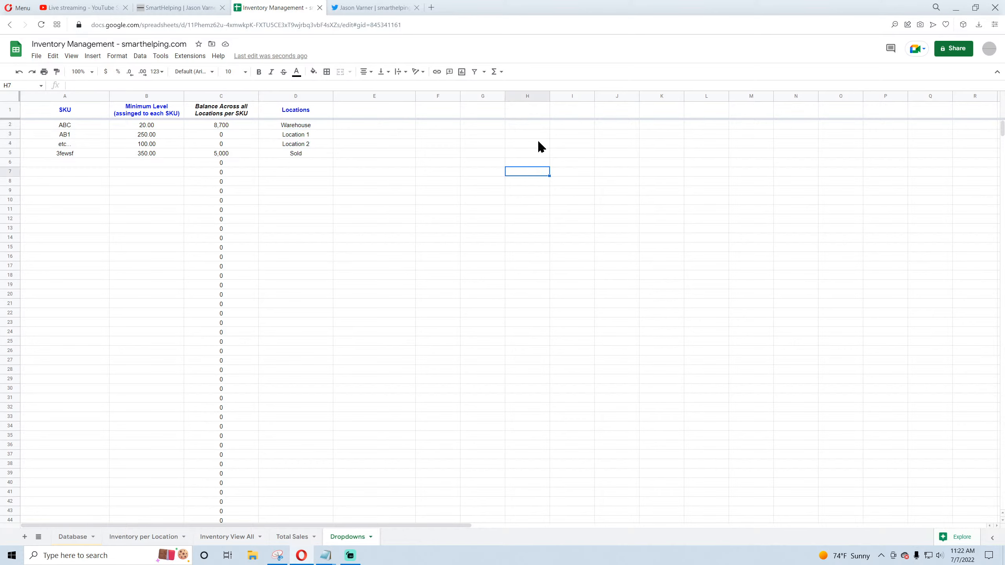
{"action": "left_click", "coordinate": [535, 126]}
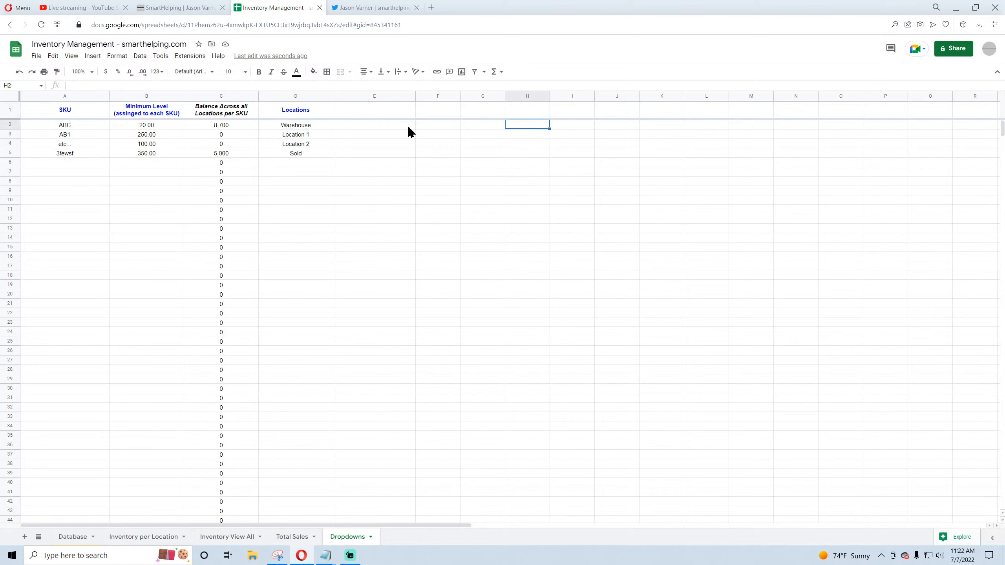
{"action": "left_click", "coordinate": [539, 135]}
{"action": "key", "text": "Down"}
{"action": "key", "text": "Down"}
{"action": "key", "text": "Down"}
{"action": "key", "text": "Down"}
{"action": "key", "text": "Down"}
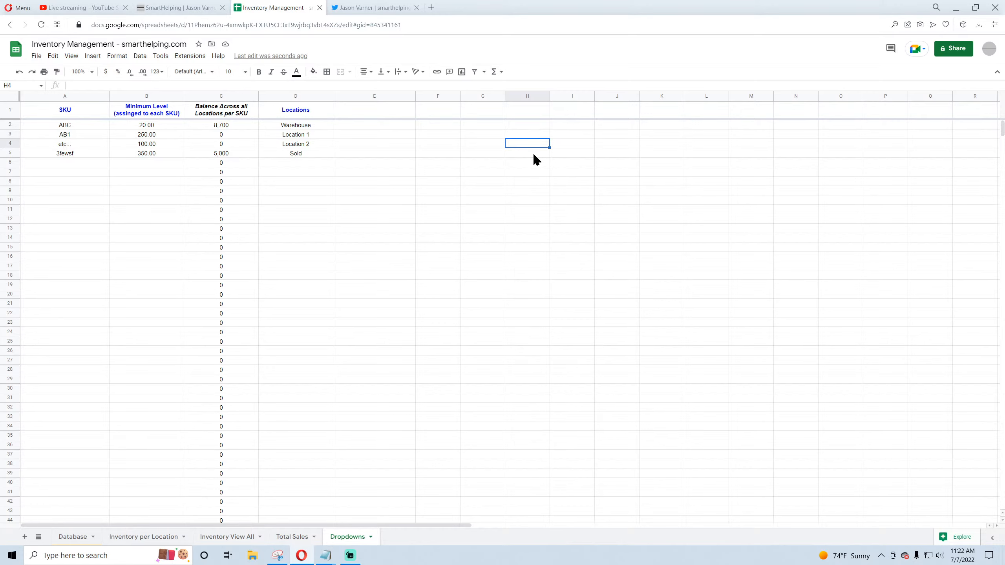
Step: Switch the SKU selector in B2 of Inventory per Location to AB1, and set it back to ABC
{"action": "left_click", "coordinate": [152, 540]}
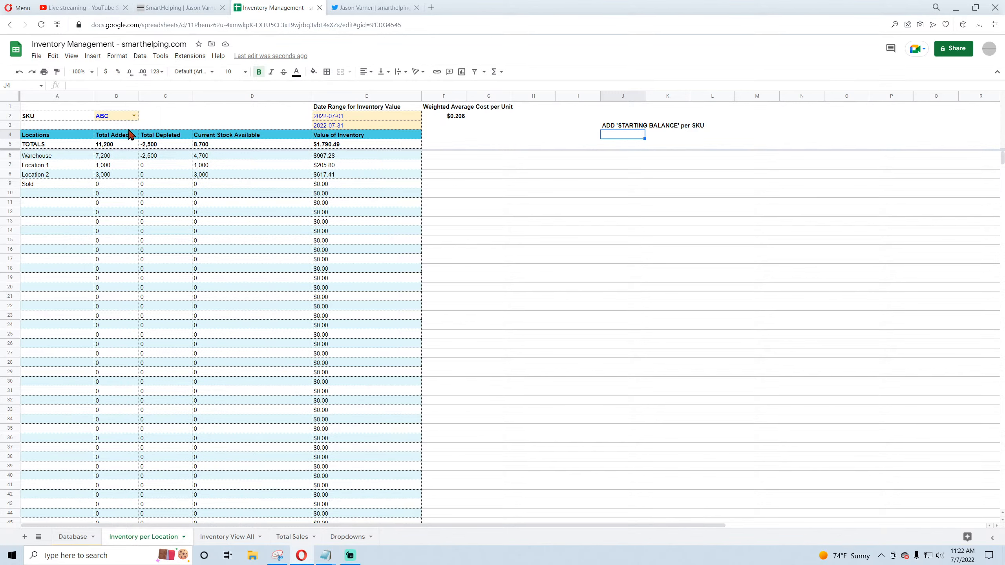
{"action": "left_click", "coordinate": [118, 119]}
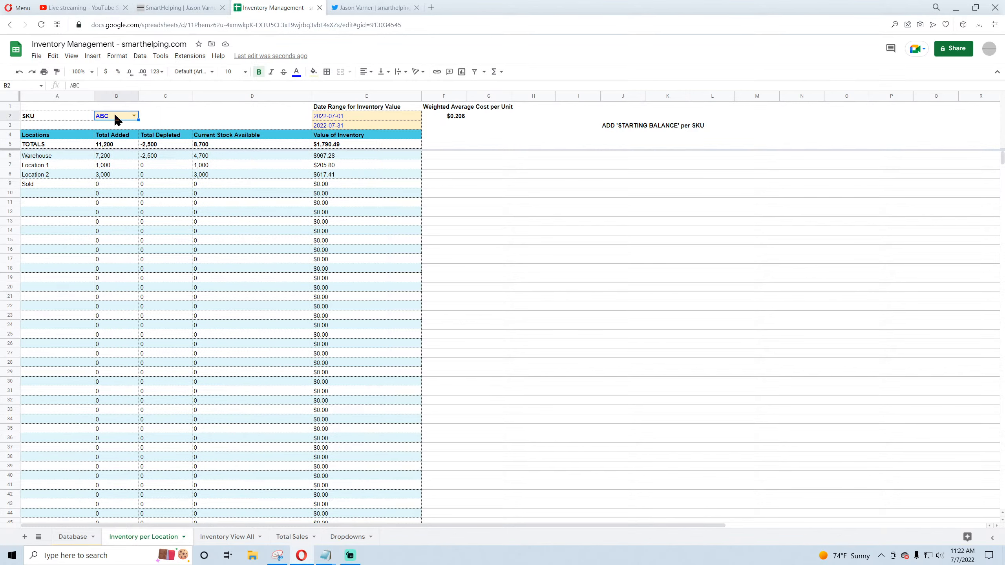
{"action": "left_click", "coordinate": [134, 117]}
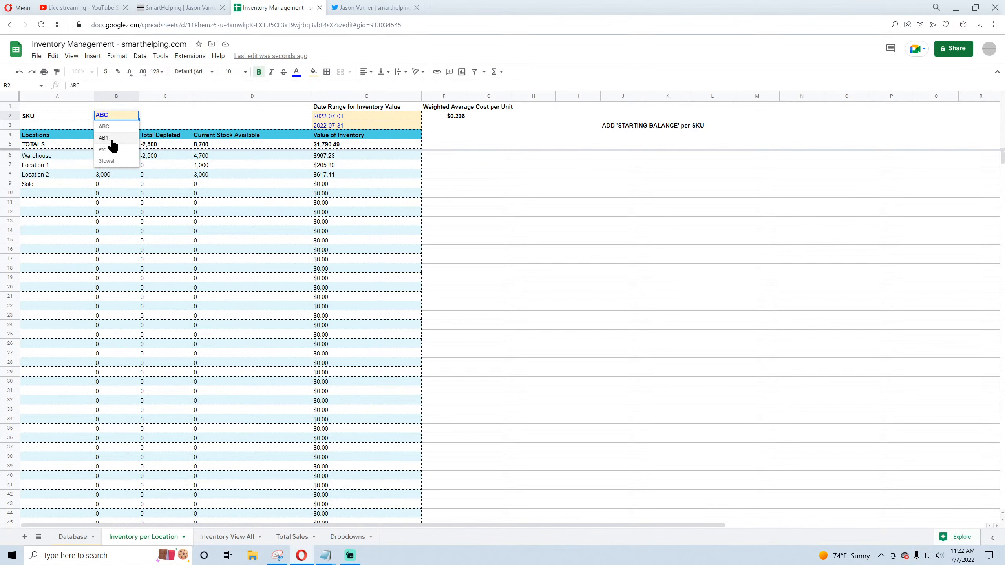
{"action": "left_click", "coordinate": [113, 142]}
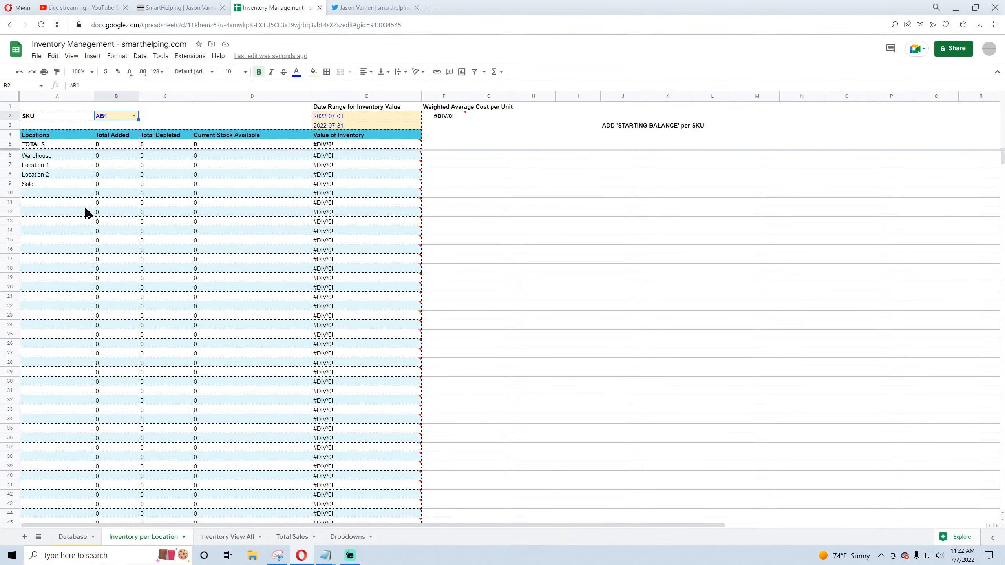
{"action": "left_click", "coordinate": [712, 287]}
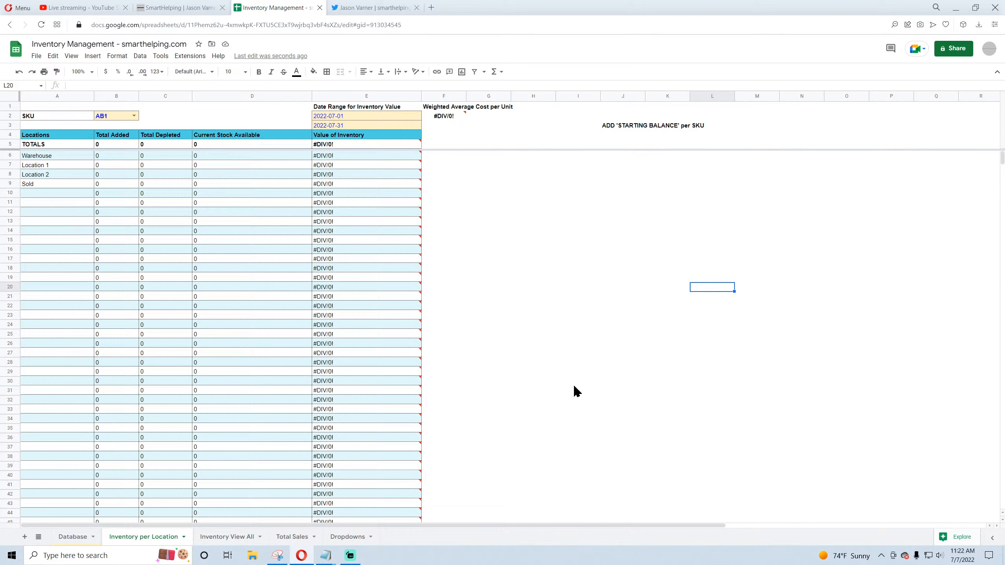
{"action": "left_click", "coordinate": [134, 115]}
{"action": "left_click", "coordinate": [117, 126]}
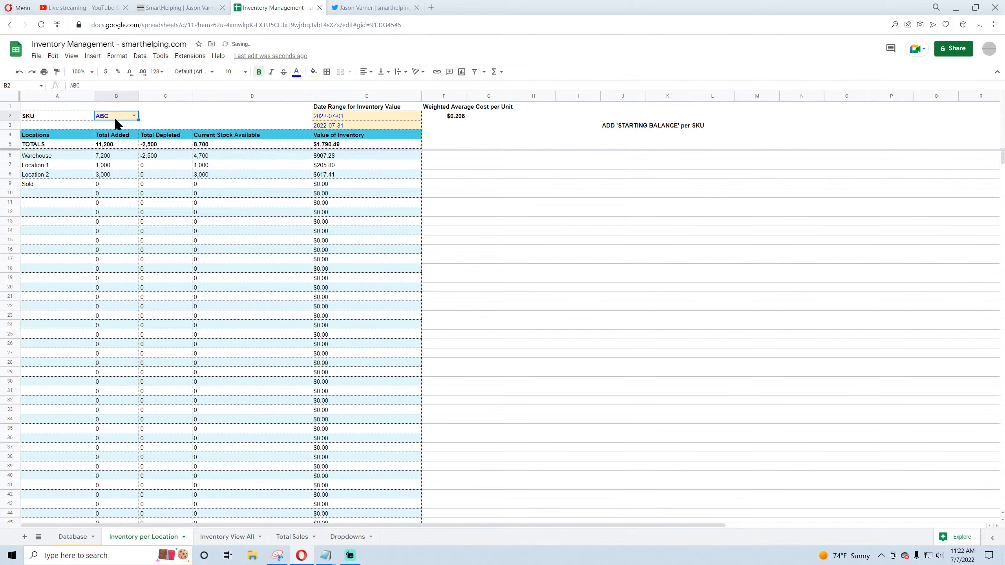
Step: Review the Database entries, the Dropdowns lists with their free columns I to K, and the inventory and Total Sales sheets
{"action": "left_click", "coordinate": [66, 537]}
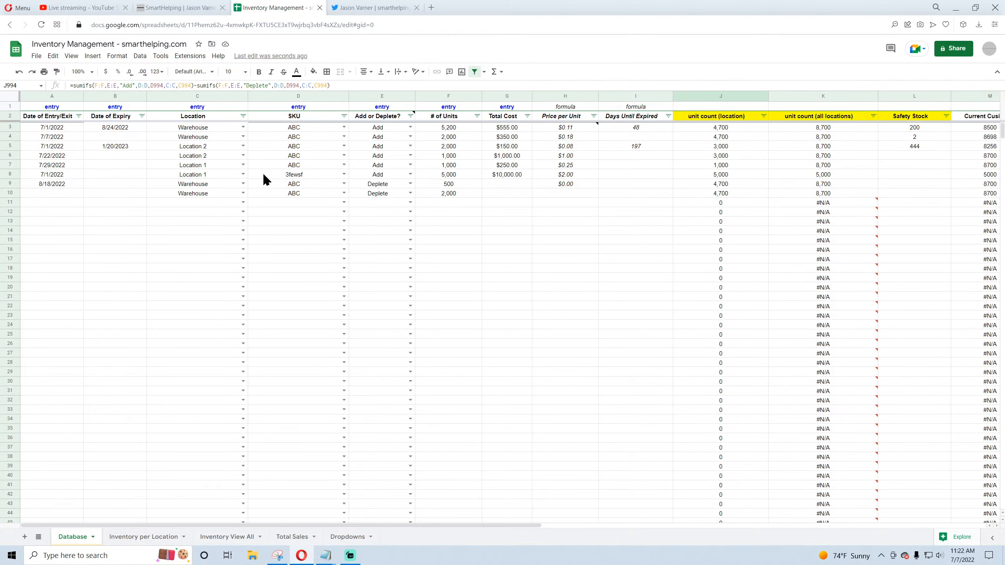
{"action": "left_click", "coordinate": [345, 537]}
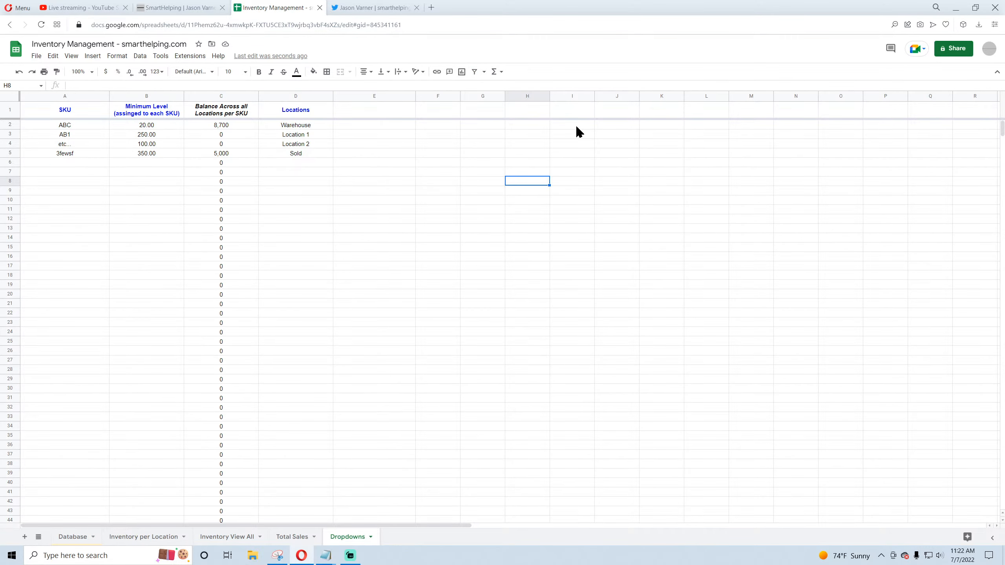
{"action": "left_click_drag", "start_coordinate": [577, 126], "coordinate": [633, 124]}
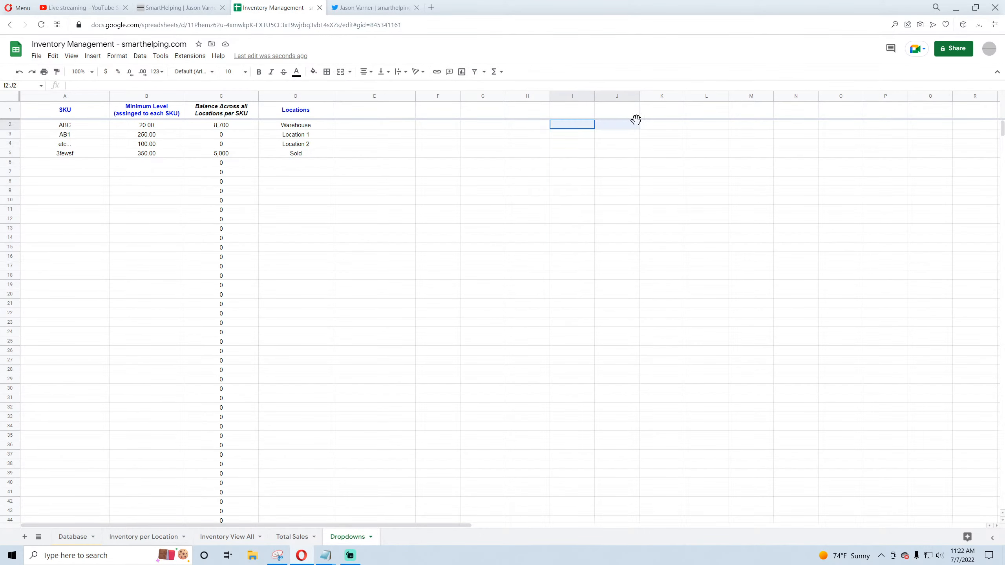
{"action": "left_click", "coordinate": [64, 135]}
{"action": "left_click", "coordinate": [280, 135]}
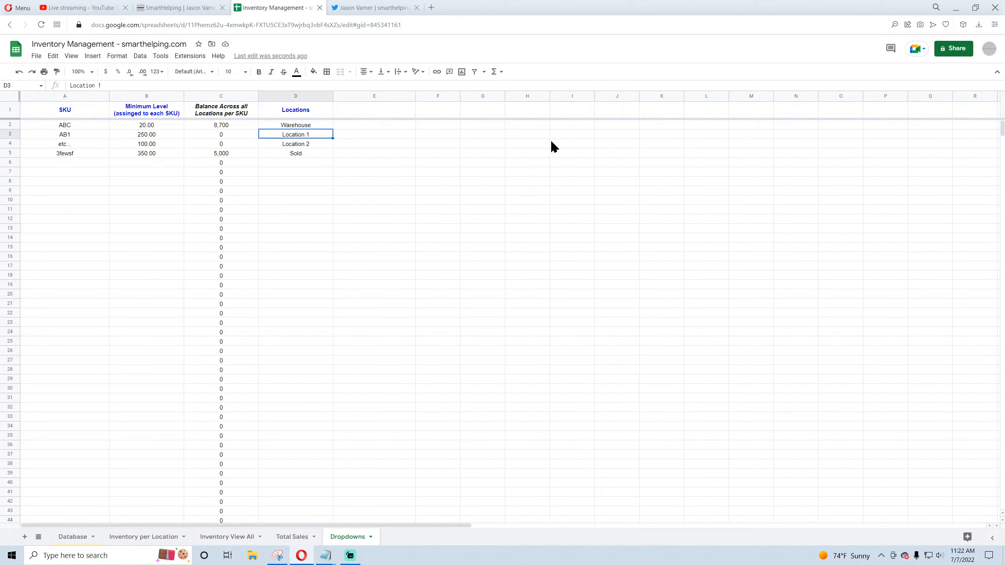
{"action": "left_click_drag", "start_coordinate": [668, 125], "coordinate": [663, 298]}
{"action": "left_click_drag", "start_coordinate": [668, 126], "coordinate": [661, 269]}
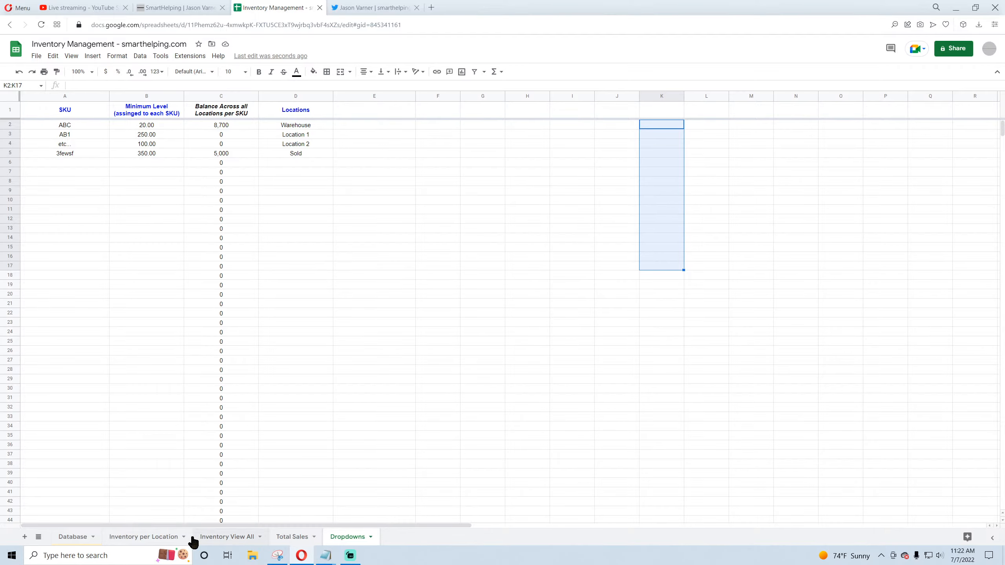
{"action": "left_click", "coordinate": [155, 538]}
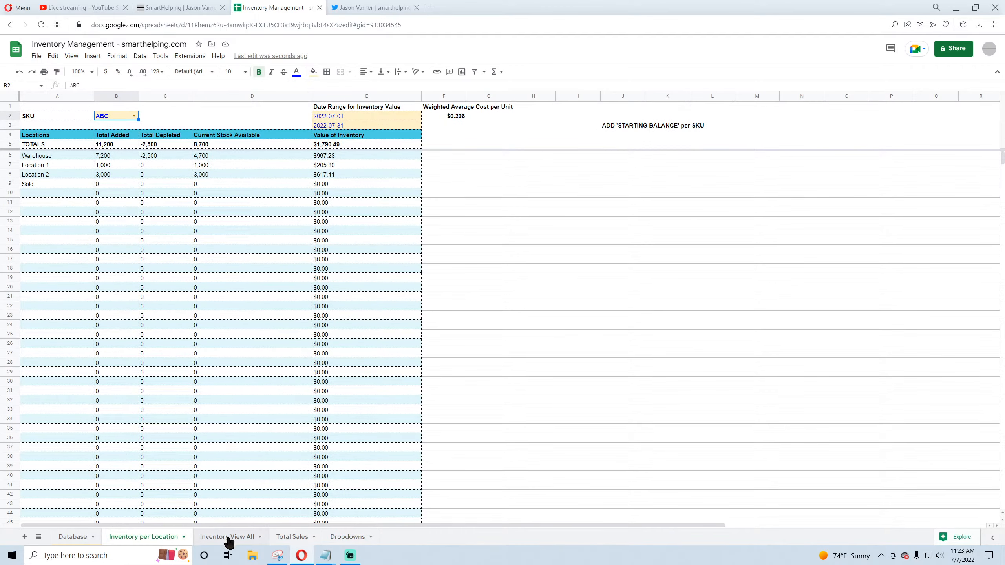
{"action": "left_click", "coordinate": [229, 538]}
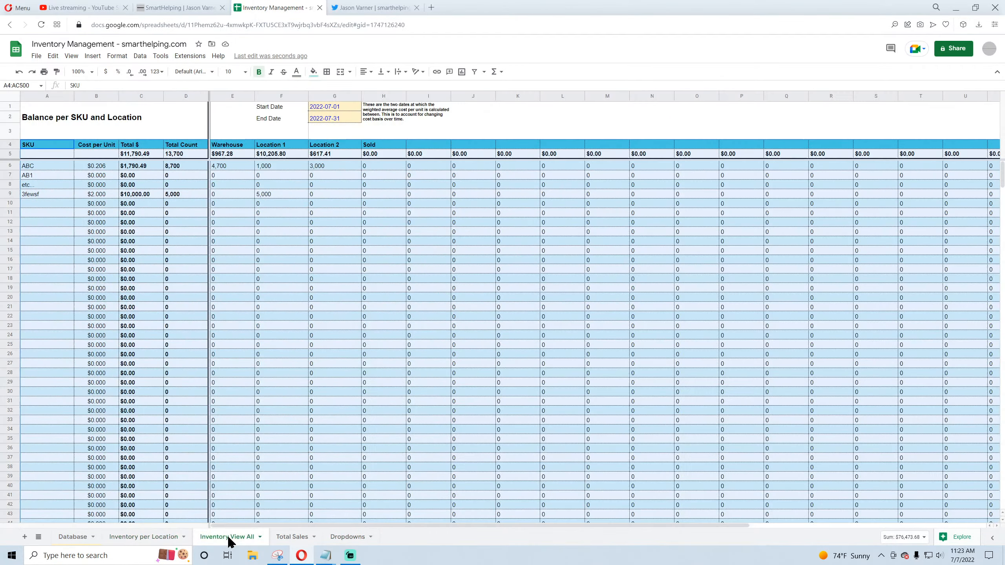
{"action": "left_click", "coordinate": [75, 539]}
{"action": "left_click", "coordinate": [293, 537]}
Step: Highlight the starting balance note in J3:L3 of Inventory per Location with a gray fill
{"action": "left_click", "coordinate": [160, 537]}
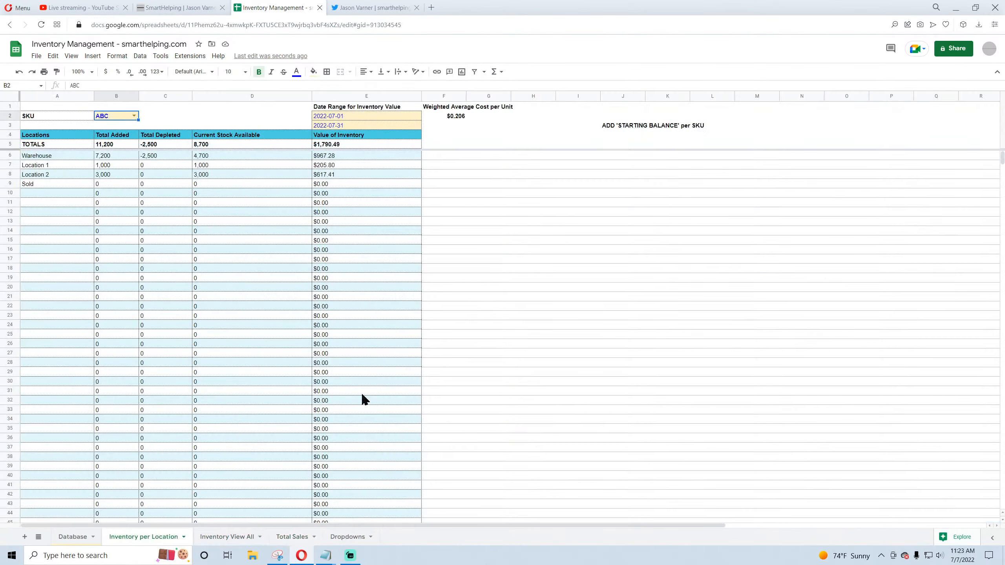
{"action": "left_click_drag", "start_coordinate": [625, 128], "coordinate": [731, 127]}
{"action": "left_click", "coordinate": [313, 72]}
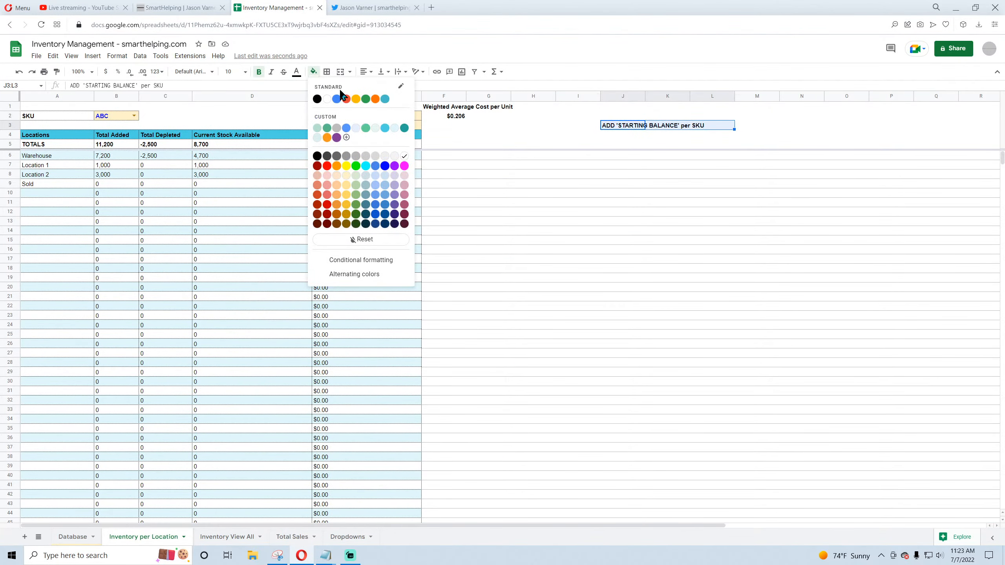
{"action": "left_click", "coordinate": [350, 157]}
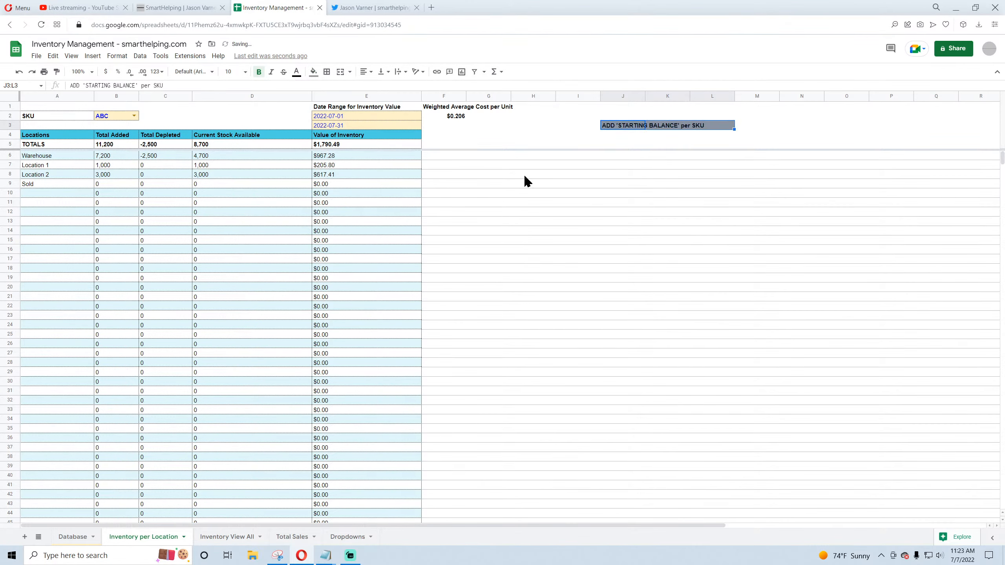
Step: Change the fill of the starting balance note in J3:L3 to yellow
{"action": "left_click", "coordinate": [314, 72]}
{"action": "left_click", "coordinate": [343, 163]}
{"action": "left_click", "coordinate": [692, 144]}
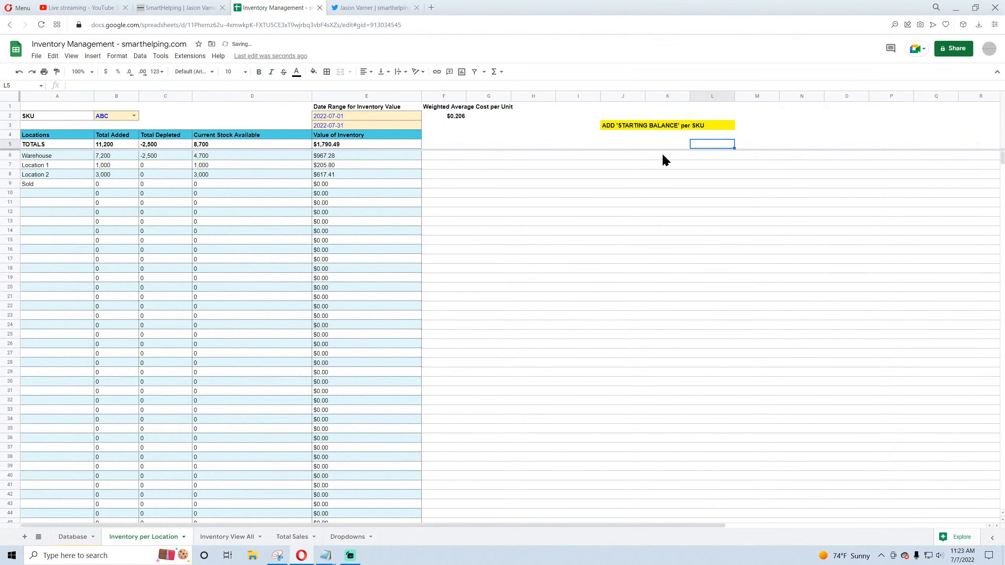
Step: Wrap the VLOOKUP in K3 of the Database sheet in IFERROR with an empty error value, inside the ARRAYFORMULA
{"action": "left_click", "coordinate": [216, 537]}
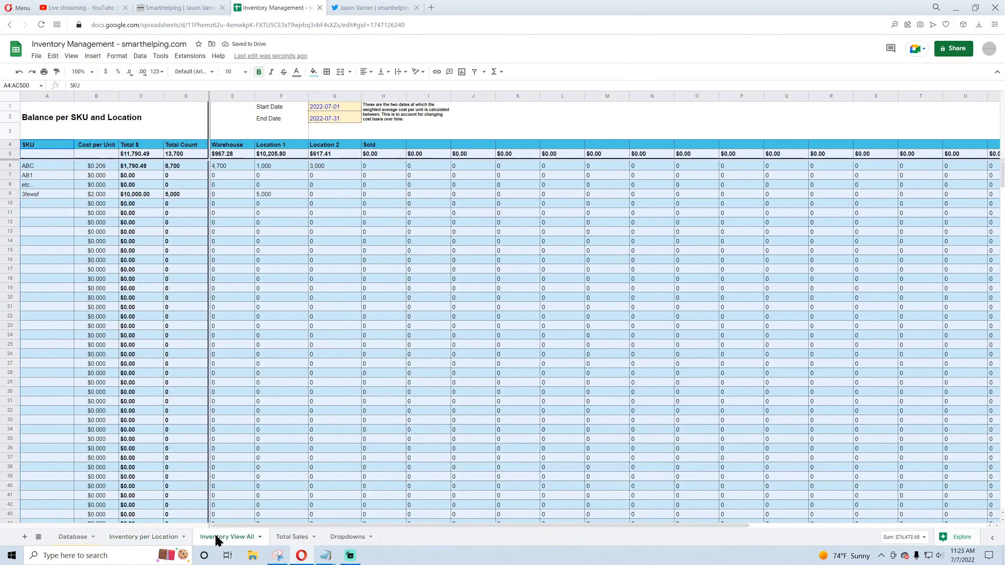
{"action": "left_click", "coordinate": [292, 537]}
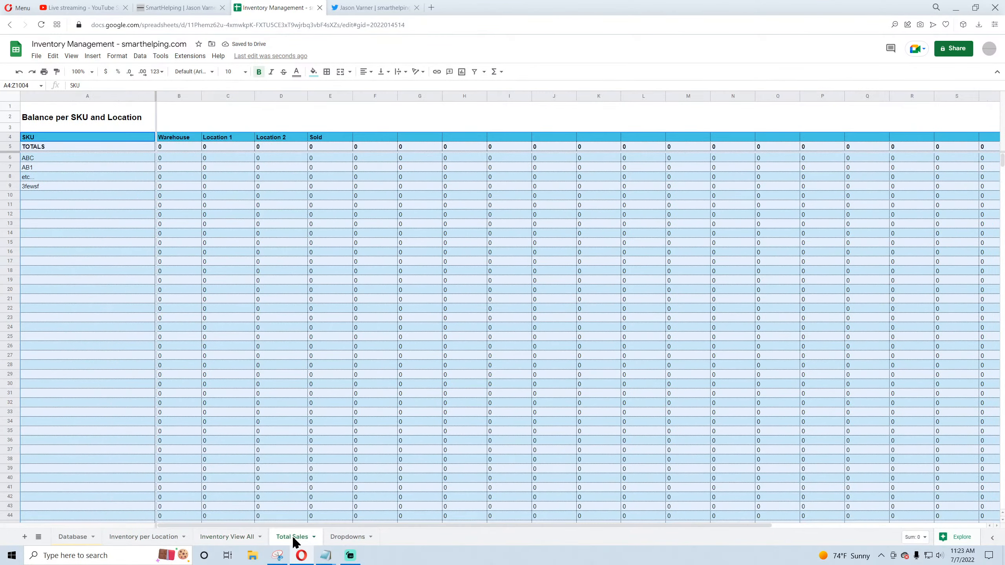
{"action": "left_click", "coordinate": [145, 538]}
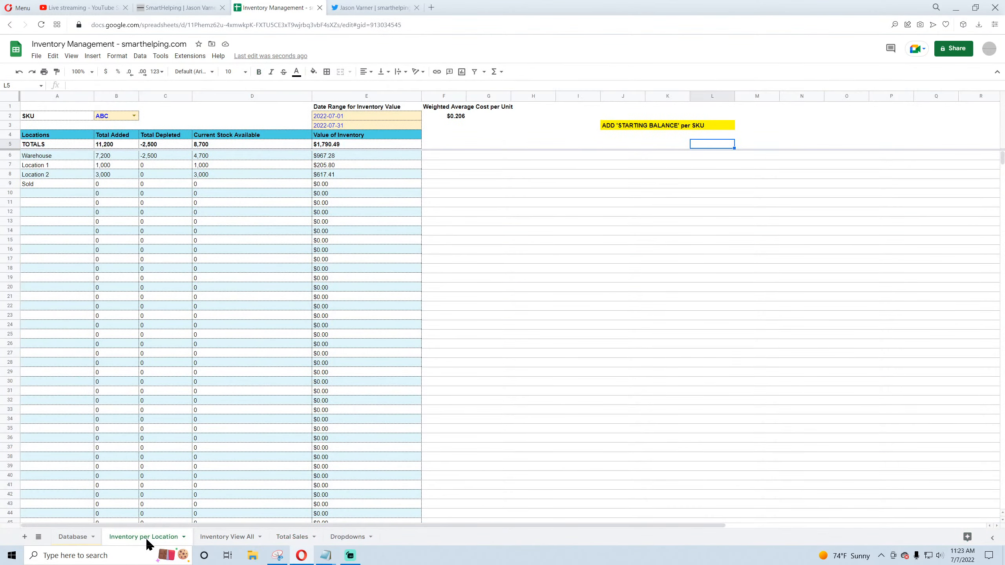
{"action": "left_click", "coordinate": [68, 541]}
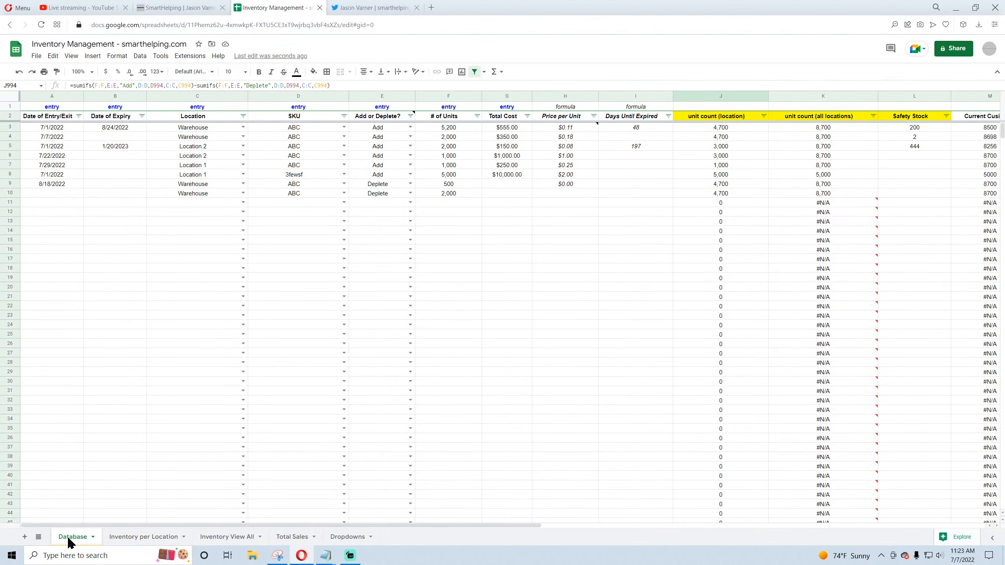
{"action": "left_click", "coordinate": [828, 129]}
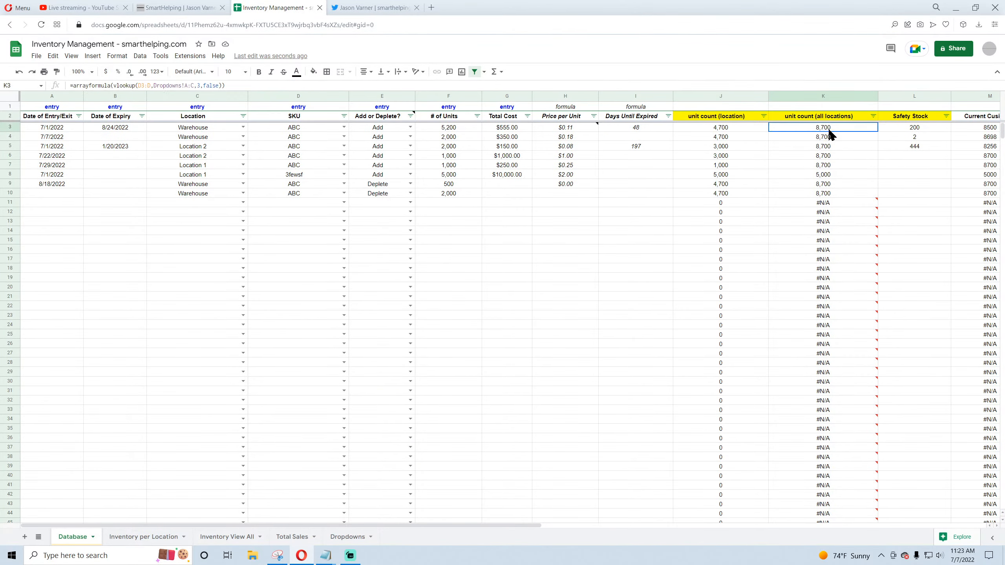
{"action": "left_click", "coordinate": [114, 86]}
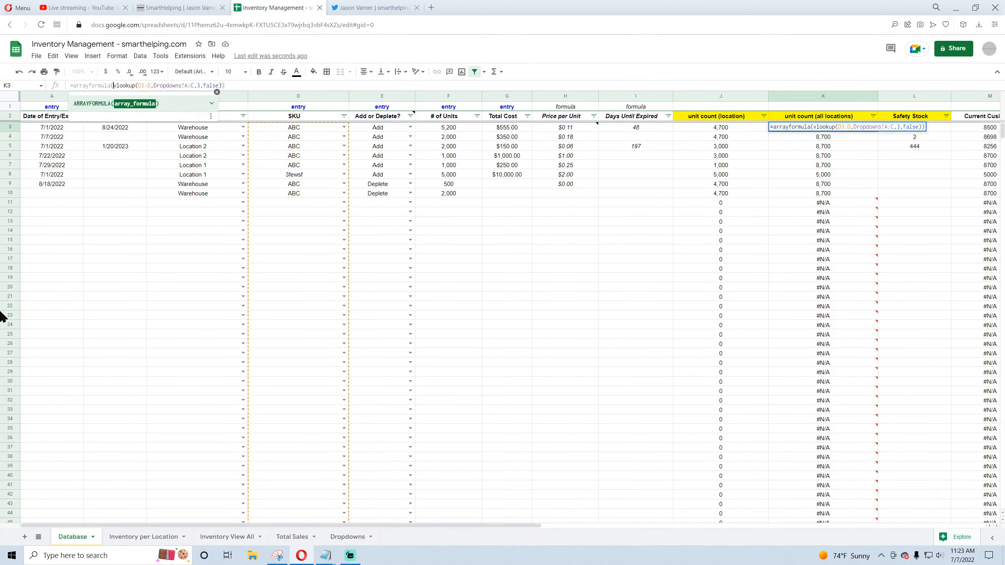
{"action": "type", "text": "iferror("}
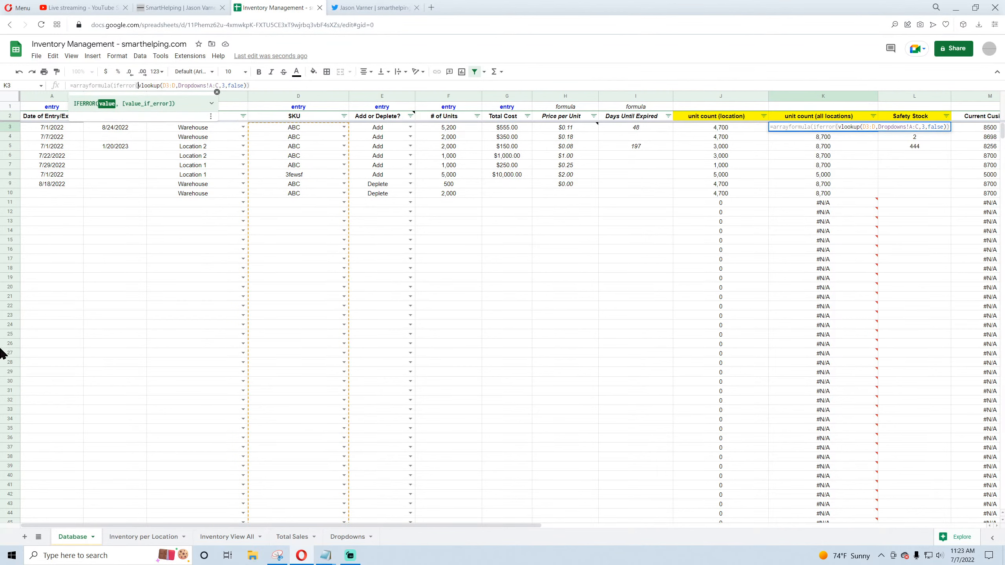
{"action": "left_click", "coordinate": [281, 85]}
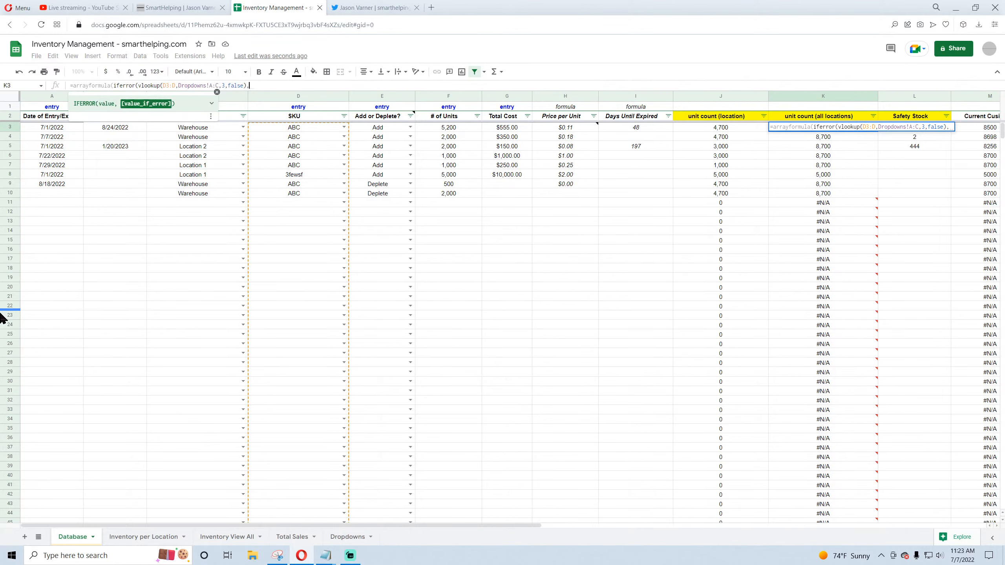
{"action": "key", "text": "Return"}
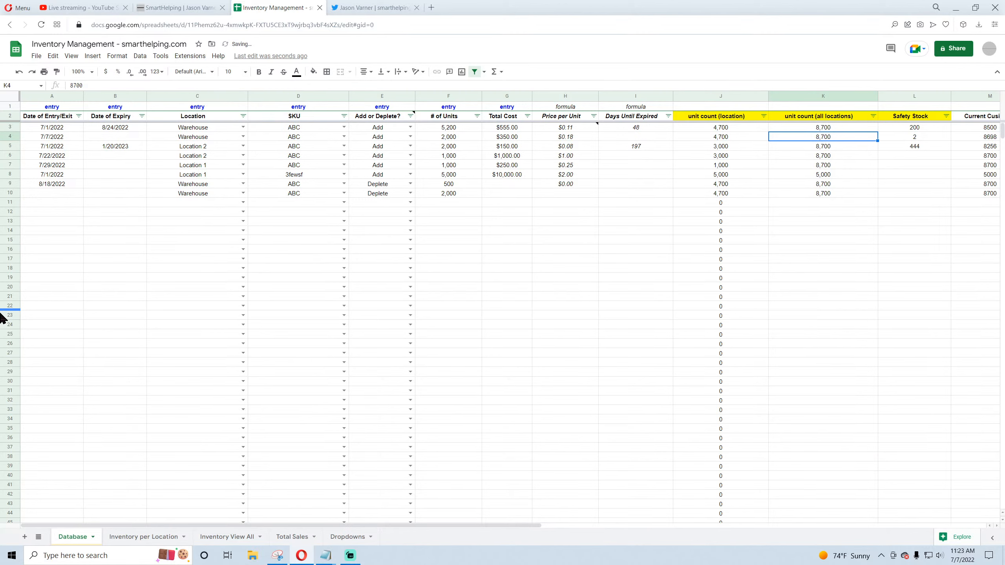
{"action": "left_click", "coordinate": [816, 128]}
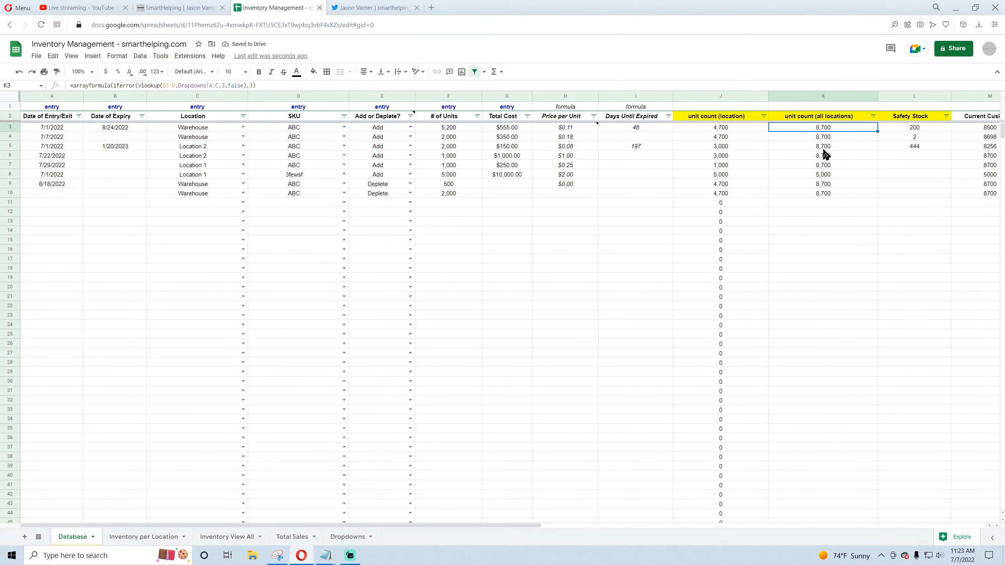
{"action": "left_click", "coordinate": [824, 148]}
Step: Set the SKU of the new entry in D11 to AB1 and check its all-locations unit count in K11
{"action": "left_click", "coordinate": [345, 202]}
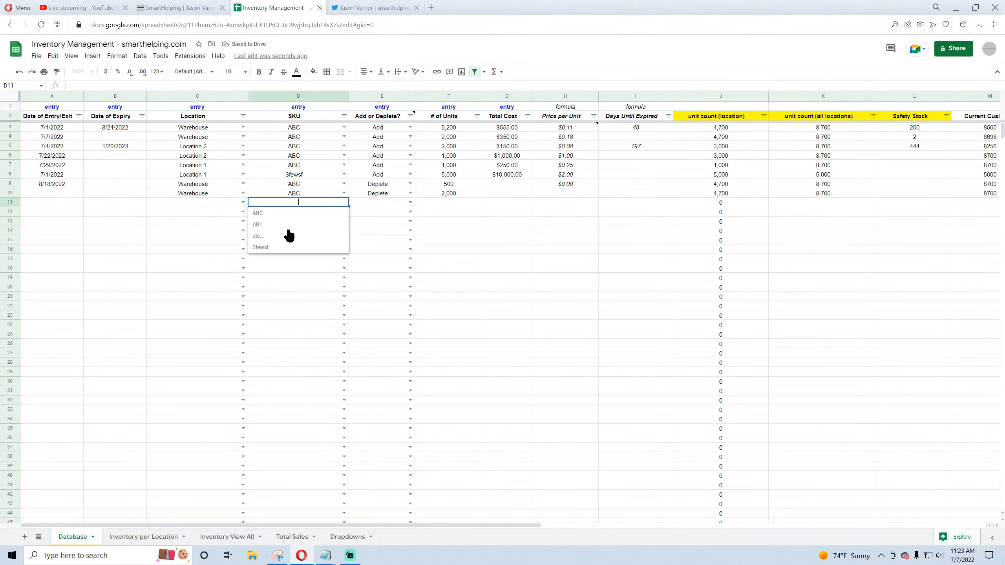
{"action": "left_click", "coordinate": [285, 232]}
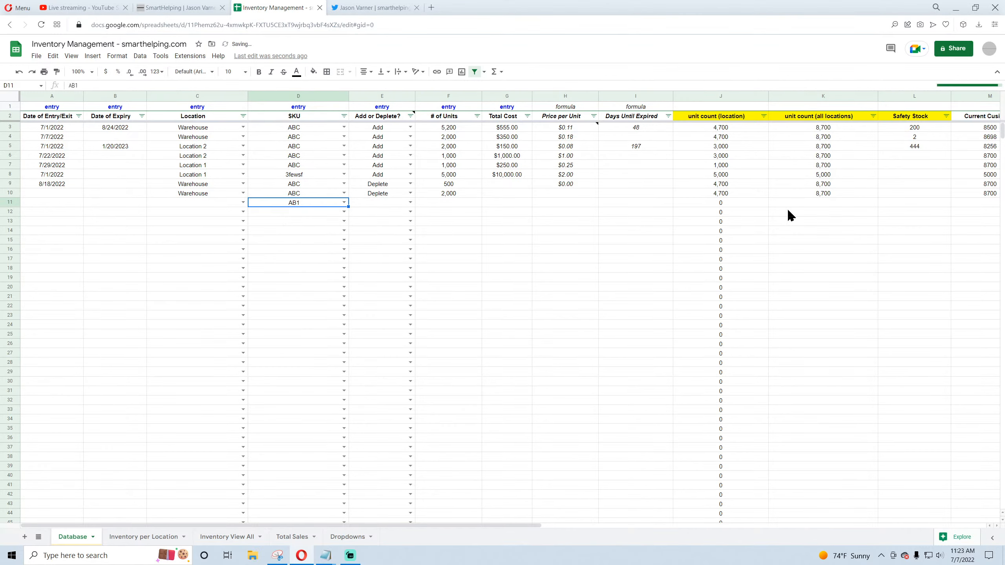
{"action": "left_click", "coordinate": [828, 202]}
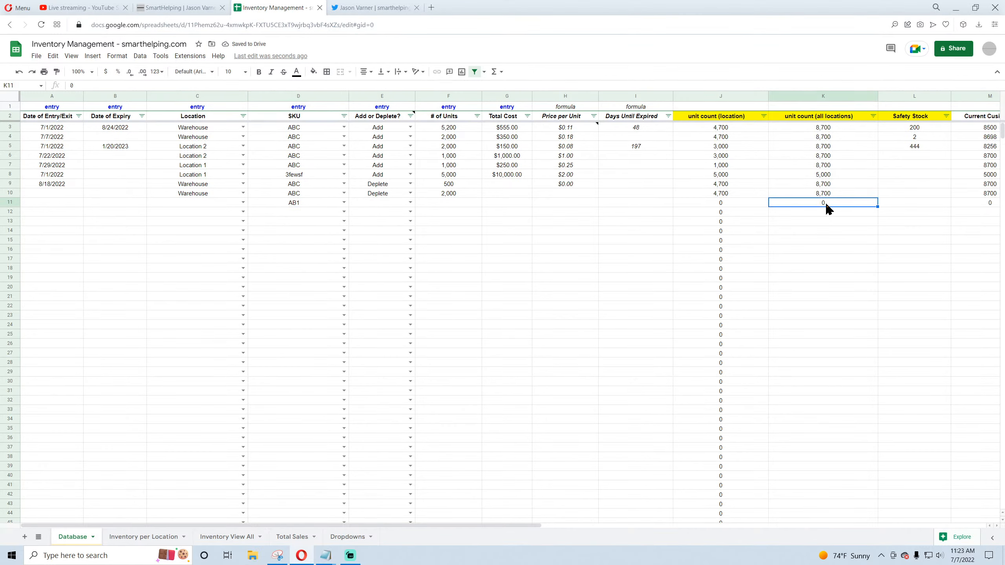
{"action": "left_click", "coordinate": [304, 202]}
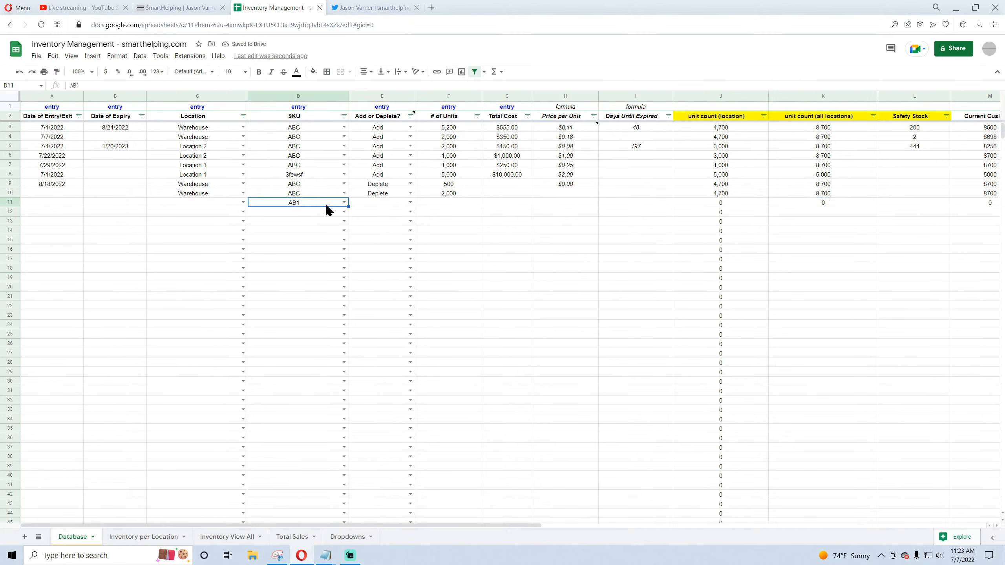
Step: Record the AB1 entry in row 11 as Add with 500 units, and open the location choices in C11
{"action": "left_click", "coordinate": [409, 202]}
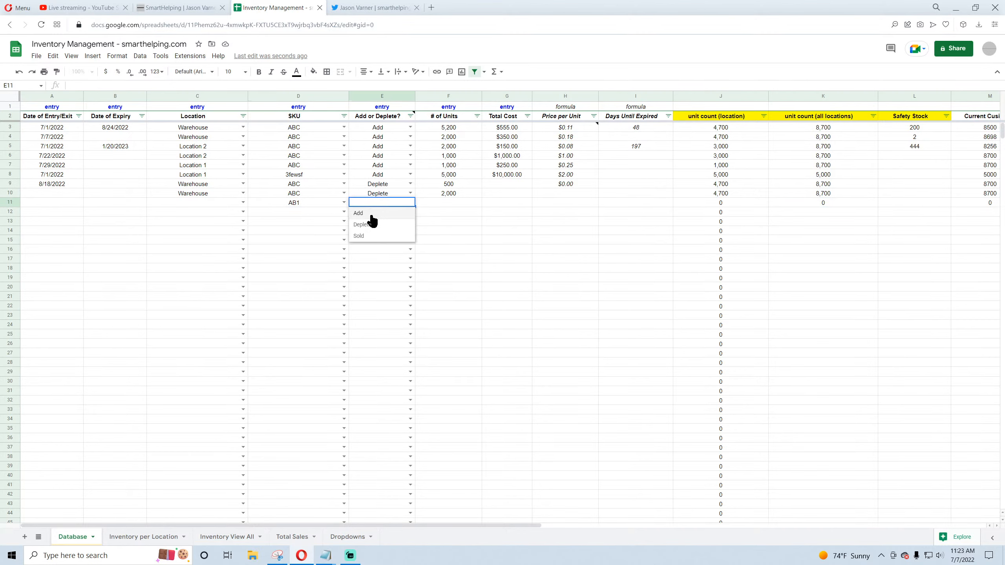
{"action": "left_click", "coordinate": [373, 219]}
{"action": "left_click", "coordinate": [430, 205]}
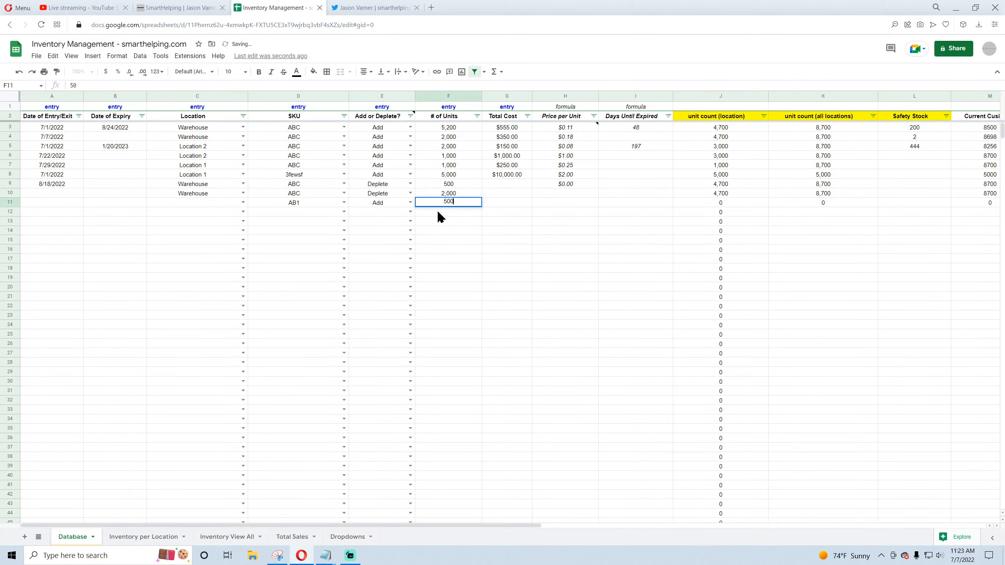
{"action": "key", "text": "Return"}
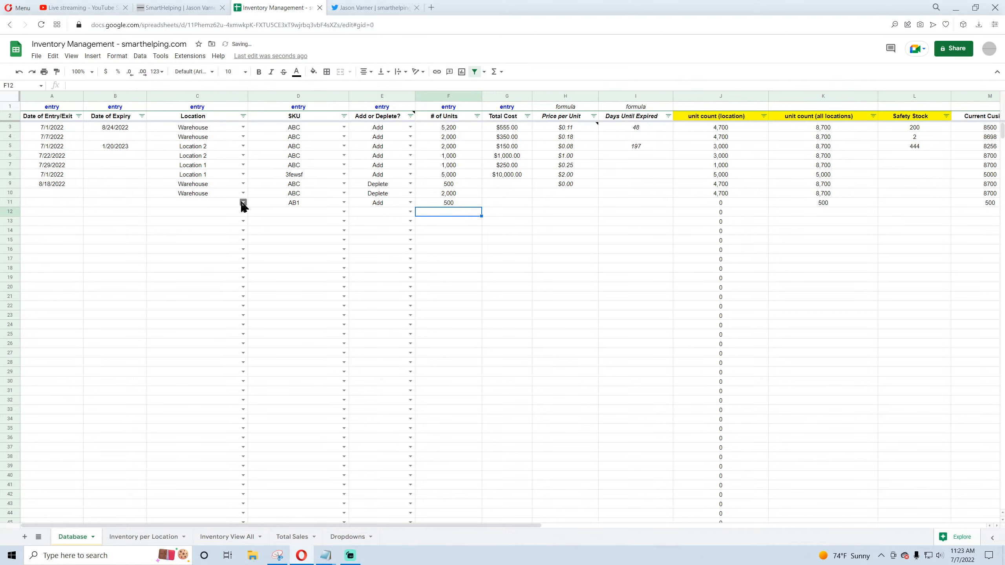
{"action": "left_click", "coordinate": [243, 202]}
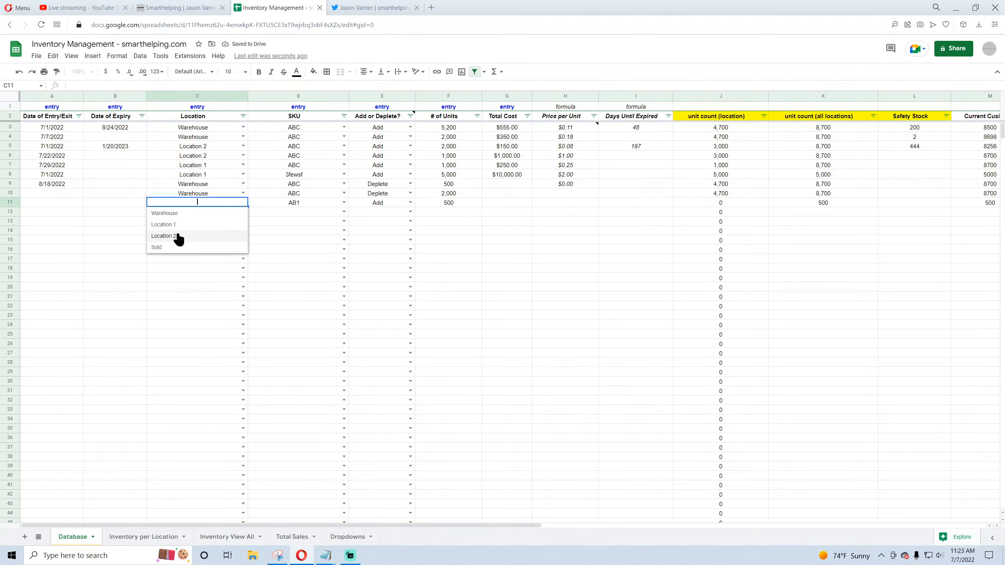